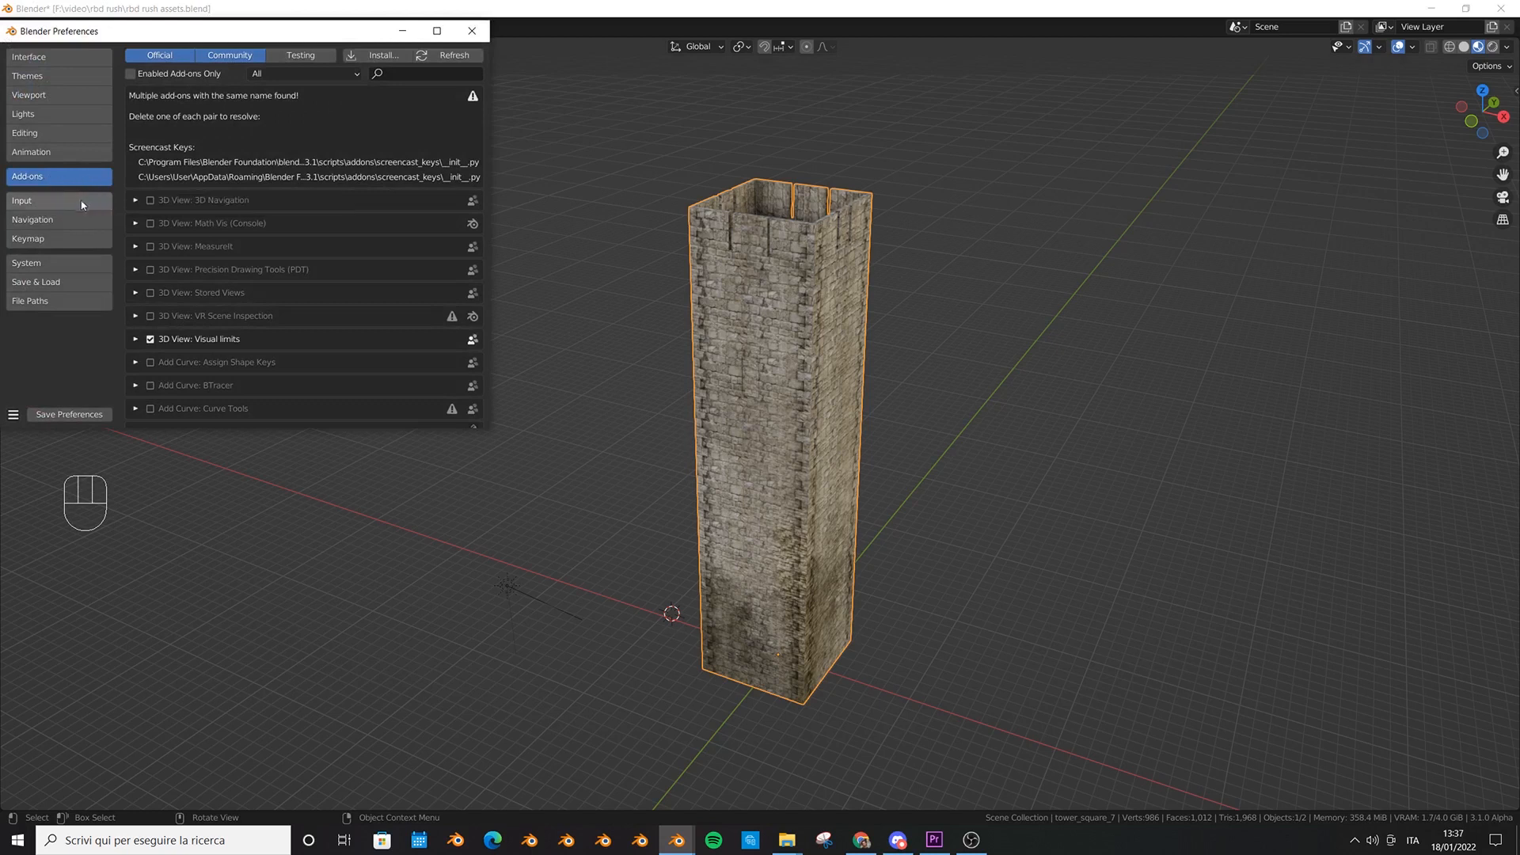
# - Install the RBDLab_1.1.2a.zip add-on from the Downloads folder
pyautogui.click(384, 55)
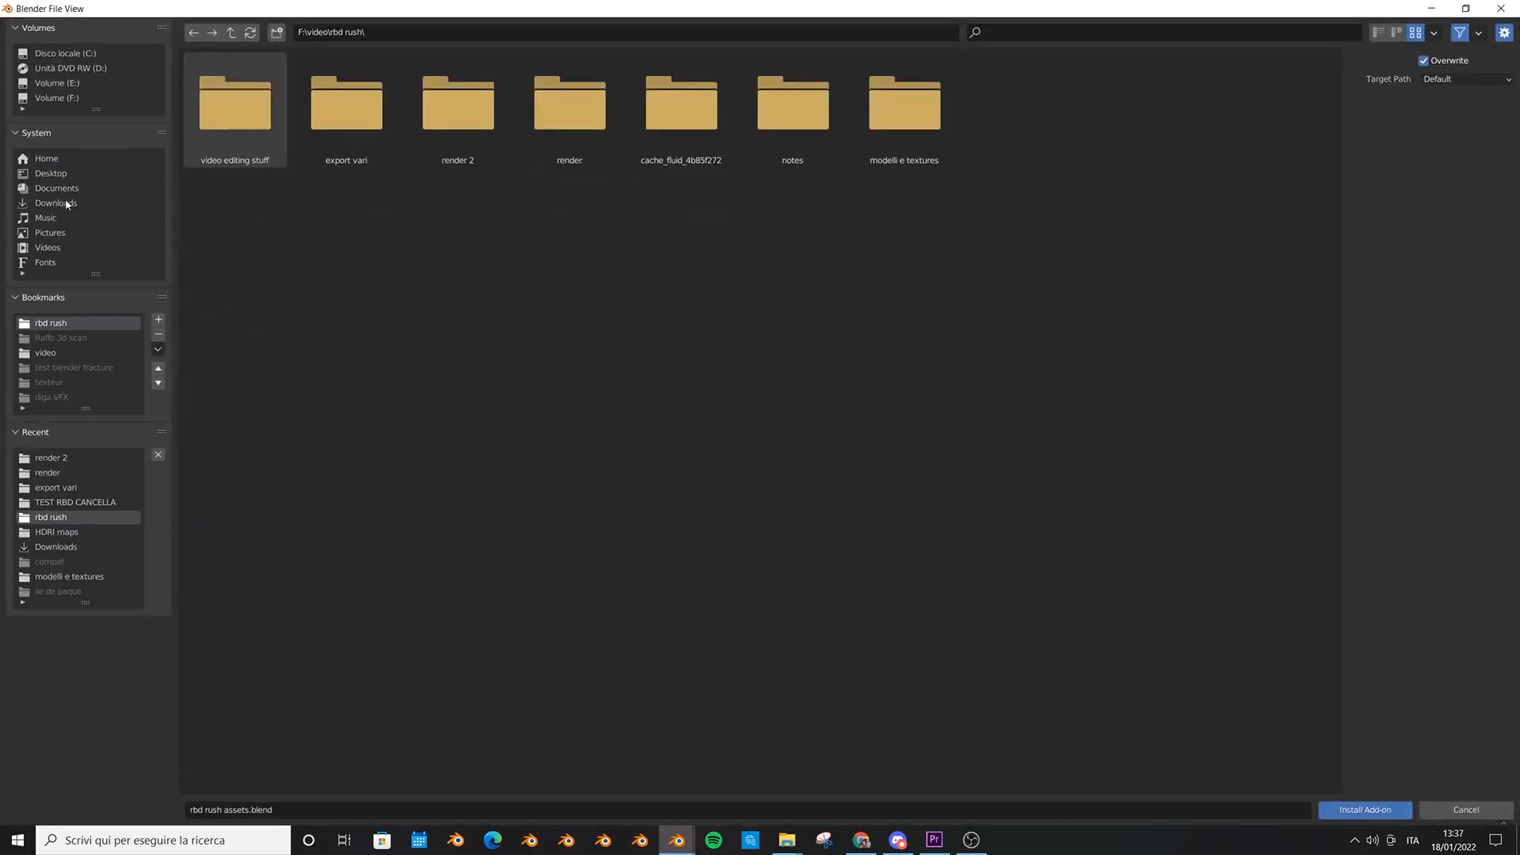
pyautogui.click(68, 204)
pyautogui.click(443, 121)
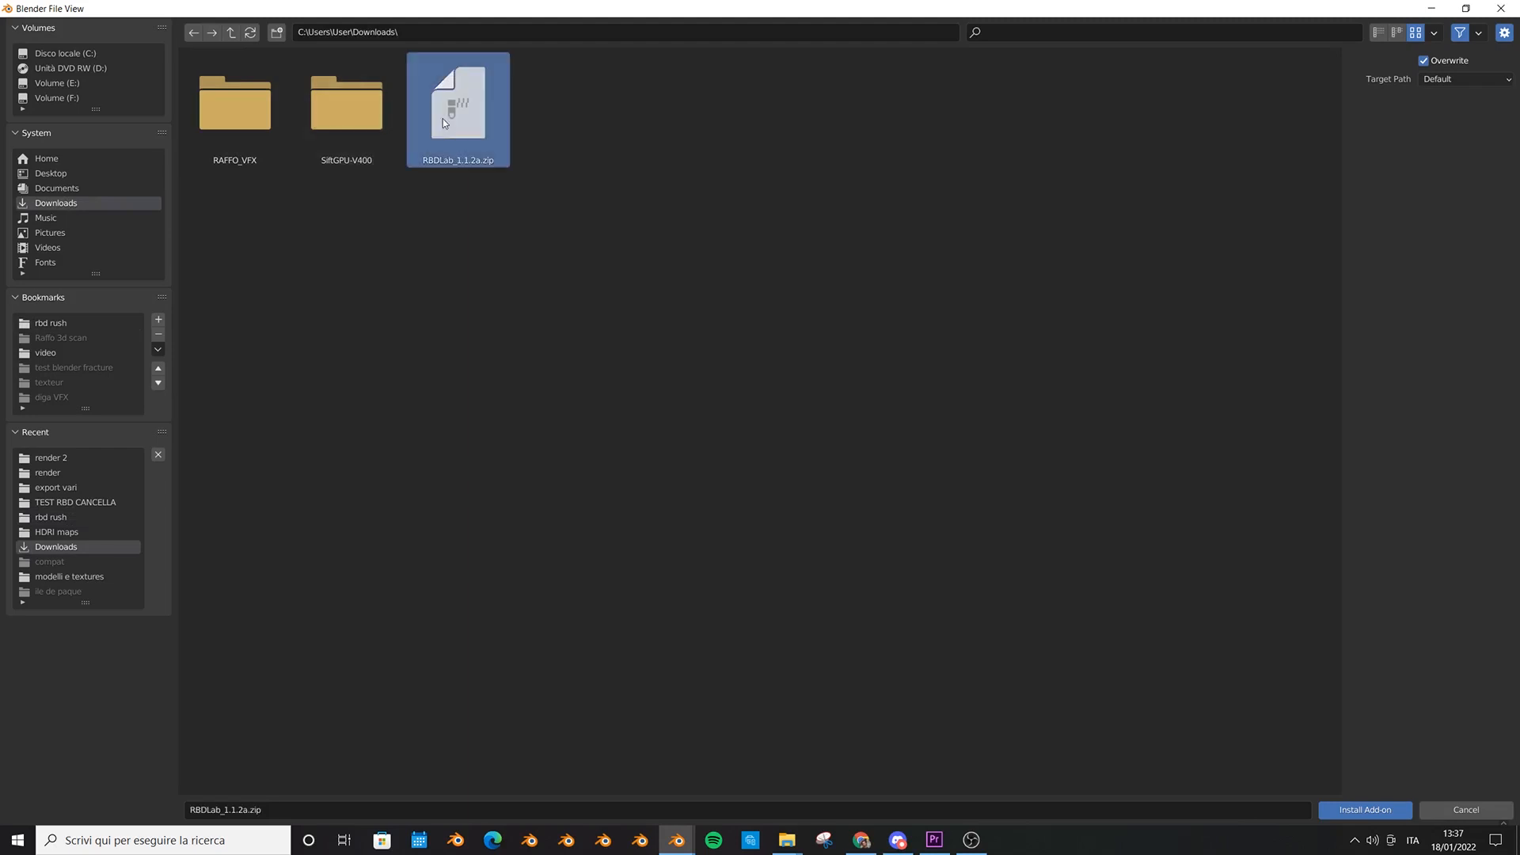
pyautogui.click(1392, 809)
# - Search the add-ons for "rbd" and expand the details of the Physics: RBDLab entry
pyautogui.click(424, 75)
pyautogui.write('rbd')
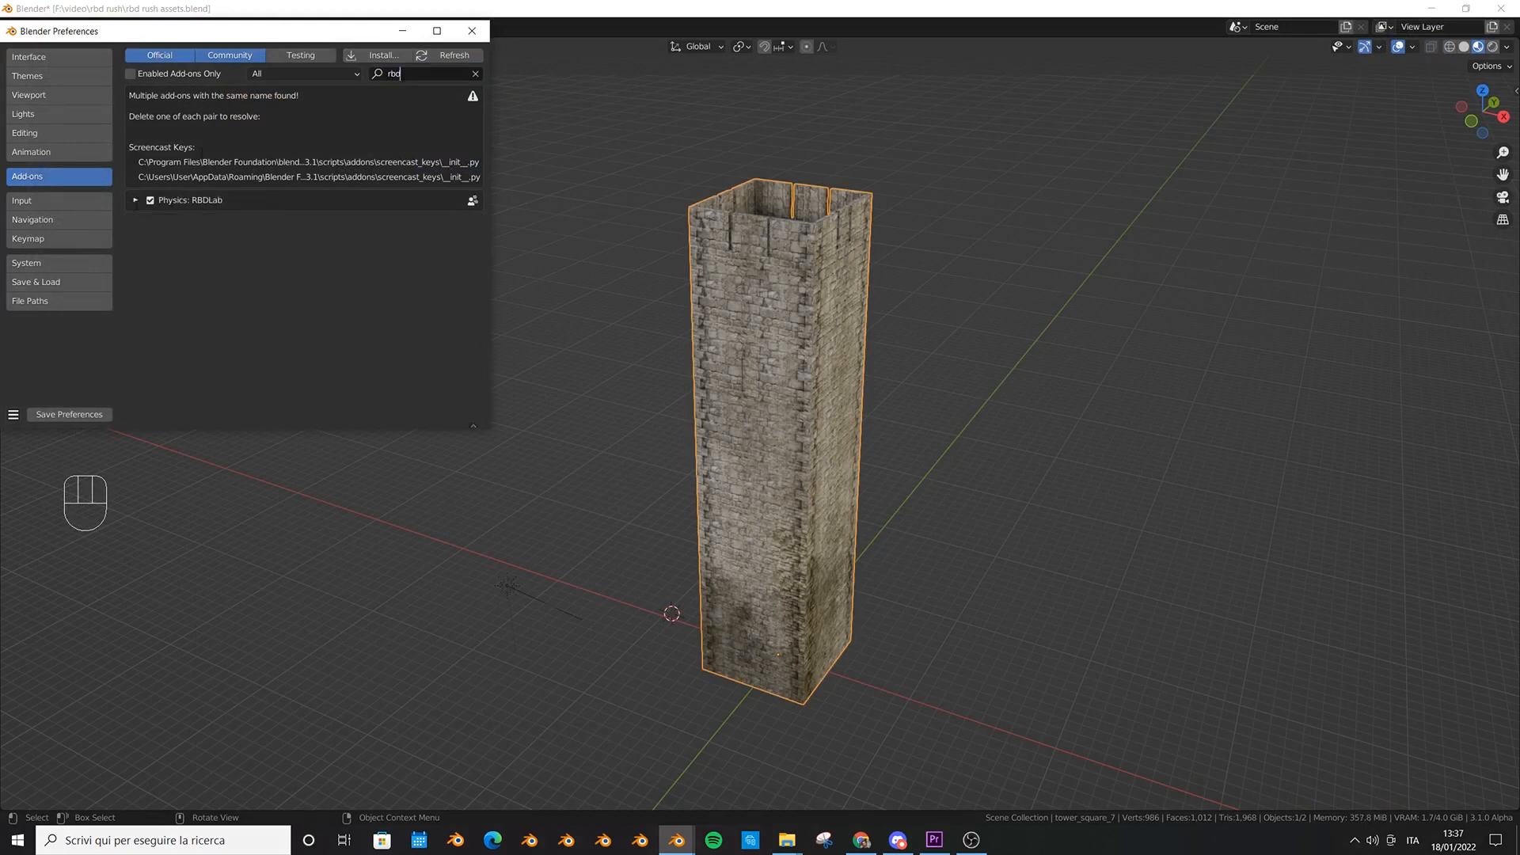
pyautogui.click(140, 202)
pyautogui.scroll(-1, 164, 203)
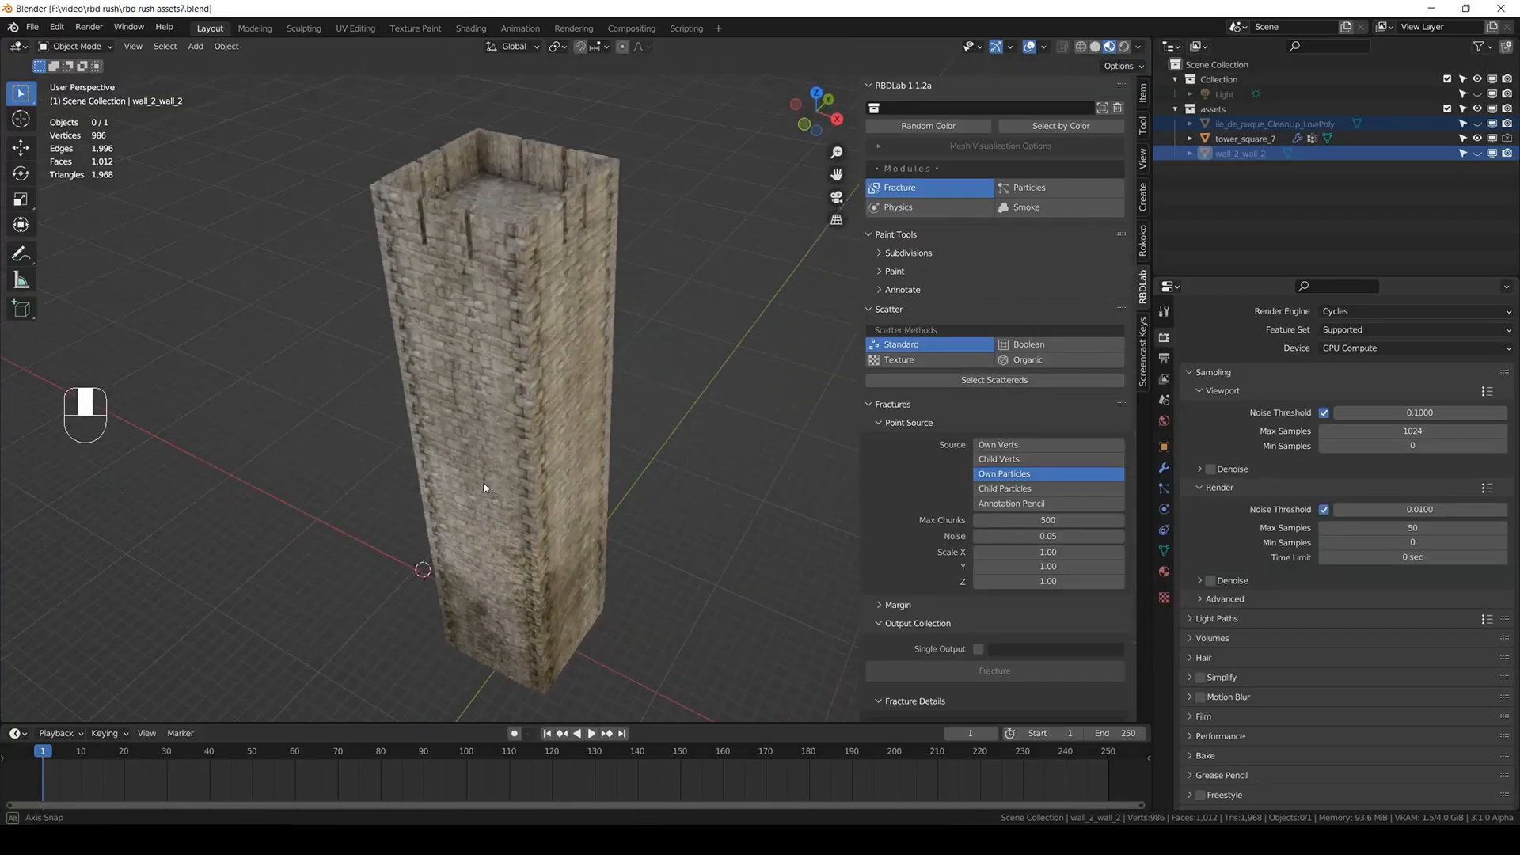
# - Start an RBDLab annotation on the tower and maximize the 3D viewport
pyautogui.moveTo(499, 428); pyautogui.dragTo(486, 402, button='middle')
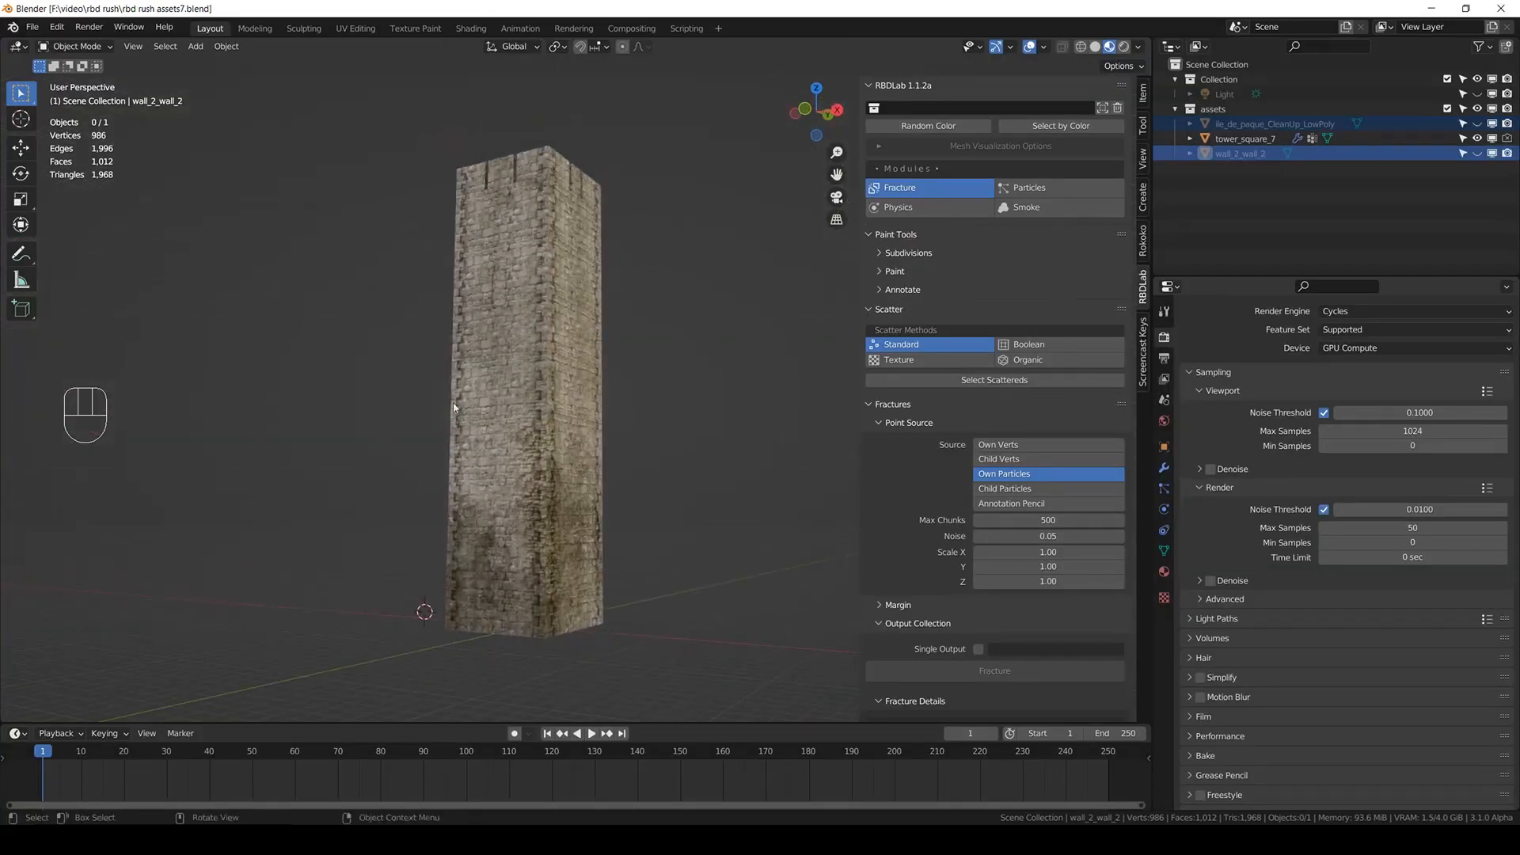
pyautogui.click(905, 288)
pyautogui.click(958, 316)
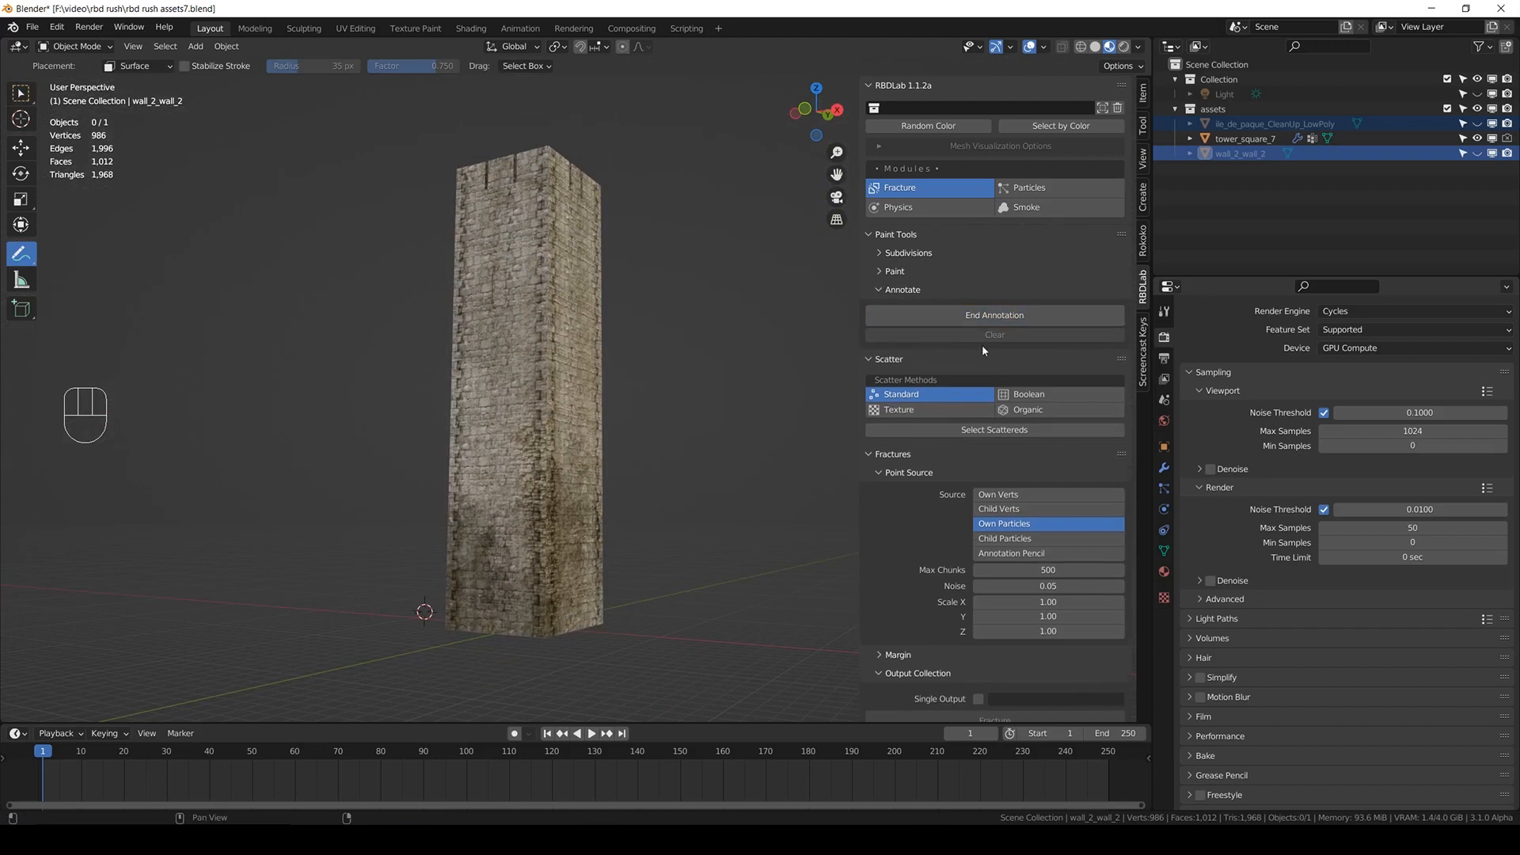
pyautogui.moveTo(494, 189); pyautogui.dragTo(500, 226)
pyautogui.hotkey('ctrl', 'space')
# - Draw a jagged crack outline down the tower's -Y face, around the lower corner and up the +X face to the top
pyautogui.moveTo(696, 257); pyautogui.dragTo(709, 254, button='middle')
pyautogui.moveTo(668, 214)
pyautogui.mouseDown()
pyautogui.moveTo(666, 402)
pyautogui.moveTo(633, 451)
pyautogui.moveTo(691, 475)
pyautogui.moveTo(718, 530)
pyautogui.moveTo(717, 590)
pyautogui.moveTo(748, 601)
pyautogui.moveTo(756, 564)
pyautogui.mouseUp()
pyautogui.moveTo(766, 558)
pyautogui.mouseDown(button='middle')
pyautogui.moveTo(784, 513)
pyautogui.moveTo(679, 583)
pyautogui.moveTo(721, 538)
pyautogui.mouseUp(button='middle')
pyautogui.moveTo(707, 564); pyautogui.dragTo(739, 452)
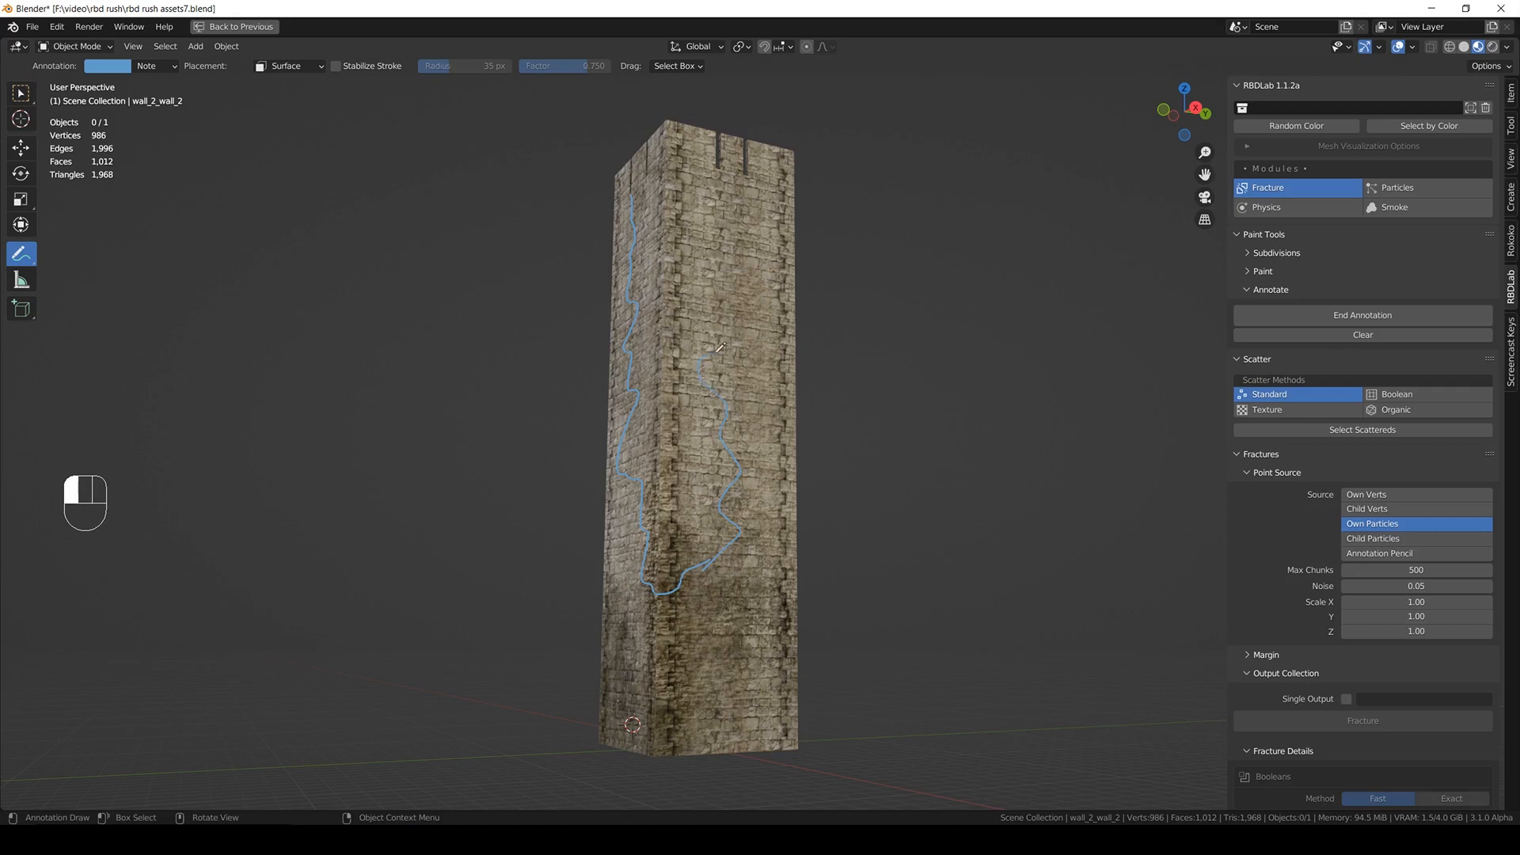
pyautogui.moveTo(765, 283); pyautogui.dragTo(779, 140)
# - Annotate jagged crack lines across the tower's top floor and over its battlements
pyautogui.moveTo(865, 170)
pyautogui.mouseDown(button='middle')
pyautogui.moveTo(800, 224)
pyautogui.moveTo(794, 309)
pyautogui.moveTo(652, 214)
pyautogui.moveTo(445, 362)
pyautogui.mouseUp(button='middle')
pyautogui.moveTo(453, 295)
pyautogui.mouseDown()
pyautogui.moveTo(525, 339)
pyautogui.moveTo(645, 342)
pyautogui.moveTo(695, 286)
pyautogui.mouseUp()
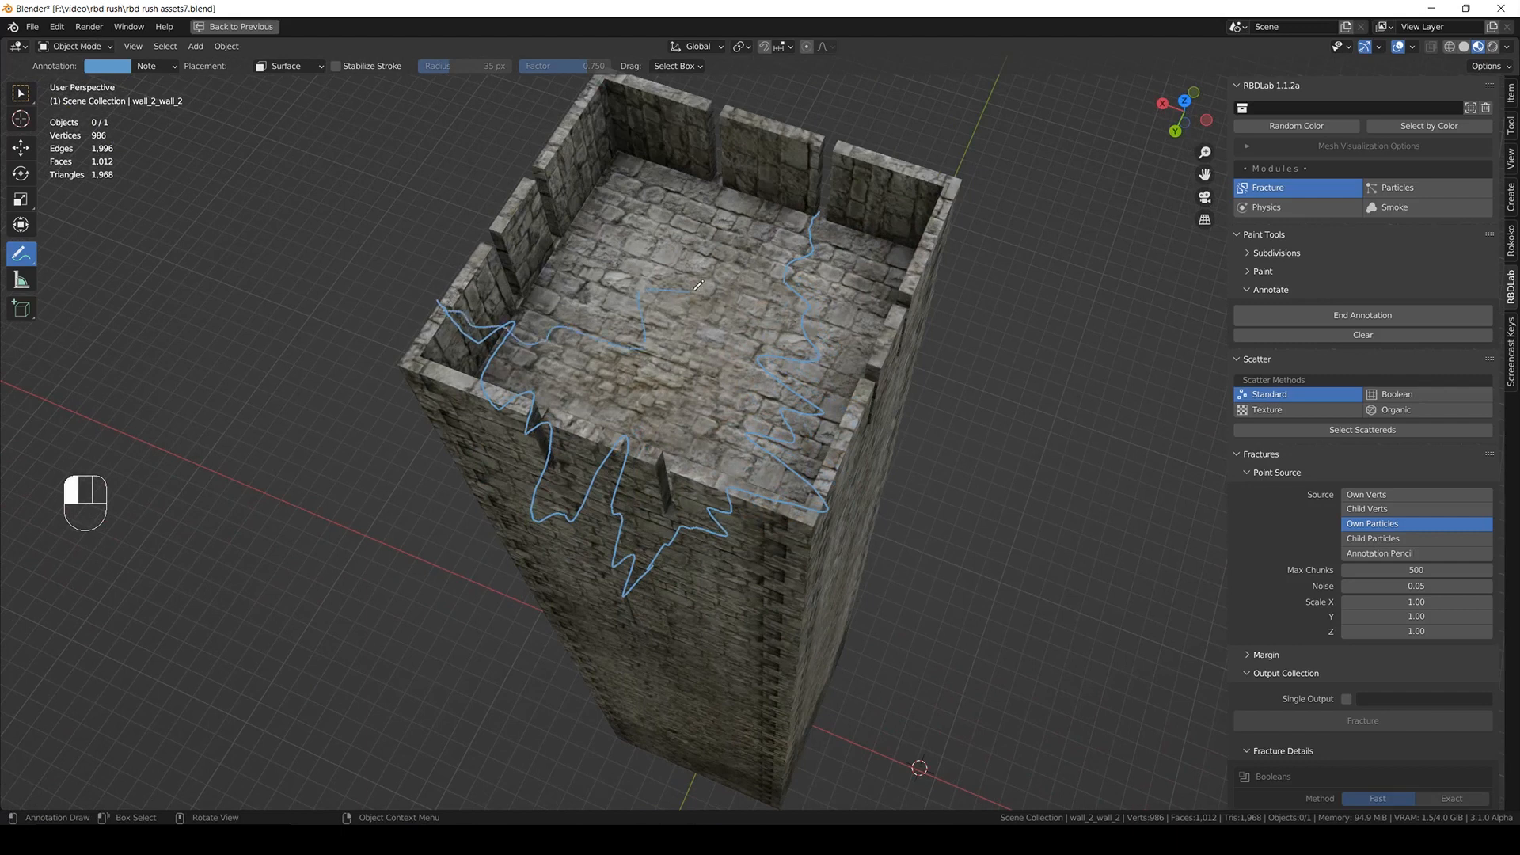
pyautogui.moveTo(744, 194); pyautogui.dragTo(687, 306)
pyautogui.moveTo(550, 261); pyautogui.dragTo(682, 328)
pyautogui.moveTo(710, 277)
pyautogui.mouseDown()
pyautogui.moveTo(698, 308)
pyautogui.moveTo(552, 260)
pyautogui.moveTo(637, 315)
pyautogui.moveTo(645, 97)
pyautogui.mouseUp()
# - Draw a second crack line down the tower's +X face, following the first one to the lower corner
pyautogui.moveTo(654, 289)
pyautogui.mouseDown(button='middle')
pyautogui.moveTo(845, 195)
pyautogui.moveTo(727, 367)
pyautogui.moveTo(724, 168)
pyautogui.mouseUp(button='middle')
pyautogui.moveTo(789, 167)
pyautogui.mouseDown()
pyautogui.moveTo(772, 301)
pyautogui.moveTo(791, 319)
pyautogui.moveTo(772, 365)
pyautogui.mouseUp()
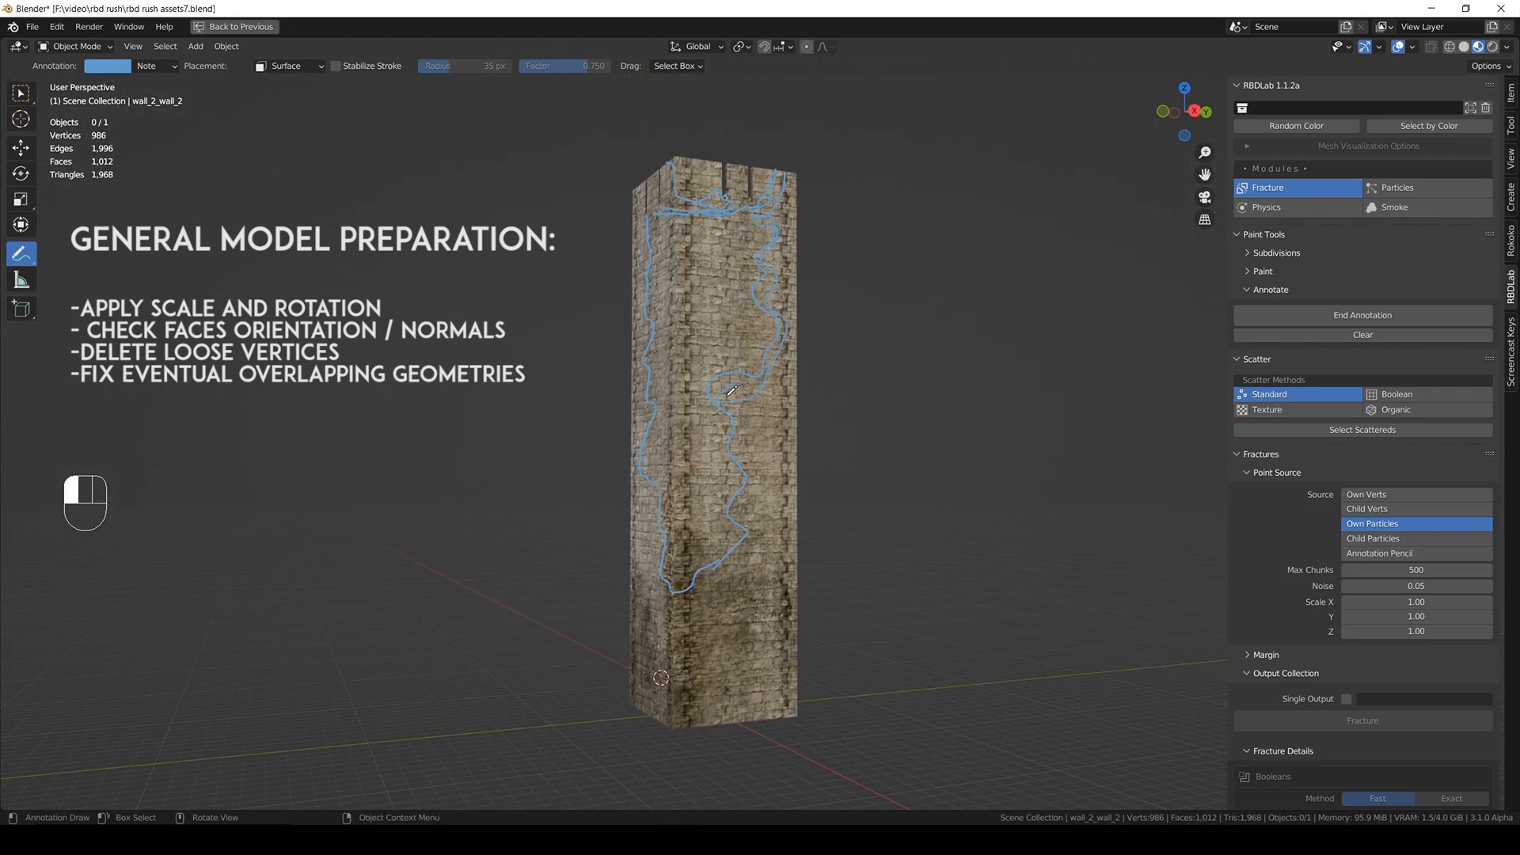
pyautogui.moveTo(768, 513)
pyautogui.mouseDown()
pyautogui.moveTo(687, 606)
pyautogui.moveTo(677, 580)
pyautogui.mouseUp()
# - Draw further crack lines along the existing outline on the tower's -Y face, between the lower corner and the top
pyautogui.moveTo(677, 581); pyautogui.dragTo(1005, 490, button='middle')
pyautogui.moveTo(702, 599)
pyautogui.mouseDown()
pyautogui.moveTo(651, 564)
pyautogui.moveTo(647, 475)
pyautogui.moveTo(576, 426)
pyautogui.moveTo(623, 382)
pyautogui.moveTo(601, 323)
pyautogui.mouseUp()
pyautogui.moveTo(608, 267)
pyautogui.mouseDown()
pyautogui.moveTo(595, 147)
pyautogui.moveTo(609, 139)
pyautogui.moveTo(598, 145)
pyautogui.moveTo(587, 93)
pyautogui.moveTo(599, 263)
pyautogui.mouseUp()
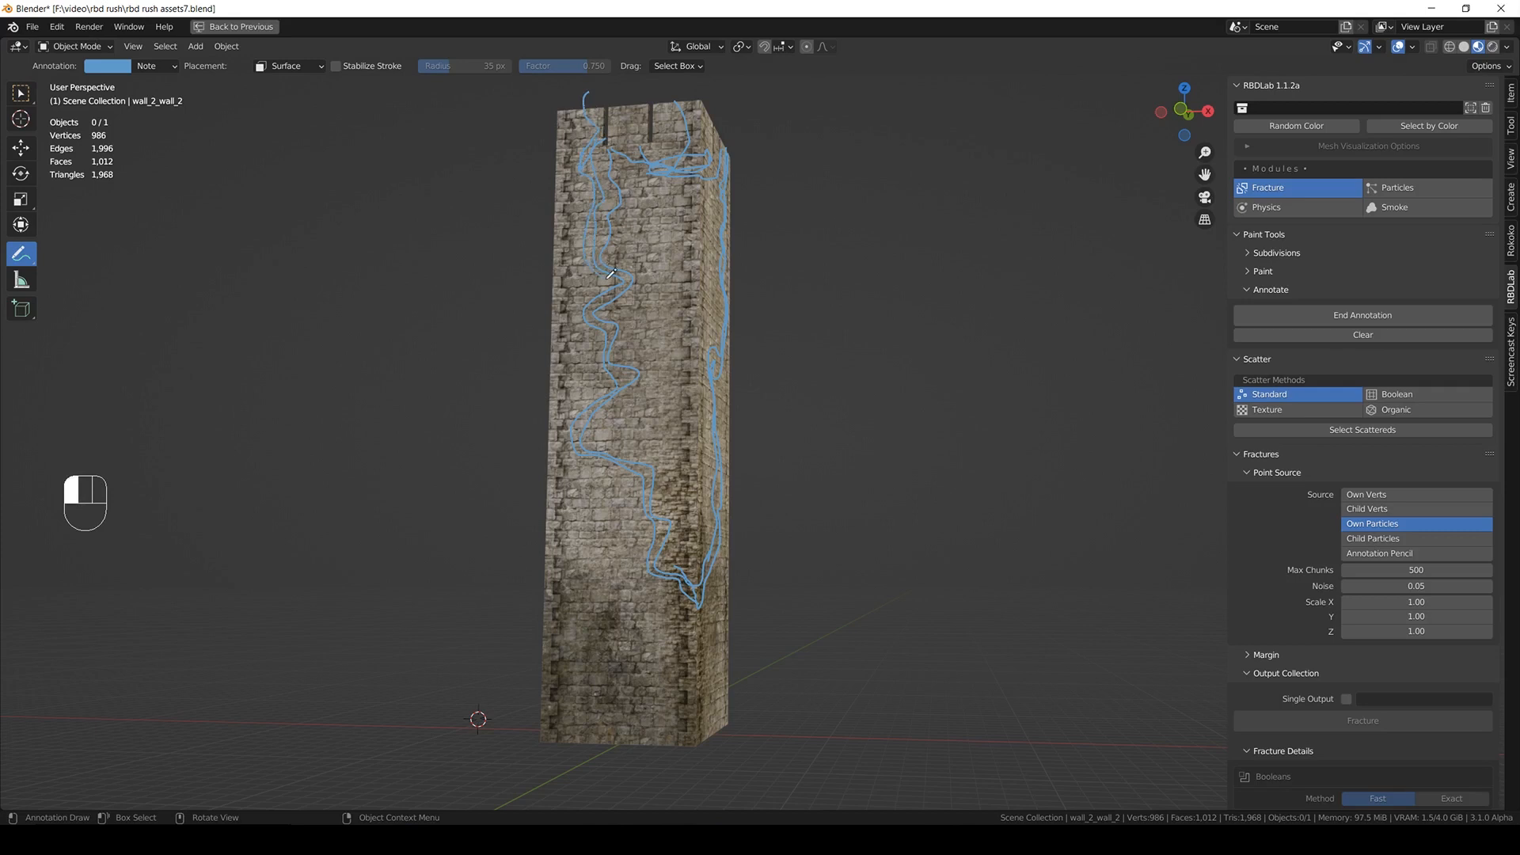
pyautogui.moveTo(608, 320)
pyautogui.mouseDown()
pyautogui.moveTo(653, 362)
pyautogui.moveTo(605, 423)
pyautogui.mouseUp()
pyautogui.moveTo(667, 502); pyautogui.dragTo(698, 601)
# - Draw another crack line on the +X face, running from the lower corner up to the battlements
pyautogui.moveTo(736, 570)
pyautogui.mouseDown(button='middle')
pyautogui.moveTo(767, 536)
pyautogui.moveTo(743, 543)
pyautogui.mouseUp(button='middle')
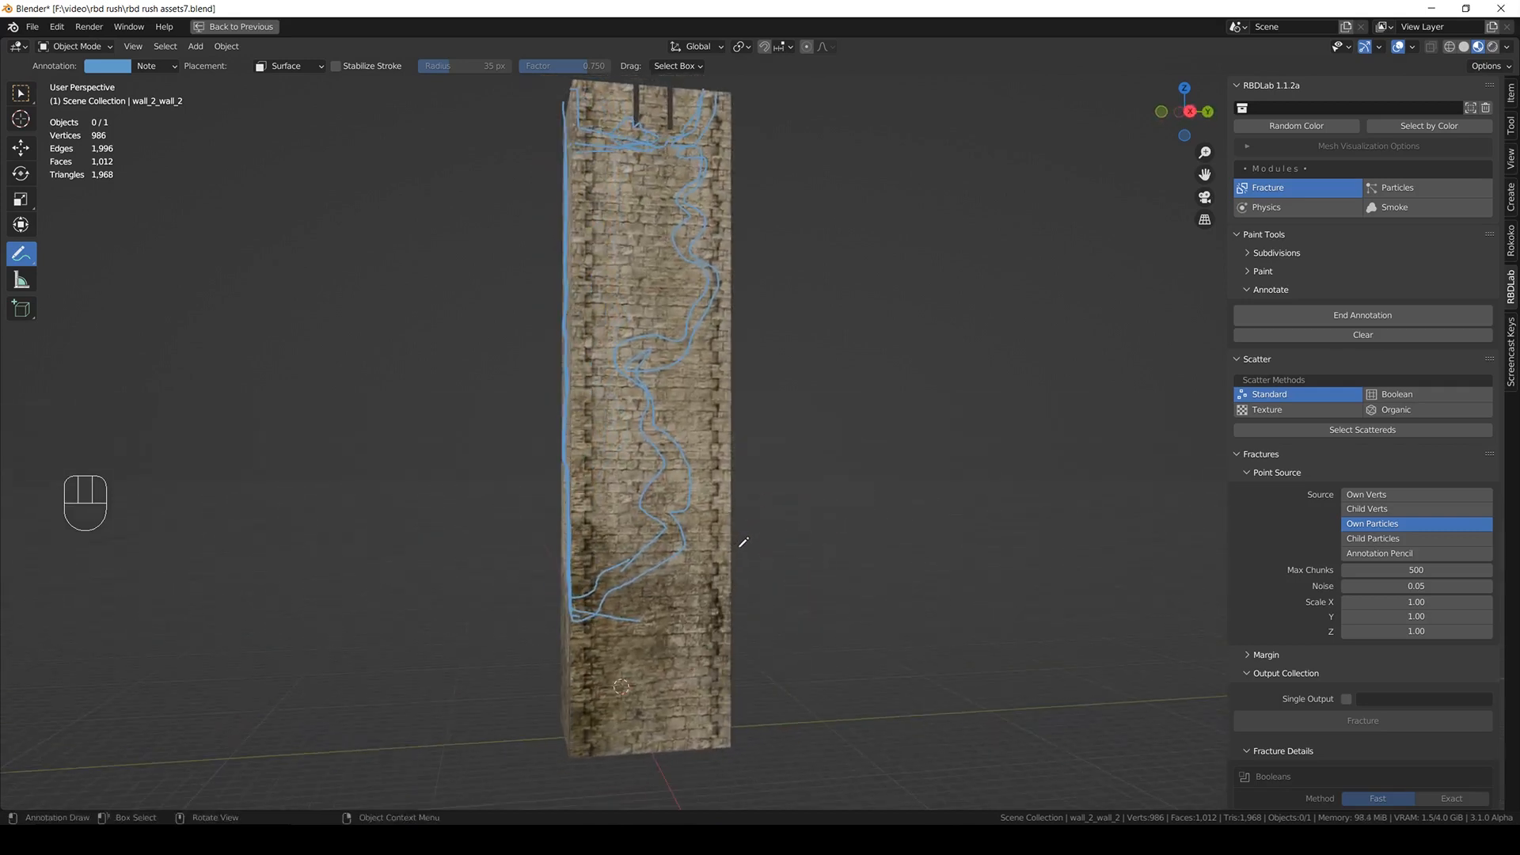
pyautogui.moveTo(584, 609)
pyautogui.mouseDown()
pyautogui.moveTo(693, 552)
pyautogui.moveTo(689, 434)
pyautogui.moveTo(663, 392)
pyautogui.mouseUp()
pyautogui.moveTo(704, 342)
pyautogui.mouseDown()
pyautogui.moveTo(703, 286)
pyautogui.moveTo(672, 251)
pyautogui.moveTo(688, 212)
pyautogui.mouseUp()
pyautogui.moveTo(693, 95); pyautogui.dragTo(693, 96)
# - Draw wavy vertical crack lines along the corner edge between the -Y and +X faces
pyautogui.moveTo(715, 177)
pyautogui.mouseDown(button='middle')
pyautogui.moveTo(801, 254)
pyautogui.moveTo(800, 387)
pyautogui.moveTo(733, 333)
pyautogui.moveTo(695, 339)
pyautogui.moveTo(694, 390)
pyautogui.moveTo(696, 171)
pyautogui.mouseUp(button='middle')
pyautogui.moveTo(685, 145)
pyautogui.mouseDown()
pyautogui.moveTo(698, 230)
pyautogui.moveTo(686, 283)
pyautogui.mouseUp()
pyautogui.moveTo(678, 364)
pyautogui.mouseDown()
pyautogui.moveTo(677, 638)
pyautogui.moveTo(686, 295)
pyautogui.mouseUp()
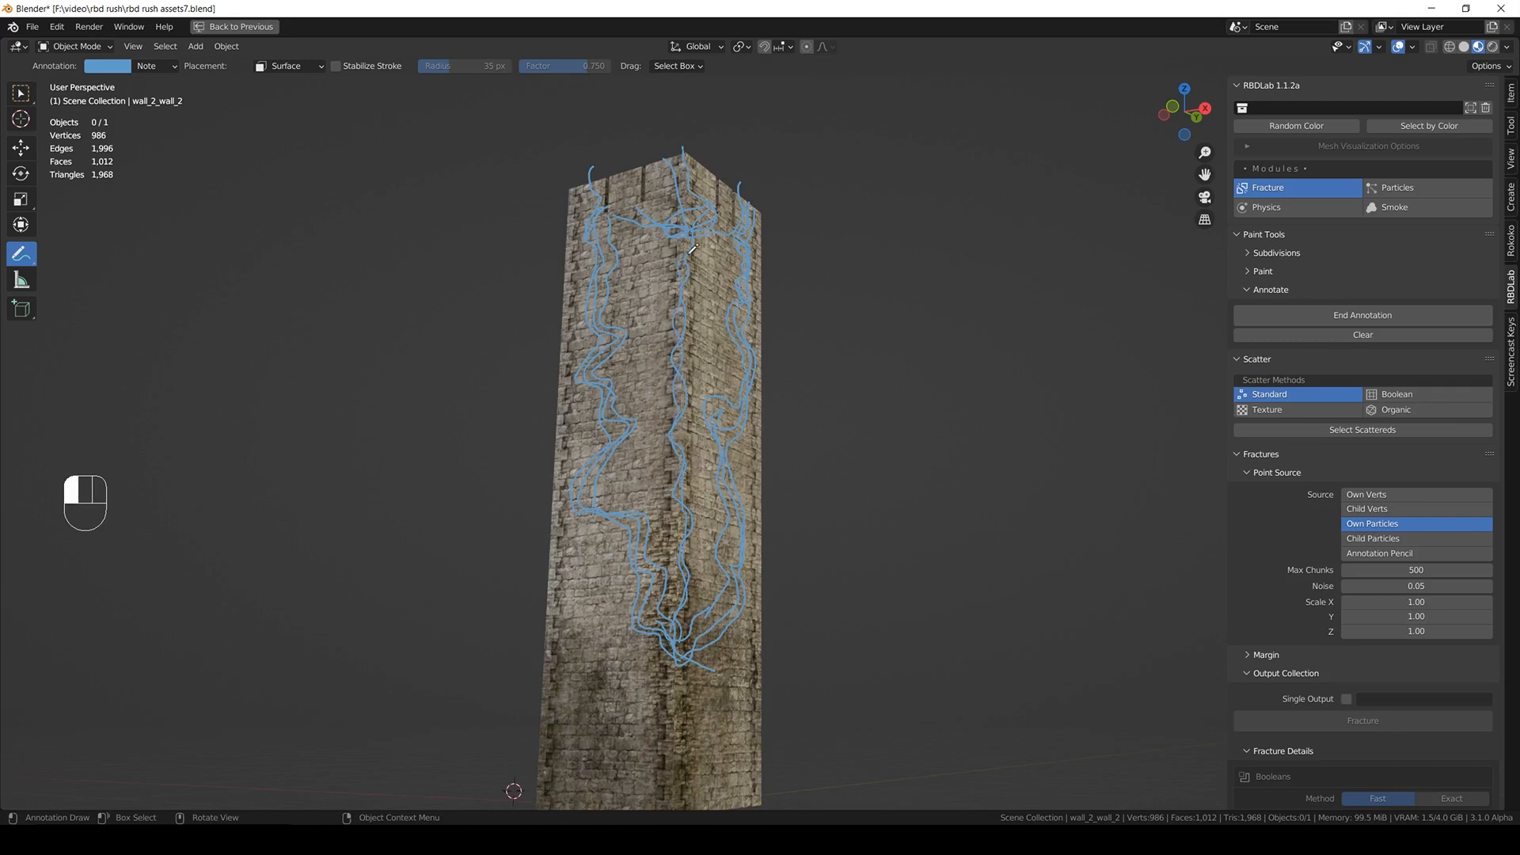
# - Thicken the crack band on the -Y face with more jagged strokes from the battlements to the lower corner
pyautogui.moveTo(748, 320); pyautogui.dragTo(776, 322, button='middle')
pyautogui.moveTo(697, 262); pyautogui.dragTo(749, 258, button='middle')
pyautogui.moveTo(650, 204)
pyautogui.mouseDown()
pyautogui.moveTo(641, 162)
pyautogui.moveTo(632, 255)
pyautogui.moveTo(675, 315)
pyautogui.moveTo(619, 327)
pyautogui.mouseUp()
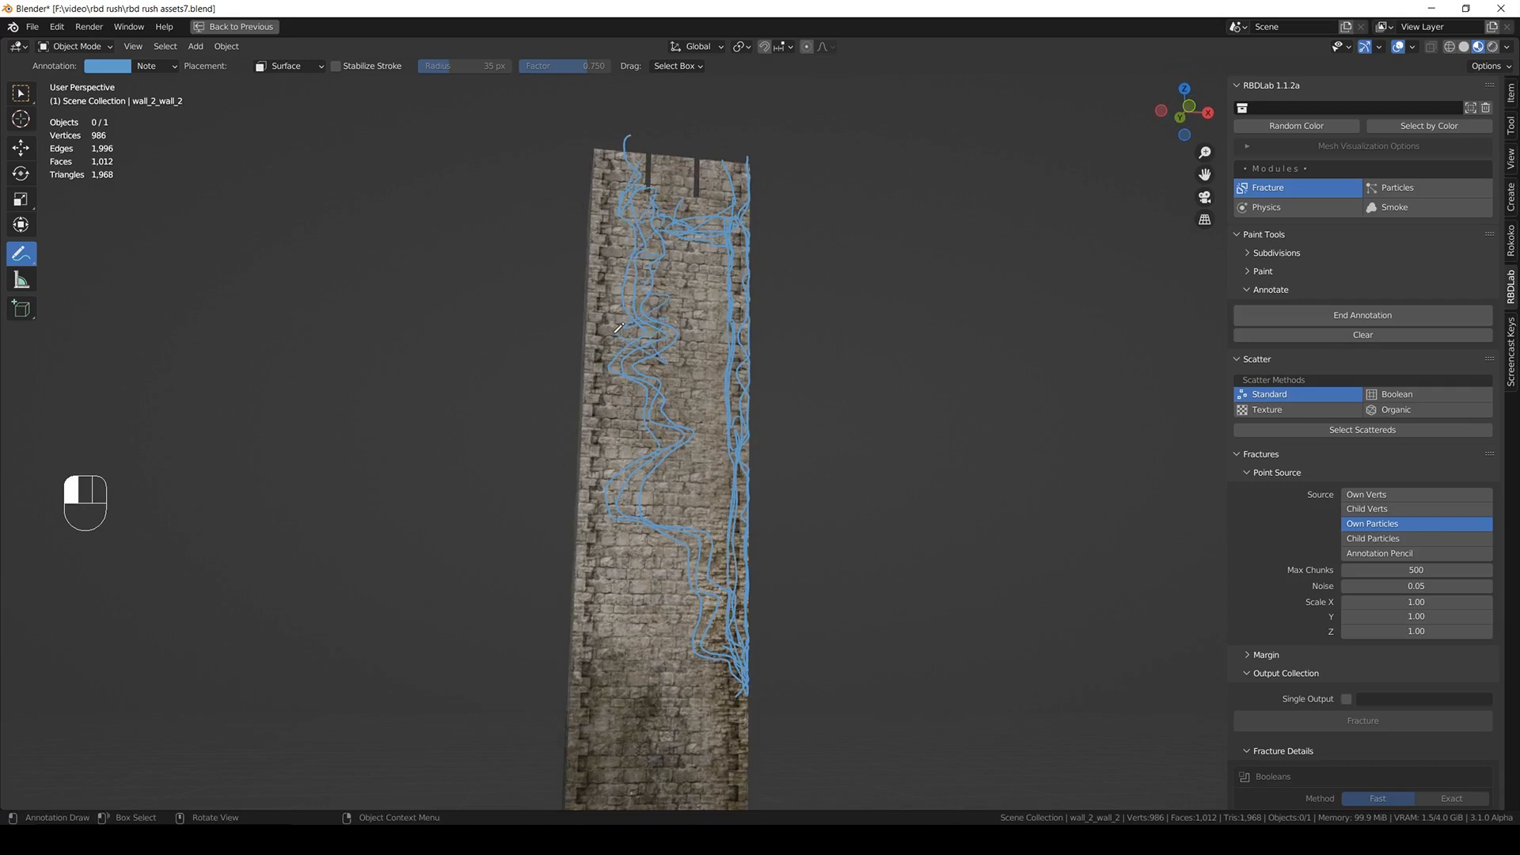
pyautogui.moveTo(622, 386)
pyautogui.mouseDown()
pyautogui.moveTo(669, 365)
pyautogui.moveTo(667, 442)
pyautogui.moveTo(619, 521)
pyautogui.moveTo(704, 527)
pyautogui.mouseUp()
pyautogui.moveTo(718, 672); pyautogui.dragTo(733, 689)
# - Thicken the crack band on the +X face with strokes from the lower corner upward
pyautogui.moveTo(743, 683)
pyautogui.mouseDown(button='middle')
pyautogui.moveTo(756, 627)
pyautogui.moveTo(633, 662)
pyautogui.mouseUp(button='middle')
pyautogui.moveTo(633, 653)
pyautogui.mouseDown()
pyautogui.moveTo(614, 667)
pyautogui.moveTo(715, 604)
pyautogui.moveTo(719, 499)
pyautogui.mouseUp()
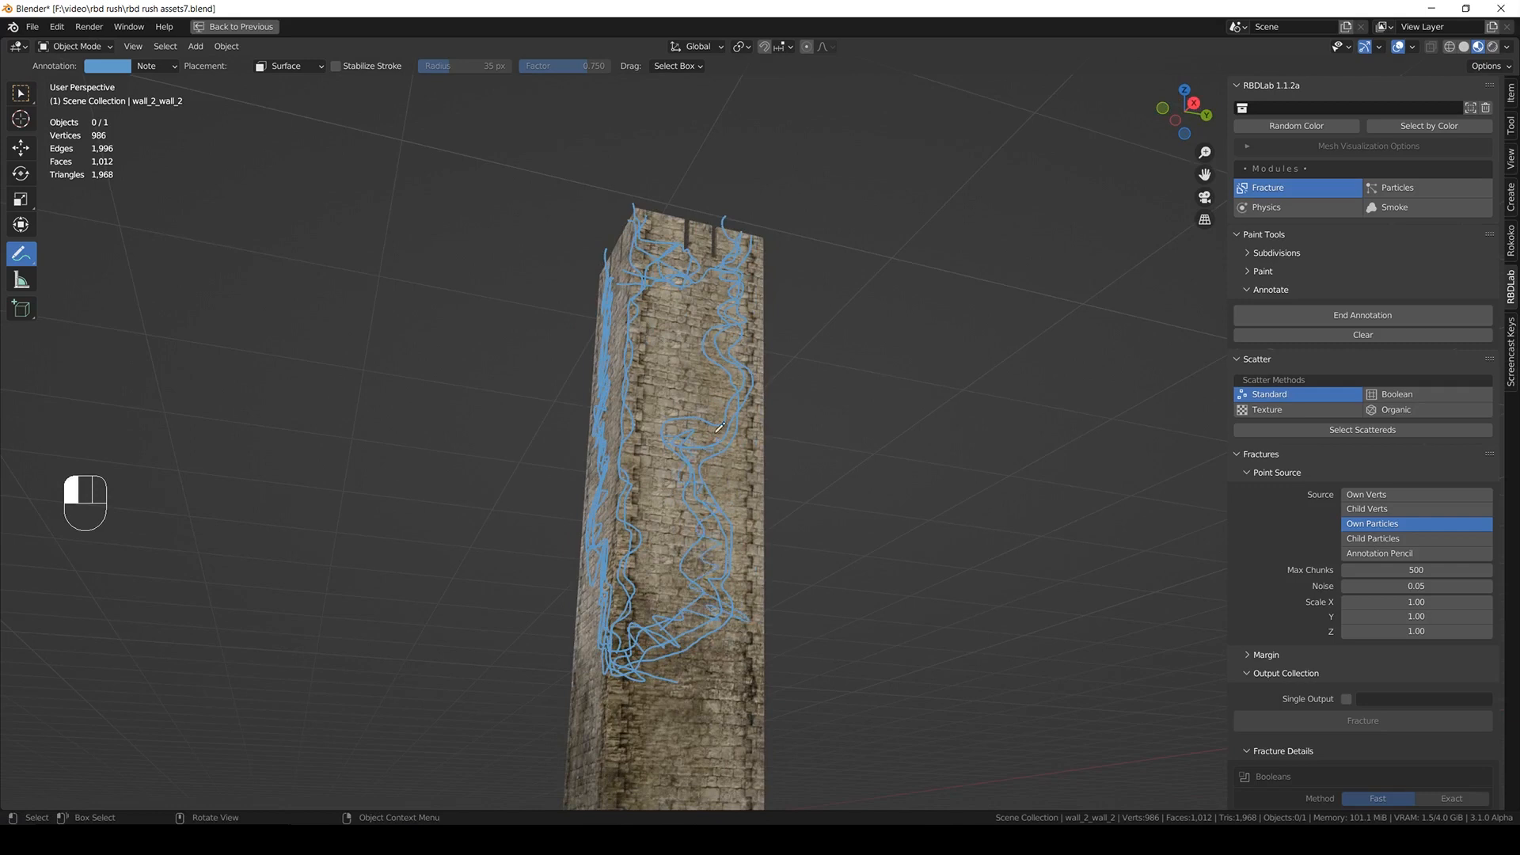
pyautogui.moveTo(739, 335)
pyautogui.mouseDown()
pyautogui.moveTo(711, 289)
pyautogui.moveTo(726, 361)
pyautogui.mouseUp()
# - Add small branching cracks across both faces that connect the corner crack with the outer crack bands
pyautogui.moveTo(629, 443); pyautogui.dragTo(707, 456)
pyautogui.moveTo(708, 341); pyautogui.dragTo(647, 411)
pyautogui.moveTo(646, 411); pyautogui.dragTo(688, 402, button='middle')
pyautogui.moveTo(682, 400); pyautogui.dragTo(700, 408)
pyautogui.moveTo(583, 275); pyautogui.dragTo(690, 304)
pyautogui.moveTo(658, 482)
pyautogui.mouseDown()
pyautogui.moveTo(662, 495)
pyautogui.moveTo(681, 441)
pyautogui.moveTo(654, 418)
pyautogui.mouseUp()
pyautogui.moveTo(654, 418)
pyautogui.mouseDown(button='middle')
pyautogui.moveTo(711, 489)
pyautogui.moveTo(689, 539)
pyautogui.mouseUp(button='middle')
pyautogui.moveTo(690, 539)
pyautogui.mouseDown()
pyautogui.moveTo(606, 596)
pyautogui.moveTo(699, 573)
pyautogui.mouseUp()
pyautogui.moveTo(723, 617); pyautogui.dragTo(624, 626, button='middle')
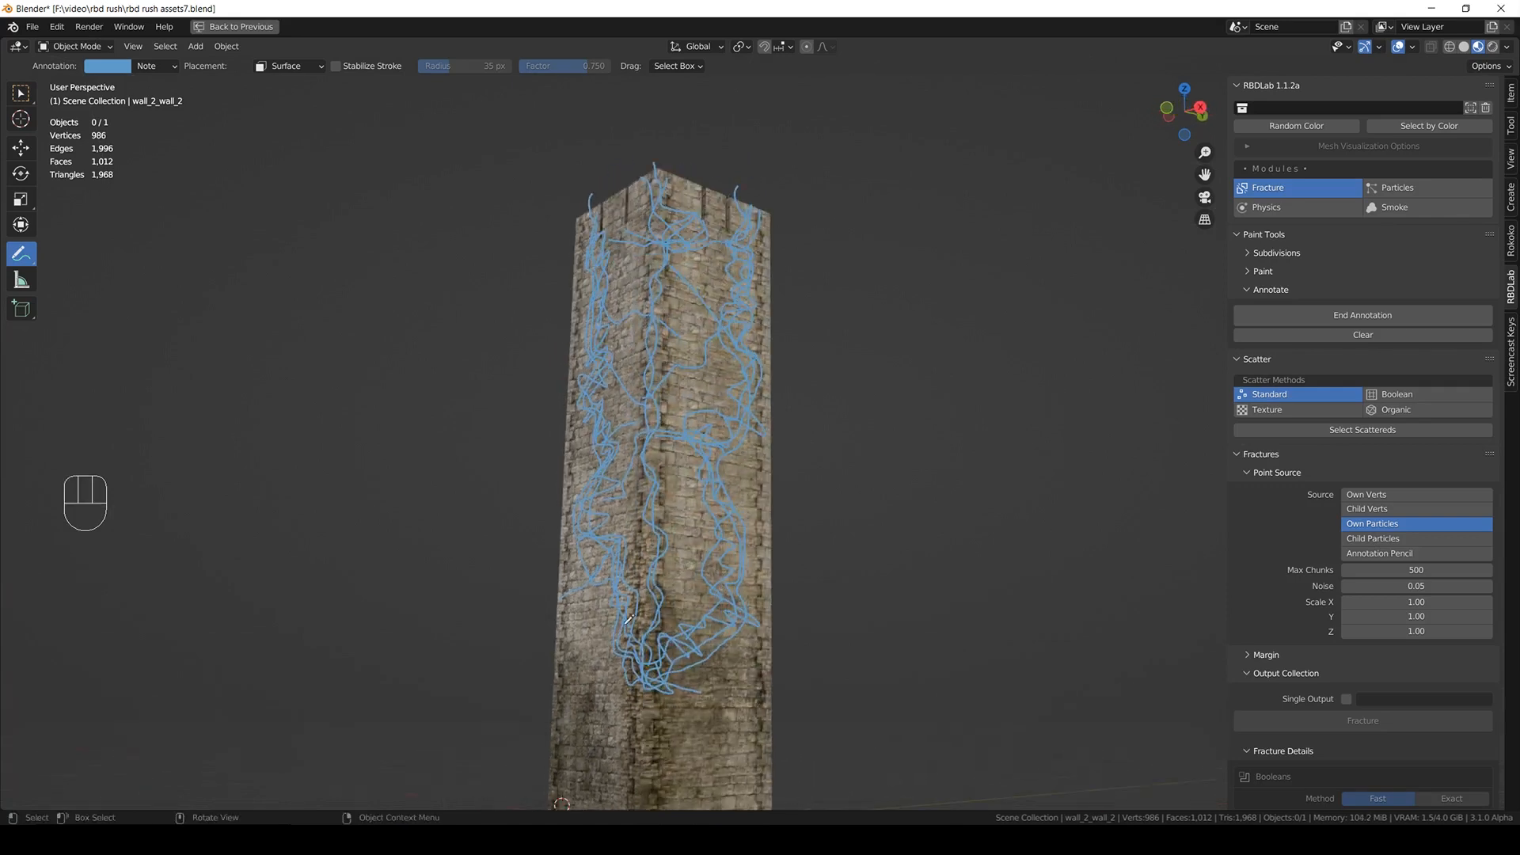
# - End the RBDLab annotation and return to the Select Box tool
pyautogui.click(1350, 316)
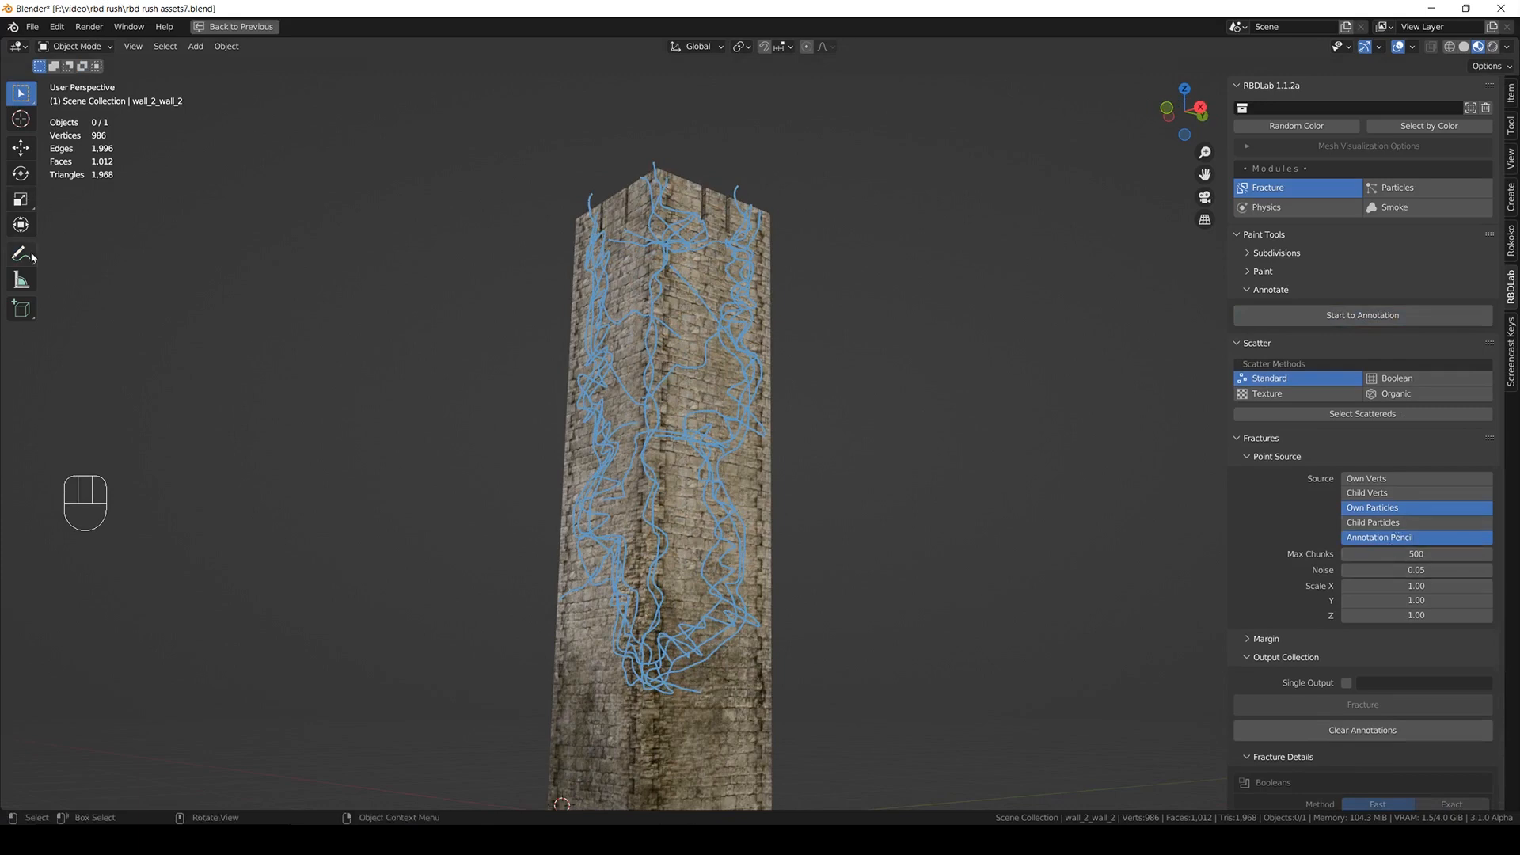
pyautogui.click(30, 256)
pyautogui.click(21, 93)
# - Use only Annotation Pencil as the fracture point source and set Max Chunks to 350
pyautogui.click(1395, 536)
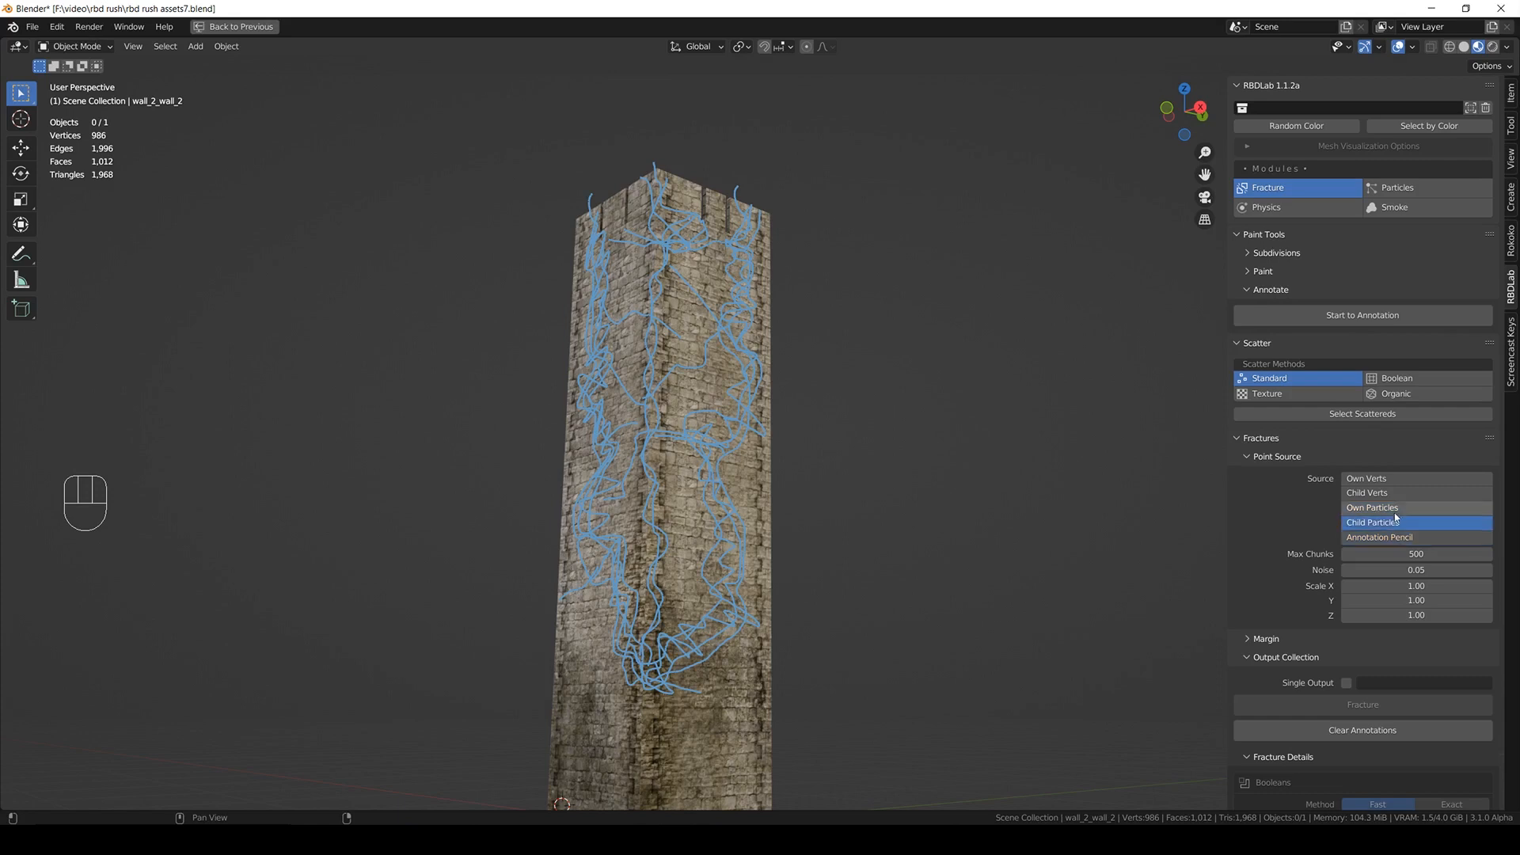
pyautogui.doubleClick(1406, 554)
pyautogui.write('350')
pyautogui.press('Return')
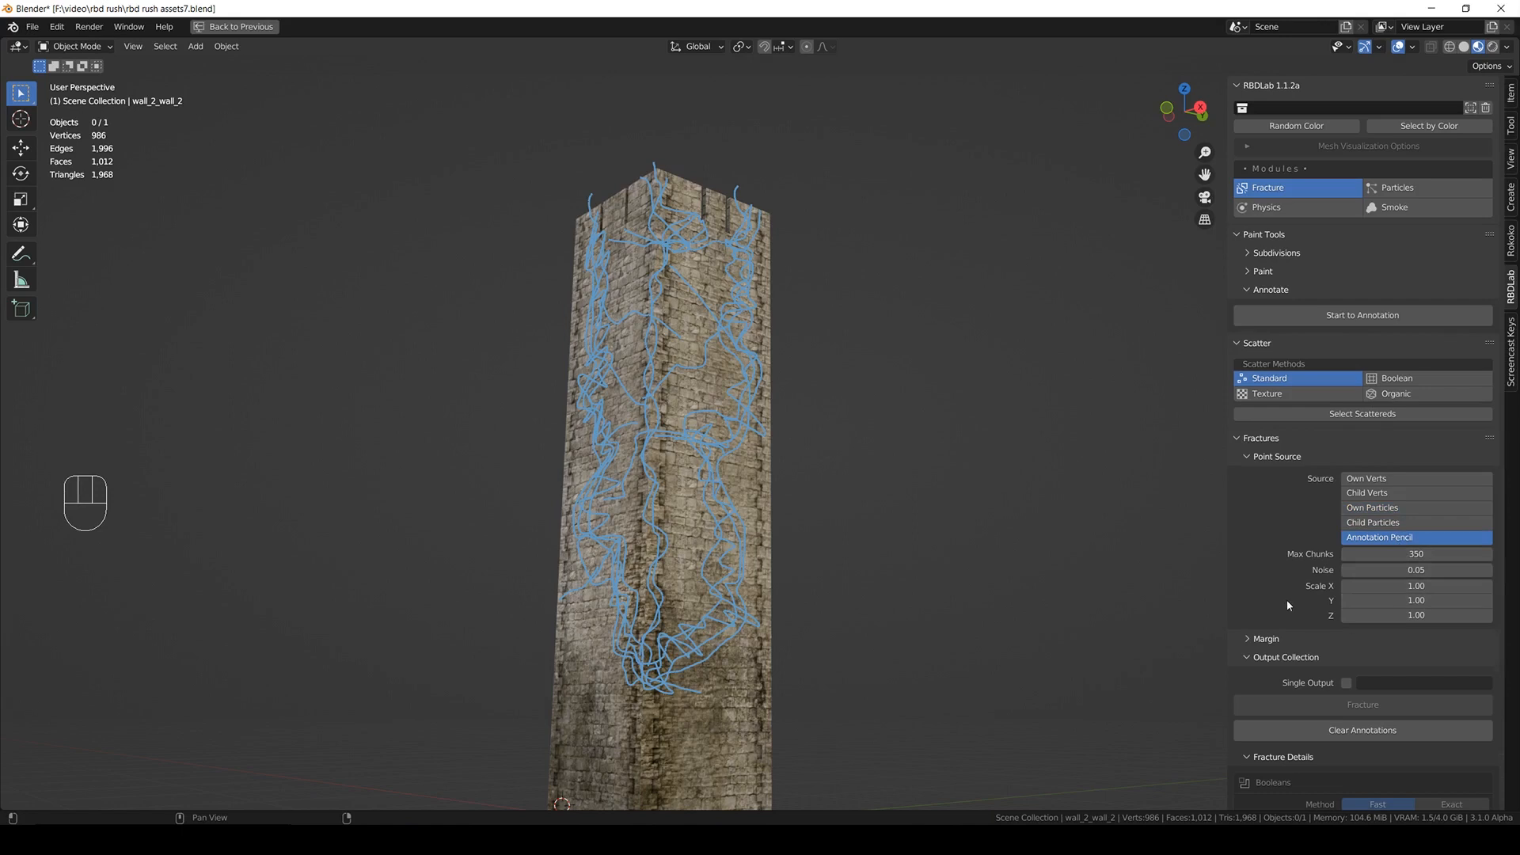
# - Select the tower and fracture it with the RBDLab settings
pyautogui.scroll(-5, 1286, 601)
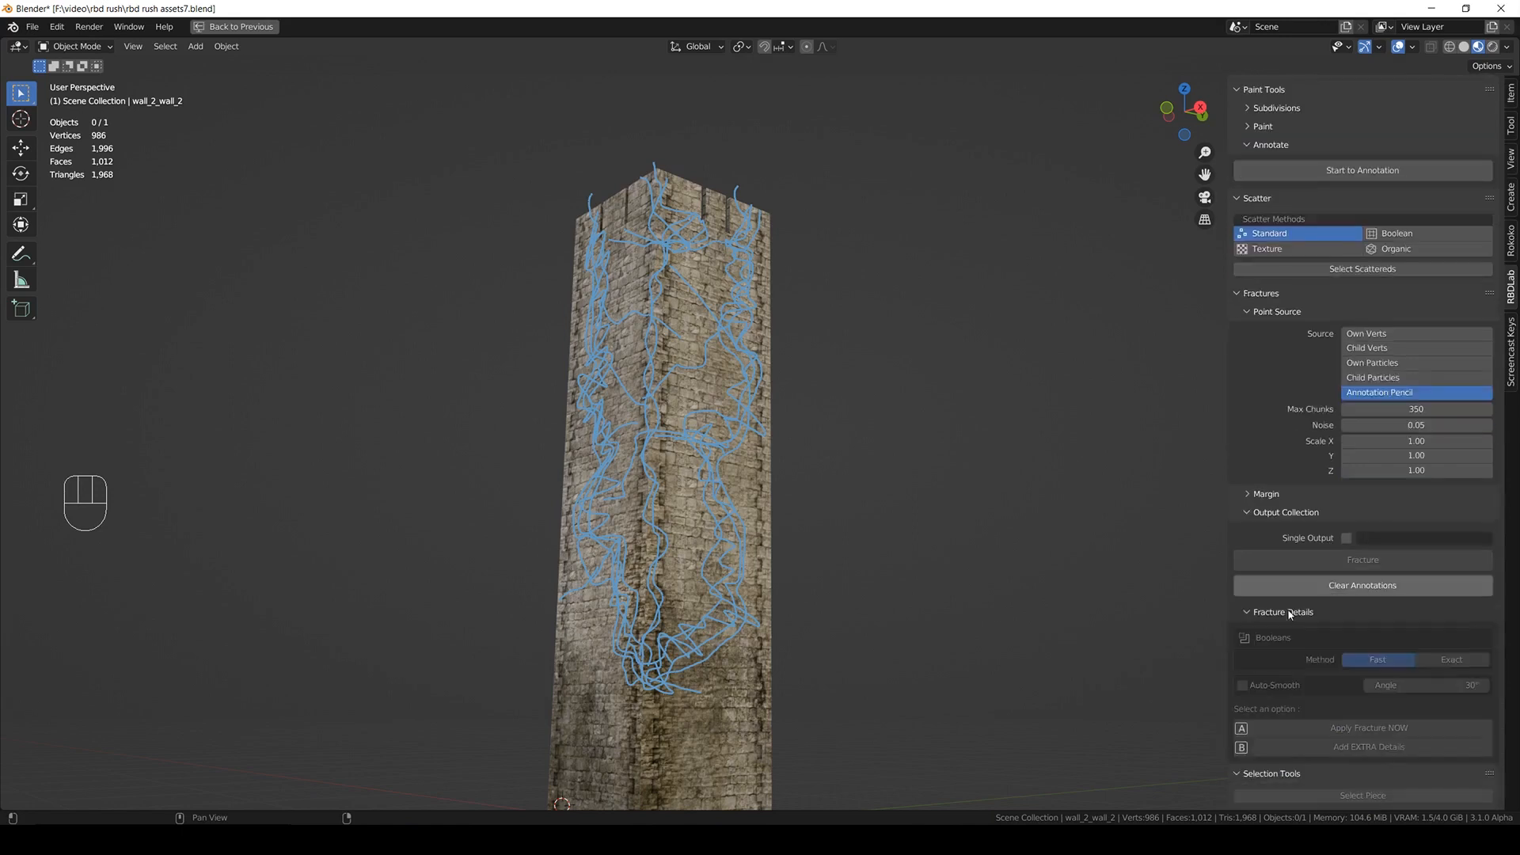
pyautogui.click(695, 263)
pyautogui.click(1365, 567)
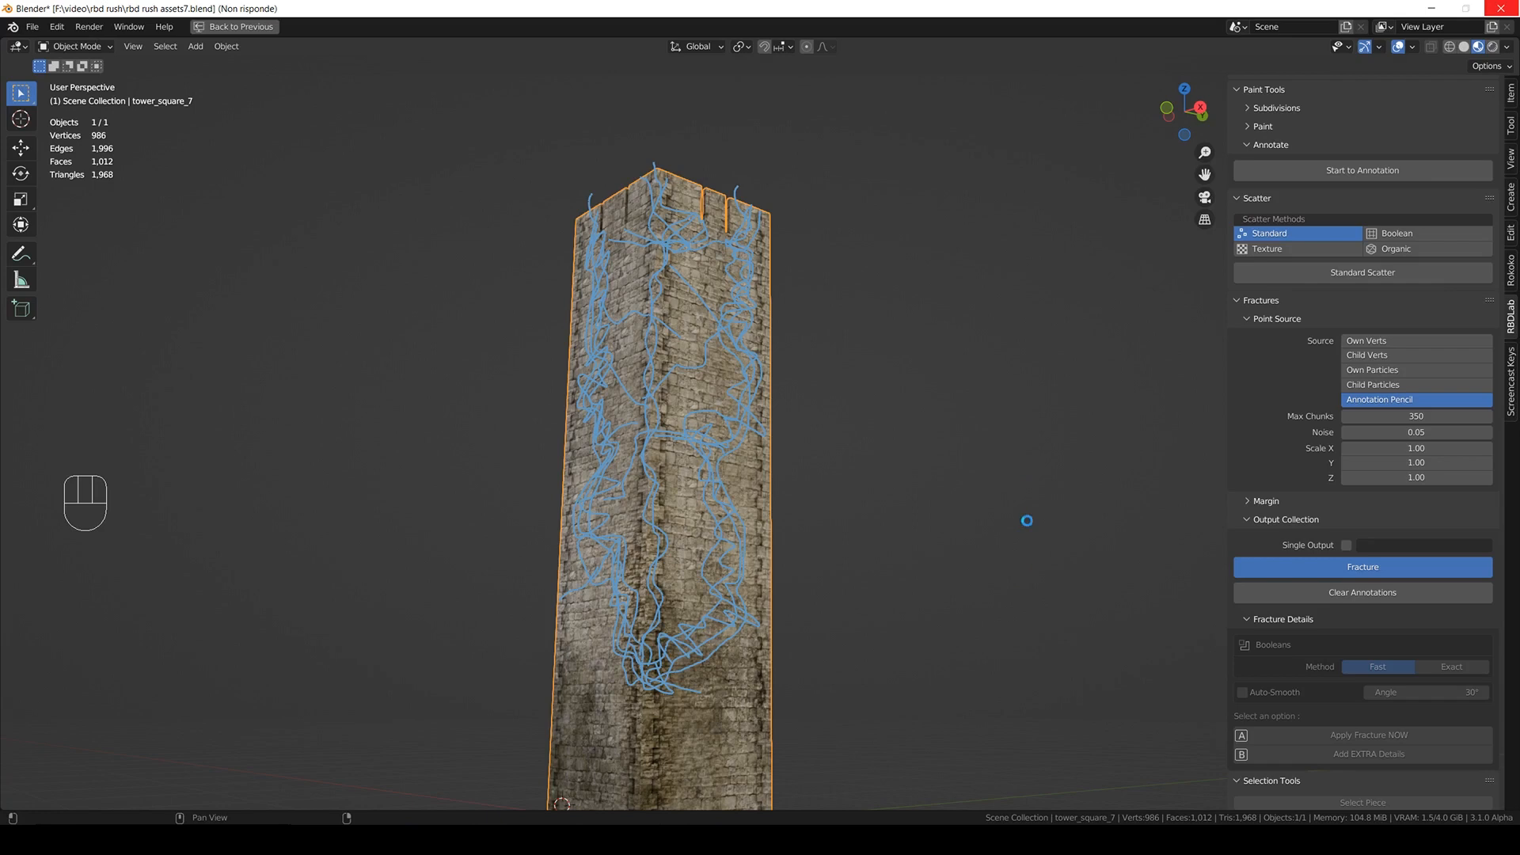
# - Hide the Note annotation layer covering the fractured tower and save the file
pyautogui.moveTo(724, 510); pyautogui.dragTo(748, 510, button='middle')
pyautogui.hotkey('shift', 'space')
pyautogui.press('d')
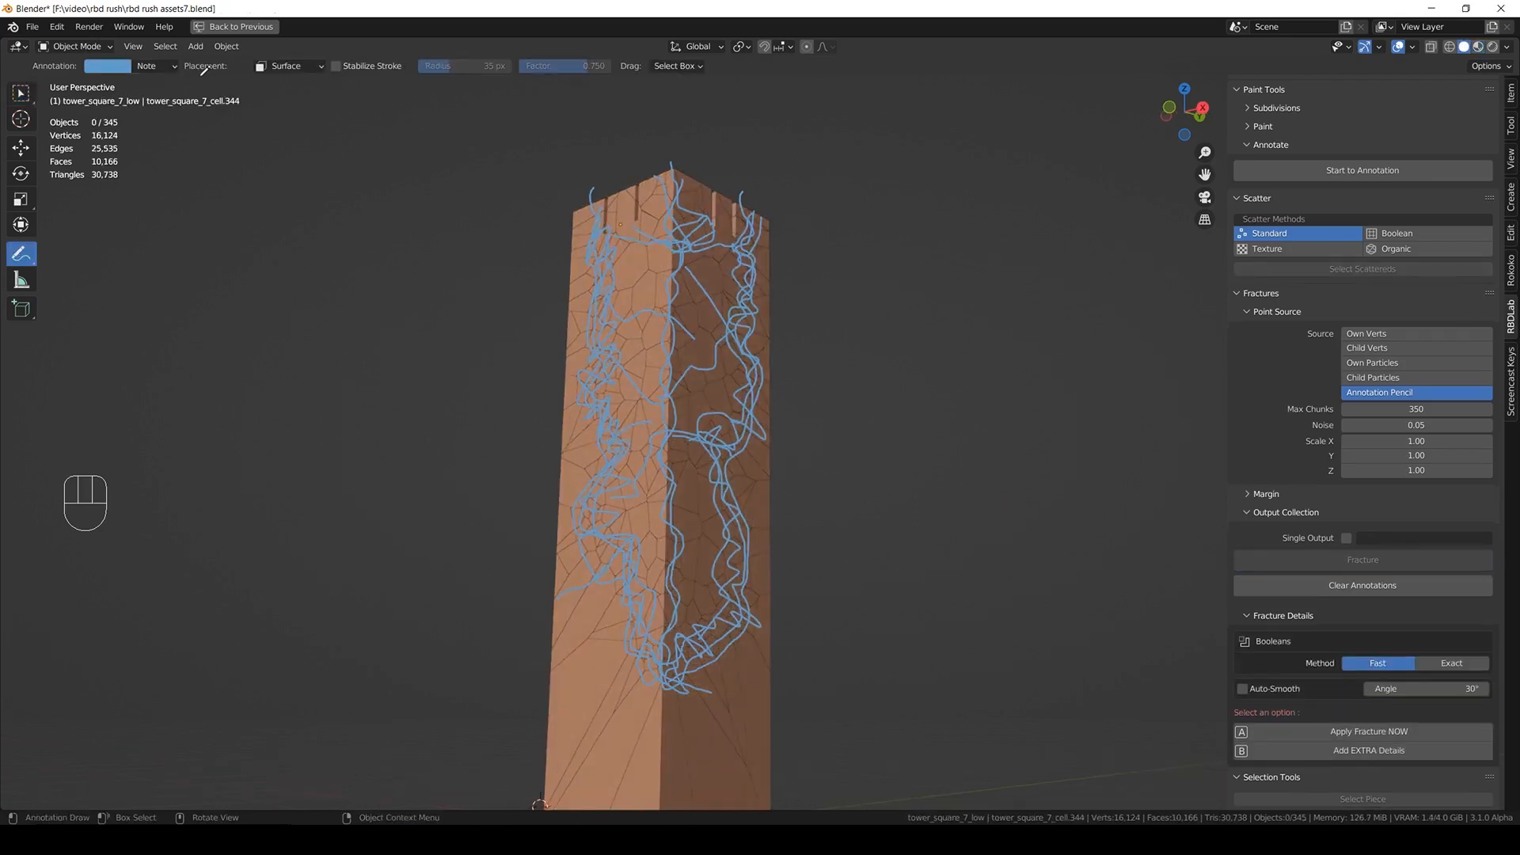
pyautogui.click(173, 66)
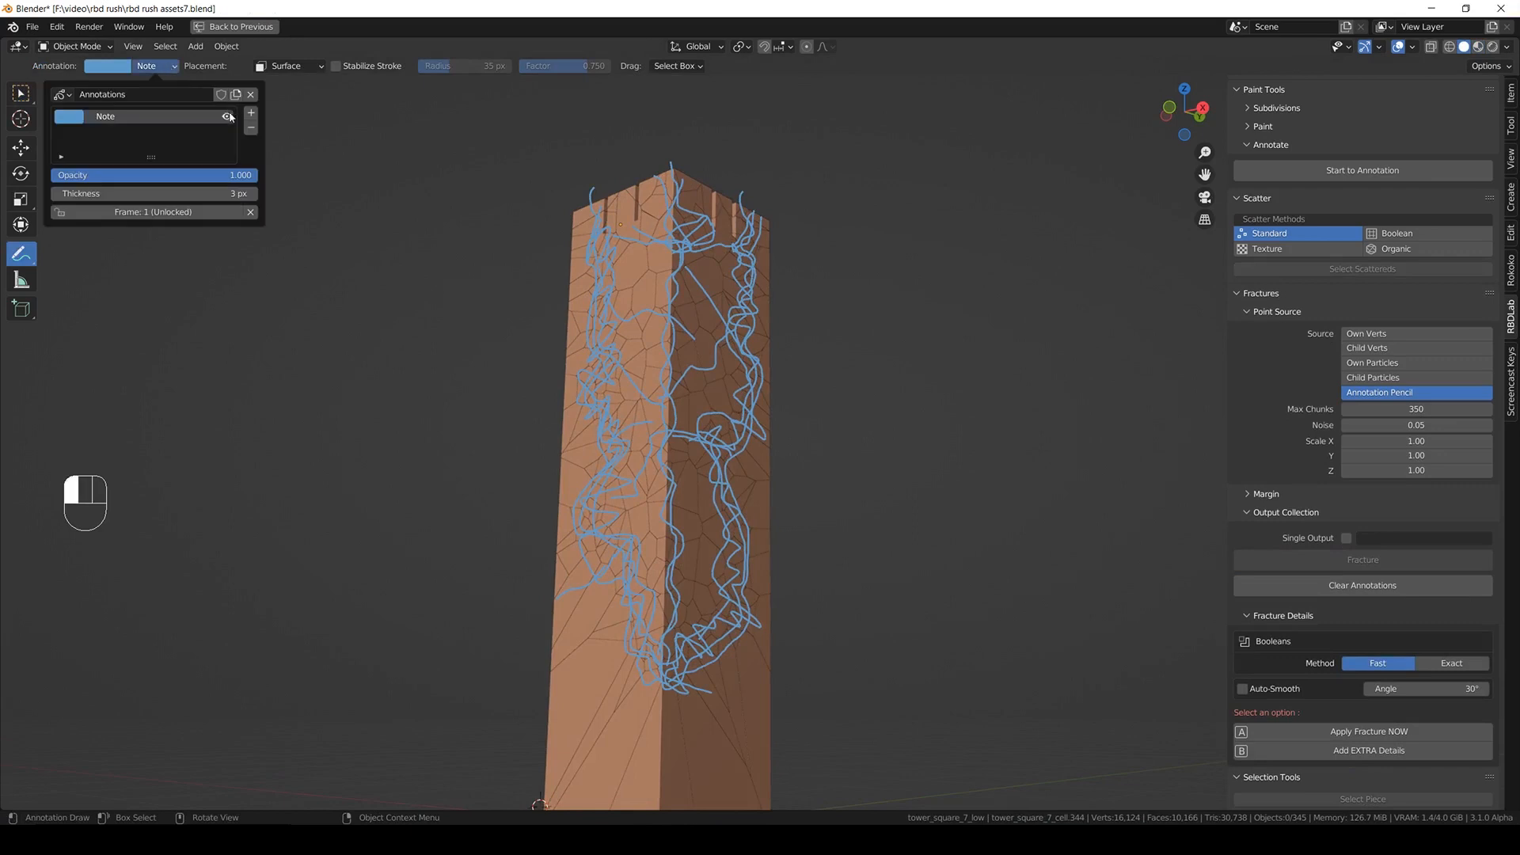
pyautogui.click(229, 118)
pyautogui.hotkey('ctrl', 's')
# - Select one tower piece with the Select Box tool and extend the selection to everything in its collection
pyautogui.moveTo(865, 553)
pyautogui.mouseDown(button='middle')
pyautogui.moveTo(767, 533)
pyautogui.moveTo(719, 553)
pyautogui.moveTo(638, 538)
pyautogui.mouseUp(button='middle')
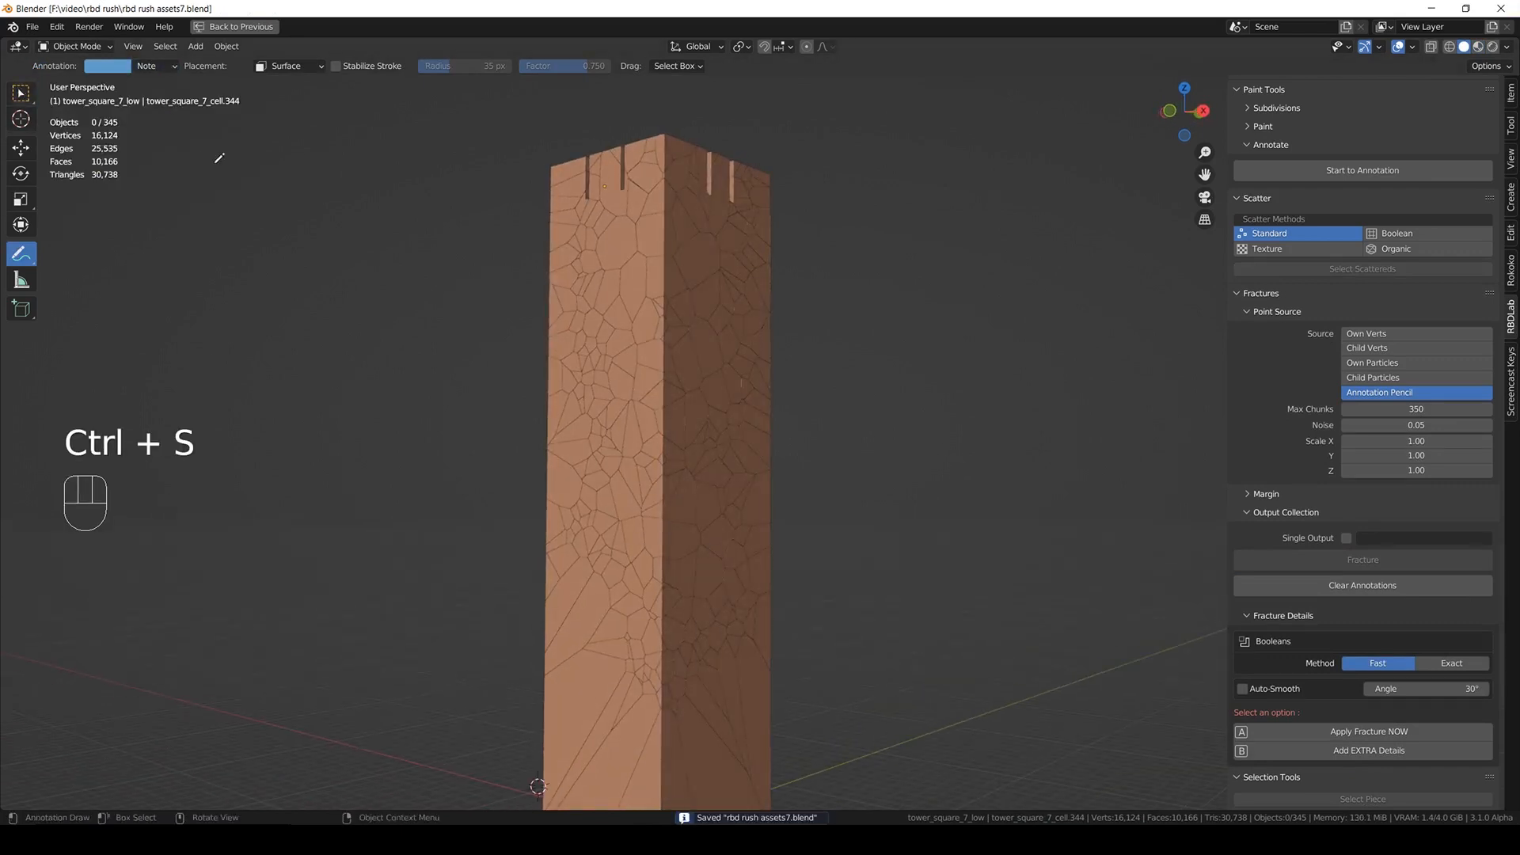
pyautogui.click(20, 94)
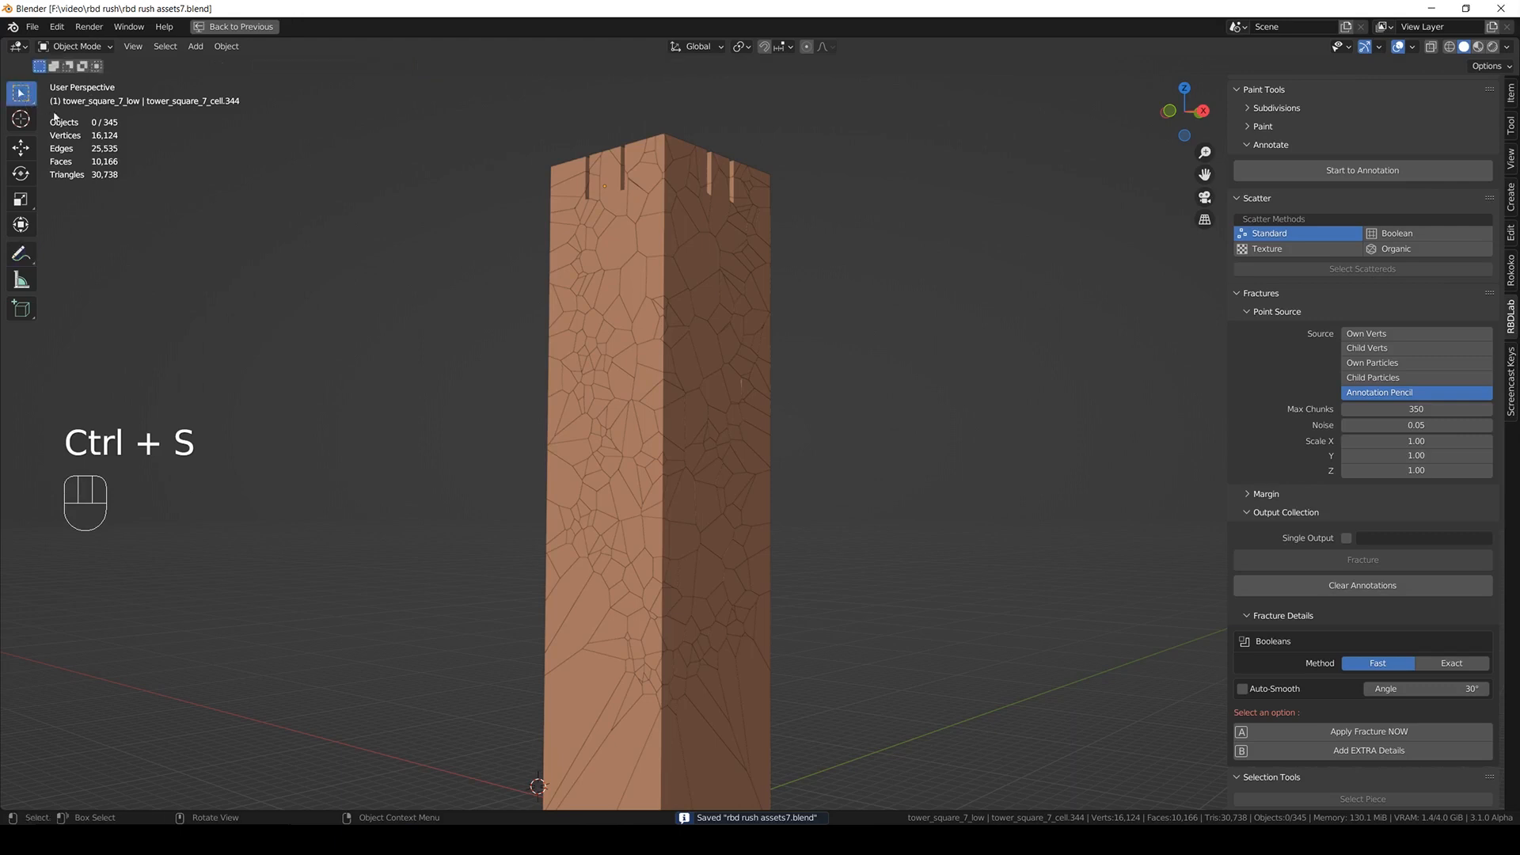
pyautogui.click(743, 410)
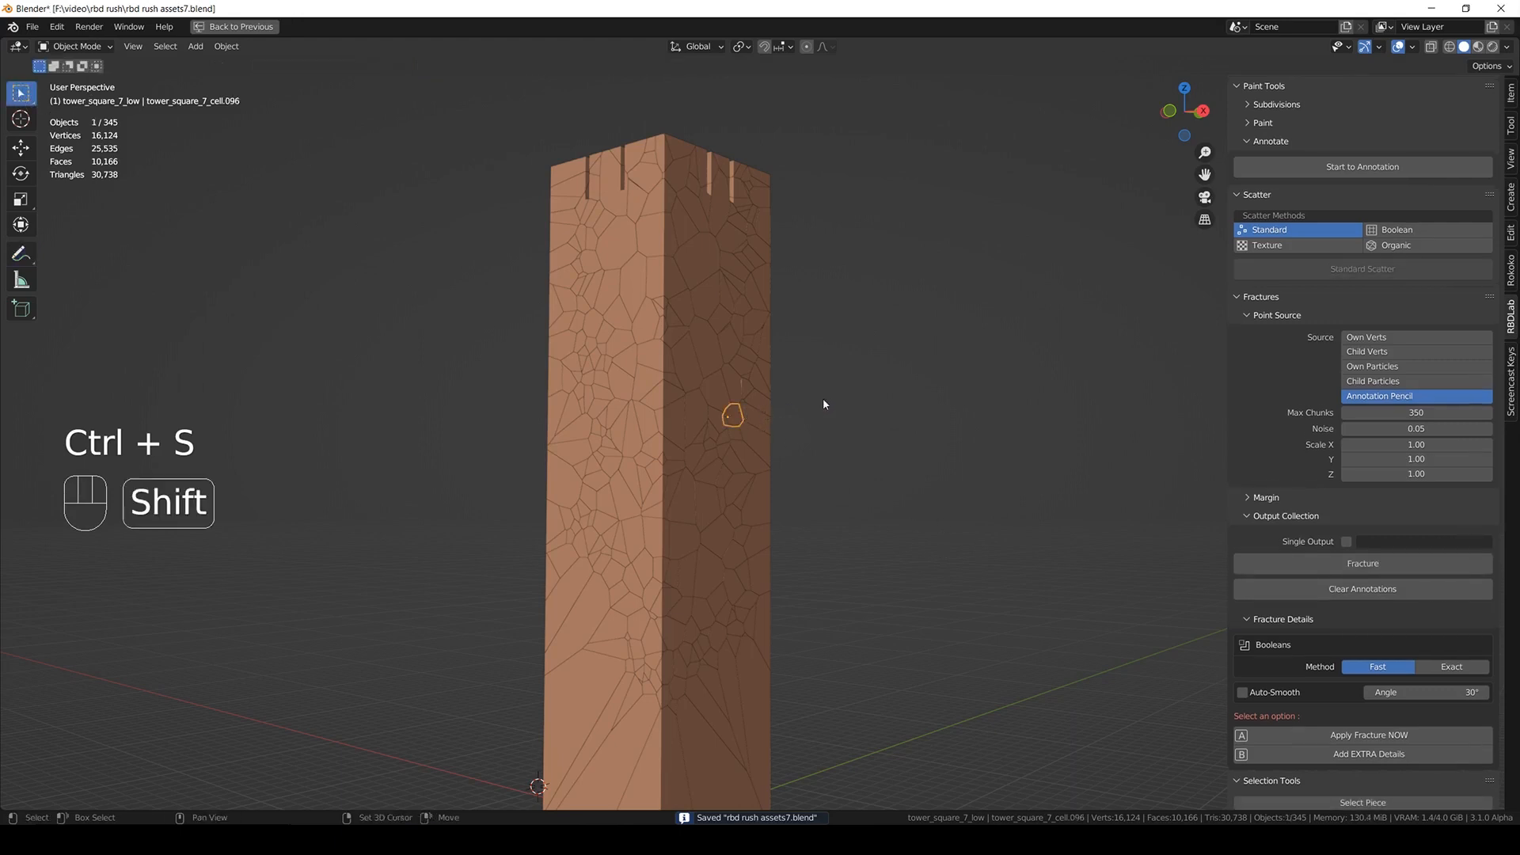
pyautogui.hotkey('shift', 'g')
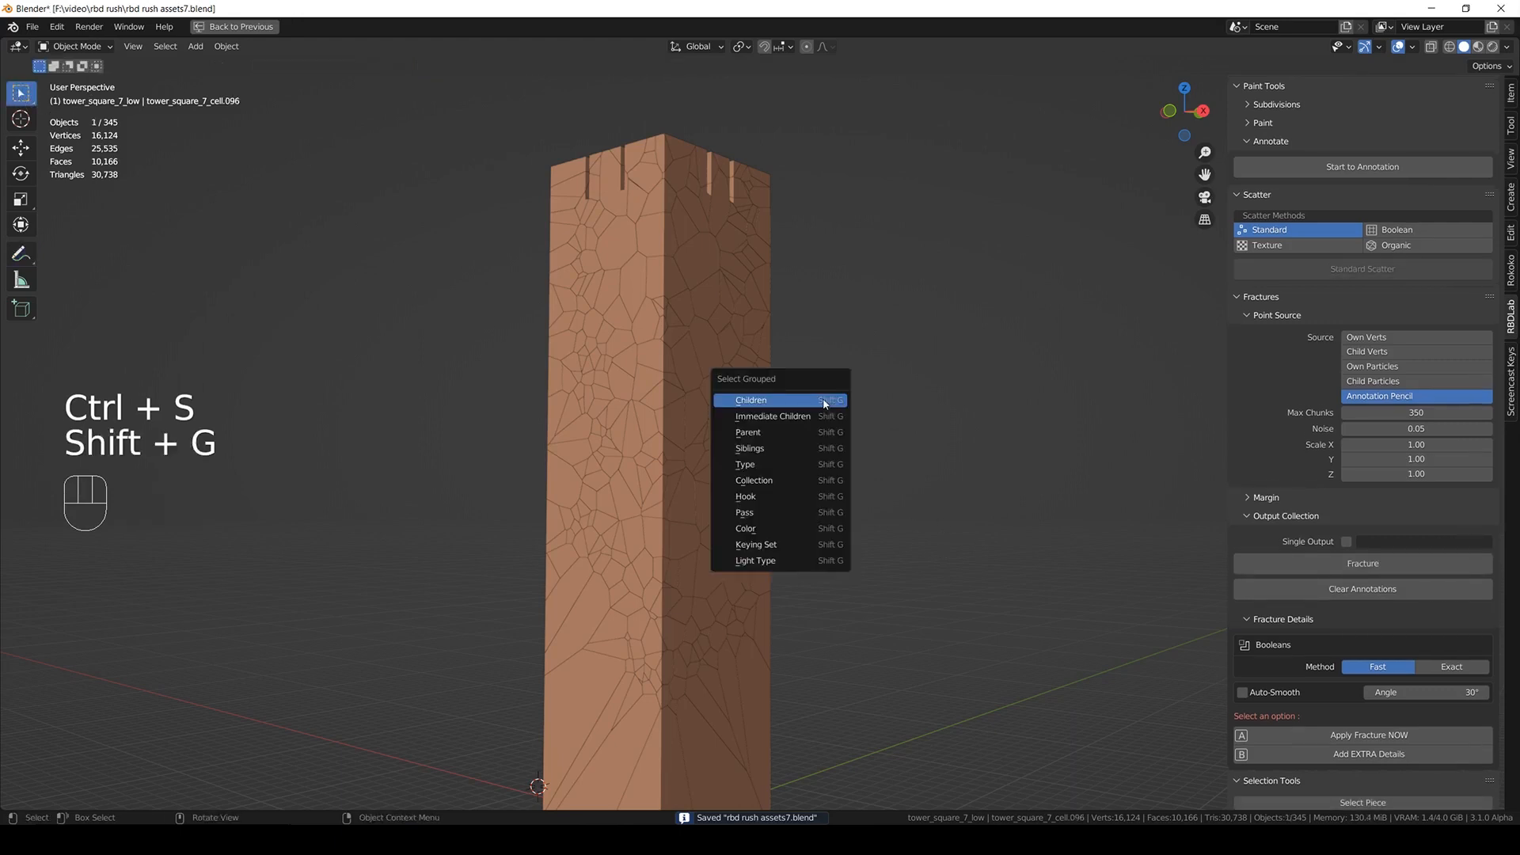
pyautogui.click(816, 484)
pyautogui.press('Escape')
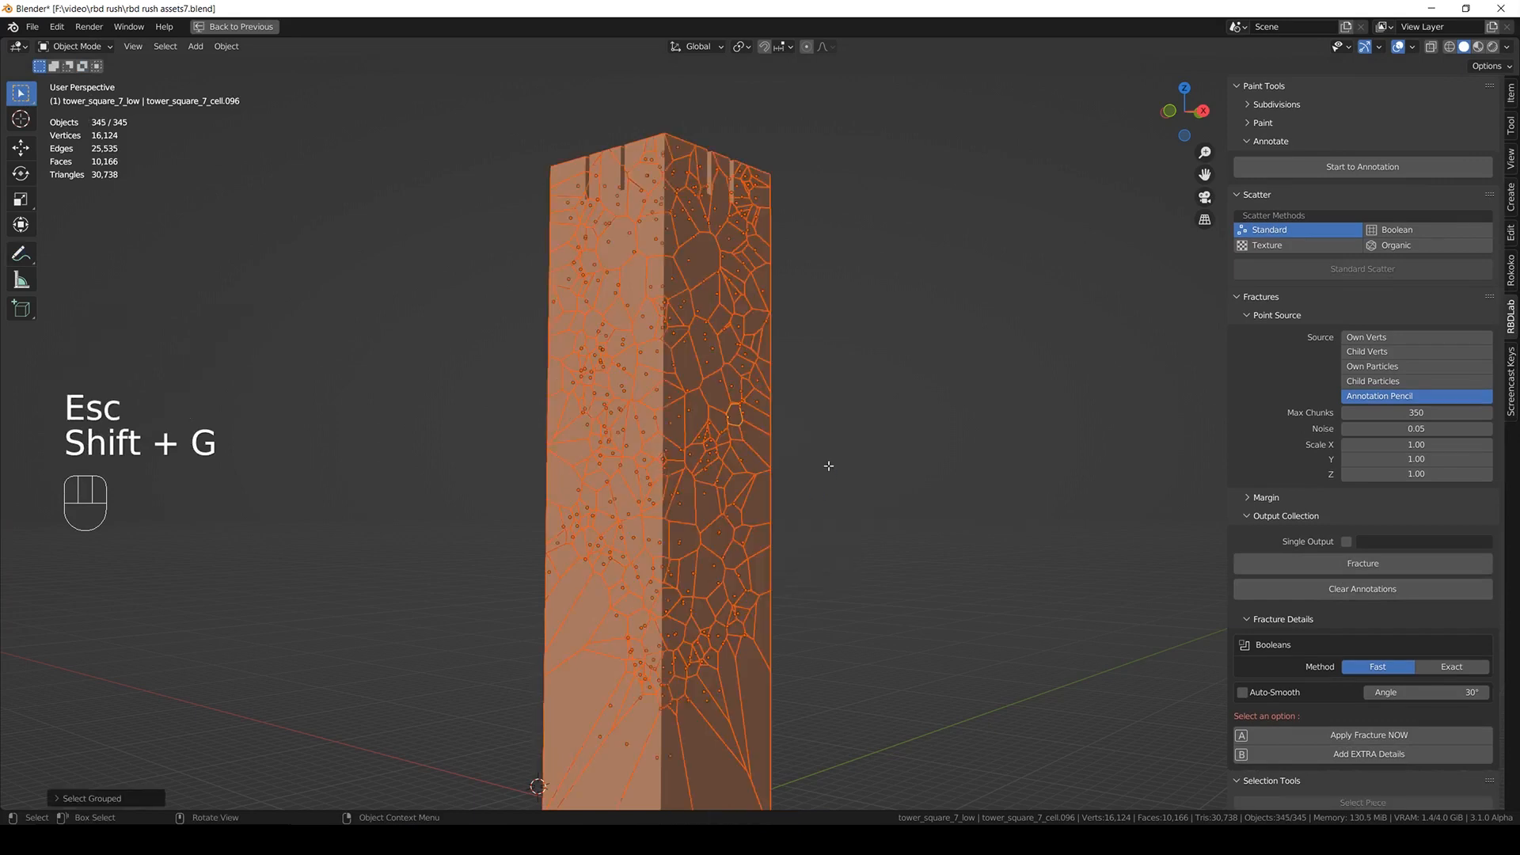
# - Delete the loose geometry from all selected tower pieces in Edit Mode, then return to Object Mode
pyautogui.press('Tab')
pyautogui.press('1')
pyautogui.press('a')
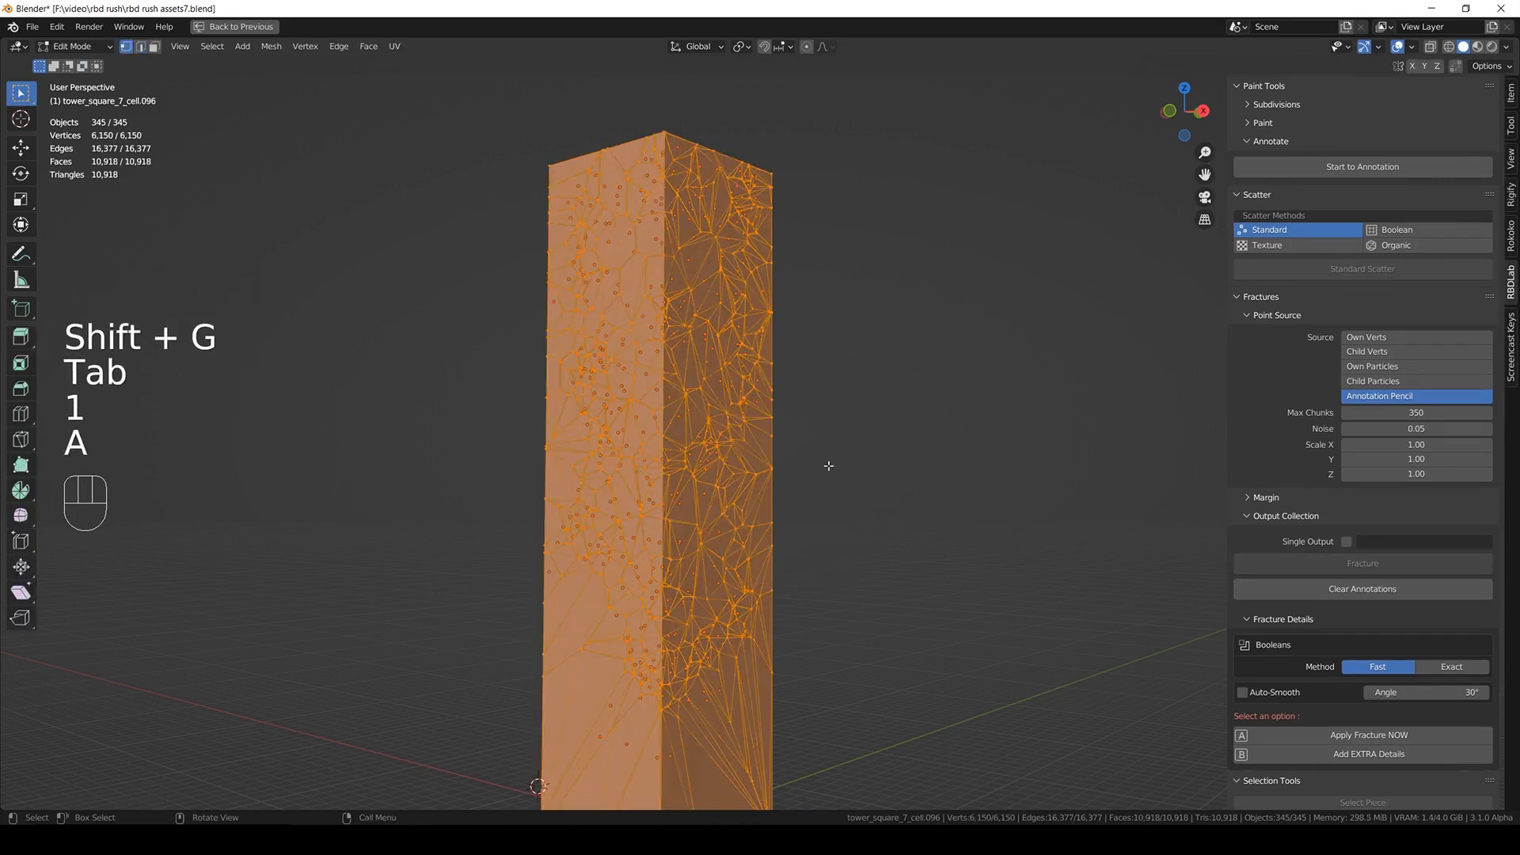
pyautogui.click(270, 46)
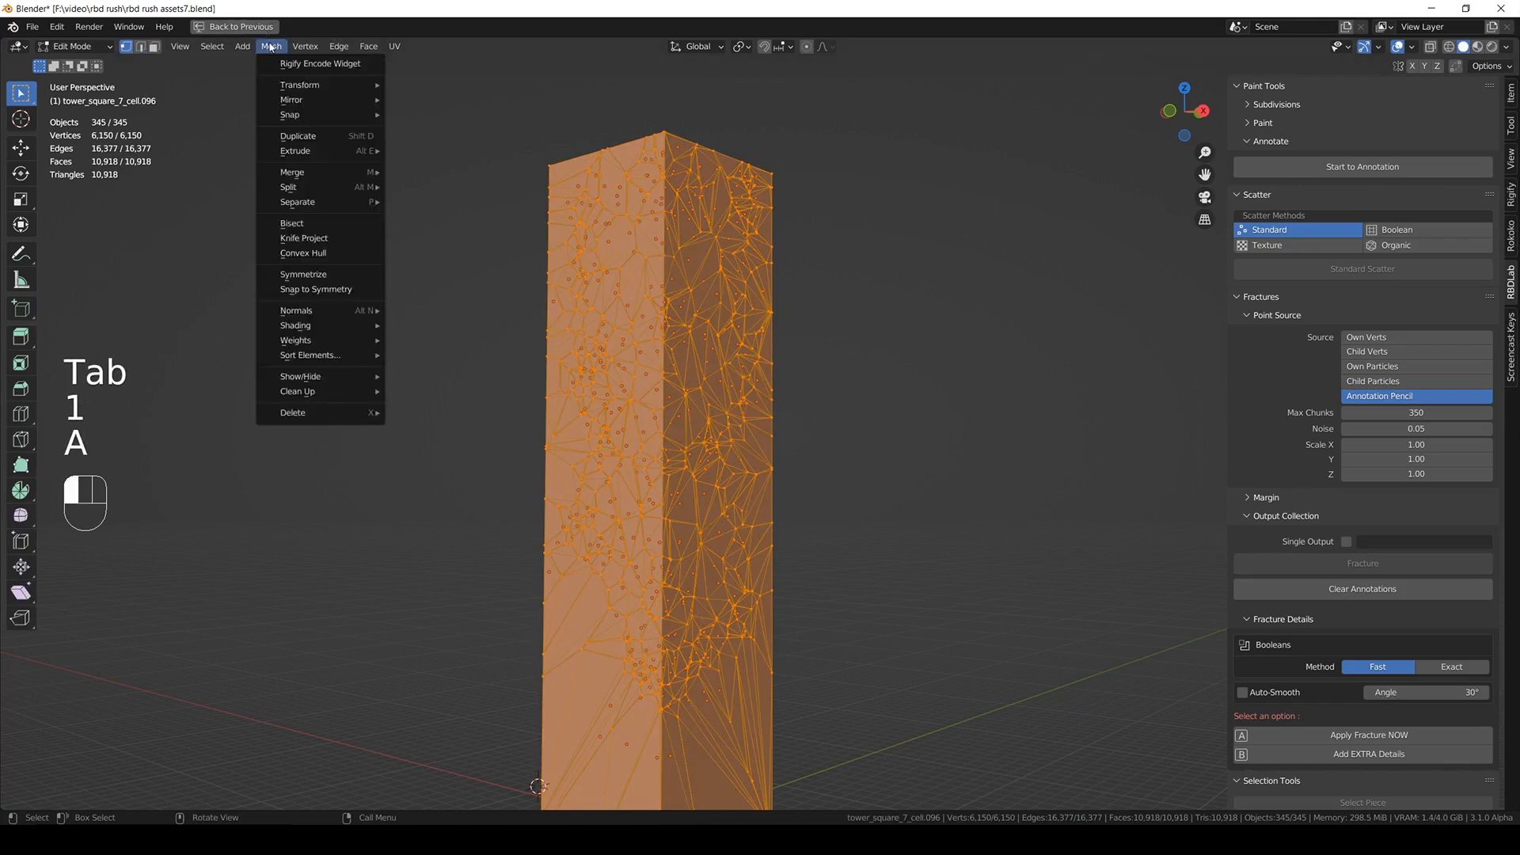
pyautogui.moveTo(332, 377)
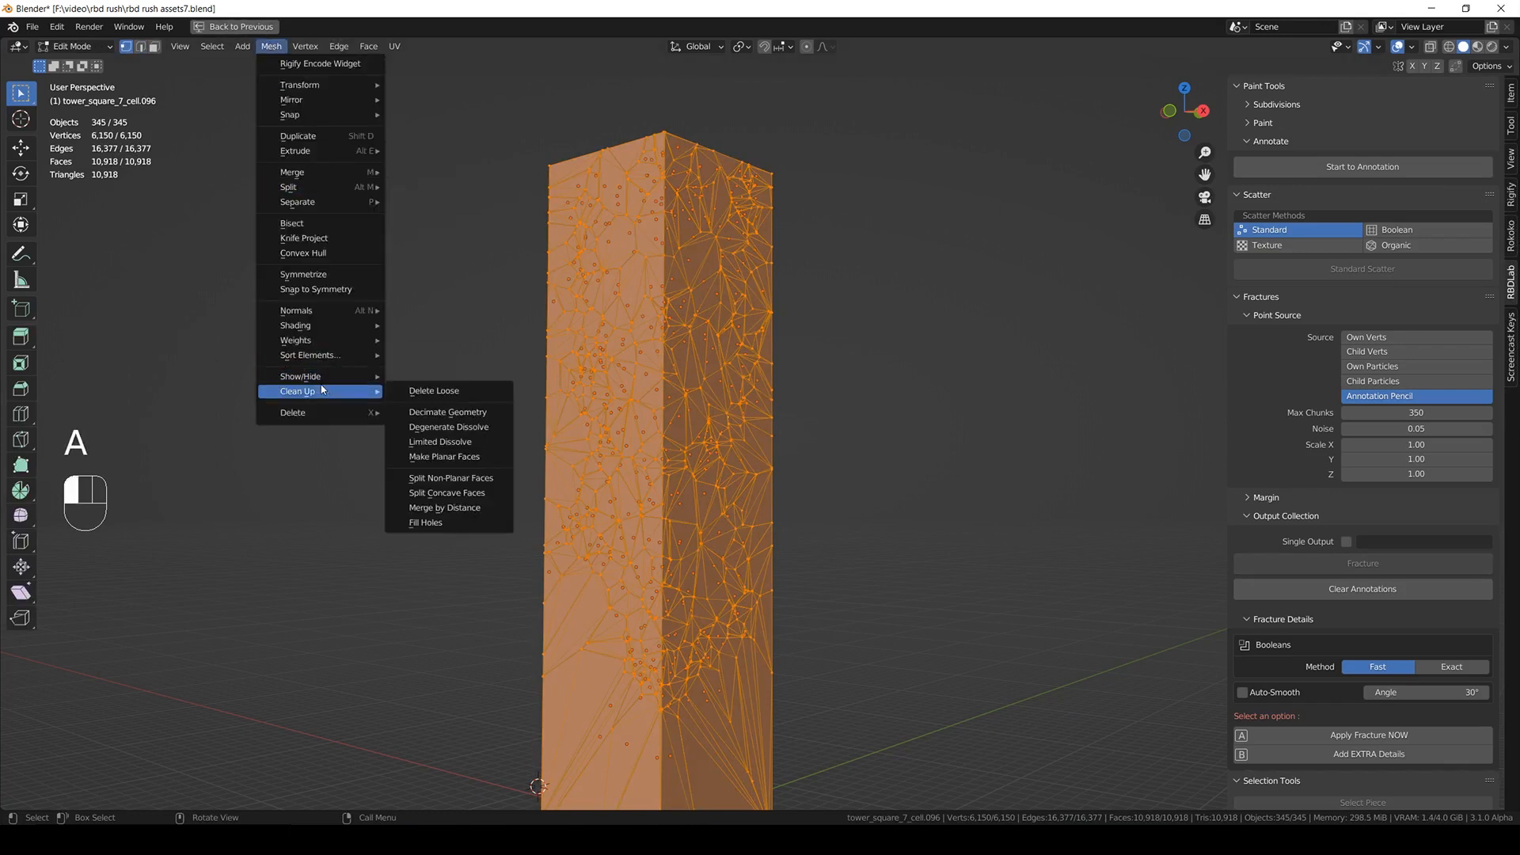
pyautogui.click(395, 390)
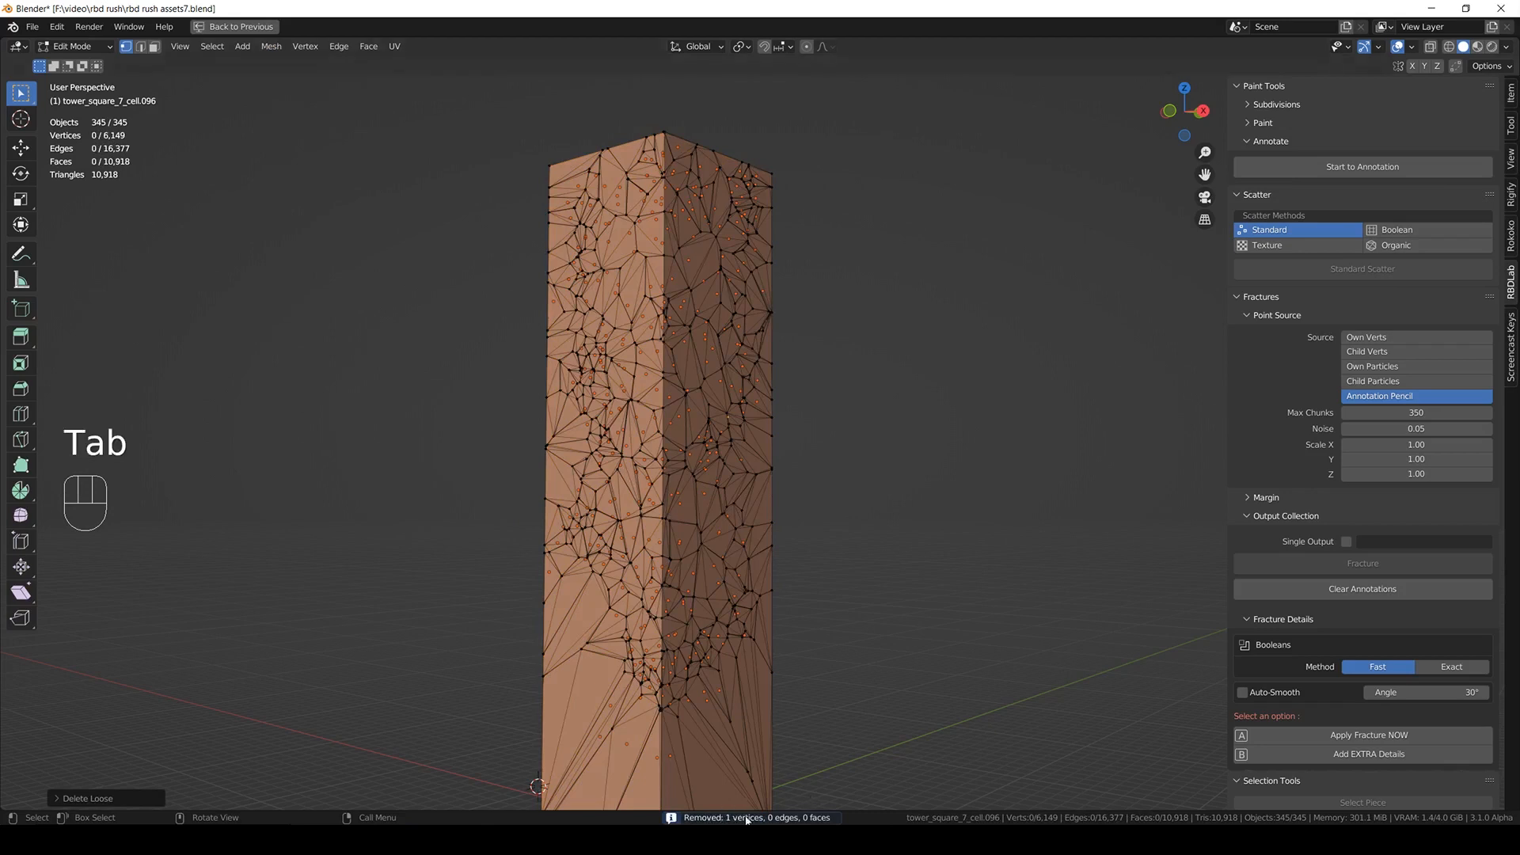
pyautogui.press('Tab')
# - Deselect the pieces, save the file and run Add EXTRA Details on the fractured tower
pyautogui.click(849, 380)
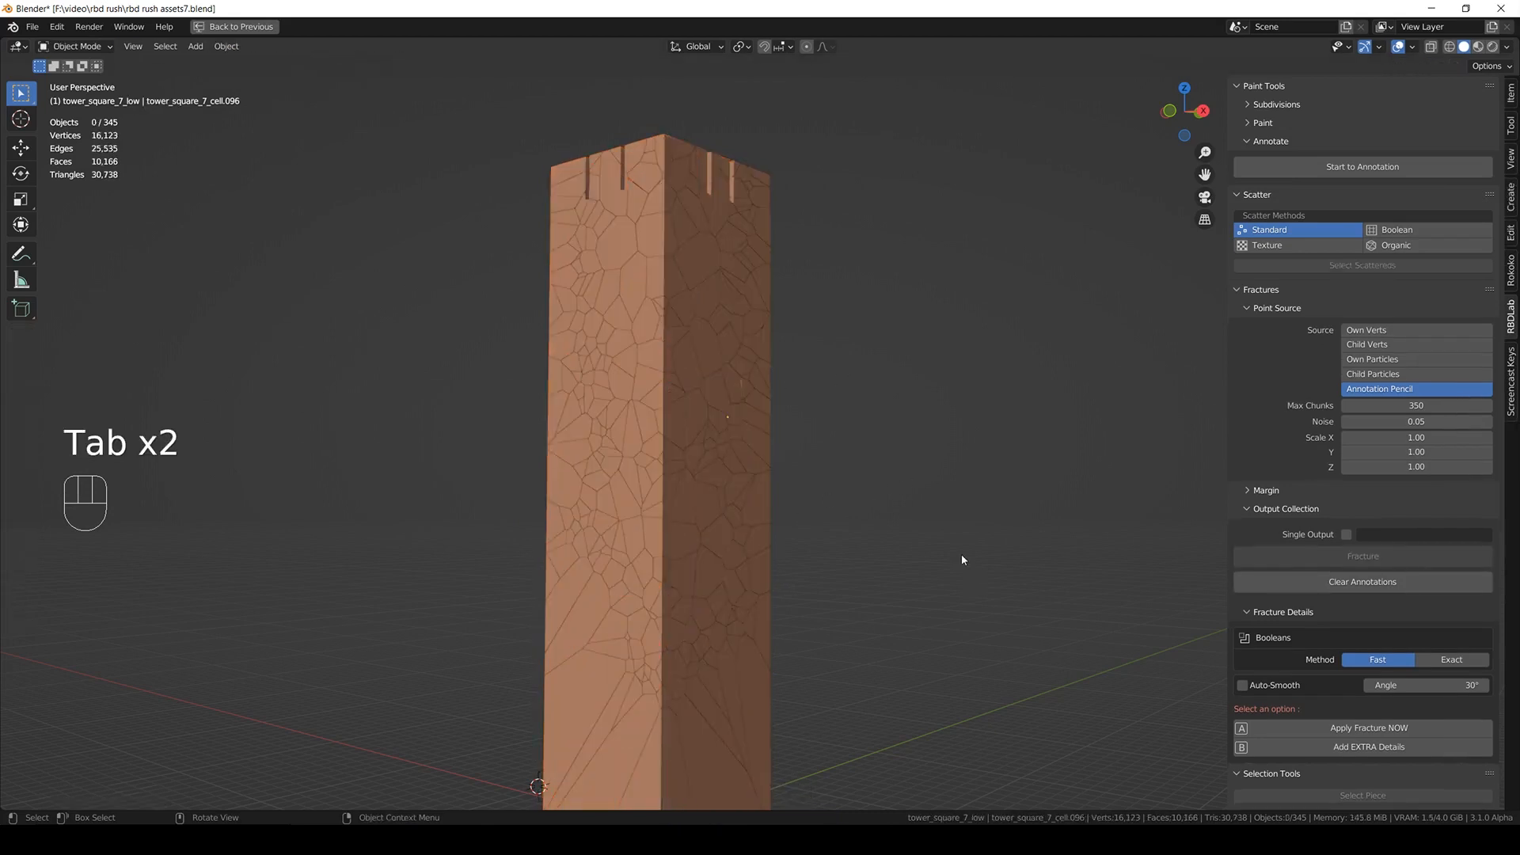
pyautogui.hotkey('ctrl', 's')
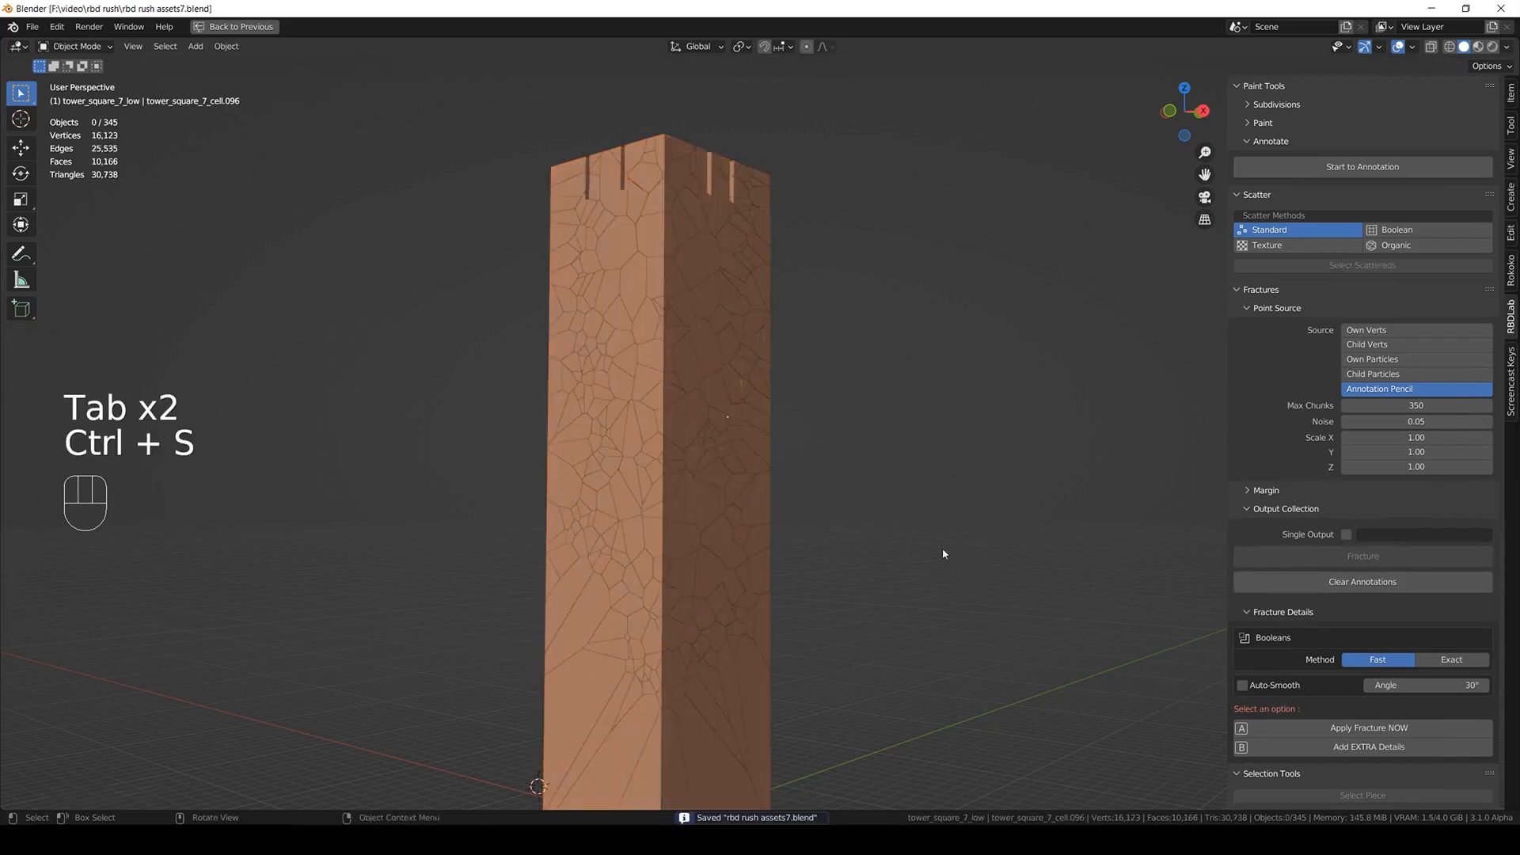
pyautogui.click(1403, 748)
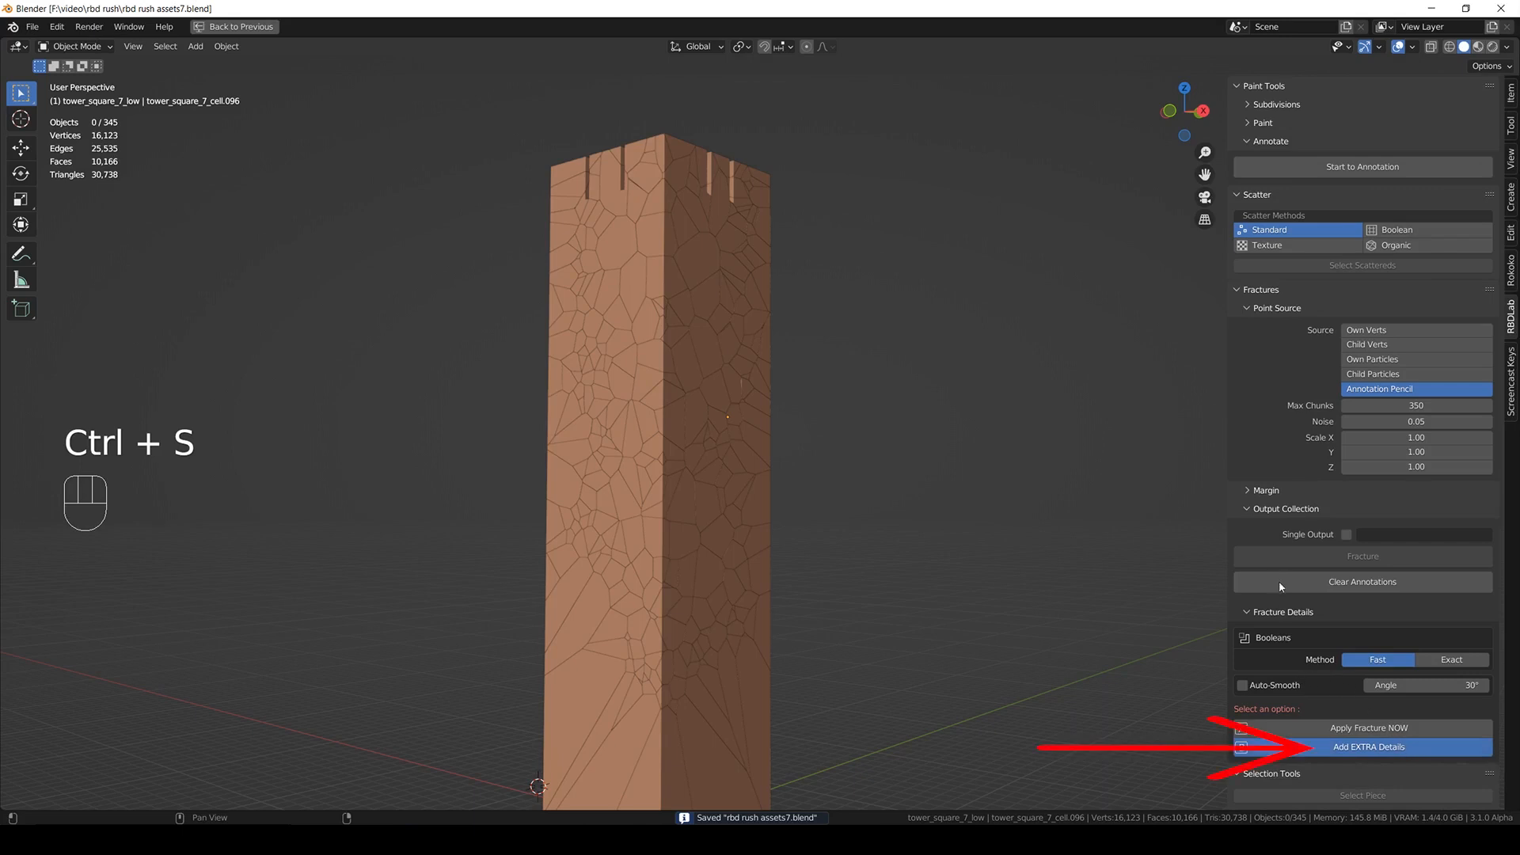
pyautogui.click(1501, 8)
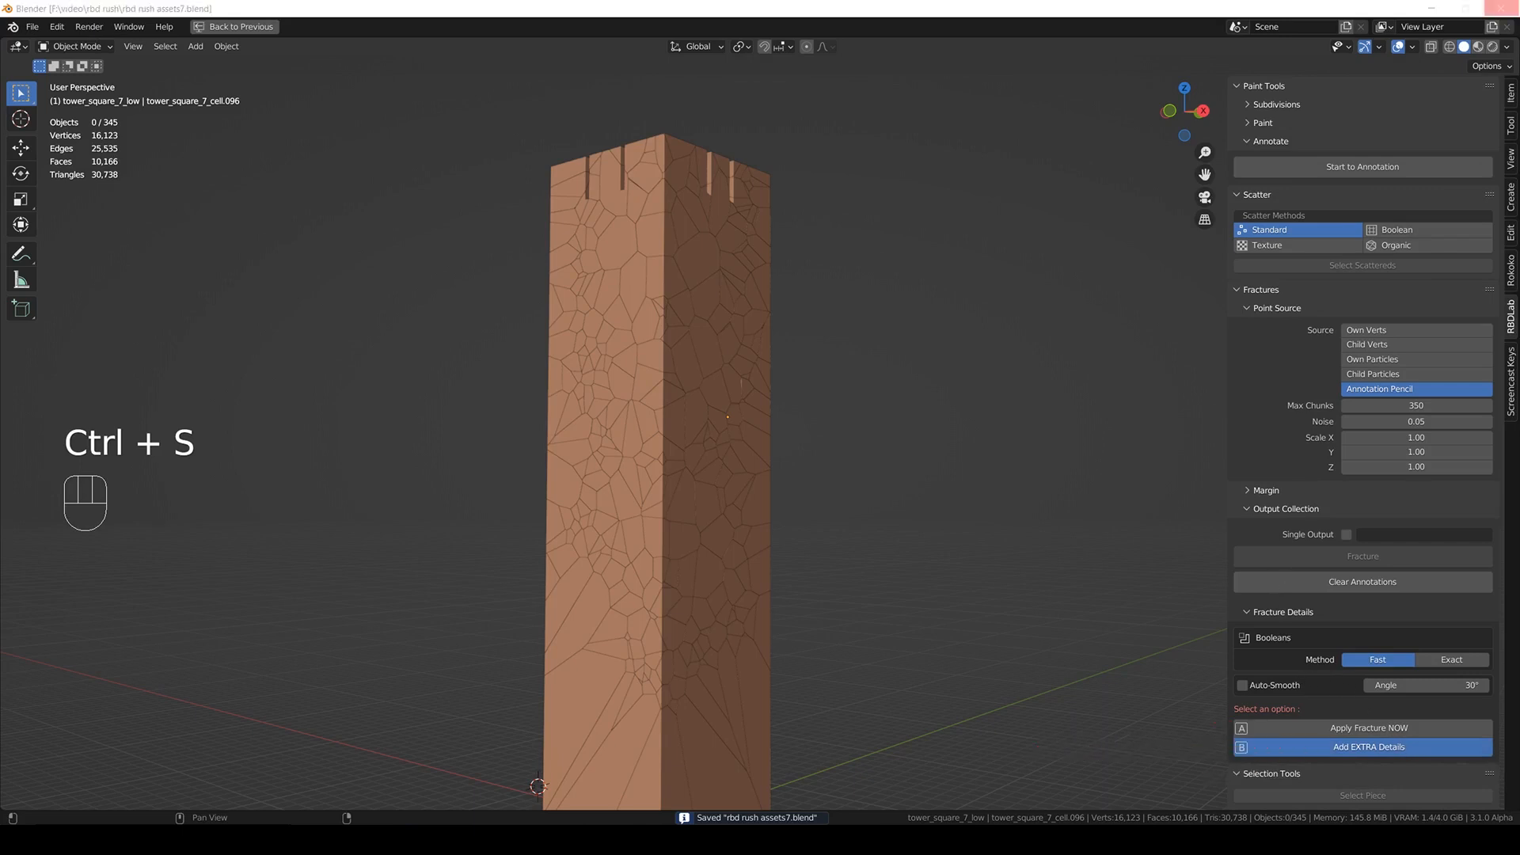
# - Set the extra details noise size to 0.41 and its strength to 0.3 for the fractured tower
pyautogui.click(1132, 5)
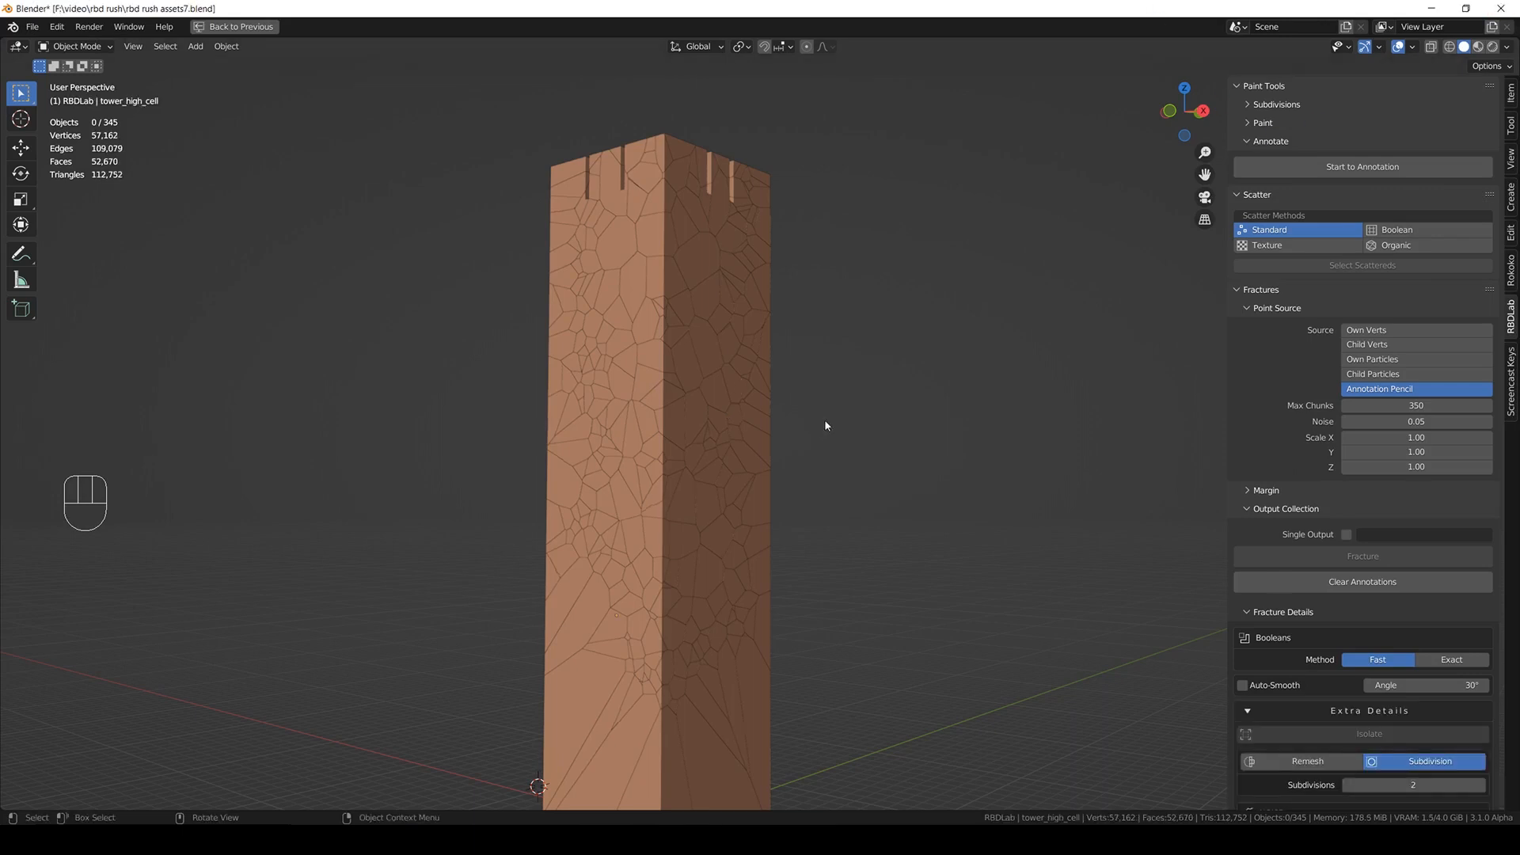
pyautogui.moveTo(814, 565); pyautogui.dragTo(742, 459, button='middle')
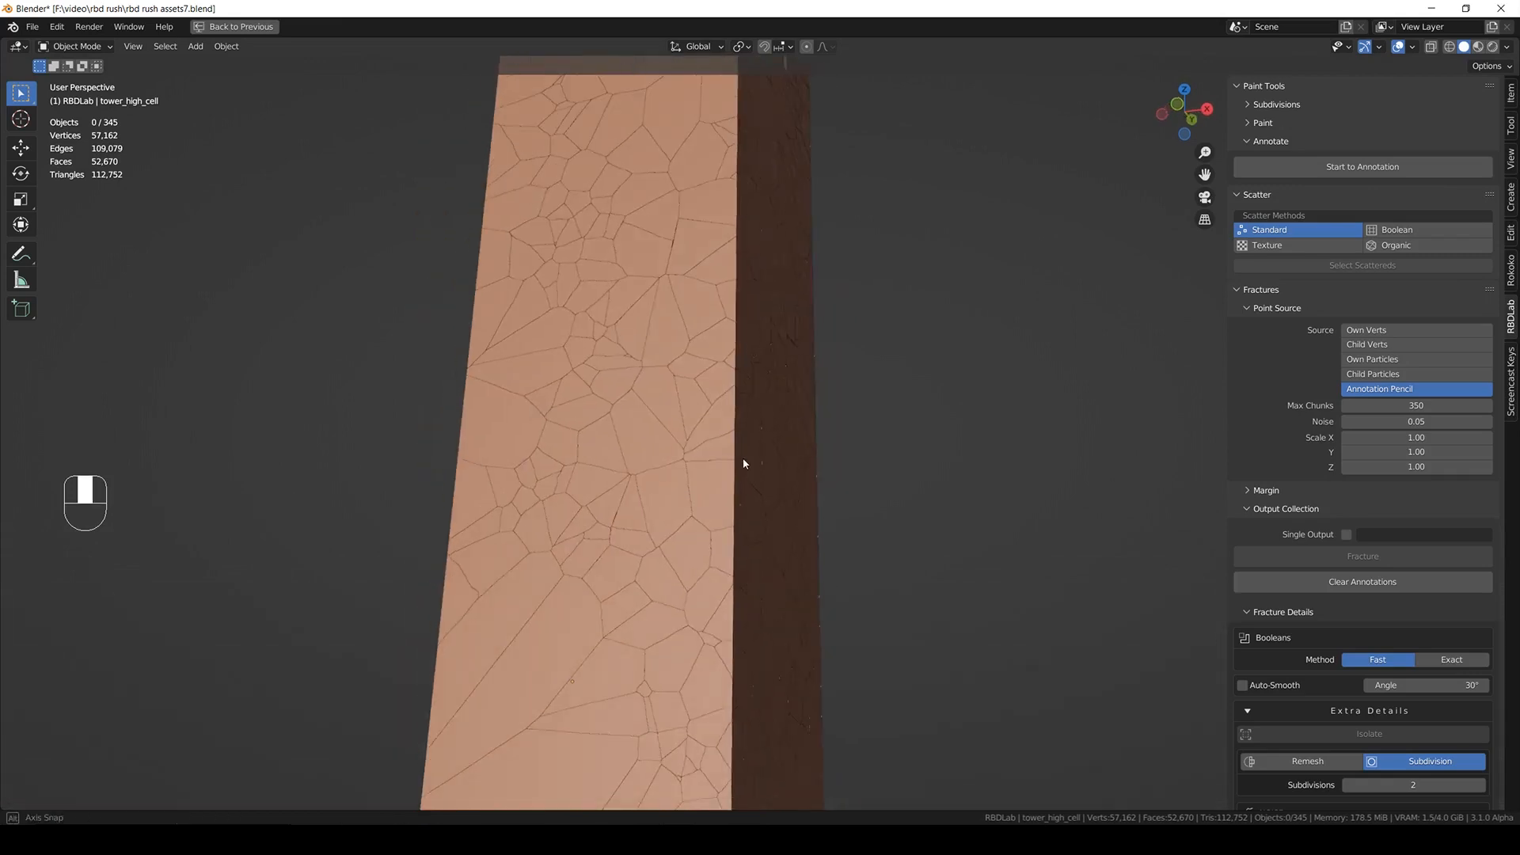
pyautogui.scroll(-5, 1269, 638)
pyautogui.moveTo(1412, 651); pyautogui.dragTo(1414, 651)
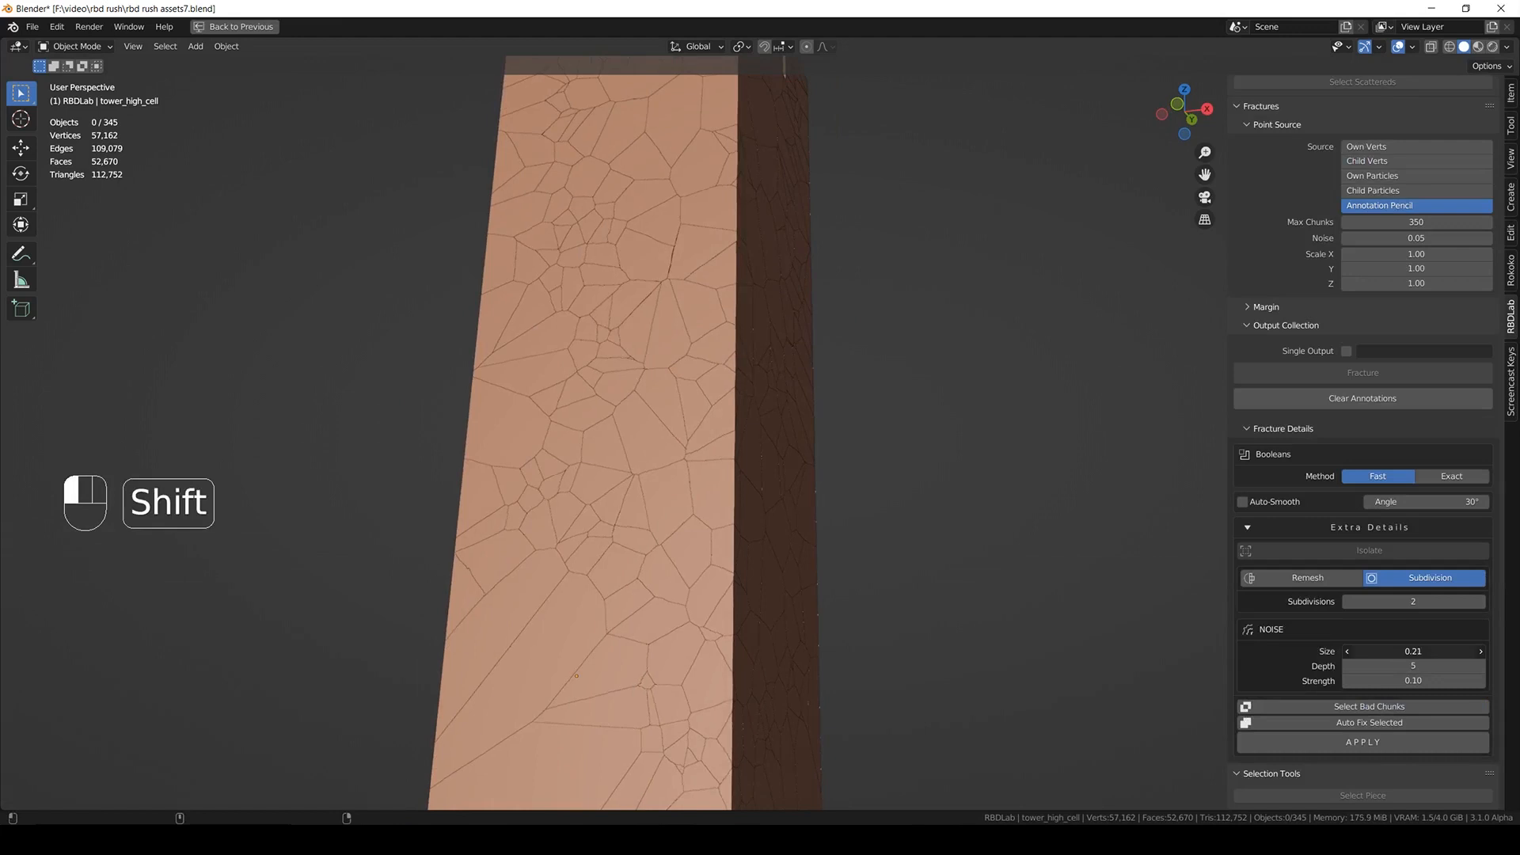
pyautogui.keyDown('shift'); pyautogui.moveTo(1414, 651); pyautogui.dragTo(1428, 650); pyautogui.keyUp('shift')
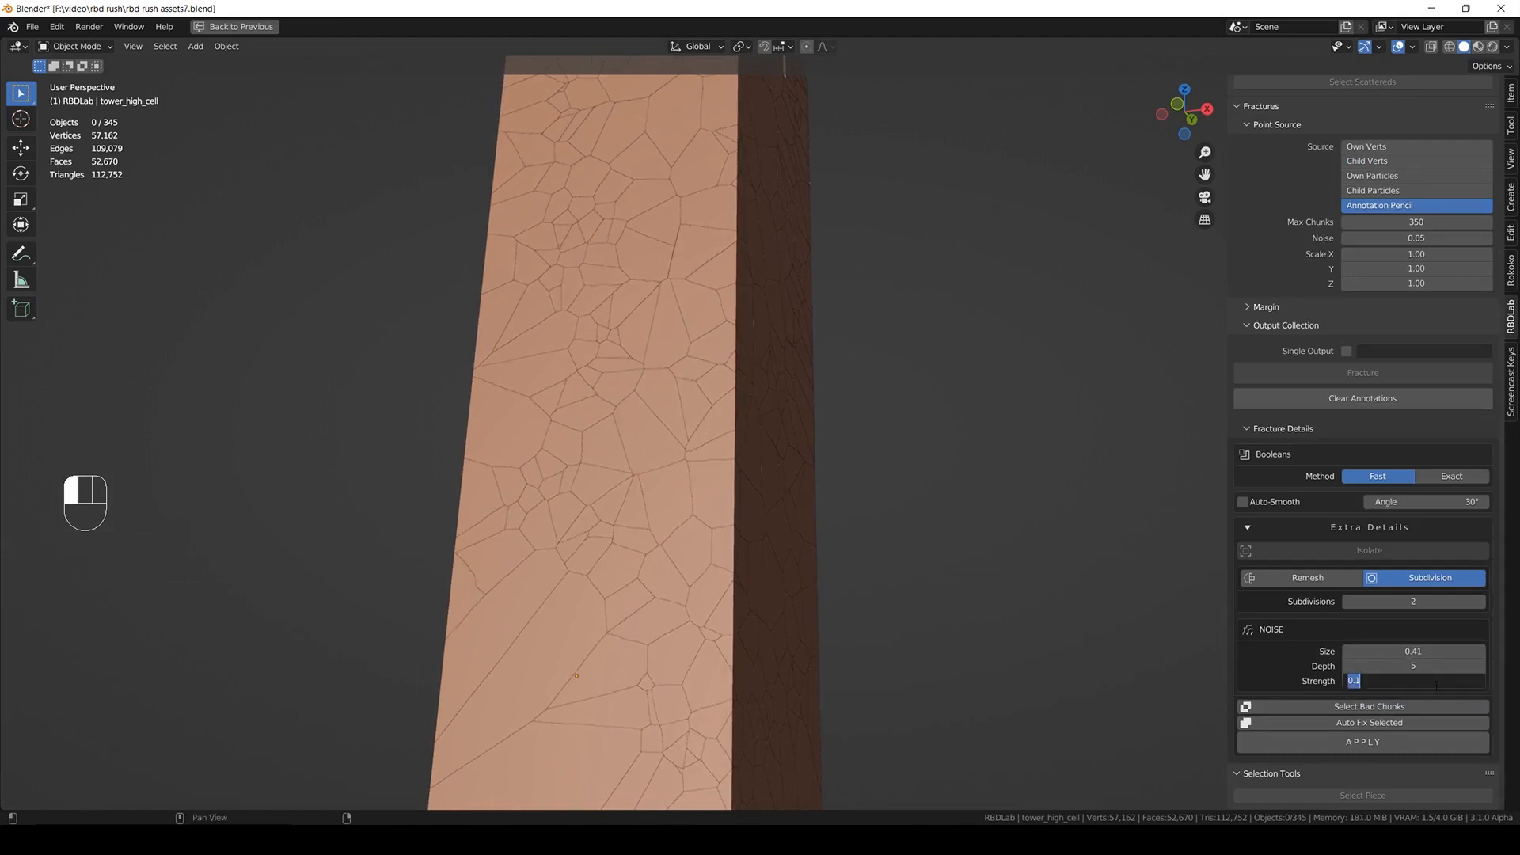
pyautogui.click(1434, 684)
pyautogui.write('0.3')
pyautogui.press('Return')
pyautogui.keyDown('shift'); pyautogui.moveTo(737, 394); pyautogui.dragTo(721, 499, button='middle'); pyautogui.keyUp('shift')
pyautogui.moveTo(660, 279); pyautogui.dragTo(748, 515, button='middle')
pyautogui.moveTo(867, 645); pyautogui.dragTo(927, 642, button='middle')
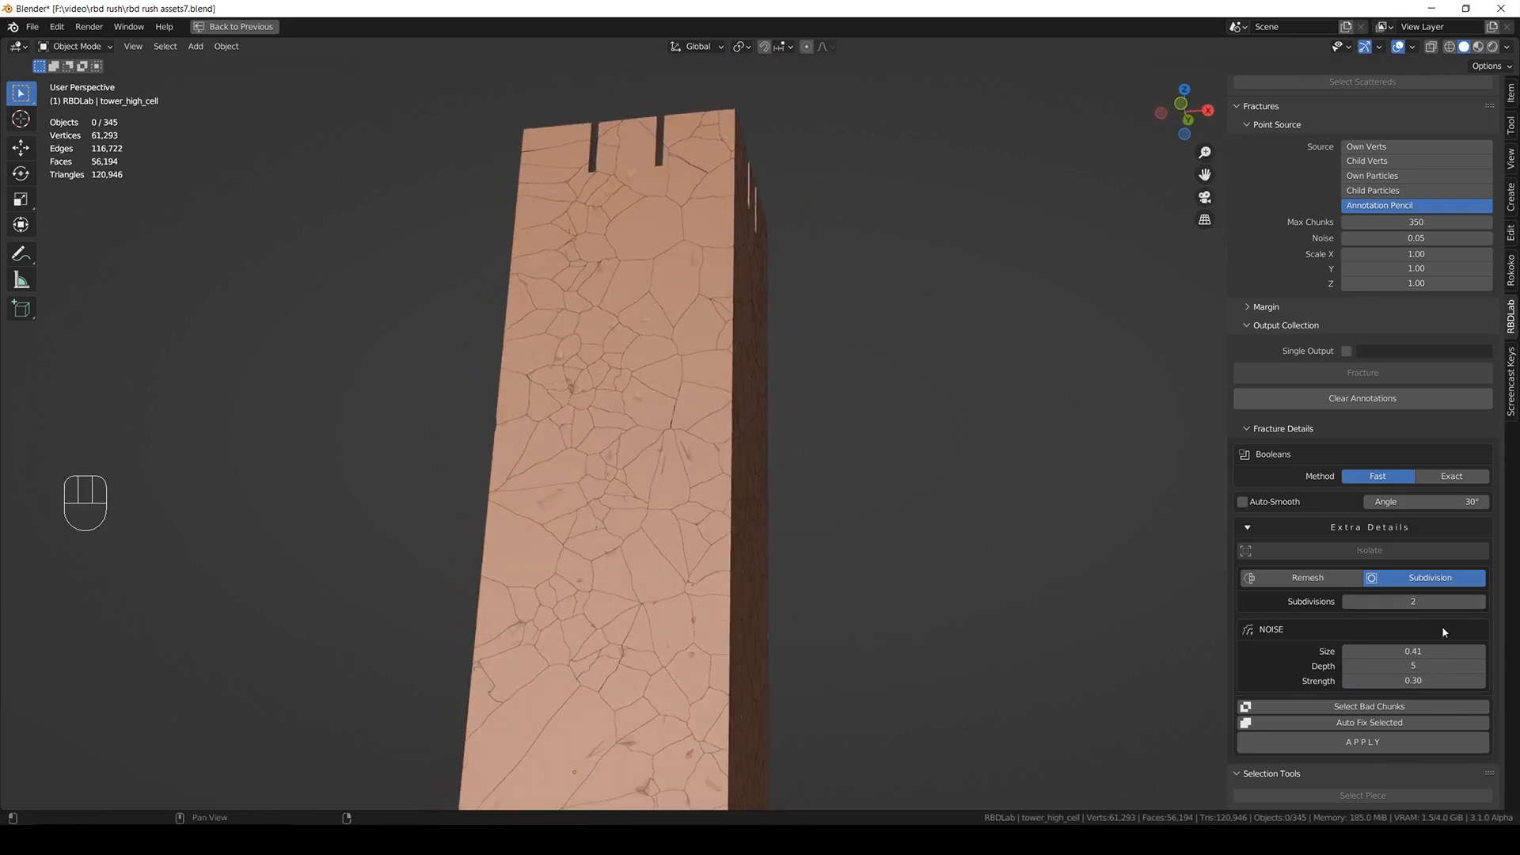
# - Refine the extra details with 3 subdivisions, noise depth 7 and noise size 0.3, and save the file
pyautogui.moveTo(1474, 660); pyautogui.dragTo(1482, 660)
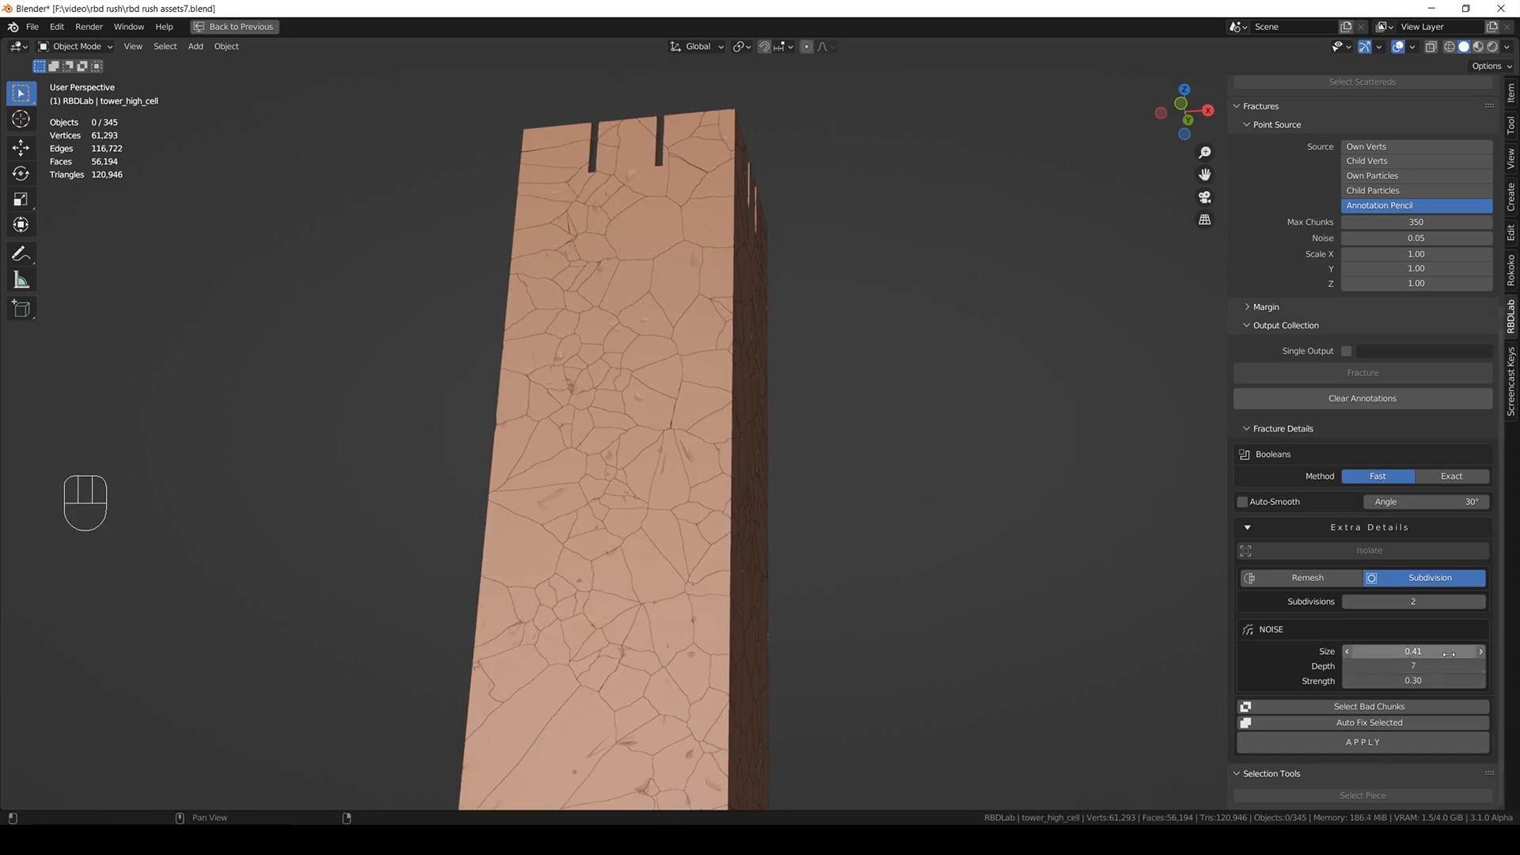
pyautogui.click(1482, 603)
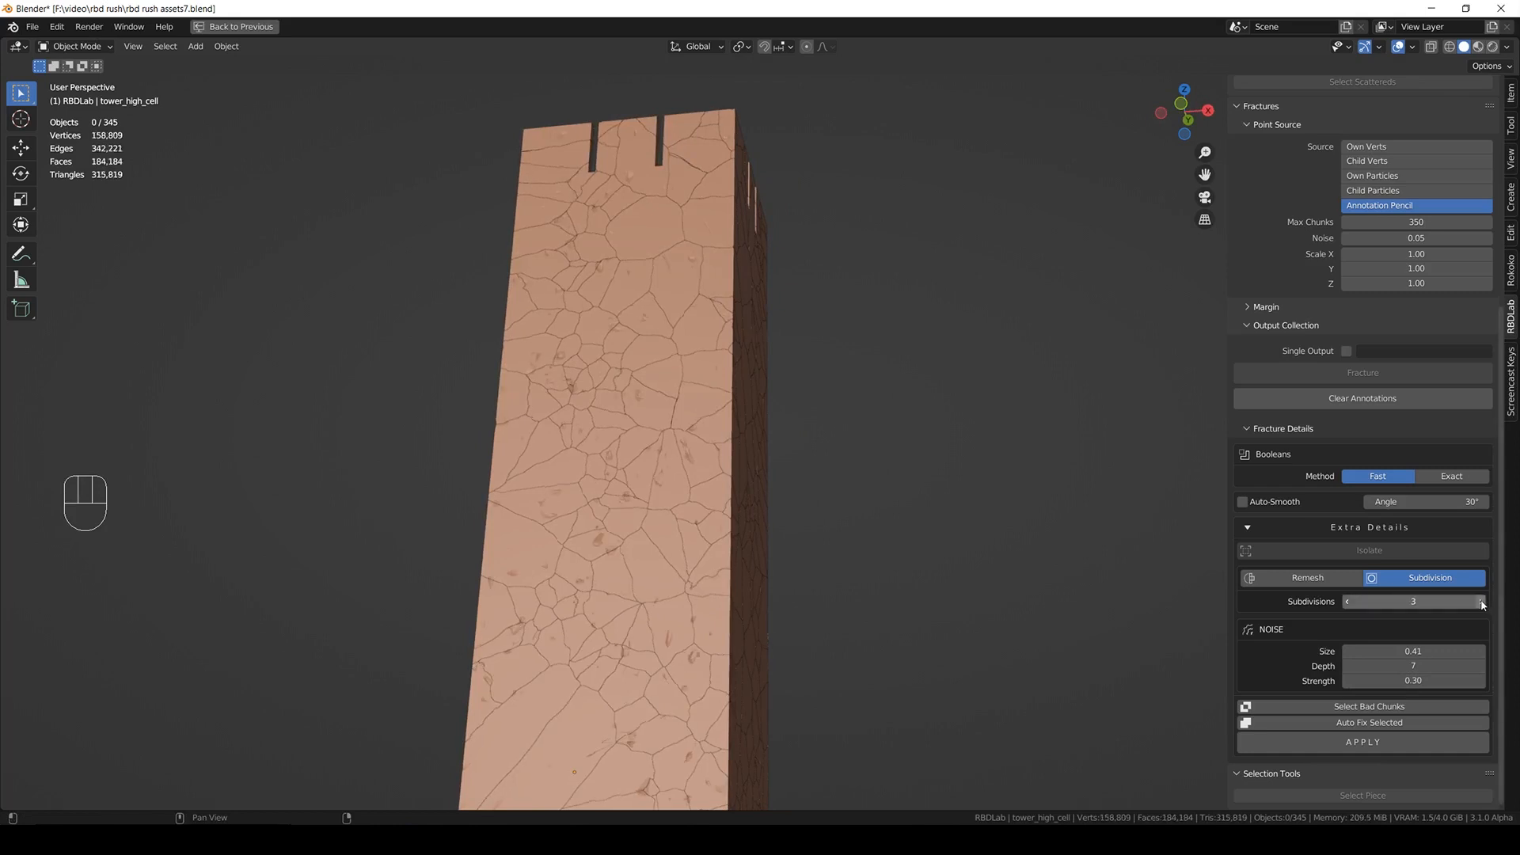
pyautogui.click(1410, 650)
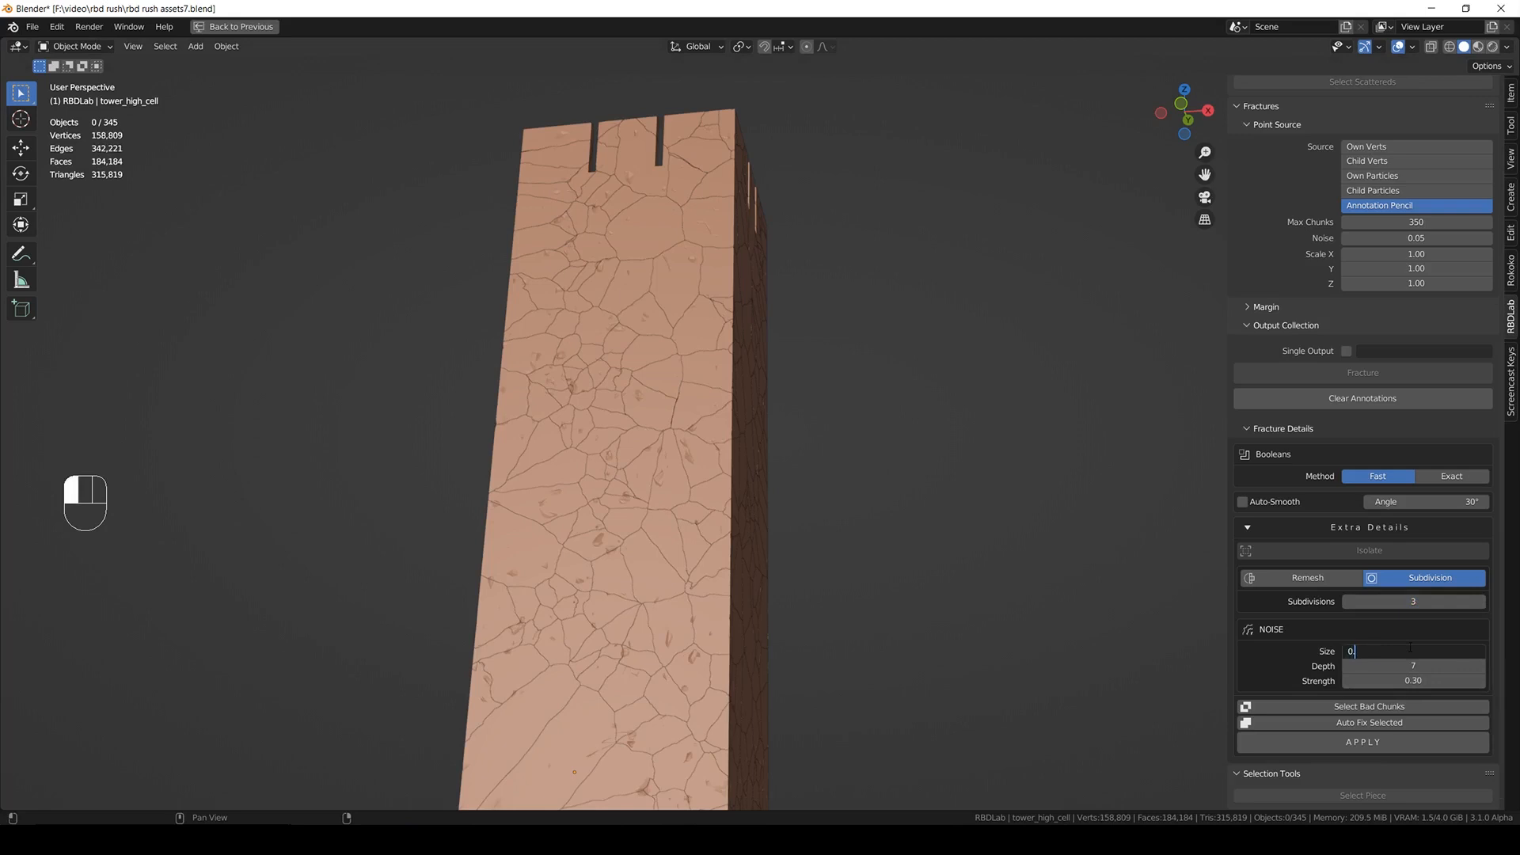
pyautogui.write('0.3')
pyautogui.press('Return')
pyautogui.moveTo(940, 658)
pyautogui.mouseDown(button='middle')
pyautogui.moveTo(706, 545)
pyautogui.moveTo(695, 597)
pyautogui.moveTo(740, 604)
pyautogui.moveTo(803, 550)
pyautogui.moveTo(802, 584)
pyautogui.moveTo(675, 614)
pyautogui.moveTo(759, 606)
pyautogui.moveTo(748, 570)
pyautogui.moveTo(718, 570)
pyautogui.mouseUp(button='middle')
pyautogui.hotkey('ctrl', 's')
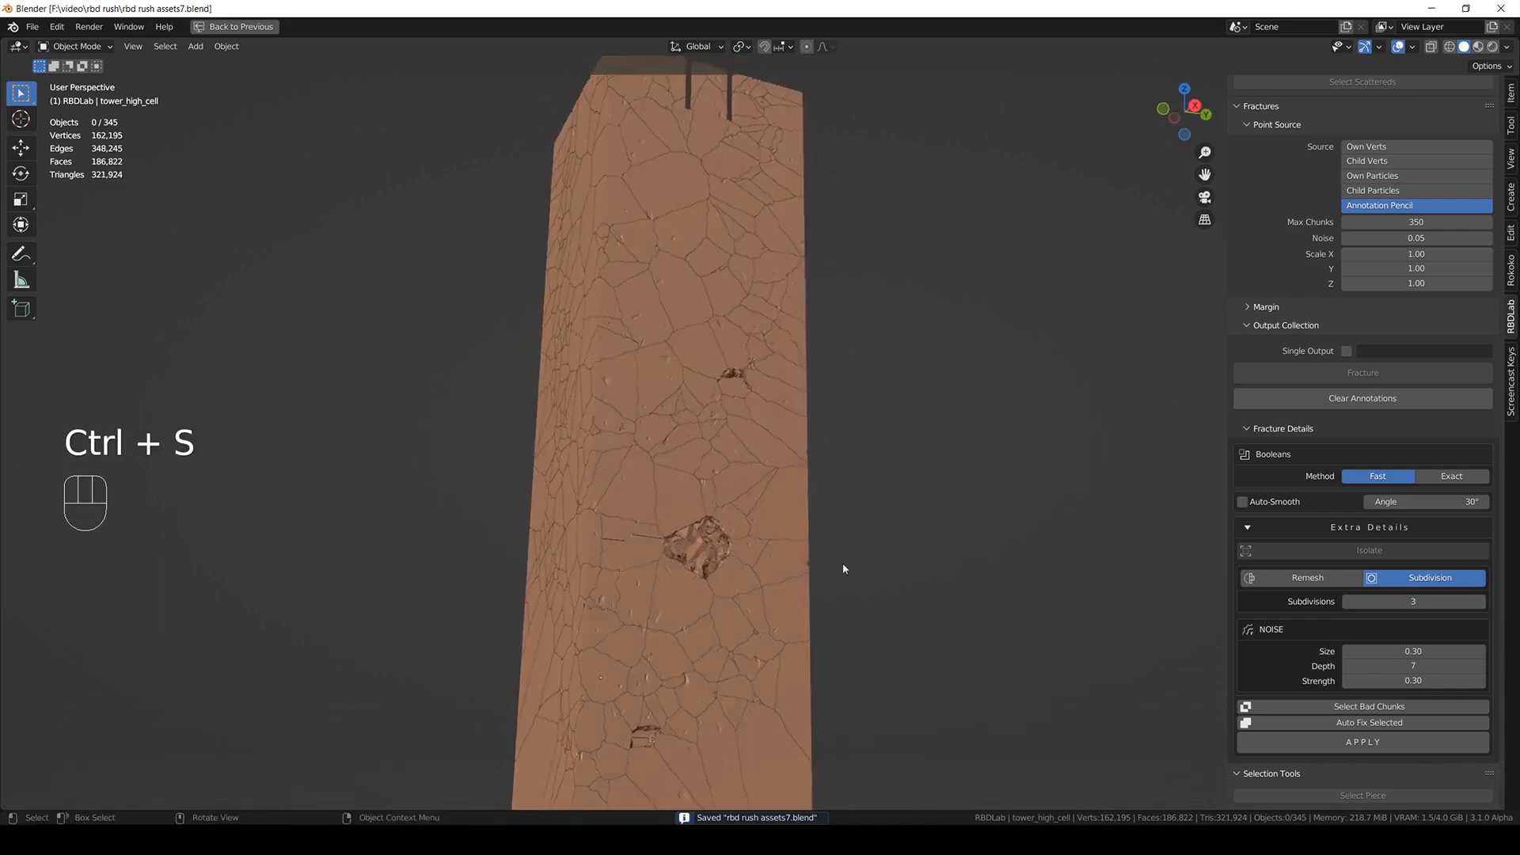
# - Set the noise size to 0.40 and check the cracks around the tower's sides
pyautogui.click(1422, 648)
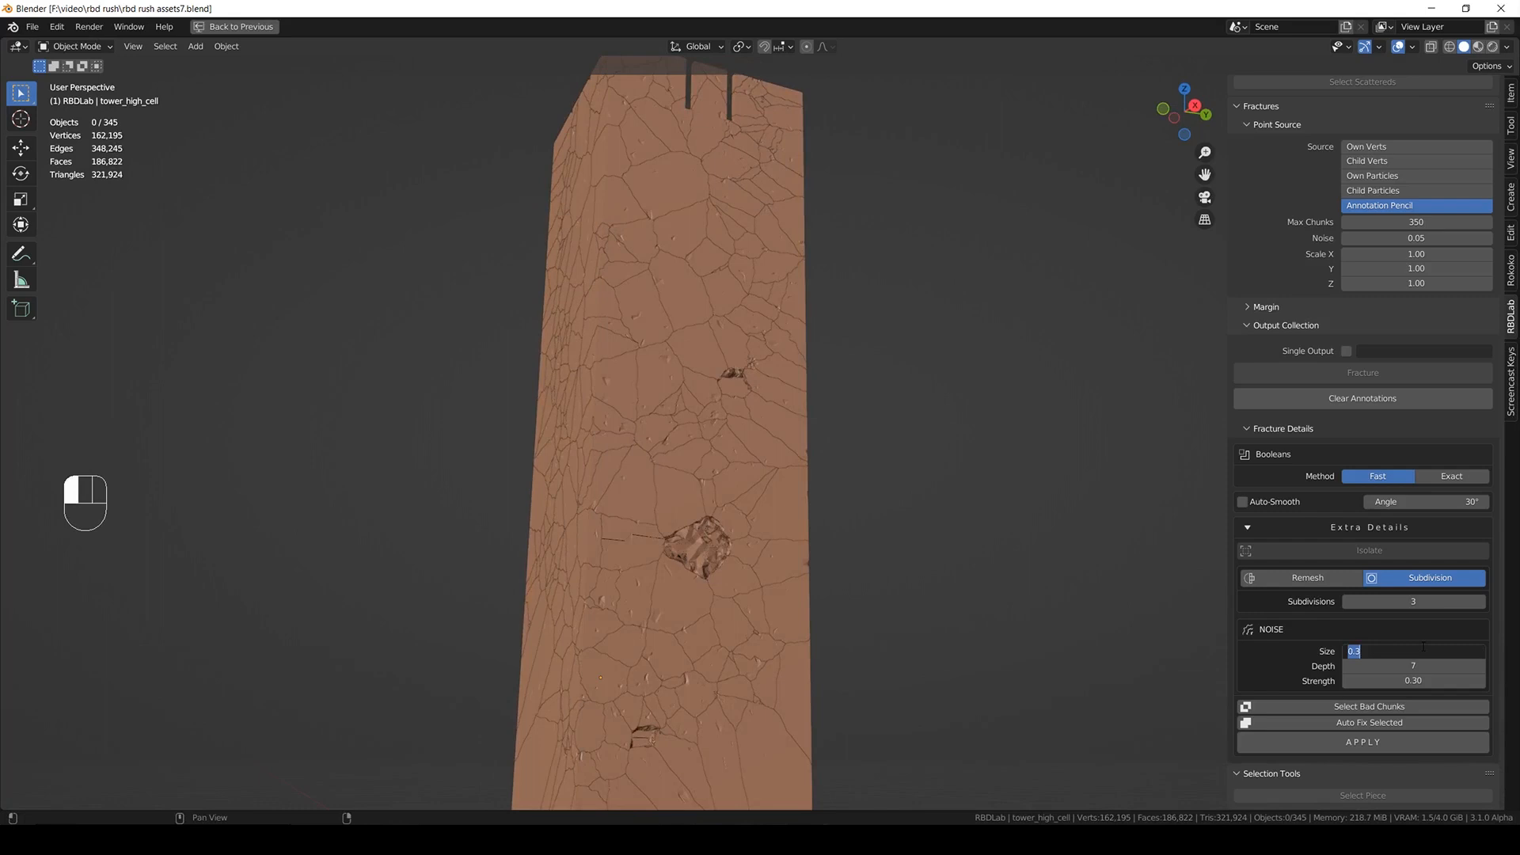
pyautogui.press('Return')
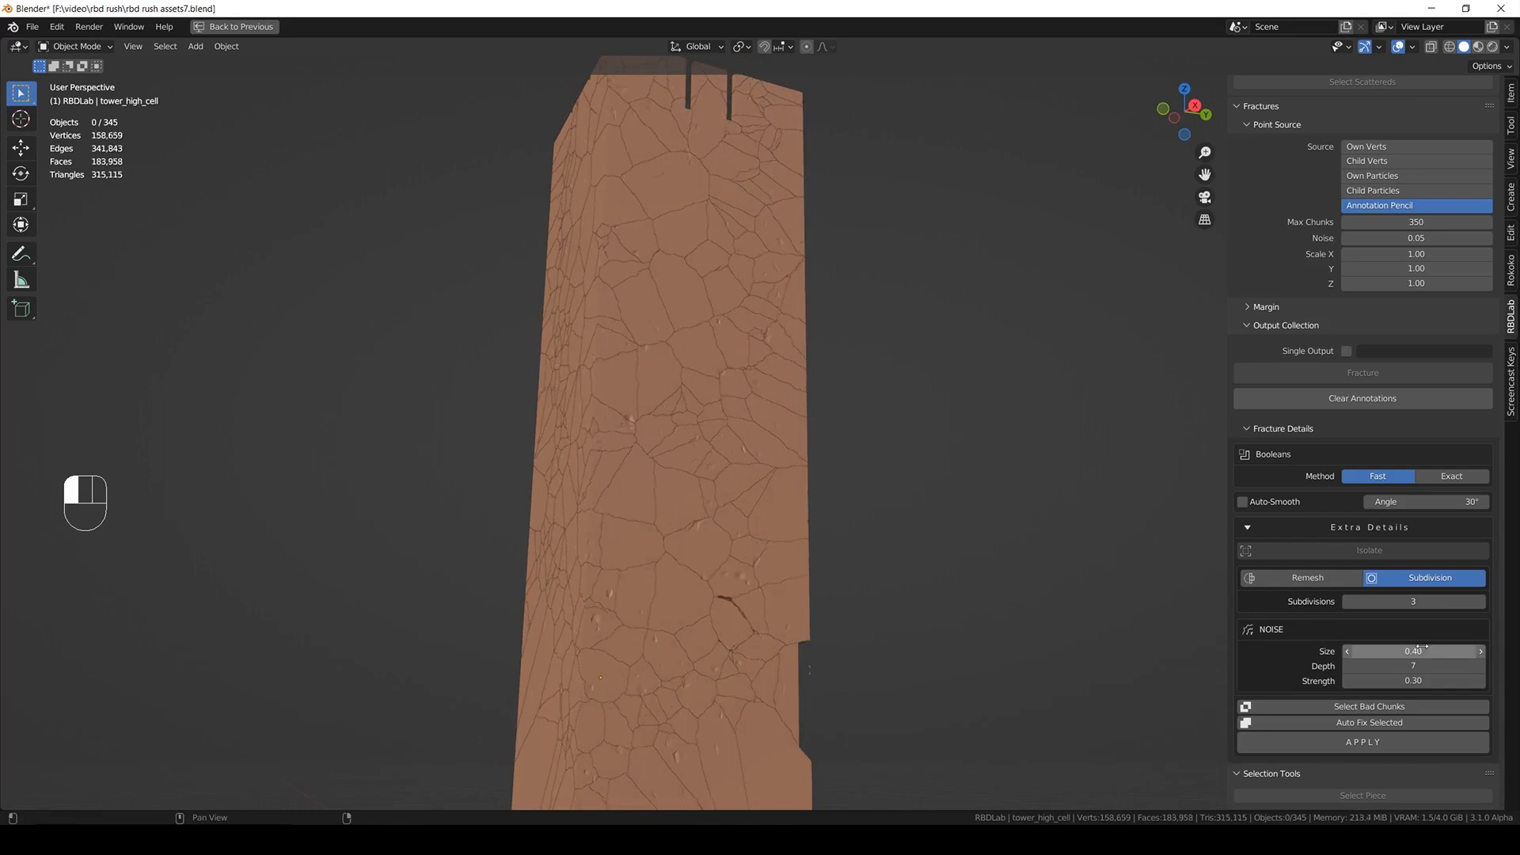
pyautogui.moveTo(654, 615); pyautogui.dragTo(744, 610, button='middle')
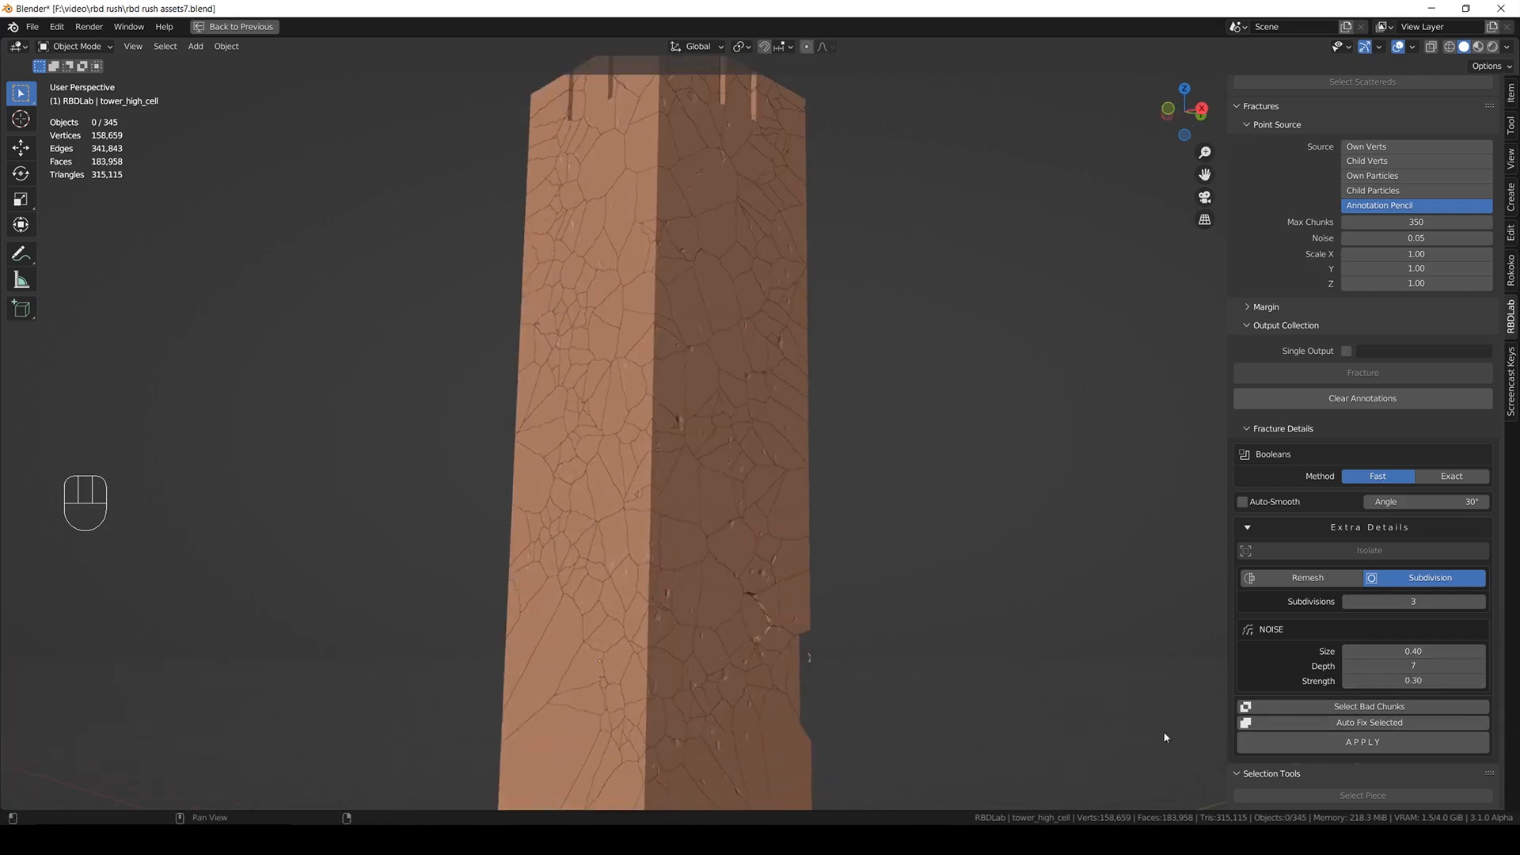
pyautogui.moveTo(920, 652); pyautogui.dragTo(1048, 679, button='middle')
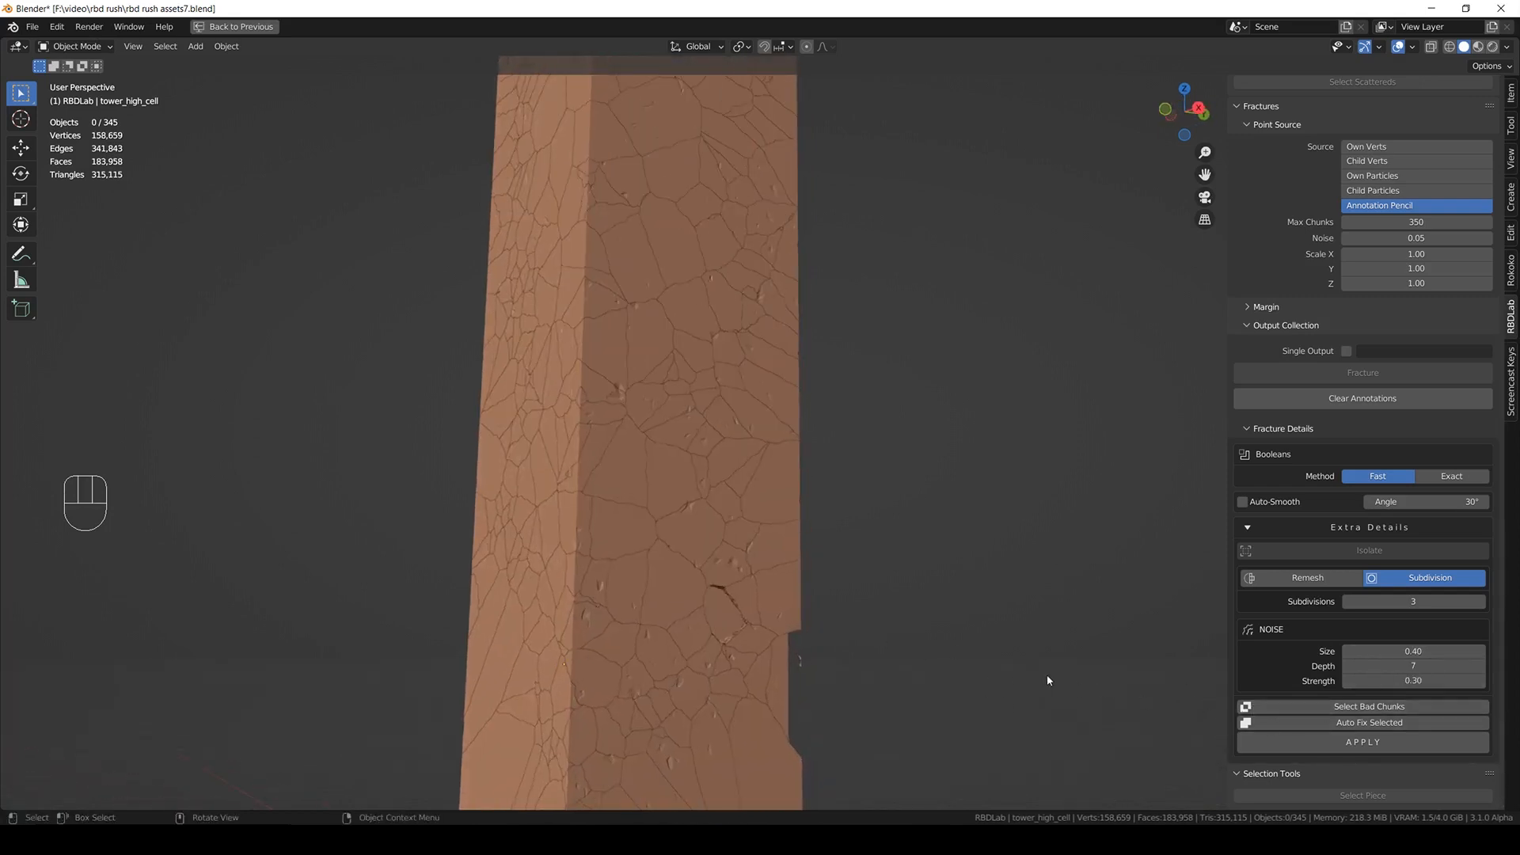
# - Select the bad chunks and, in wireframe shading, limit the selection to the broken pieces lower down the tower, then return to solid shading
pyautogui.scroll(-3, 648, 596)
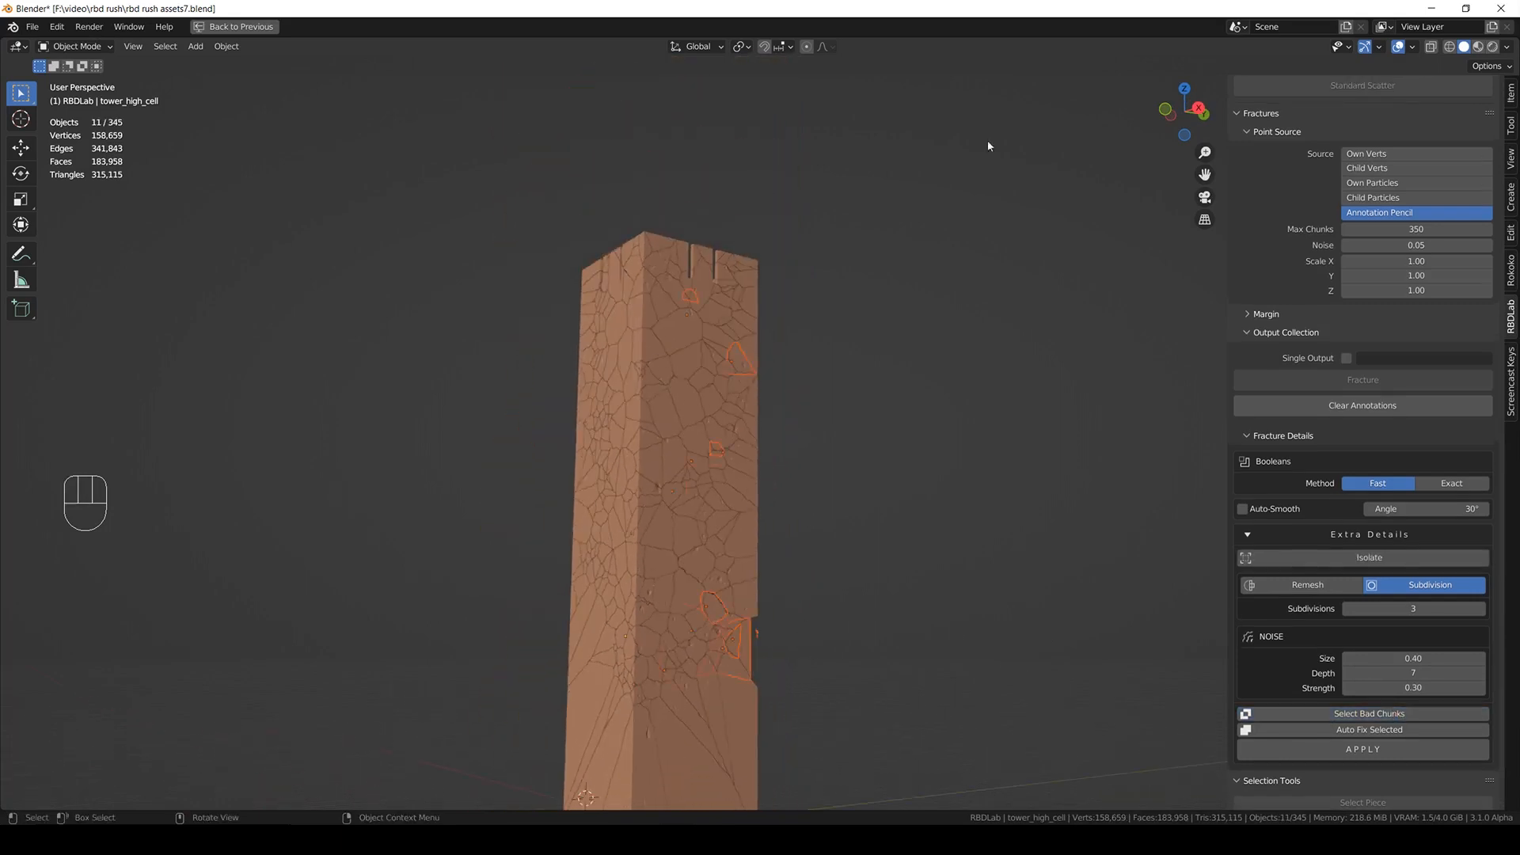
pyautogui.moveTo(950, 443); pyautogui.dragTo(886, 463, button='middle')
pyautogui.click(1451, 47)
pyautogui.press('c')
pyautogui.moveTo(697, 343)
pyautogui.mouseDown(button='middle')
pyautogui.moveTo(673, 440)
pyautogui.moveTo(693, 450)
pyautogui.mouseUp(button='middle')
pyautogui.rightClick(937, 580)
pyautogui.moveTo(937, 580); pyautogui.dragTo(864, 567, button='middle')
pyautogui.scroll(-1, 763, 735)
pyautogui.scroll(3, 767, 703)
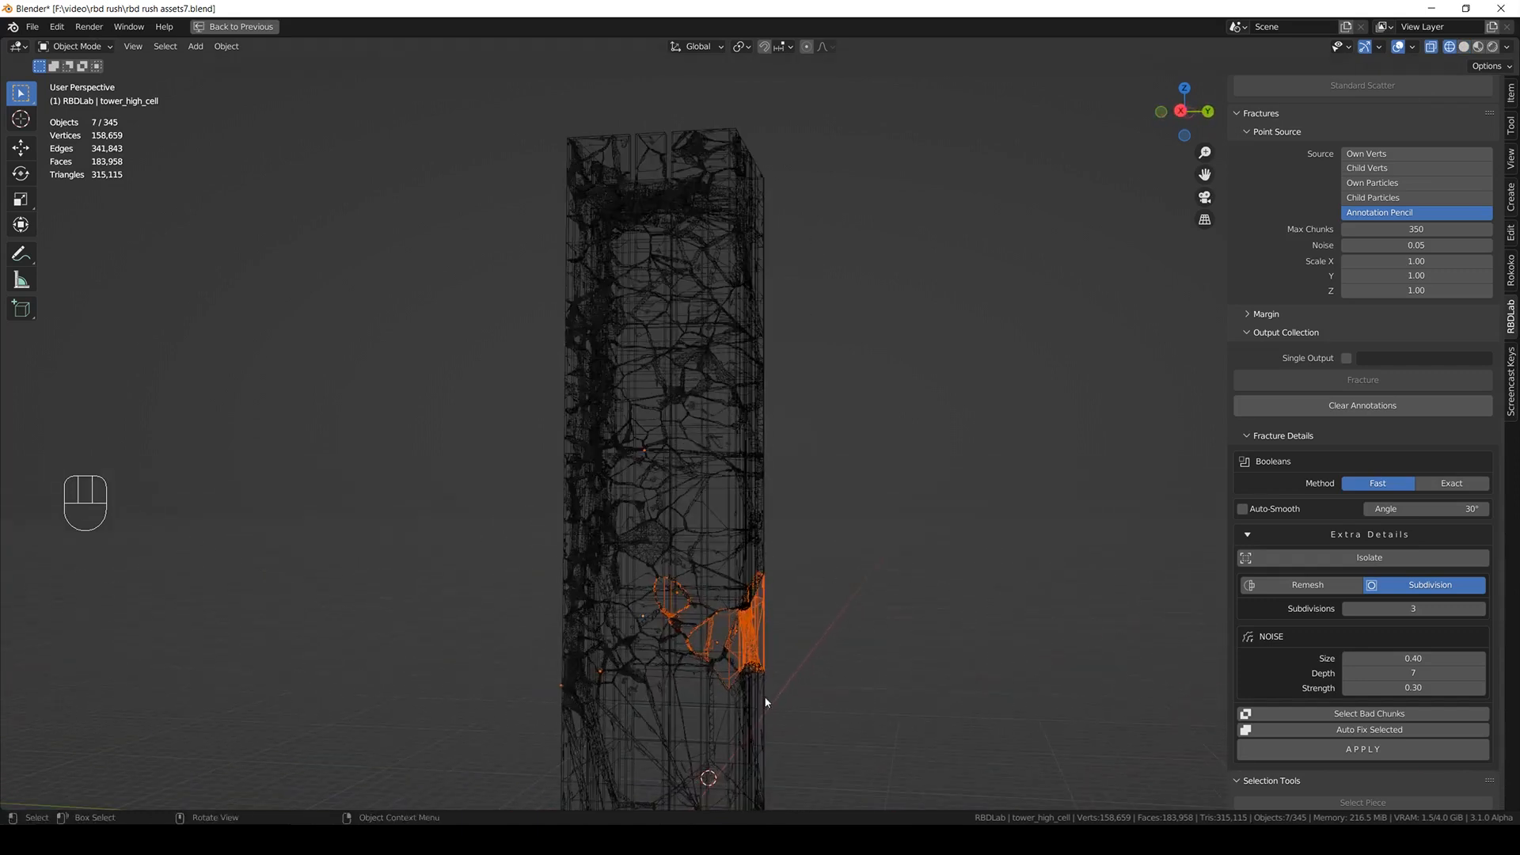
pyautogui.moveTo(1180, 617); pyautogui.dragTo(1038, 608, button='middle')
pyautogui.click(1464, 46)
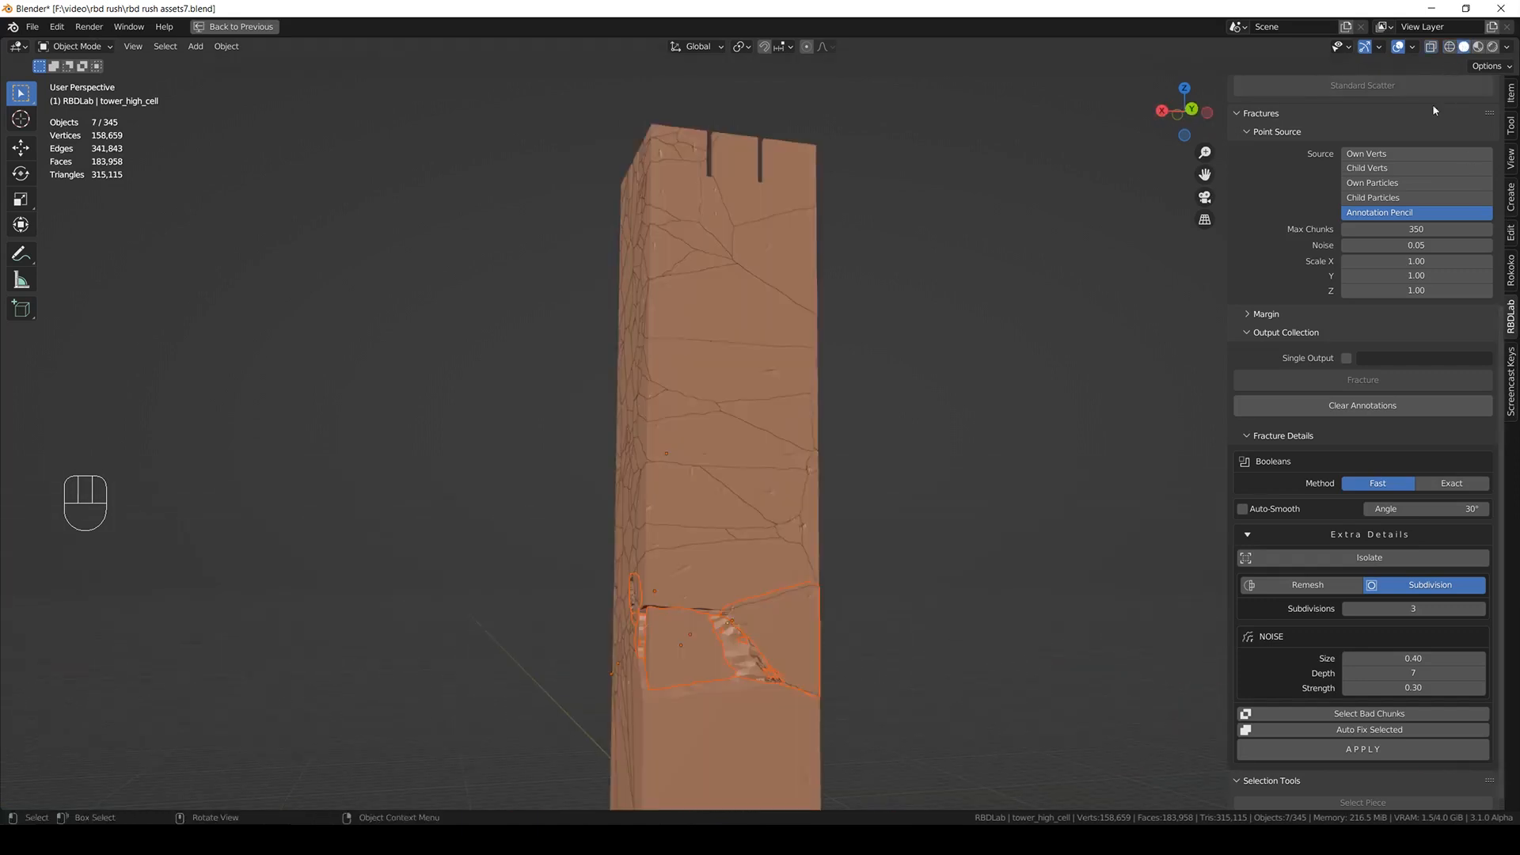
# - Run Auto Fix on the selected bad chunks, deselect everything and inspect the repaired area of the tower
pyautogui.moveTo(842, 658)
pyautogui.mouseDown(button='middle')
pyautogui.moveTo(888, 656)
pyautogui.moveTo(809, 695)
pyautogui.mouseUp(button='middle')
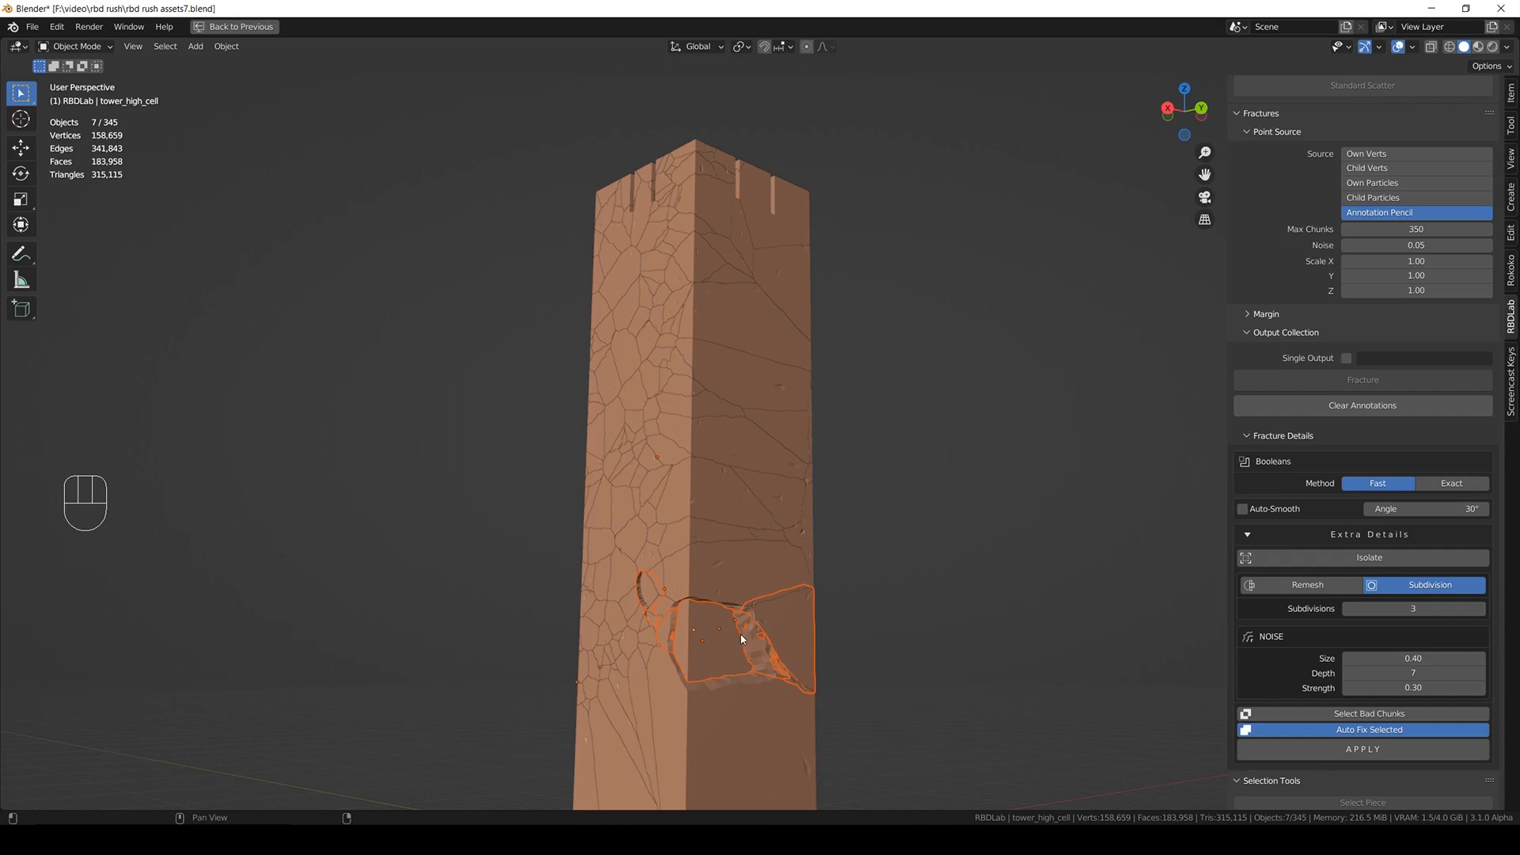
pyautogui.click(820, 641)
pyautogui.keyDown('shift'); pyautogui.moveTo(763, 597); pyautogui.dragTo(756, 556, button='middle'); pyautogui.keyUp('shift')
pyautogui.scroll(4, 660, 606)
pyautogui.keyDown('ctrl'); pyautogui.keyDown('shift'); pyautogui.moveTo(660, 606); pyautogui.dragTo(928, 479, button='middle'); pyautogui.keyUp('shift'); pyautogui.keyUp('ctrl')
# - Save the file and apply the extra fracture details to the tower
pyautogui.scroll(-5, 935, 498)
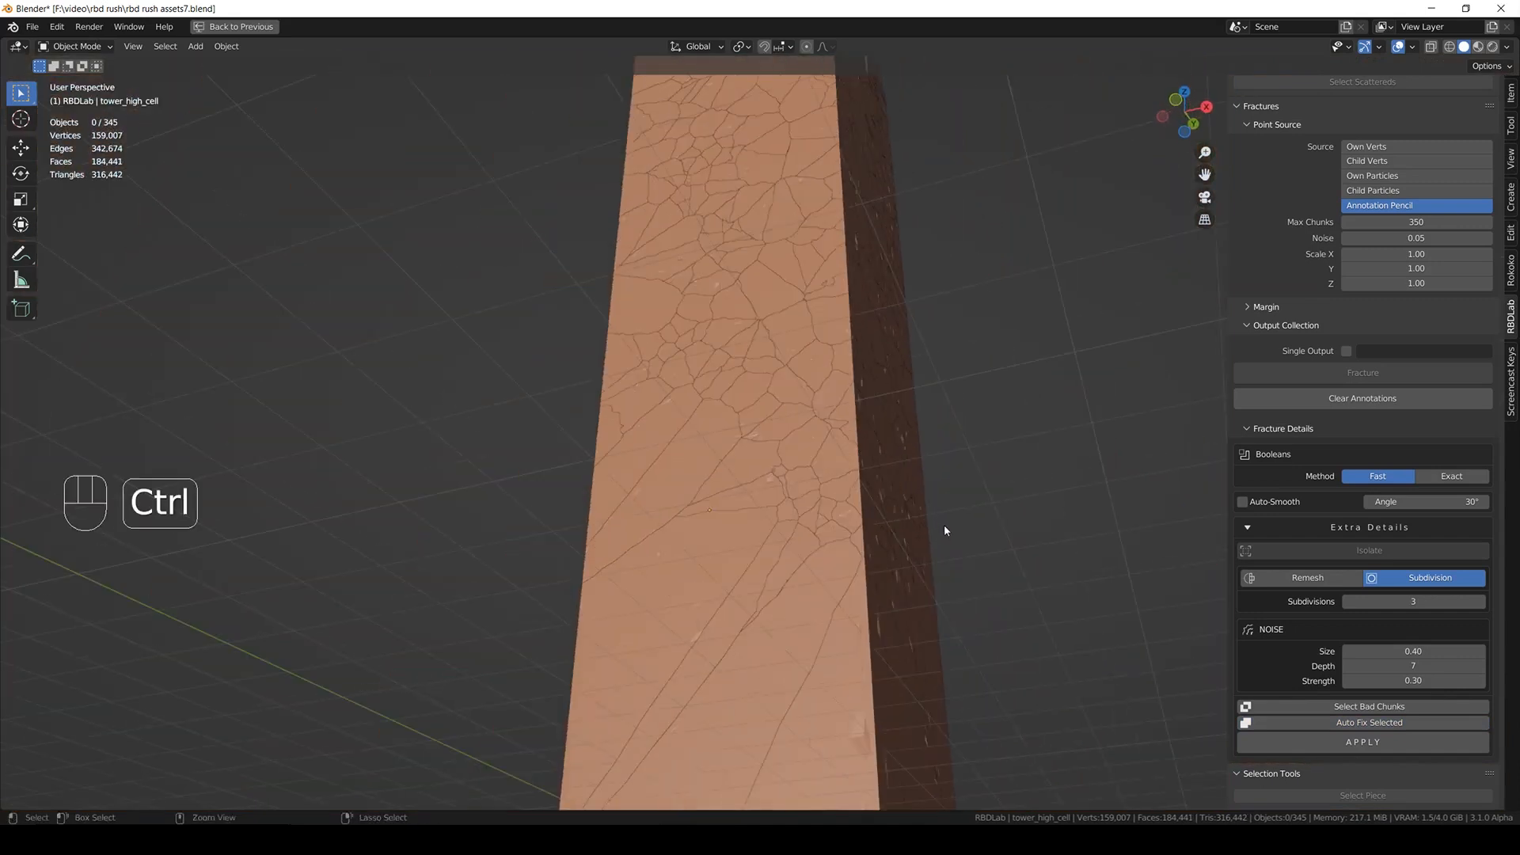
pyautogui.hotkey('ctrl', 's')
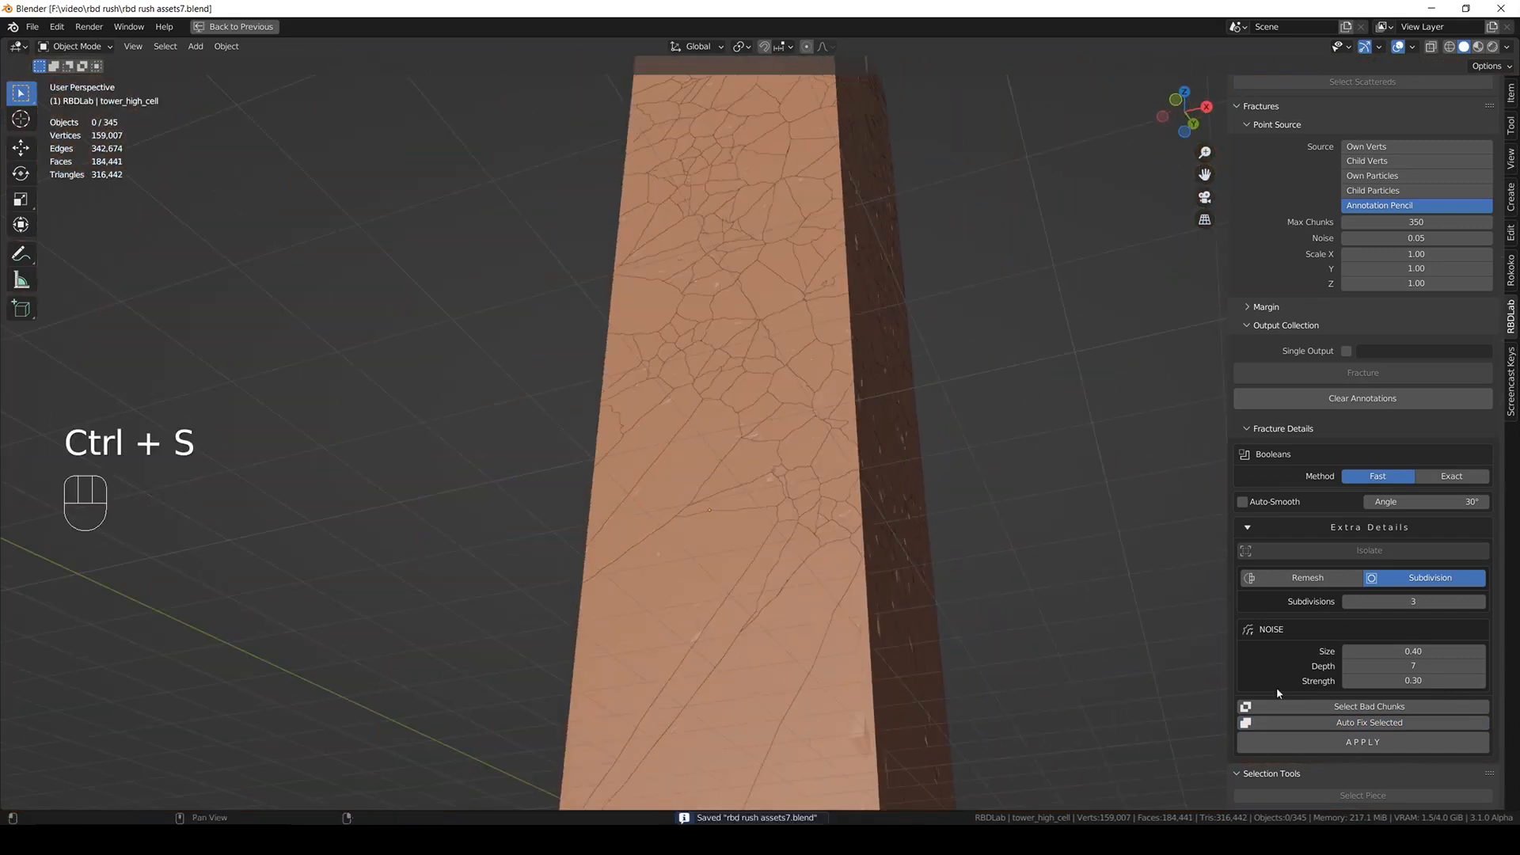
pyautogui.click(1391, 745)
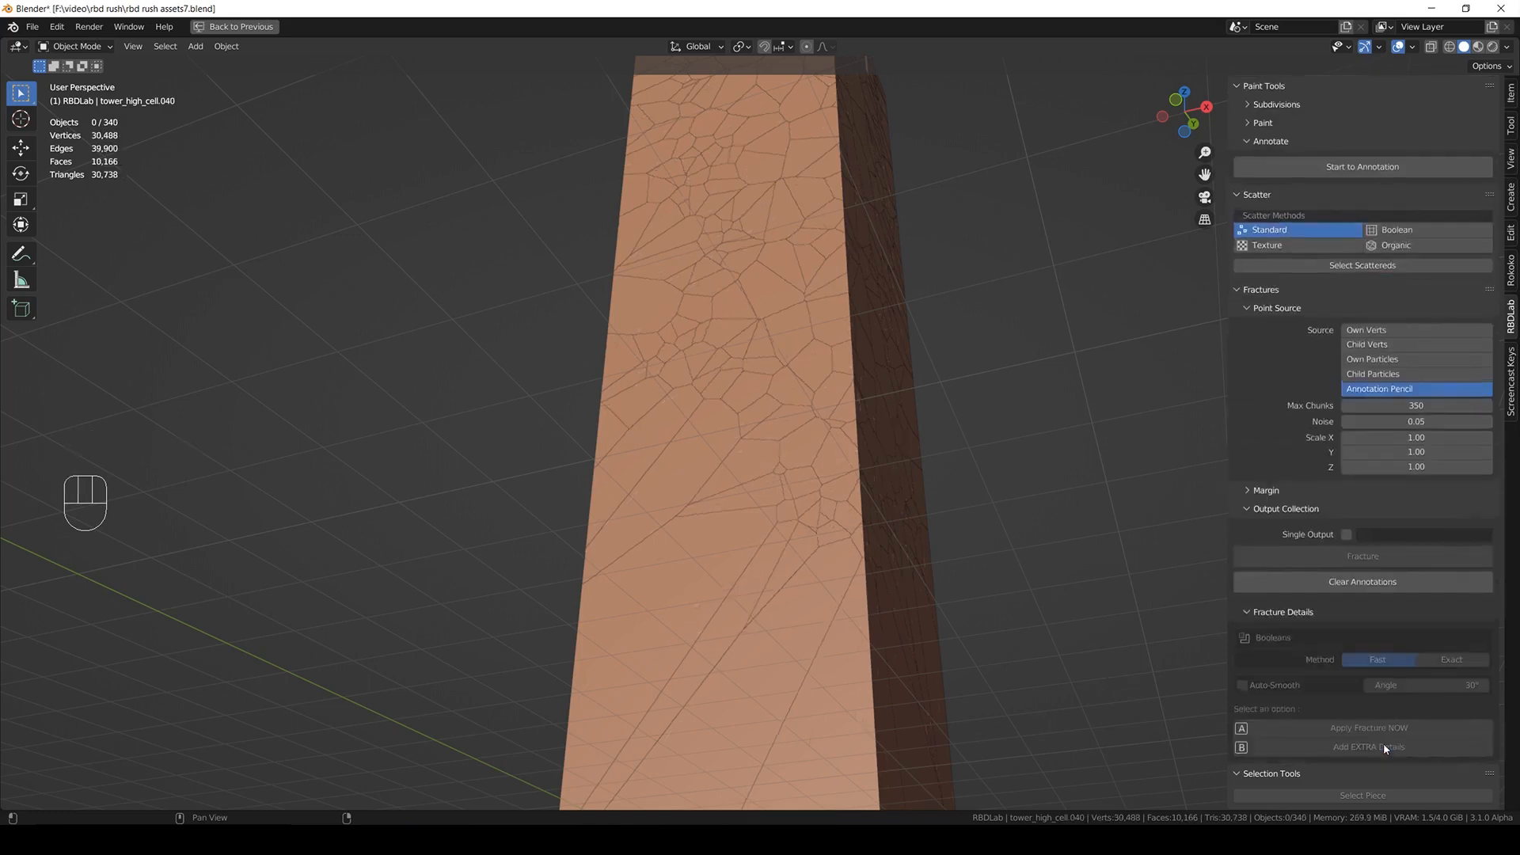
# - Switch the viewport to Material Preview shading to show the tower's stone texture
pyautogui.keyDown('shift'); pyautogui.moveTo(677, 220); pyautogui.dragTo(760, 451, button='middle'); pyautogui.keyUp('shift')
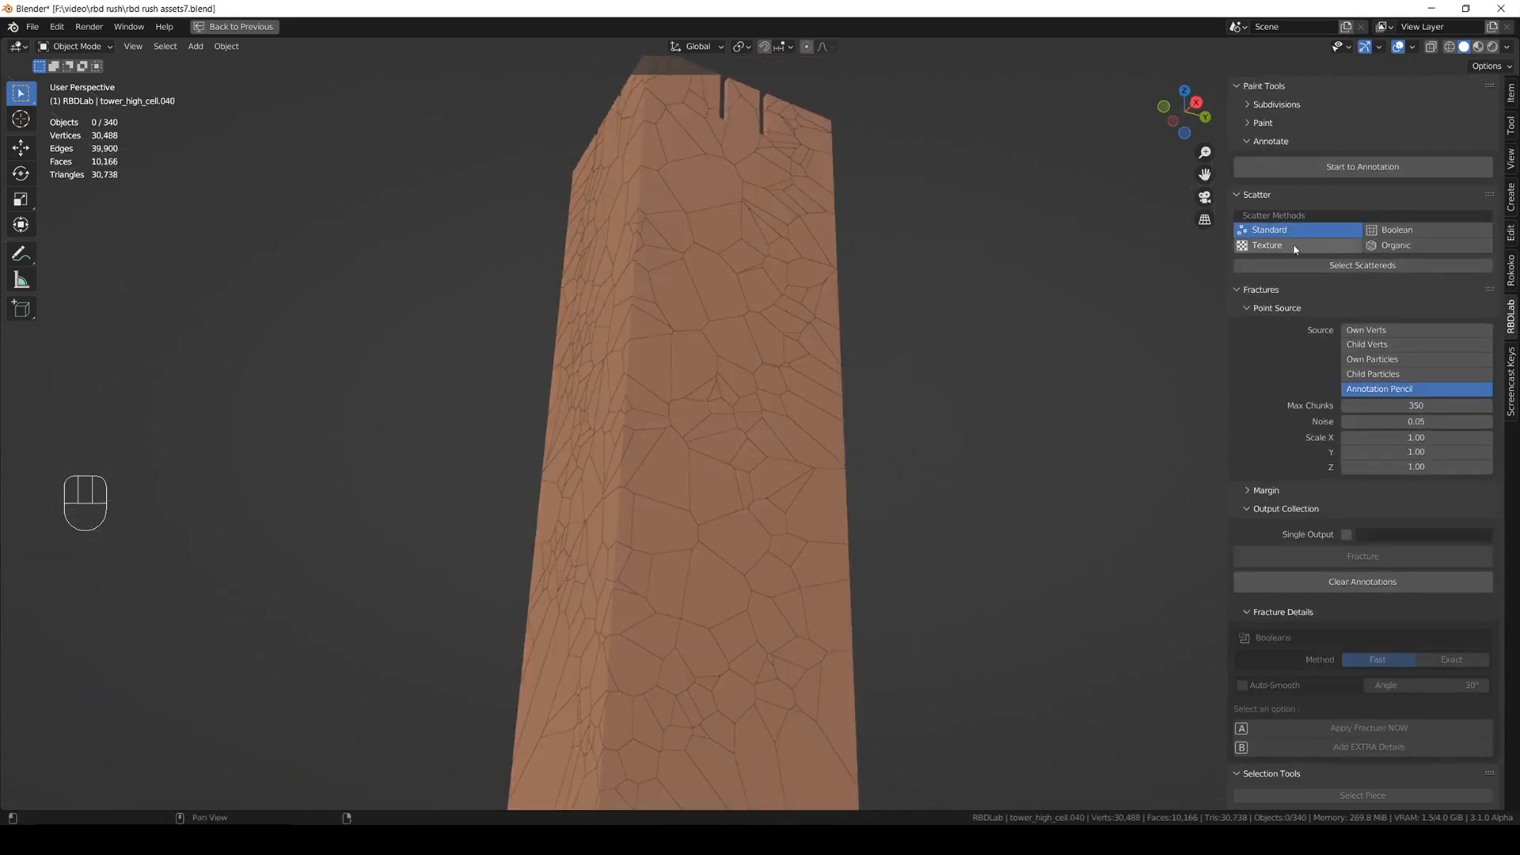
pyautogui.click(1478, 47)
pyautogui.scroll(5, 1287, 158)
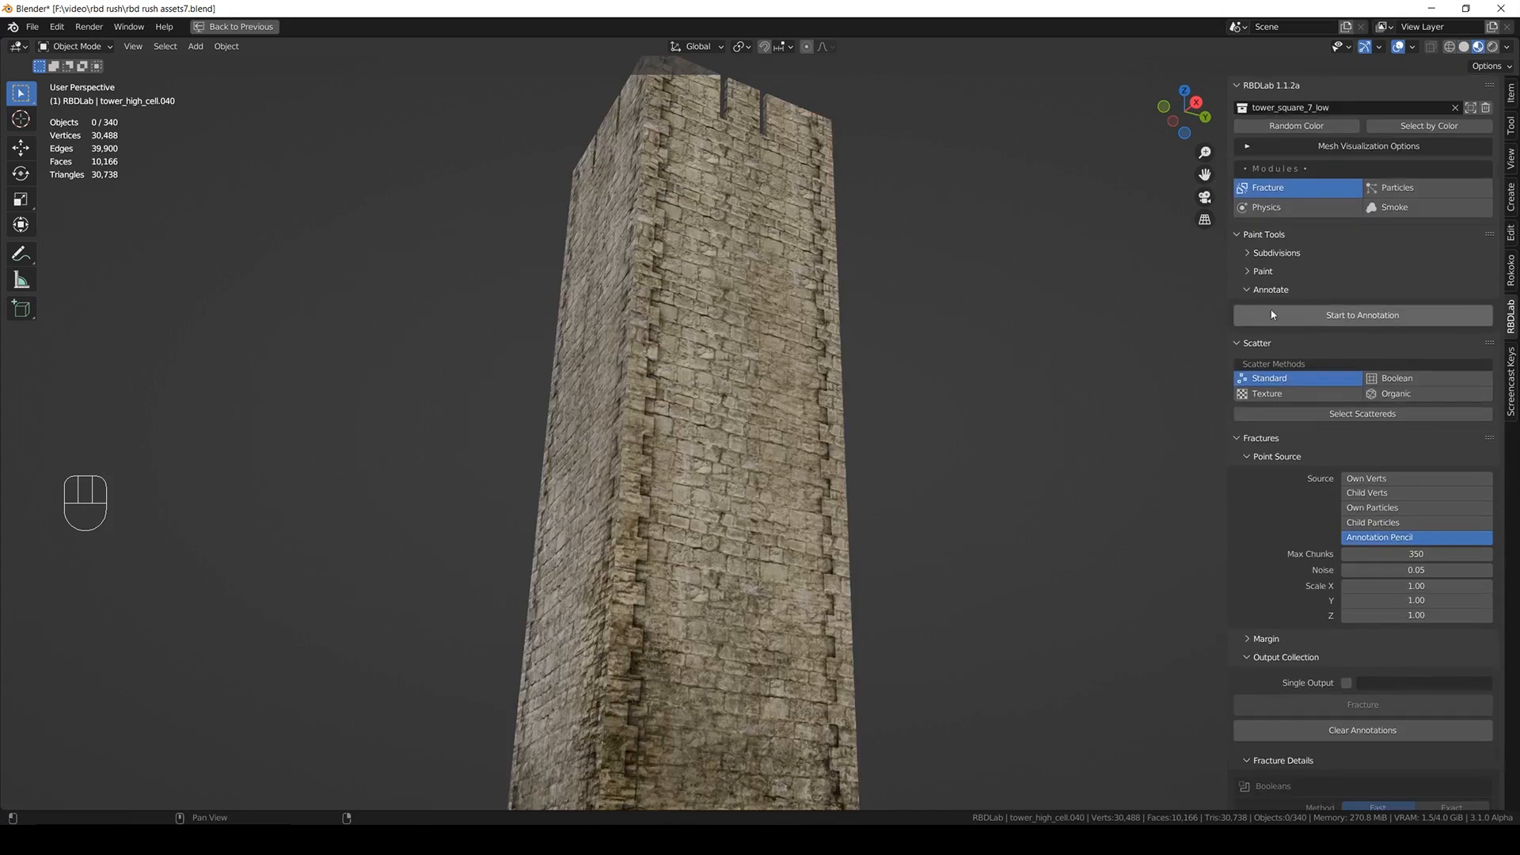
# - Display the high-detail meshes in the viewport and try moving individual tower chunks, cancelling each move
pyautogui.click(1280, 151)
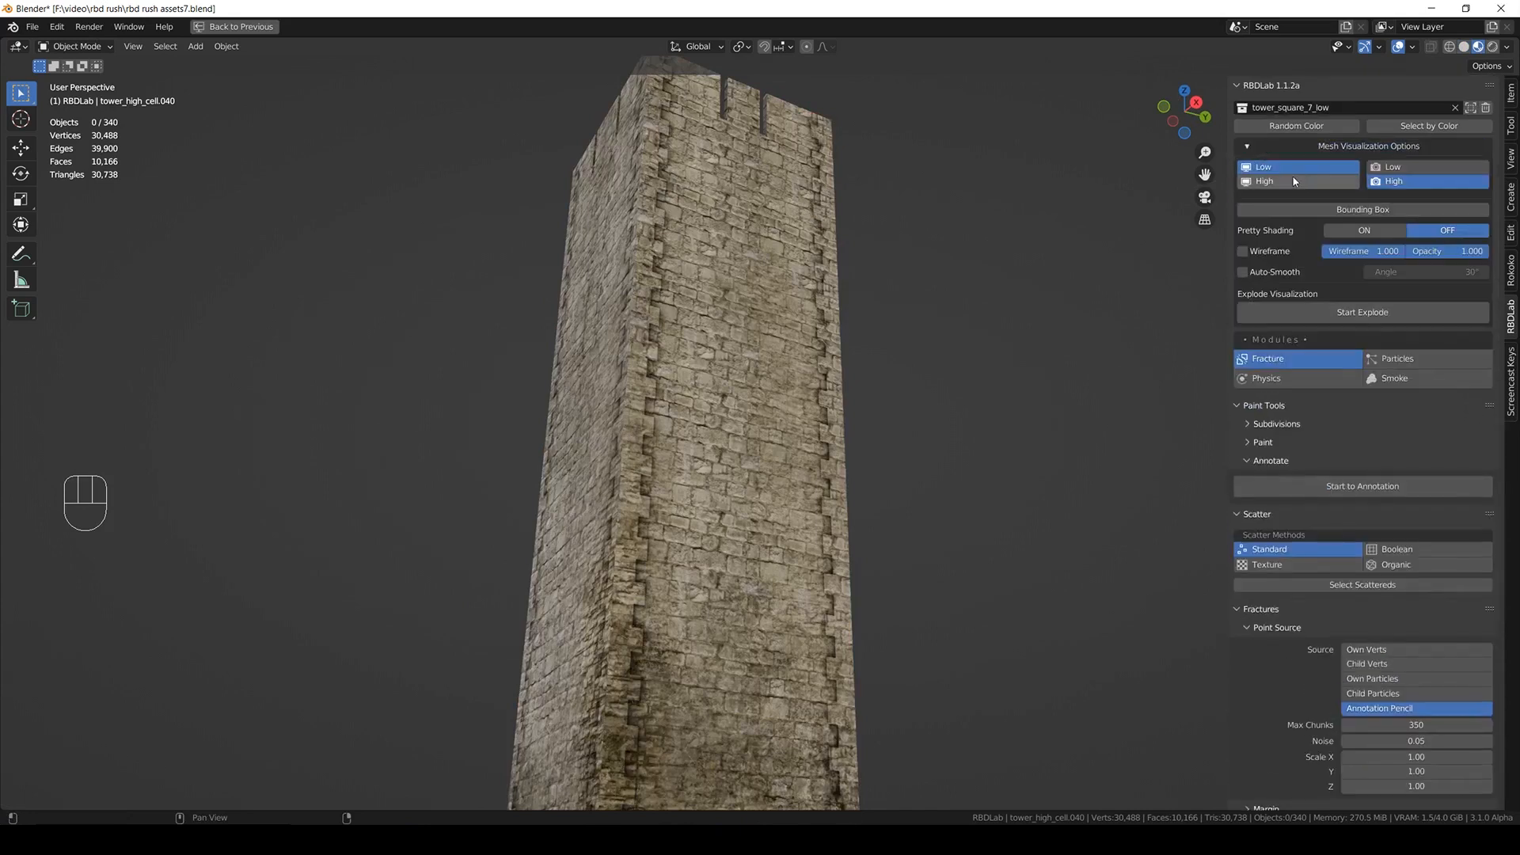
pyautogui.click(1294, 181)
pyautogui.moveTo(942, 515); pyautogui.dragTo(867, 538, button='middle')
pyautogui.click(852, 529)
pyautogui.press('g')
pyautogui.rightClick(1009, 497)
pyautogui.moveTo(757, 597); pyautogui.dragTo(695, 589, button='middle')
pyautogui.click(527, 569)
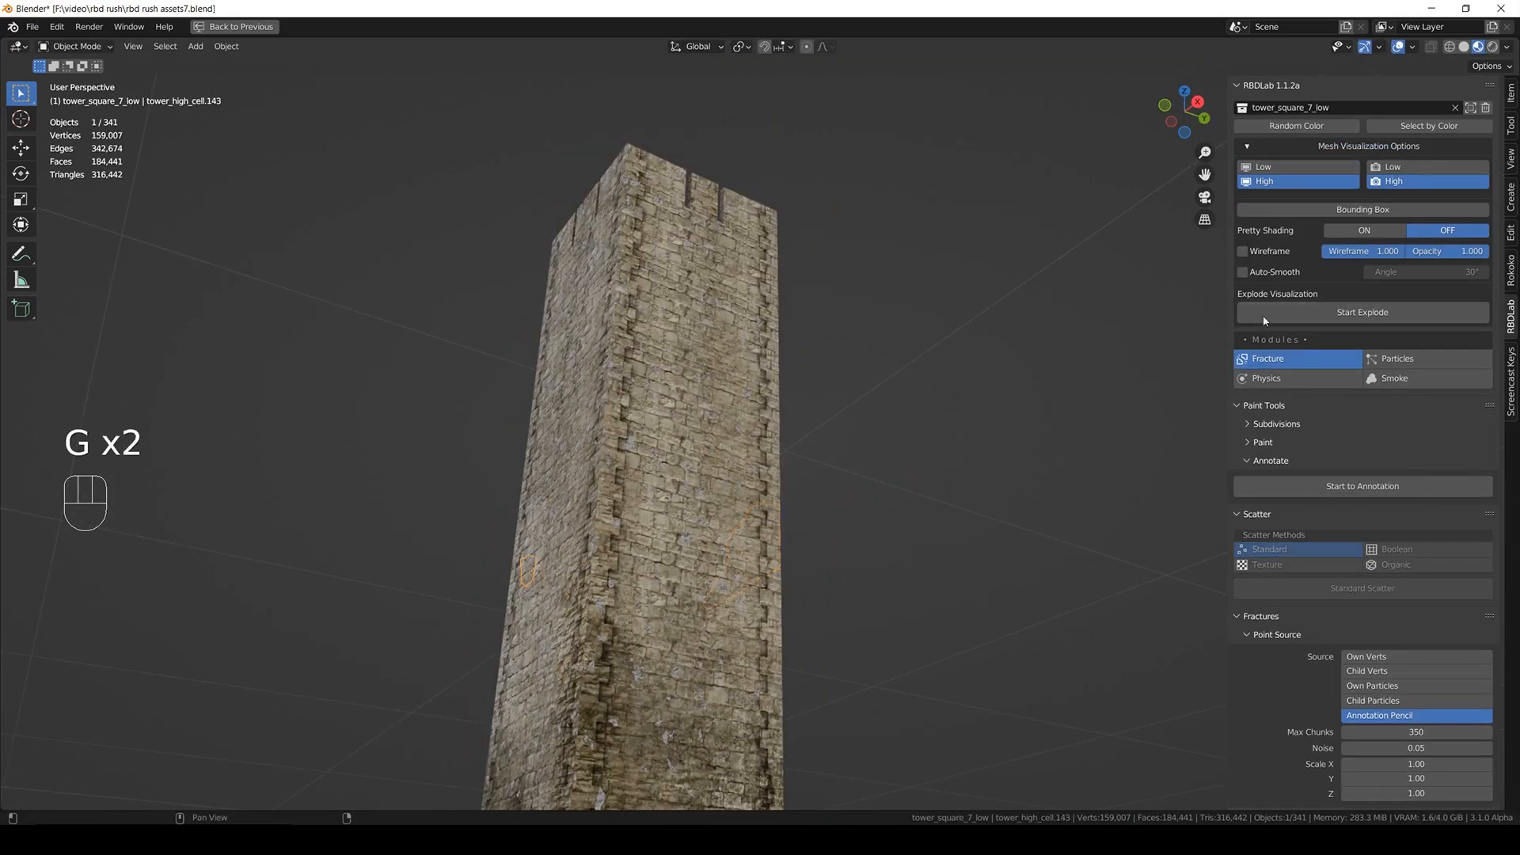
# - Set the viewport mesh visualization to Low and save the file
pyautogui.click(1303, 167)
pyautogui.hotkey('ctrl', 's')
# - Examine the whole textured tower with the viewport overlays hidden, save the file and show the overlays again
pyautogui.moveTo(987, 264); pyautogui.dragTo(895, 411, button='middle')
pyautogui.click(1398, 47)
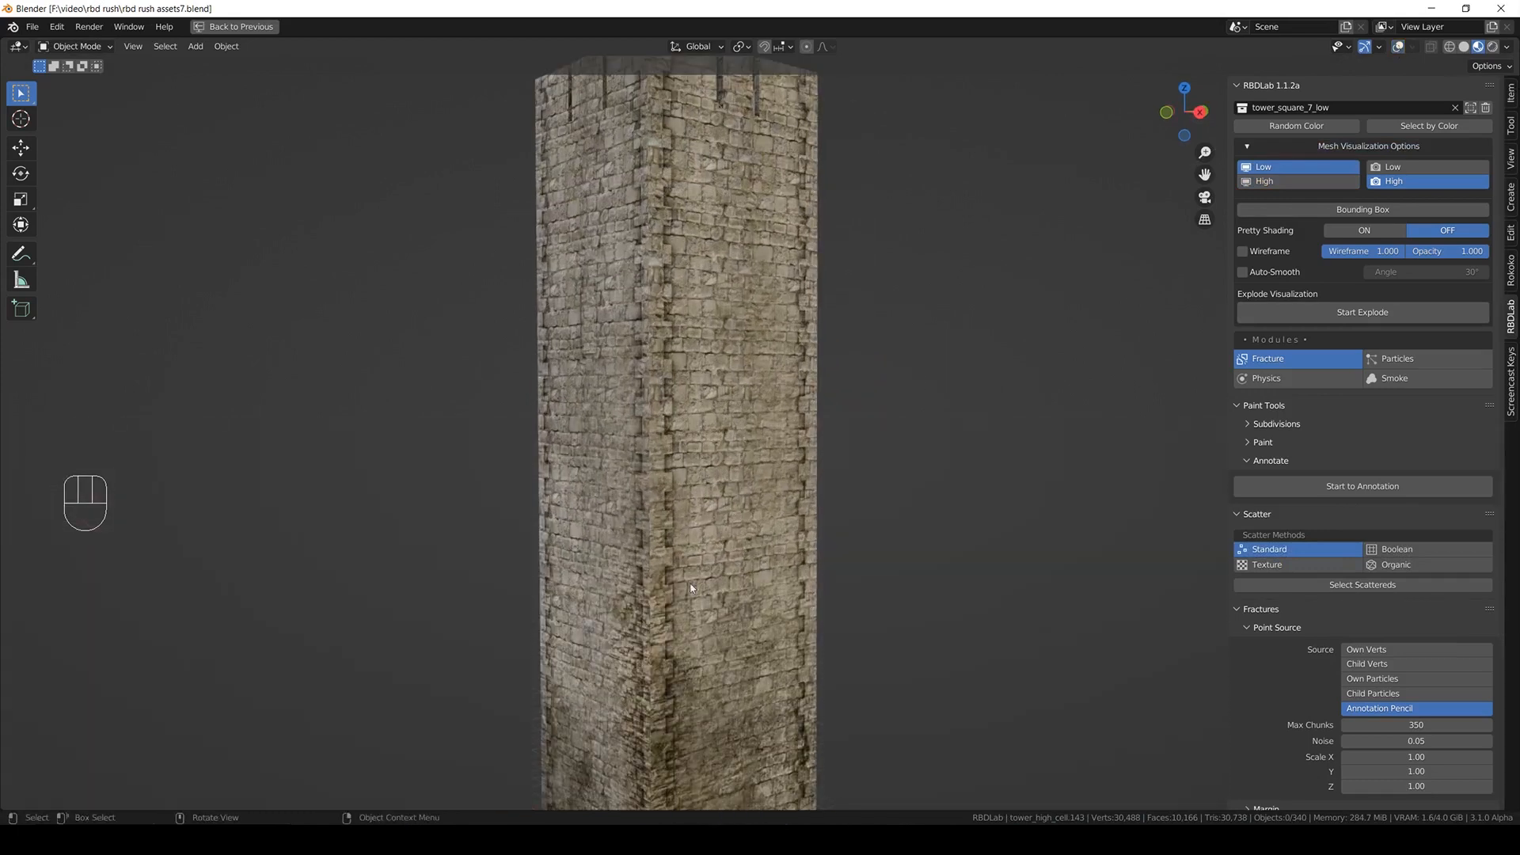
pyautogui.scroll(-3, 690, 588)
pyautogui.moveTo(690, 588); pyautogui.dragTo(800, 445, button='middle')
pyautogui.hotkey('ctrl', 's')
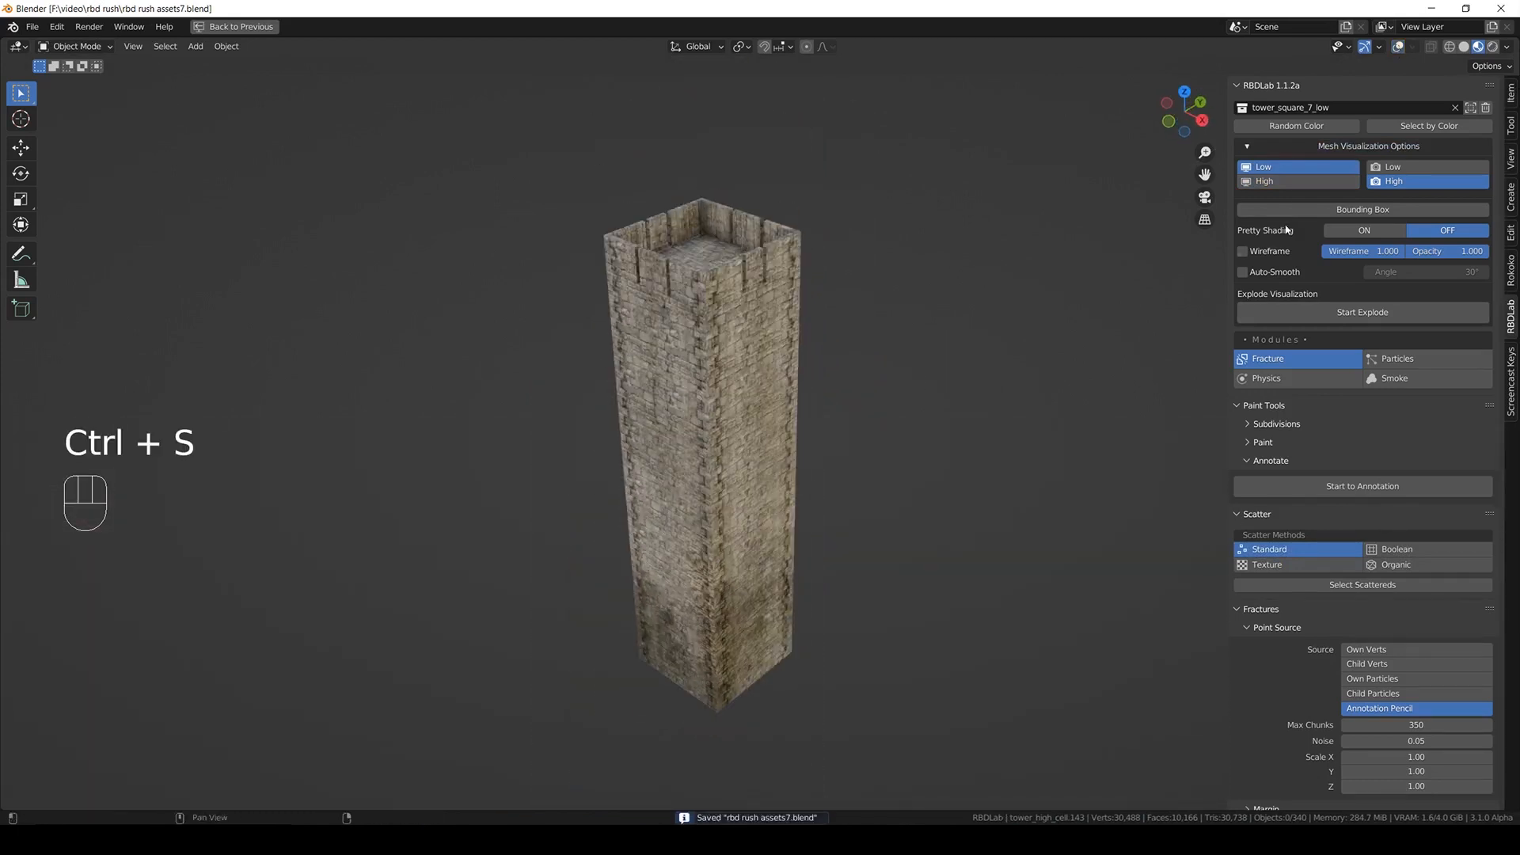
pyautogui.click(1398, 48)
# - In the Physics module, set the Concrete rigid body friction to 0.8 and add rigid bodies to the tower chunks
pyautogui.click(1298, 378)
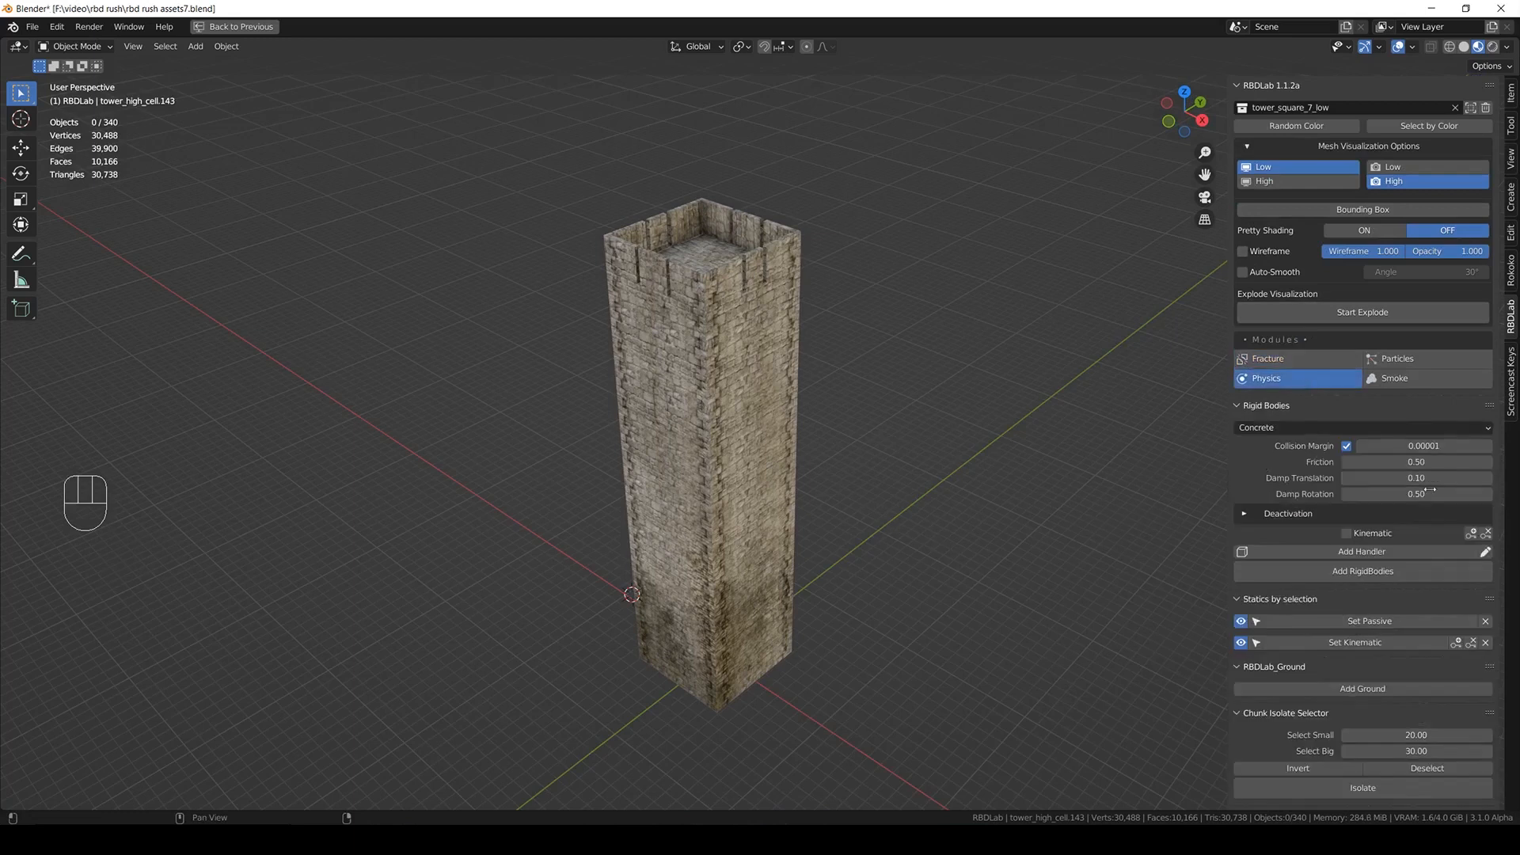
pyautogui.click(1435, 455)
pyautogui.write('0.8')
pyautogui.press('Return')
pyautogui.click(1391, 571)
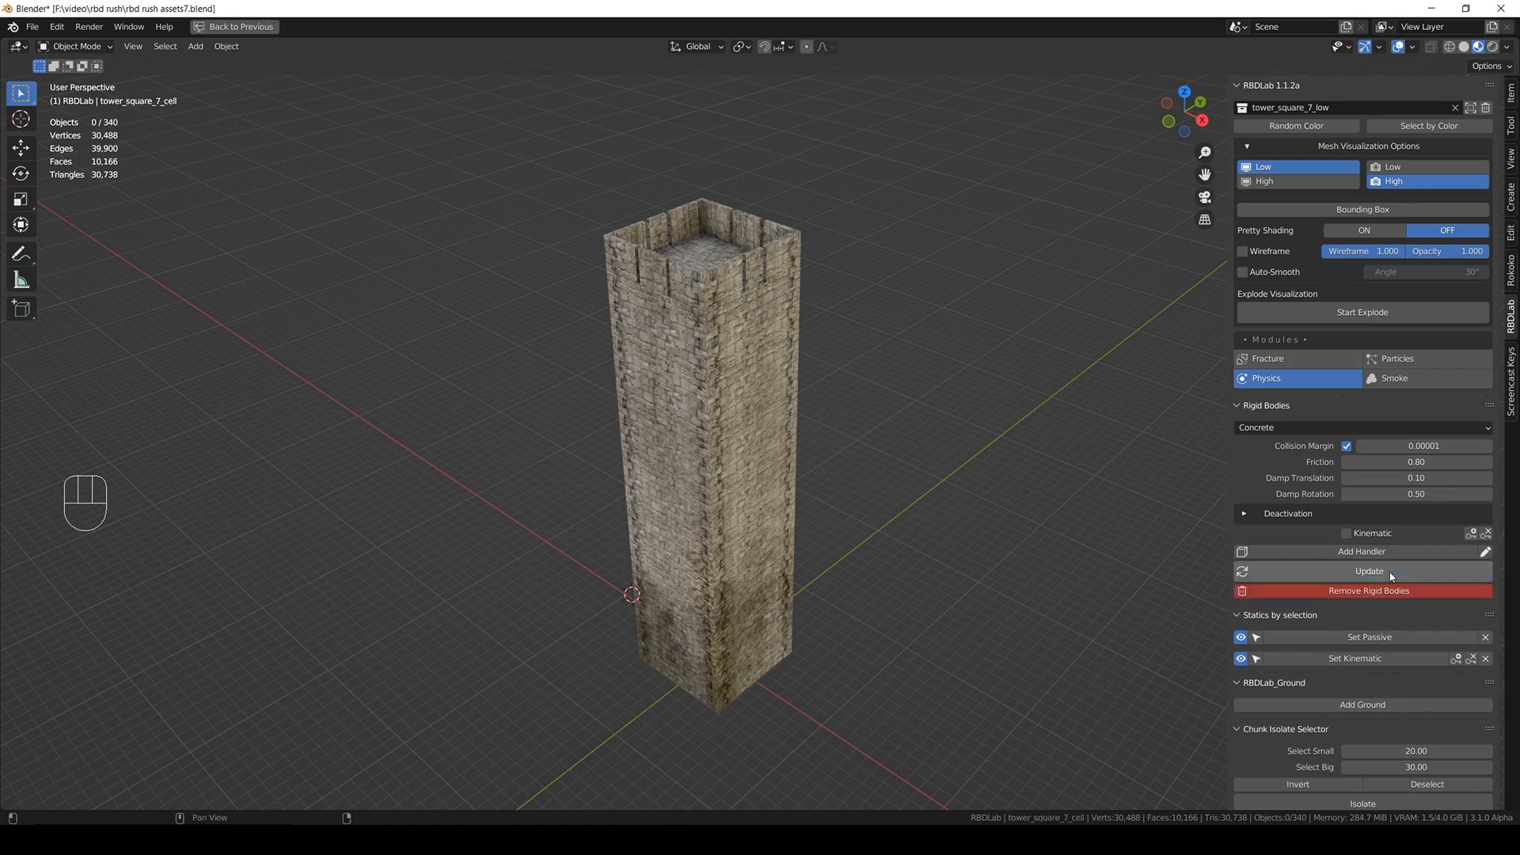
# - Play the animation briefly to test the tower's rigid bodies, then return to the first frame and save the file
pyautogui.scroll(-3, 1276, 599)
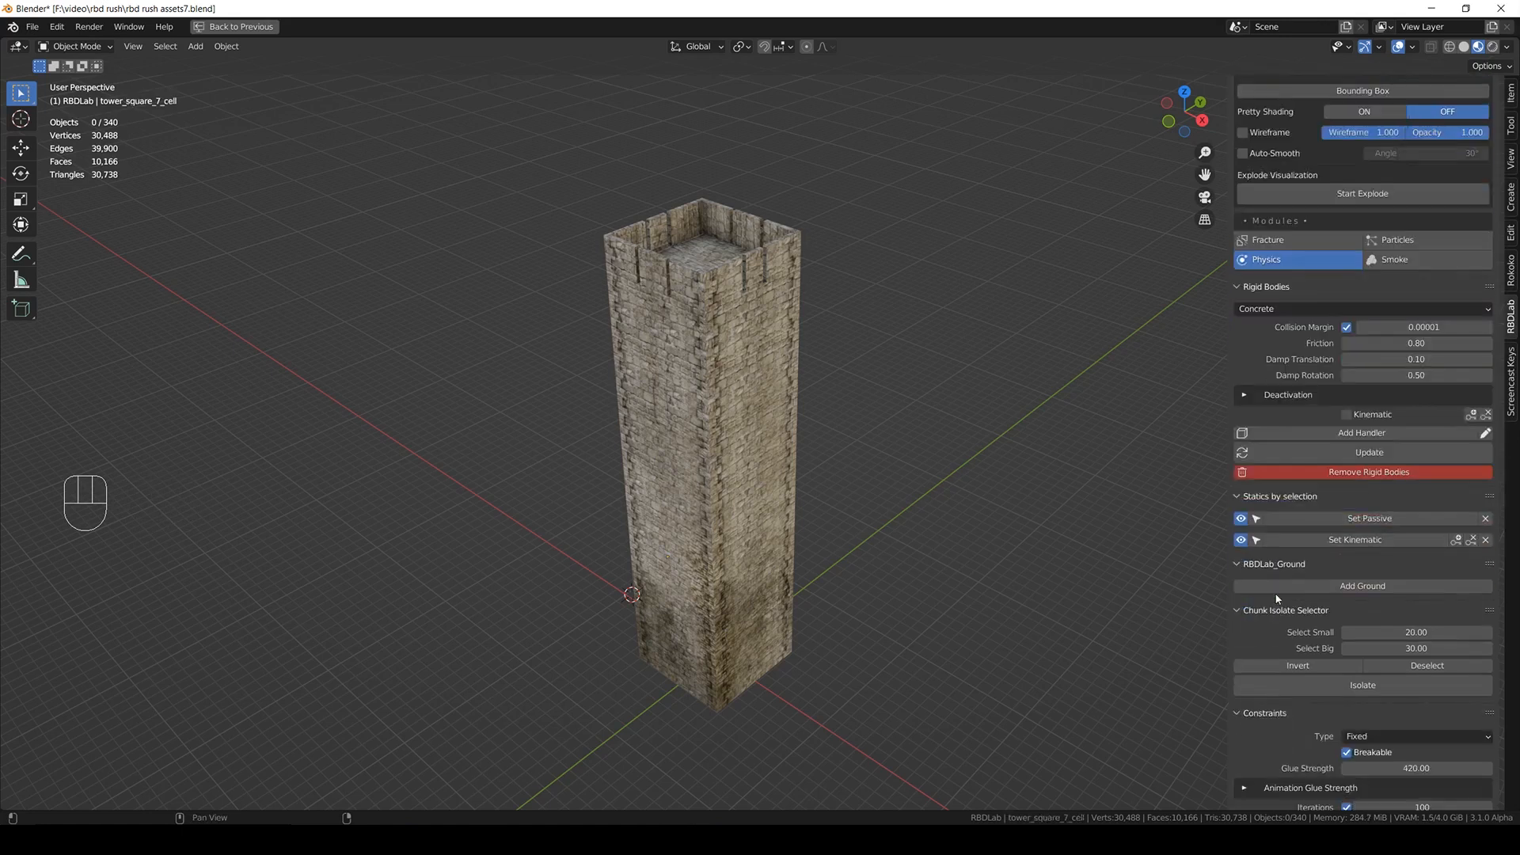
pyautogui.press('space')
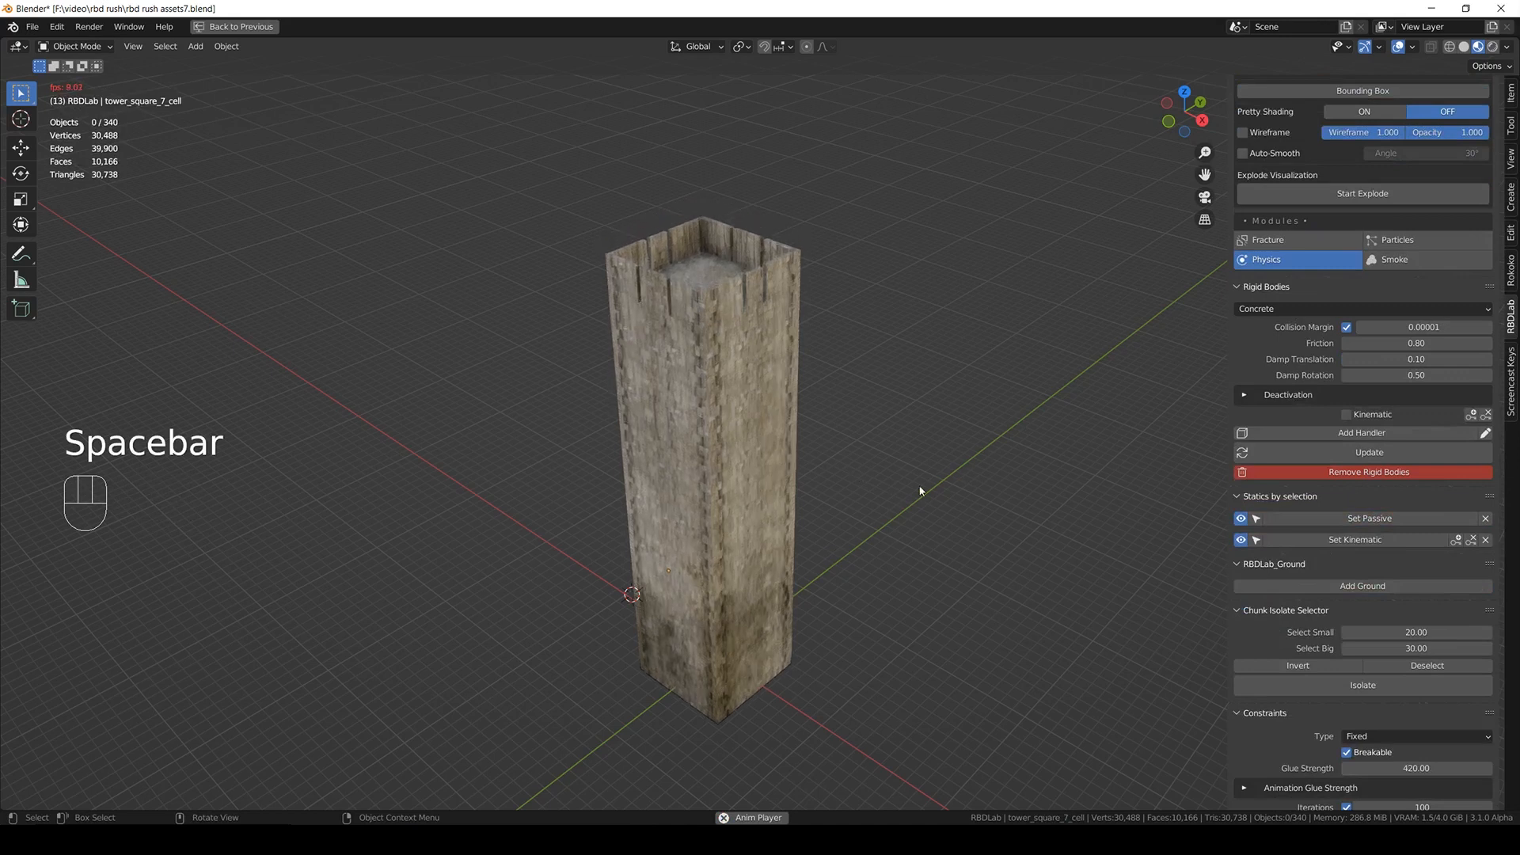
pyautogui.press('space')
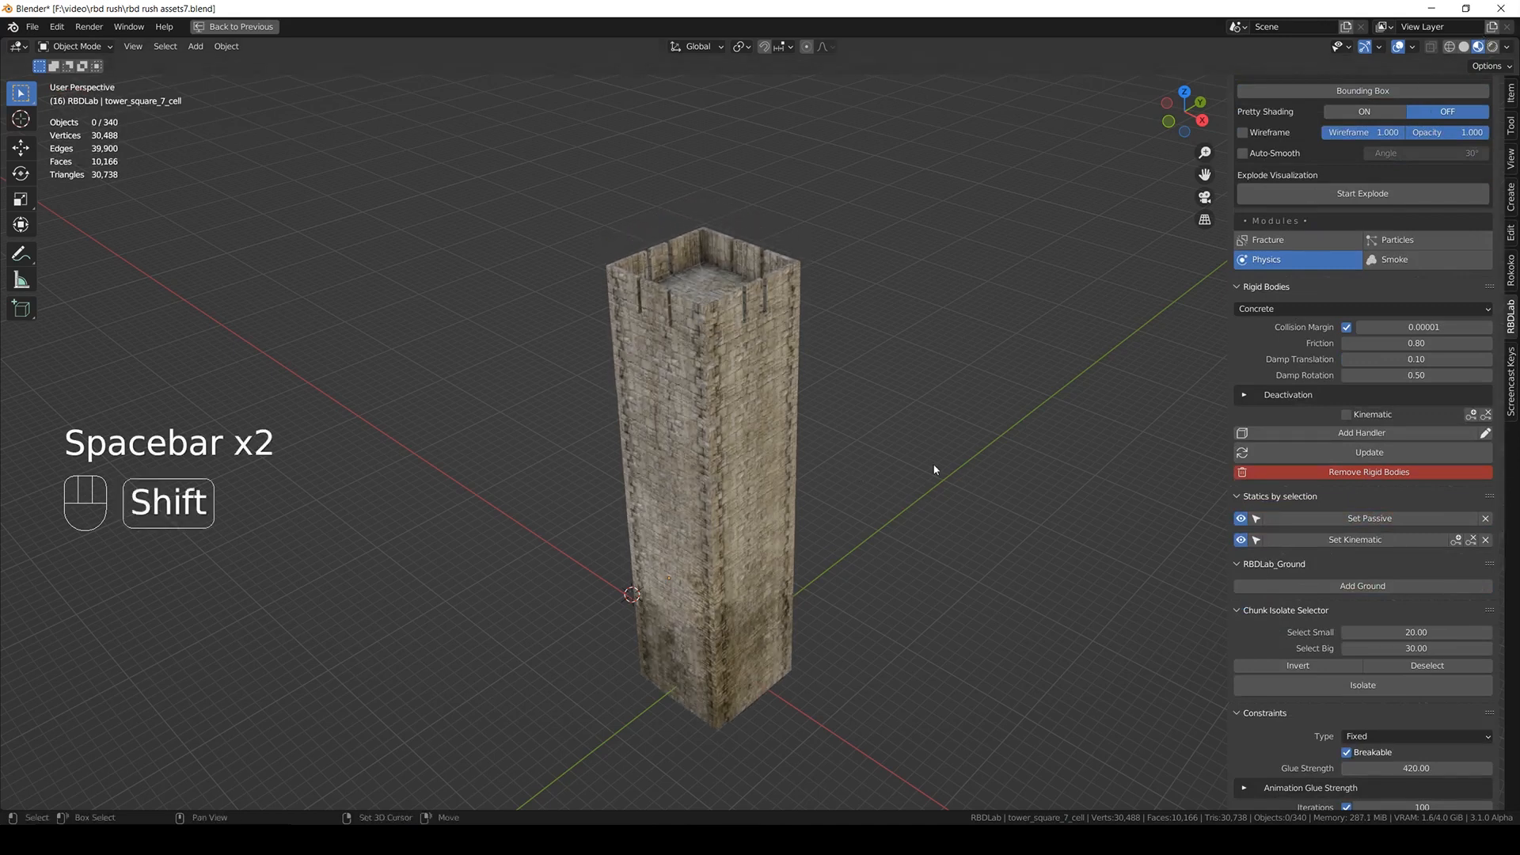
pyautogui.hotkey('shift', 'Left')
pyautogui.hotkey('ctrl', 's')
# - Add an RBDLab ground with rigid body friction 0.804, particle friction factor 0.9 and damping factor 0.948, and save the file
pyautogui.click(1350, 585)
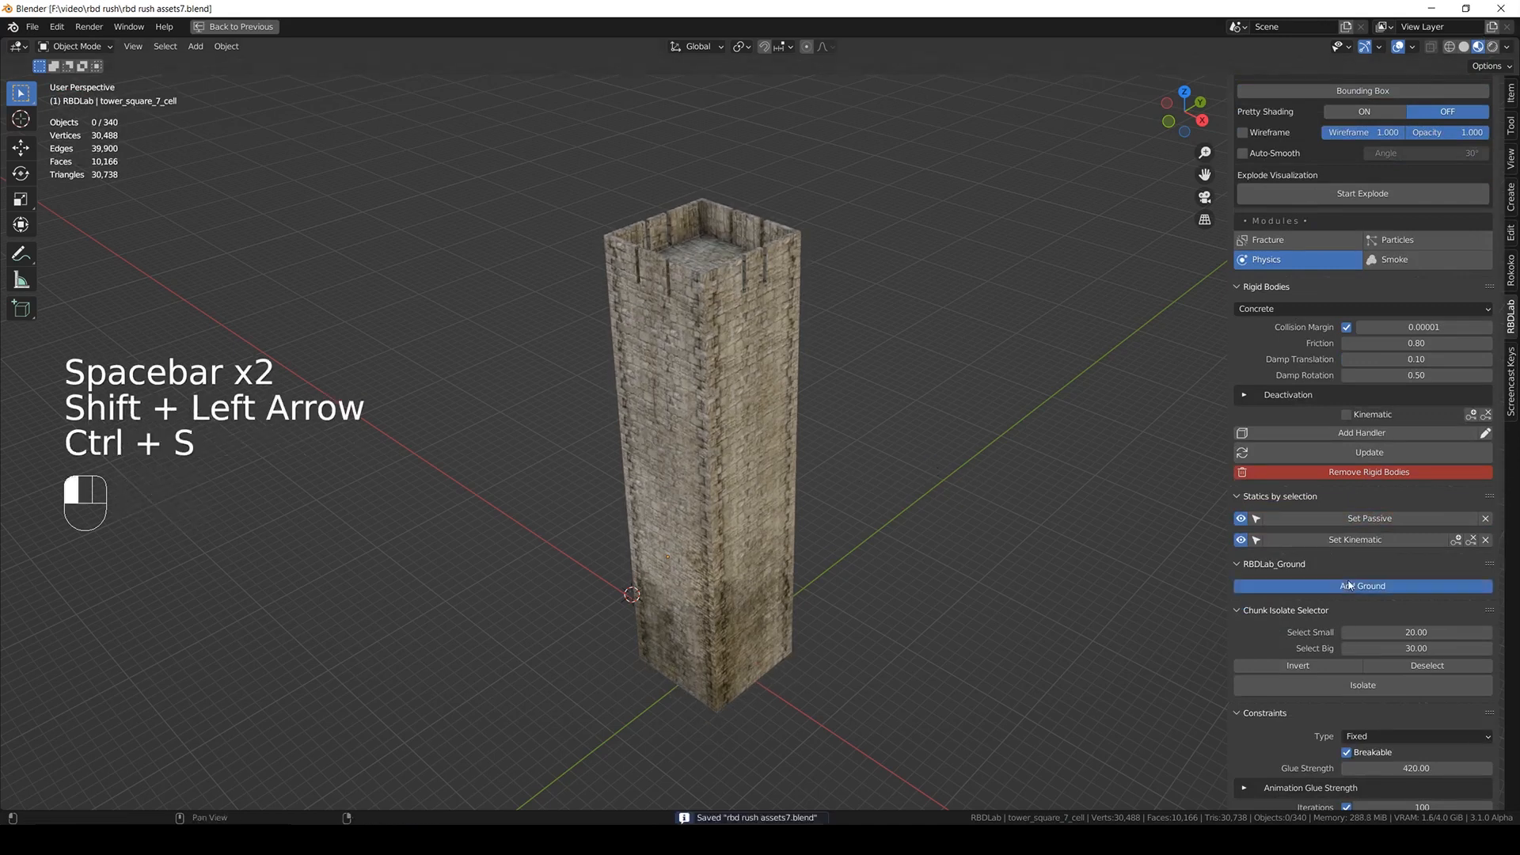
pyautogui.scroll(-4, 1338, 644)
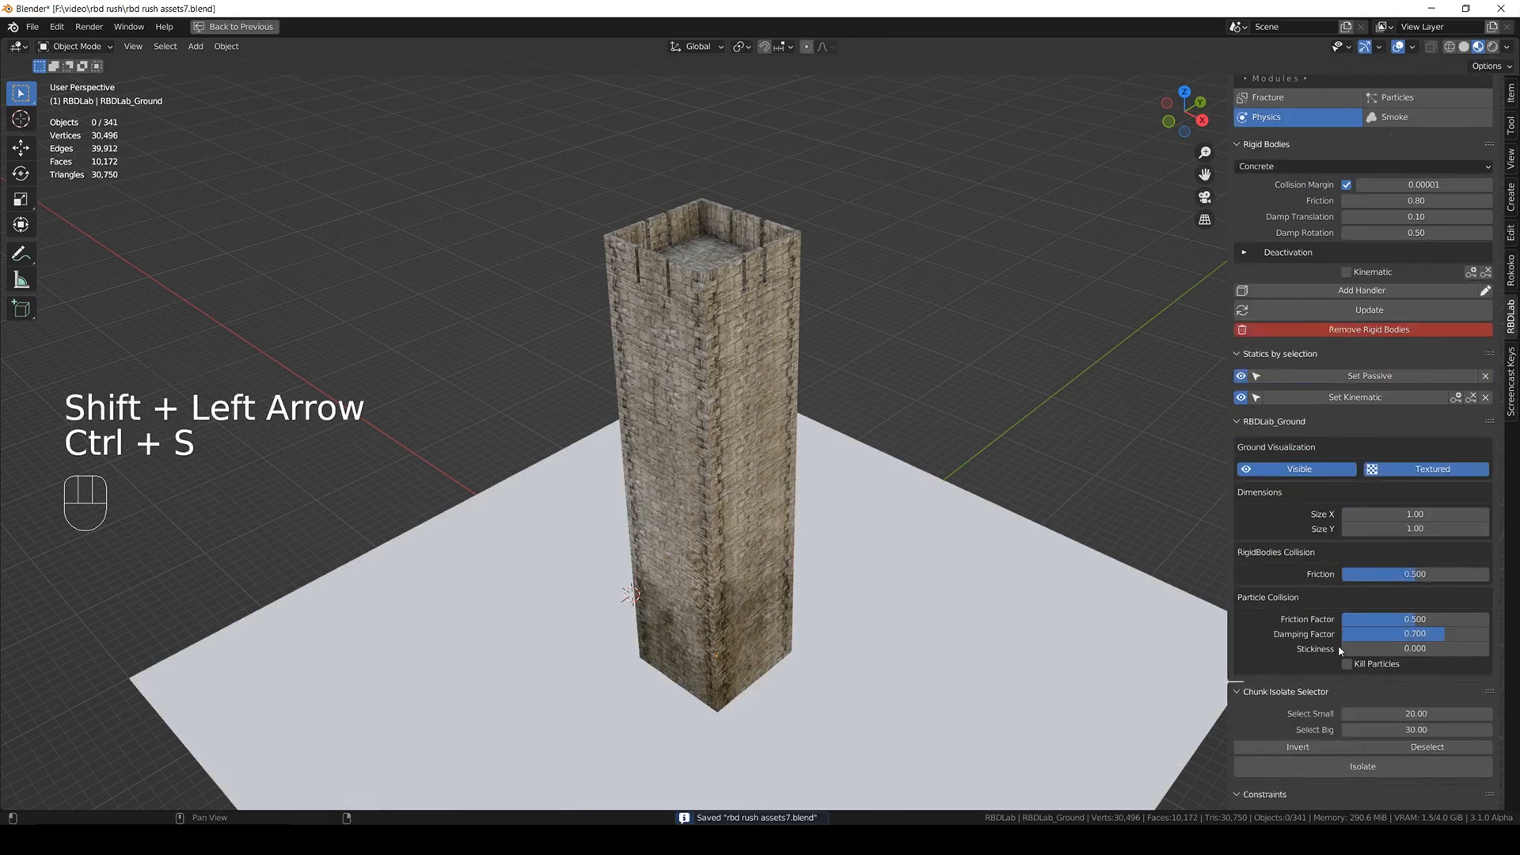
pyautogui.moveTo(1418, 574); pyautogui.dragTo(1460, 574)
pyautogui.moveTo(1474, 633); pyautogui.dragTo(1474, 619)
pyautogui.hotkey('ctrl', 's')
# - Play the simulation briefly to test the tower's collision with the ground, then stop it and select the ground plane
pyautogui.press('space')
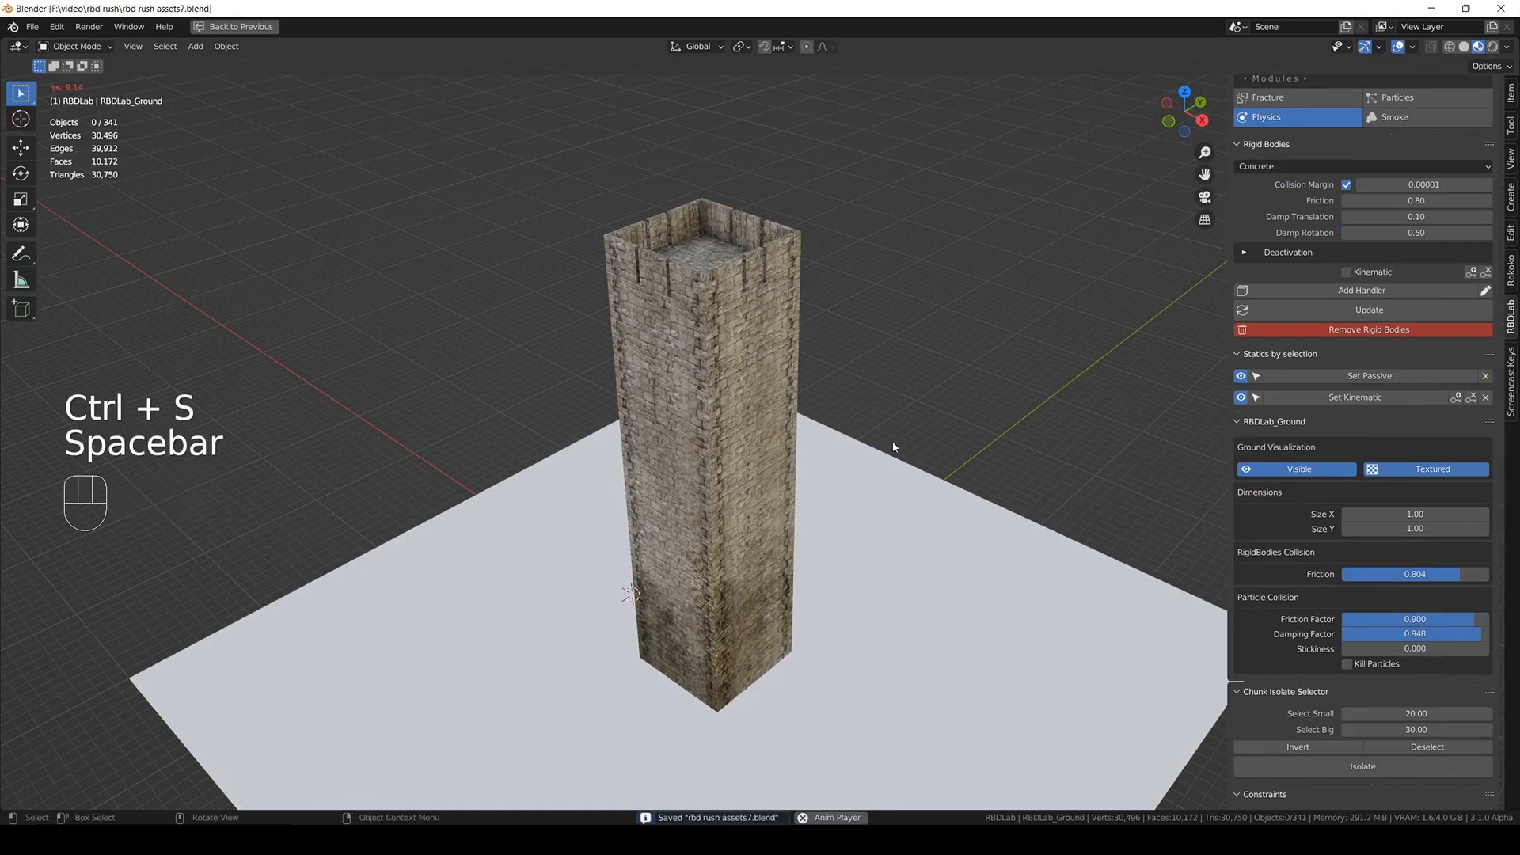
pyautogui.press('space')
pyautogui.click(910, 495)
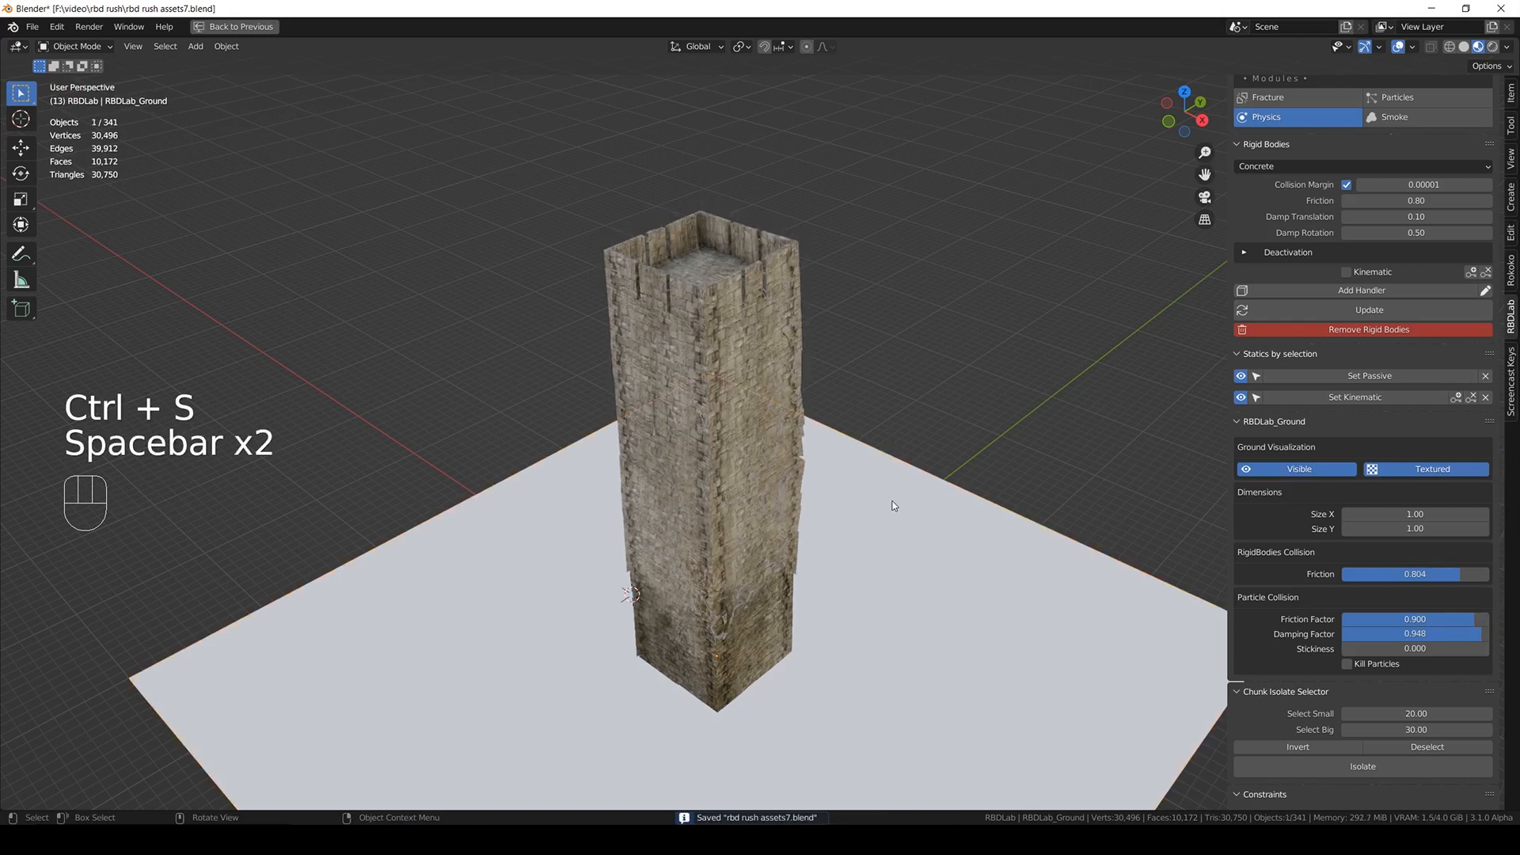
# - Scale up the ground plane, return to the first frame to apply its scale, then hide the ground and save the file
pyautogui.press('s')
pyautogui.click(1005, 428)
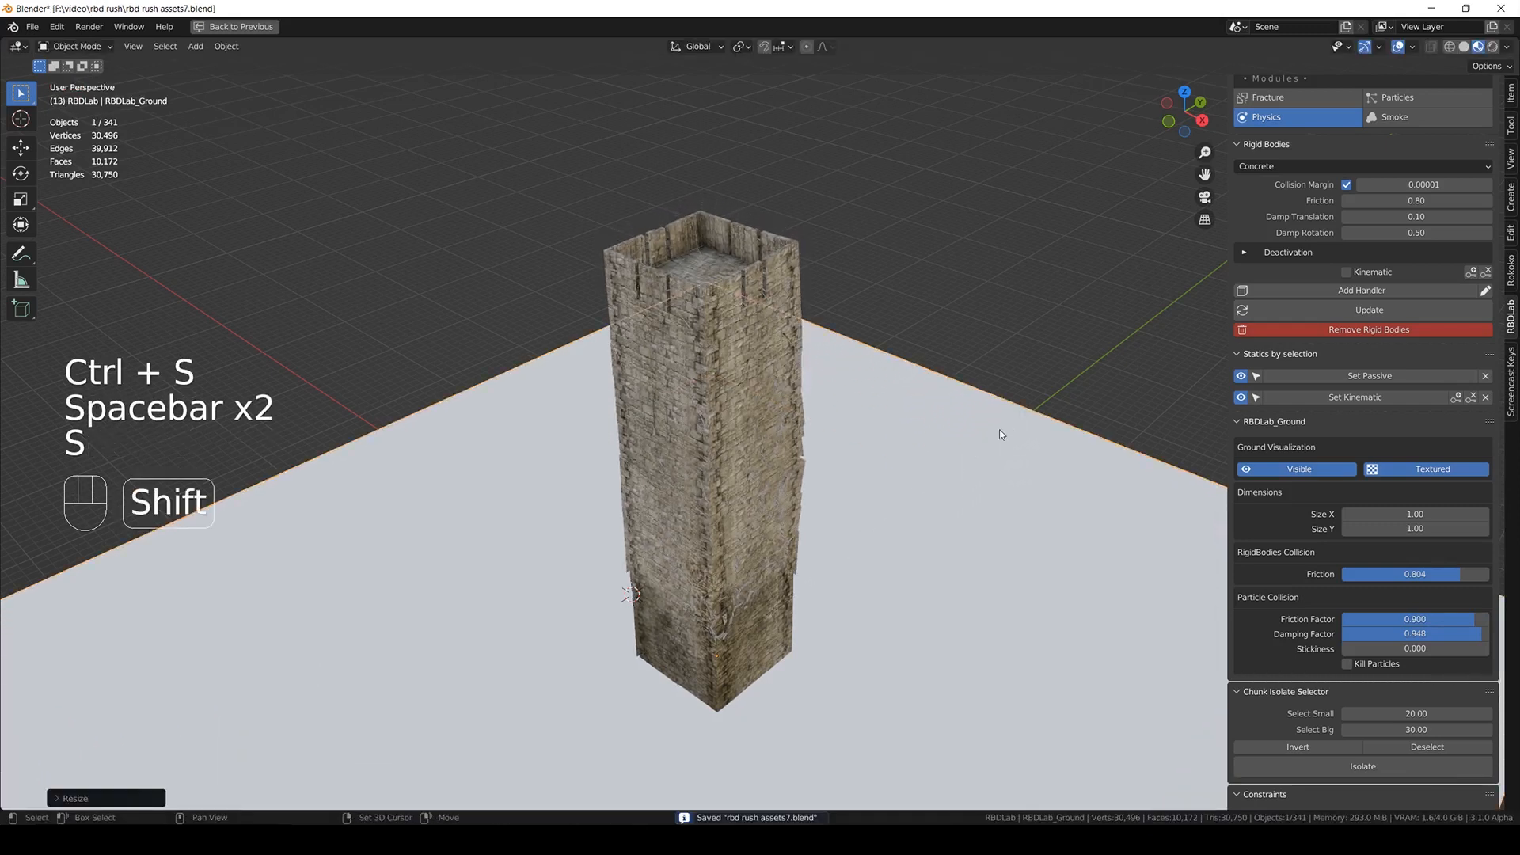
pyautogui.hotkey('shift', 'Left')
pyautogui.hotkey('ctrl', 'a')
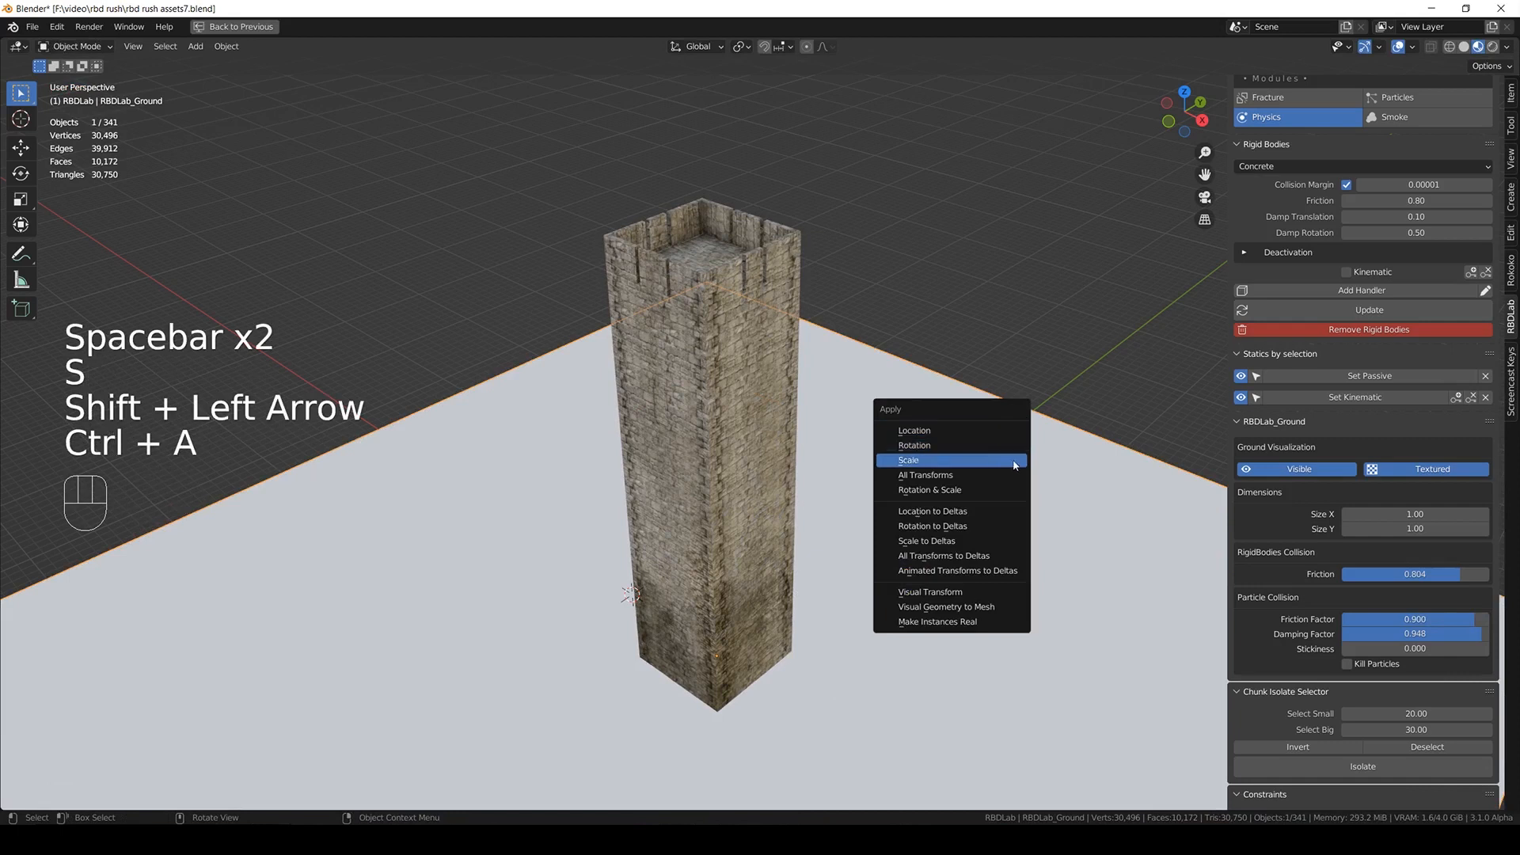
pyautogui.click(1013, 462)
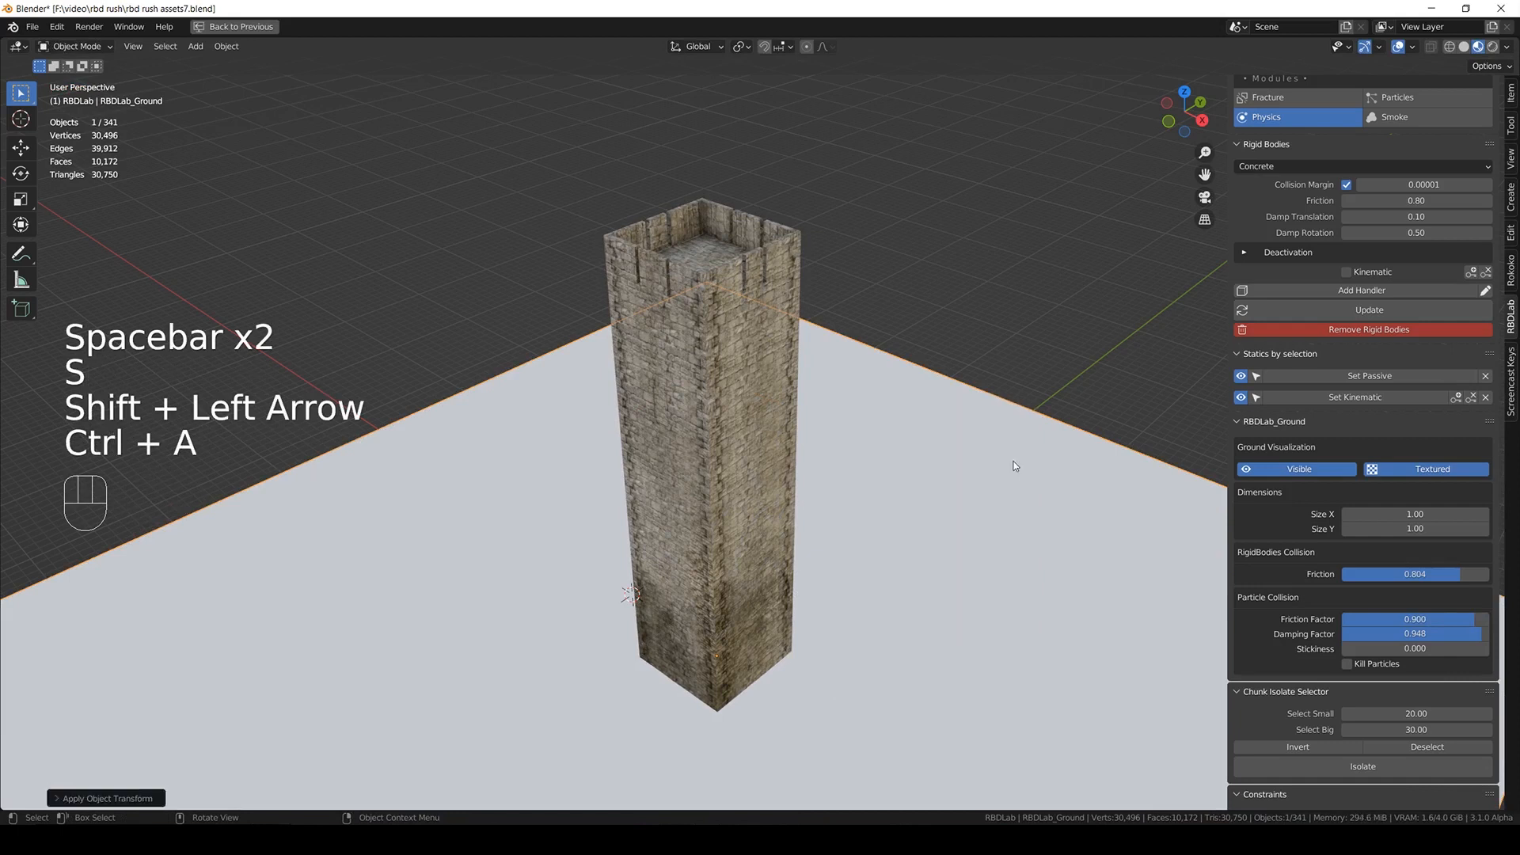
pyautogui.click(1300, 468)
pyautogui.hotkey('ctrl', 's')
# - Play the simulation to test the tower's collapse onto the enlarged, hidden ground, then stop it
pyautogui.press('space')
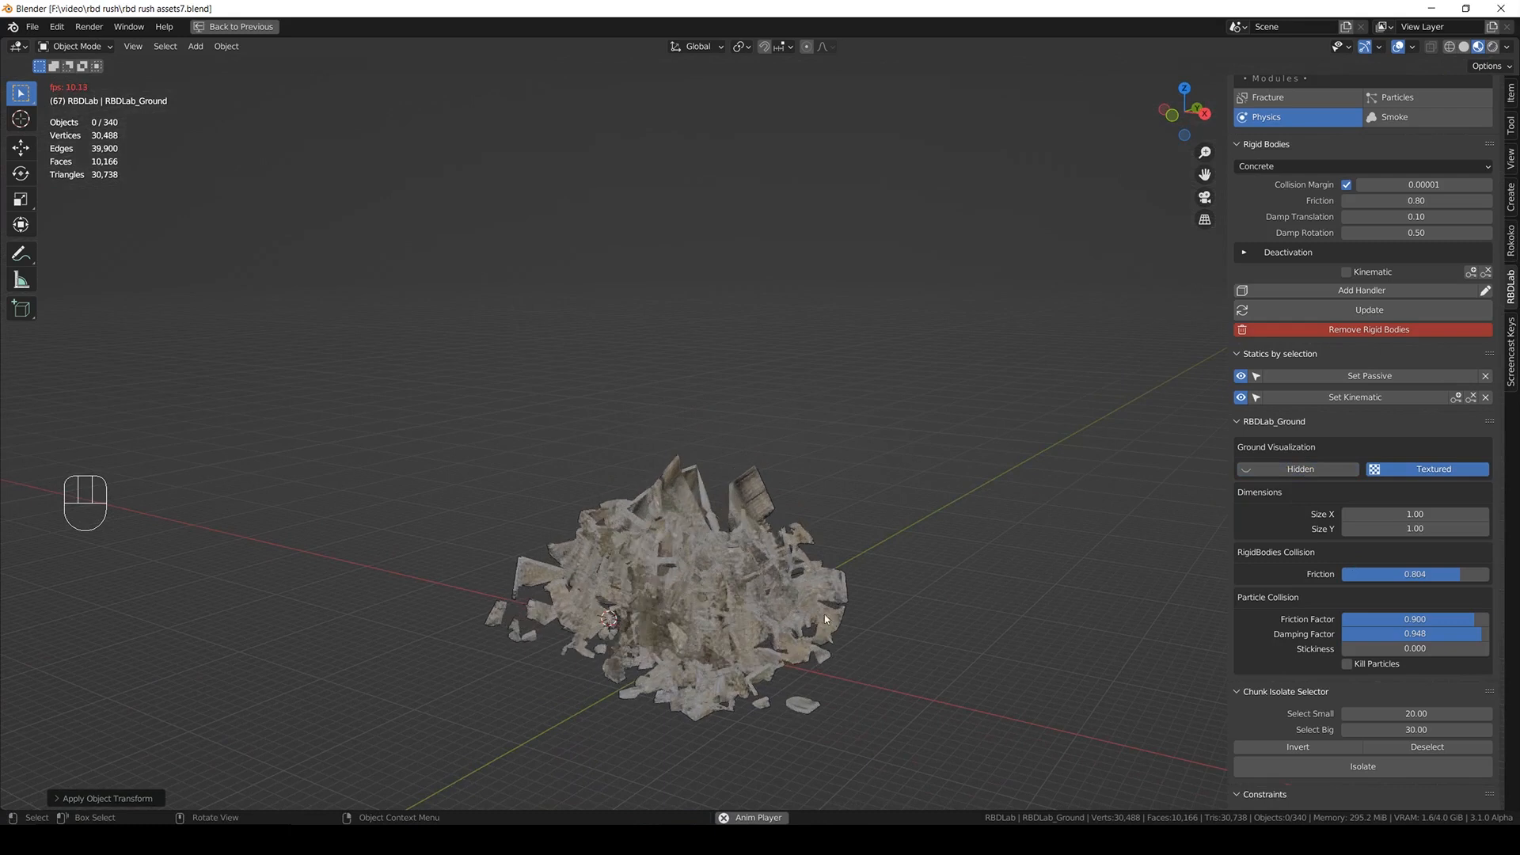
pyautogui.moveTo(824, 630); pyautogui.dragTo(763, 587, button='middle')
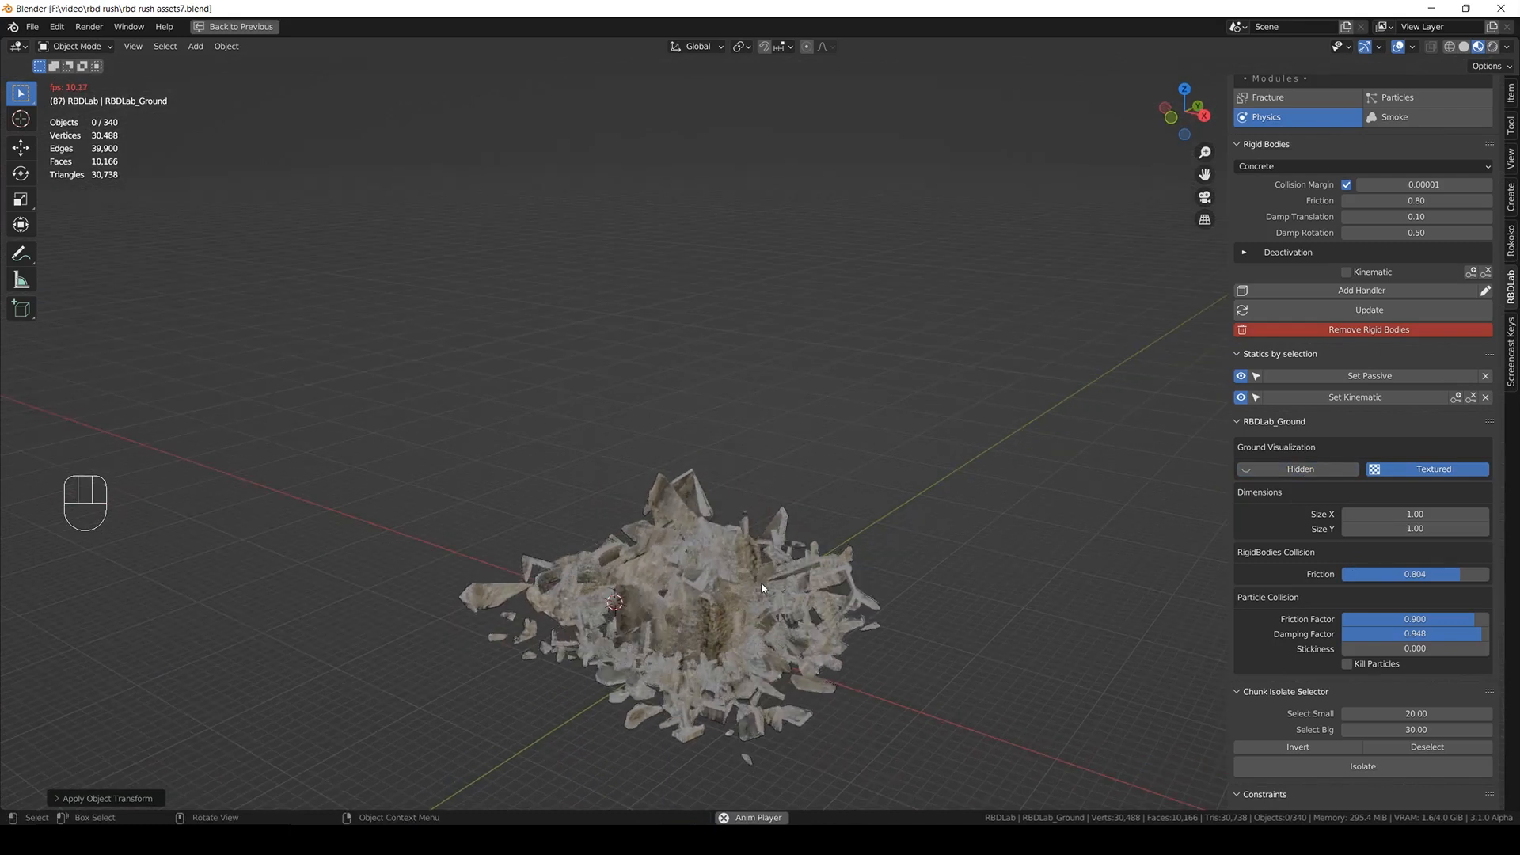
pyautogui.press('space')
pyautogui.hotkey('shift', 'Left')
pyautogui.press('space')
pyautogui.press('space')
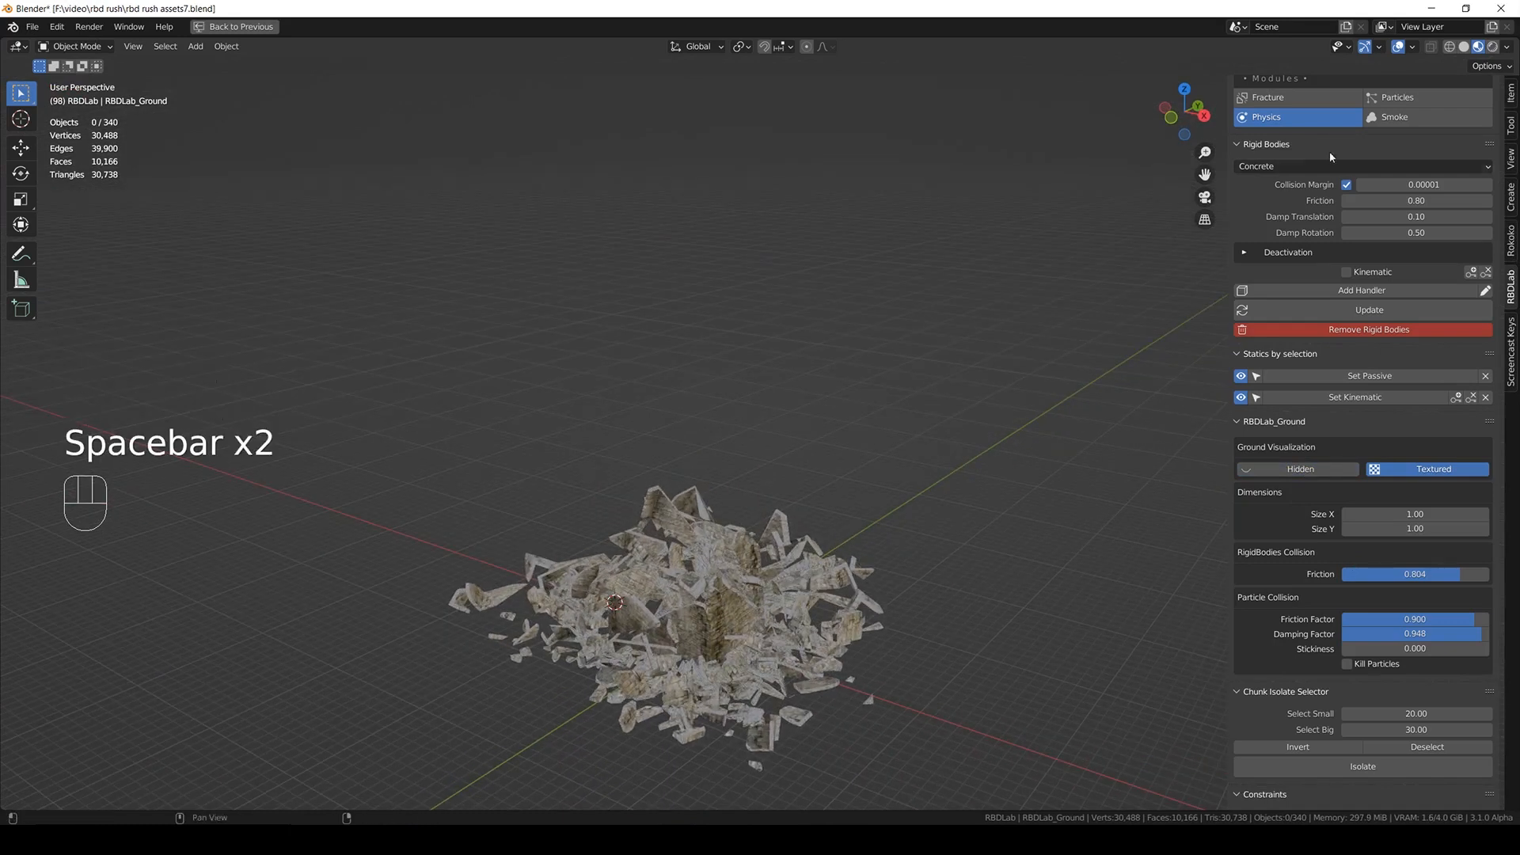
# - Restore the full workspace layout, save the file, and preview the rubble in rendered shading within a render region around it
pyautogui.hotkey('ctrl', 'space')
pyautogui.hotkey('ctrl', 's')
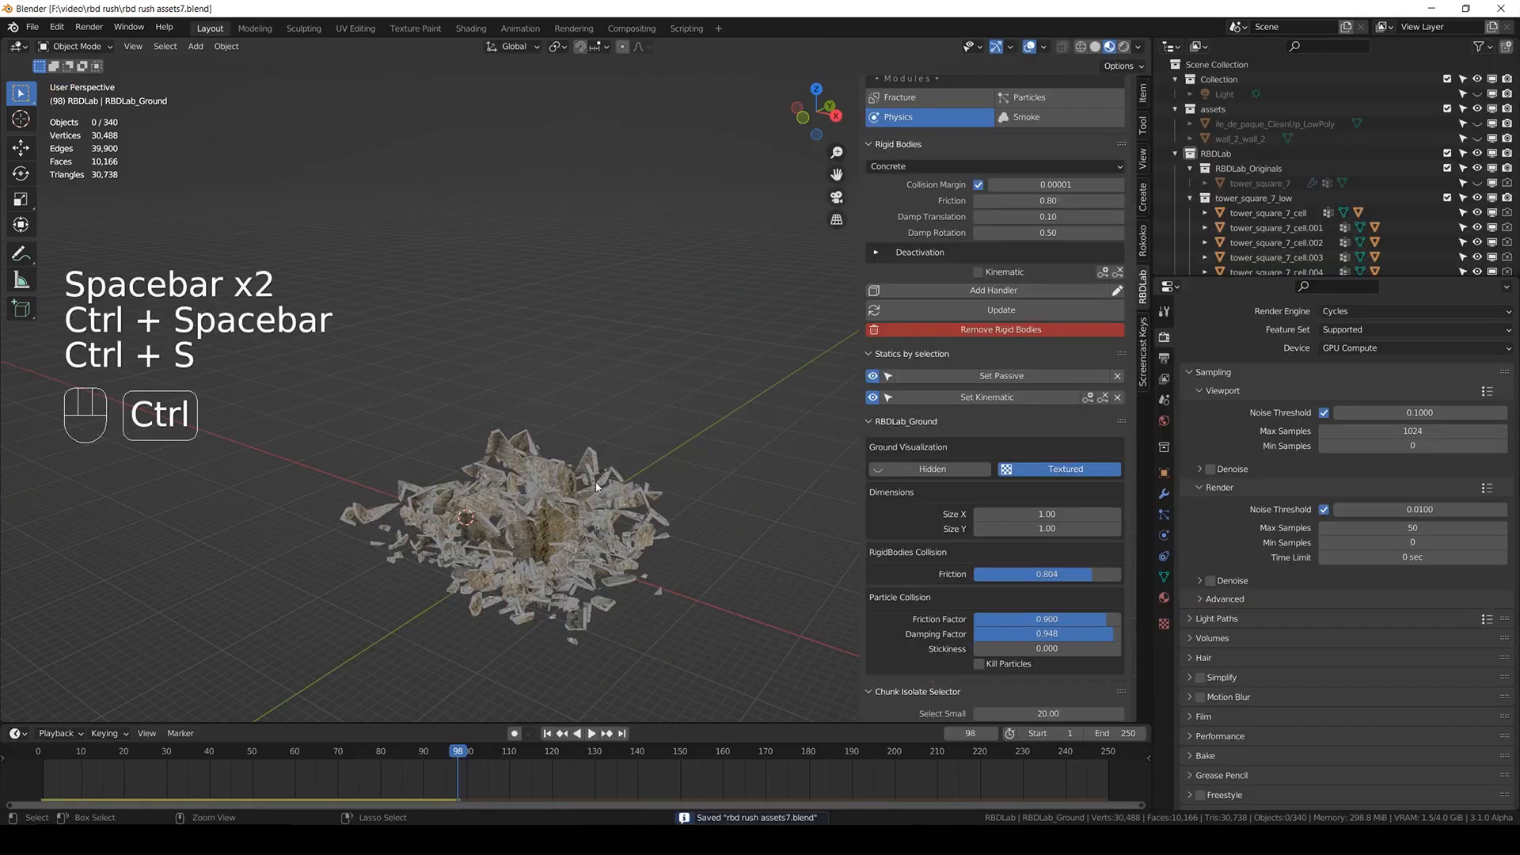
pyautogui.hotkey('ctrl', 'b')
pyautogui.moveTo(691, 403); pyautogui.dragTo(292, 679)
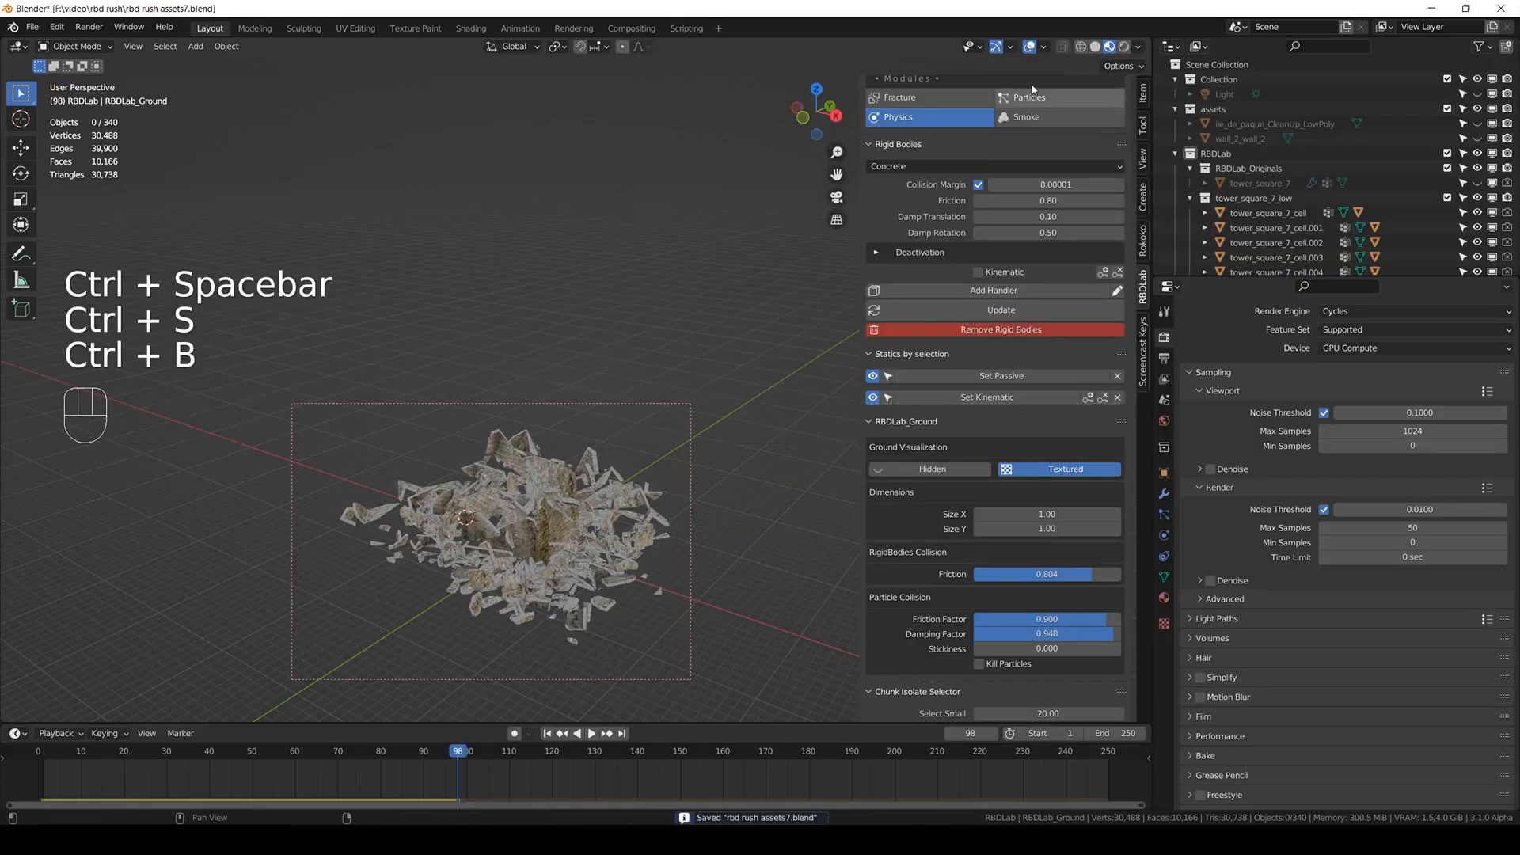
pyautogui.click(1124, 46)
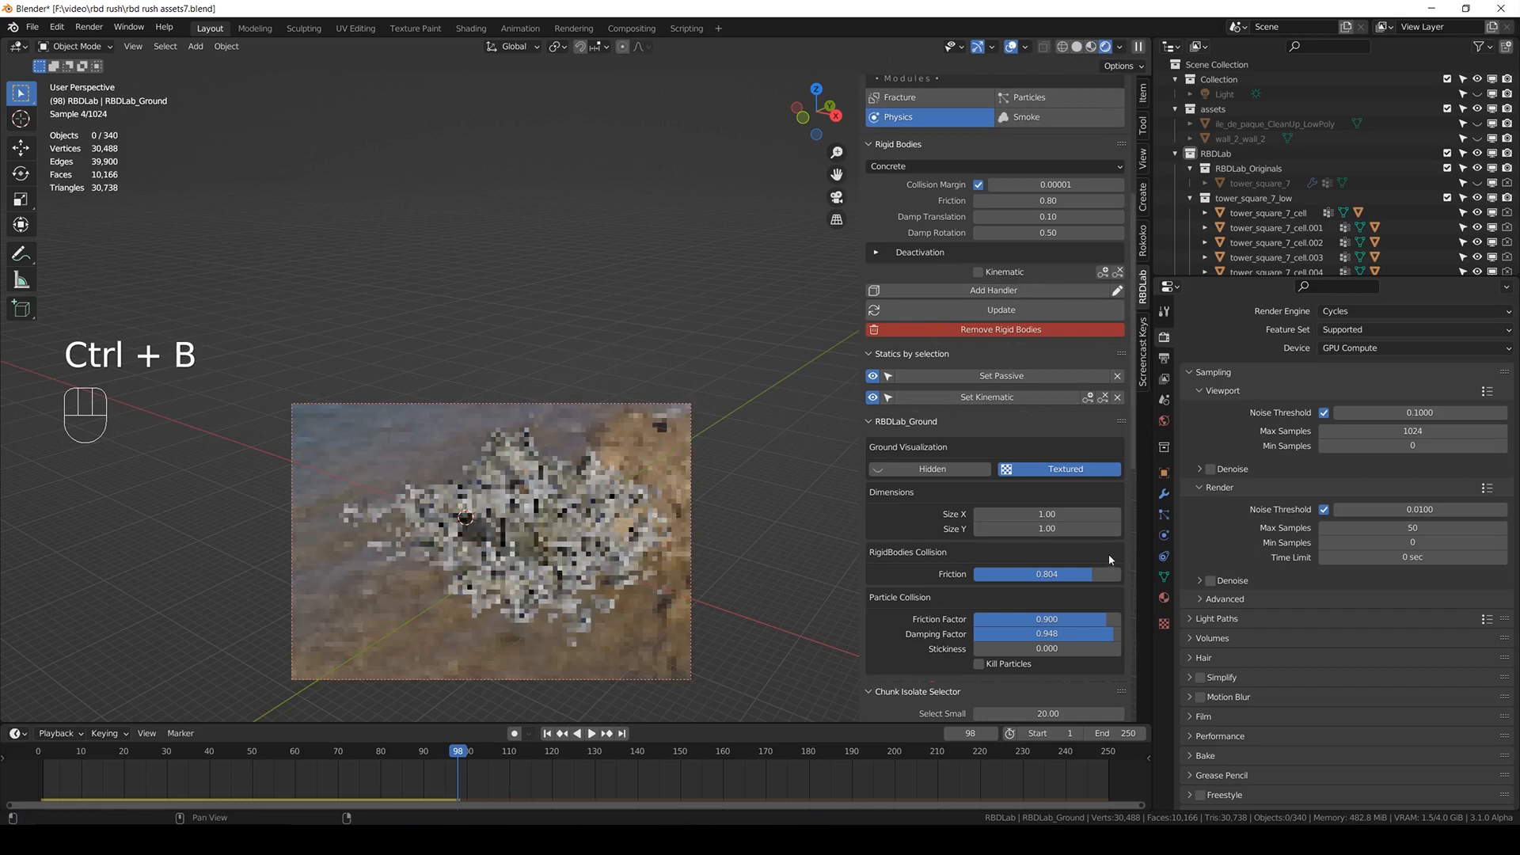
# - Enable the Transparent option under Film in the render settings
pyautogui.click(1203, 717)
pyautogui.scroll(-4, 1197, 717)
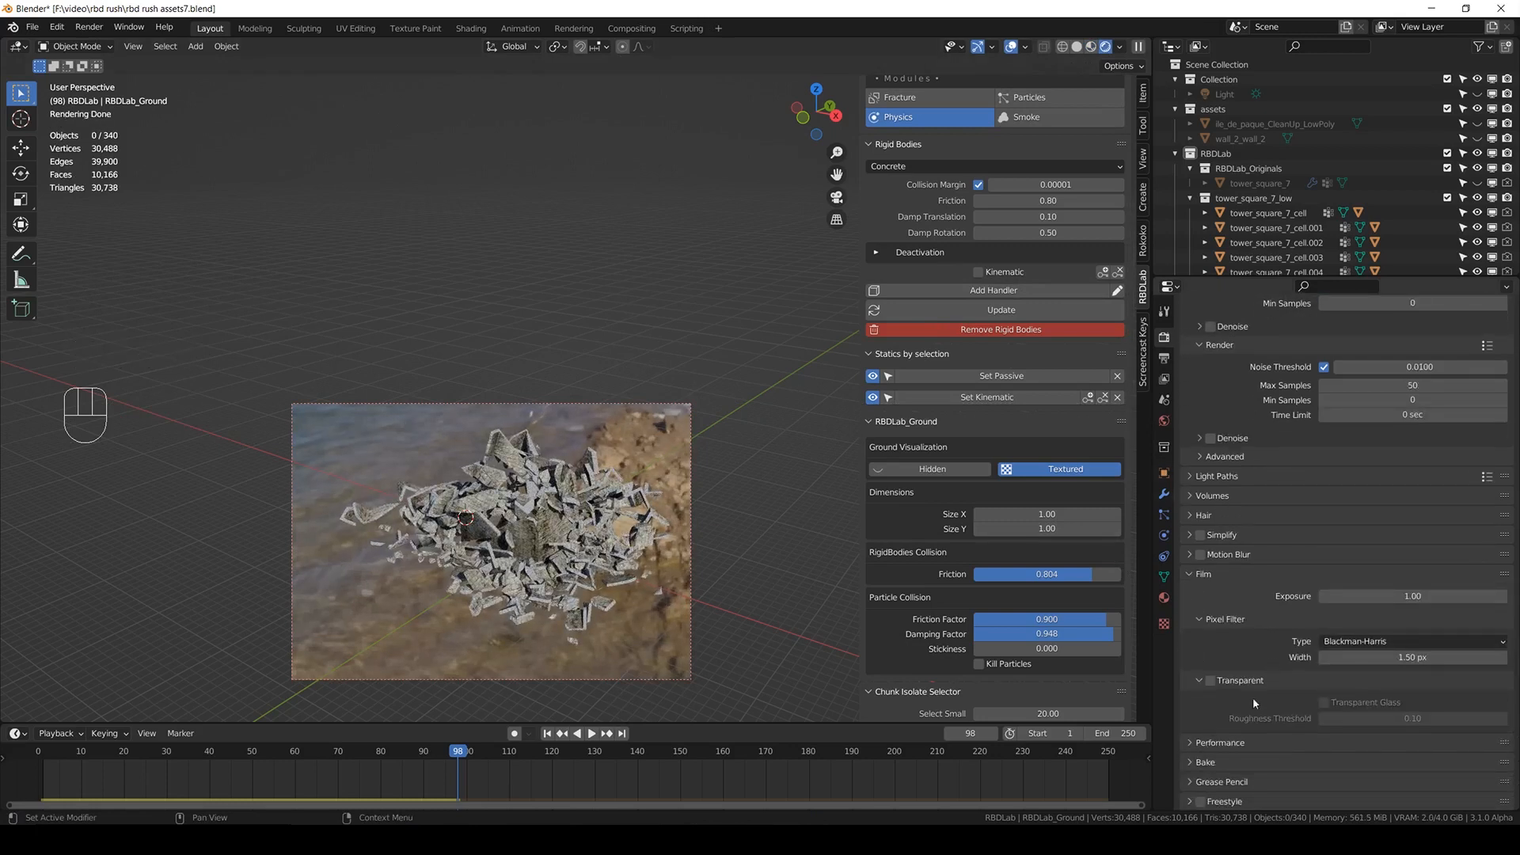
pyautogui.click(1211, 682)
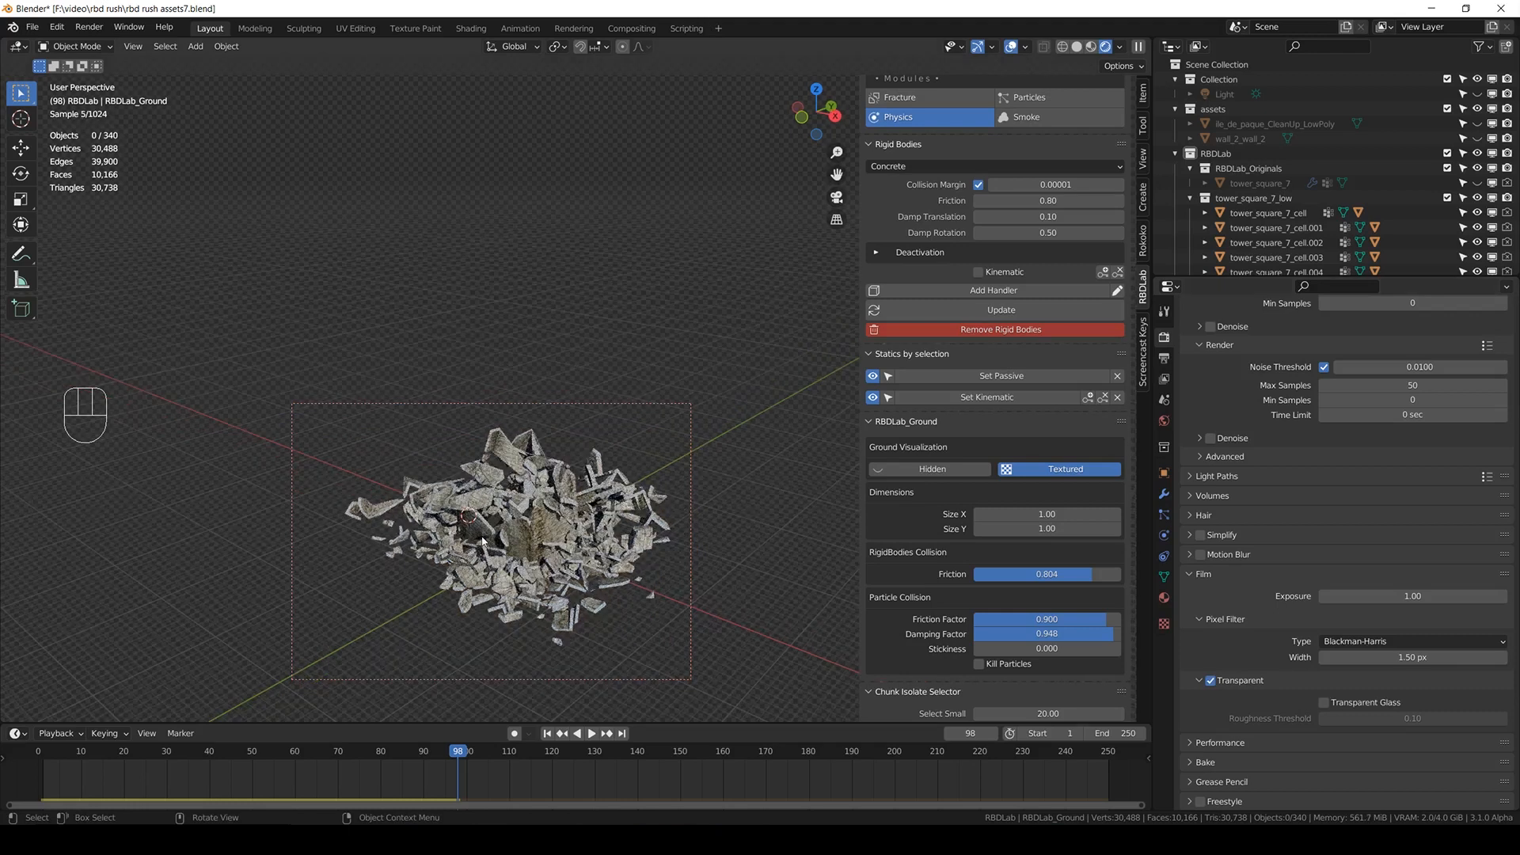
# - Switch the viewport to solid shading, clear the render region and save the file
pyautogui.click(1079, 46)
pyautogui.hotkey('ctrl', 's')
pyautogui.hotkey('ctrl', 'alt', 'b')
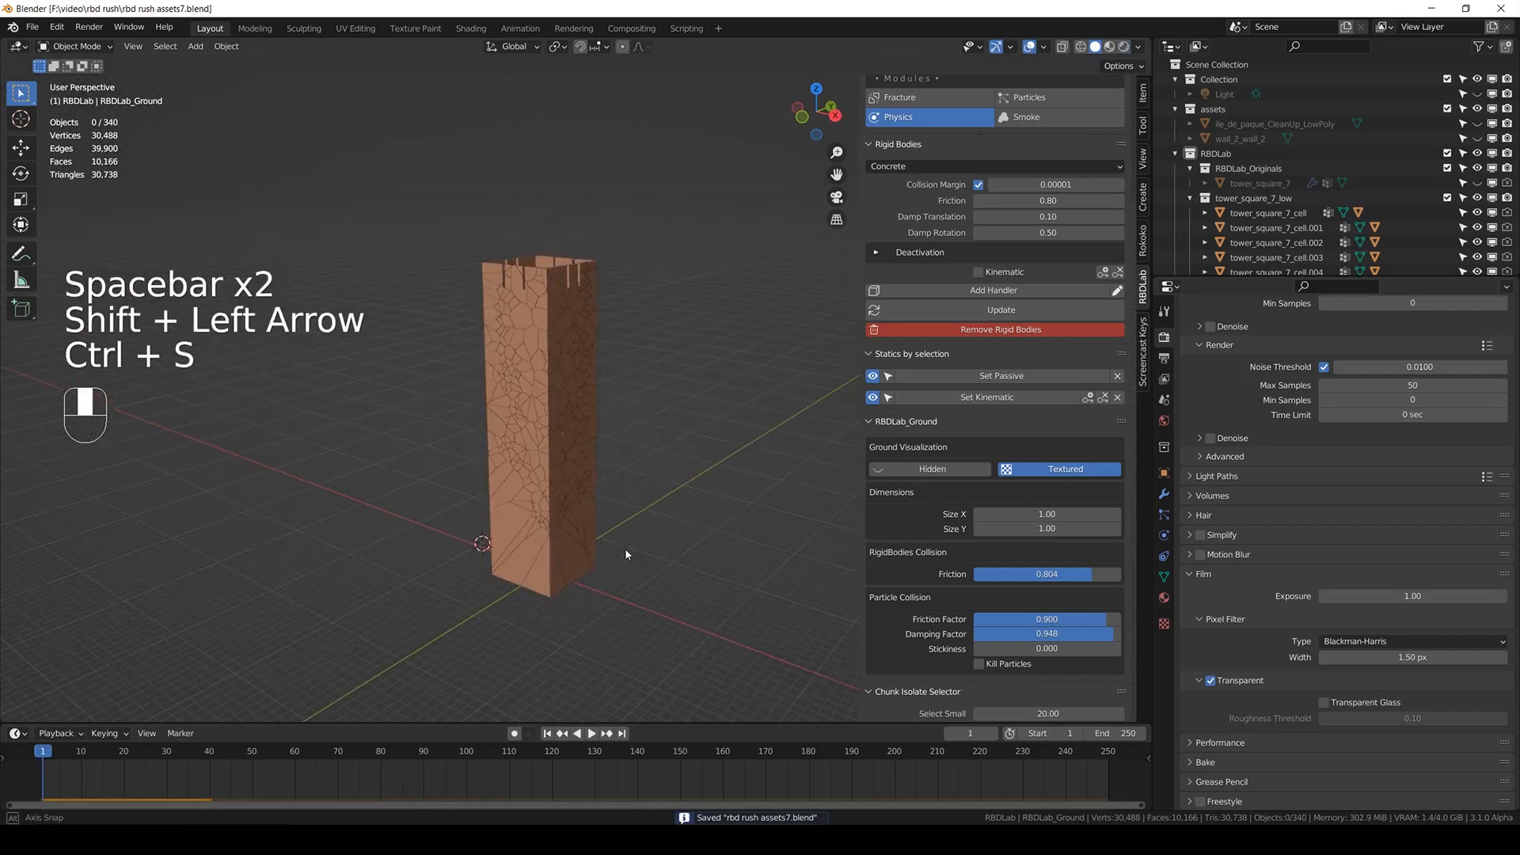
# - Set the Glue Strength to 1500 for breakable Fixed constraints and add the glue constraint to the tower chunks
pyautogui.moveTo(626, 549); pyautogui.dragTo(601, 515, button='middle')
pyautogui.scroll(2, 615, 529)
pyautogui.scroll(-10, 904, 448)
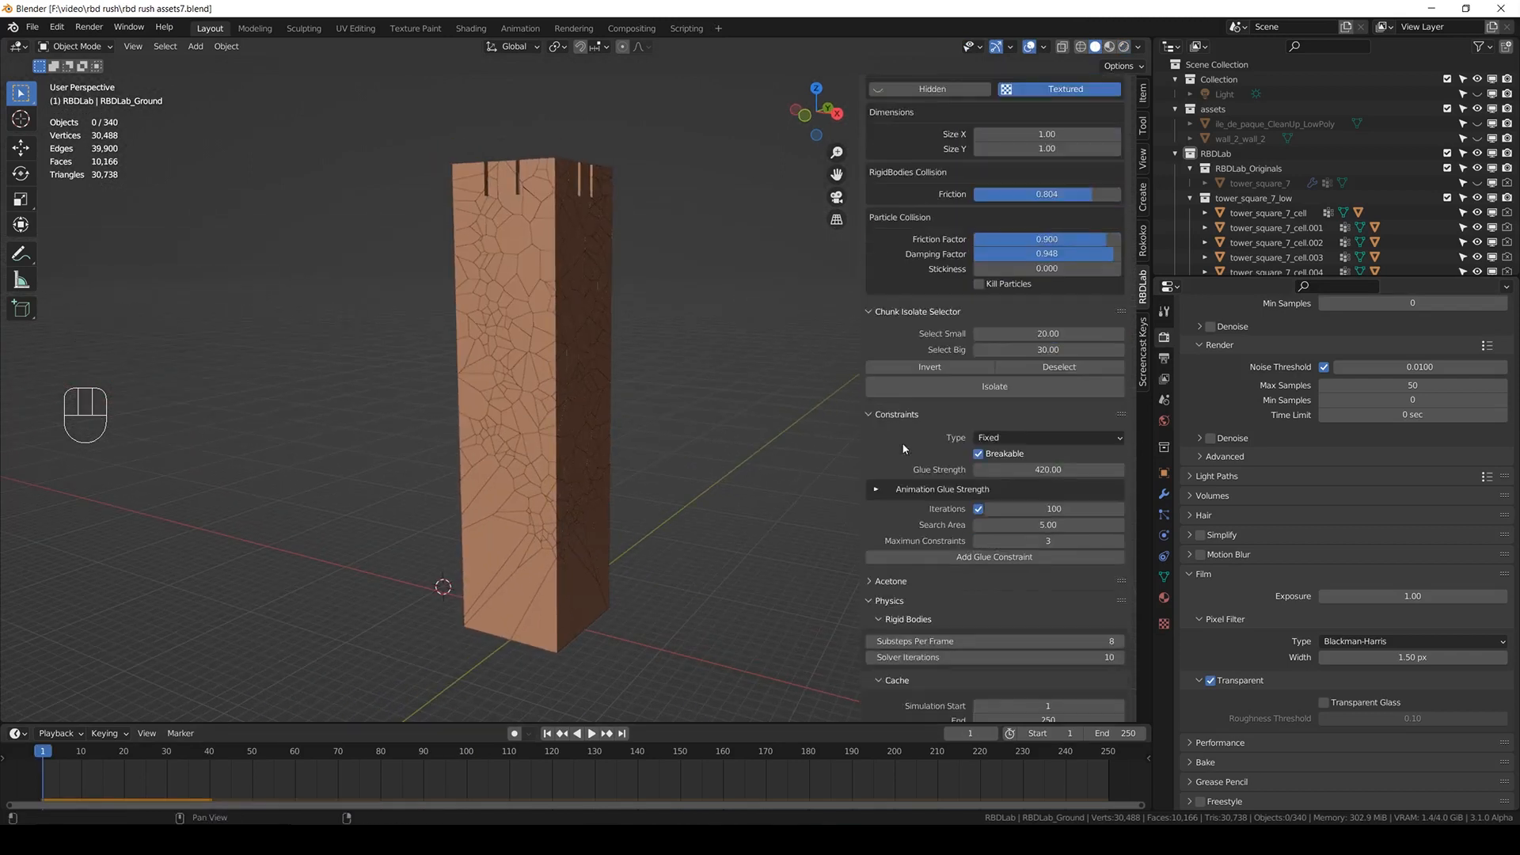
pyautogui.click(1078, 473)
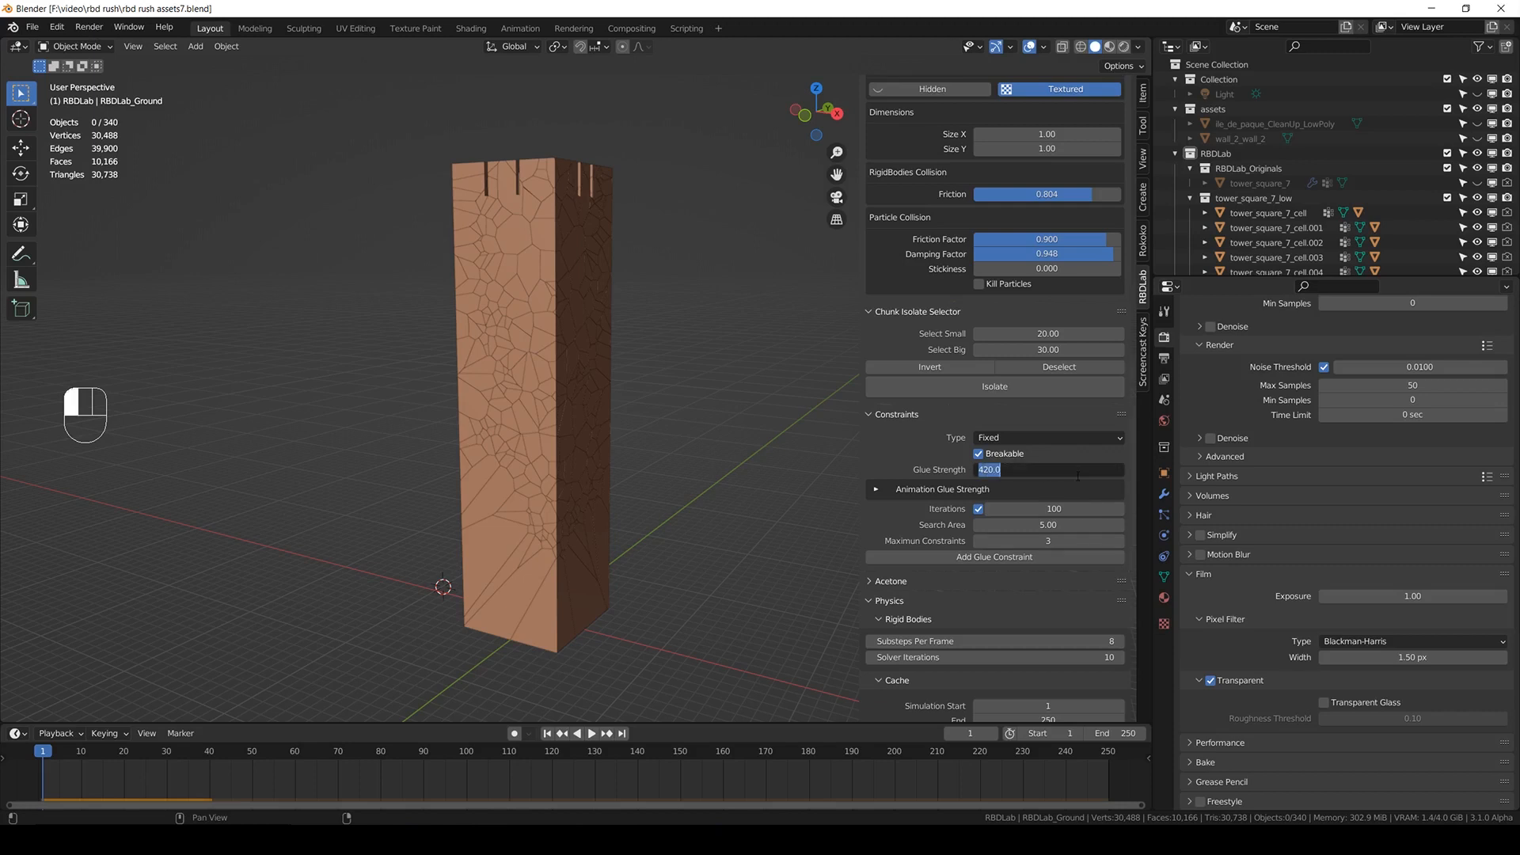
pyautogui.write('1500')
pyautogui.press('Return')
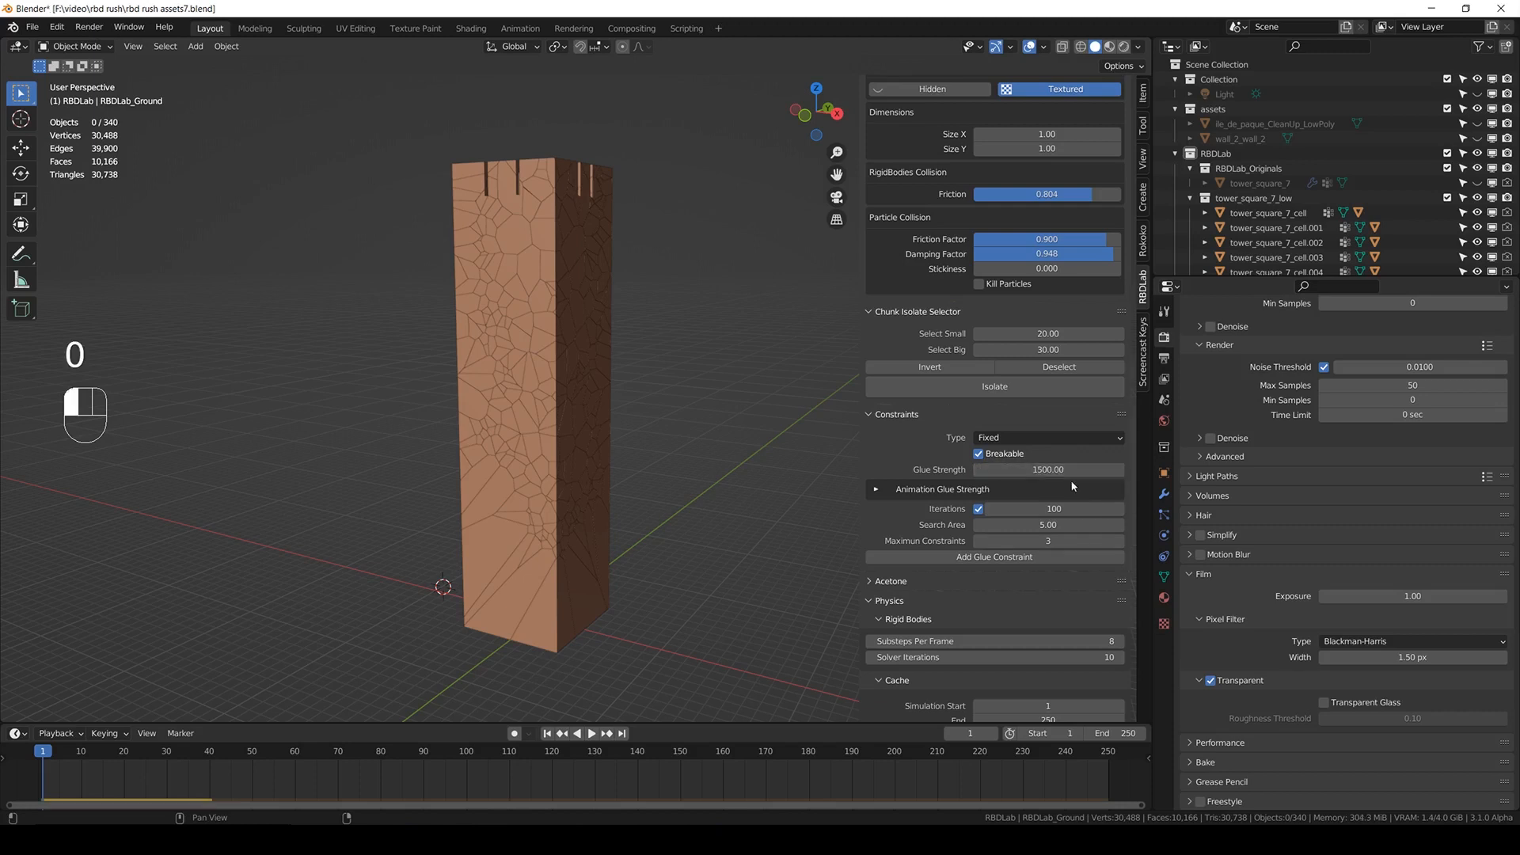
pyautogui.hotkey('ctrl', 's')
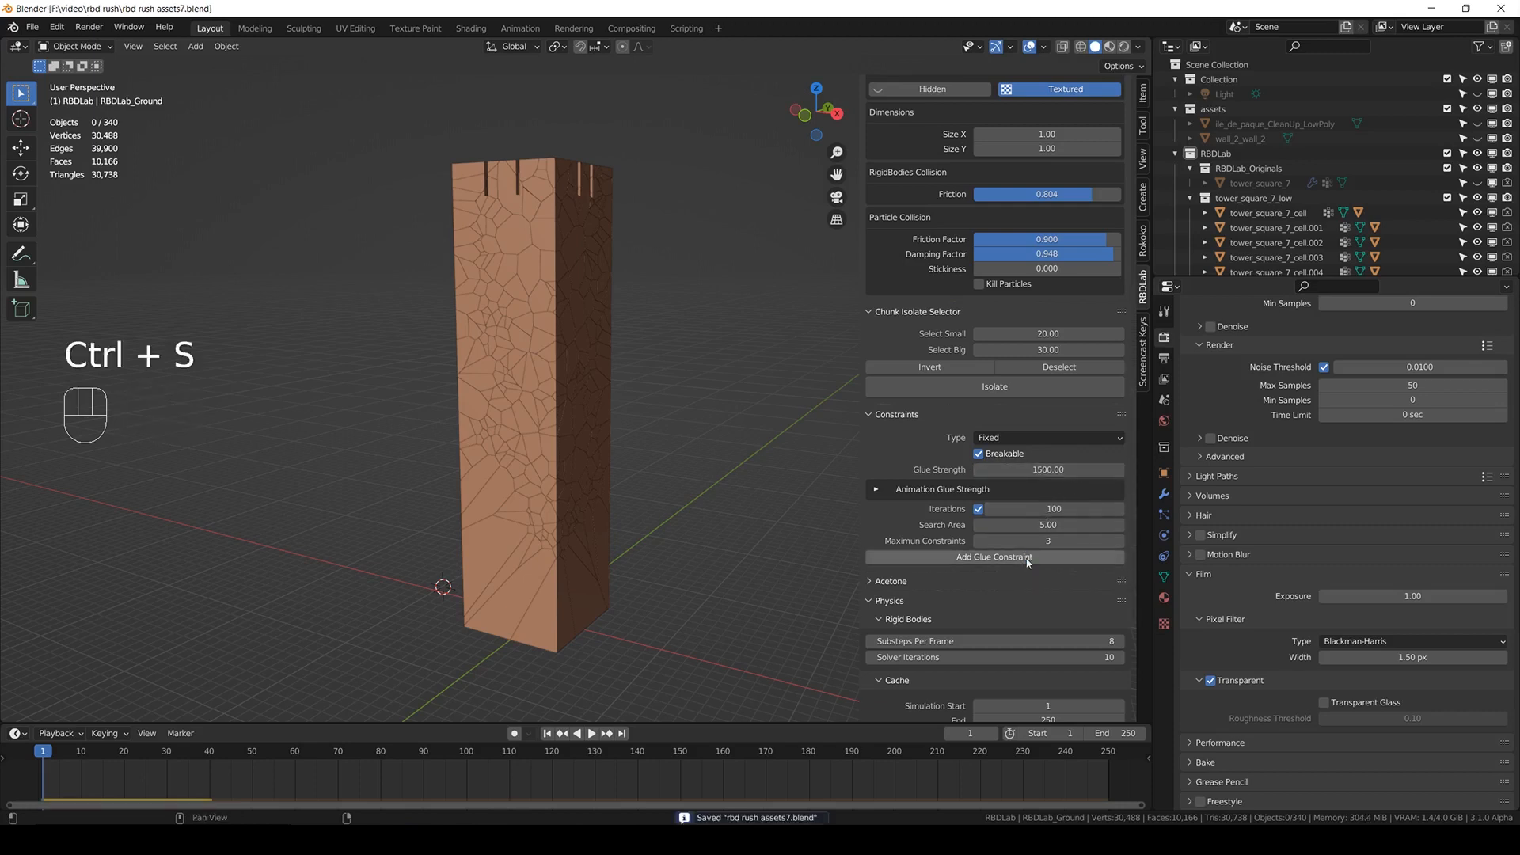
pyautogui.click(1027, 558)
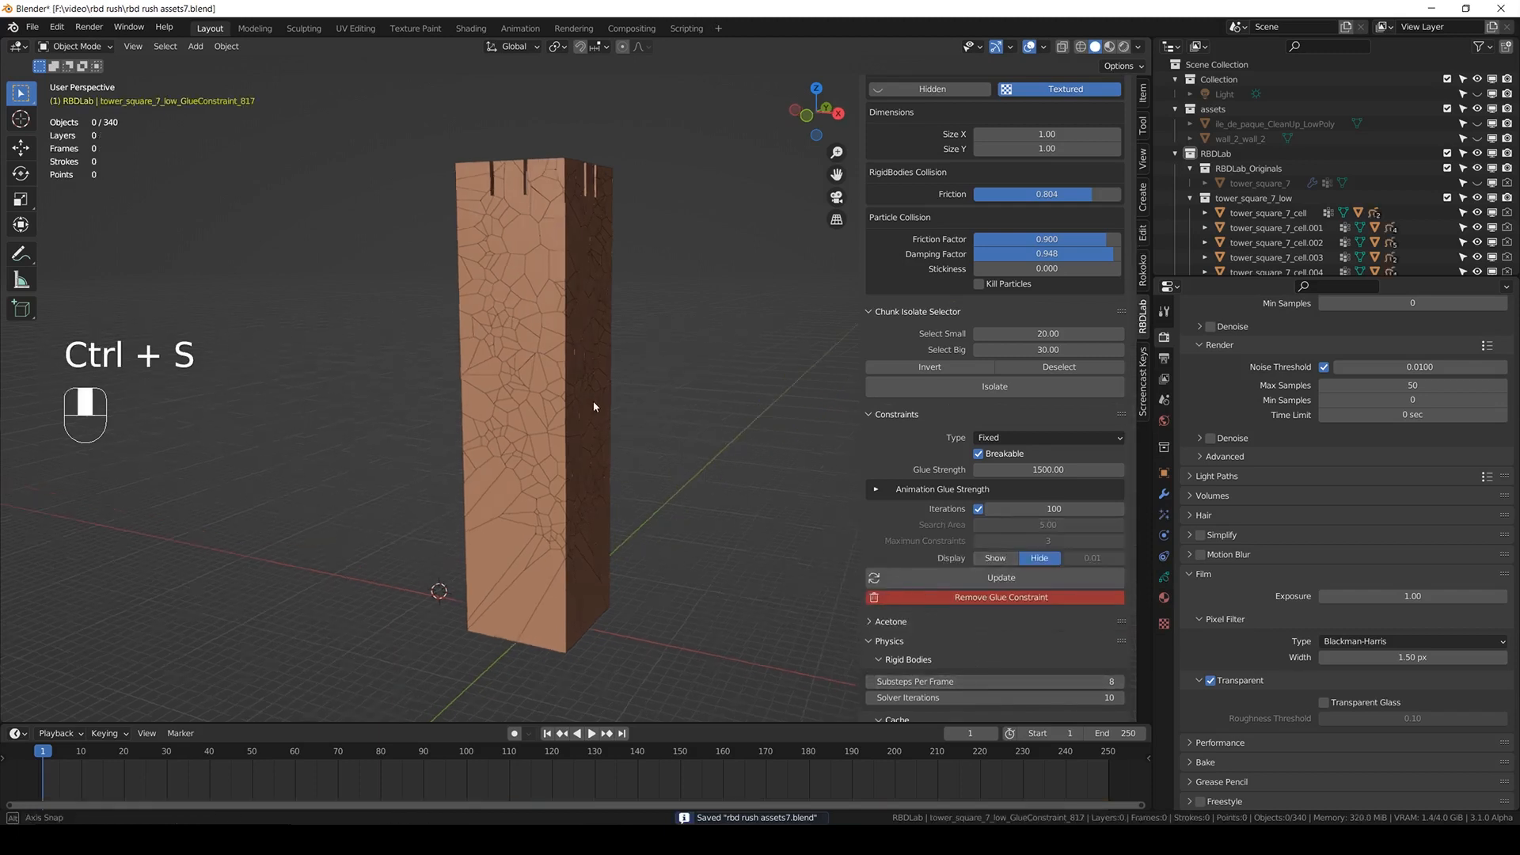
# - Play the simulation briefly to check how the glued tower breaks, then return to frame 0
pyautogui.press('space')
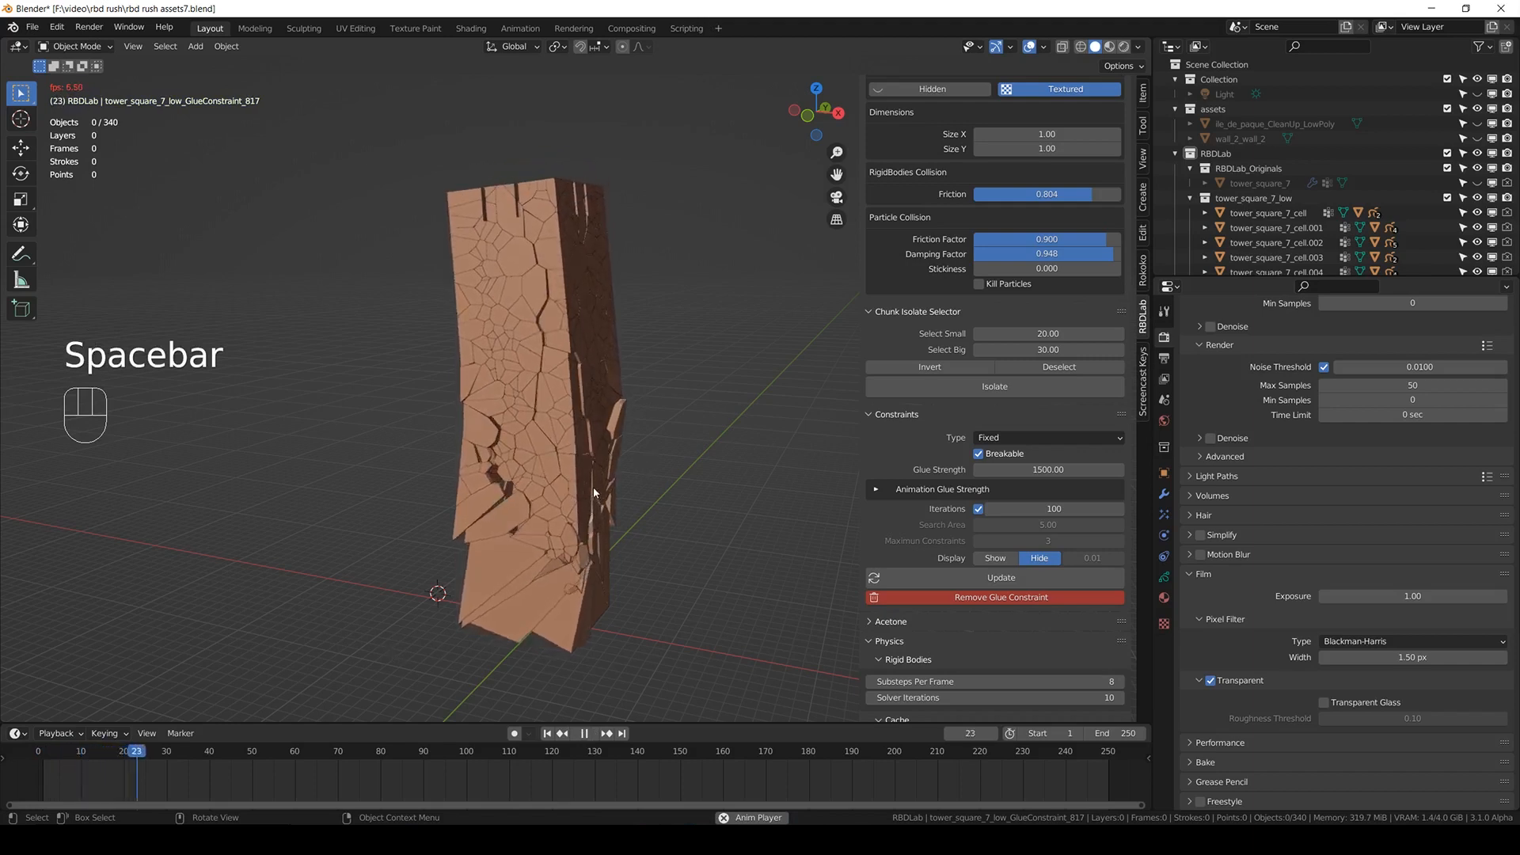
pyautogui.press('space')
pyautogui.click(38, 750)
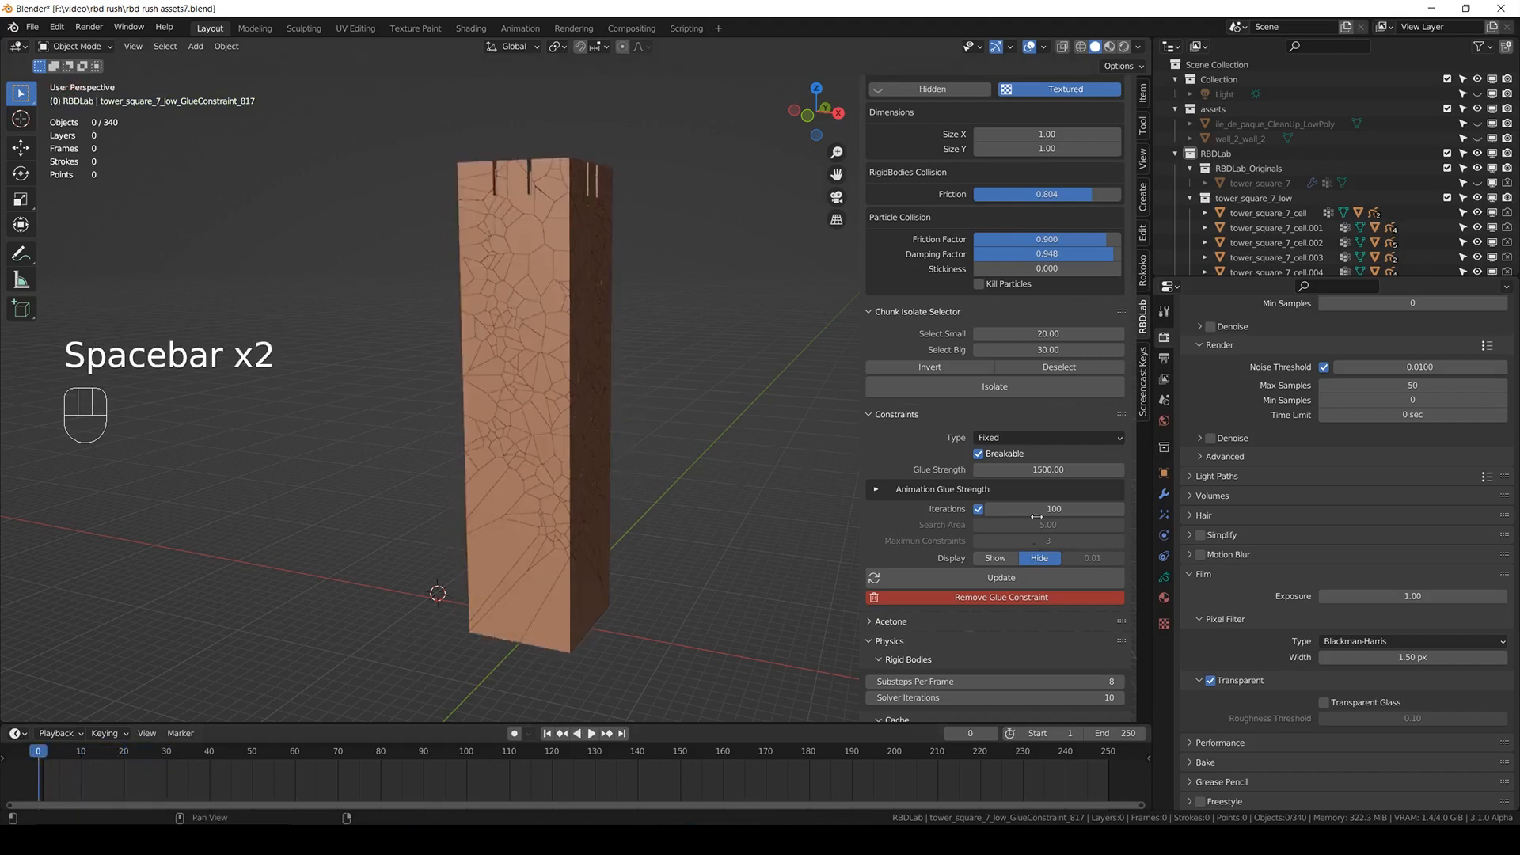
# - Set the Glue Strength to 8000 and update the glue constraints
pyautogui.click(1059, 468)
pyautogui.write('8000')
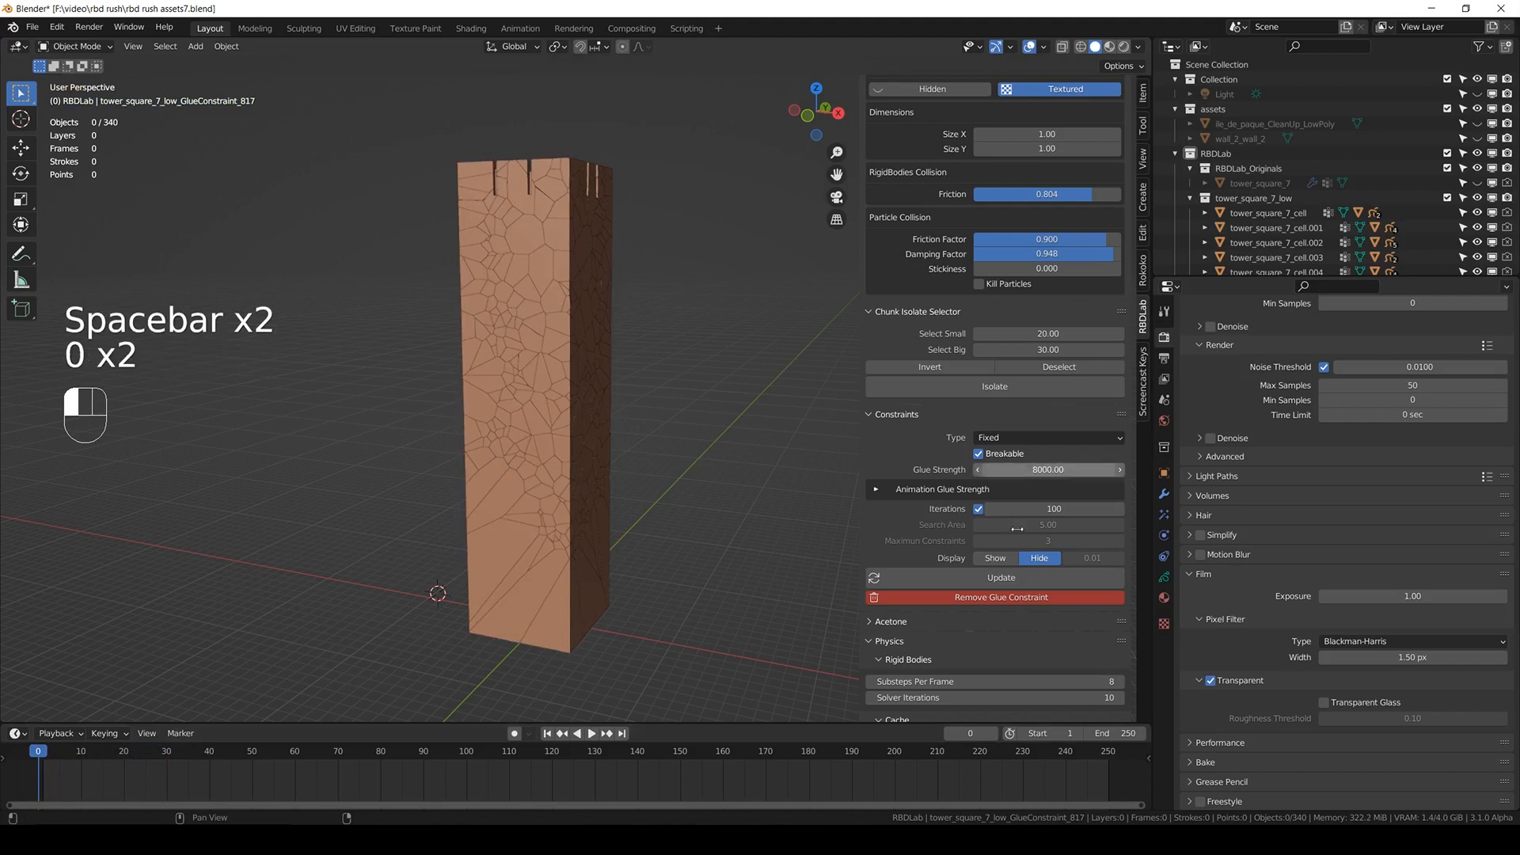
pyautogui.click(978, 581)
# - Play the simulation to test the stronger glue, then return to frame 0 and save the file
pyautogui.press('space')
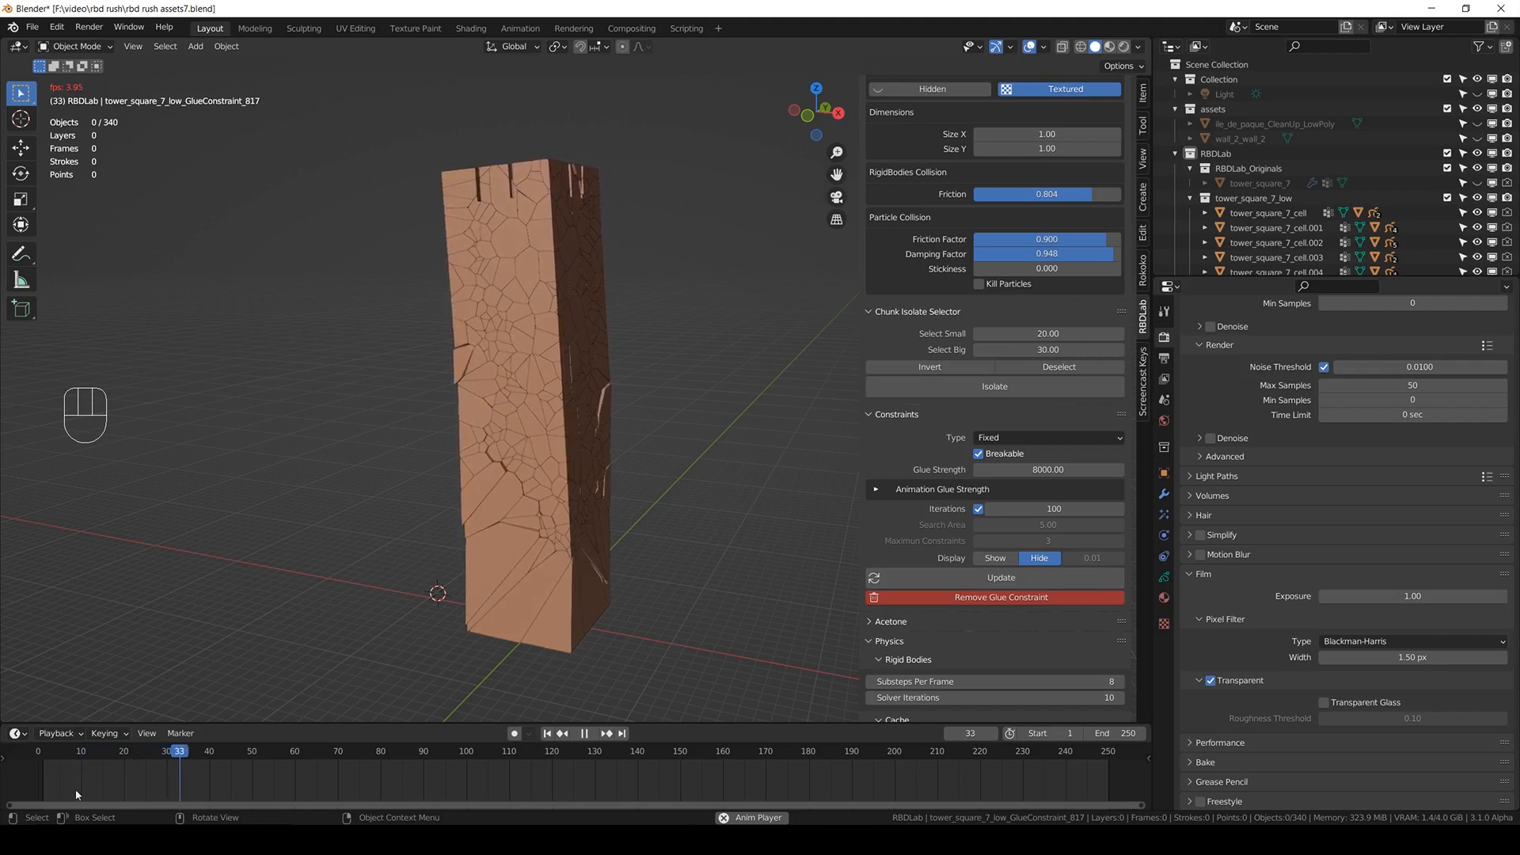
pyautogui.press('space')
pyautogui.click(37, 751)
pyautogui.hotkey('ctrl', 's')
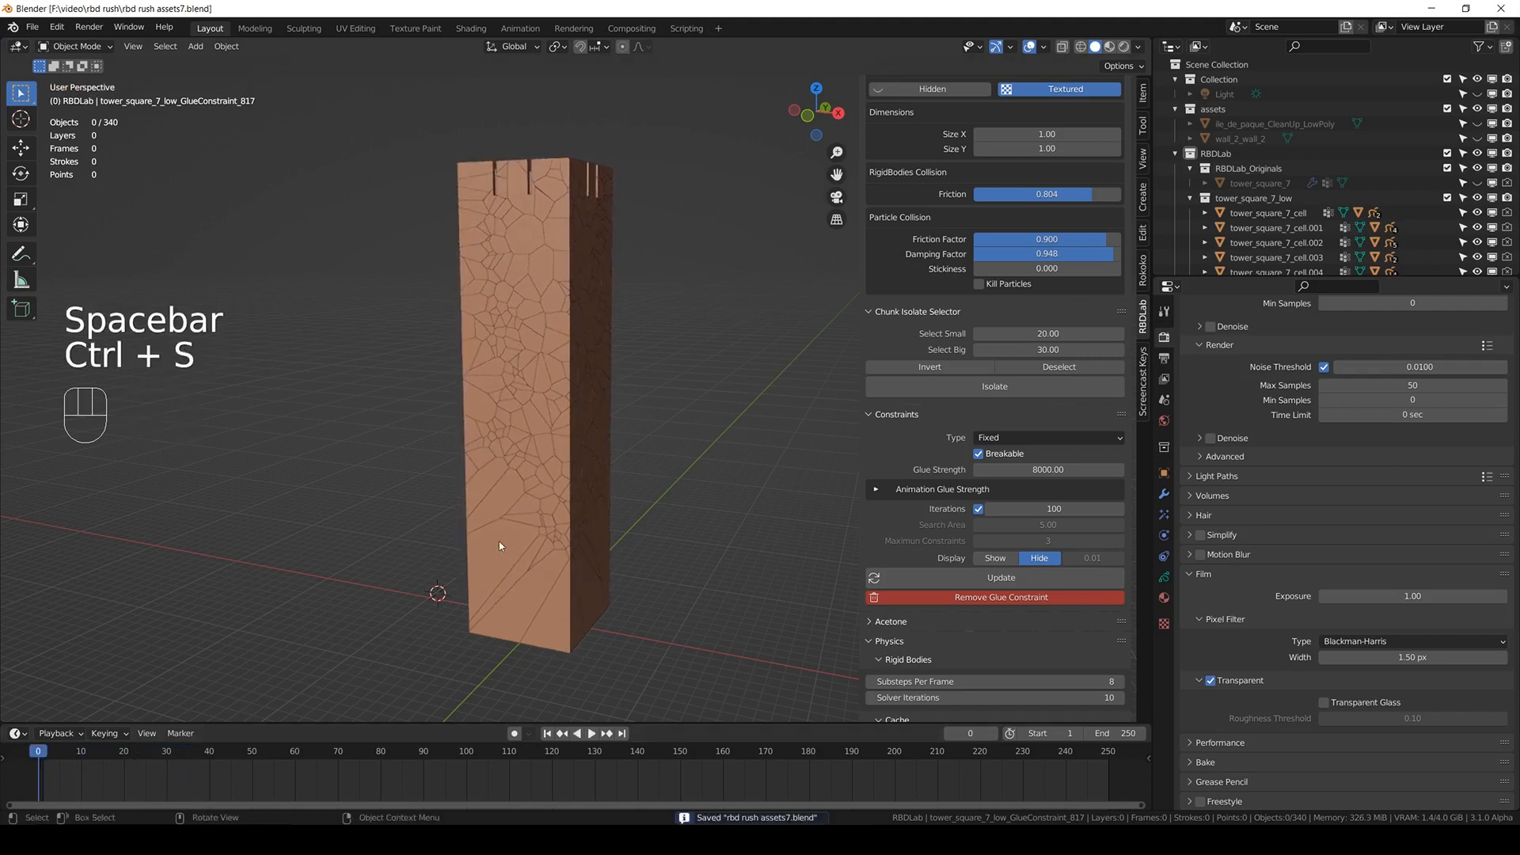
# - Maximize the viewport, select the tower's largest chunks with a Select Big value of 126.12, and save the file
pyautogui.moveTo(499, 540); pyautogui.dragTo(483, 525, button='middle')
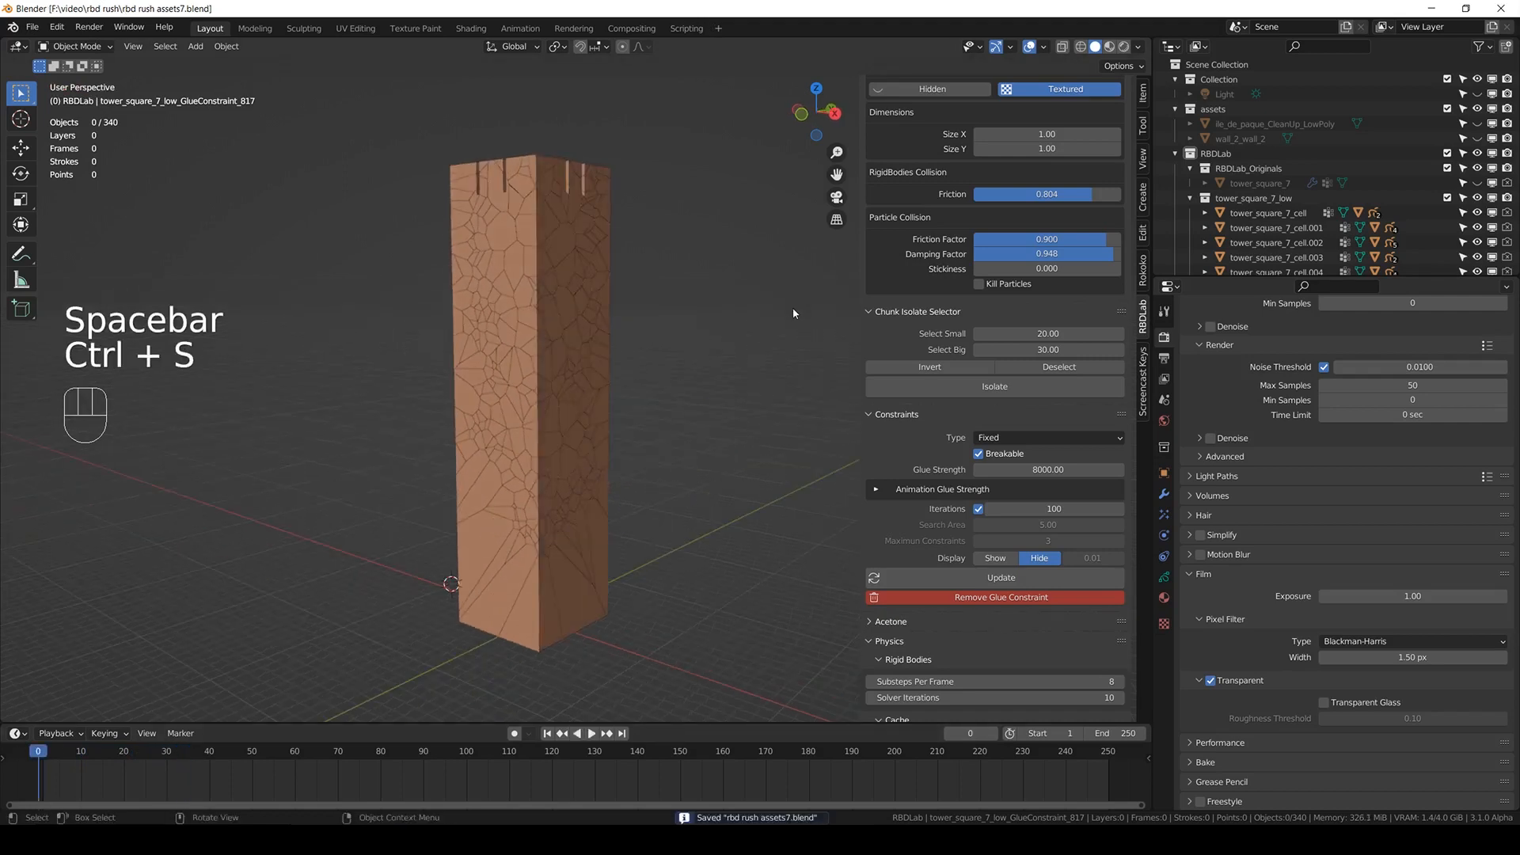
pyautogui.moveTo(1048, 349); pyautogui.dragTo(1108, 349)
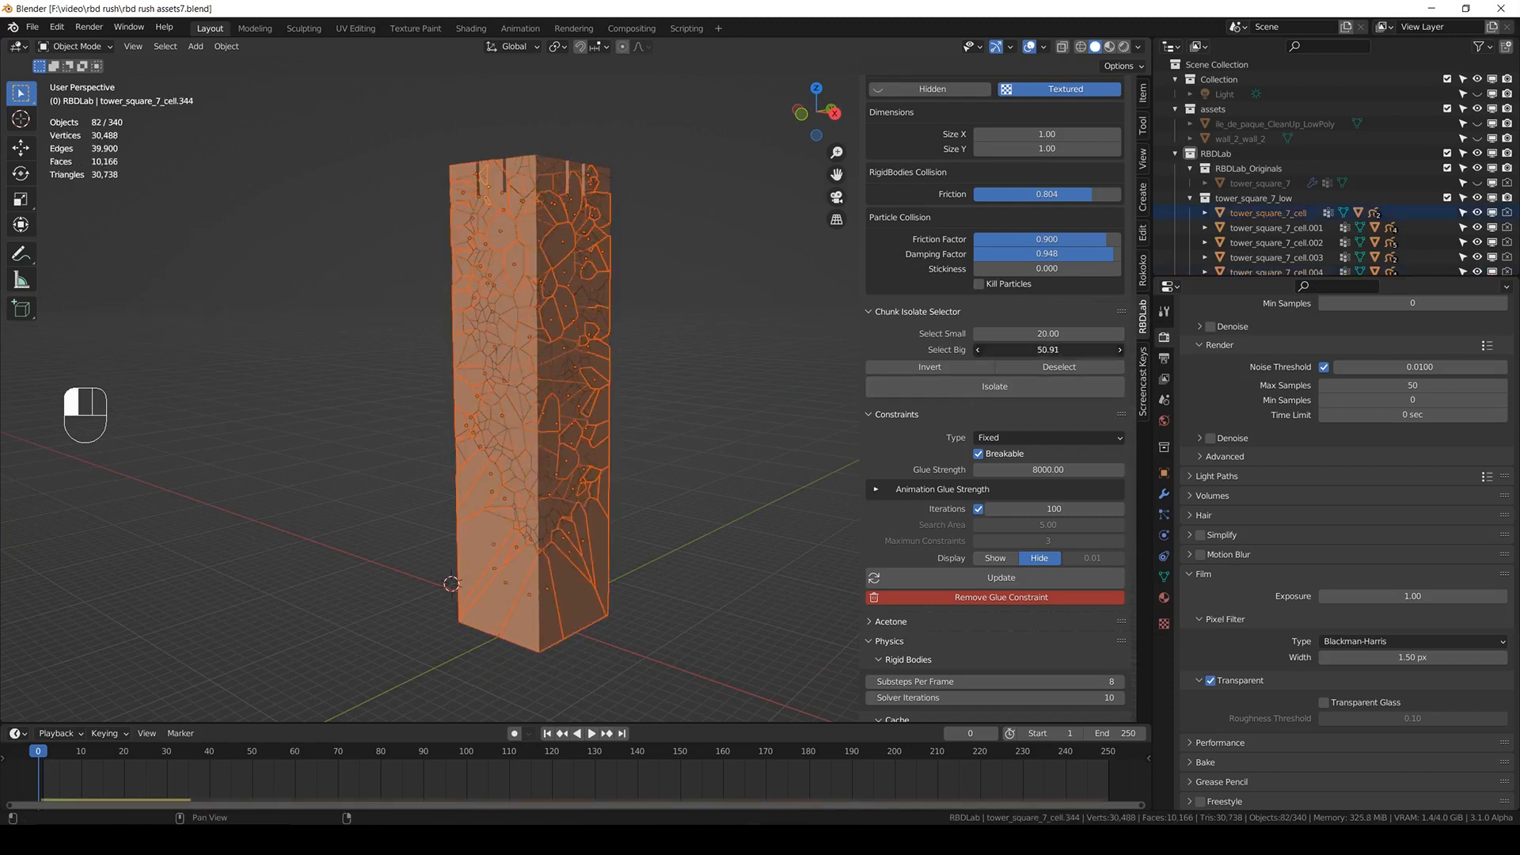
pyautogui.hotkey('ctrl', 'space')
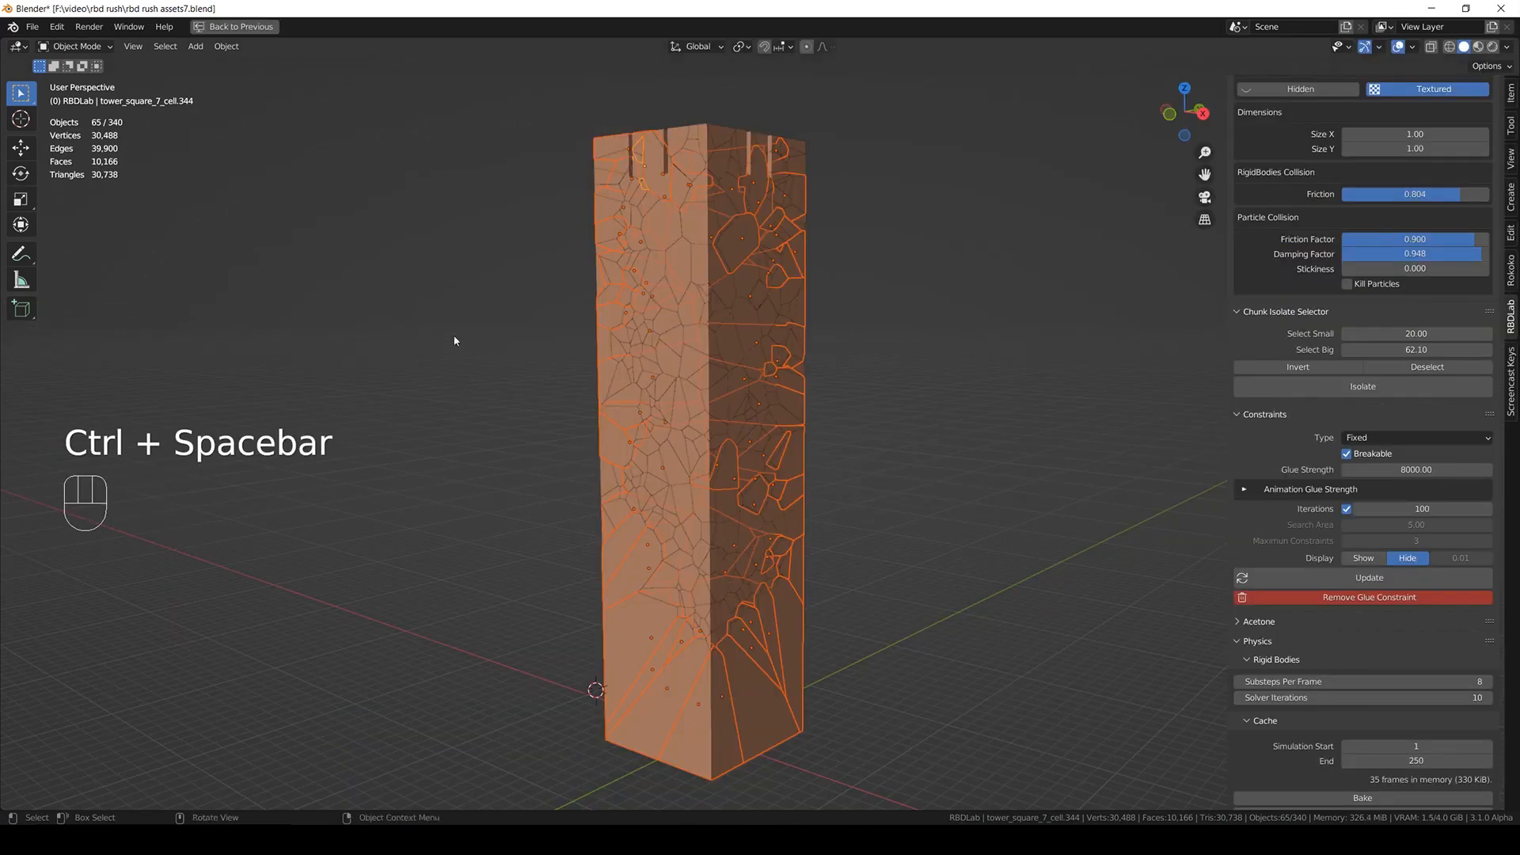
pyautogui.moveTo(955, 516); pyautogui.dragTo(923, 475, button='middle')
pyautogui.moveTo(1409, 350); pyautogui.dragTo(1456, 349)
pyautogui.moveTo(1010, 455); pyautogui.dragTo(792, 400, button='middle')
pyautogui.moveTo(1377, 349)
pyautogui.mouseDown()
pyautogui.moveTo(1413, 350)
pyautogui.moveTo(1397, 349)
pyautogui.mouseUp()
pyautogui.moveTo(948, 497); pyautogui.dragTo(770, 394, button='middle')
pyautogui.hotkey('ctrl', 's')
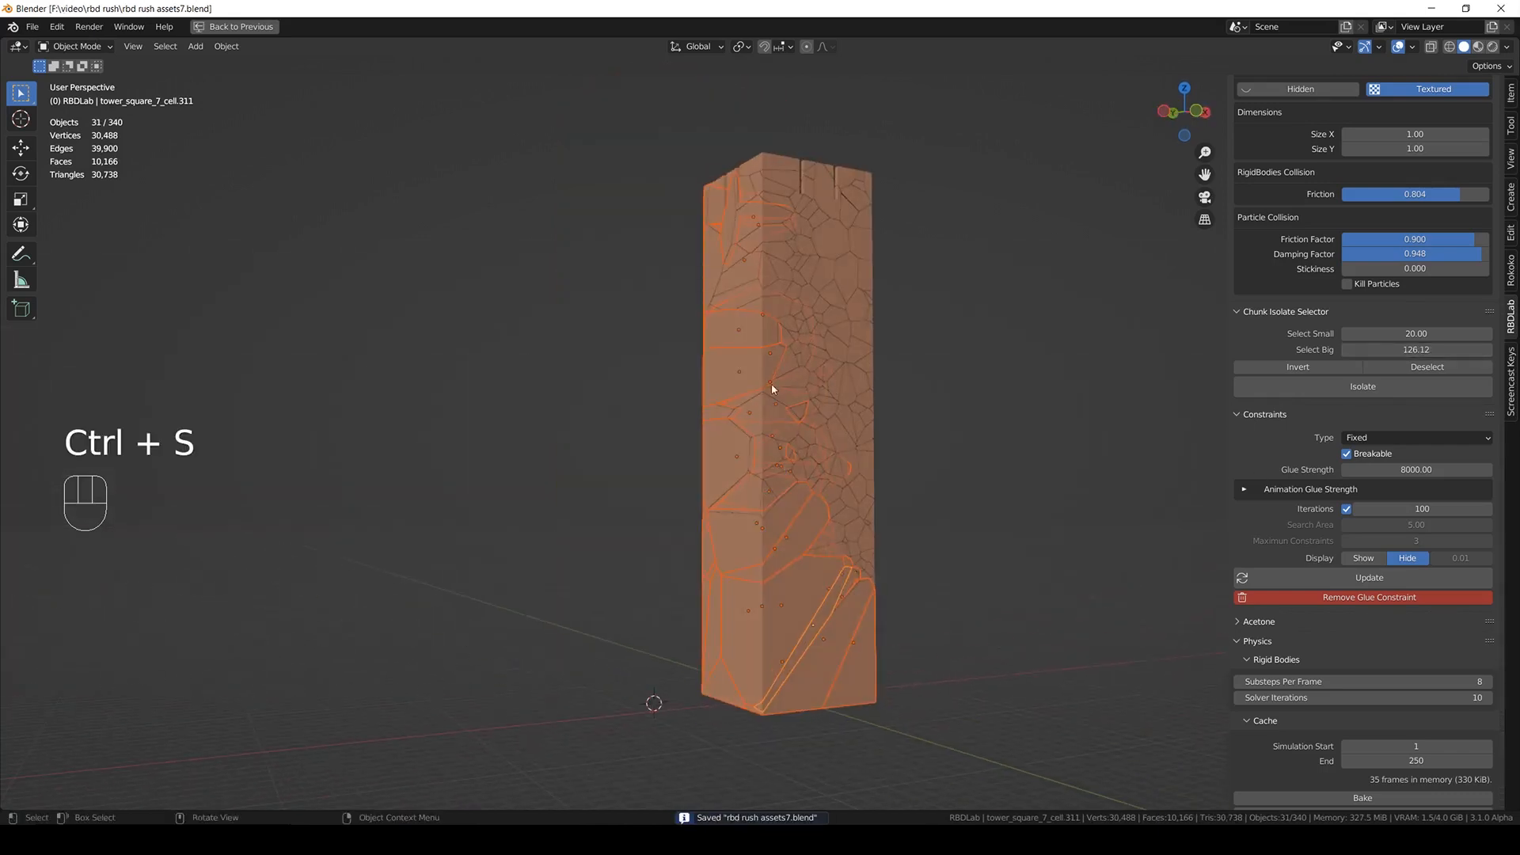
# - Add the chunks along the tower's upper edge to the selection with circle select, then set the selected chunks as passive
pyautogui.press('c')
pyautogui.moveTo(713, 317)
pyautogui.mouseDown()
pyautogui.moveTo(721, 251)
pyautogui.moveTo(738, 296)
pyautogui.mouseUp()
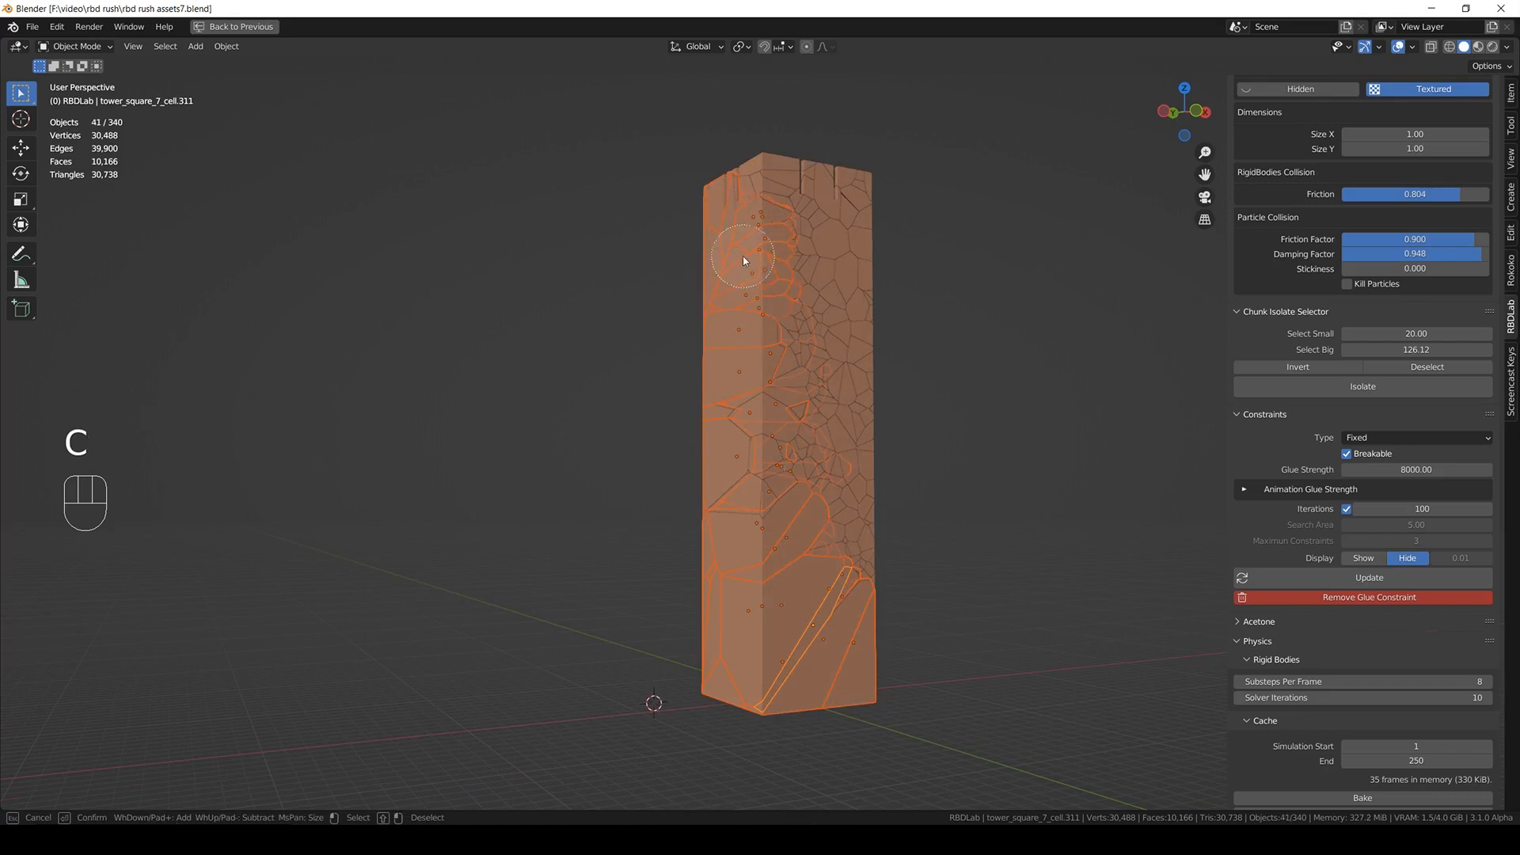
pyautogui.moveTo(987, 371); pyautogui.dragTo(863, 400, button='middle')
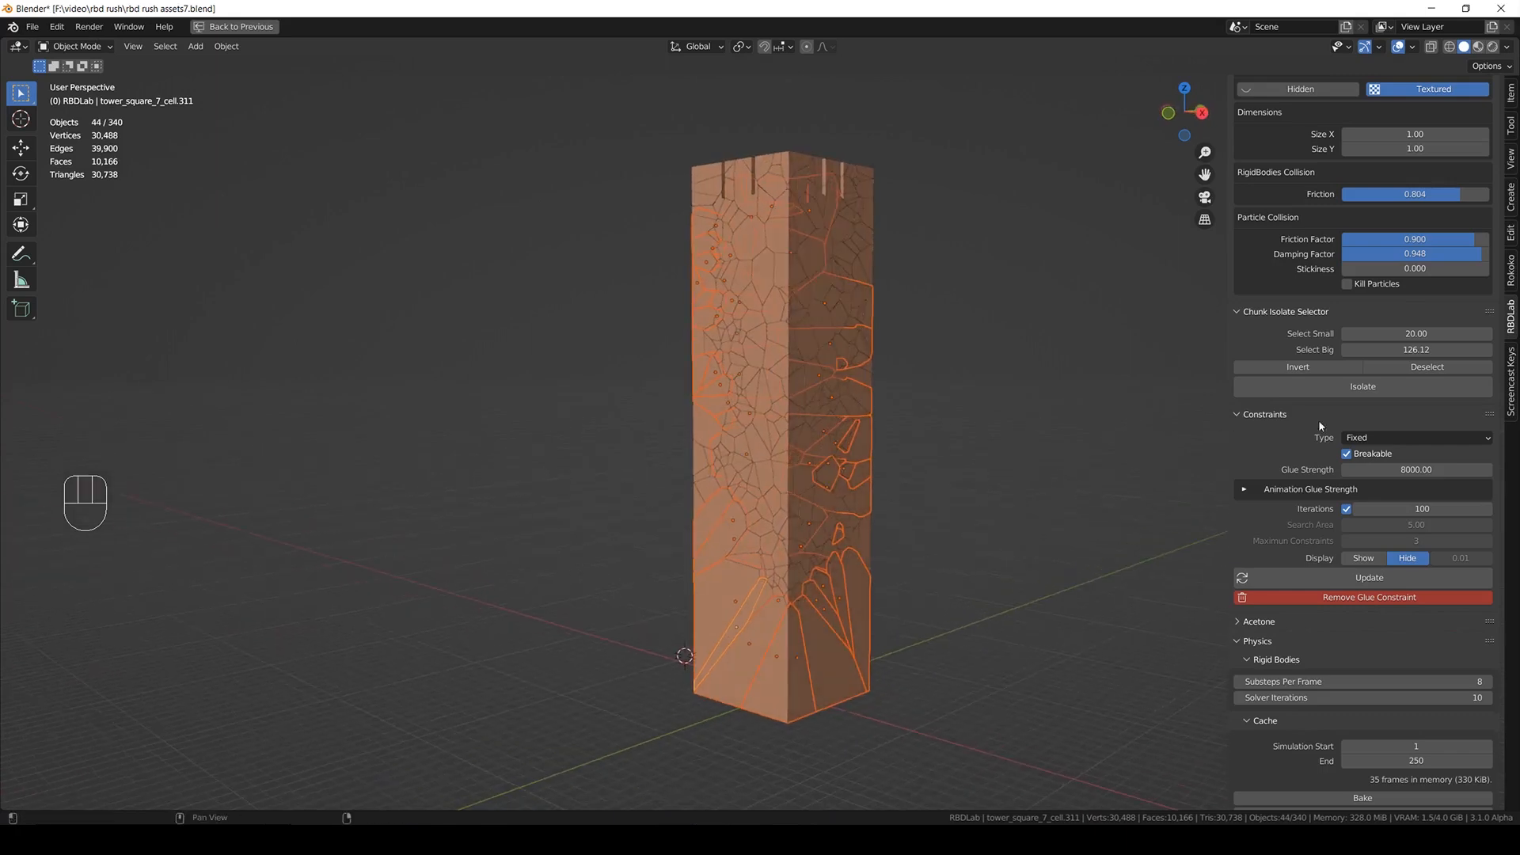
pyautogui.scroll(8, 1267, 317)
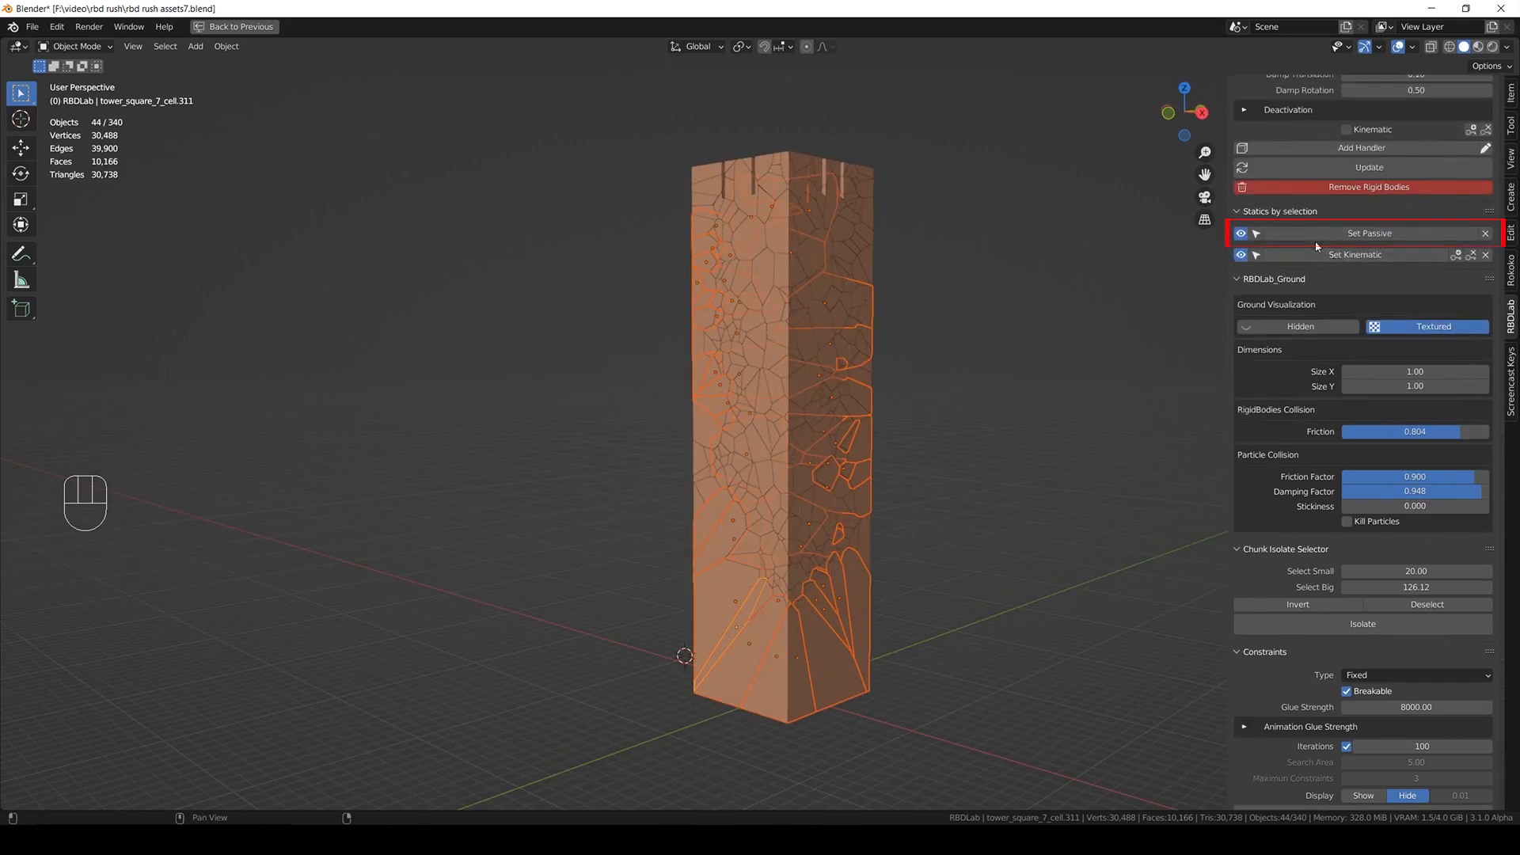
pyautogui.click(1370, 233)
pyautogui.click(1117, 388)
# - Save the file, then circle-select the active chunks in the gap along the tower's edge and set them as passive
pyautogui.moveTo(990, 520); pyautogui.dragTo(916, 483, button='middle')
pyautogui.hotkey('ctrl', 's')
pyautogui.press('c')
pyautogui.rightClick(848, 479)
pyautogui.press('c')
pyautogui.moveTo(715, 419)
pyautogui.mouseDown()
pyautogui.moveTo(726, 486)
pyautogui.moveTo(726, 468)
pyautogui.mouseUp()
pyautogui.rightClick(727, 476)
pyautogui.press('c')
pyautogui.rightClick(746, 443)
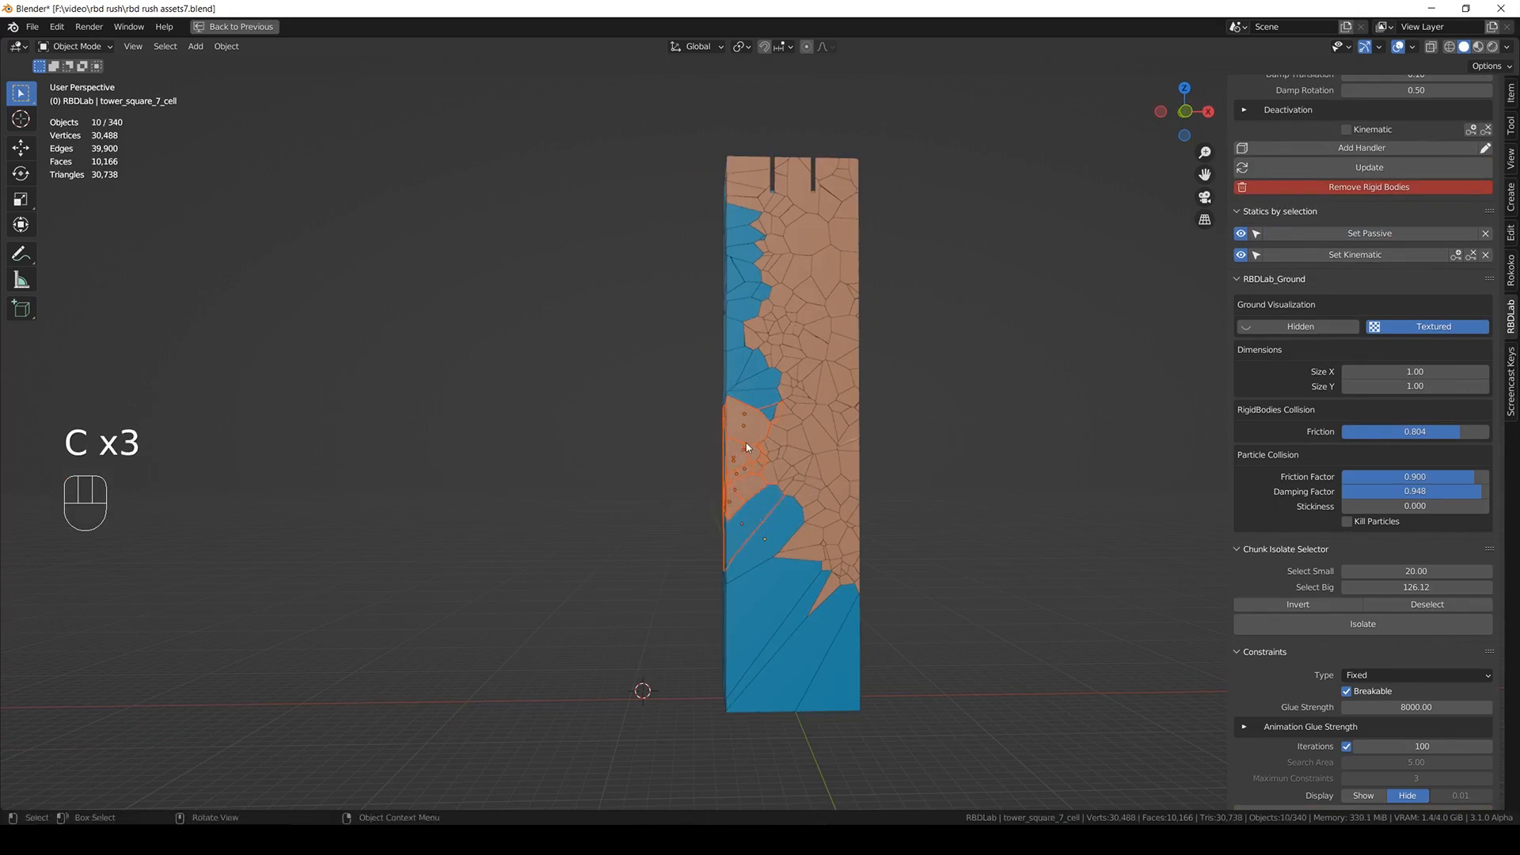
pyautogui.moveTo(930, 448)
pyautogui.mouseDown(button='middle')
pyautogui.moveTo(889, 464)
pyautogui.moveTo(923, 457)
pyautogui.mouseUp(button='middle')
# - Leave circle select and deselect all of the tower chunks
pyautogui.press('c')
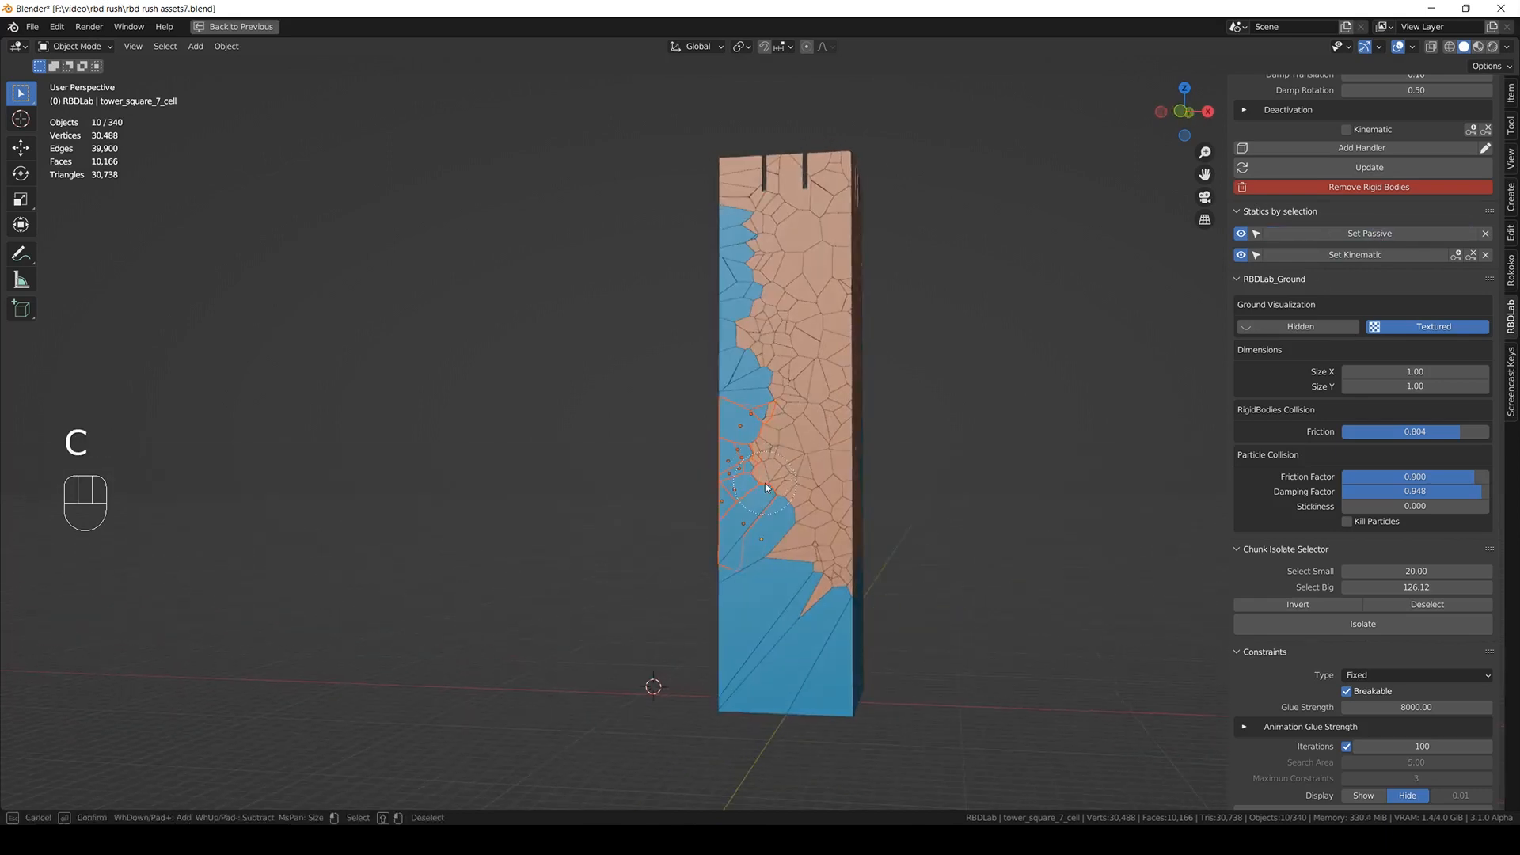
pyautogui.rightClick(764, 483)
pyautogui.scroll(2, 814, 506)
pyautogui.scroll(-1, 830, 550)
pyautogui.press('Escape')
pyautogui.moveTo(787, 597)
pyautogui.mouseDown(button='middle')
pyautogui.moveTo(883, 512)
pyautogui.moveTo(797, 584)
pyautogui.mouseUp(button='middle')
pyautogui.press('v')
pyautogui.click(997, 487)
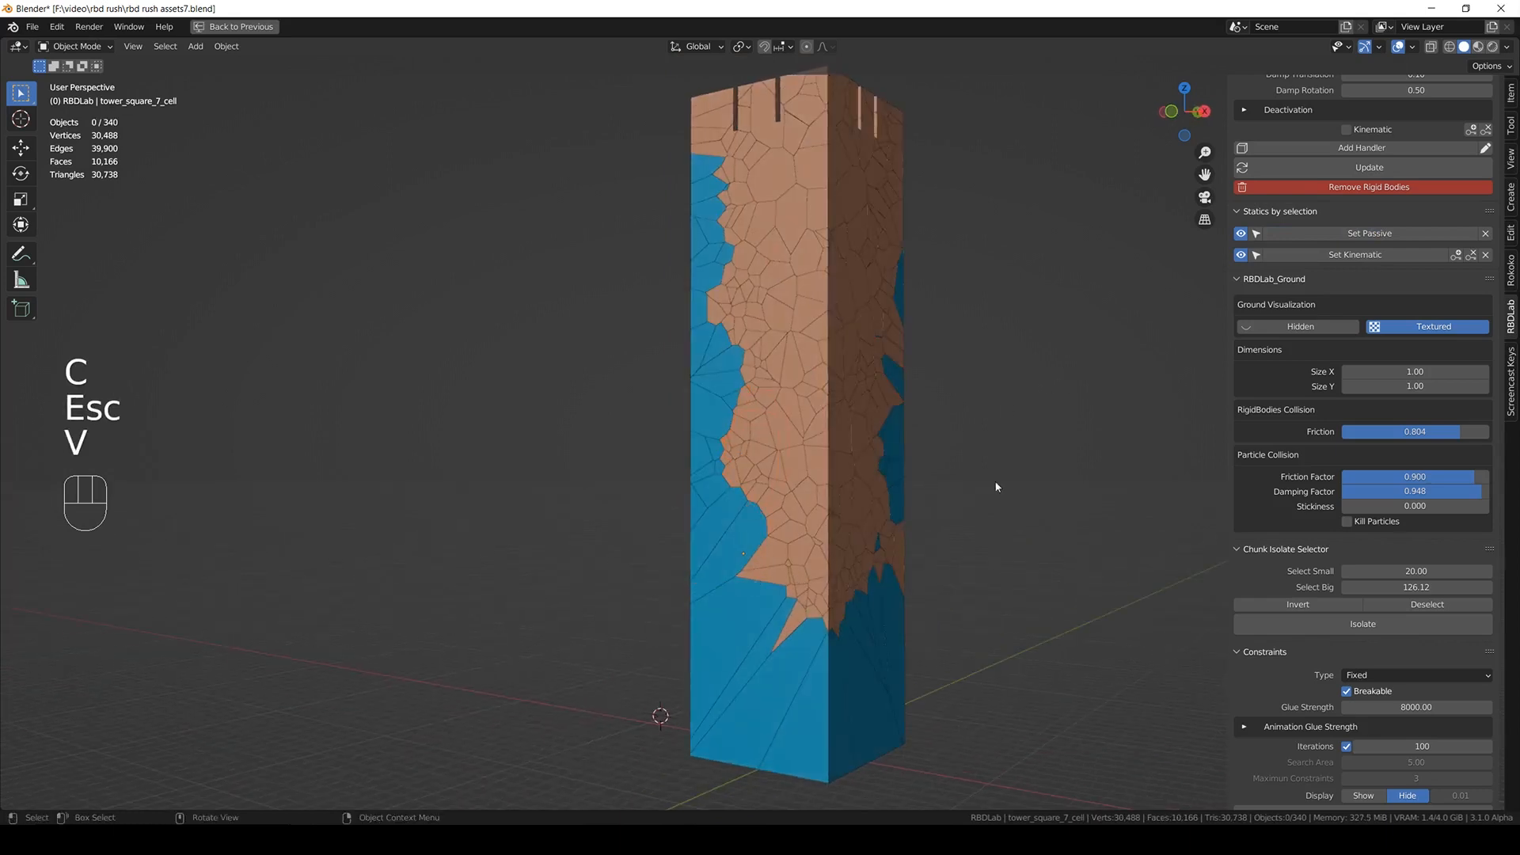
# - Circle-select the active chunks along the jagged left, lower and lower-right boundary of the passive area, set them as passive, and clear the selection
pyautogui.press('c')
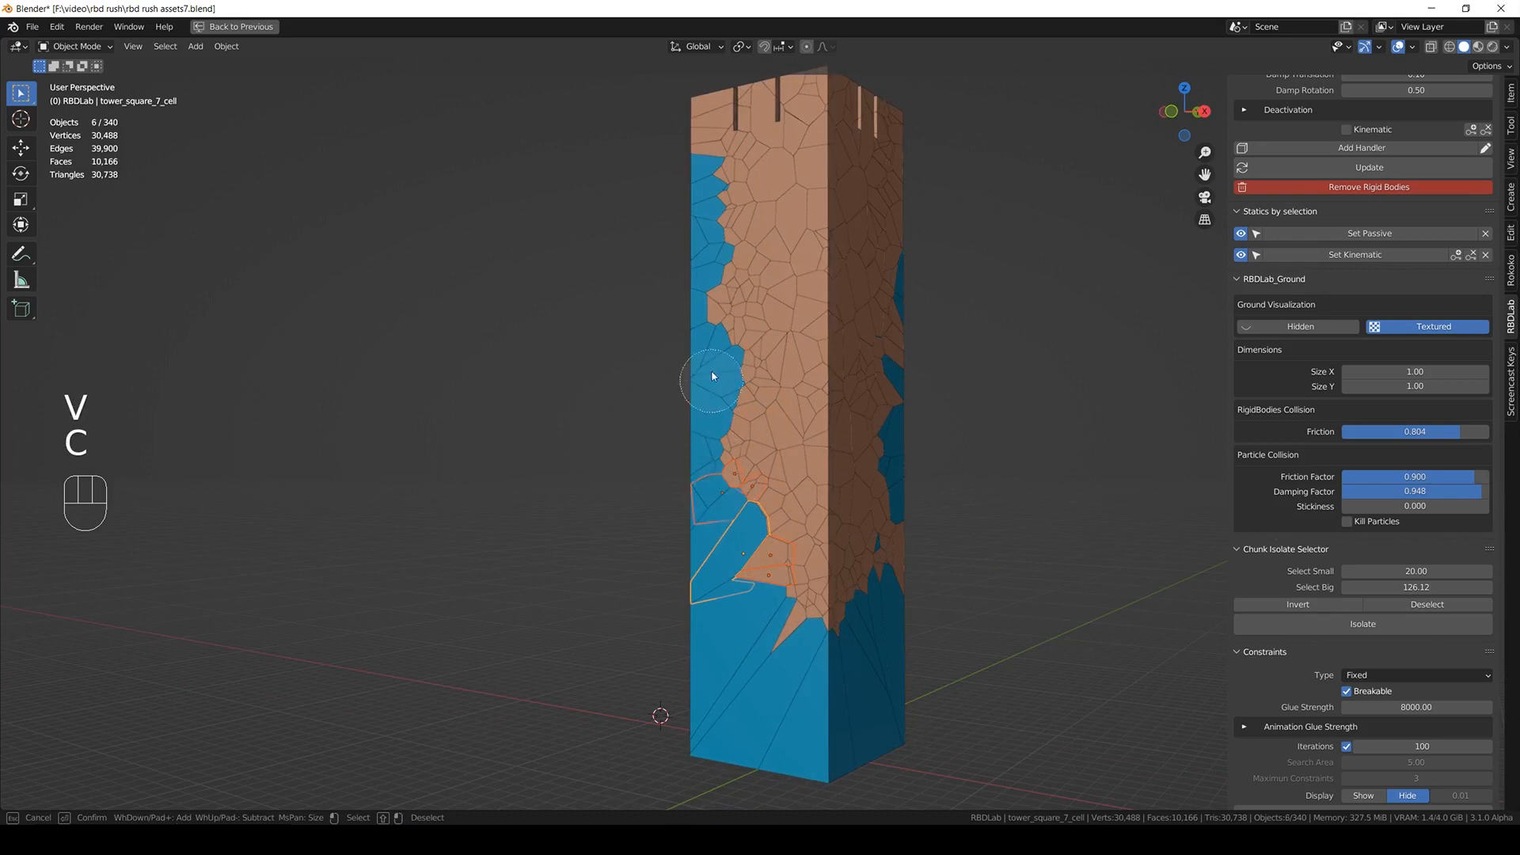
pyautogui.moveTo(707, 291); pyautogui.dragTo(713, 257)
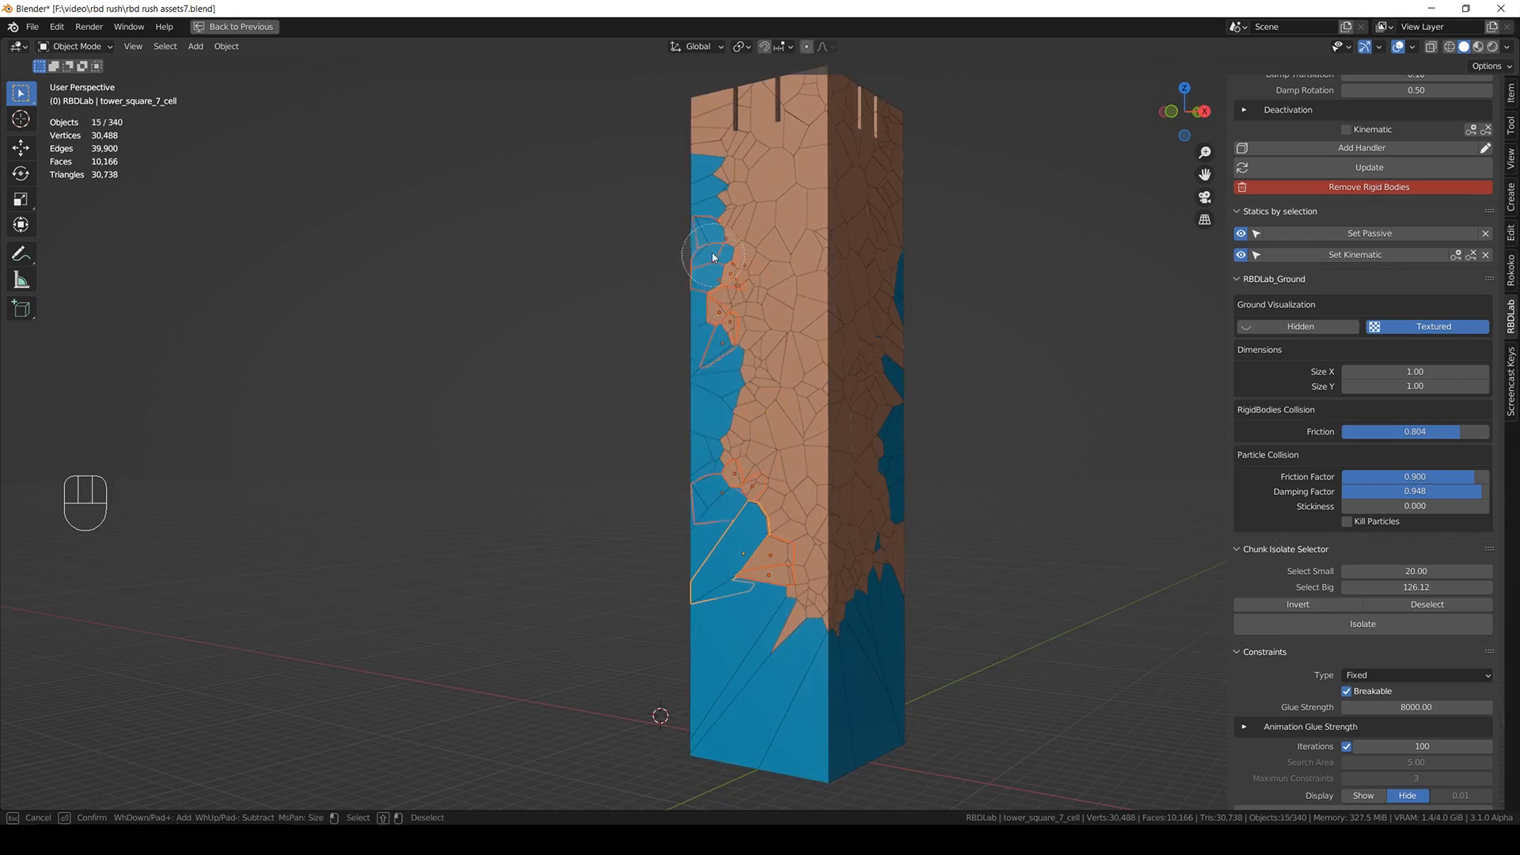
pyautogui.press('shift')
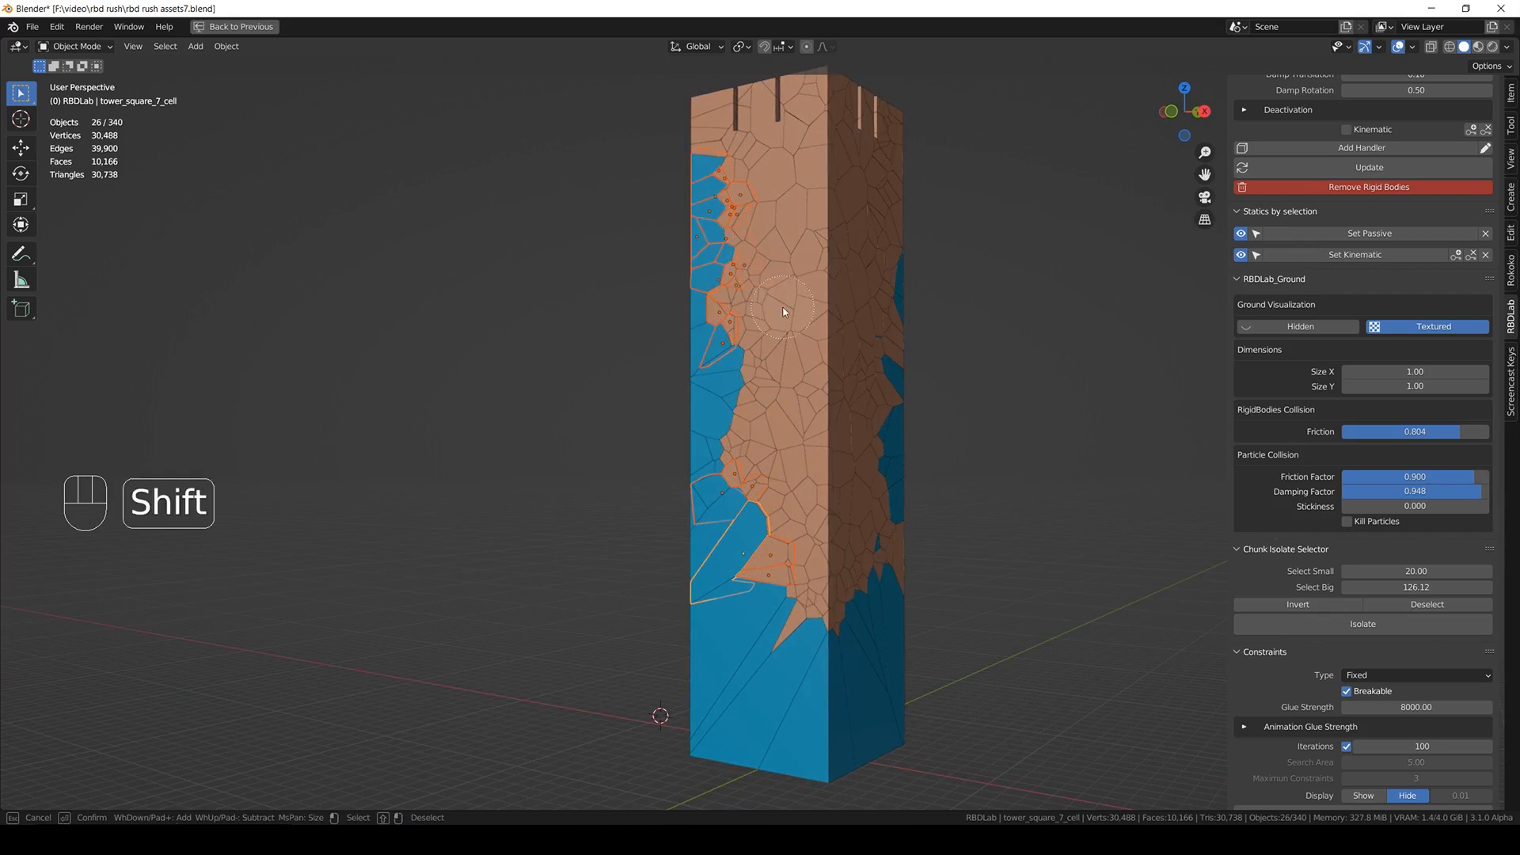
pyautogui.press('c')
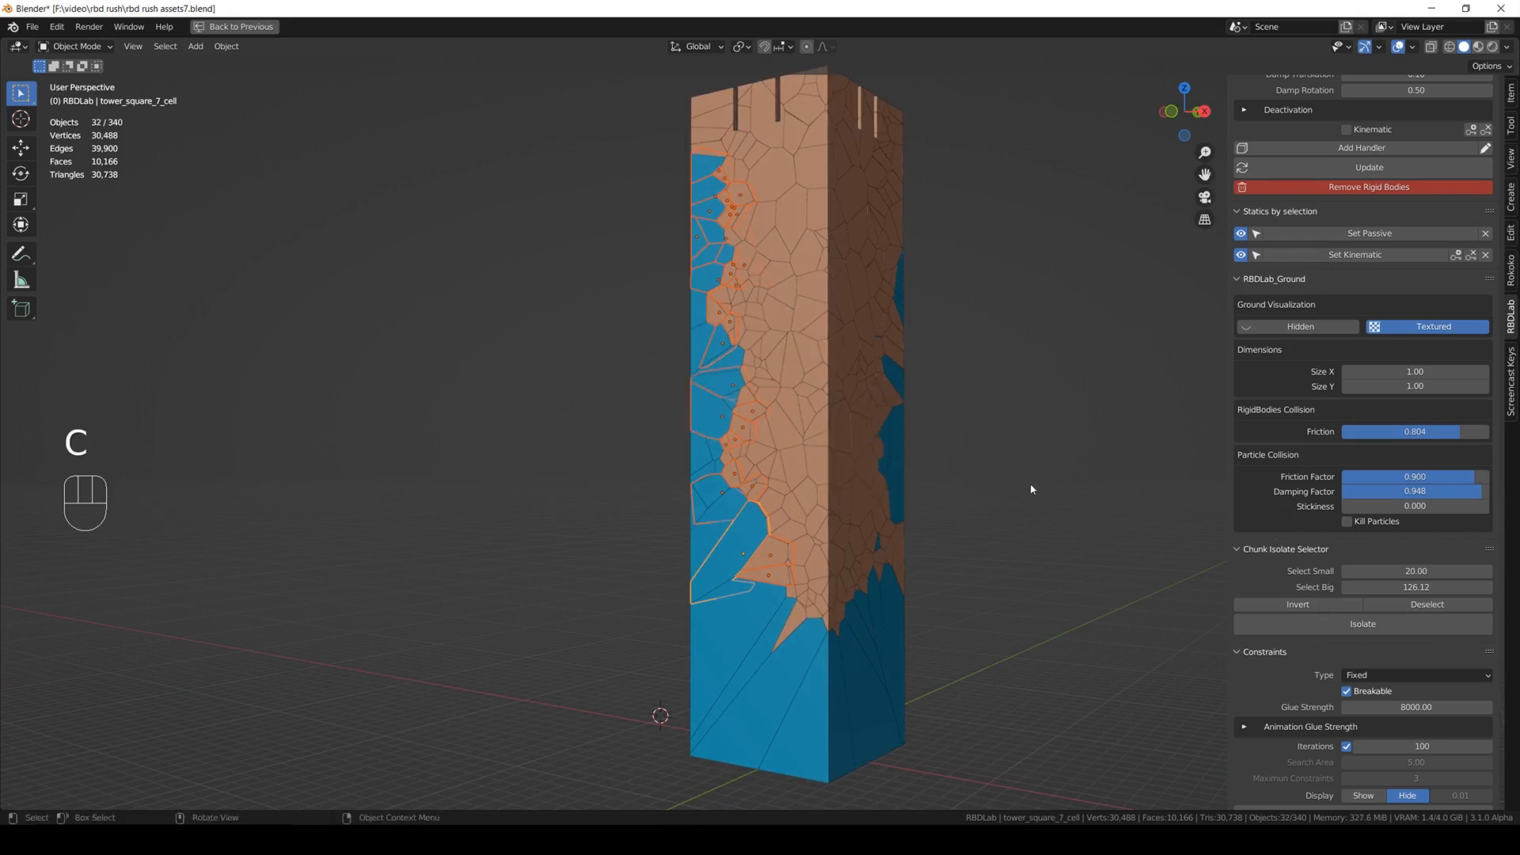
pyautogui.moveTo(1031, 482); pyautogui.dragTo(999, 477, button='middle')
pyautogui.press('c')
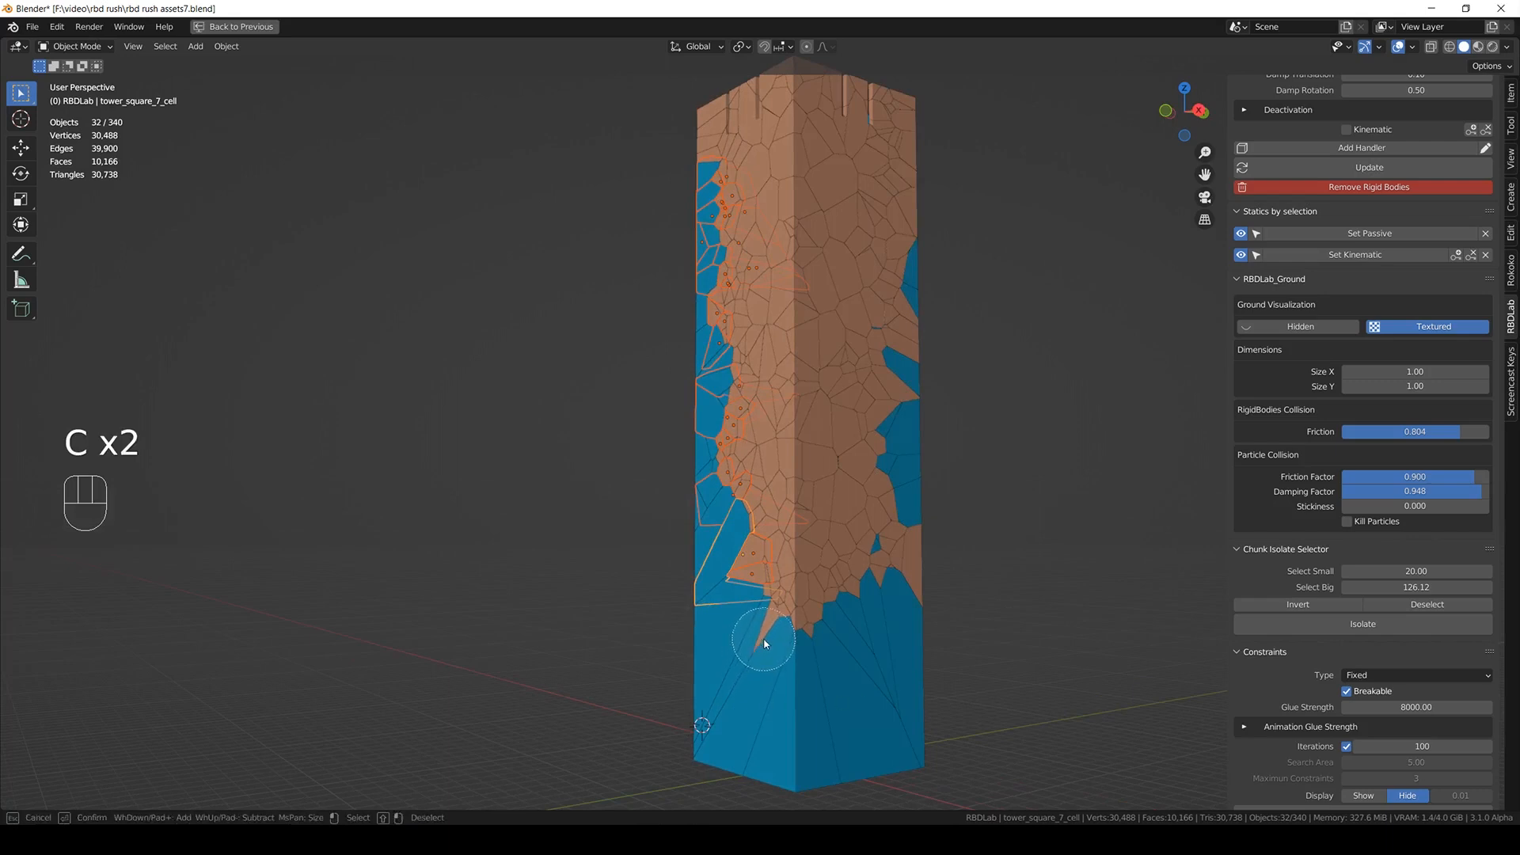
pyautogui.rightClick(879, 585)
pyautogui.click(881, 583)
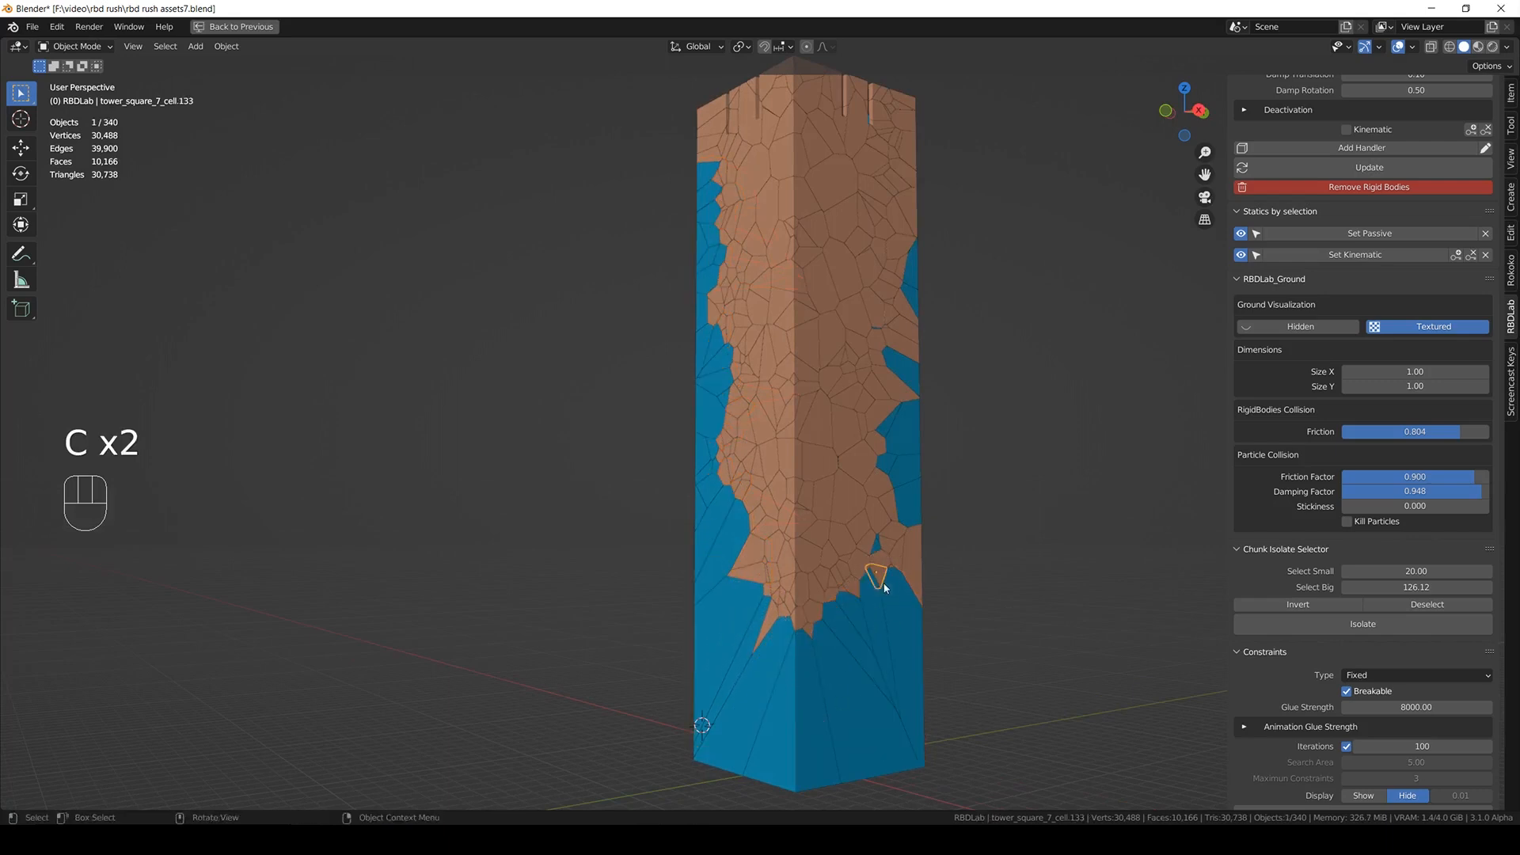
pyautogui.hotkey('ctrl', 'z')
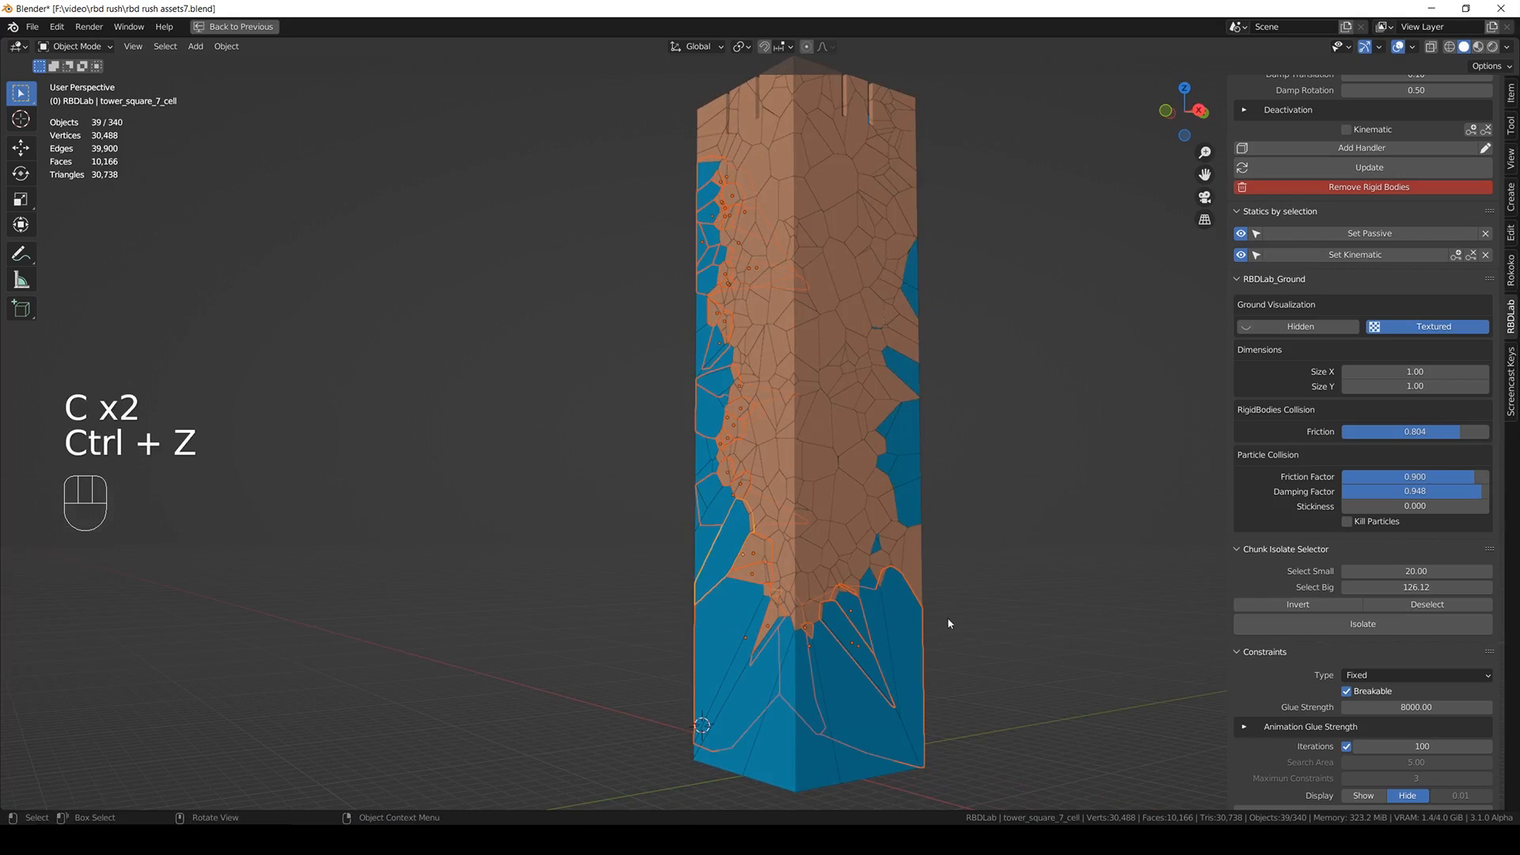
pyautogui.press('c')
pyautogui.moveTo(916, 546)
pyautogui.mouseDown()
pyautogui.moveTo(909, 584)
pyautogui.moveTo(896, 568)
pyautogui.moveTo(912, 503)
pyautogui.moveTo(957, 509)
pyautogui.moveTo(902, 456)
pyautogui.mouseUp()
pyautogui.rightClick(1018, 457)
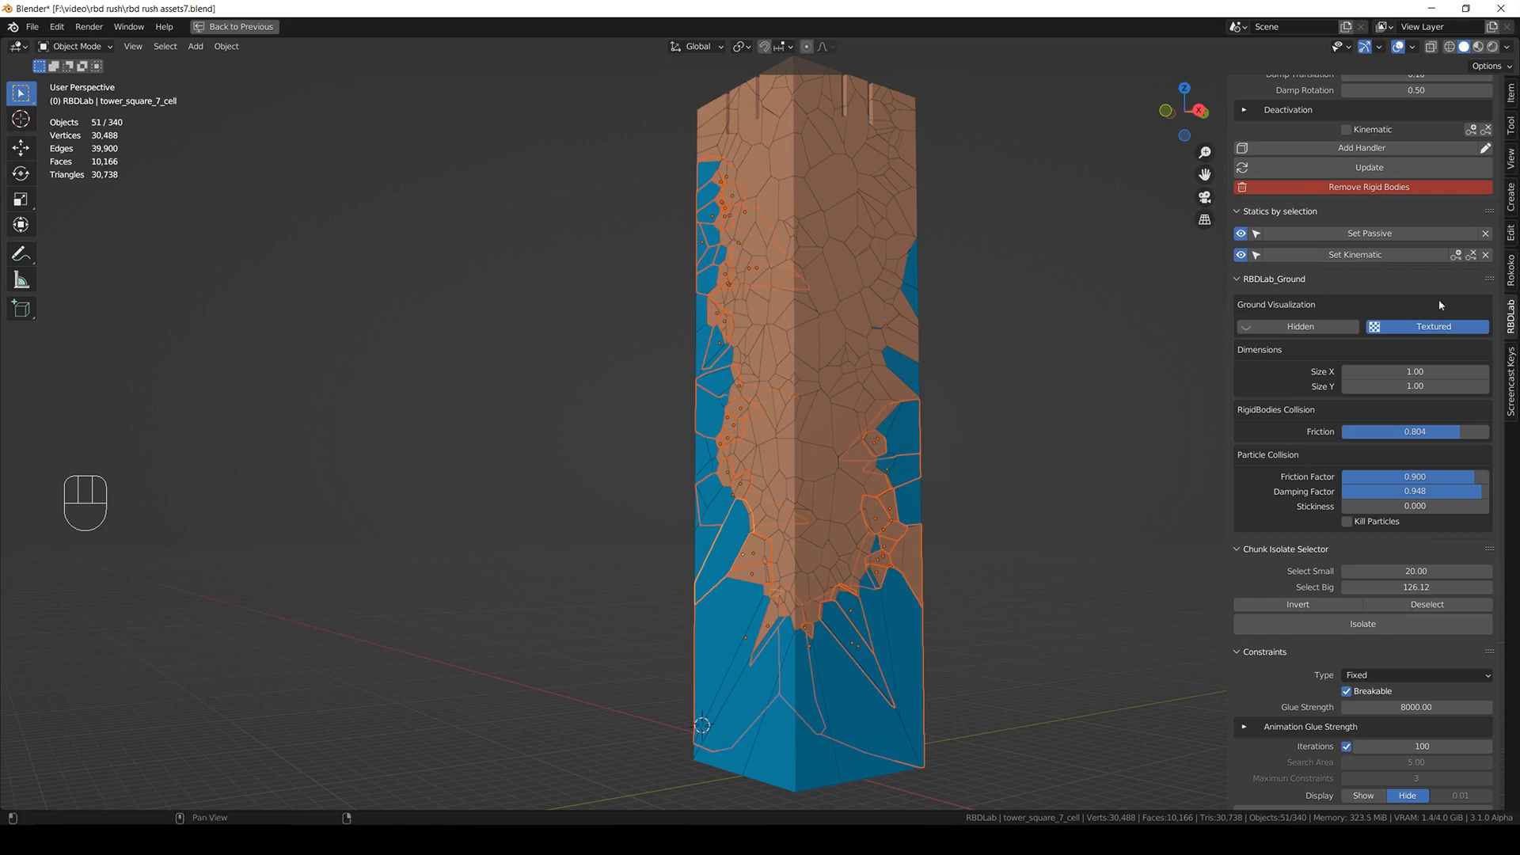
pyautogui.click(1436, 237)
pyautogui.click(1134, 539)
# - Circle-select more active chunks along the right-hand boundary of the passive area, set them as passive, and save the file
pyautogui.moveTo(1018, 499); pyautogui.dragTo(948, 495, button='middle')
pyautogui.moveTo(938, 426); pyautogui.dragTo(939, 451, button='middle')
pyautogui.moveTo(939, 451)
pyautogui.keyDown('shift'); pyautogui.mouseDown(button='middle')
pyautogui.moveTo(939, 487)
pyautogui.moveTo(904, 462)
pyautogui.mouseUp(button='middle'); pyautogui.keyUp('shift')
pyautogui.press('c')
pyautogui.moveTo(845, 450)
pyautogui.mouseDown()
pyautogui.moveTo(839, 429)
pyautogui.moveTo(880, 385)
pyautogui.mouseUp()
pyautogui.rightClick(898, 282)
pyautogui.click(1378, 231)
pyautogui.hotkey('ctrl', 's')
# - Circle-select the active chunks along the upper part of the adjacent face's right-hand boundary and set them as passive
pyautogui.moveTo(1072, 383); pyautogui.dragTo(931, 356, button='middle')
pyautogui.press('c')
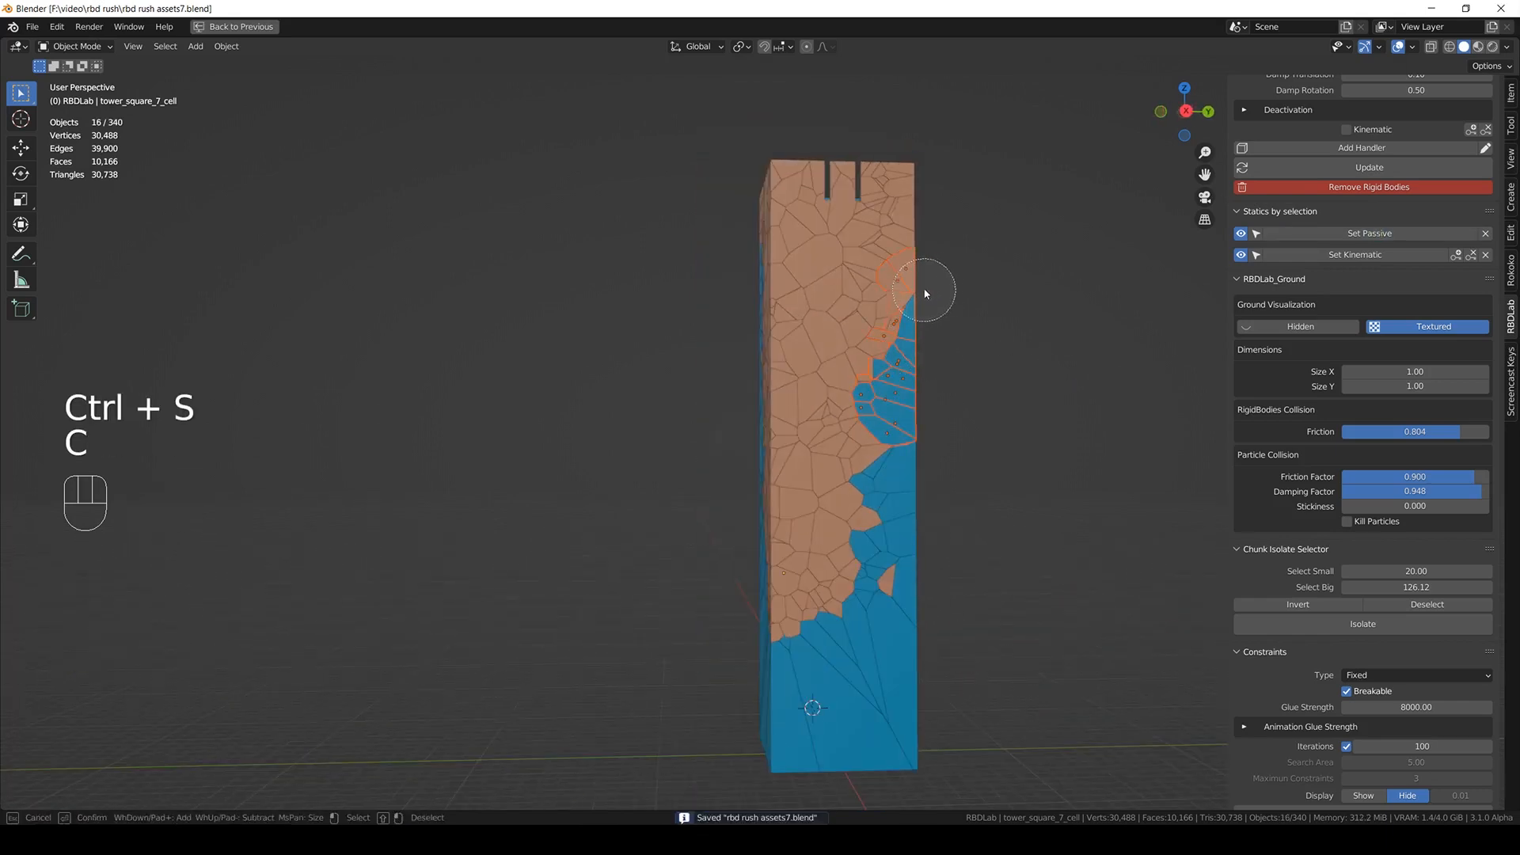
pyautogui.rightClick(931, 229)
pyautogui.moveTo(931, 229)
pyautogui.mouseDown(button='middle')
pyautogui.moveTo(1024, 278)
pyautogui.moveTo(947, 282)
pyautogui.moveTo(960, 279)
pyautogui.mouseUp(button='middle')
pyautogui.press('c')
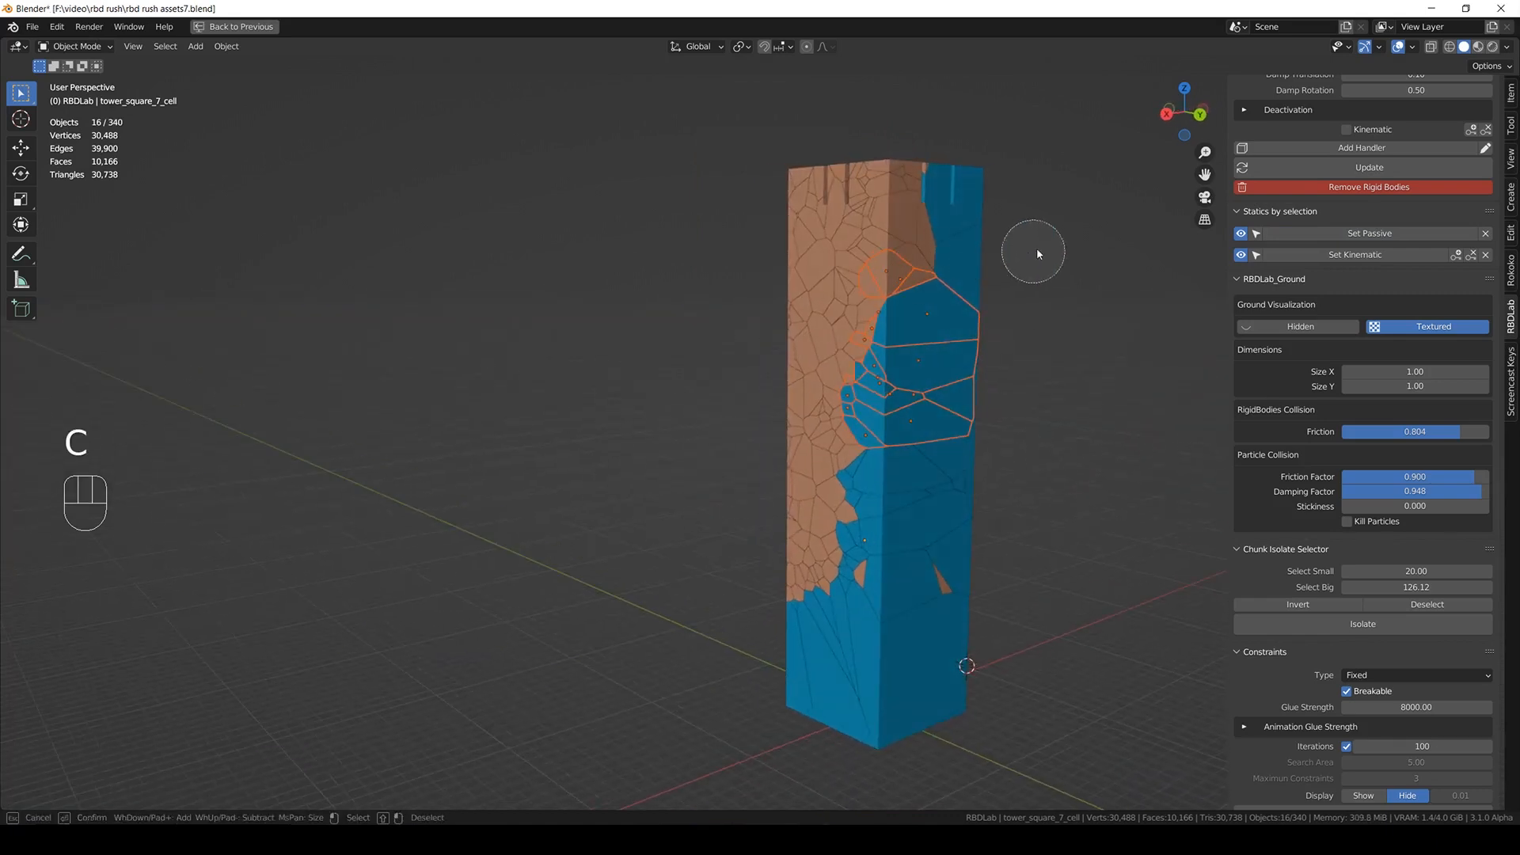
pyautogui.click(1369, 233)
# - Circle-select the active chunks just below the tower's top corner, set them as passive, and save the file
pyautogui.press('c')
pyautogui.moveTo(929, 253)
pyautogui.mouseDown(button='middle')
pyautogui.moveTo(1044, 278)
pyautogui.moveTo(1006, 273)
pyautogui.mouseUp(button='middle')
pyautogui.press('c')
pyautogui.moveTo(932, 264); pyautogui.dragTo(927, 238)
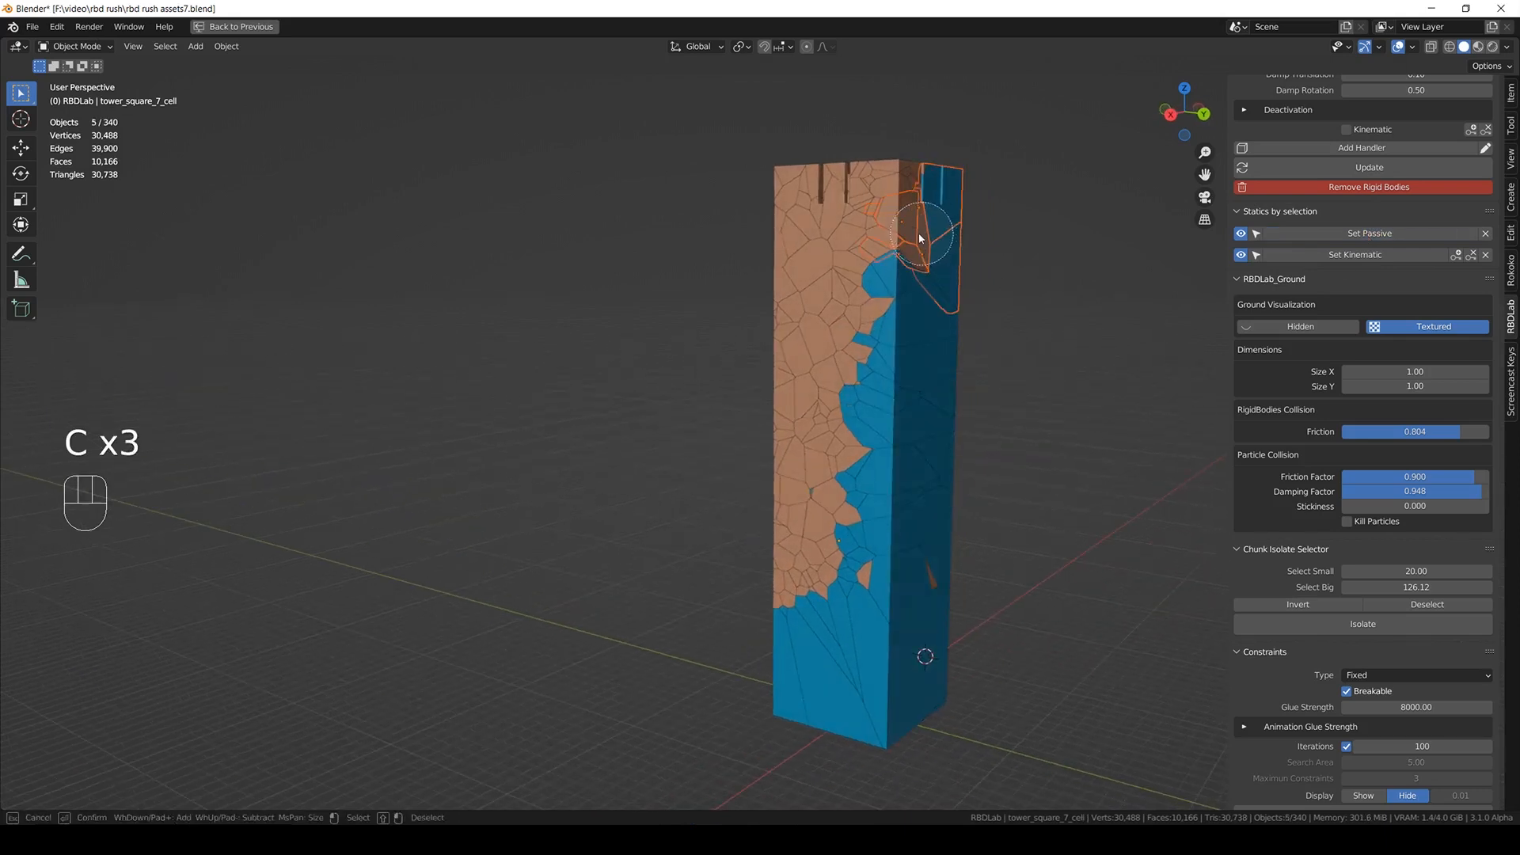
pyautogui.click(1393, 238)
pyautogui.moveTo(1011, 339); pyautogui.dragTo(894, 374, button='middle')
pyautogui.hotkey('ctrl', 's')
# - Select the four active chunks at the tower's top corner beside the battlement slot and set them as passive
pyautogui.scroll(4, 844, 350)
pyautogui.scroll(-4, 837, 351)
pyautogui.click(838, 348)
pyautogui.scroll(4, 851, 342)
pyautogui.click(794, 321)
pyautogui.moveTo(776, 339); pyautogui.dragTo(853, 367, button='middle')
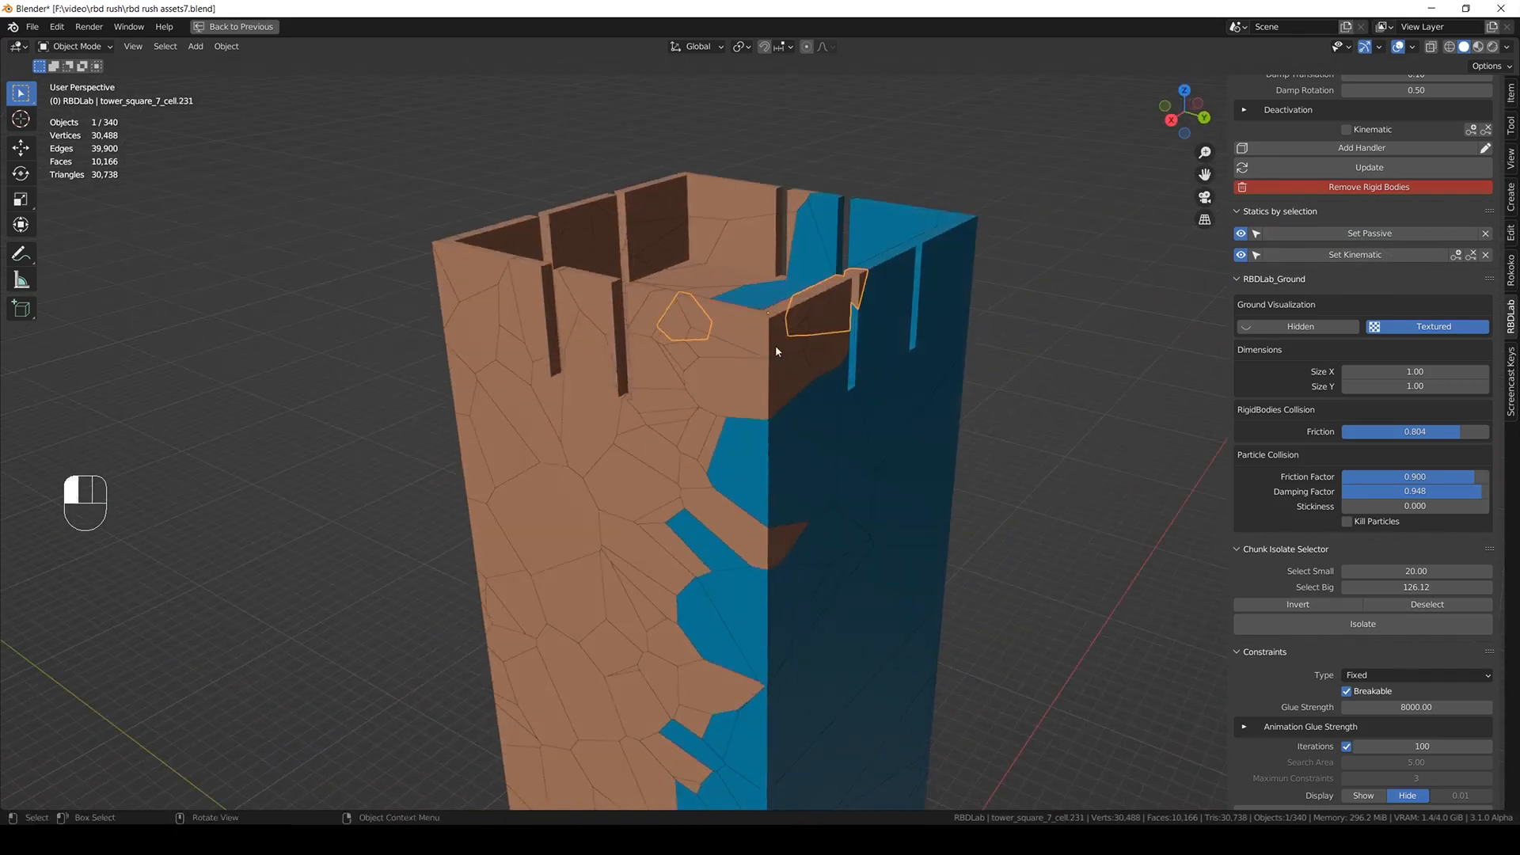
pyautogui.click(776, 346)
pyautogui.keyDown('shift'); pyautogui.click(770, 382); pyautogui.keyUp('shift')
pyautogui.keyDown('shift'); pyautogui.click(817, 360); pyautogui.keyUp('shift')
pyautogui.keyDown('shift'); pyautogui.click(835, 326); pyautogui.keyUp('shift')
pyautogui.moveTo(815, 343); pyautogui.dragTo(950, 269, button='middle')
pyautogui.scroll(1, 1314, 380)
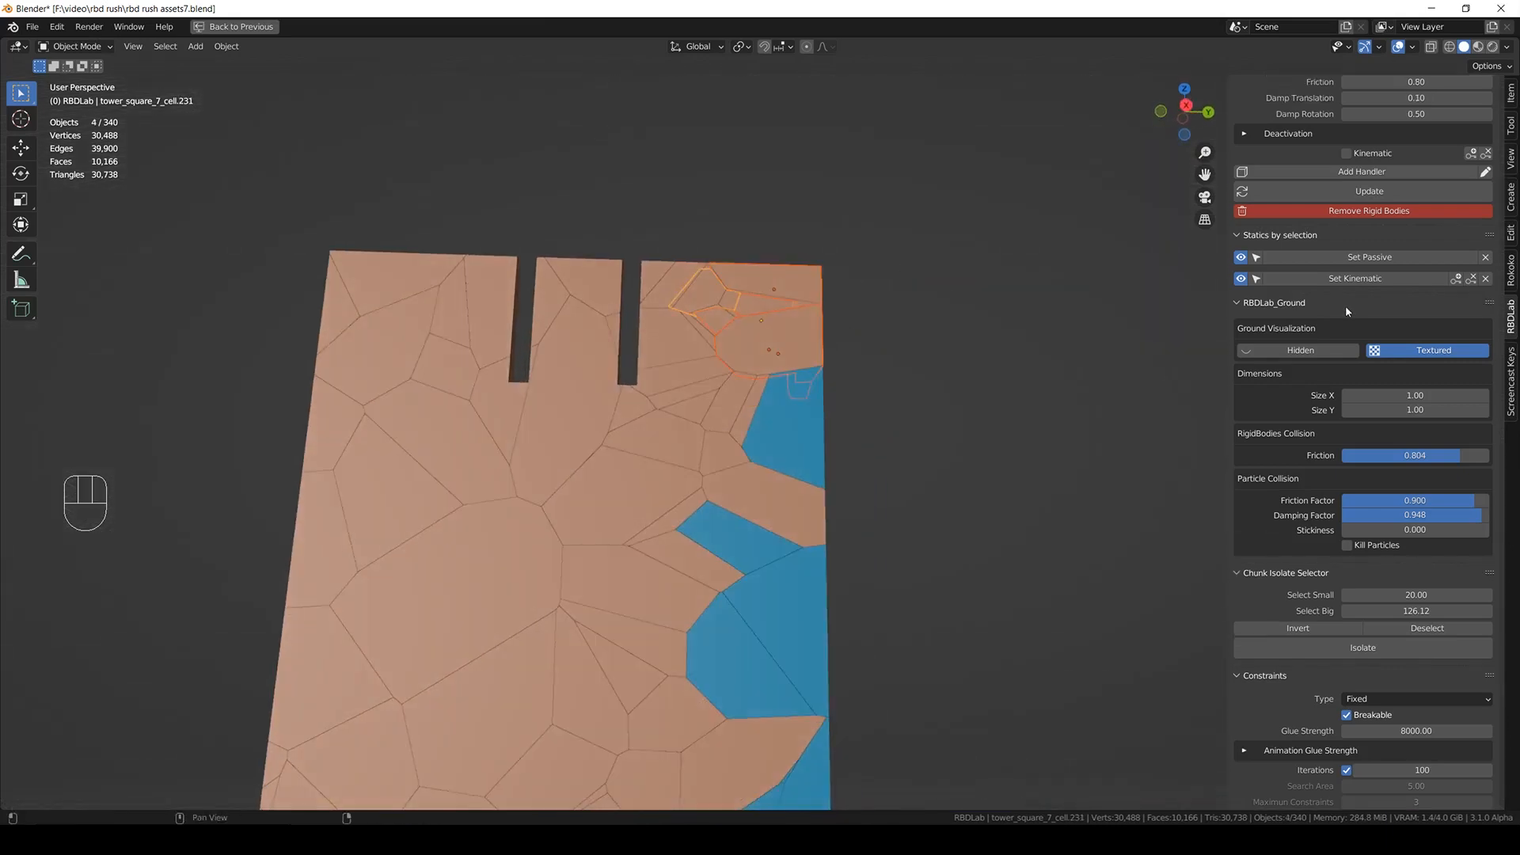
pyautogui.click(1357, 257)
# - Set the remaining active chunks next to the passive top corner as passive and save the file
pyautogui.click(698, 301)
pyautogui.click(1384, 257)
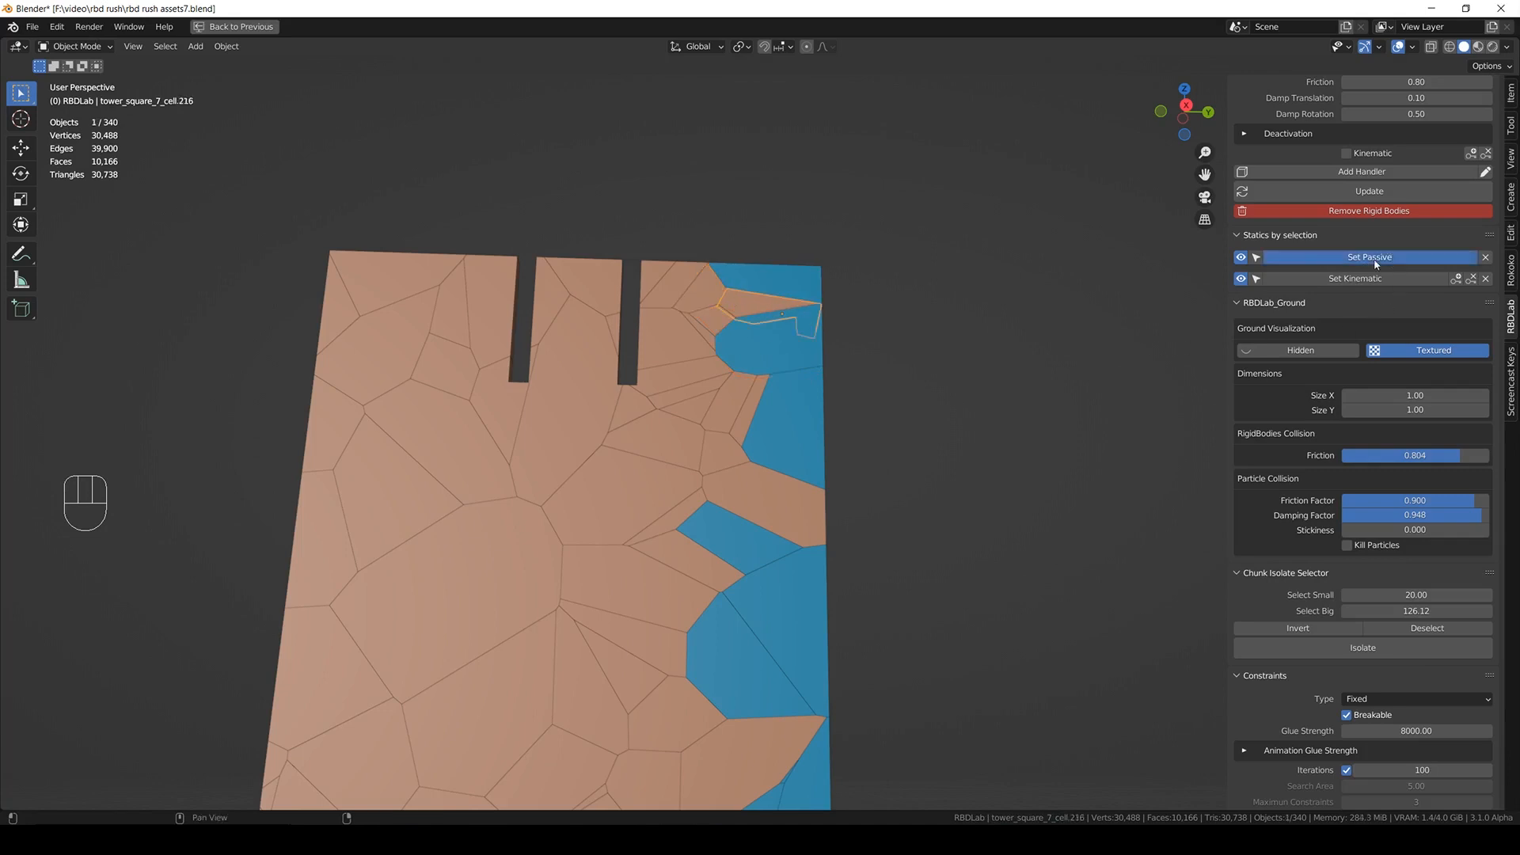
pyautogui.moveTo(805, 350)
pyautogui.mouseDown(button='middle')
pyautogui.moveTo(858, 343)
pyautogui.moveTo(802, 366)
pyautogui.mouseUp(button='middle')
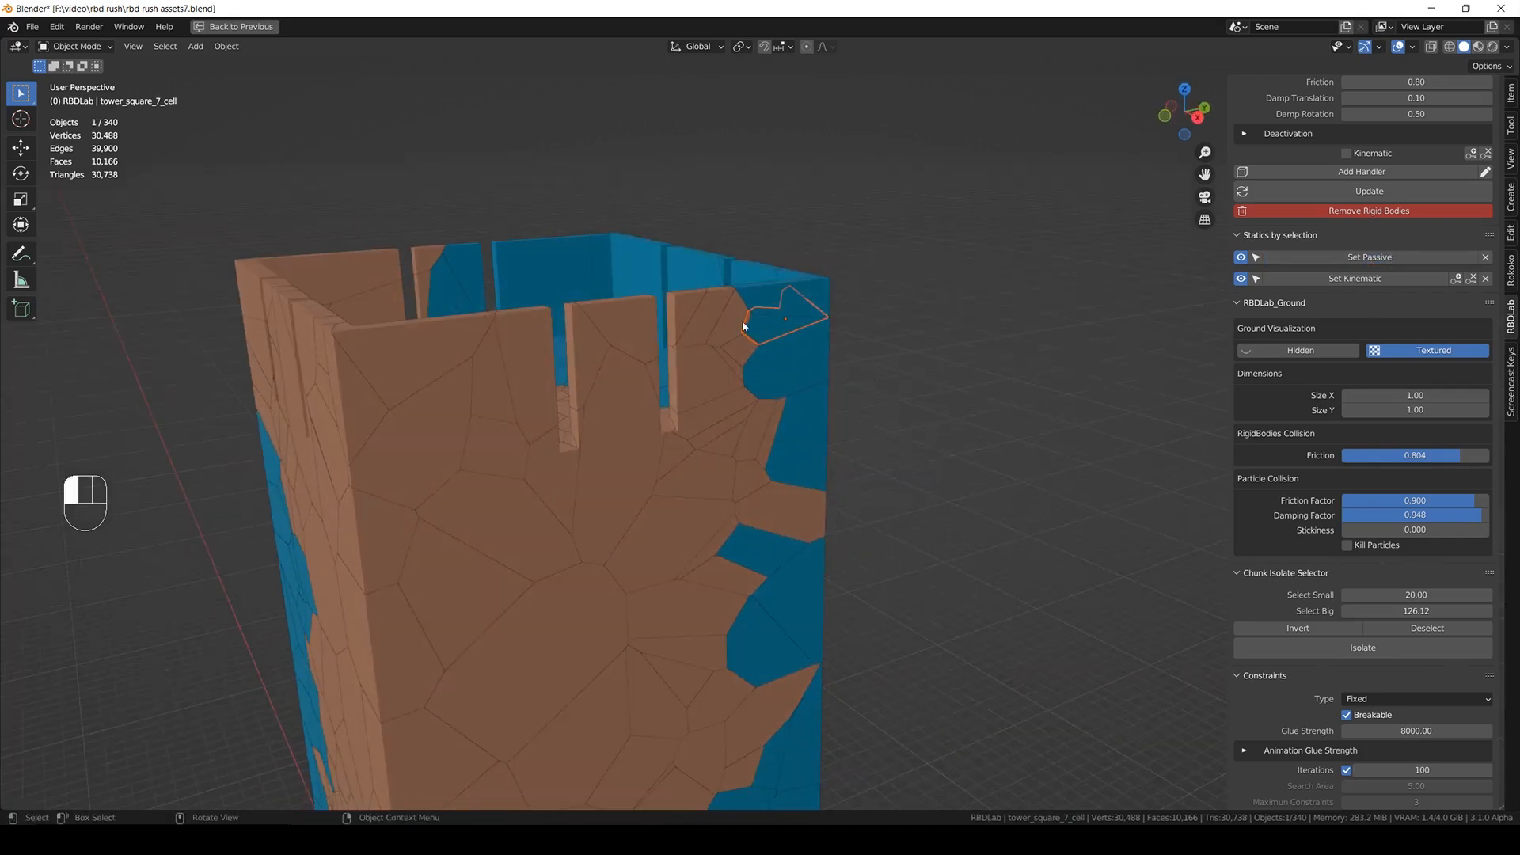
pyautogui.moveTo(913, 380); pyautogui.dragTo(764, 421, button='middle')
pyautogui.hotkey('ctrl', 's')
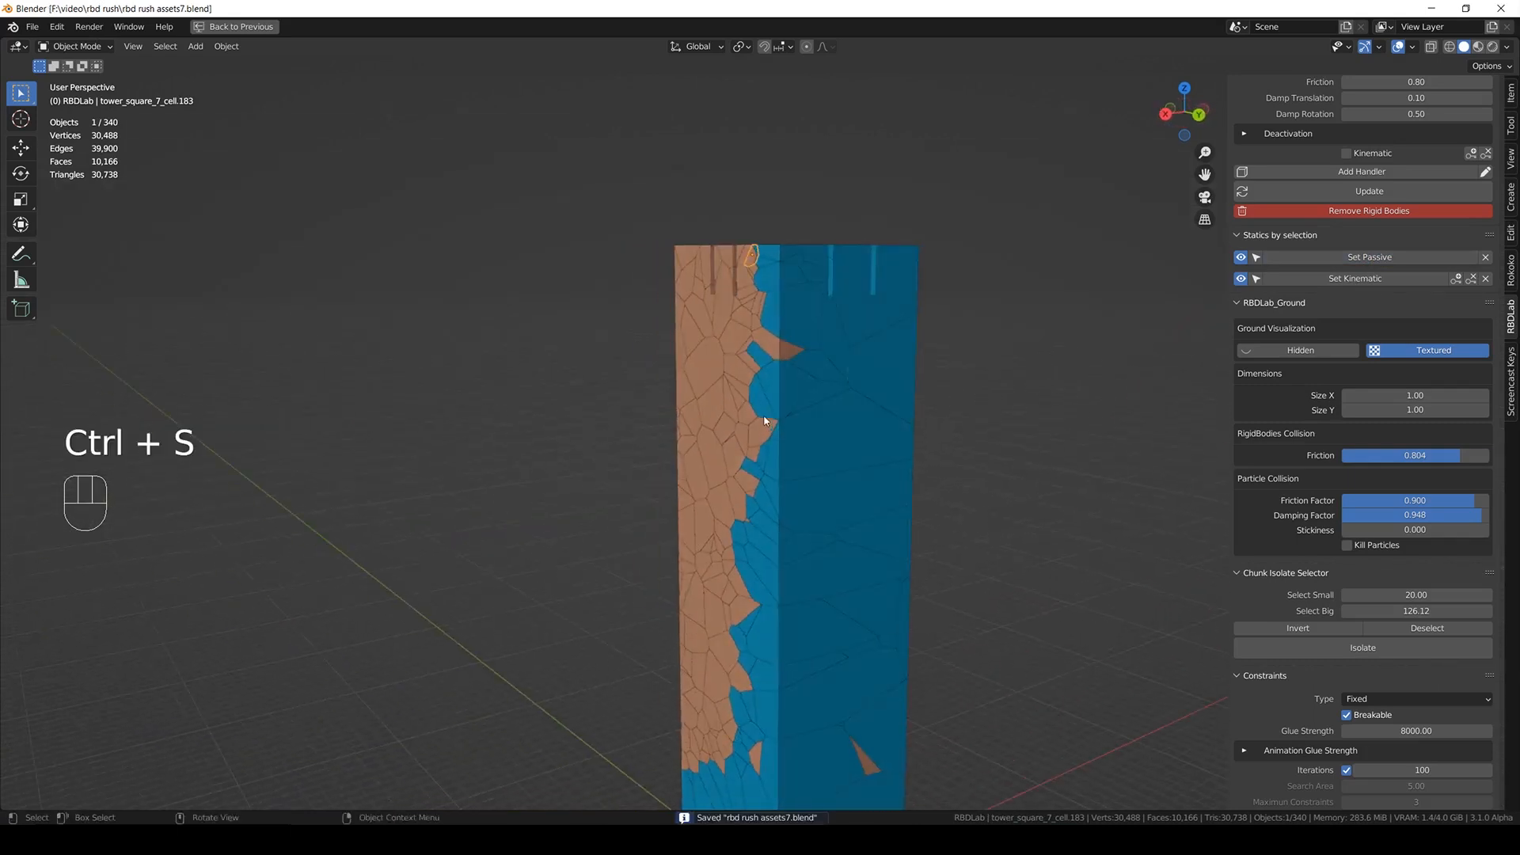
# - Set the chunk wrapping around the upper corner and the isolated chunk near the base as passive, then save the file
pyautogui.click(782, 357)
pyautogui.click(1376, 258)
pyautogui.moveTo(814, 558); pyautogui.dragTo(830, 605, button='middle')
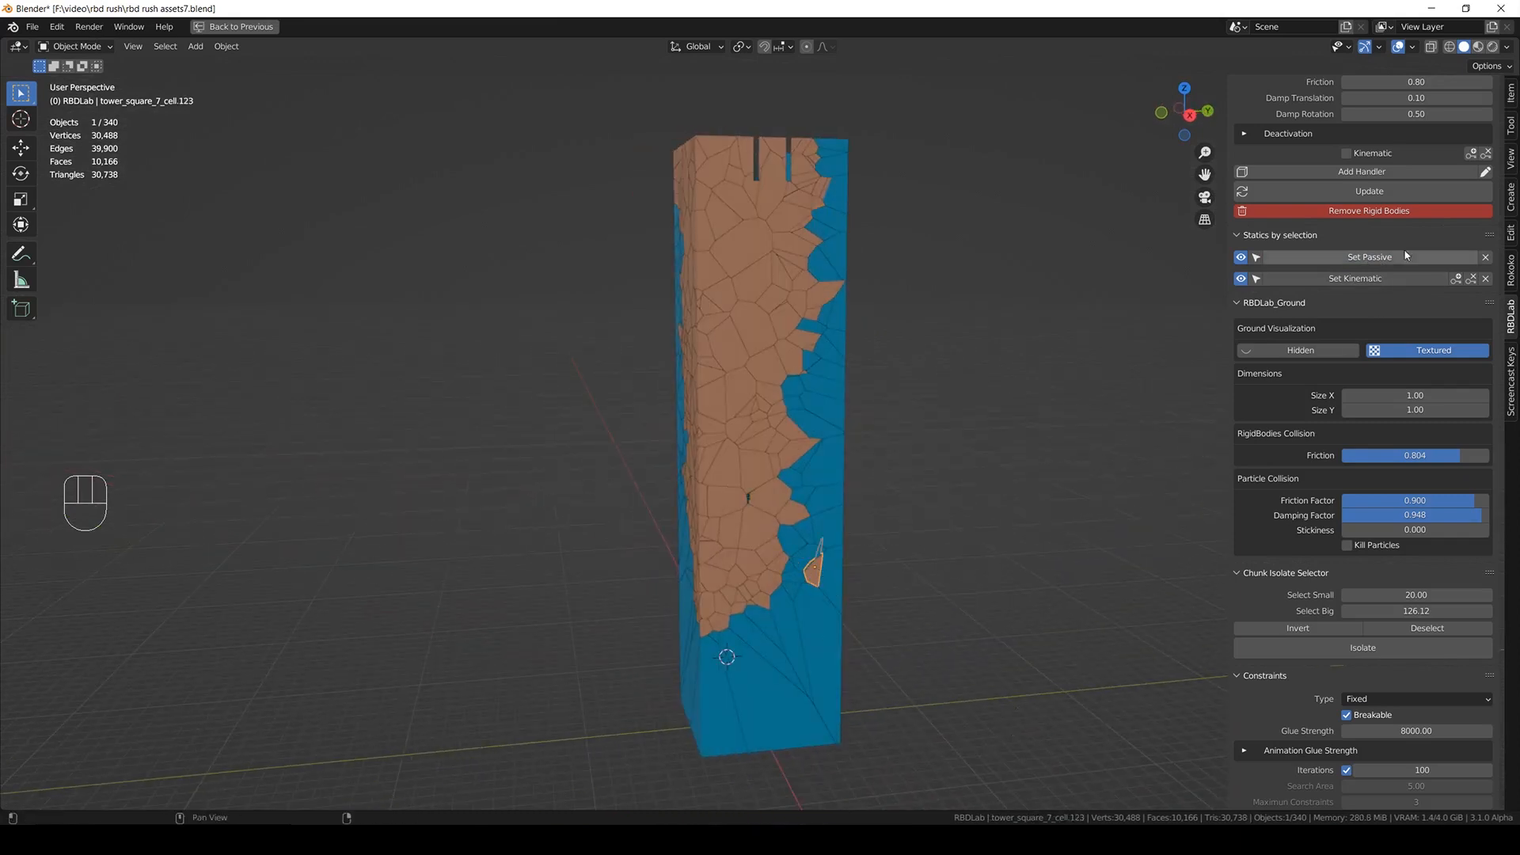
pyautogui.click(1370, 258)
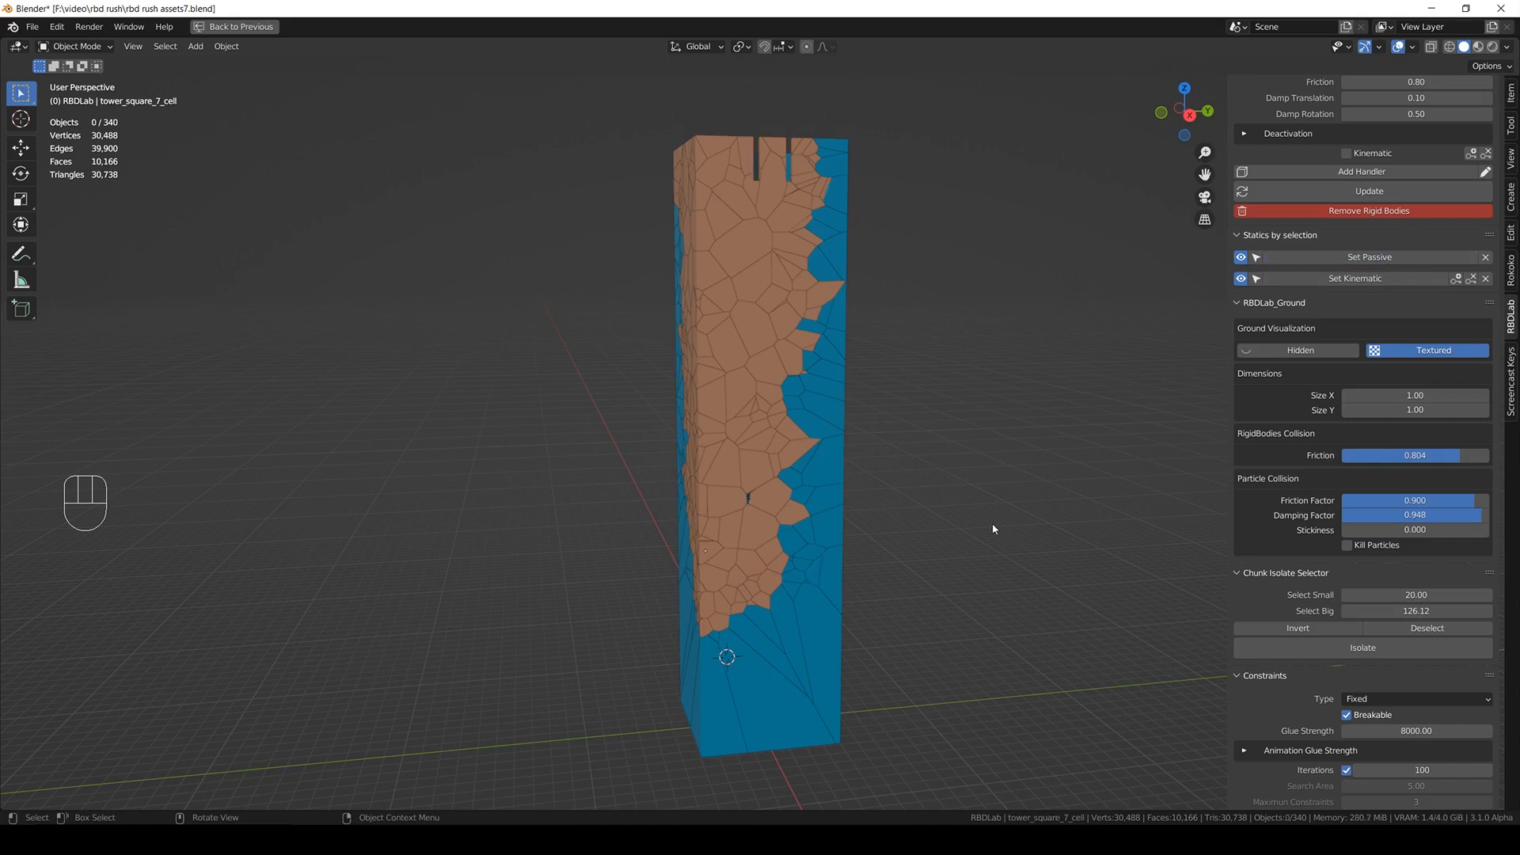
pyautogui.scroll(5, 781, 543)
pyautogui.moveTo(738, 450); pyautogui.dragTo(798, 427, button='middle')
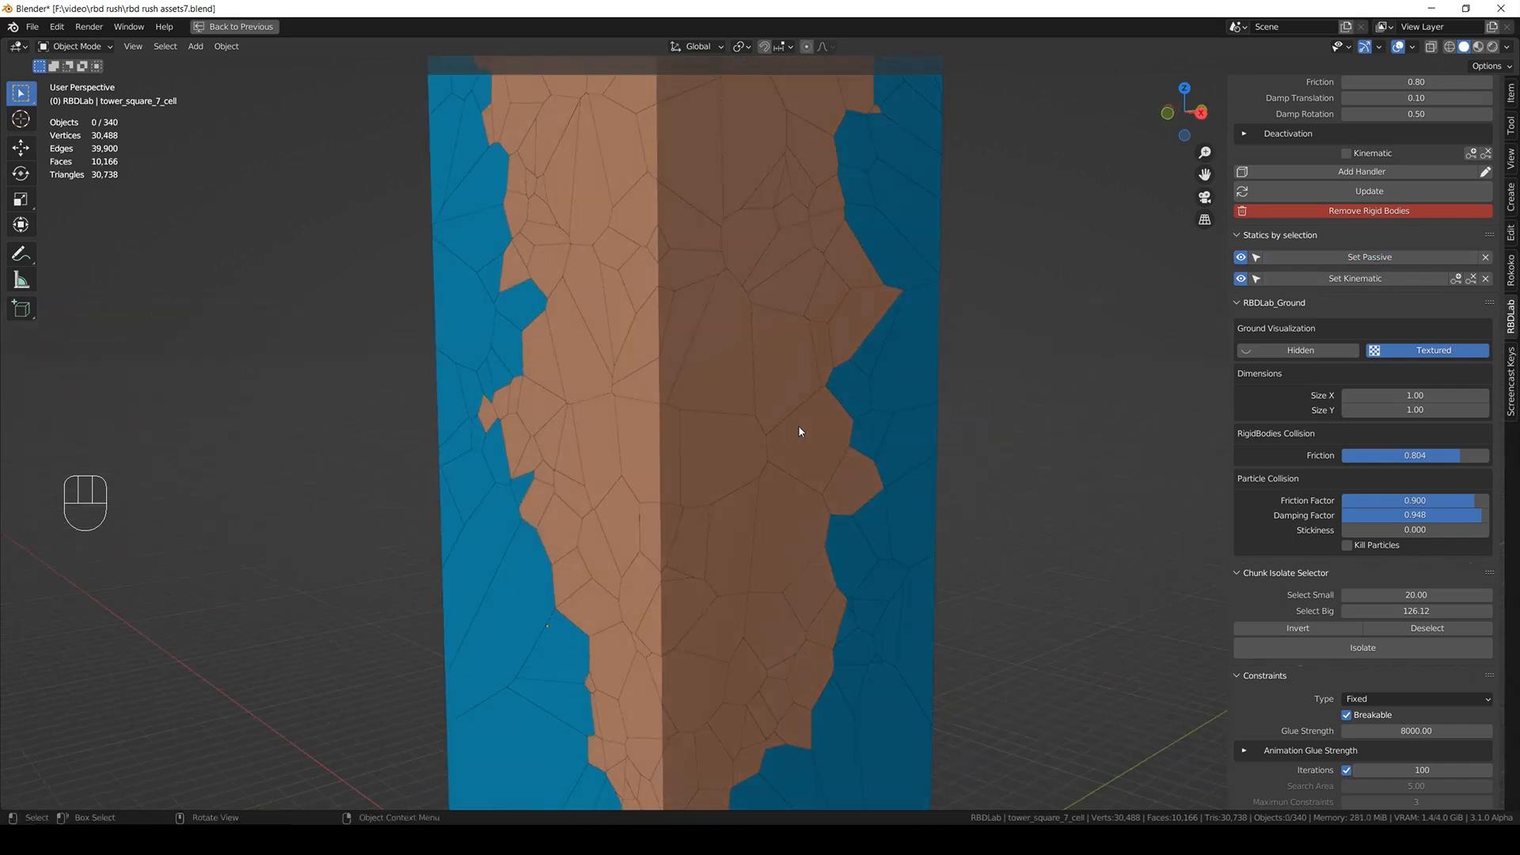
pyautogui.scroll(-6, 798, 425)
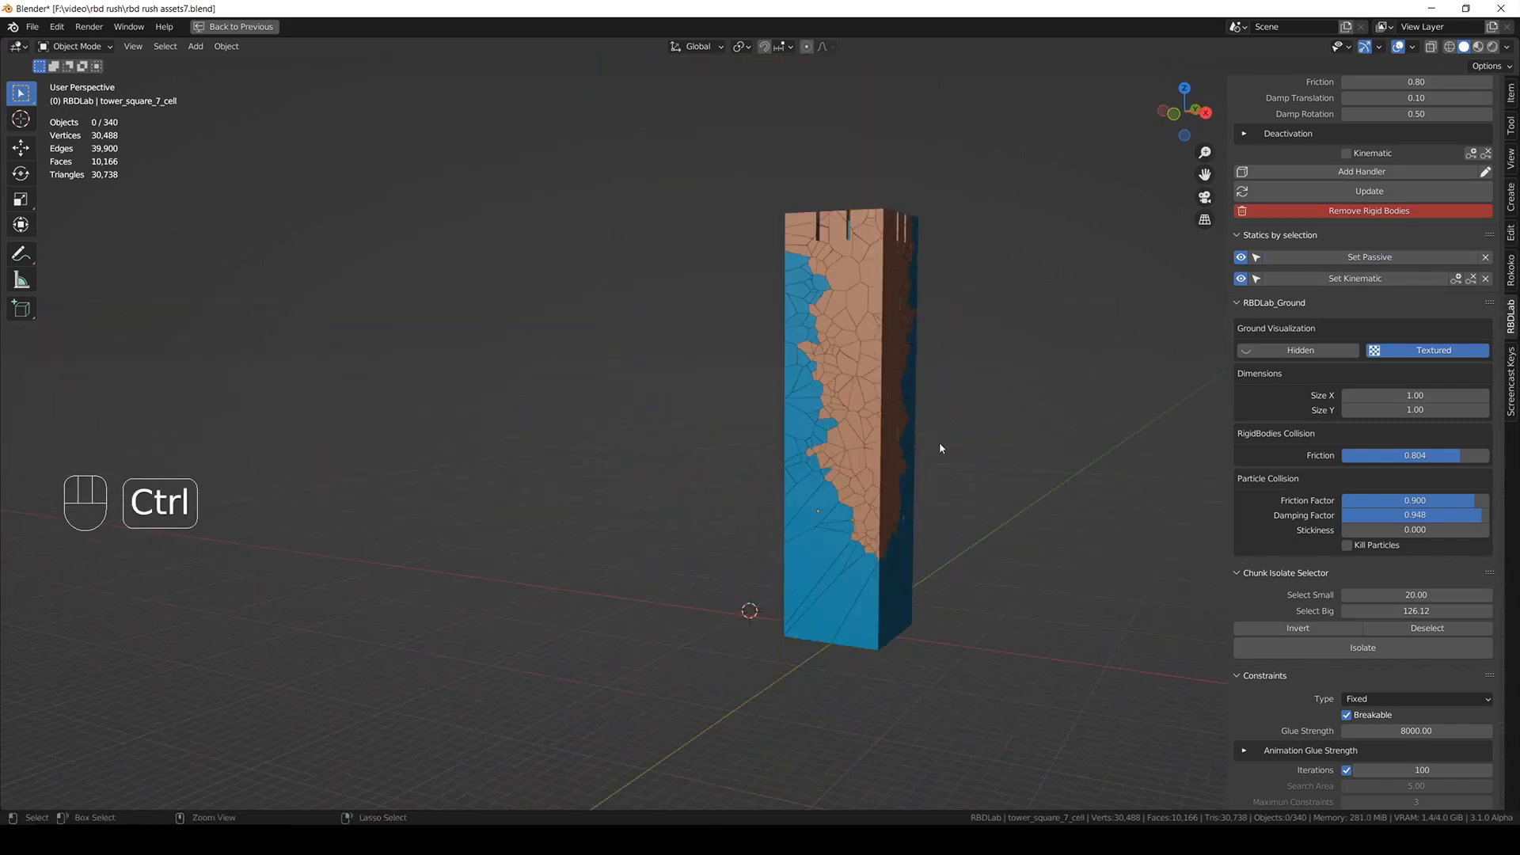
pyautogui.hotkey('ctrl', 's')
# - Select the active chunks at the opposite top corner and across the first battlement slot, and set them as passive
pyautogui.moveTo(882, 356); pyautogui.dragTo(971, 387, button='middle')
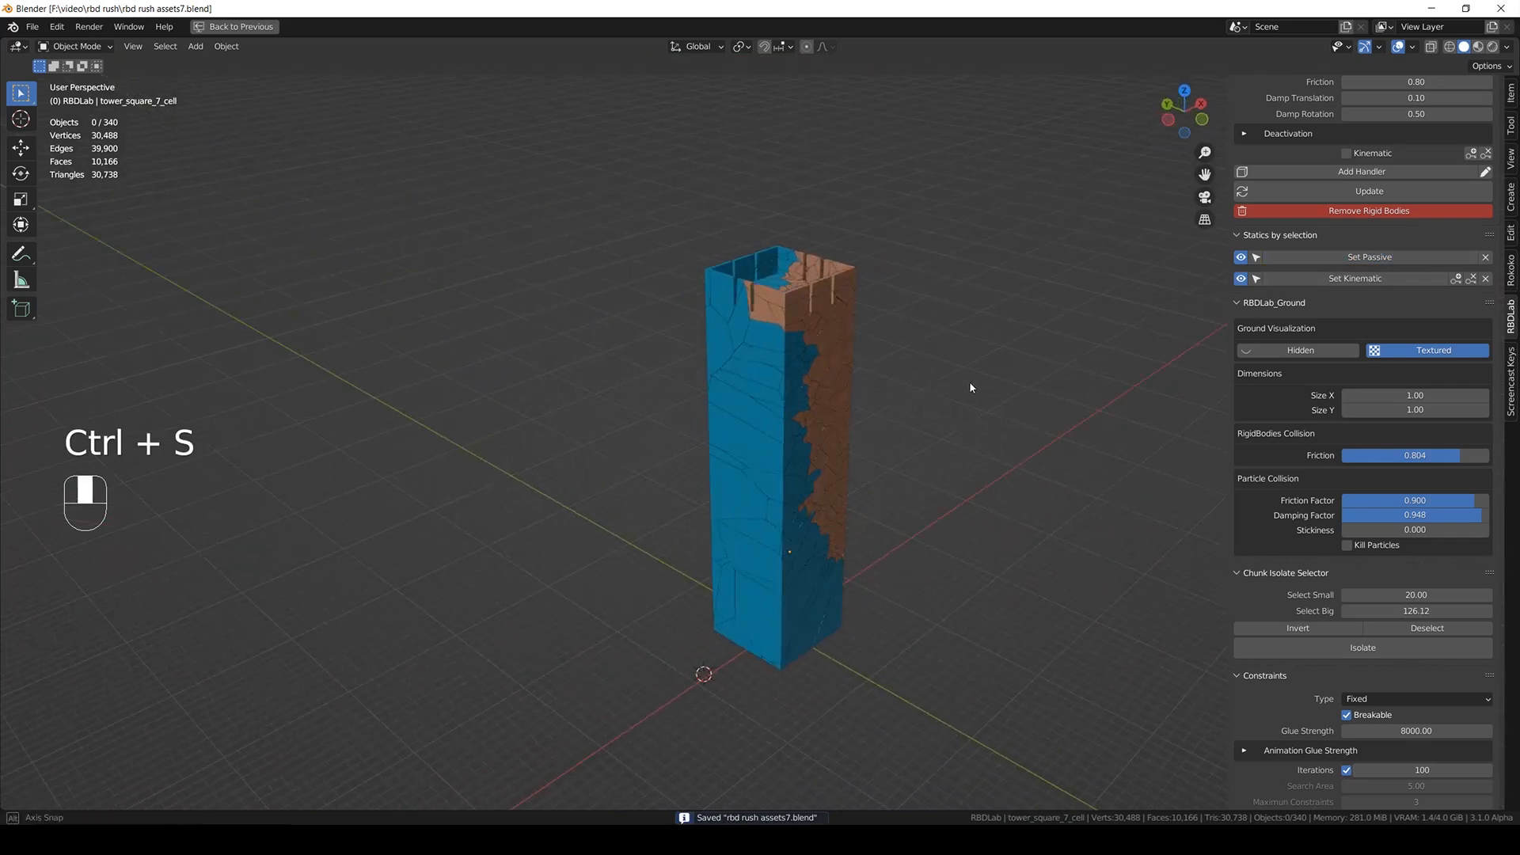
pyautogui.scroll(3, 787, 315)
pyautogui.moveTo(787, 315); pyautogui.dragTo(814, 333, button='middle')
pyautogui.scroll(3, 822, 275)
pyautogui.click(846, 278)
pyautogui.moveTo(867, 337); pyautogui.dragTo(773, 339, button='middle')
pyautogui.keyDown('shift'); pyautogui.click(763, 336); pyautogui.keyUp('shift')
pyautogui.moveTo(916, 367); pyautogui.dragTo(882, 356, button='middle')
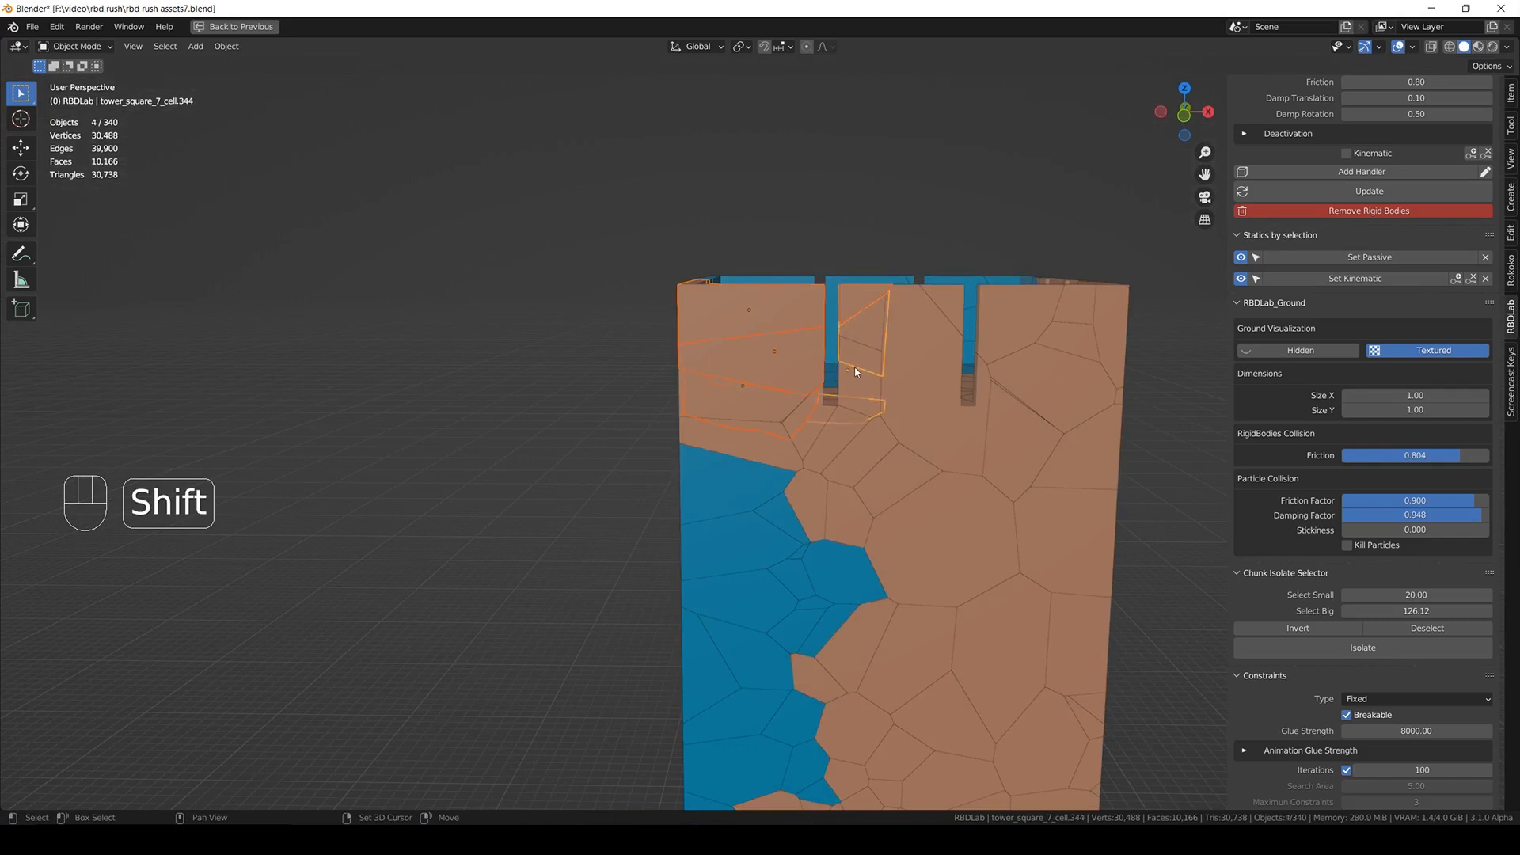
pyautogui.moveTo(866, 448)
pyautogui.mouseDown(button='middle')
pyautogui.moveTo(804, 402)
pyautogui.moveTo(892, 398)
pyautogui.mouseUp(button='middle')
pyautogui.click(1351, 263)
# - Select the four active chunks in the strip below that top corner and set them as passive
pyautogui.moveTo(796, 450); pyautogui.dragTo(851, 413, button='middle')
pyautogui.click(776, 388)
pyautogui.keyDown('shift'); pyautogui.click(855, 412); pyautogui.keyUp('shift')
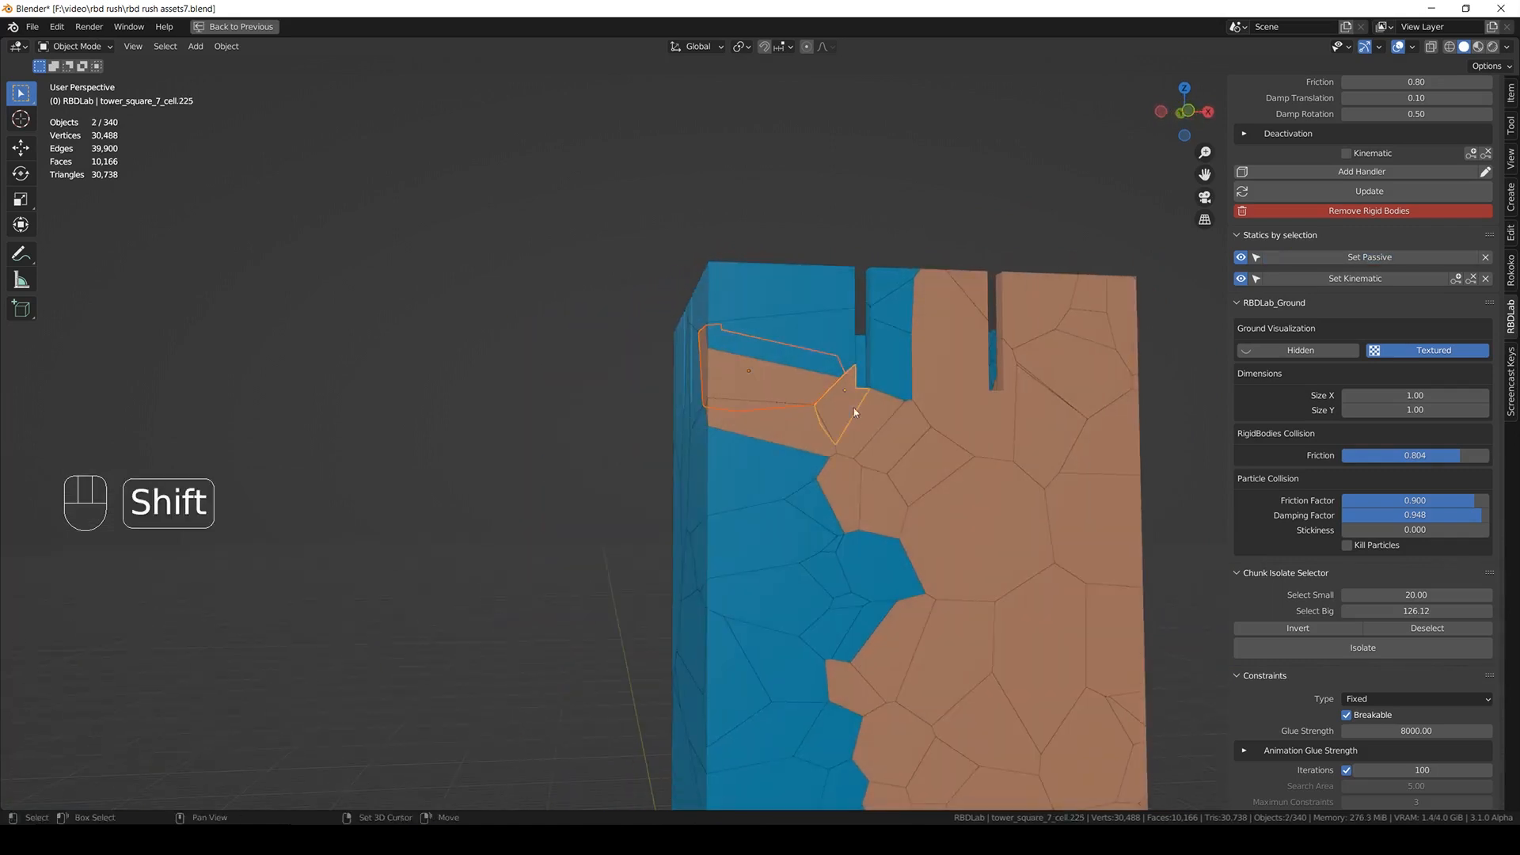
pyautogui.keyDown('shift'); pyautogui.click(869, 411); pyautogui.keyUp('shift')
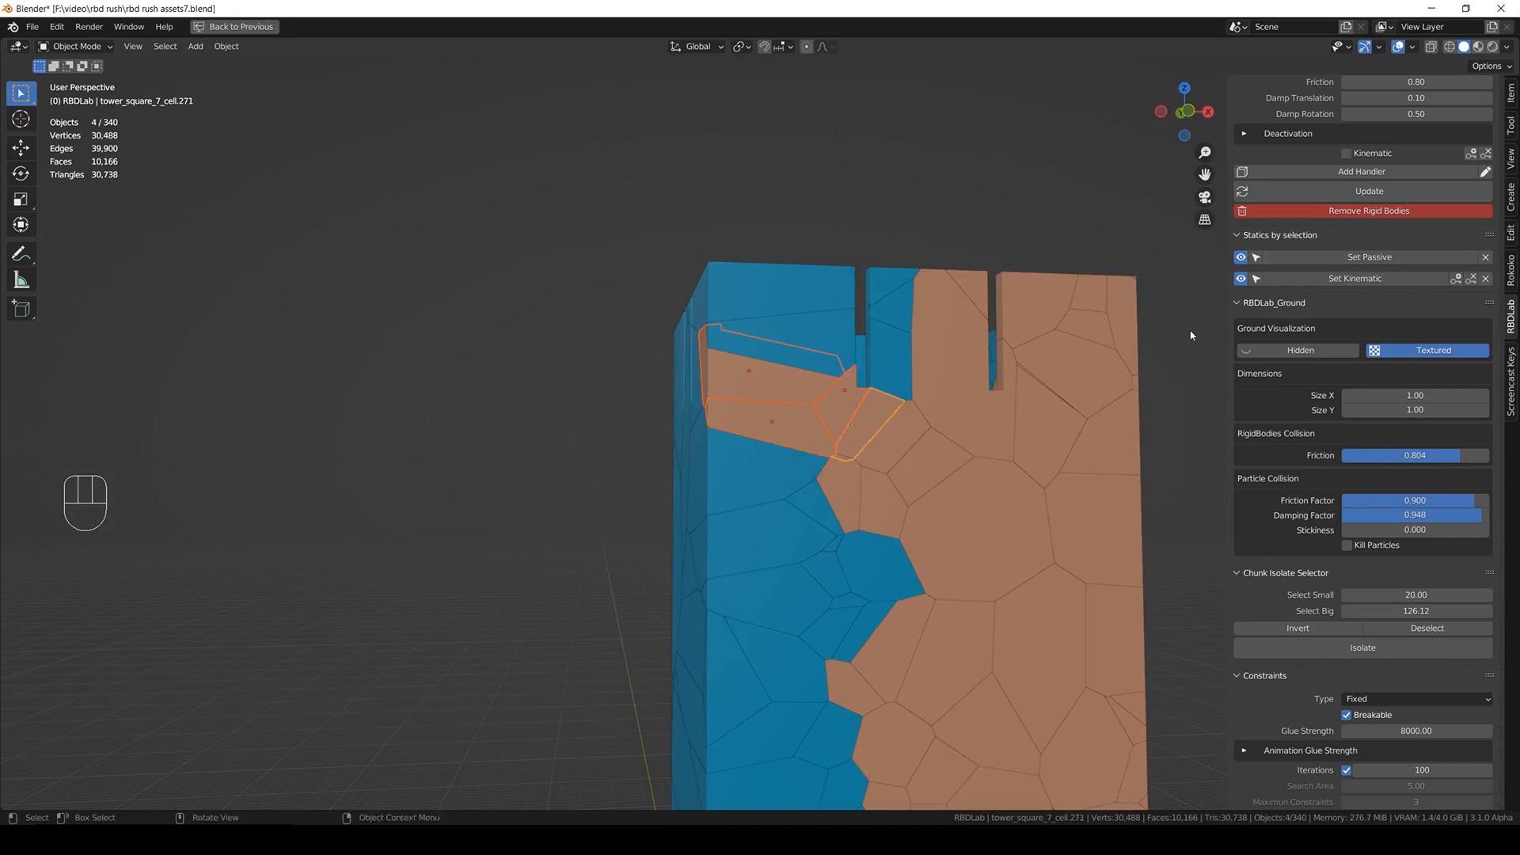
pyautogui.click(1308, 260)
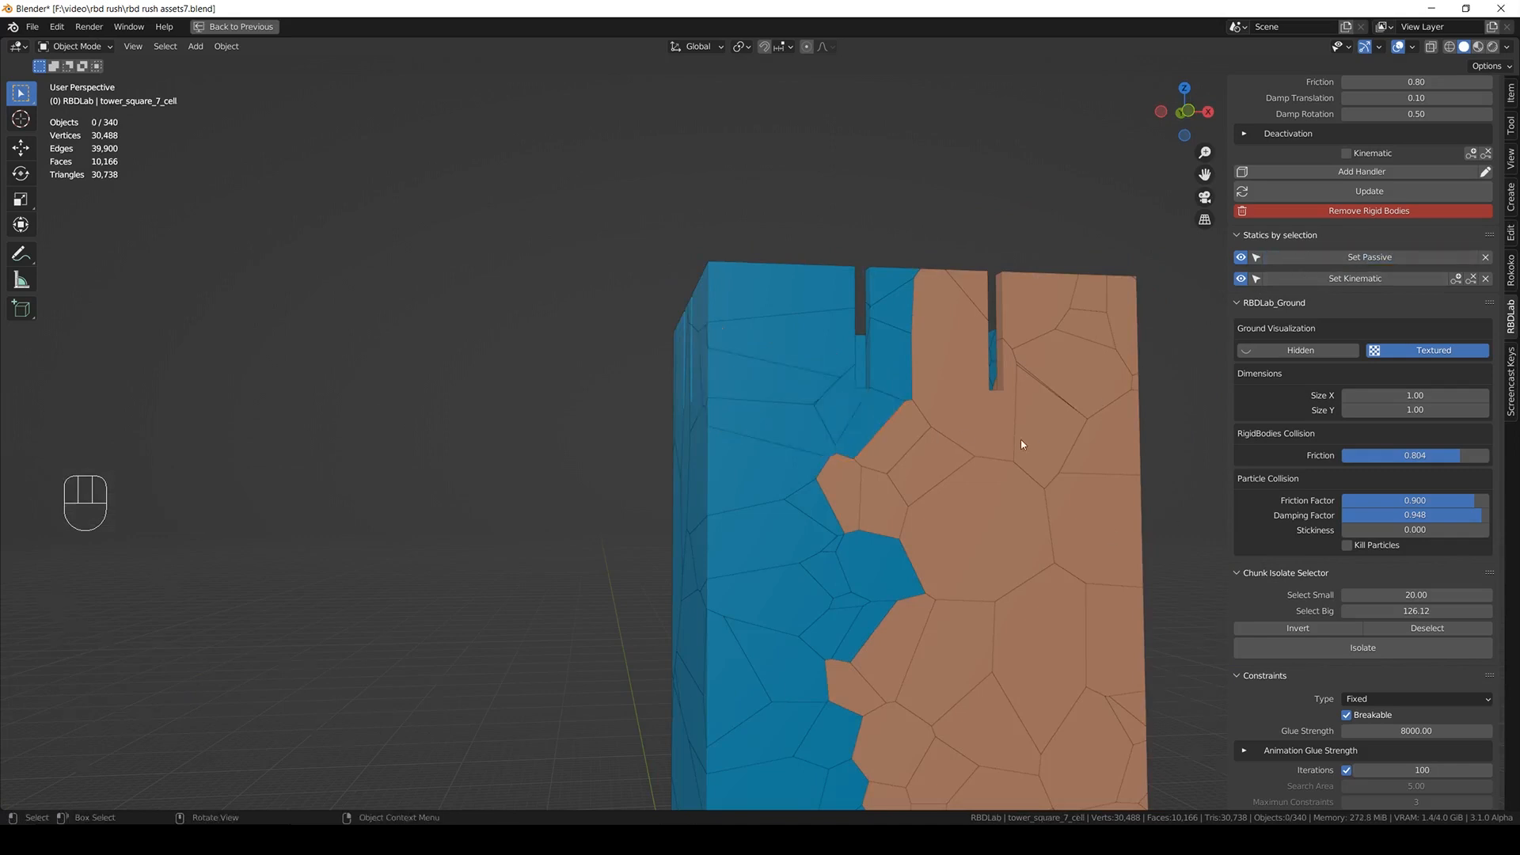
# - Save the file and restore the full workspace layout from the maximized viewport
pyautogui.moveTo(1018, 441); pyautogui.dragTo(909, 455, button='middle')
pyautogui.scroll(-4, 937, 509)
pyautogui.moveTo(936, 509); pyautogui.dragTo(890, 499, button='middle')
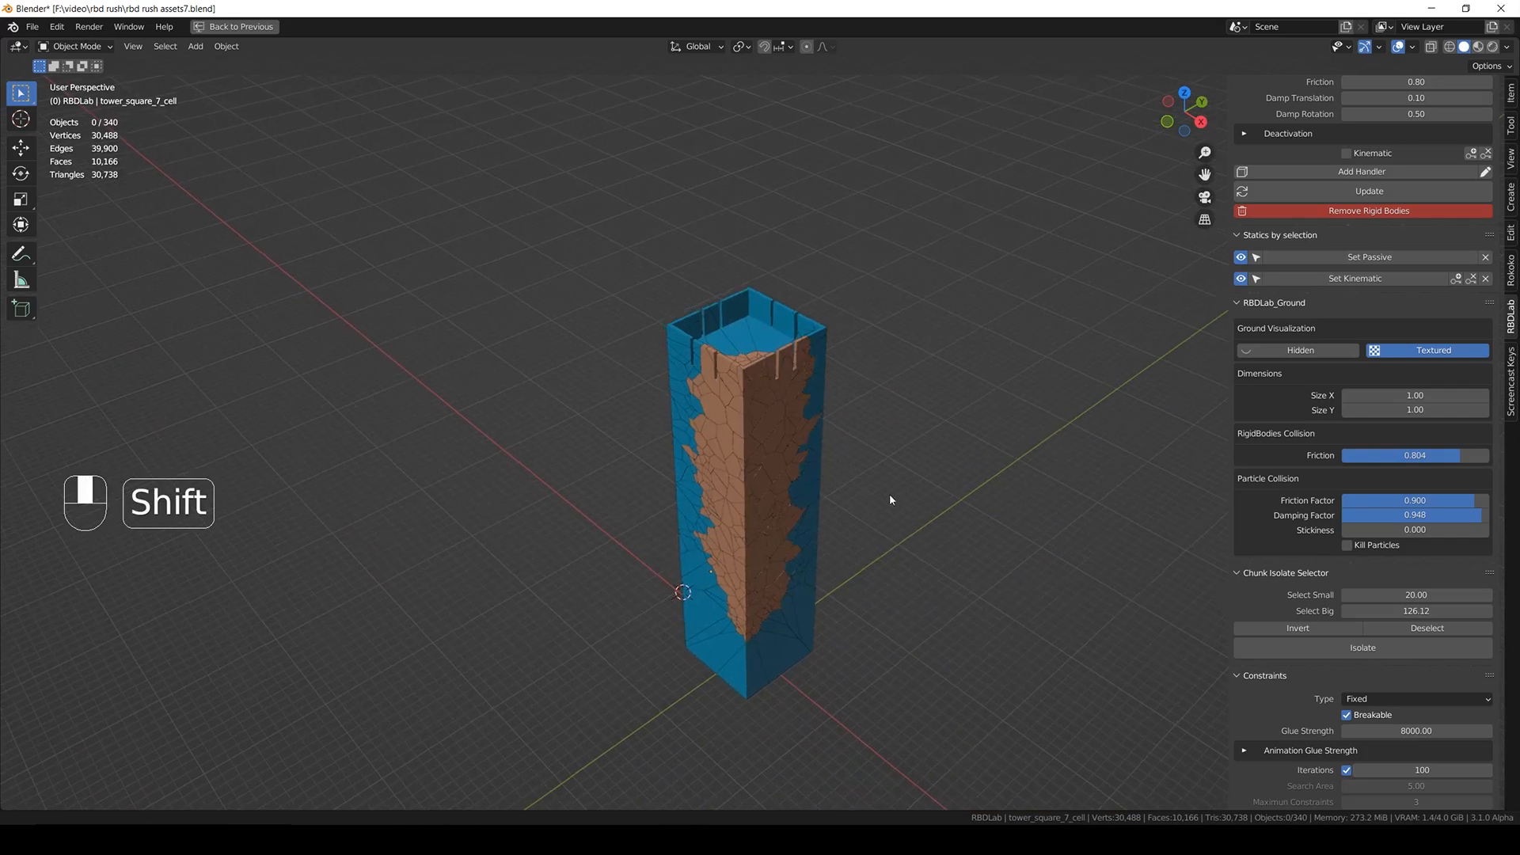
pyautogui.hotkey('ctrl', 's')
pyautogui.moveTo(1039, 601); pyautogui.dragTo(903, 529, button='middle')
pyautogui.hotkey('ctrl', 's')
pyautogui.scroll(1, 858, 438)
pyautogui.hotkey('ctrl', 'space')
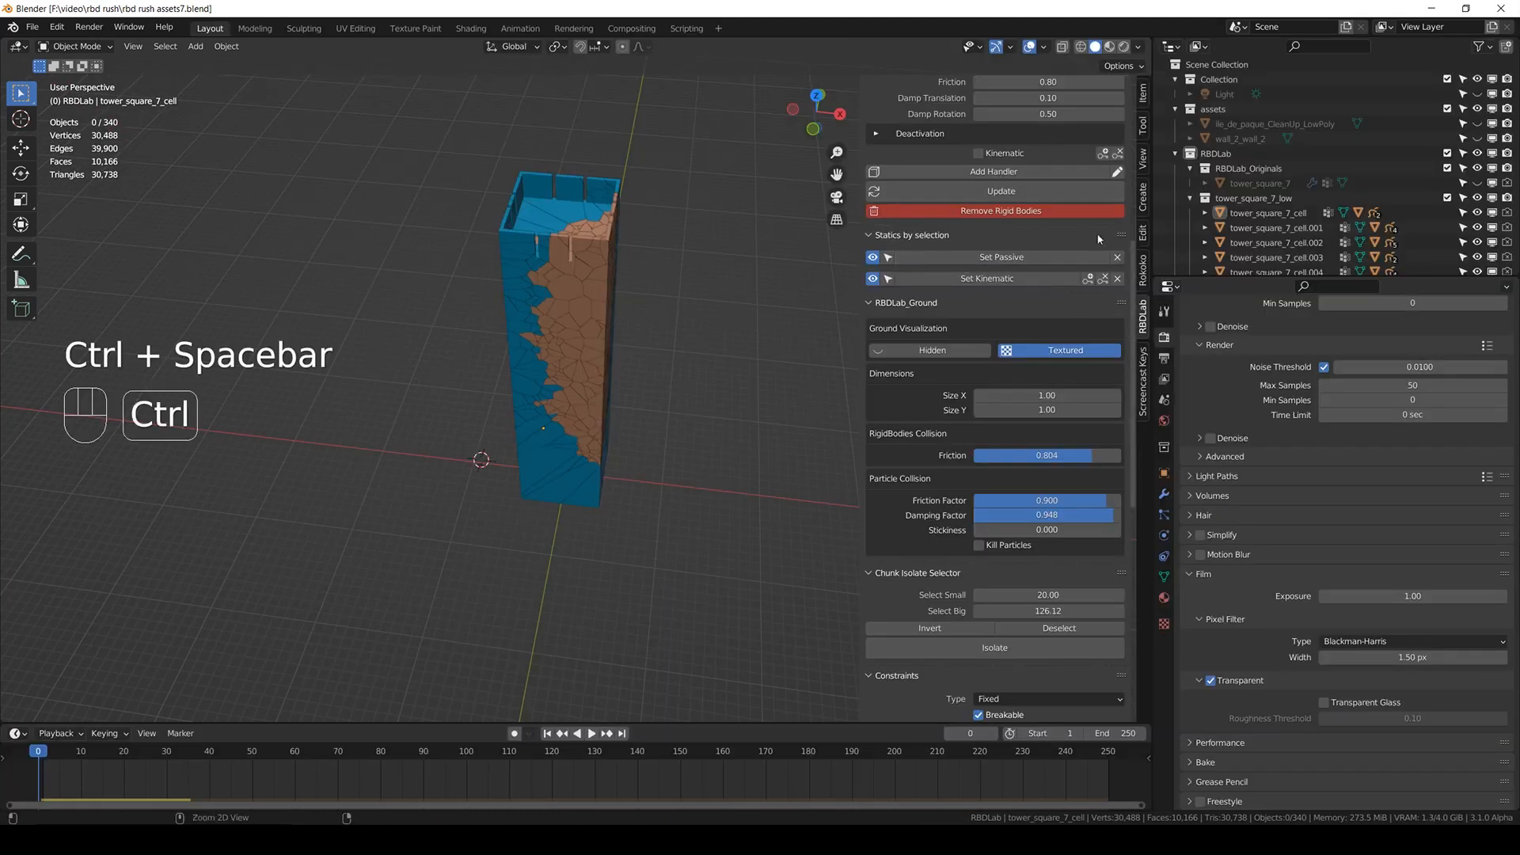
pyautogui.hotkey('ctrl', 's')
# - Make the main Collection active, save the file, place the 3D cursor on the tower's top edge, and add a cube there
pyautogui.click(1223, 80)
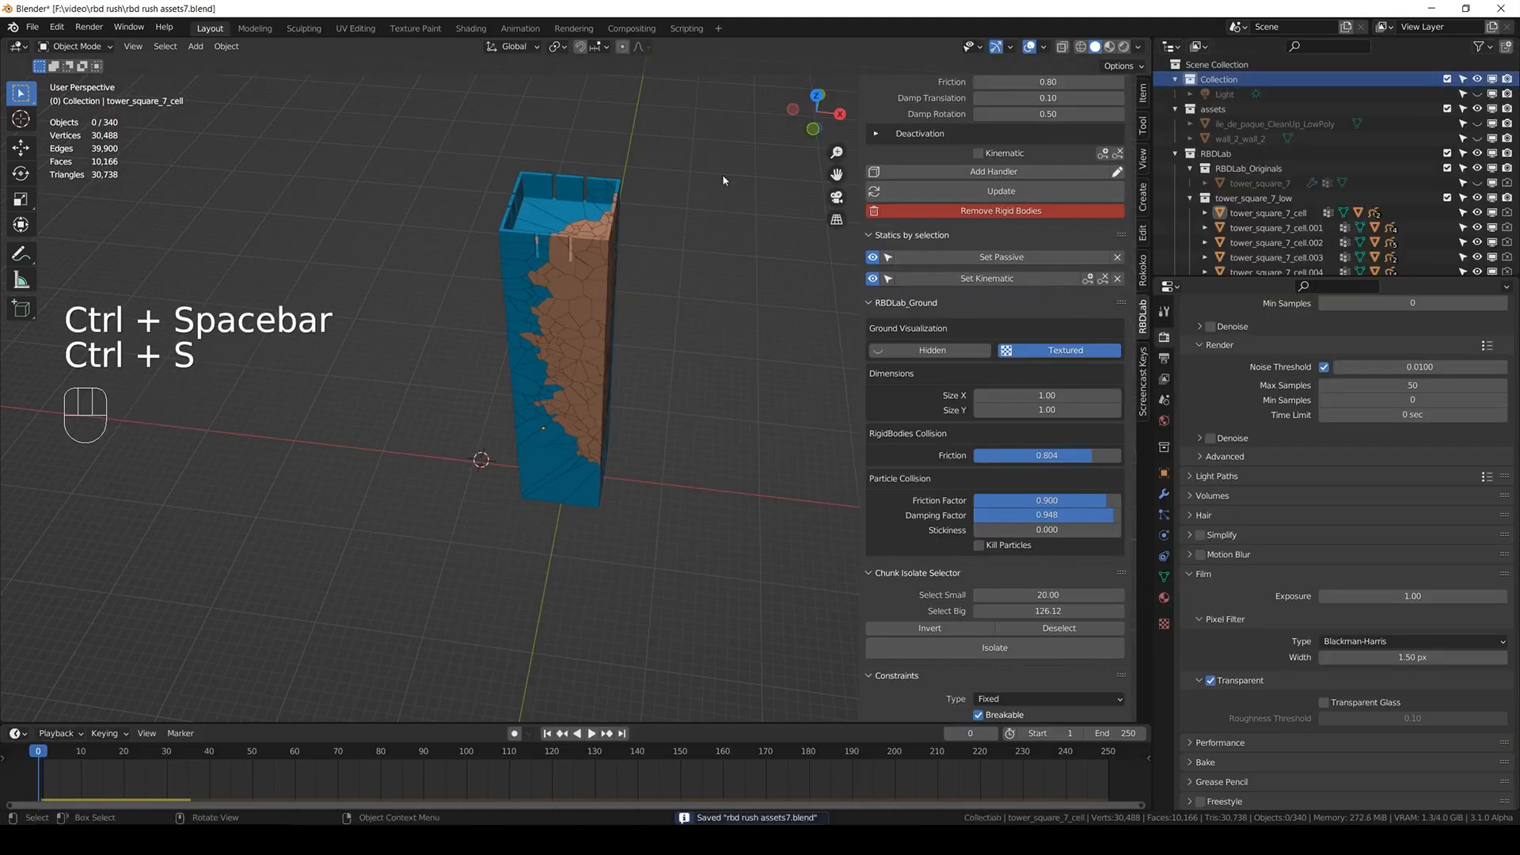
pyautogui.scroll(3, 558, 294)
pyautogui.press('1')
pyautogui.hotkey('ctrl', 'z')
pyautogui.hotkey('ctrl', 's')
pyautogui.press('shift')
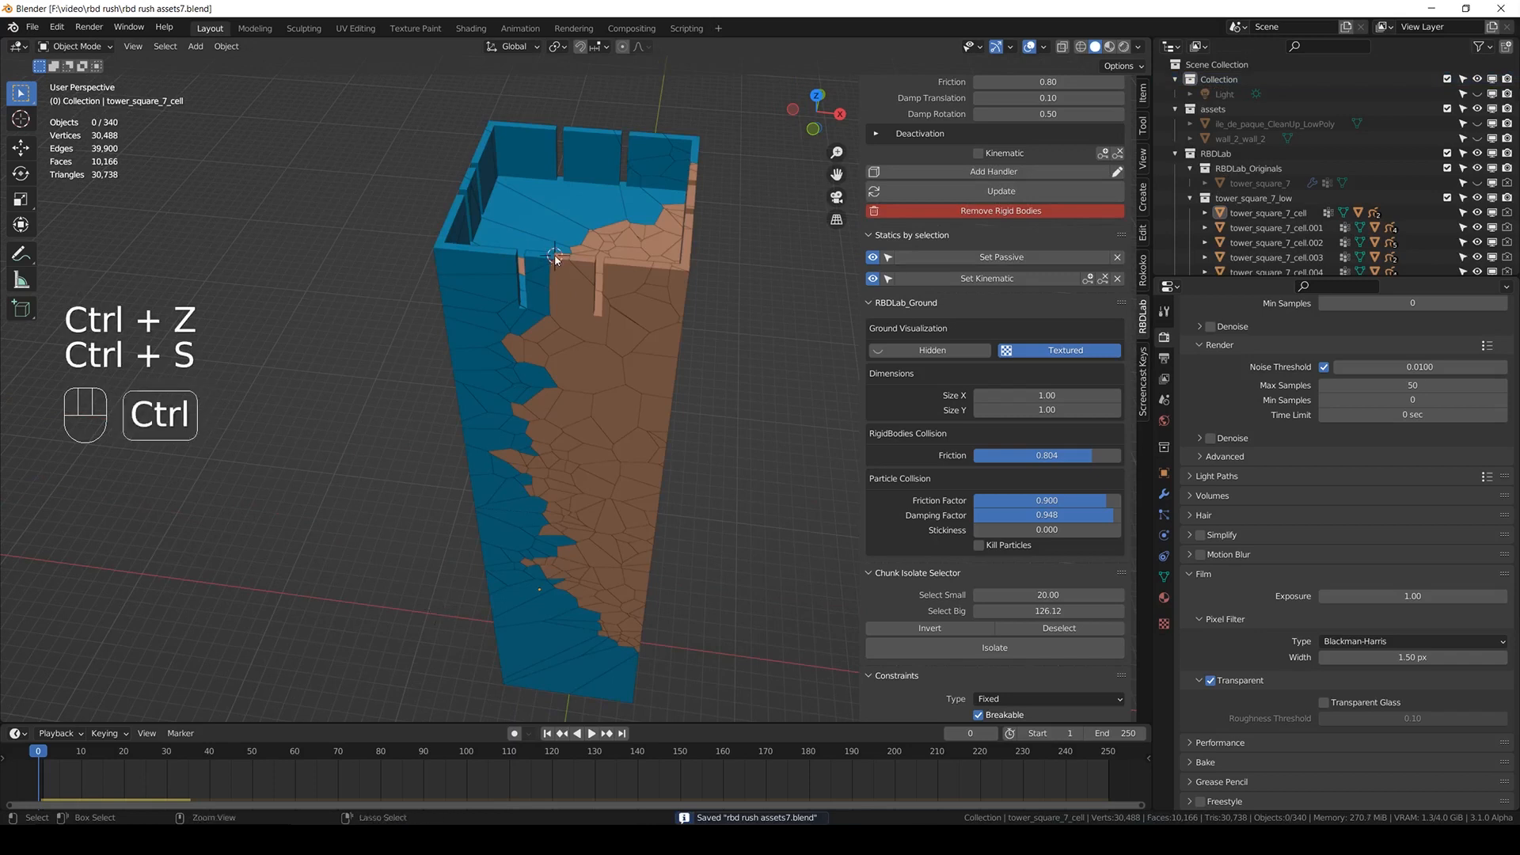
pyautogui.hotkey('shift', 'a')
pyautogui.moveTo(557, 261)
pyautogui.click(679, 272)
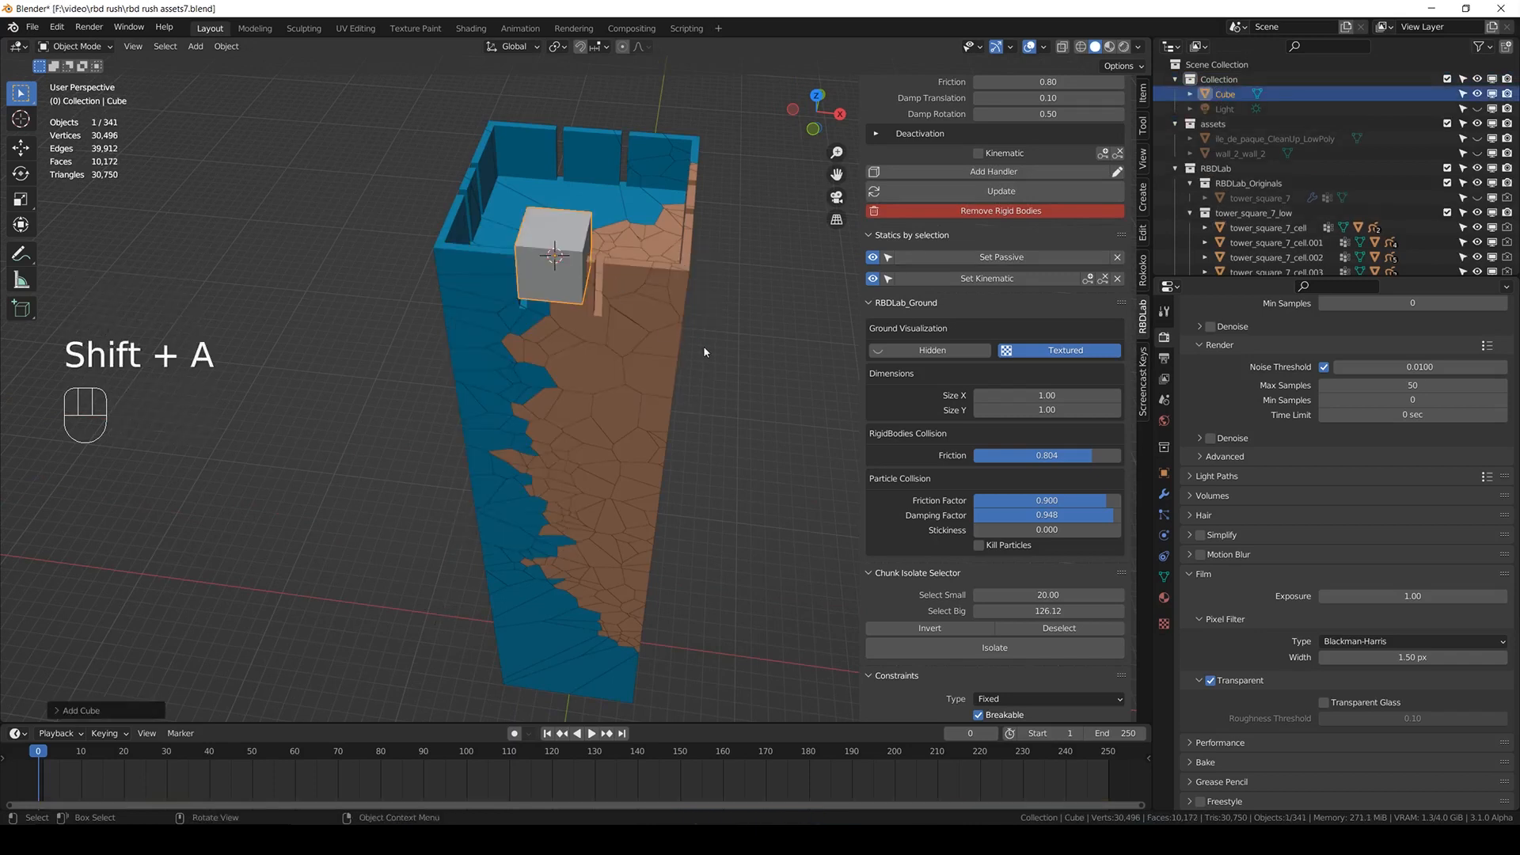
# - Switch to the front view, disable the scene's Rigid Body World, and save the file
pyautogui.press('KP_1')
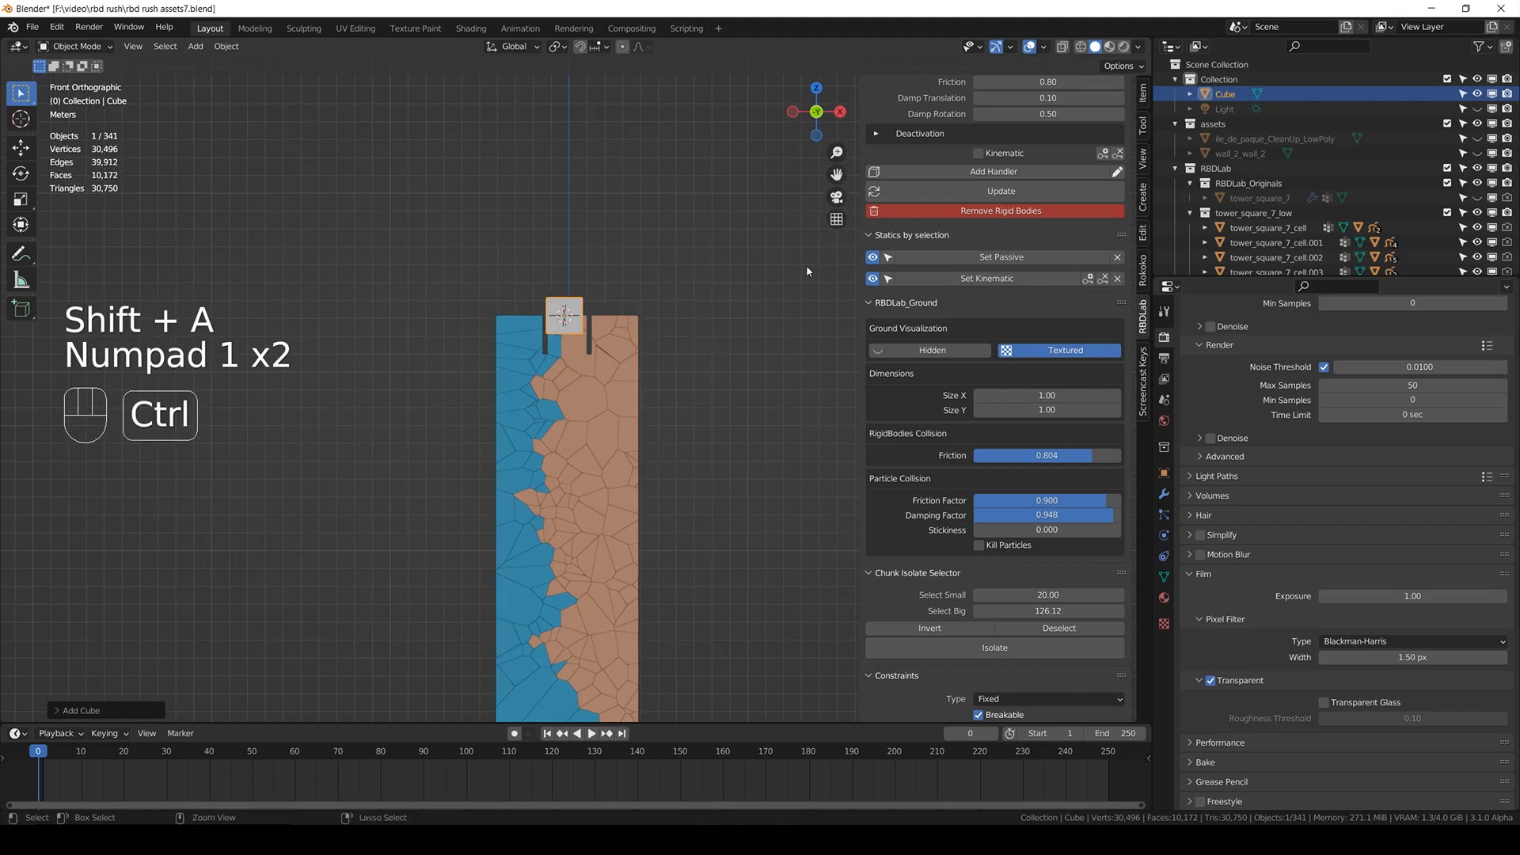
pyautogui.hotkey('ctrl', 's')
pyautogui.keyDown('shift'); pyautogui.moveTo(627, 606); pyautogui.dragTo(628, 390, button='middle'); pyautogui.keyUp('shift')
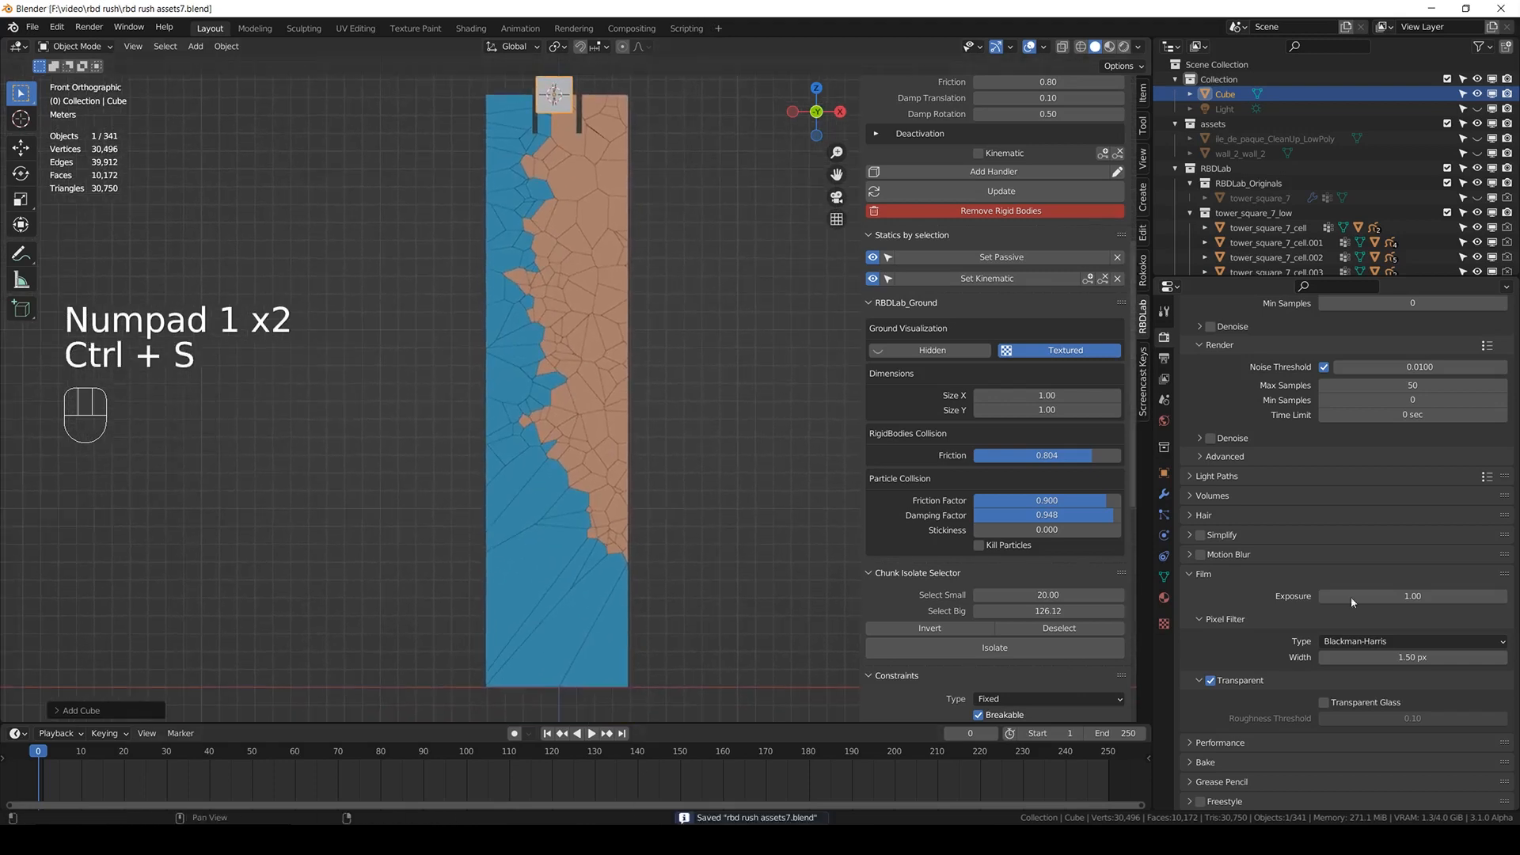
pyautogui.click(1163, 400)
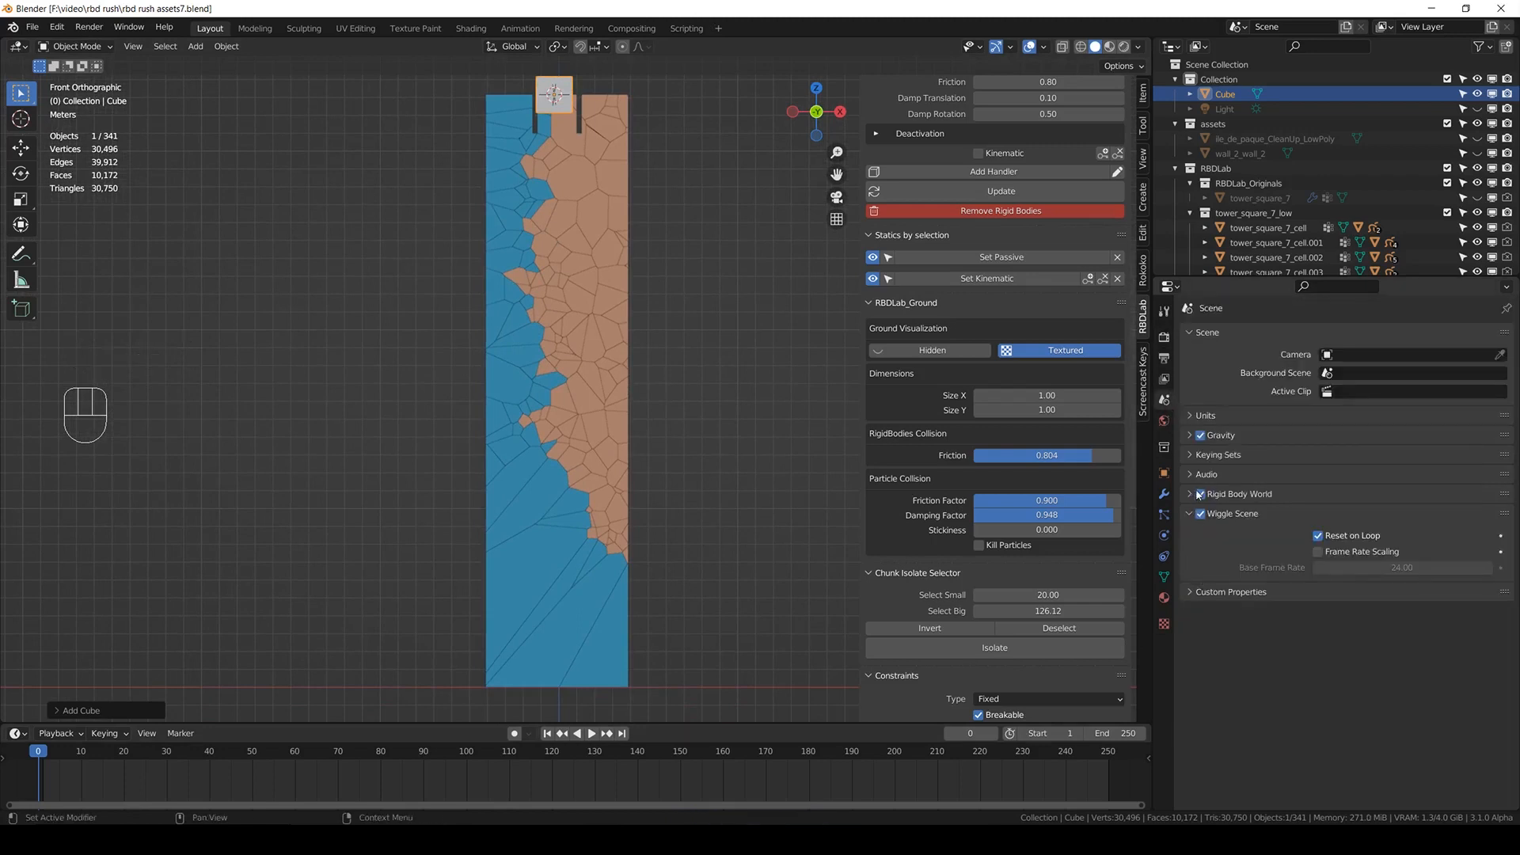
pyautogui.hotkey('ctrl', 's')
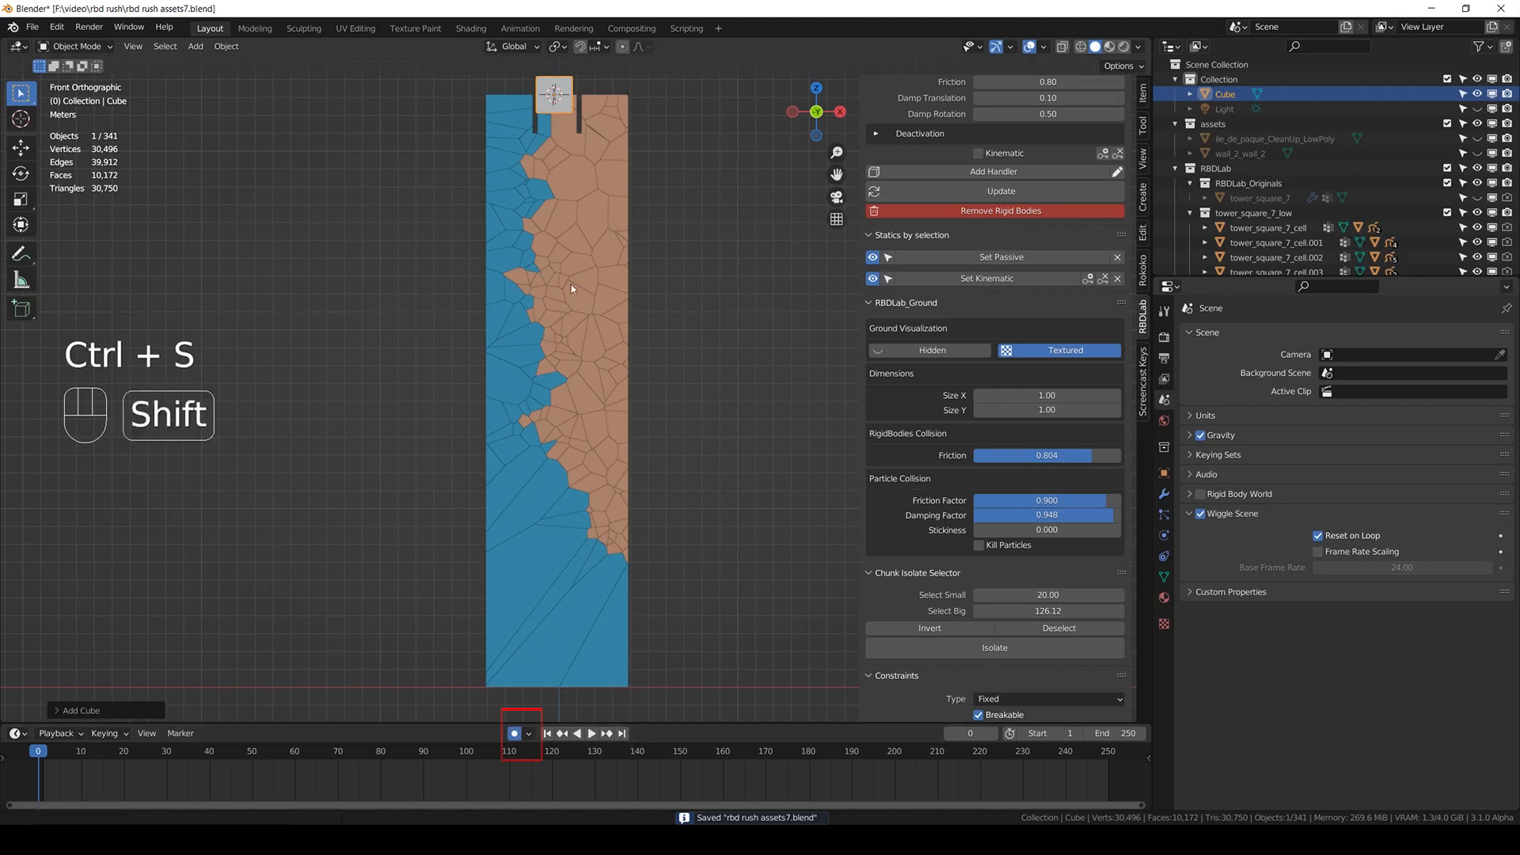
# - Raise the cube vertically above the tower at frame 0 with auto keying on, and save the file
pyautogui.keyDown('shift'); pyautogui.moveTo(572, 283); pyautogui.dragTo(571, 344, button='middle'); pyautogui.keyUp('shift')
pyautogui.scroll(1, 571, 344)
pyautogui.scroll(-3, 573, 348)
pyautogui.press('g')
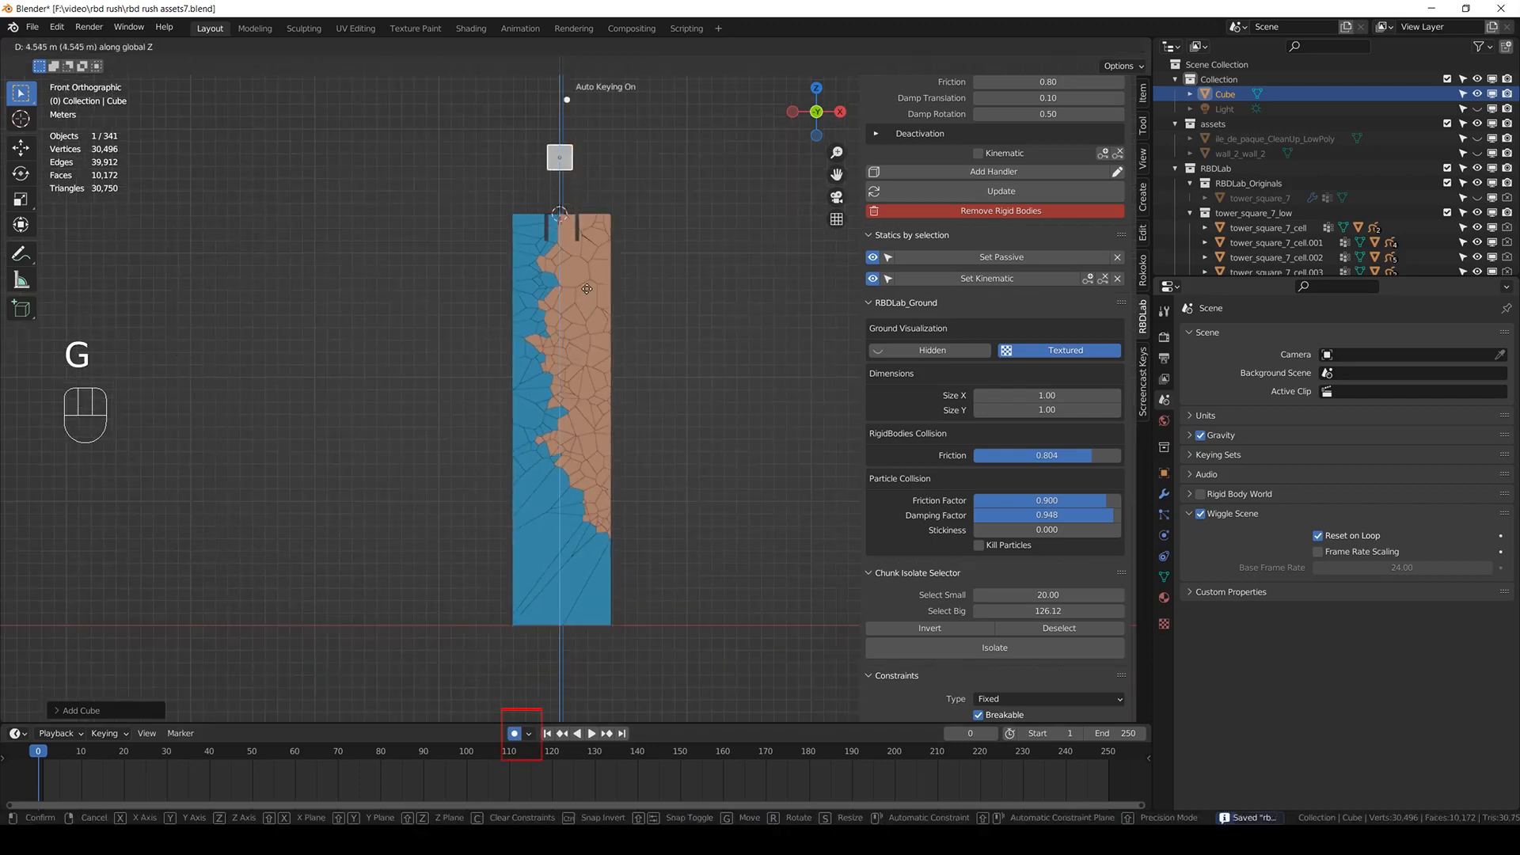
pyautogui.click(587, 288)
pyautogui.hotkey('ctrl', 's')
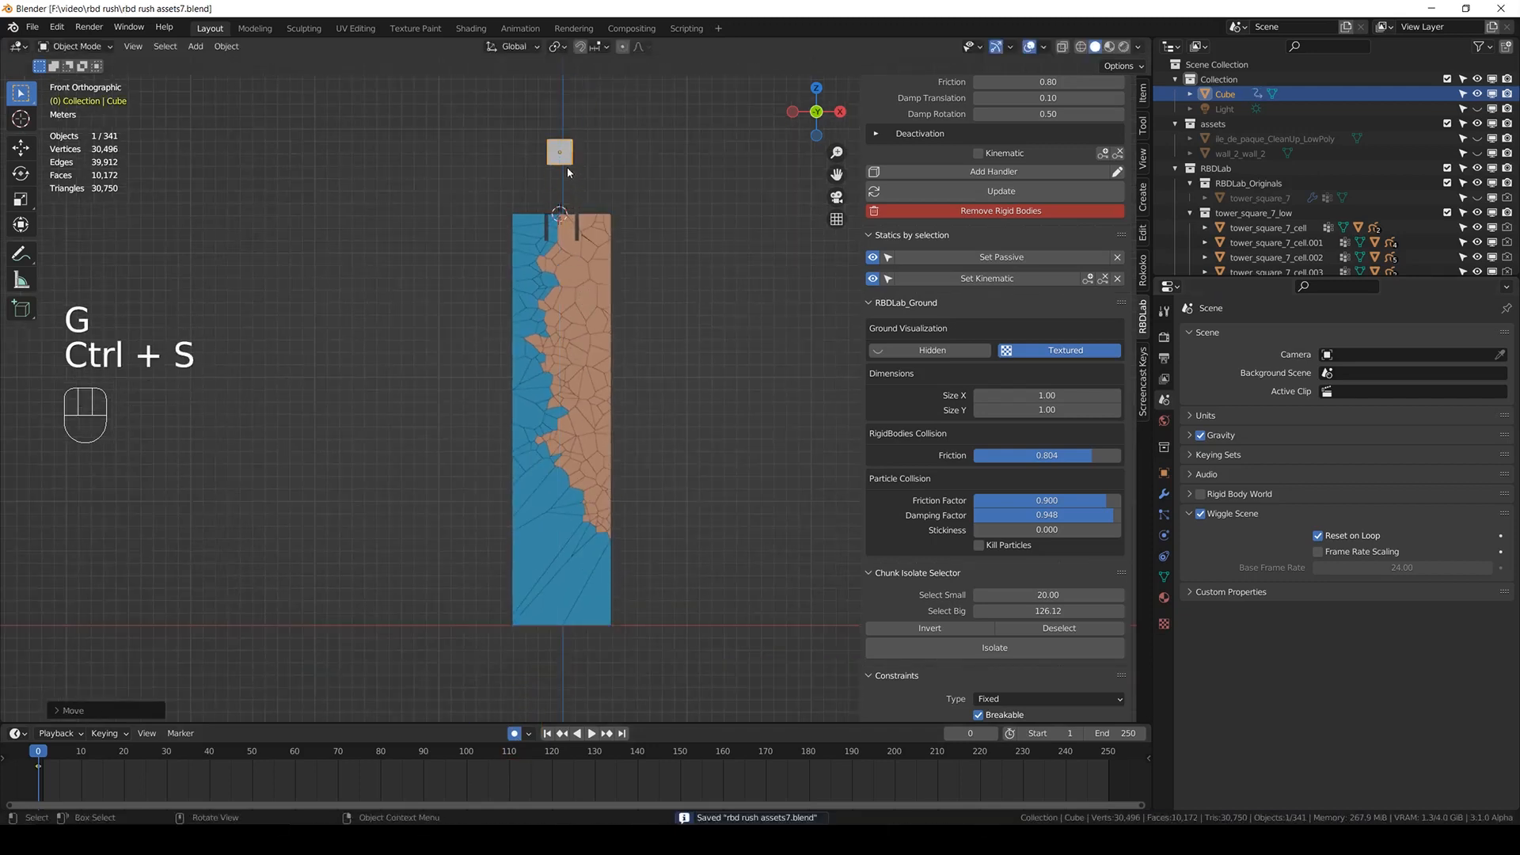
# - Record the cube's motion live during playback, guiding it down the boundary between active and passive chunks until it is below the ground
pyautogui.press('space')
pyautogui.press('g')
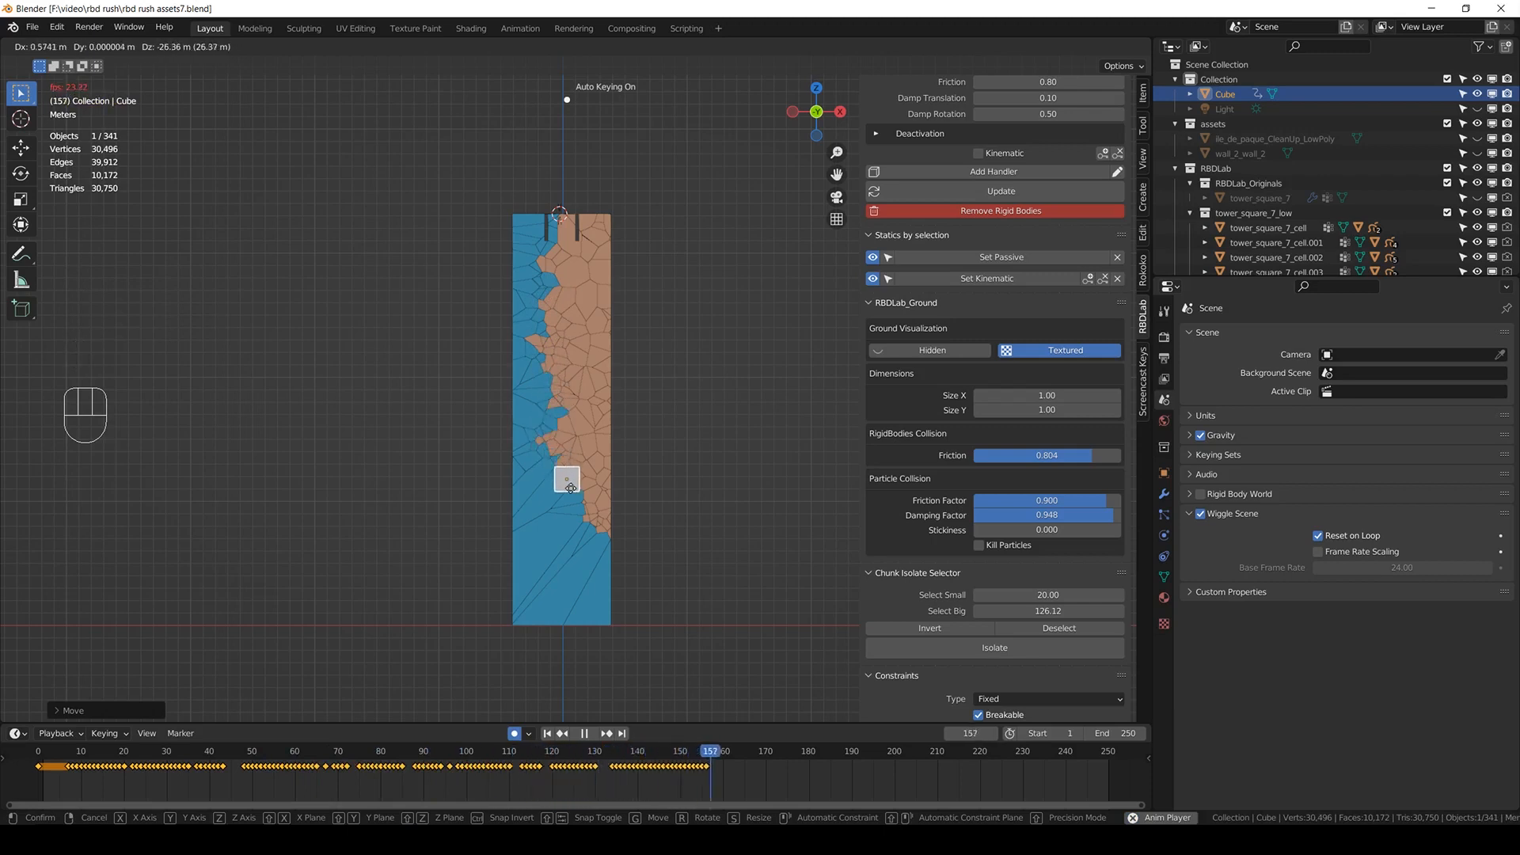
pyautogui.click(614, 698)
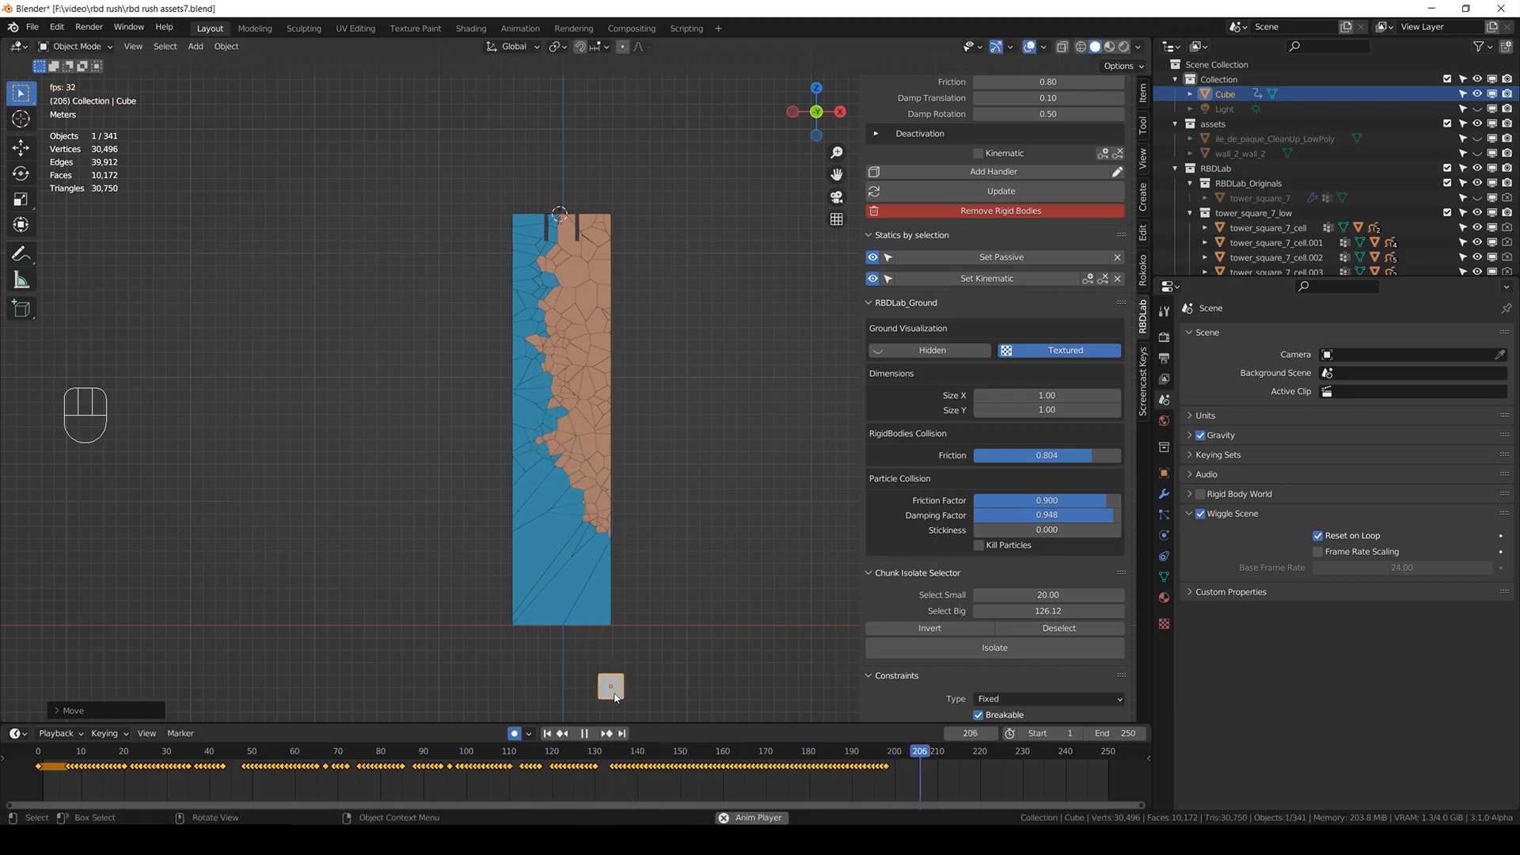
pyautogui.press('space')
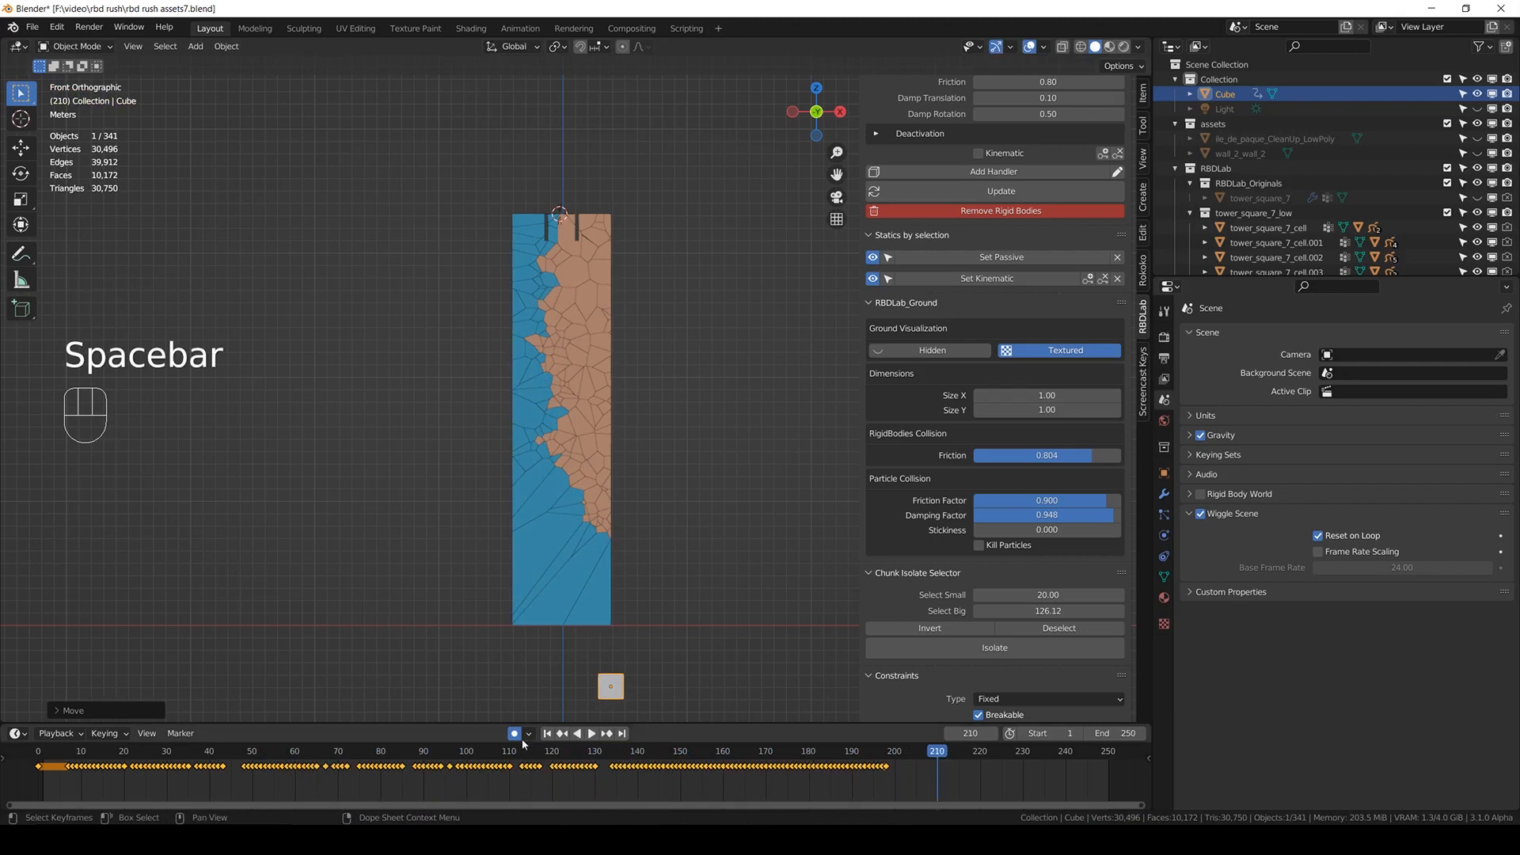
# - Delete the cube's keyframes after frame 173, keeping only the last one
pyautogui.moveTo(836, 762); pyautogui.dragTo(781, 761)
pyautogui.scroll(4, 817, 777)
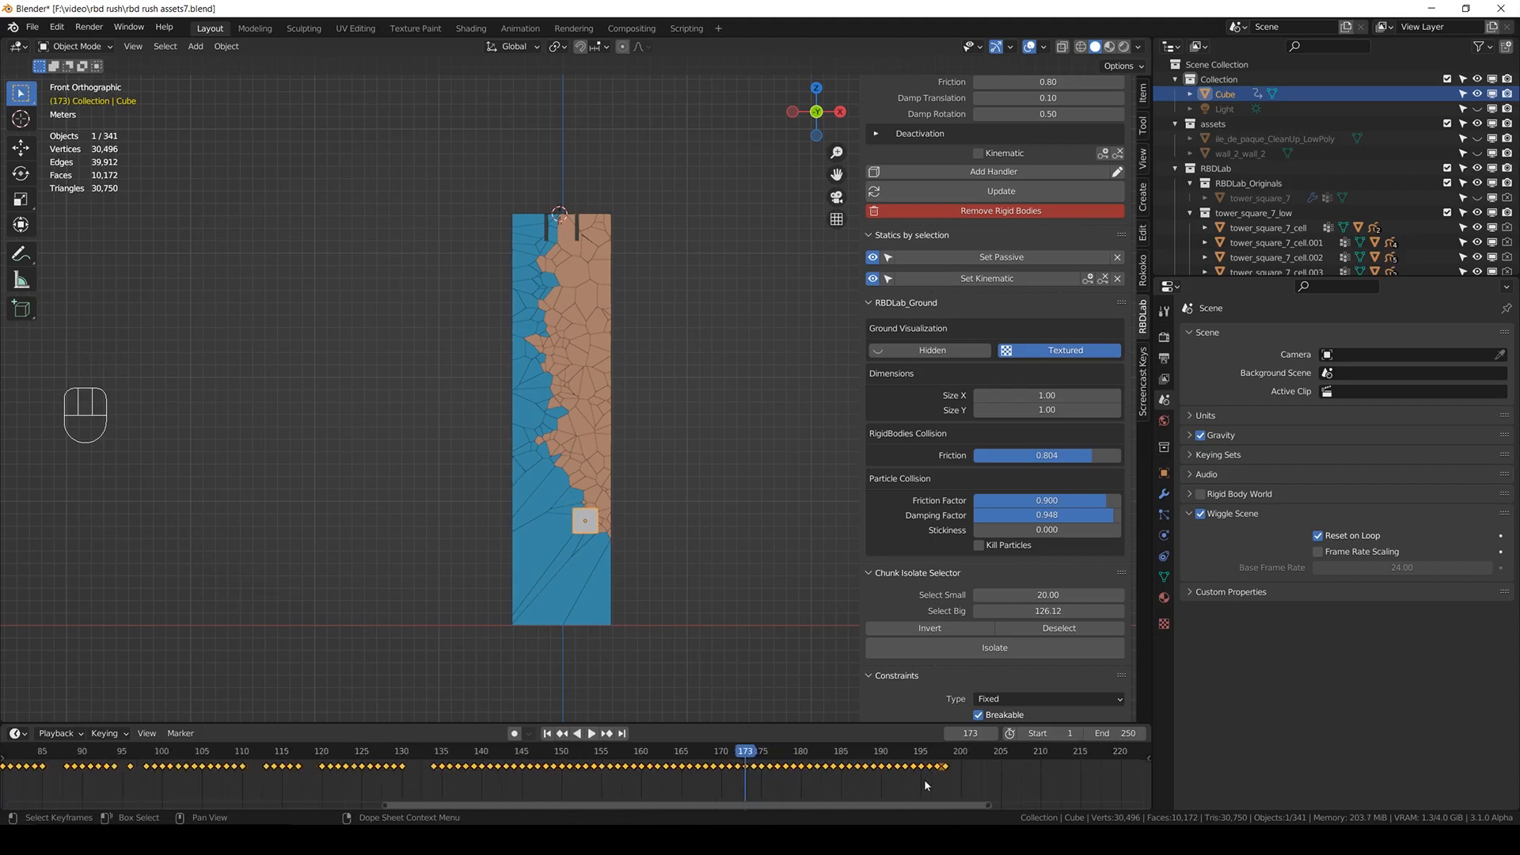
pyautogui.moveTo(942, 778); pyautogui.dragTo(910, 767)
pyautogui.moveTo(752, 768); pyautogui.dragTo(752, 767)
pyautogui.press('x')
pyautogui.click(815, 767)
# - Shift the cube's last keyframe back to about frame 174, directly behind the remaining keyframes
pyautogui.click(946, 766)
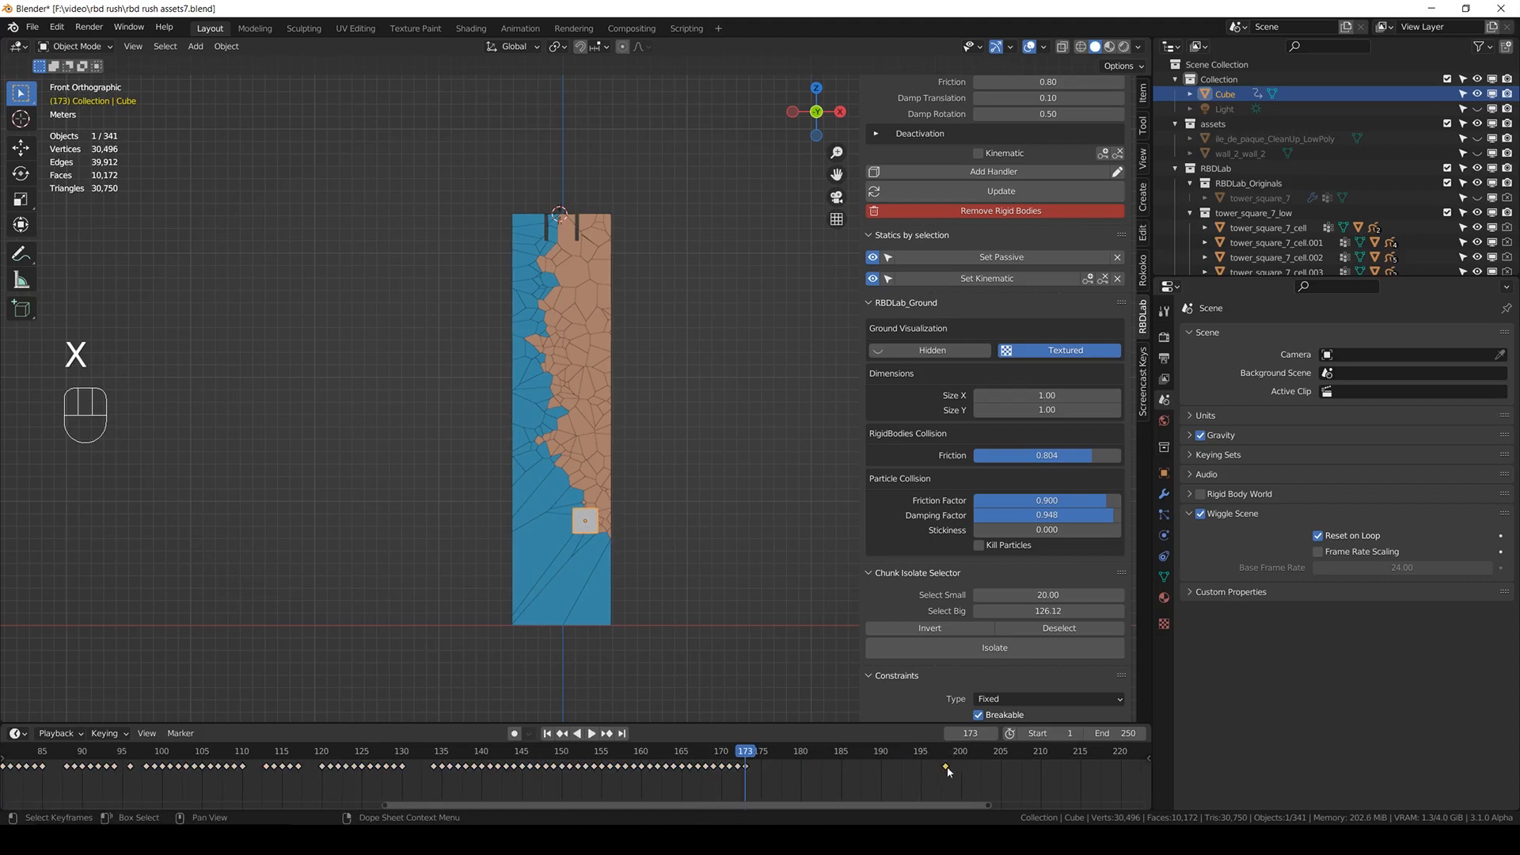
pyautogui.press('g')
pyautogui.click(758, 780)
# - Preview the cube's descent and compress all its keyframes in time from frame 0 so they end at about frame 137
pyautogui.press('a')
pyautogui.scroll(-4, 947, 794)
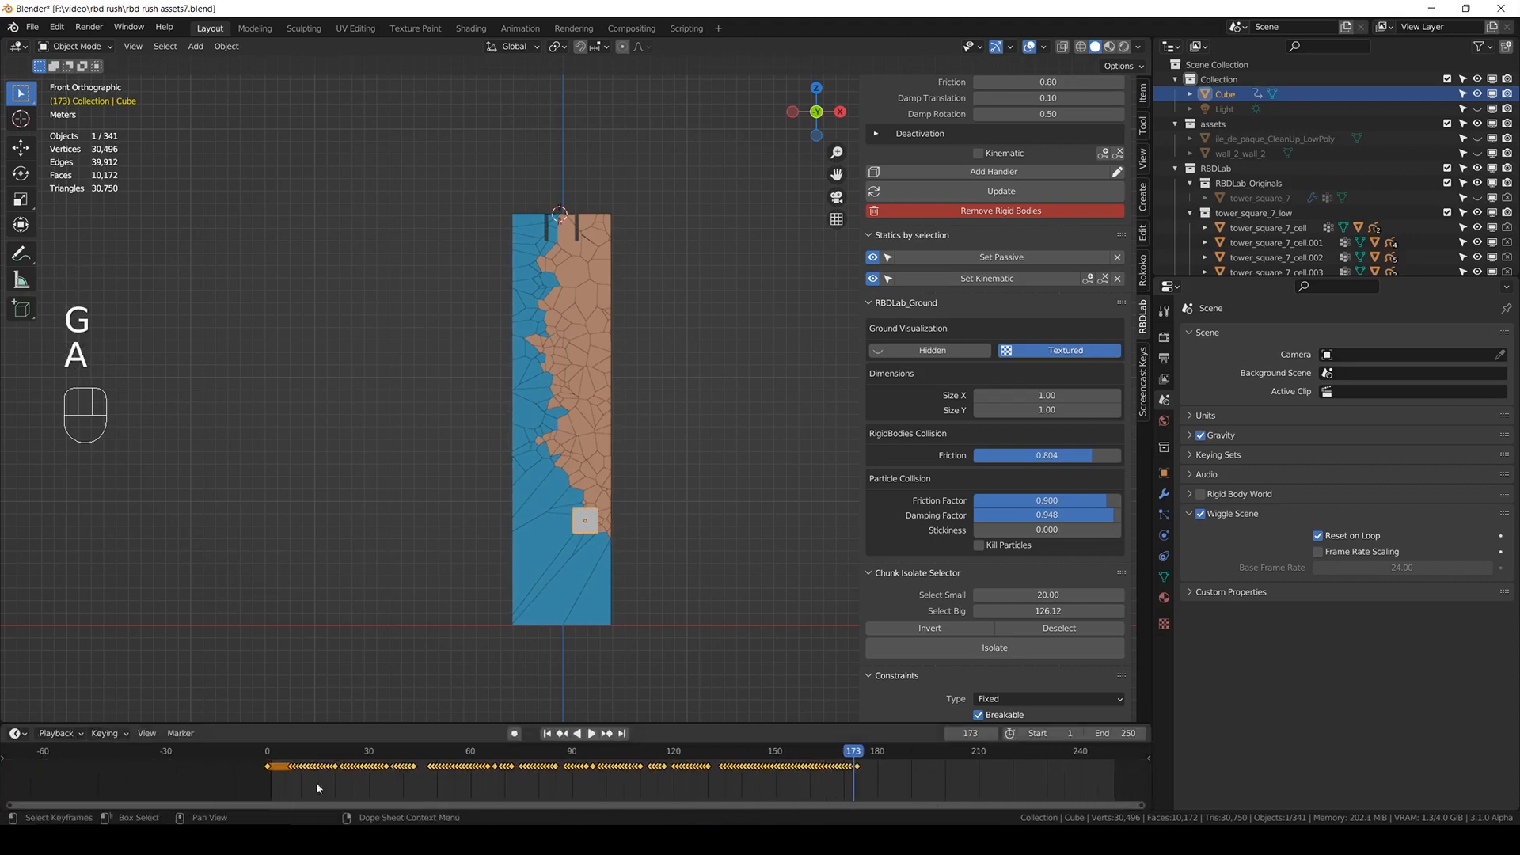
pyautogui.click(250, 752)
pyautogui.press('space')
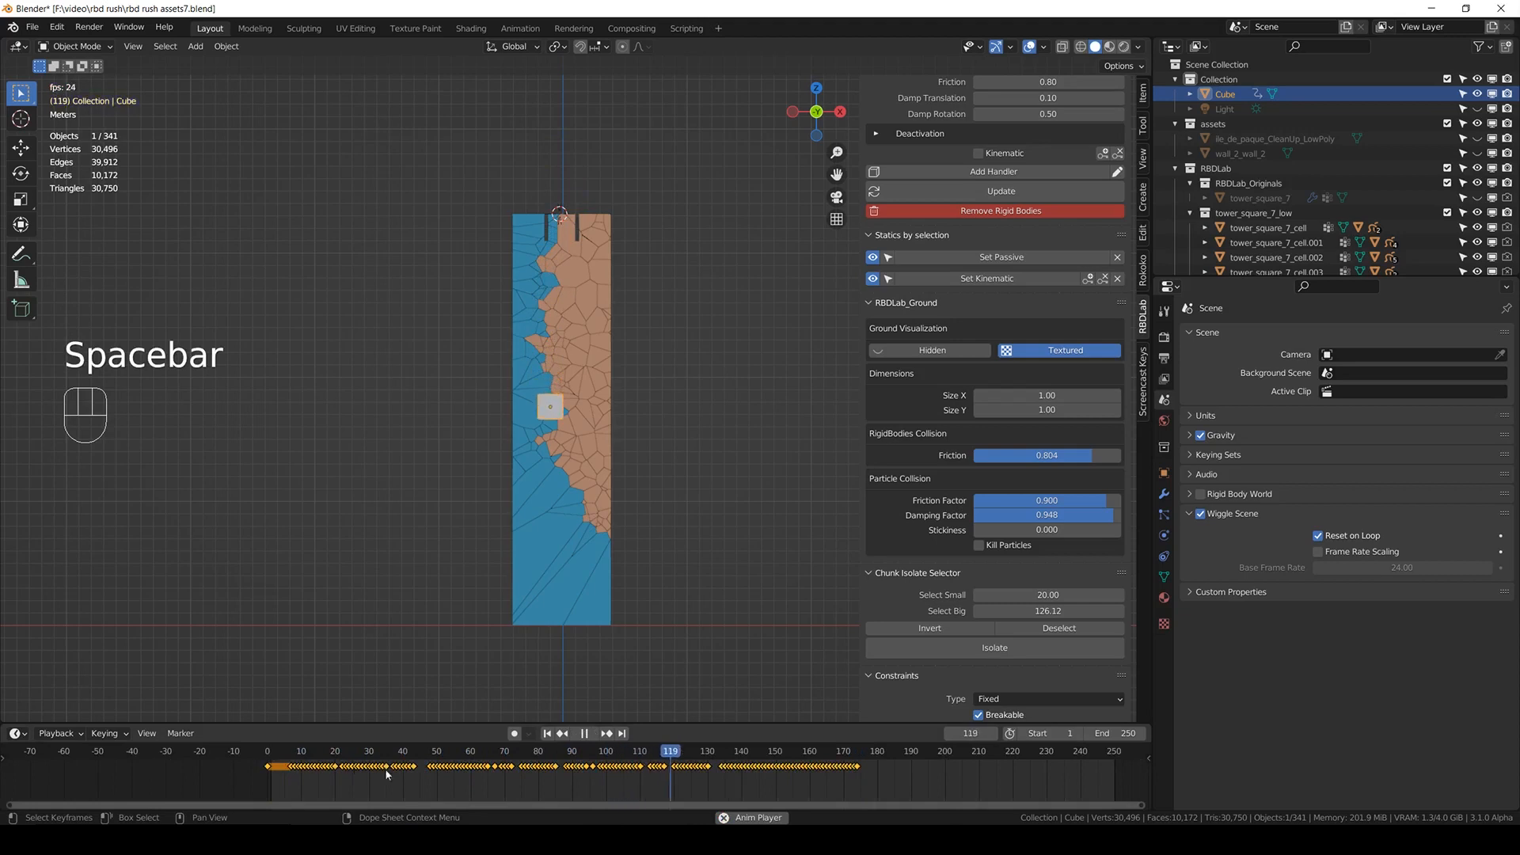
pyautogui.press('space')
pyautogui.hotkey('shift', 'Left')
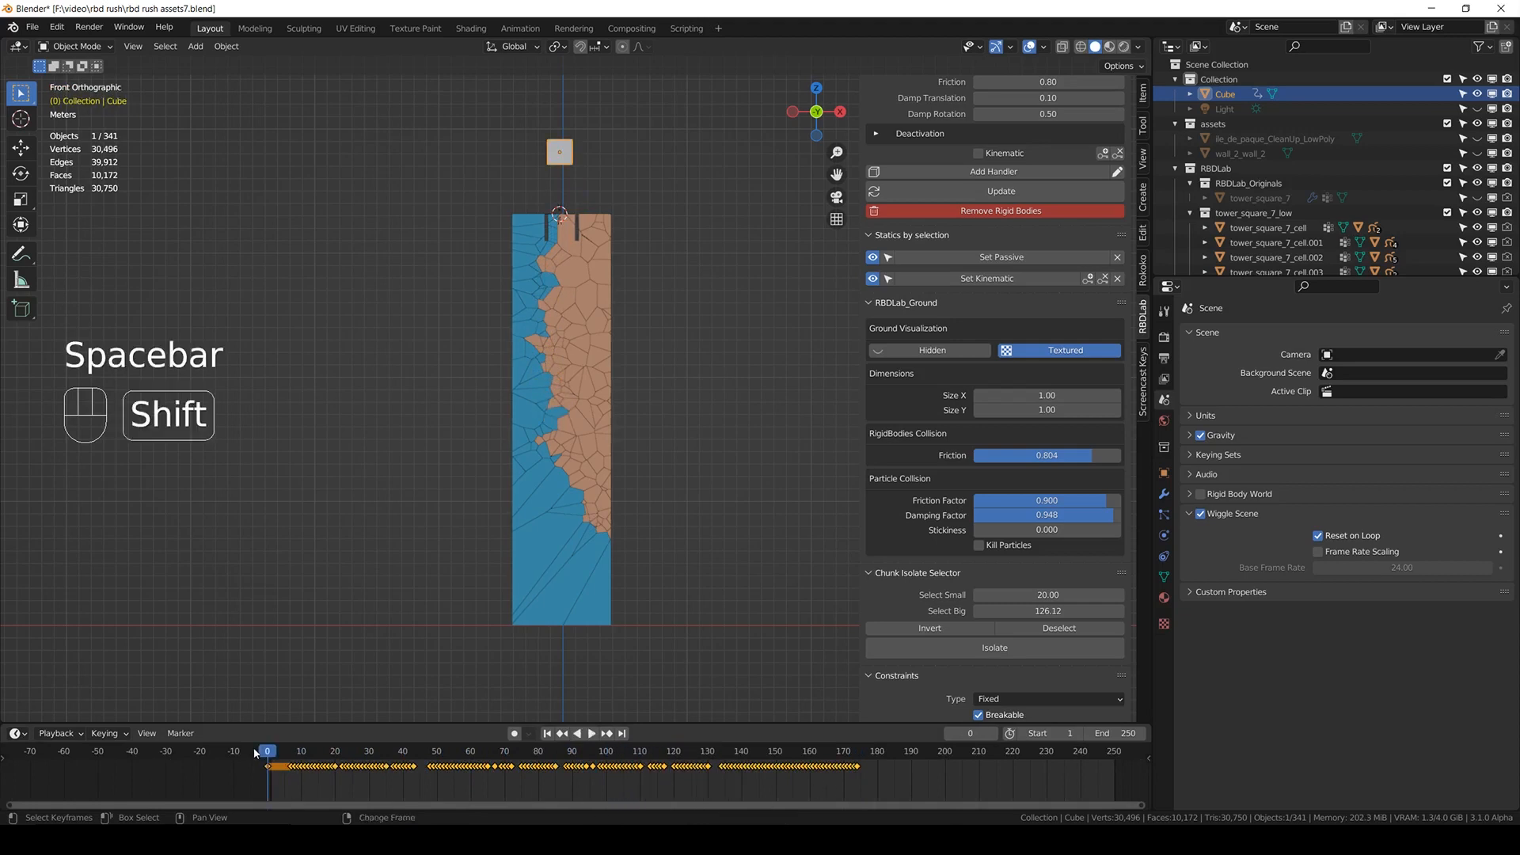
pyautogui.press('s')
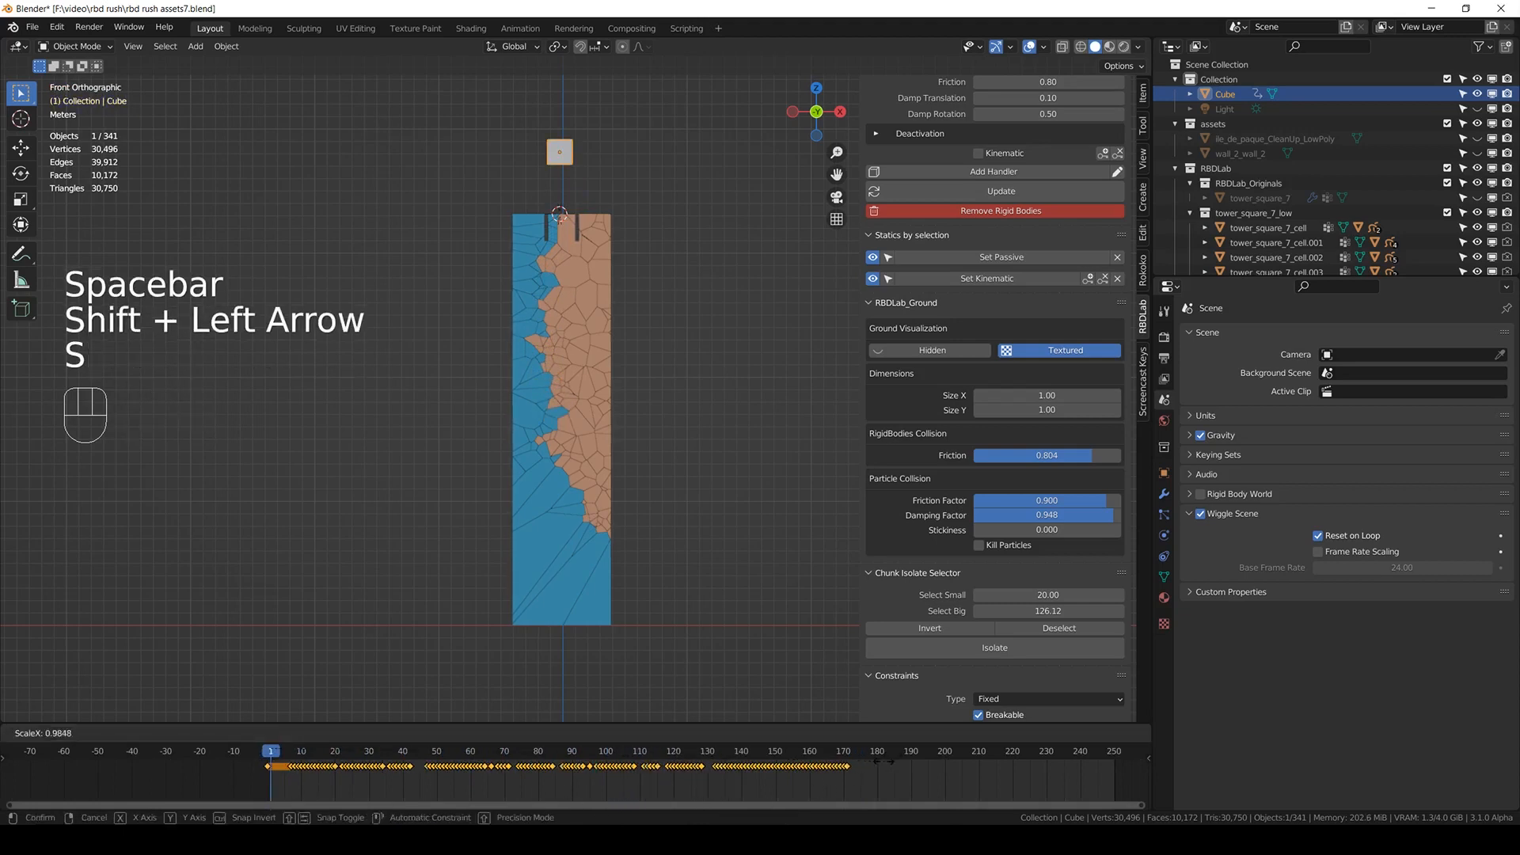
pyautogui.click(758, 799)
# - Play back the compressed cube animation and save the file
pyautogui.press('space')
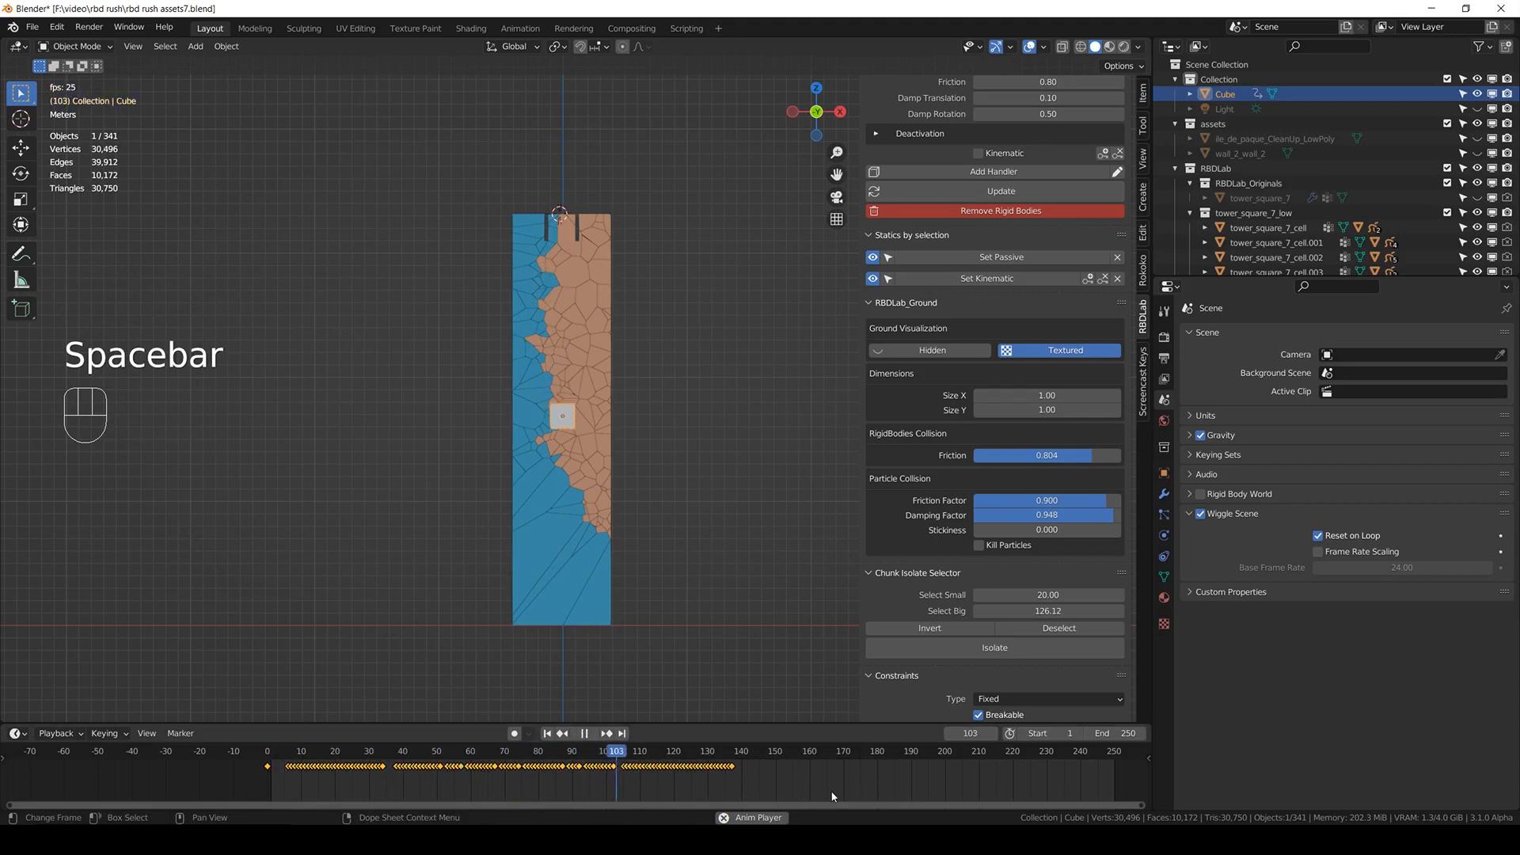
pyautogui.press('space')
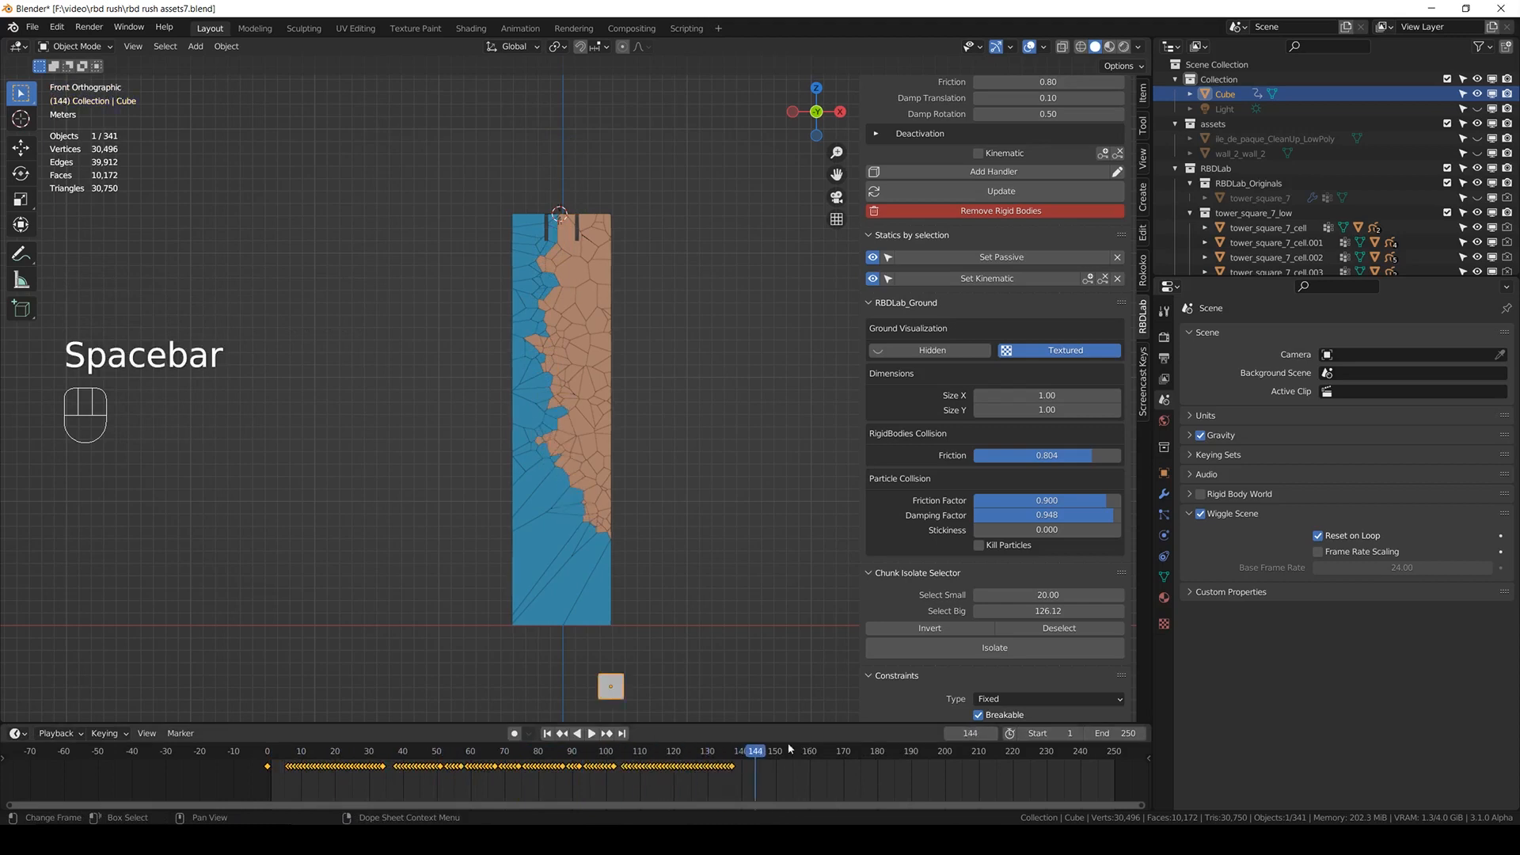
pyautogui.hotkey('ctrl', 's')
# - Add a second cube at the 3D cursor, move it up above the tower's open top, and save the file
pyautogui.moveTo(733, 80); pyautogui.dragTo(571, 358, button='middle')
pyautogui.scroll(2, 571, 359)
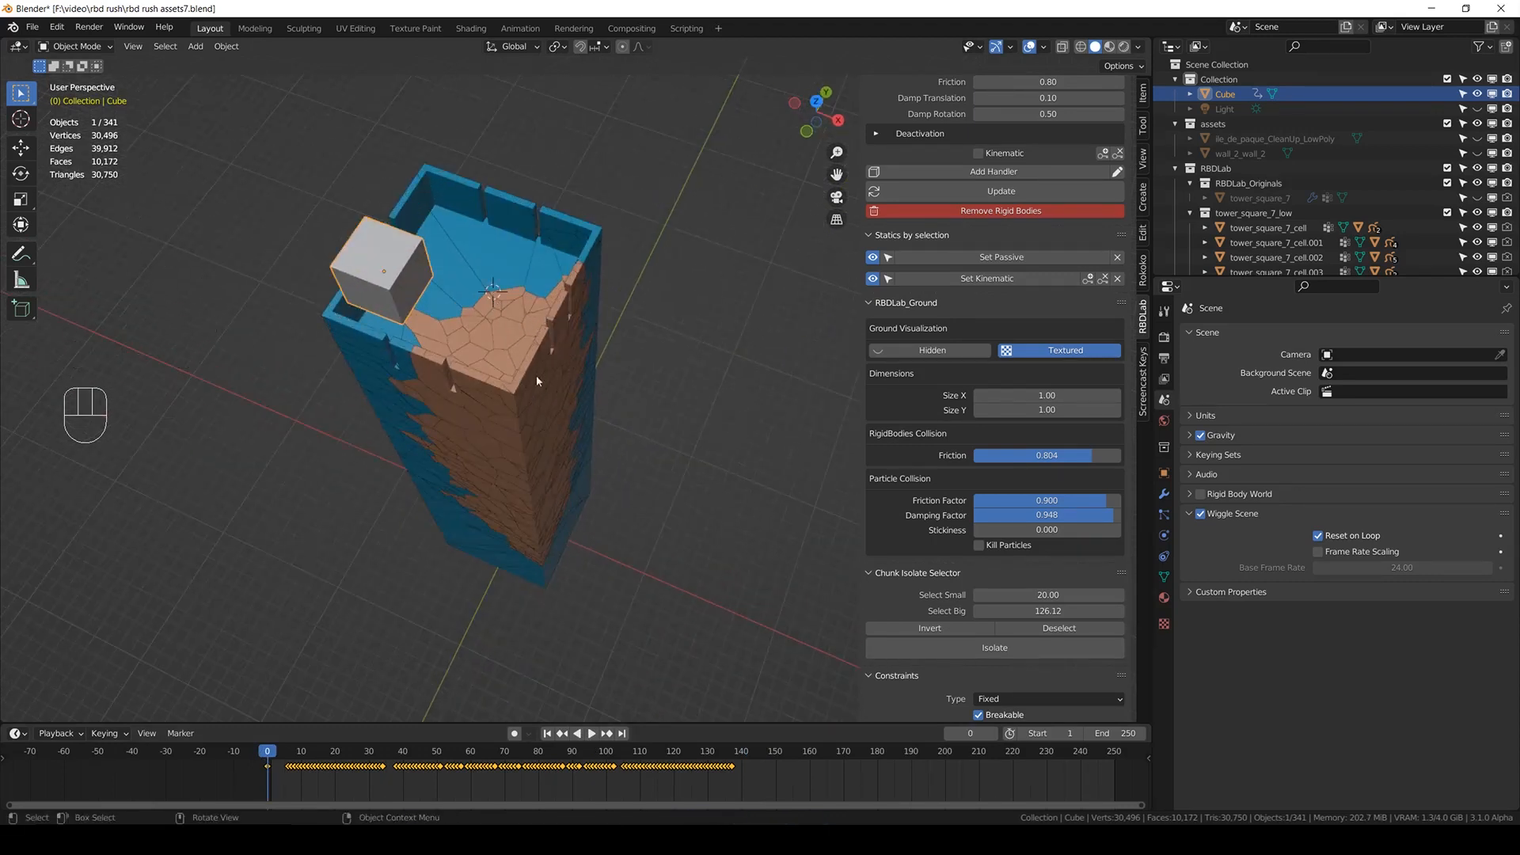
pyautogui.hotkey('shift', 'a')
pyautogui.moveTo(565, 310)
pyautogui.click(626, 318)
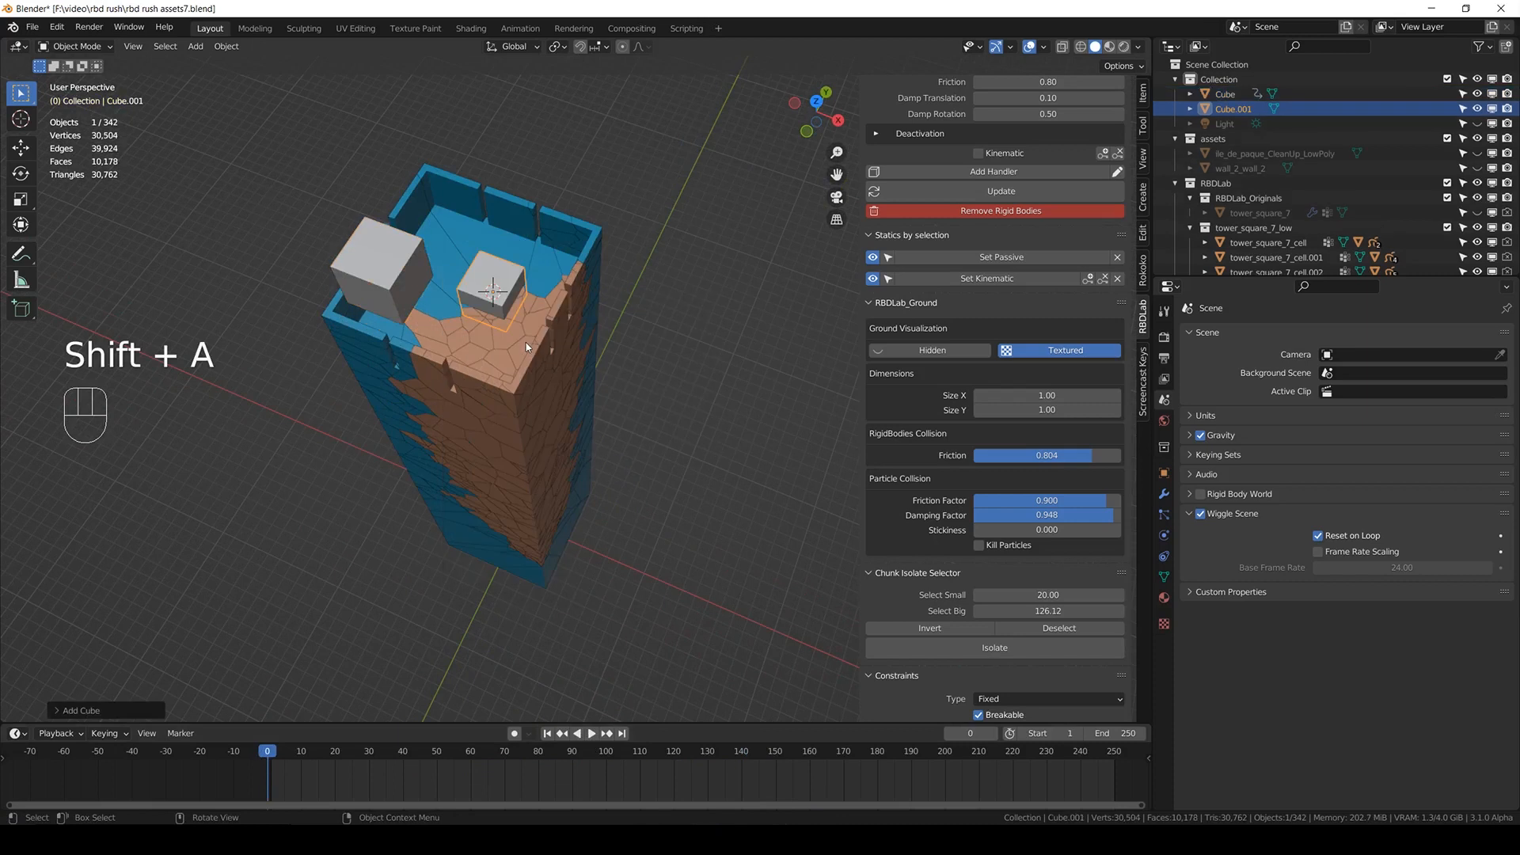
pyautogui.press('g')
pyautogui.click(550, 254)
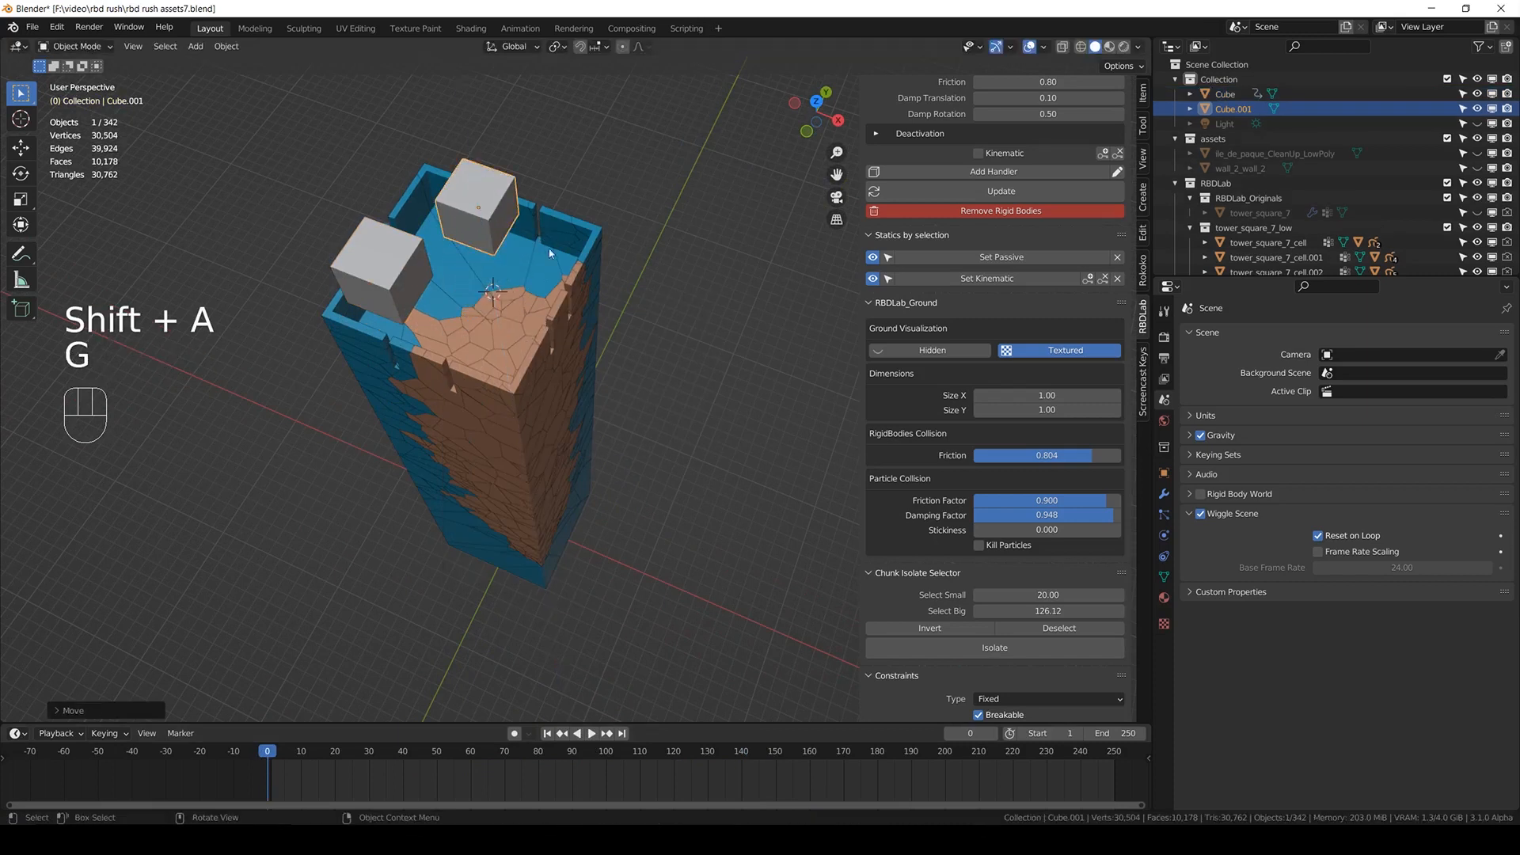
pyautogui.hotkey('ctrl', 's')
# - Insert a location keyframe for the second cube at frame 0
pyautogui.moveTo(648, 377); pyautogui.dragTo(743, 617, button='middle')
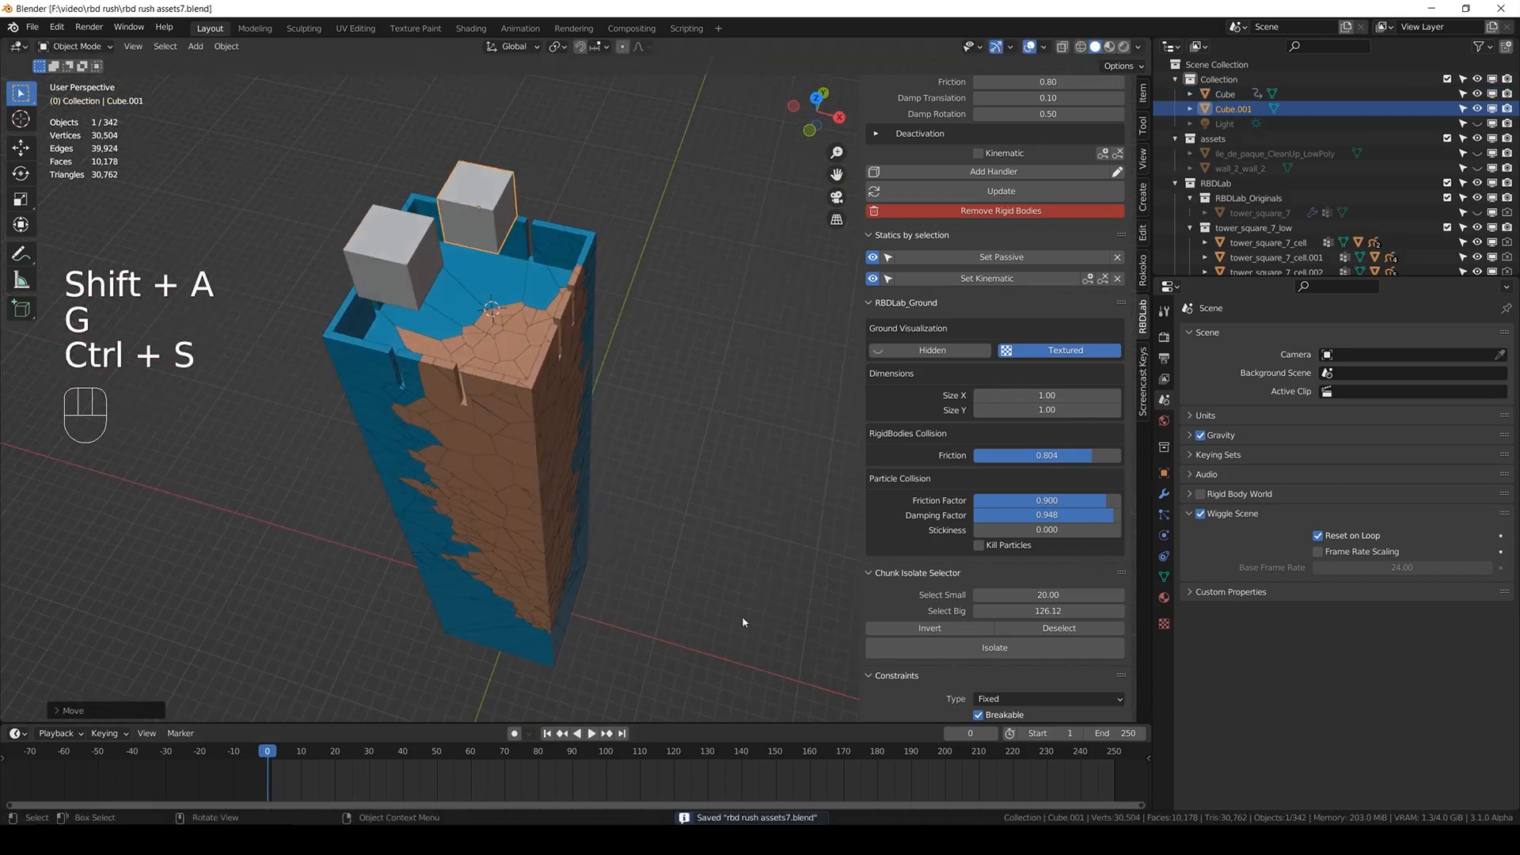
pyautogui.press('i')
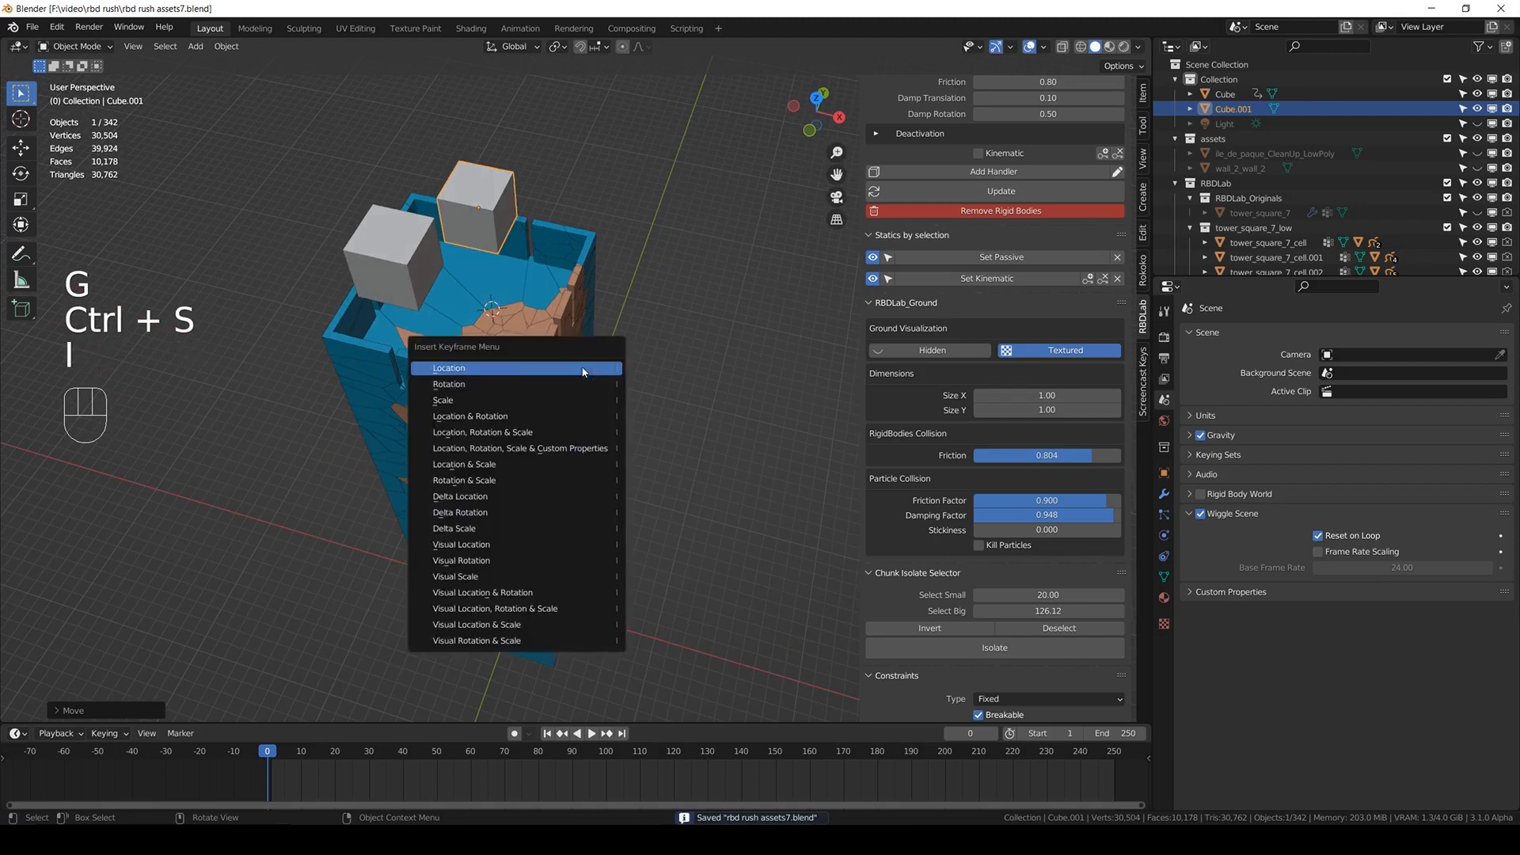
pyautogui.click(582, 369)
# - Advance to frame 14, move the second cube down to the 3D cursor, keyframe its location, and save the file
pyautogui.press('space')
pyautogui.press('space')
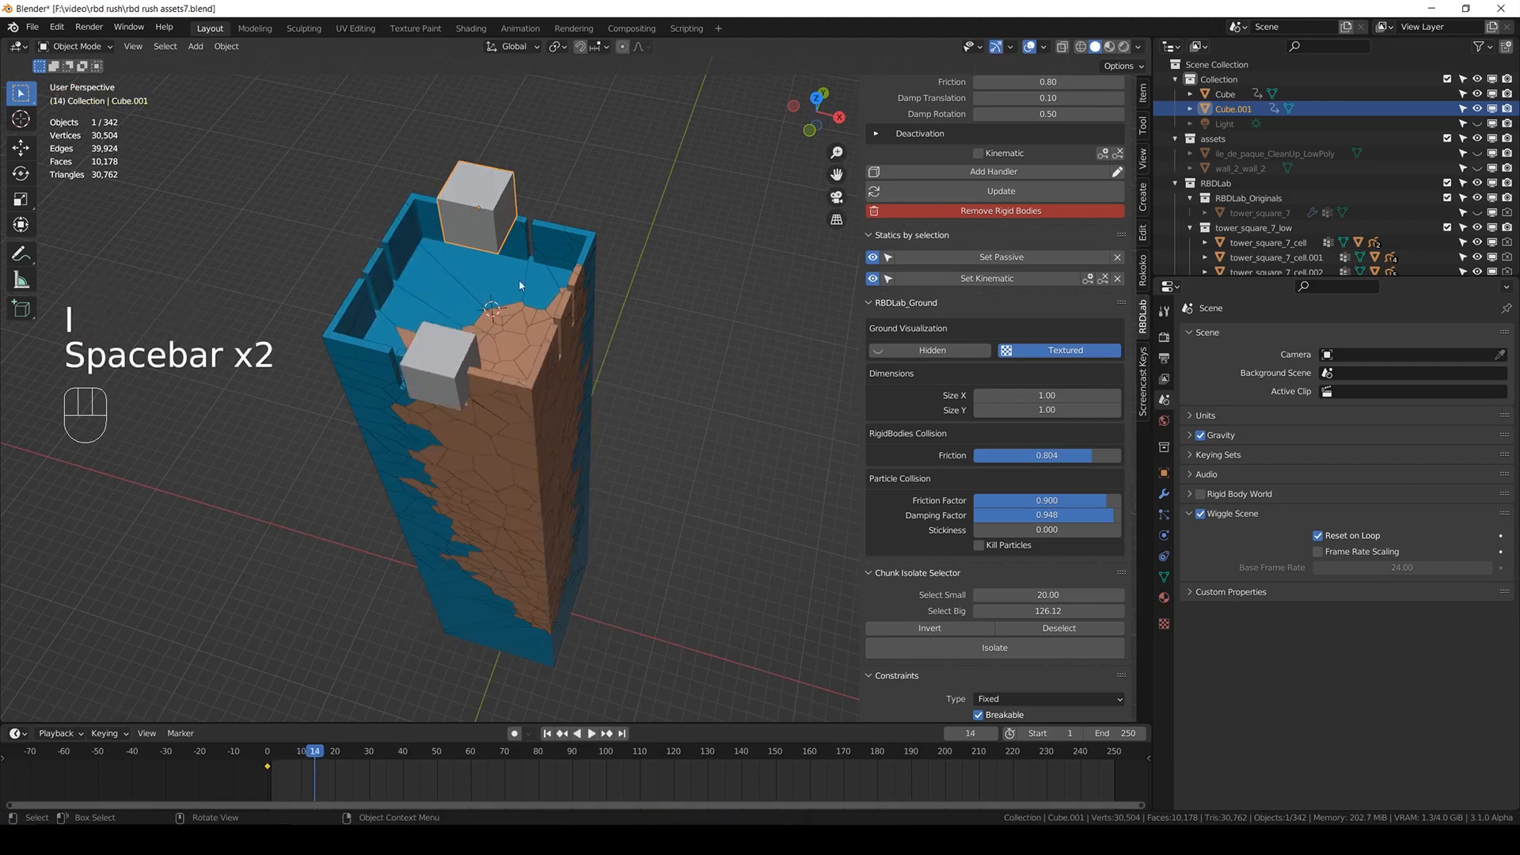
pyautogui.press('g')
pyautogui.click(582, 356)
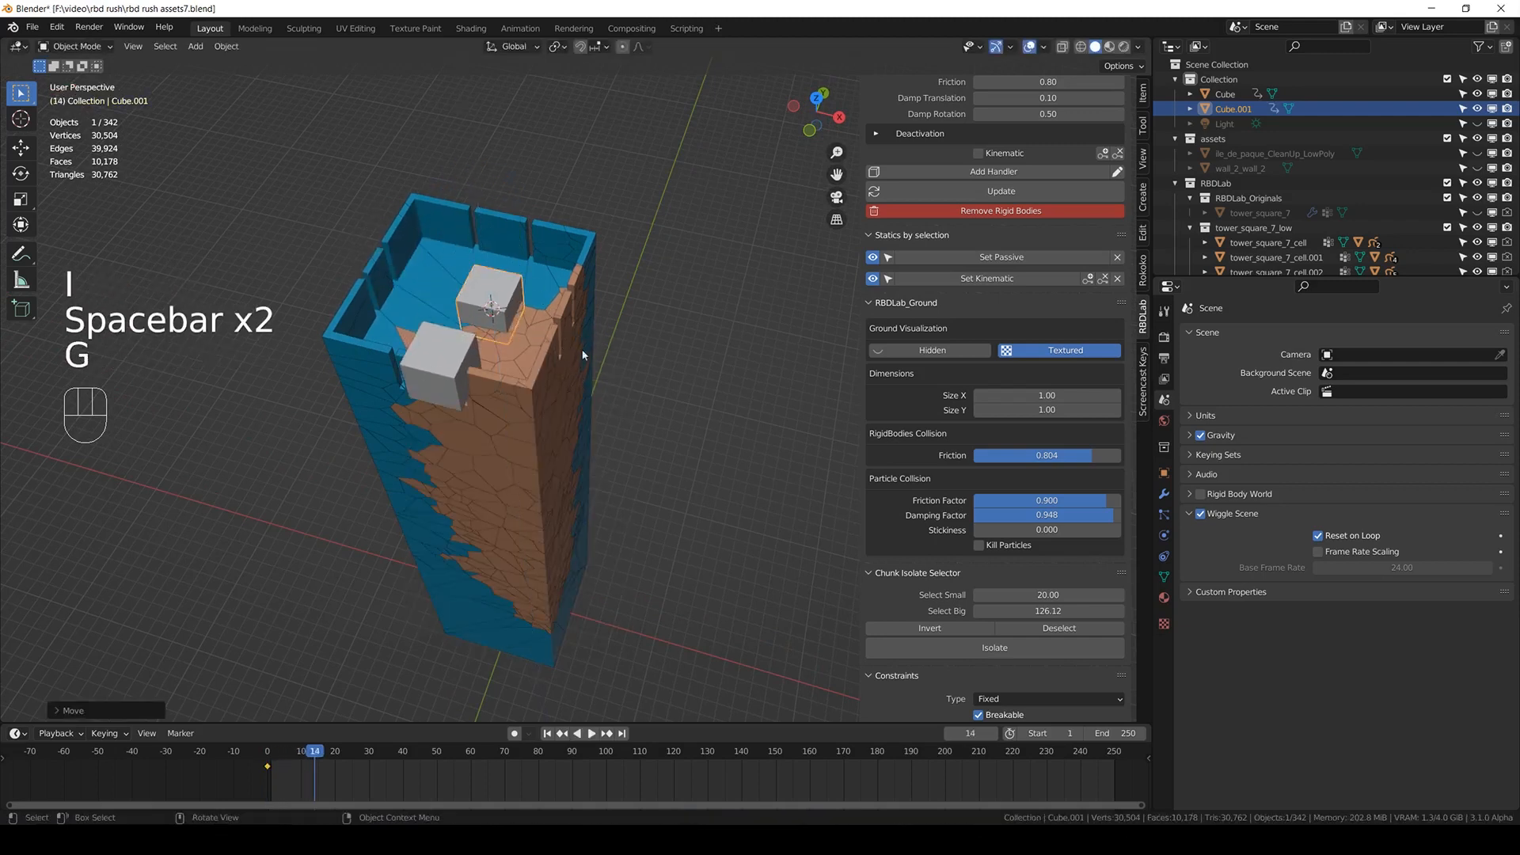
pyautogui.press('KP_7')
pyautogui.press('i')
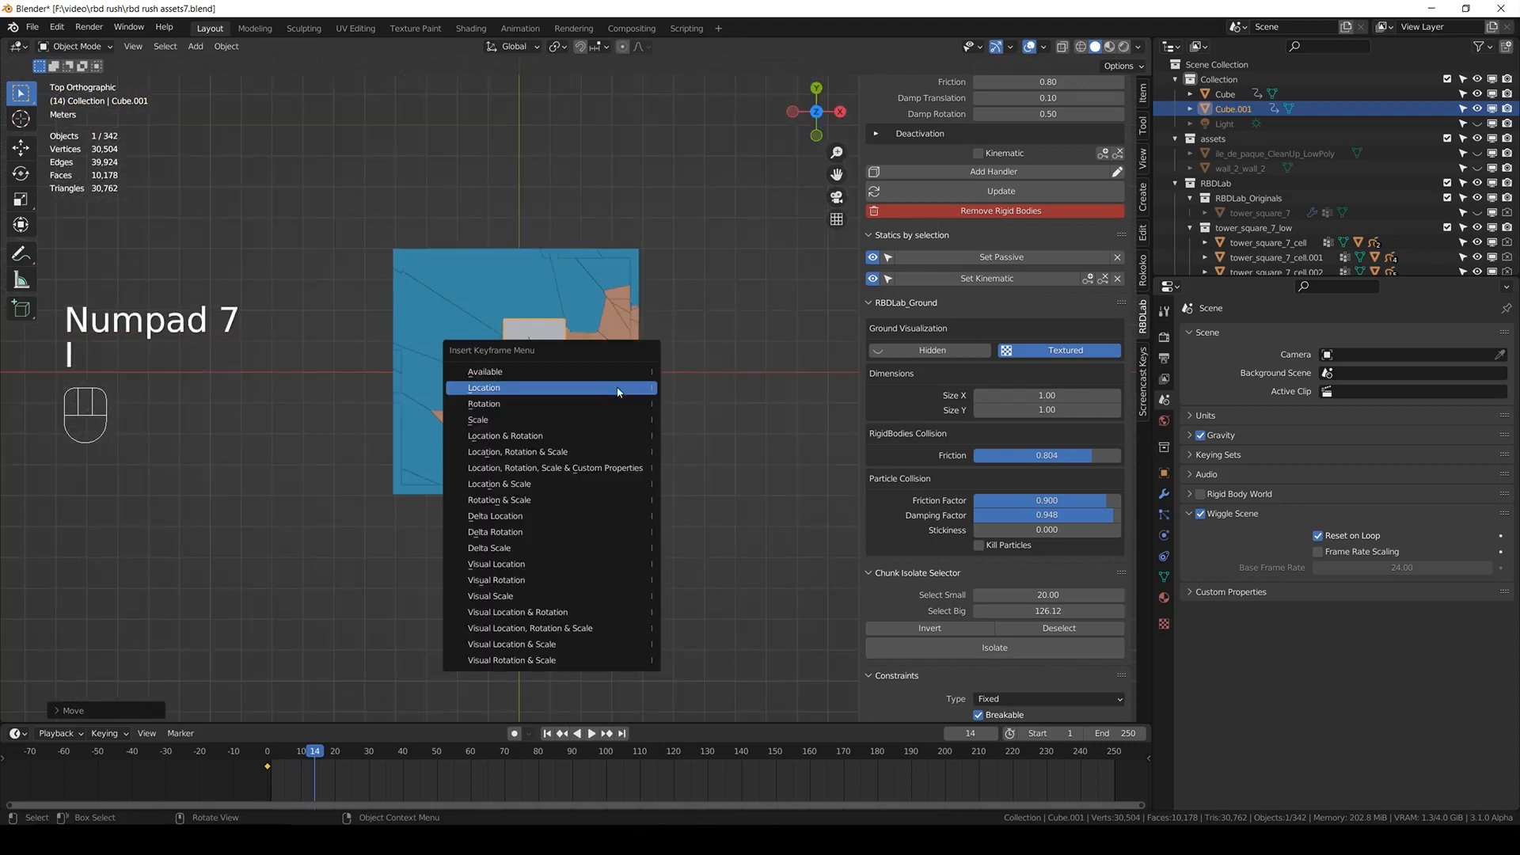
pyautogui.click(619, 390)
pyautogui.hotkey('ctrl', 's')
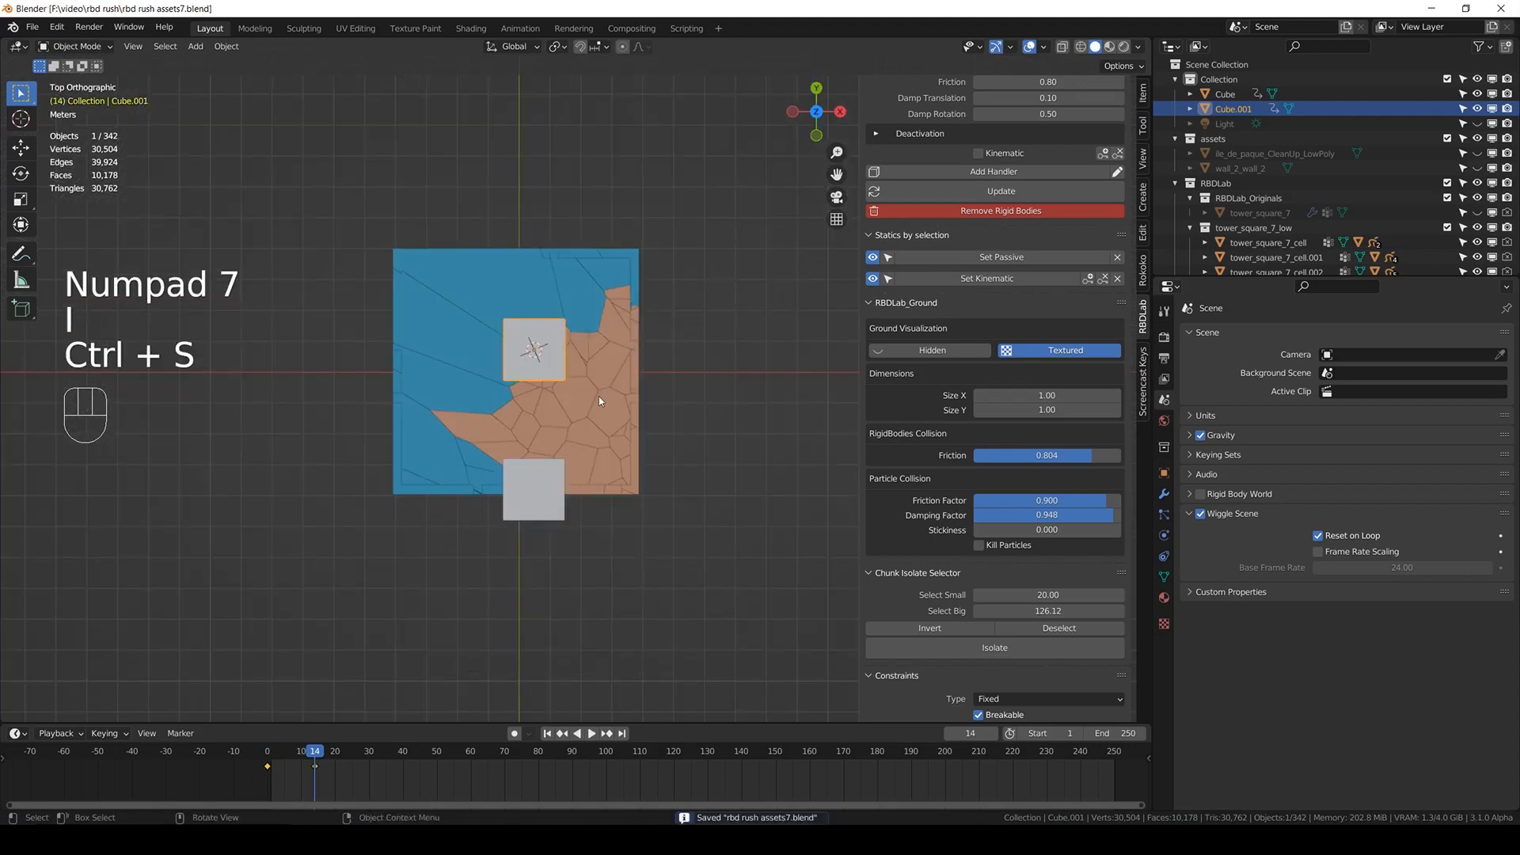
# - Advance to frame 22, move the second cube in top view across the wall near the tower's corner, and keyframe its location
pyautogui.press('space')
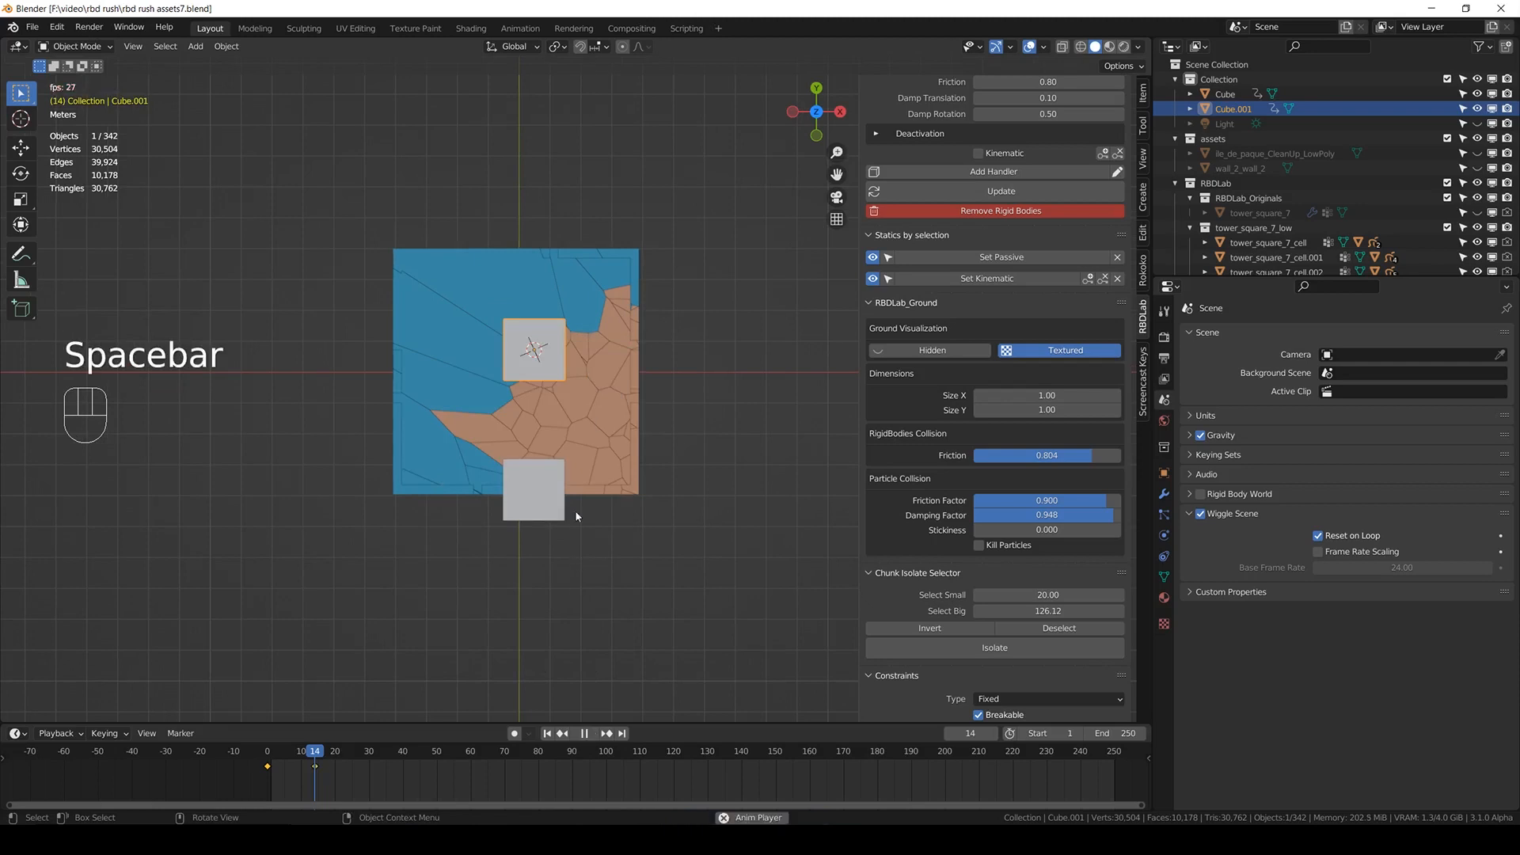
pyautogui.press('space')
pyautogui.press('g')
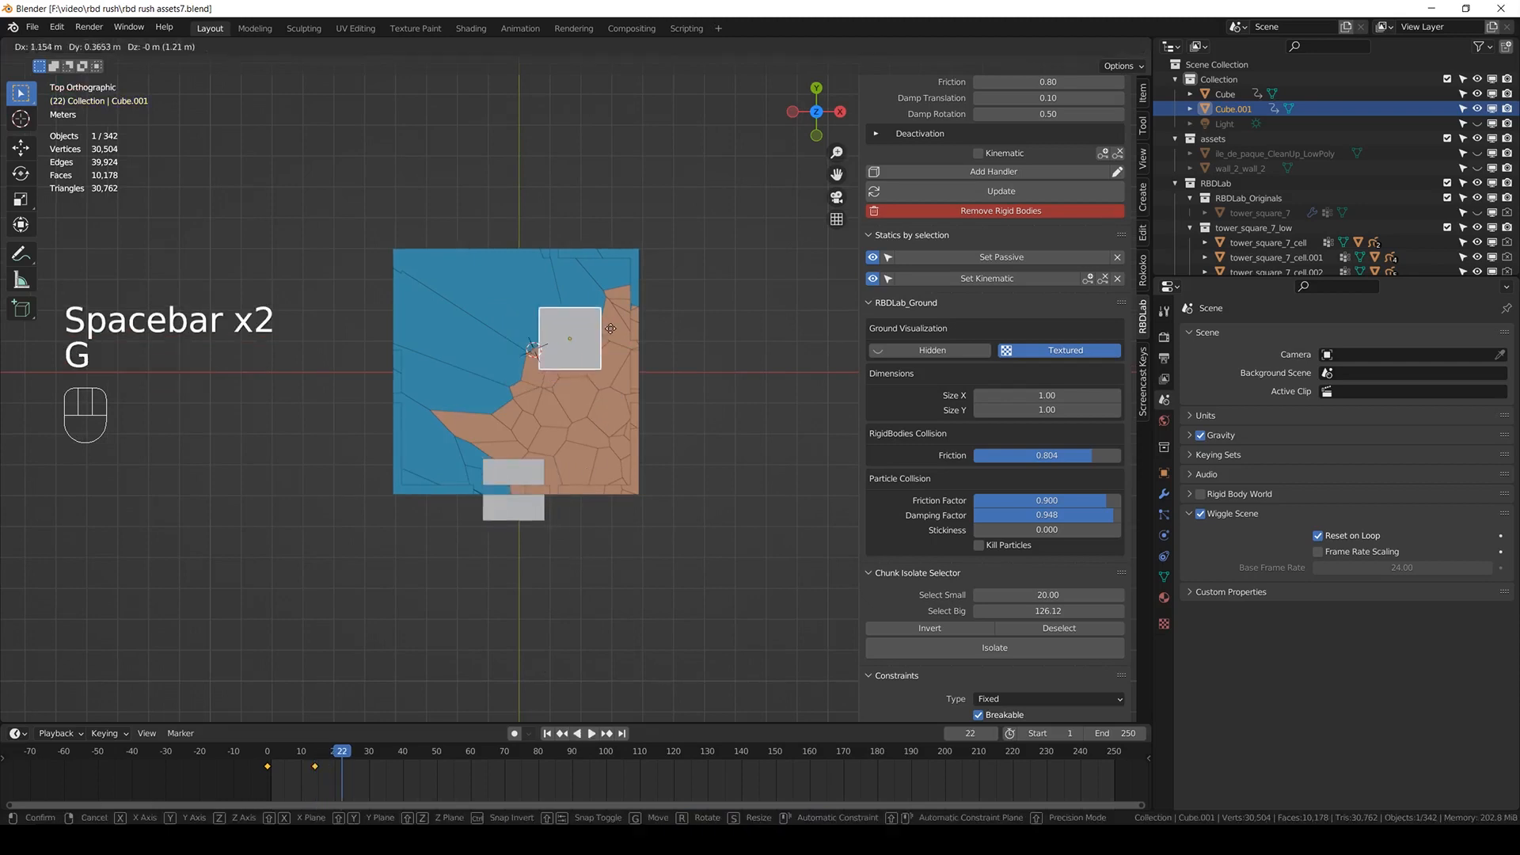
pyautogui.click(665, 297)
pyautogui.moveTo(665, 297); pyautogui.dragTo(619, 485, button='middle')
pyautogui.press('i')
pyautogui.click(611, 453)
# - Go to frame 23, raise the second cube above the wall's top edge, and insert a location keyframe
pyautogui.press('Right')
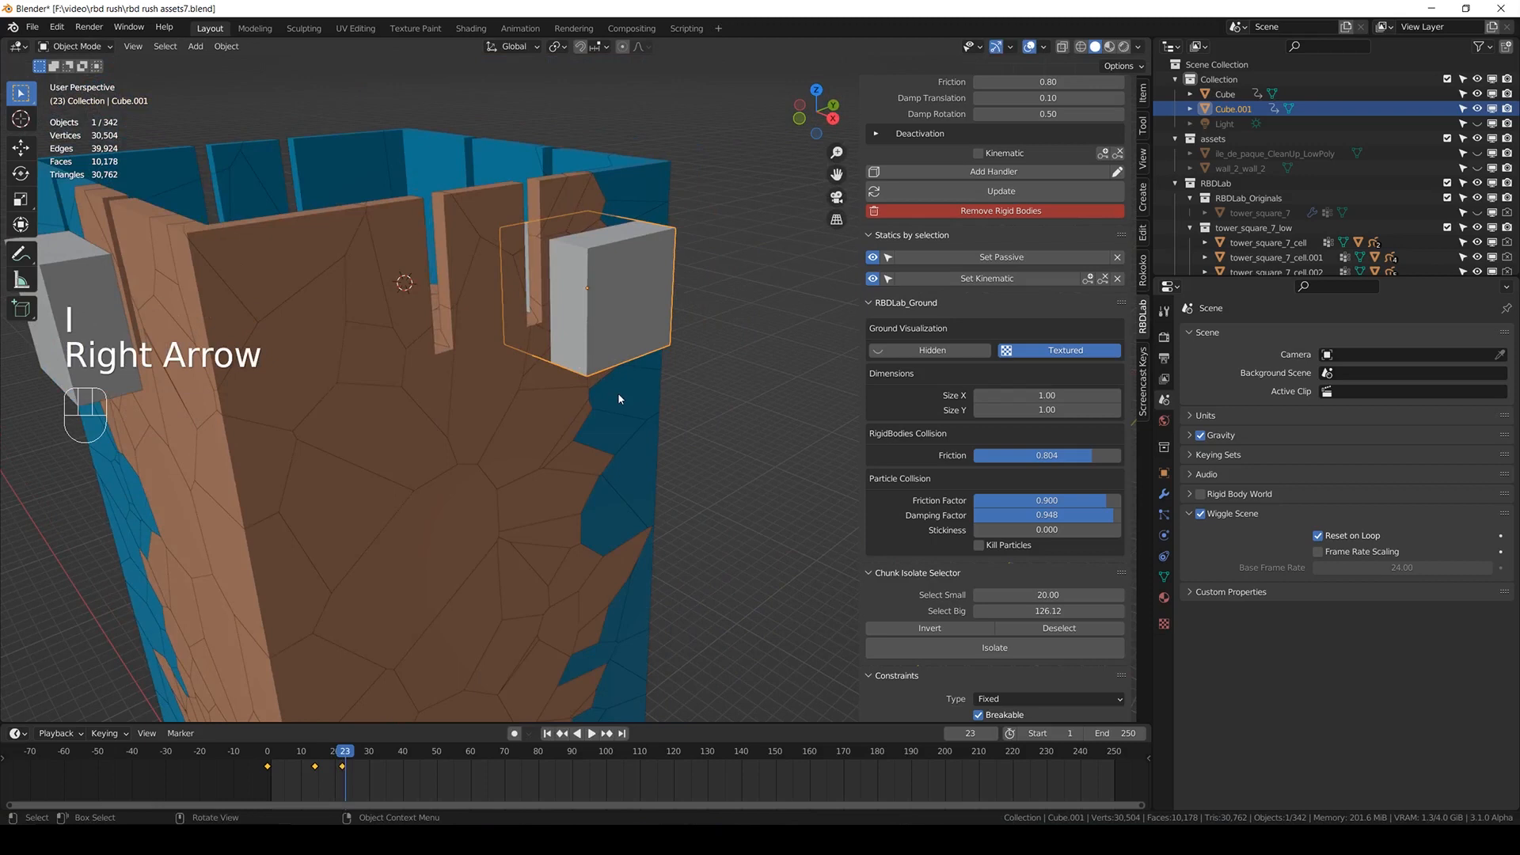
pyautogui.press('g')
pyautogui.click(639, 312)
pyautogui.press('i')
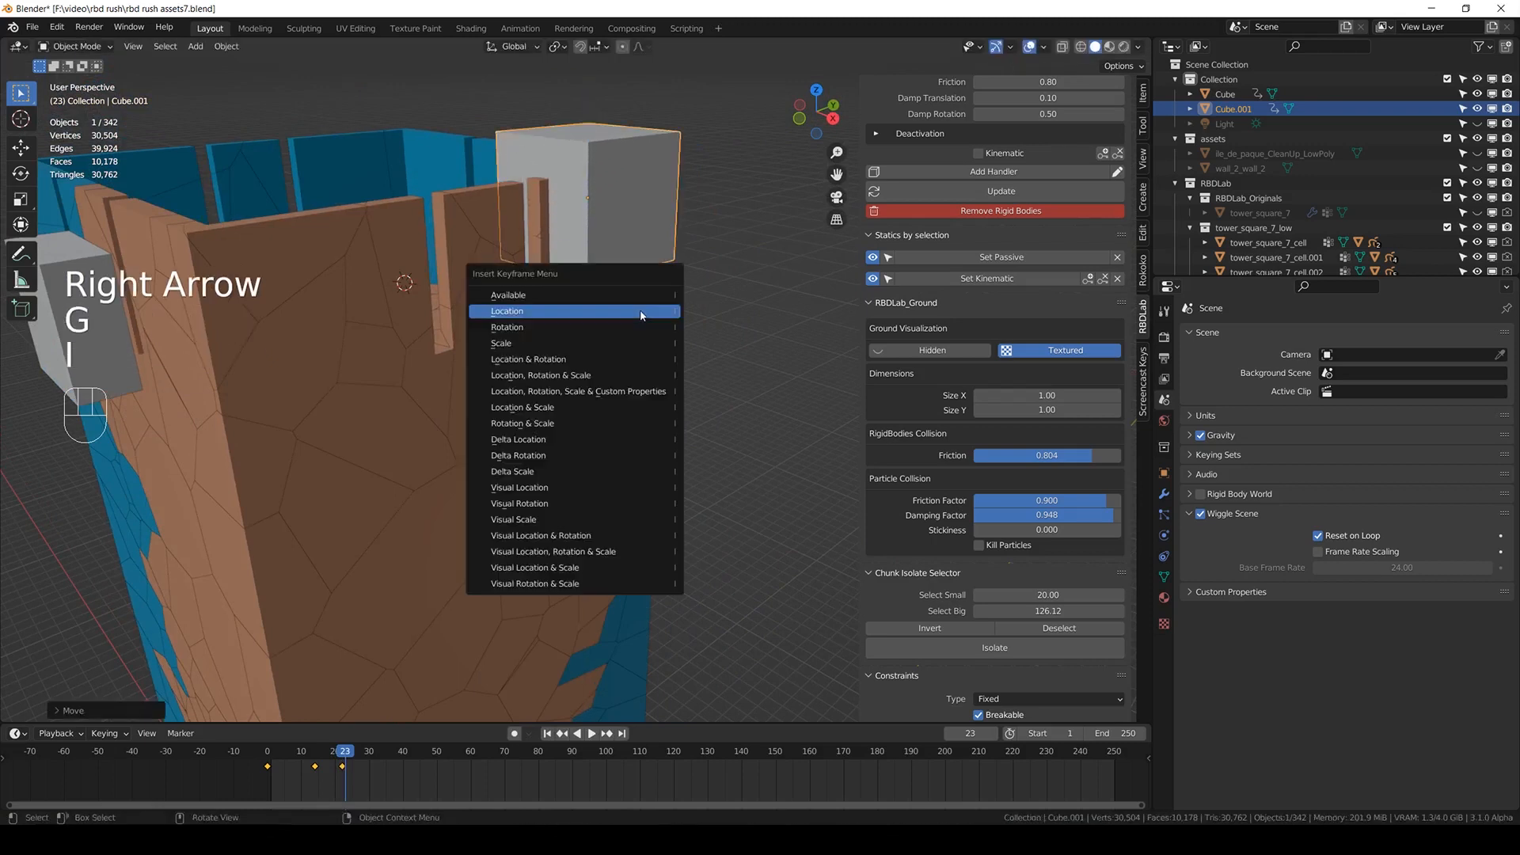
pyautogui.click(640, 313)
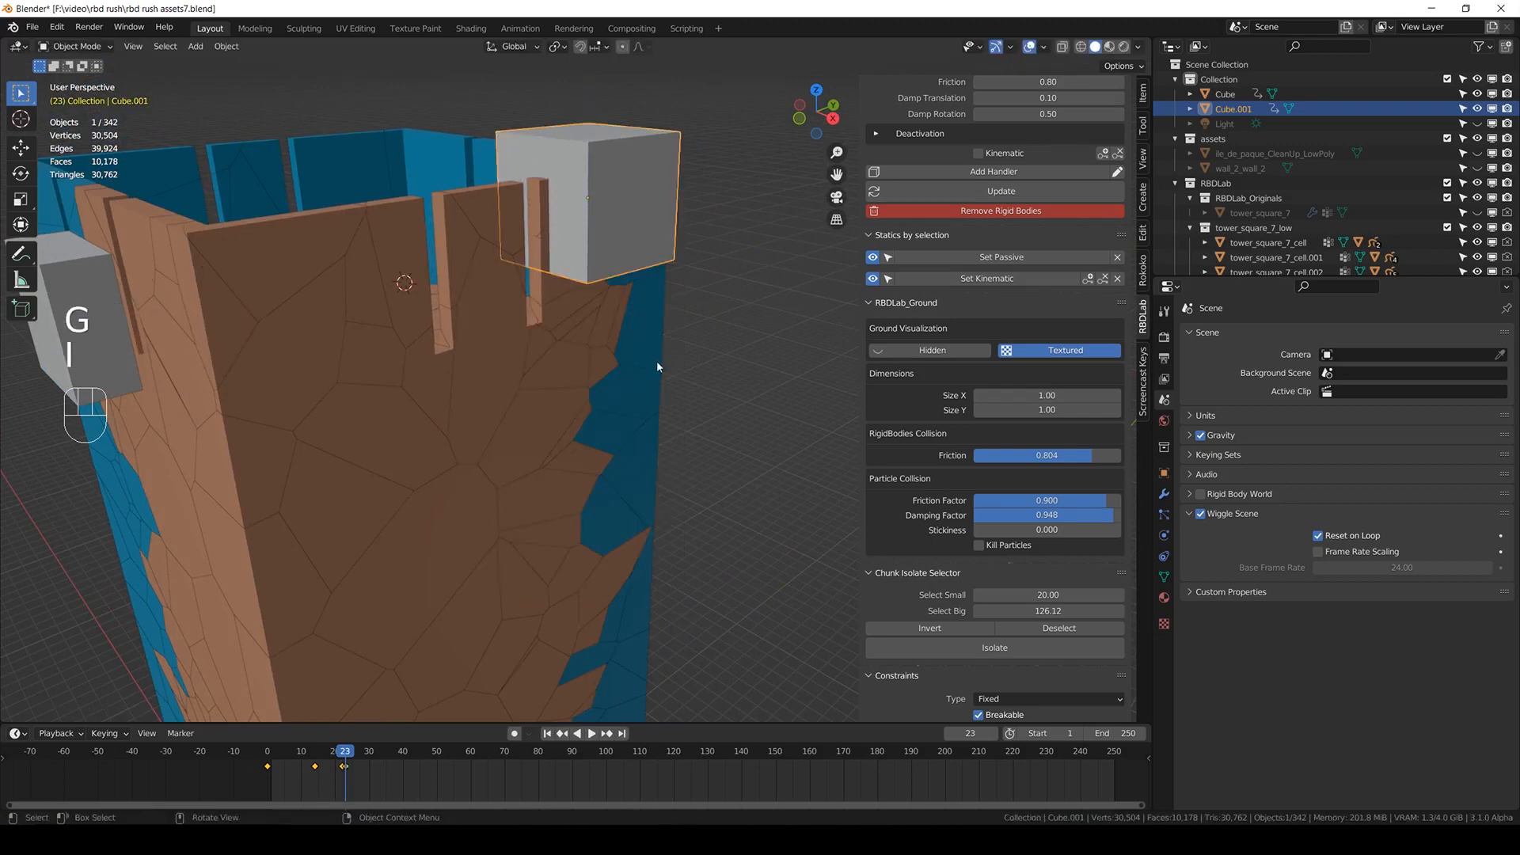
# - Return to the keyframe at frame 23, switch to the right view, turn on auto keying, and save the file
pyautogui.press('space')
pyautogui.press('space')
pyautogui.press('Up')
pyautogui.press('Down')
pyautogui.press('KP_3')
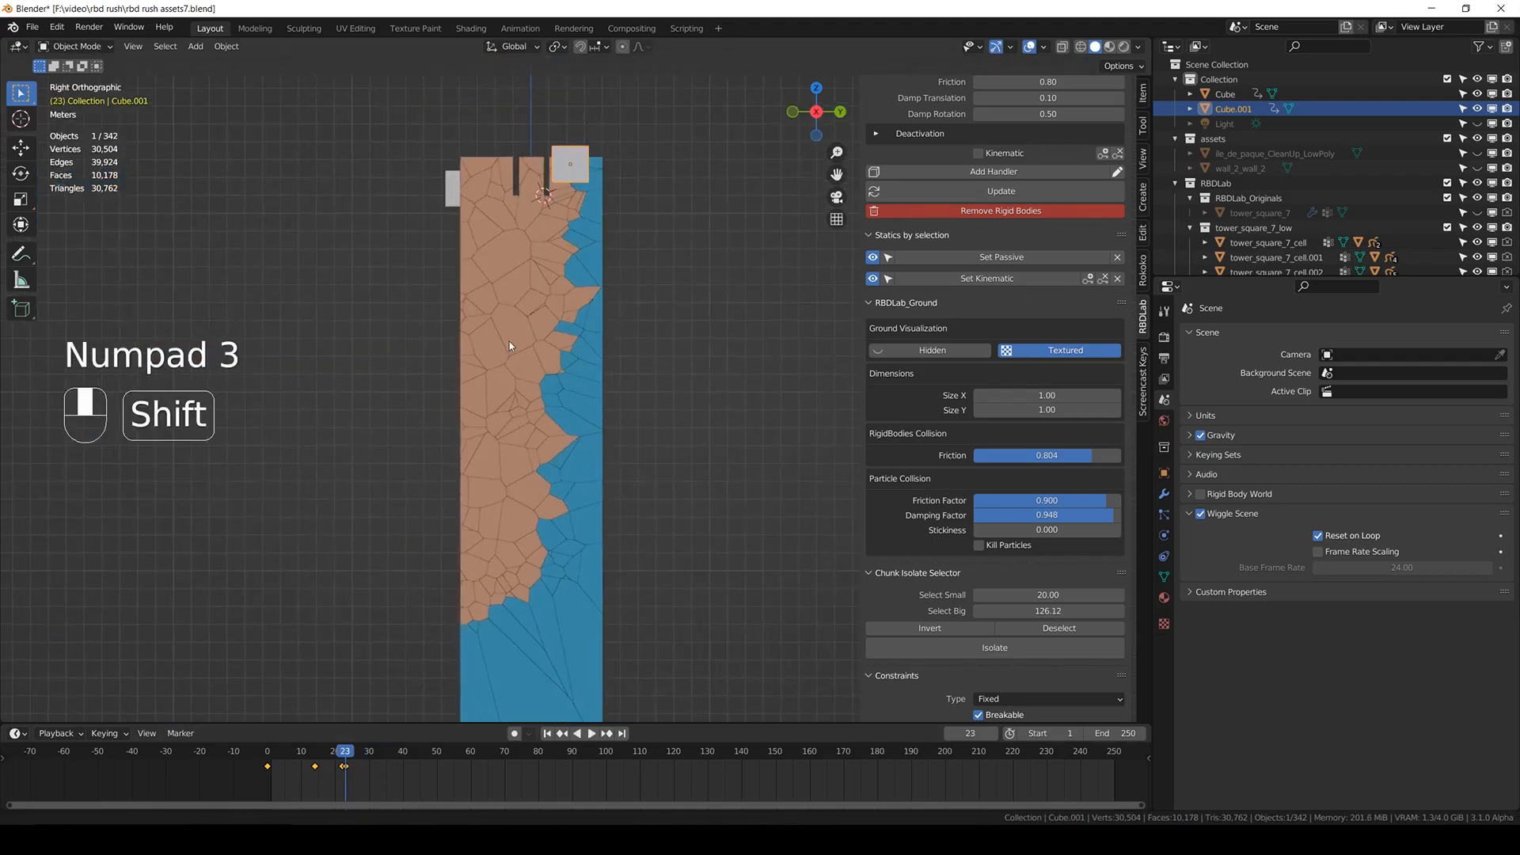
pyautogui.keyDown('shift'); pyautogui.scroll(-1, 510, 340); pyautogui.keyUp('shift')
pyautogui.hotkey('ctrl', 's')
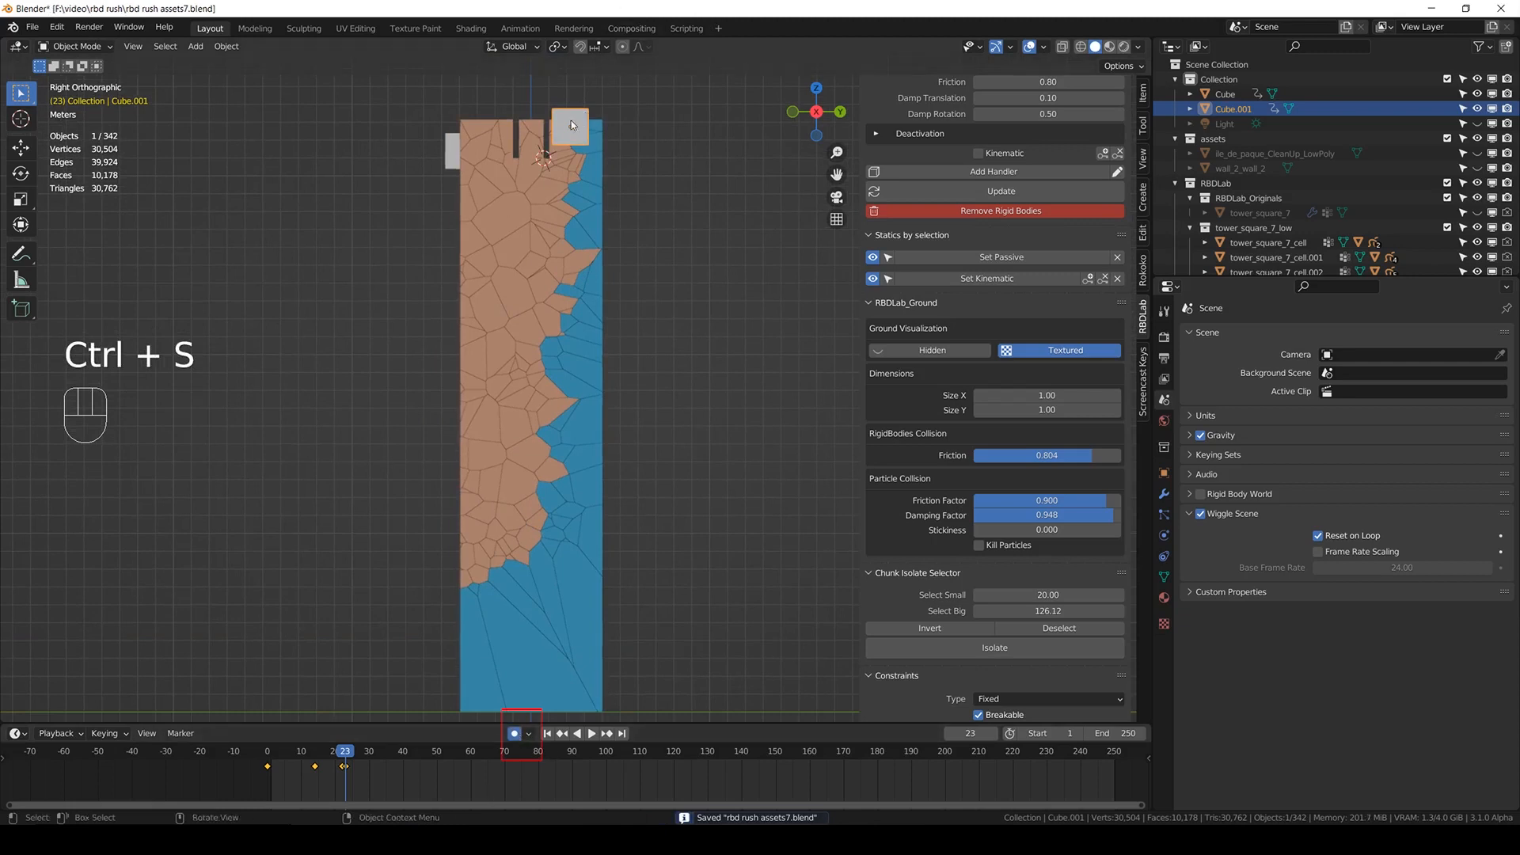
# - Record the second cube's motion live from frame 23, guiding it down the chunk boundary to the lower end of the active chunks
pyautogui.press('space')
pyautogui.press('g')
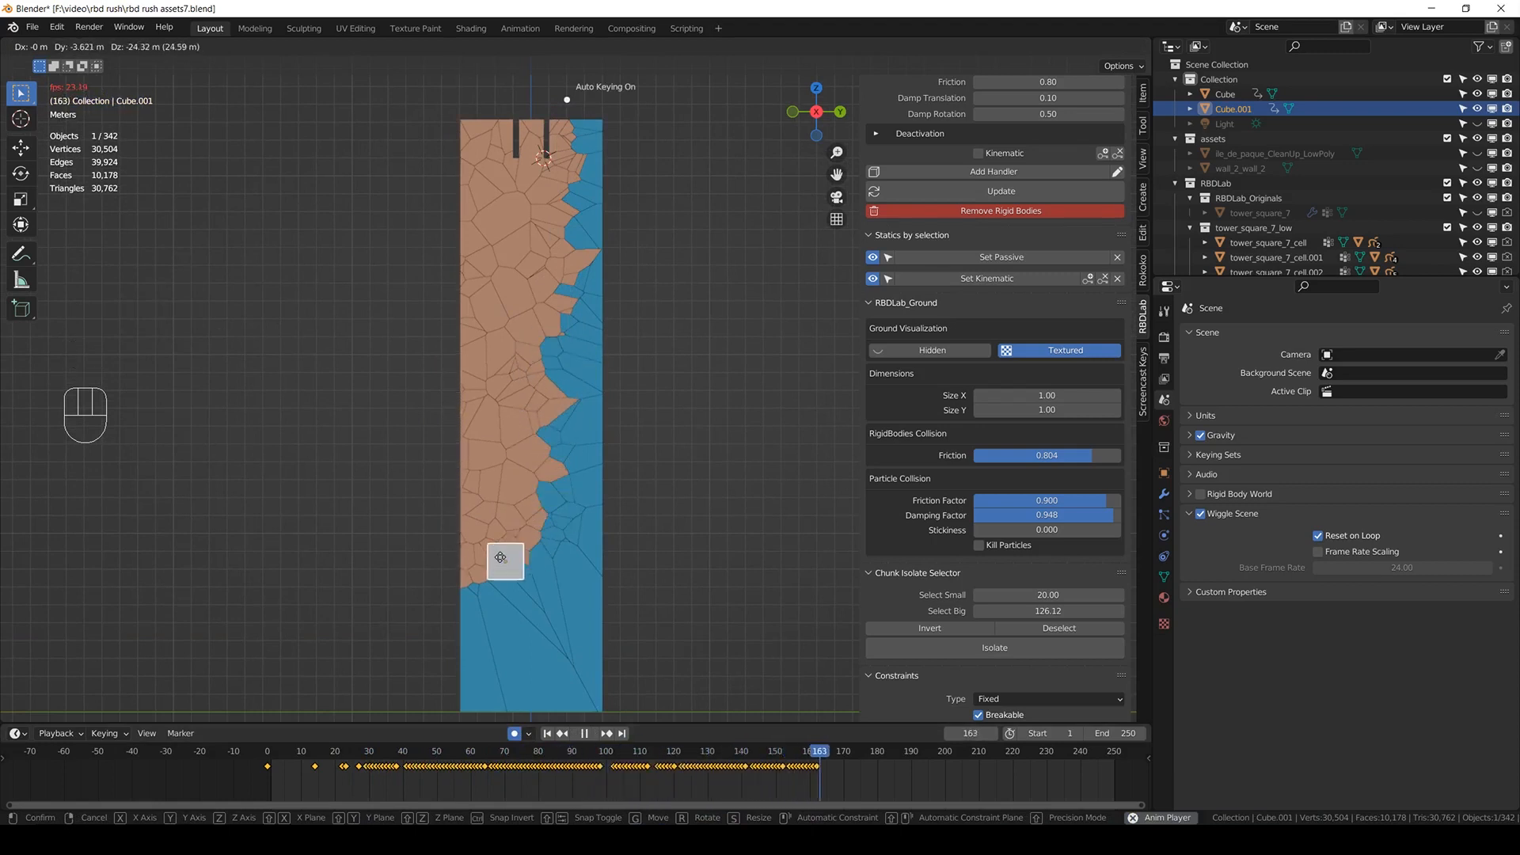
pyautogui.press('space')
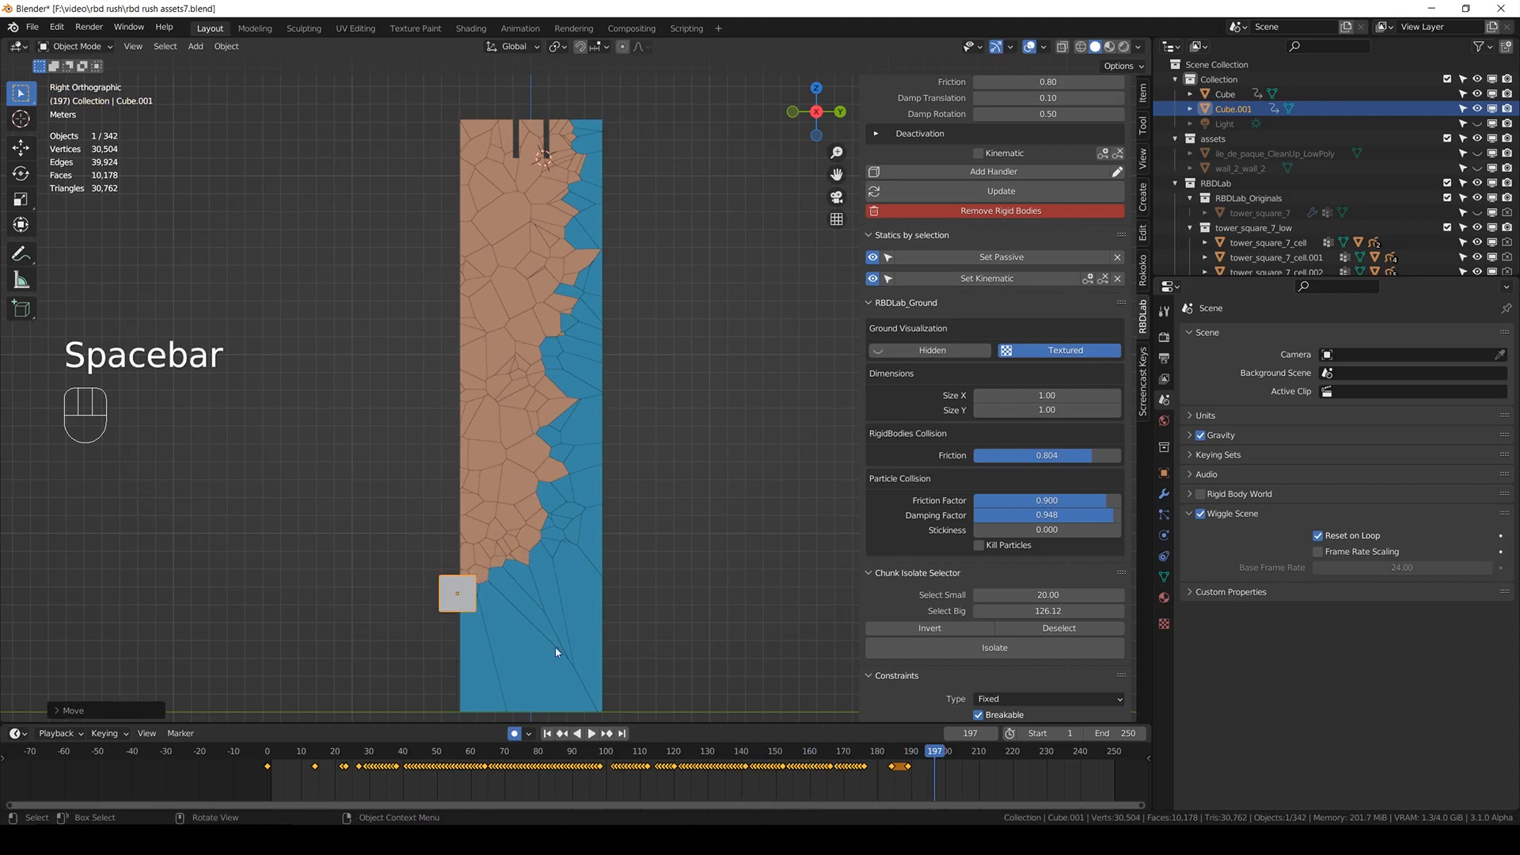
# - Move the second cube straight down below the ground at frame 197, keyframe its location, and scrub back through the motion
pyautogui.scroll(-3, 445, 346)
pyautogui.press('g')
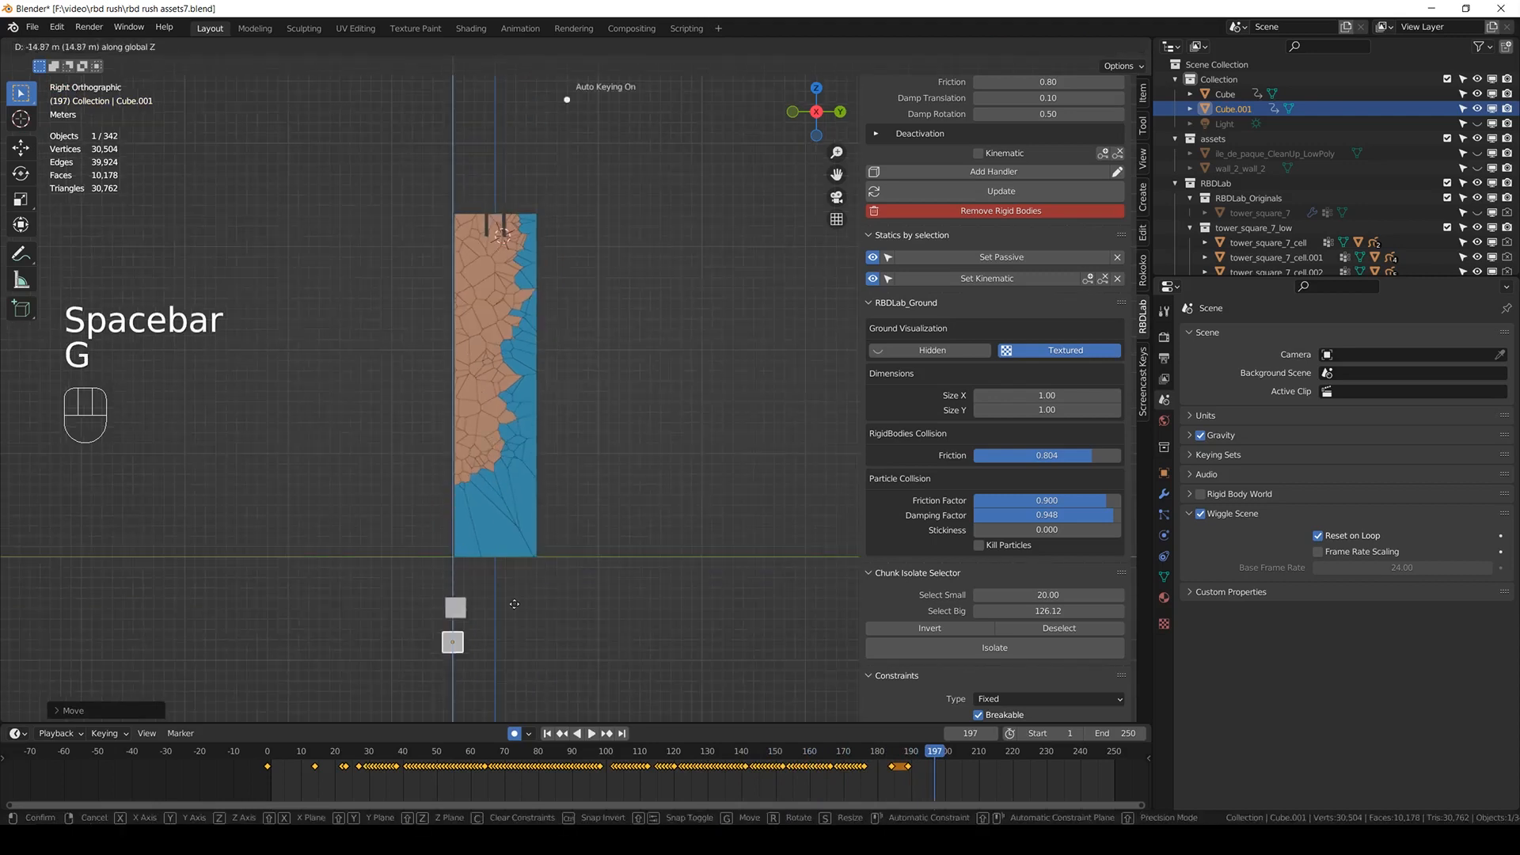
pyautogui.click(520, 629)
pyautogui.press('i')
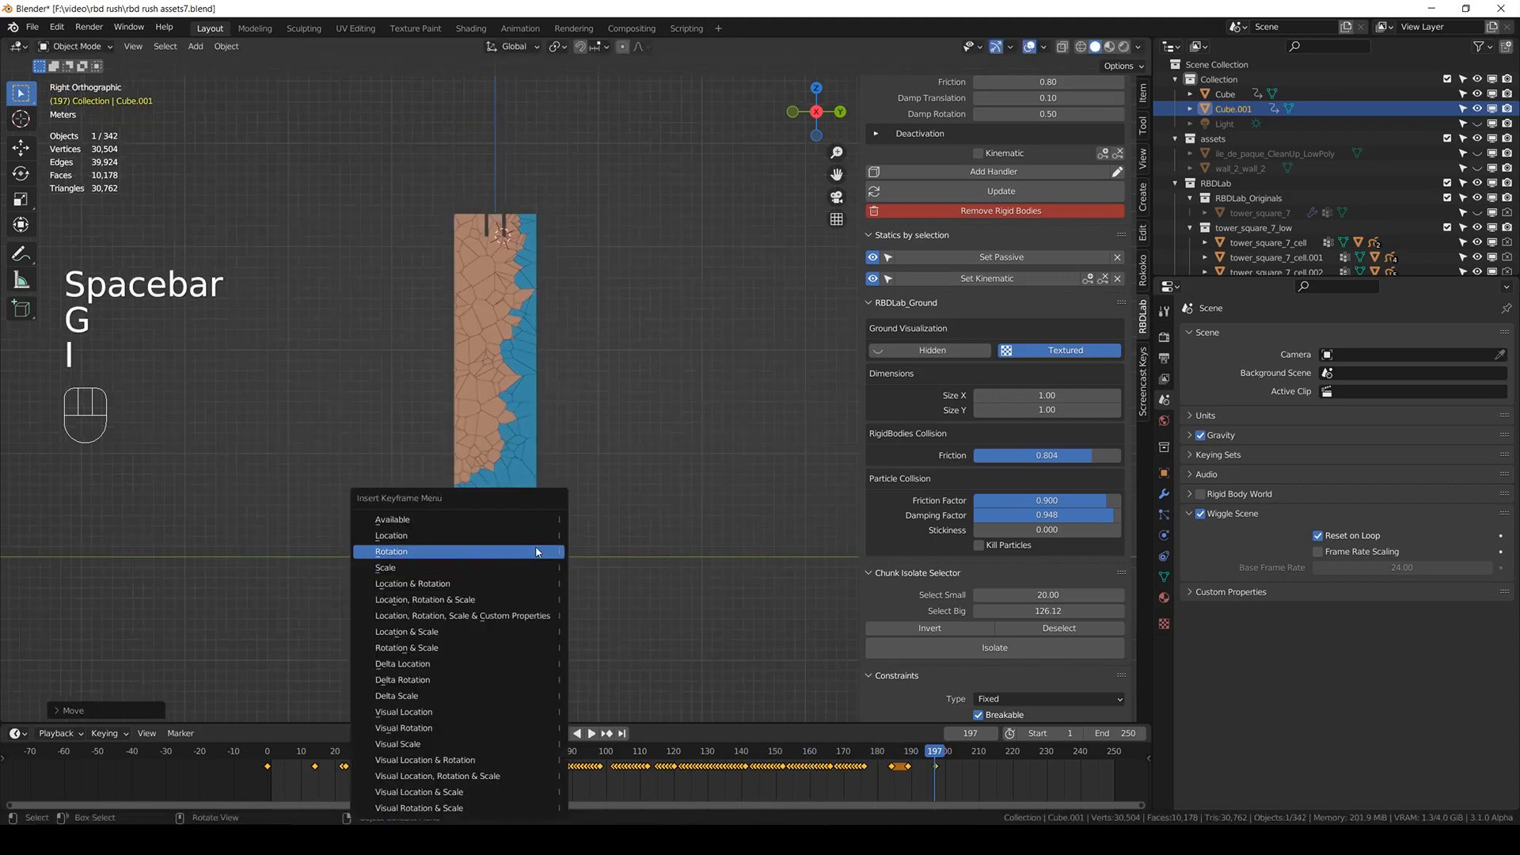
pyautogui.click(530, 536)
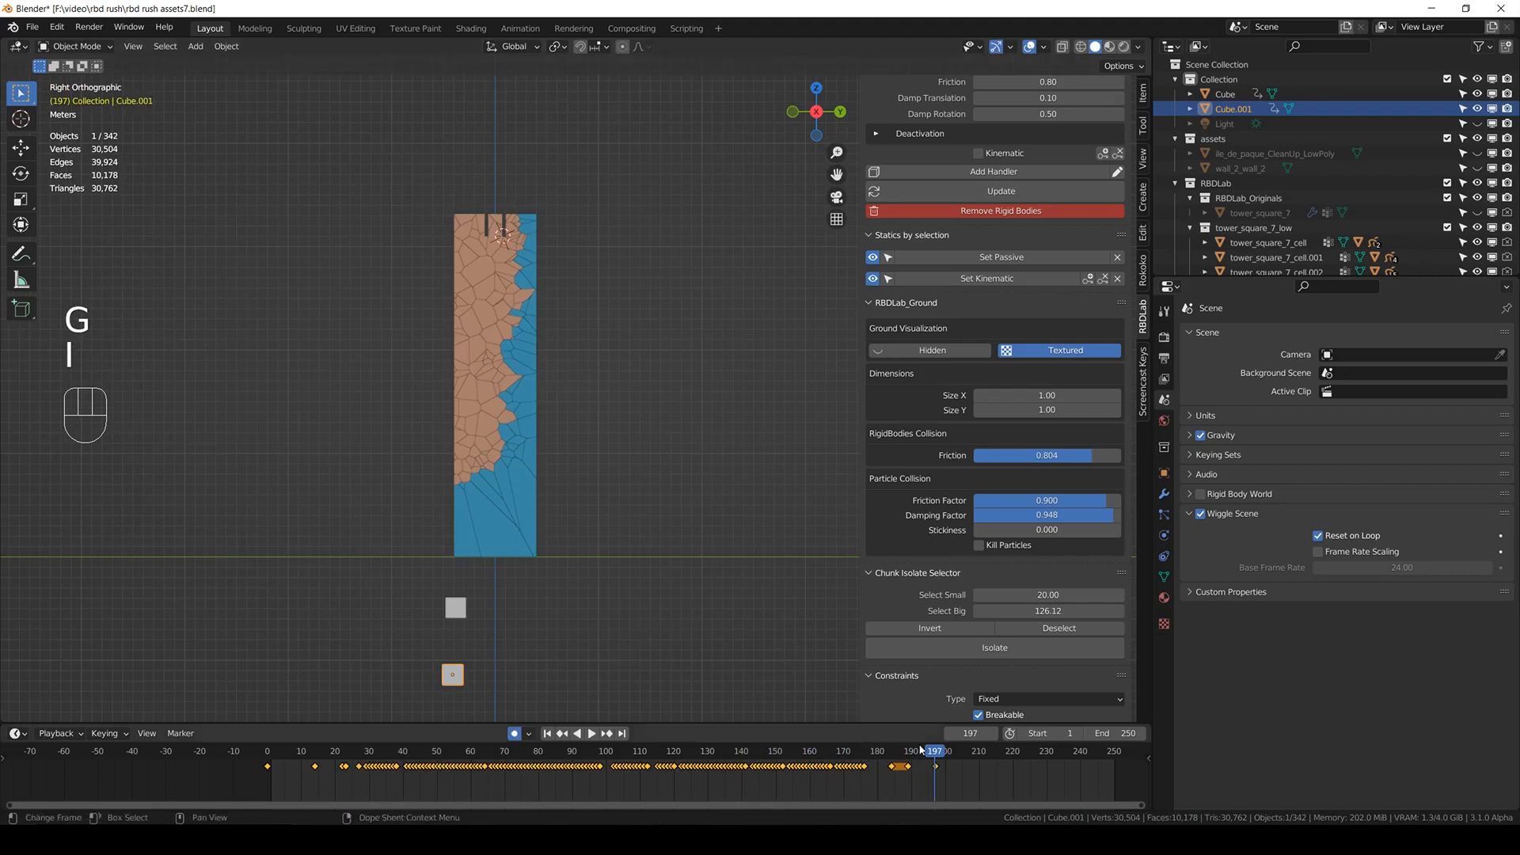
pyautogui.moveTo(921, 750); pyautogui.dragTo(898, 749)
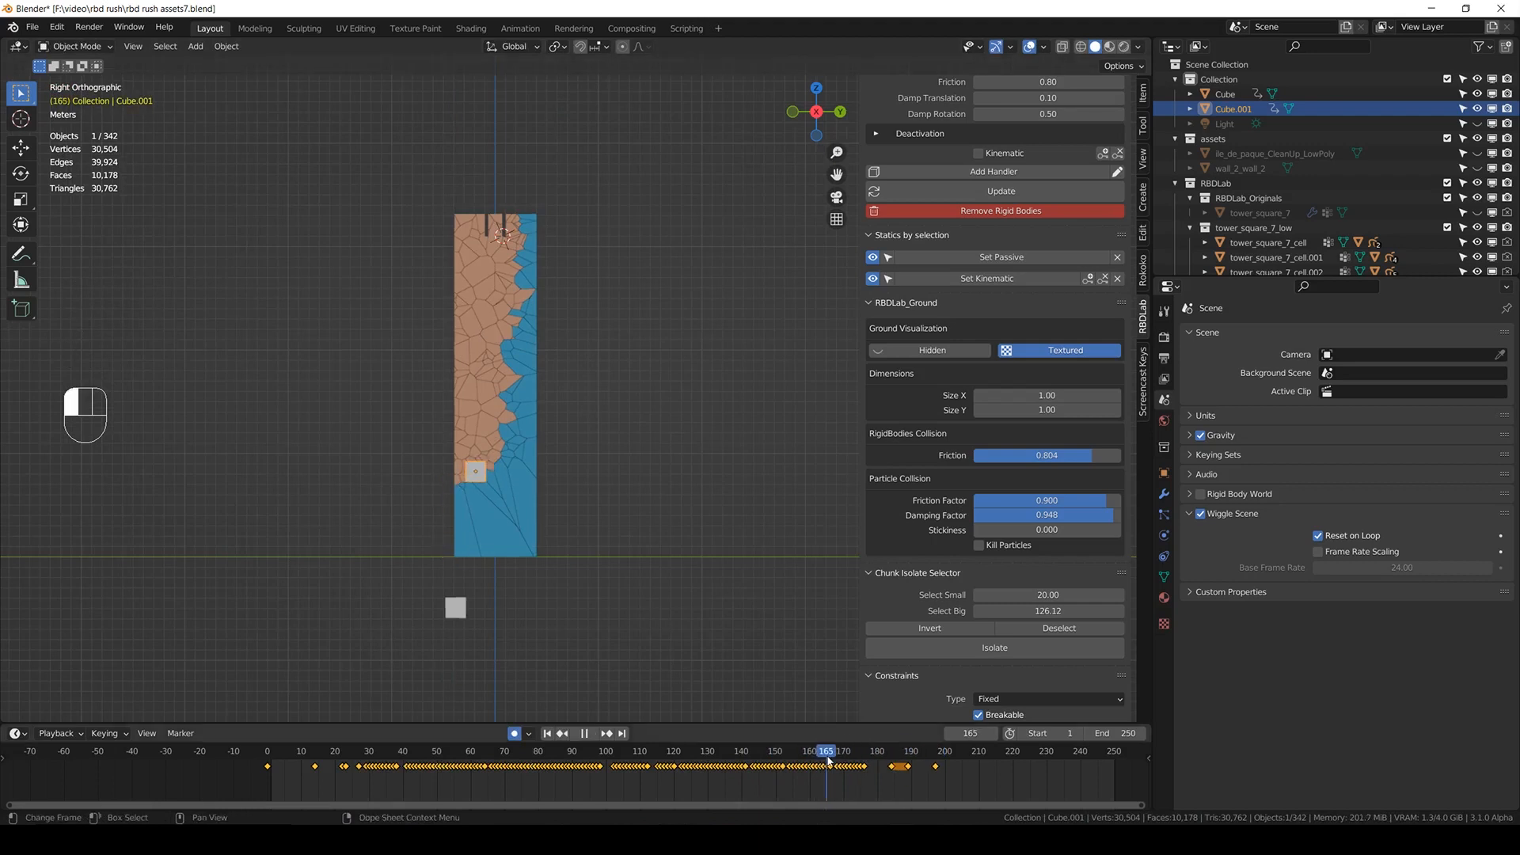
# - Delete the second cube's surplus keyframes after frame 165 and move its final keyframe to about frame 167
pyautogui.scroll(2, 835, 772)
pyautogui.click(922, 774)
pyautogui.moveTo(934, 777); pyautogui.dragTo(820, 763)
pyautogui.press('x')
pyautogui.click(850, 769)
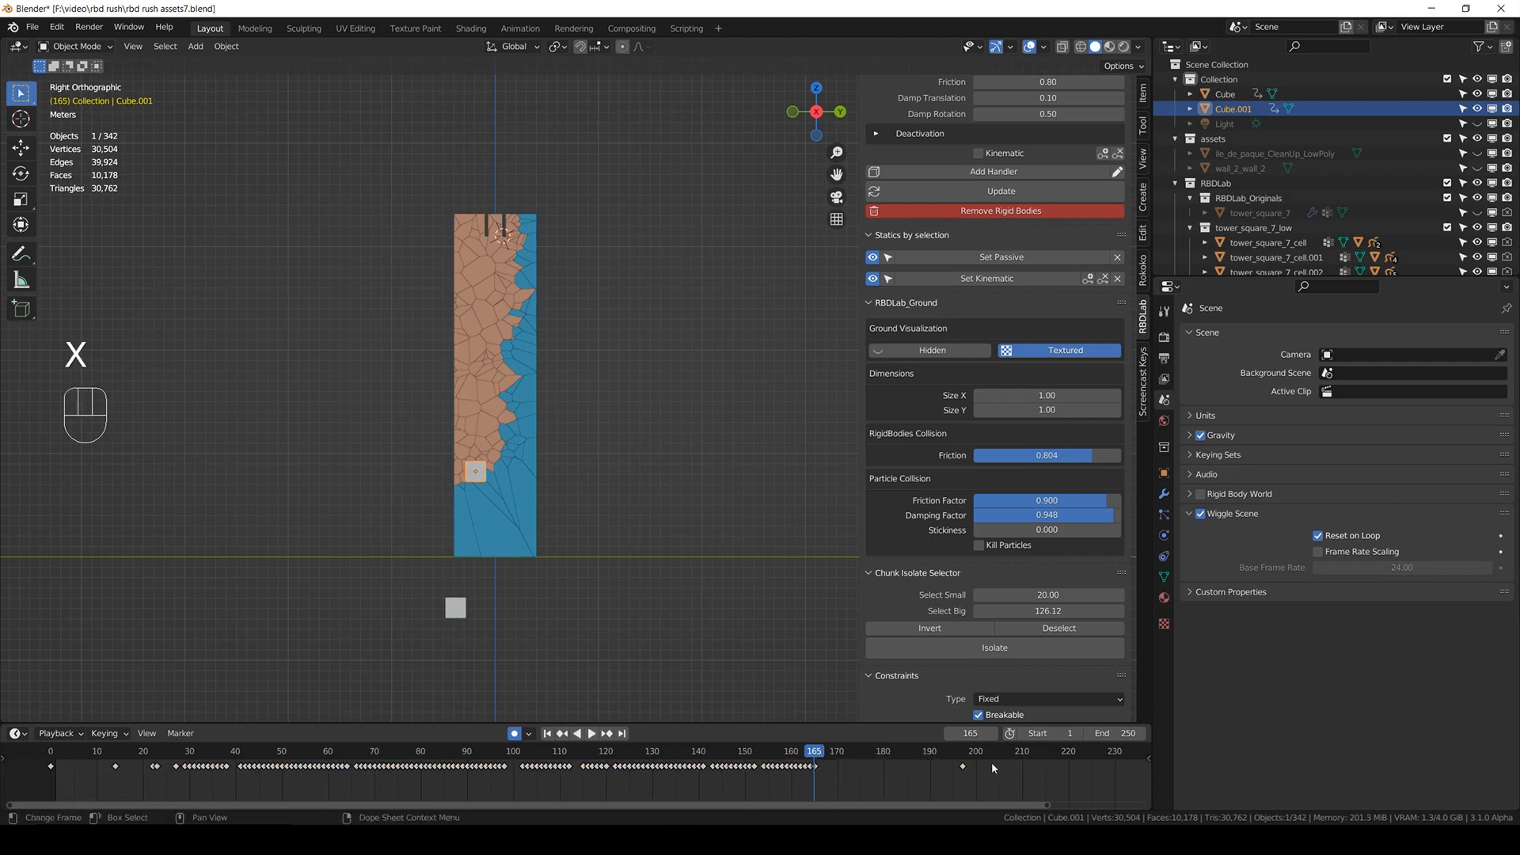
pyautogui.press('g')
pyautogui.click(829, 793)
# - Play both cubes' motion from frame 0 in a perspective view, return to frame 0, and save the file
pyautogui.scroll(-2, 865, 776)
pyautogui.click(235, 752)
pyautogui.moveTo(463, 253); pyautogui.dragTo(586, 282, button='middle')
pyautogui.hotkey('ctrl', 's')
pyautogui.press('space')
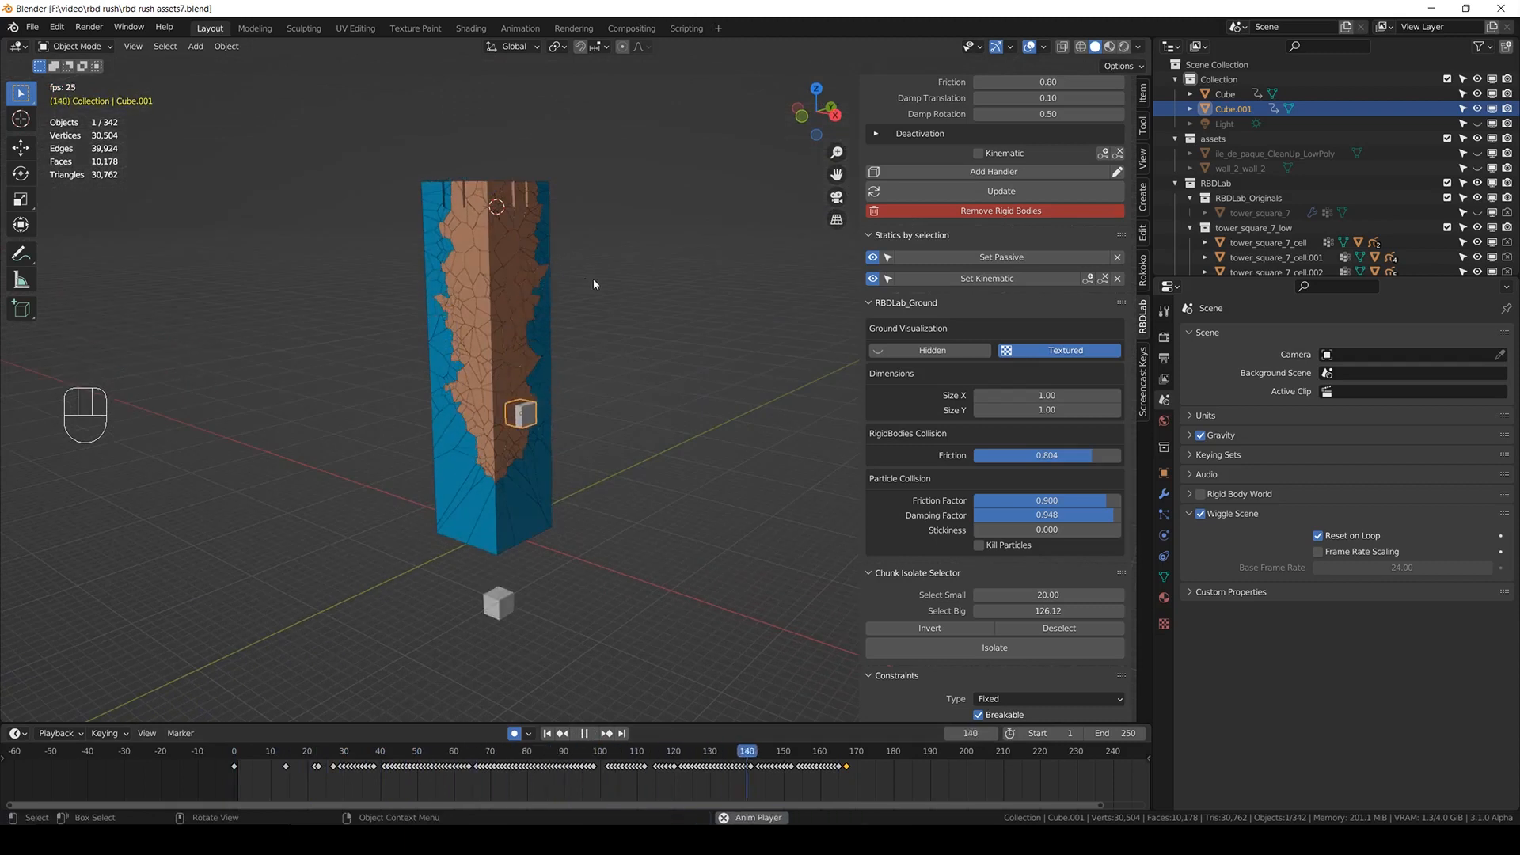
pyautogui.press('space')
pyautogui.hotkey('ctrl', 's')
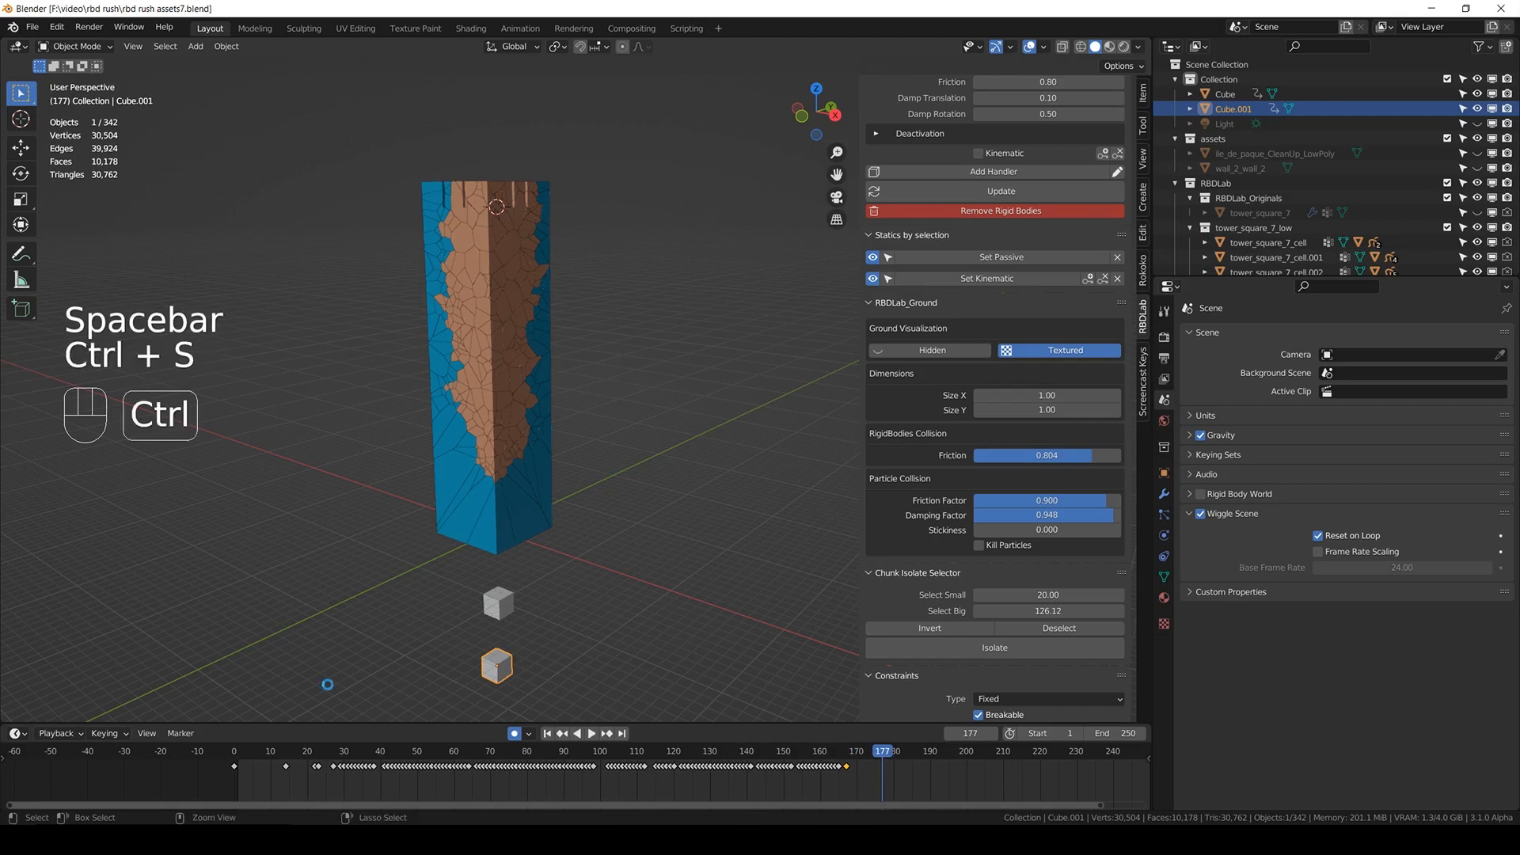
pyautogui.click(235, 751)
pyautogui.hotkey('ctrl', 's')
# - Select both cubes above the tower and set them as Acetone objects
pyautogui.moveTo(577, 500); pyautogui.dragTo(567, 436, button='middle')
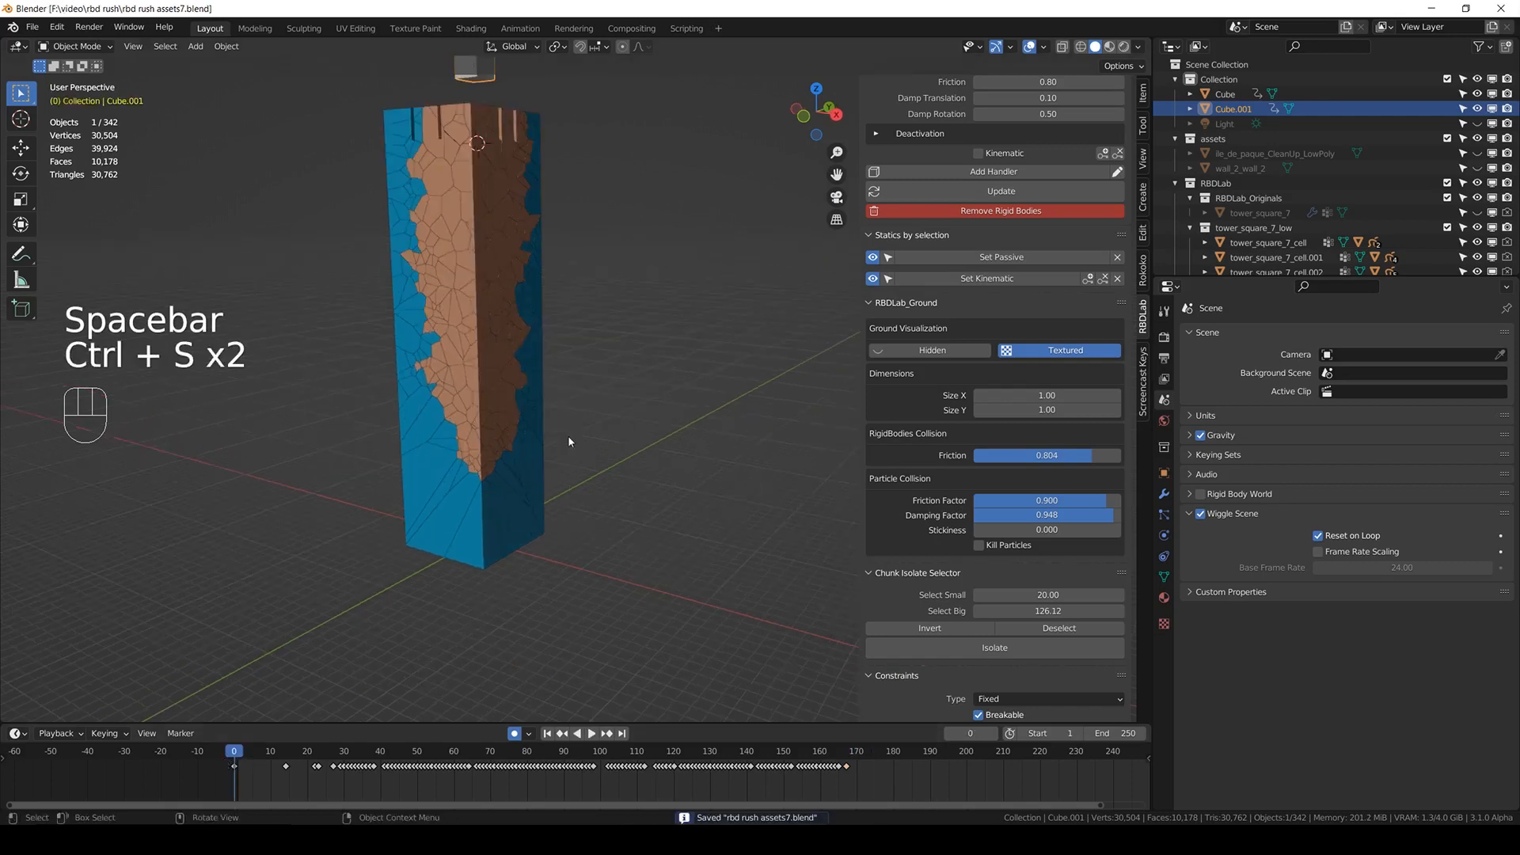
pyautogui.keyDown('shift'); pyautogui.moveTo(541, 208); pyautogui.dragTo(577, 315, button='middle'); pyautogui.keyUp('shift')
pyautogui.hotkey('ctrl', 's')
pyautogui.keyDown('shift'); pyautogui.click(473, 111); pyautogui.keyUp('shift')
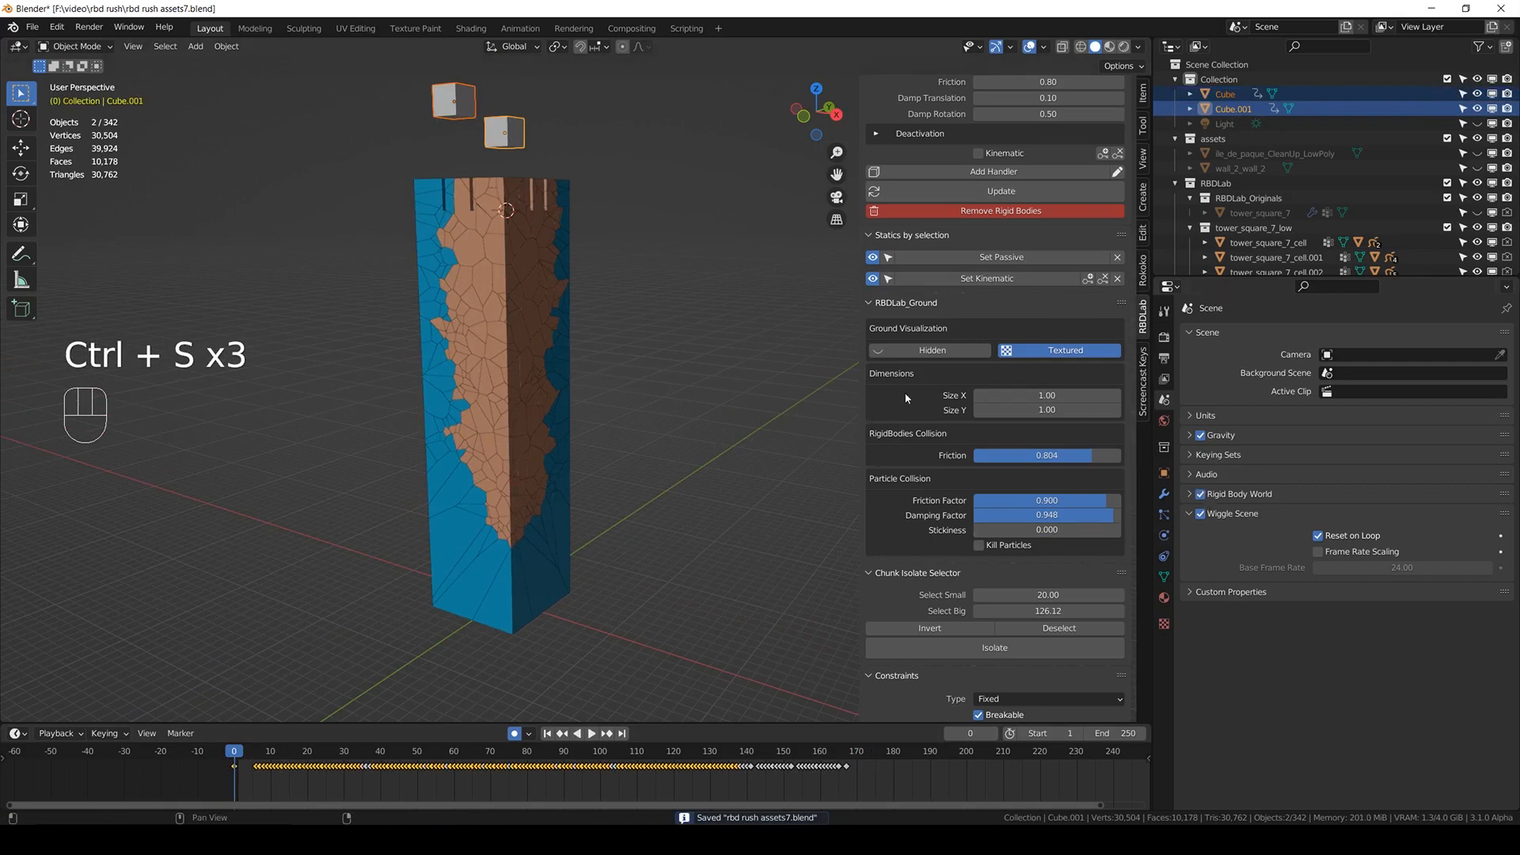
pyautogui.scroll(-10, 907, 398)
pyautogui.click(890, 527)
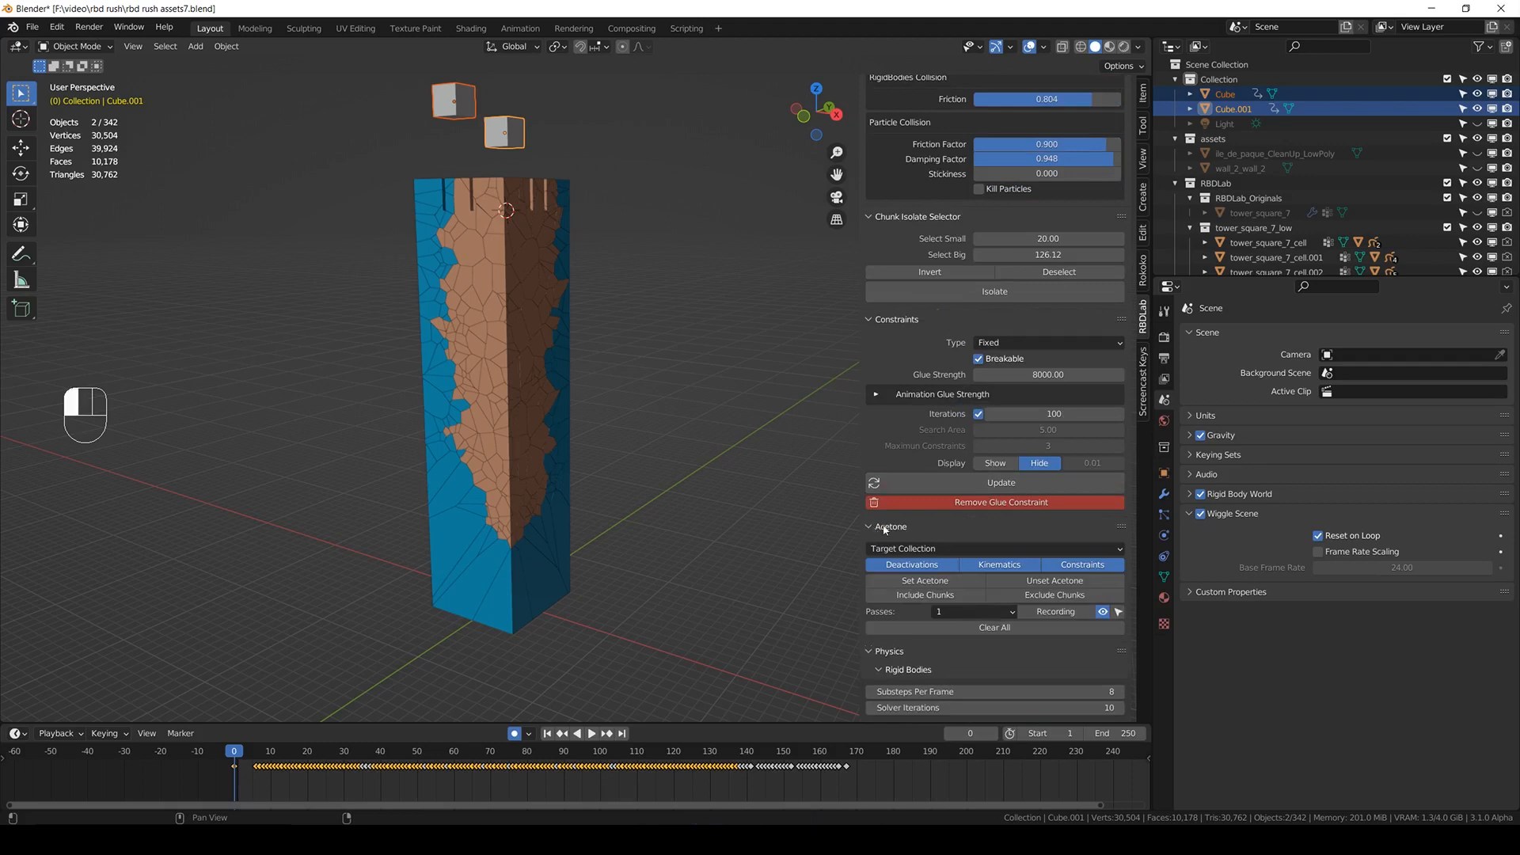
pyautogui.scroll(-4, 926, 475)
pyautogui.hotkey('ctrl', 's')
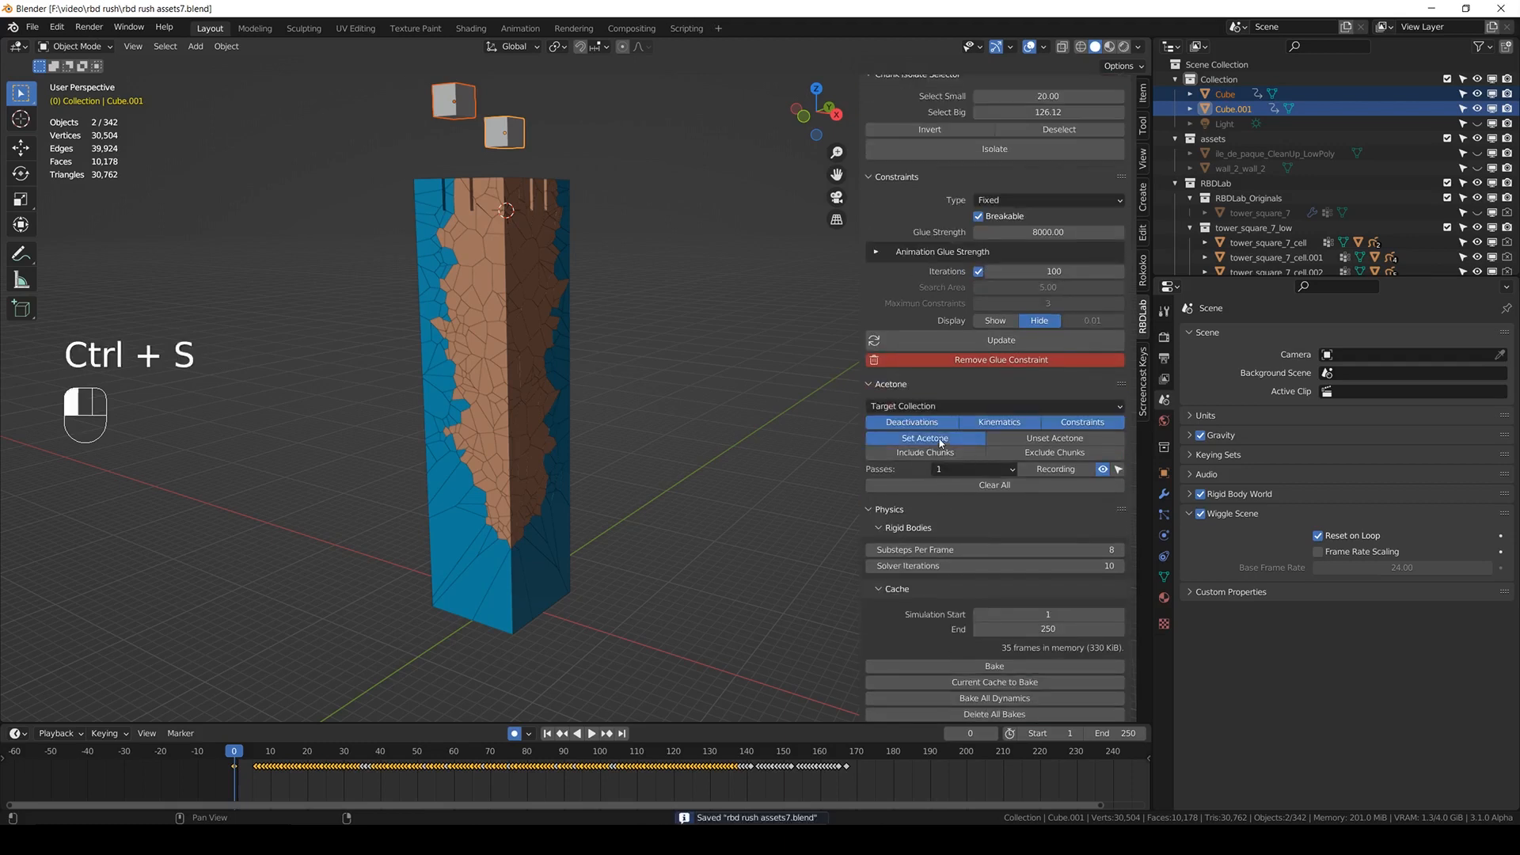
pyautogui.click(941, 440)
pyautogui.scroll(2, 1047, 396)
pyautogui.moveTo(772, 463); pyautogui.dragTo(721, 455, button='middle')
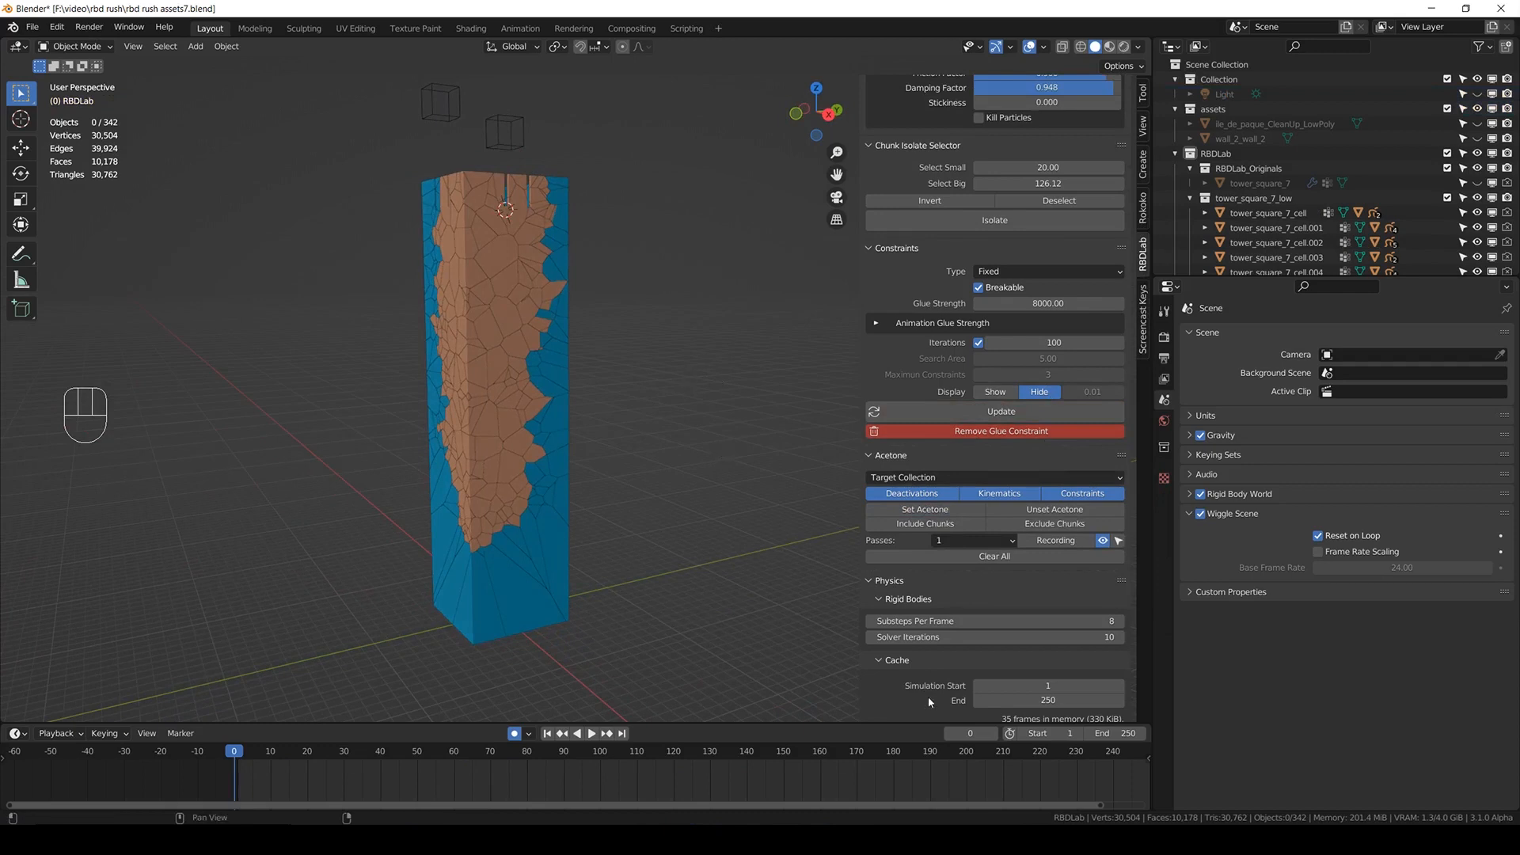
# - Select the tower's chunks with Select Small at 141.47 and include them in Acetone
pyautogui.scroll(-3, 928, 700)
pyautogui.scroll(8, 973, 700)
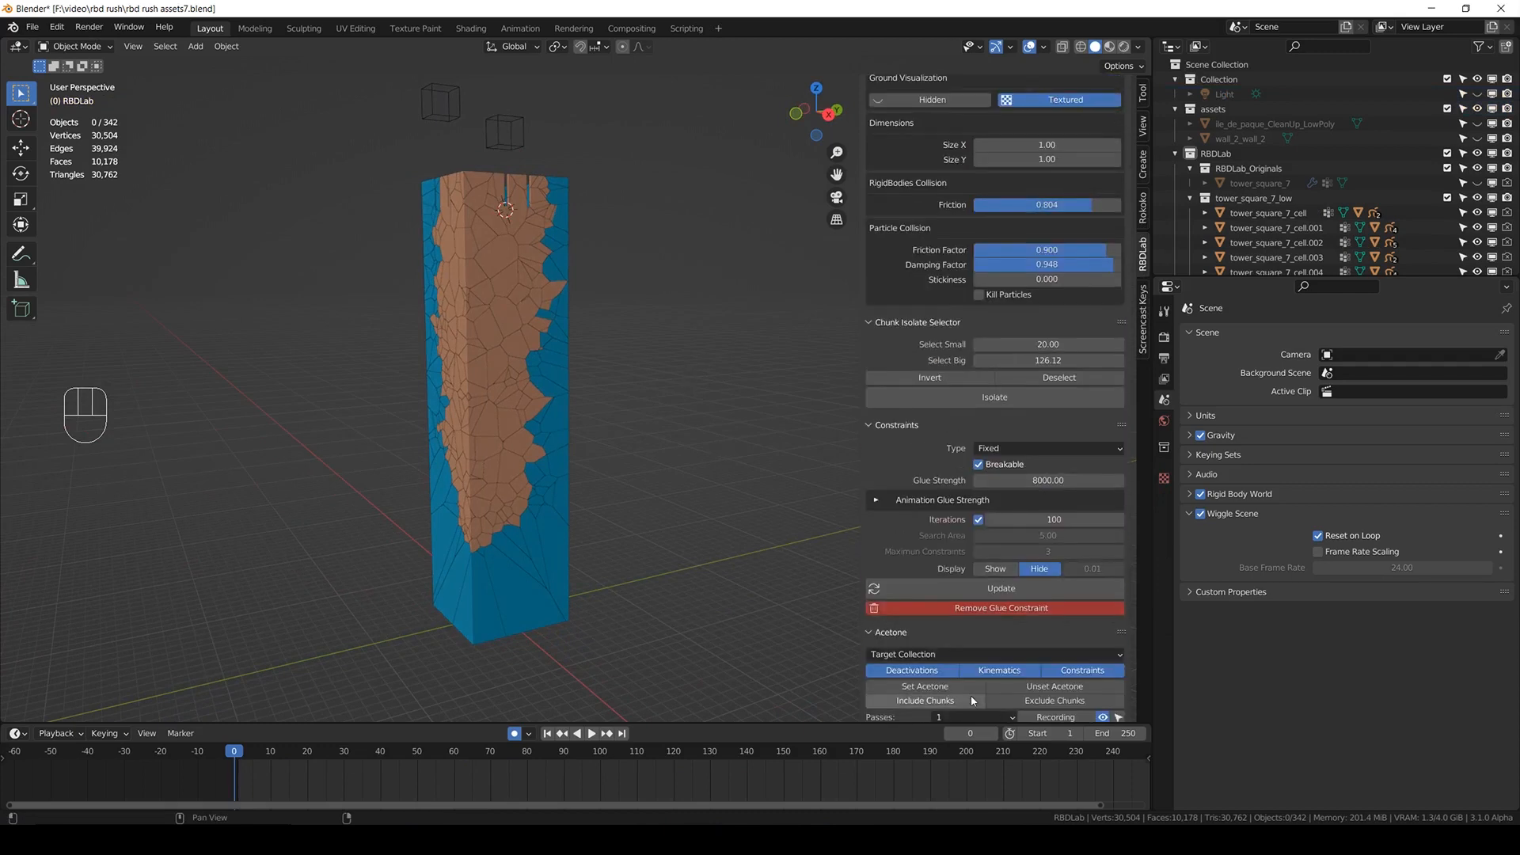
pyautogui.moveTo(1029, 344); pyautogui.dragTo(1089, 344)
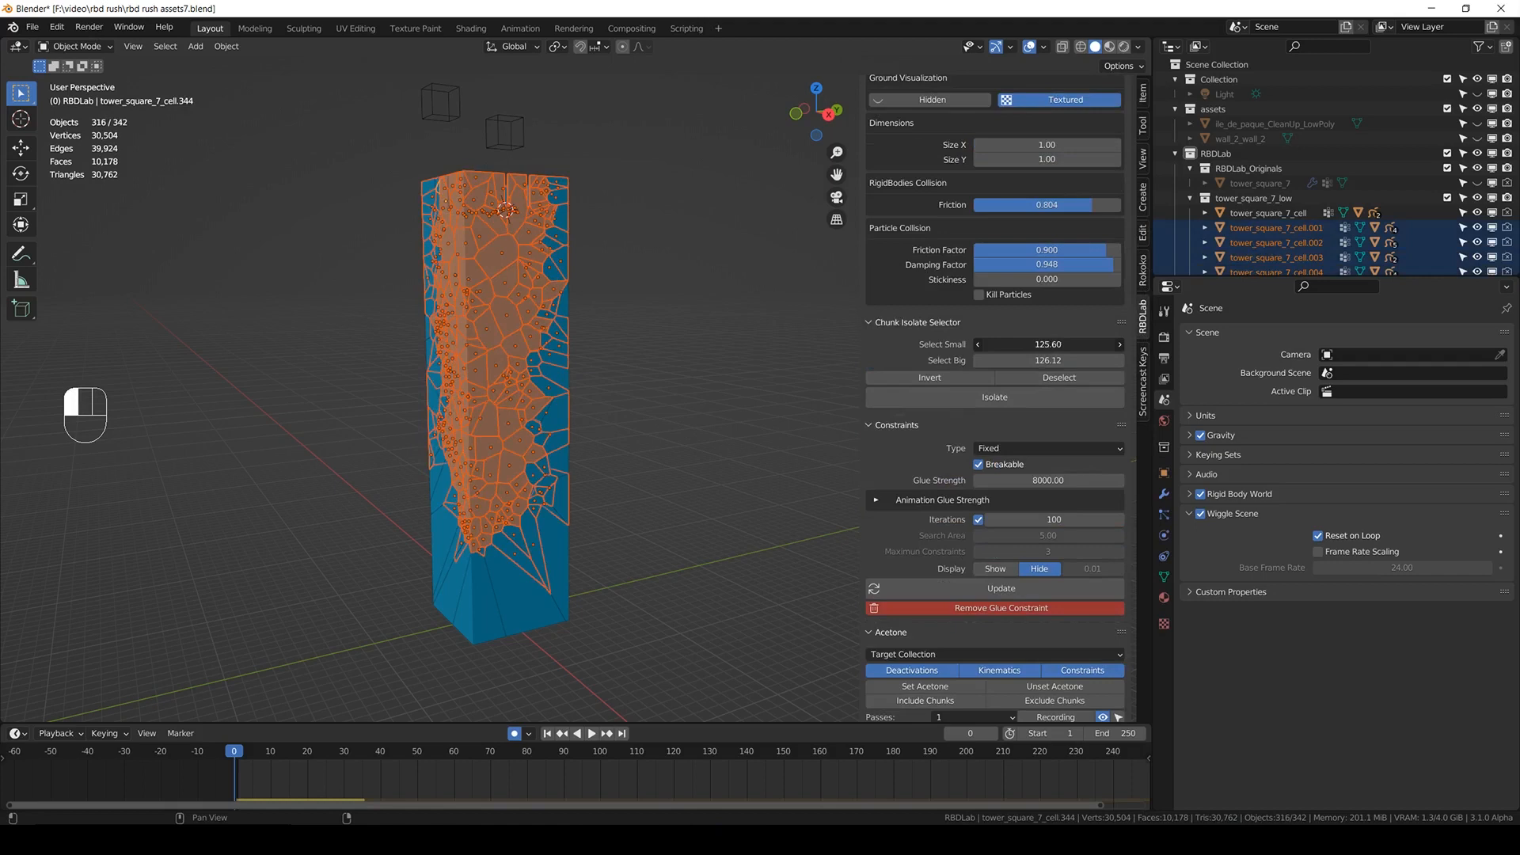
pyautogui.moveTo(824, 455); pyautogui.dragTo(706, 431, button='middle')
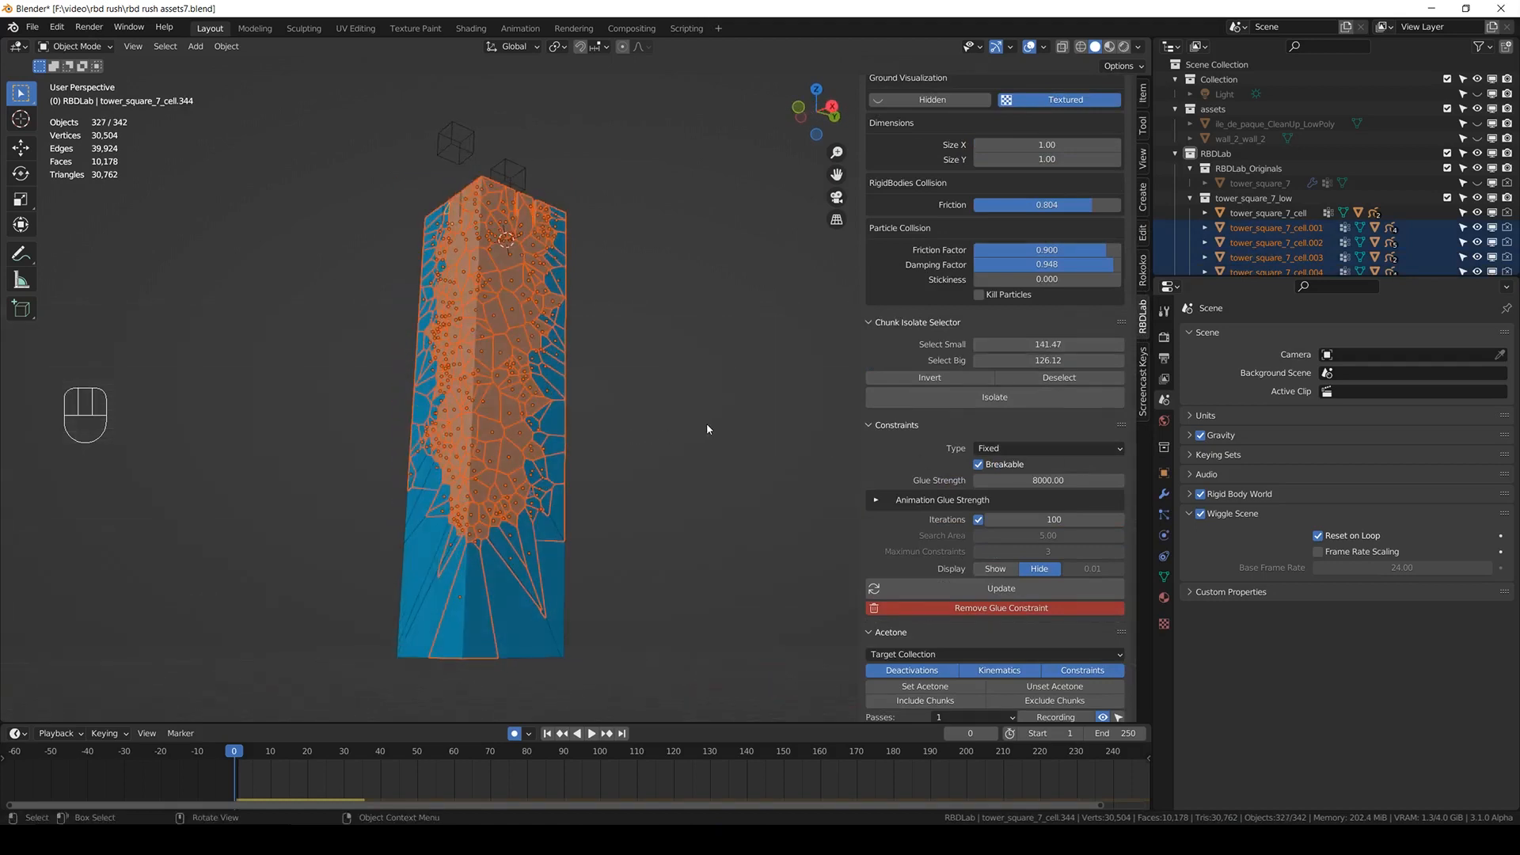
pyautogui.hotkey('ctrl', 's')
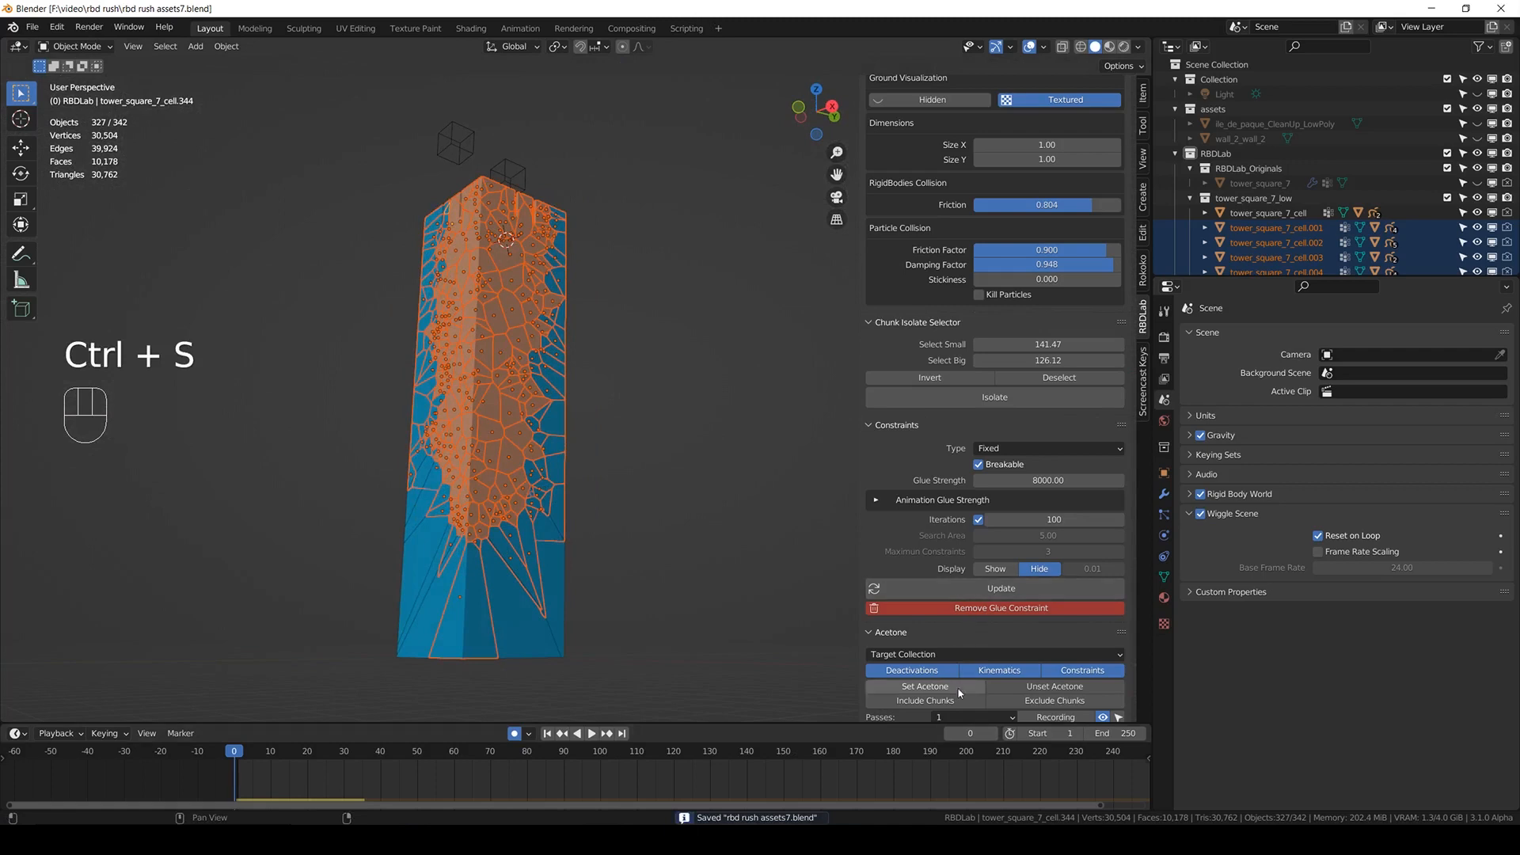
pyautogui.scroll(-5, 950, 582)
pyautogui.click(955, 583)
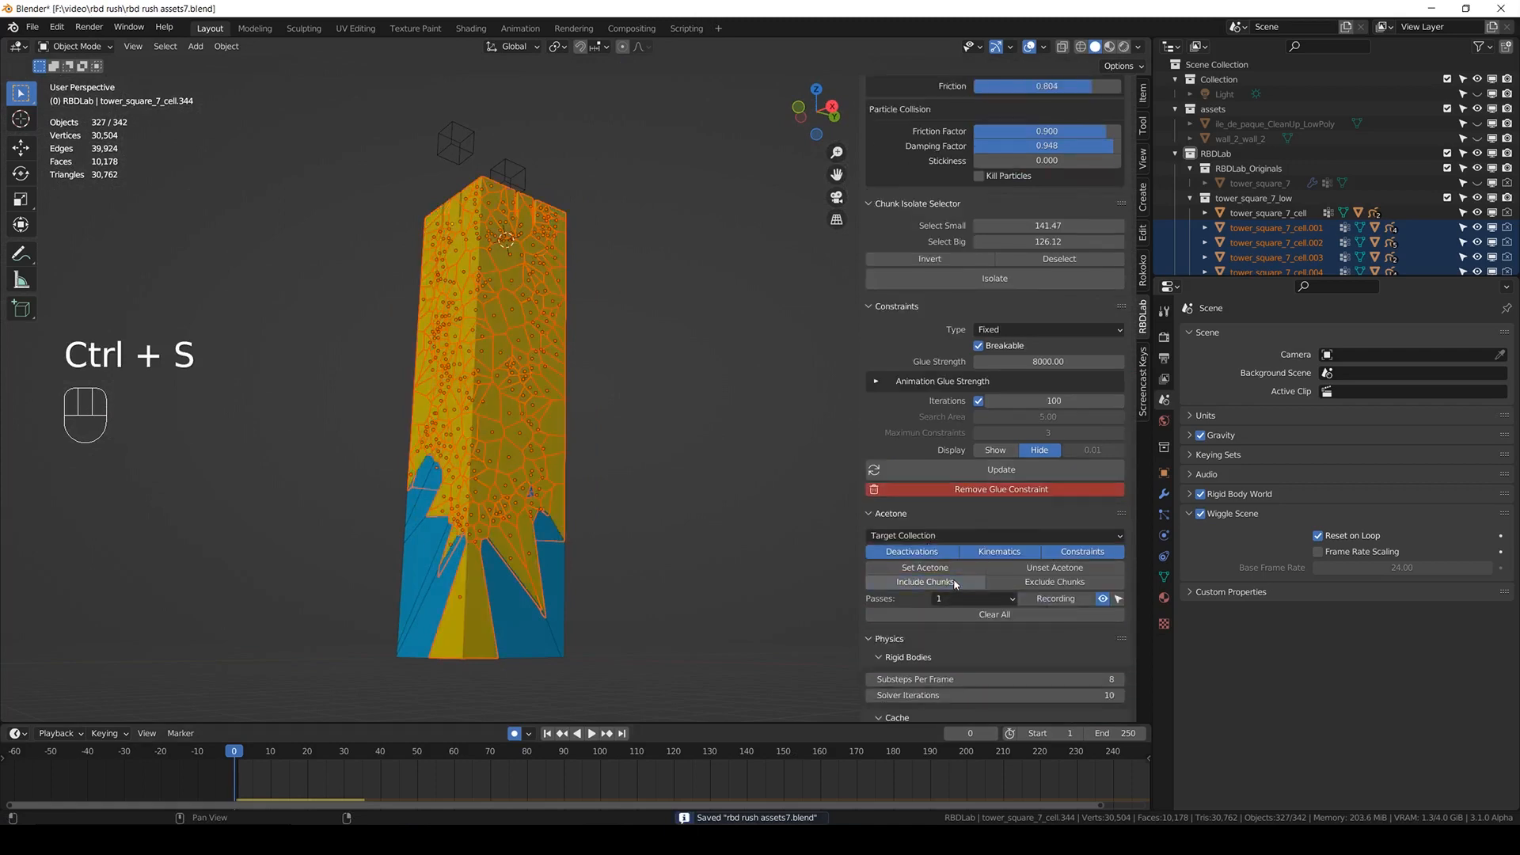
# - Clear the chunk selection, save the file, and run the Acetone recording
pyautogui.click(806, 442)
pyautogui.hotkey('ctrl', 's')
pyautogui.moveTo(611, 250)
pyautogui.mouseDown(button='middle')
pyautogui.moveTo(615, 343)
pyautogui.moveTo(595, 273)
pyautogui.mouseUp(button='middle')
pyautogui.hotkey('ctrl', 's')
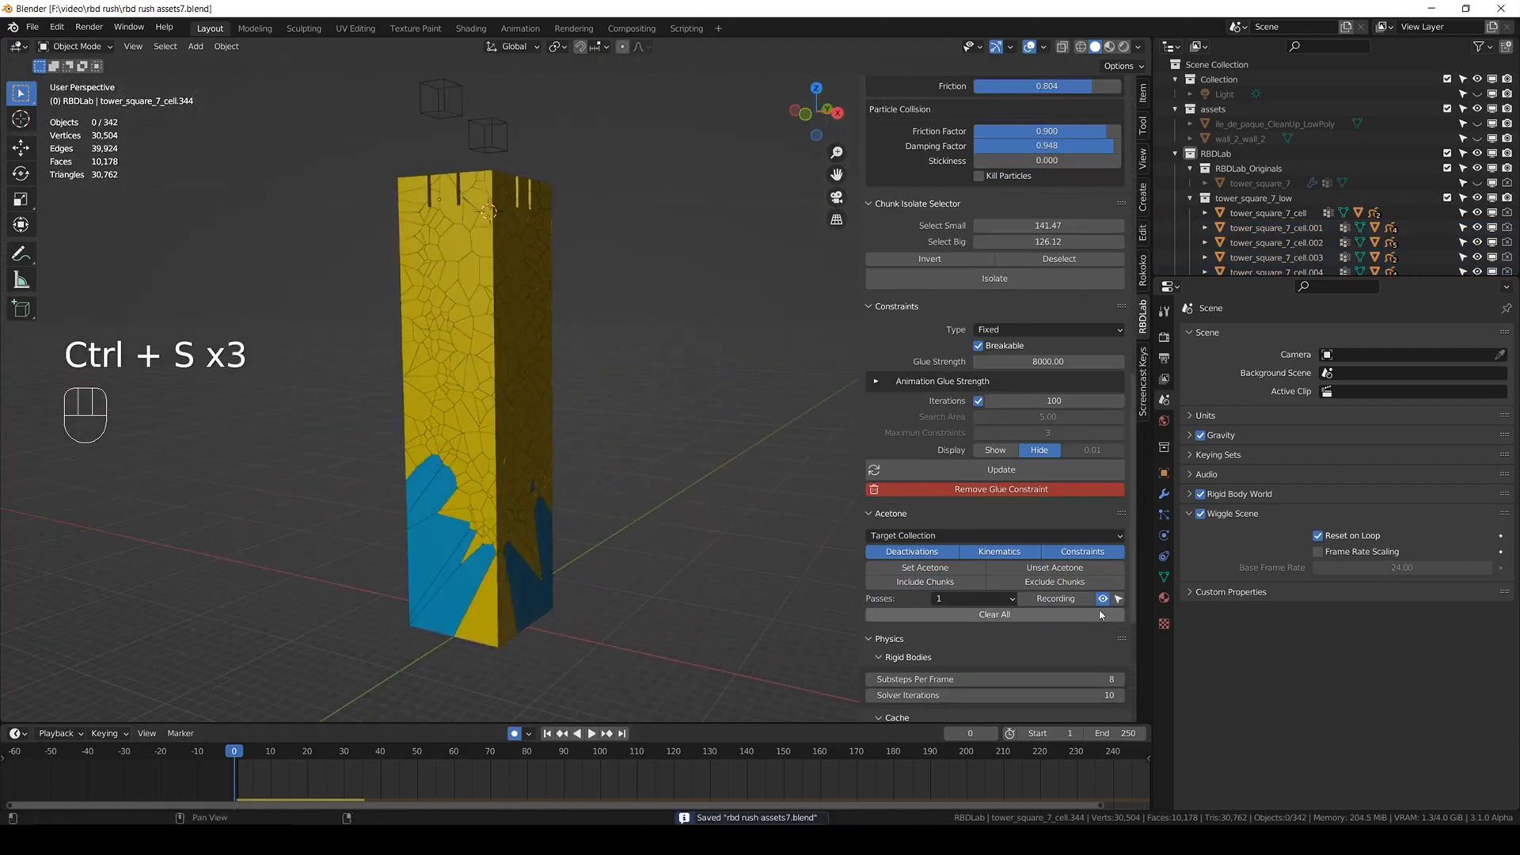
pyautogui.click(1066, 600)
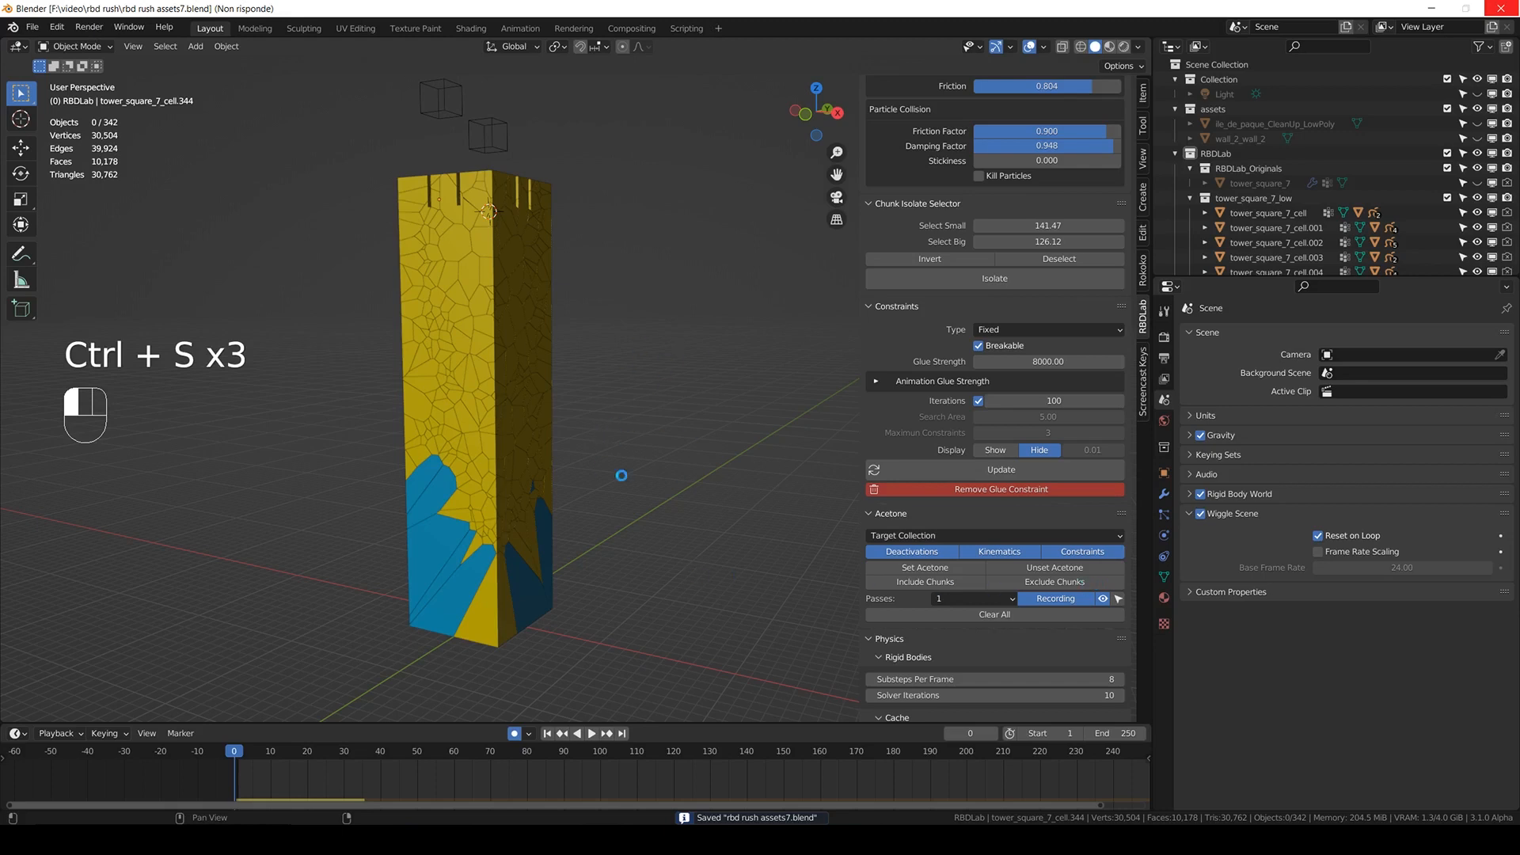
# - Play the tower collapse simulation in solid shading and replay it from the start at a closer angle
pyautogui.press('space')
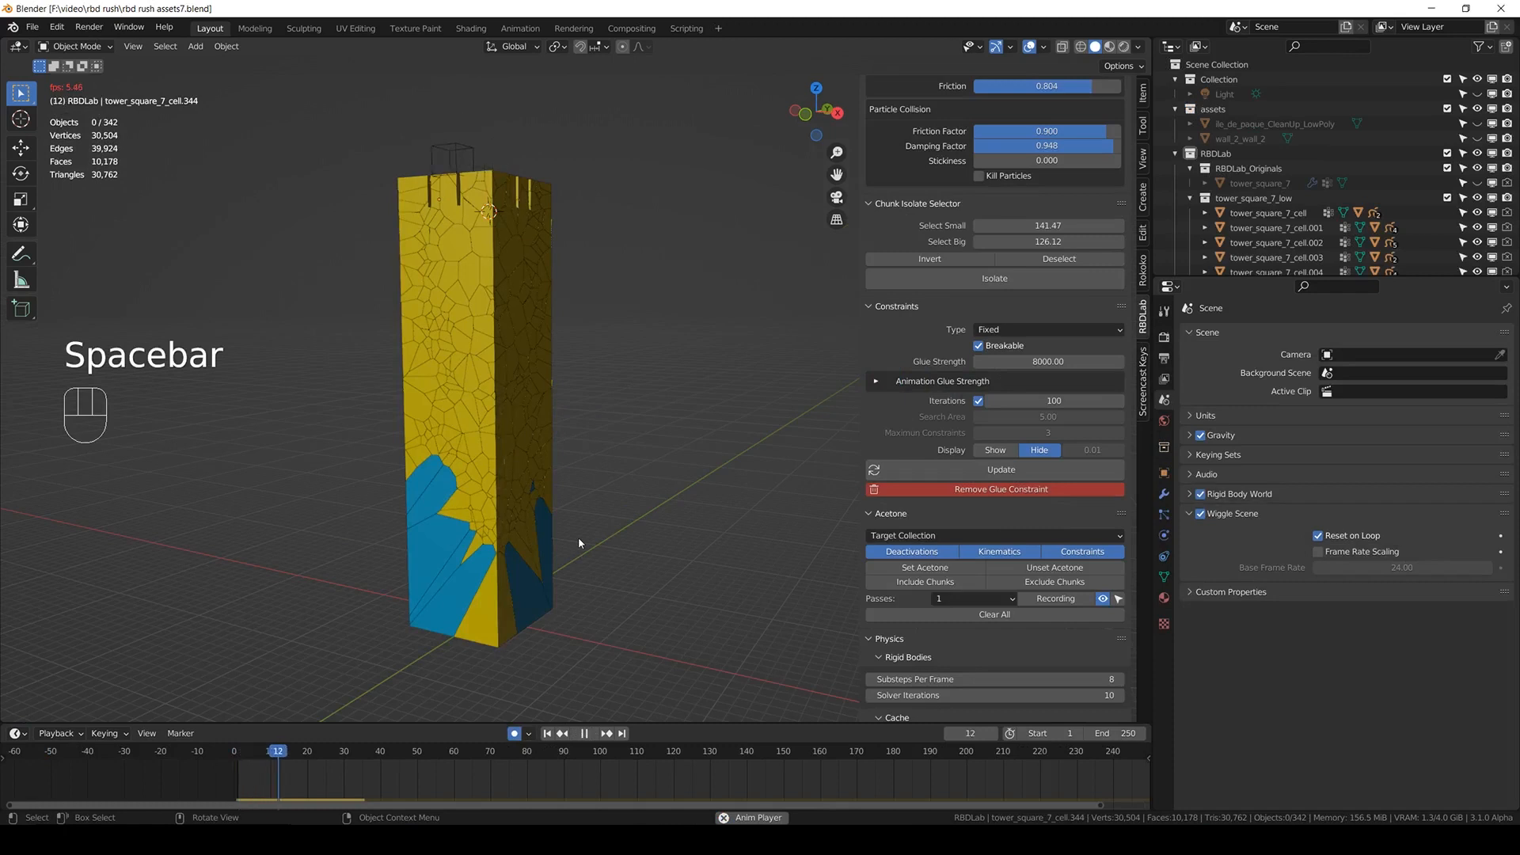
pyautogui.moveTo(581, 463); pyautogui.dragTo(537, 417, button='middle')
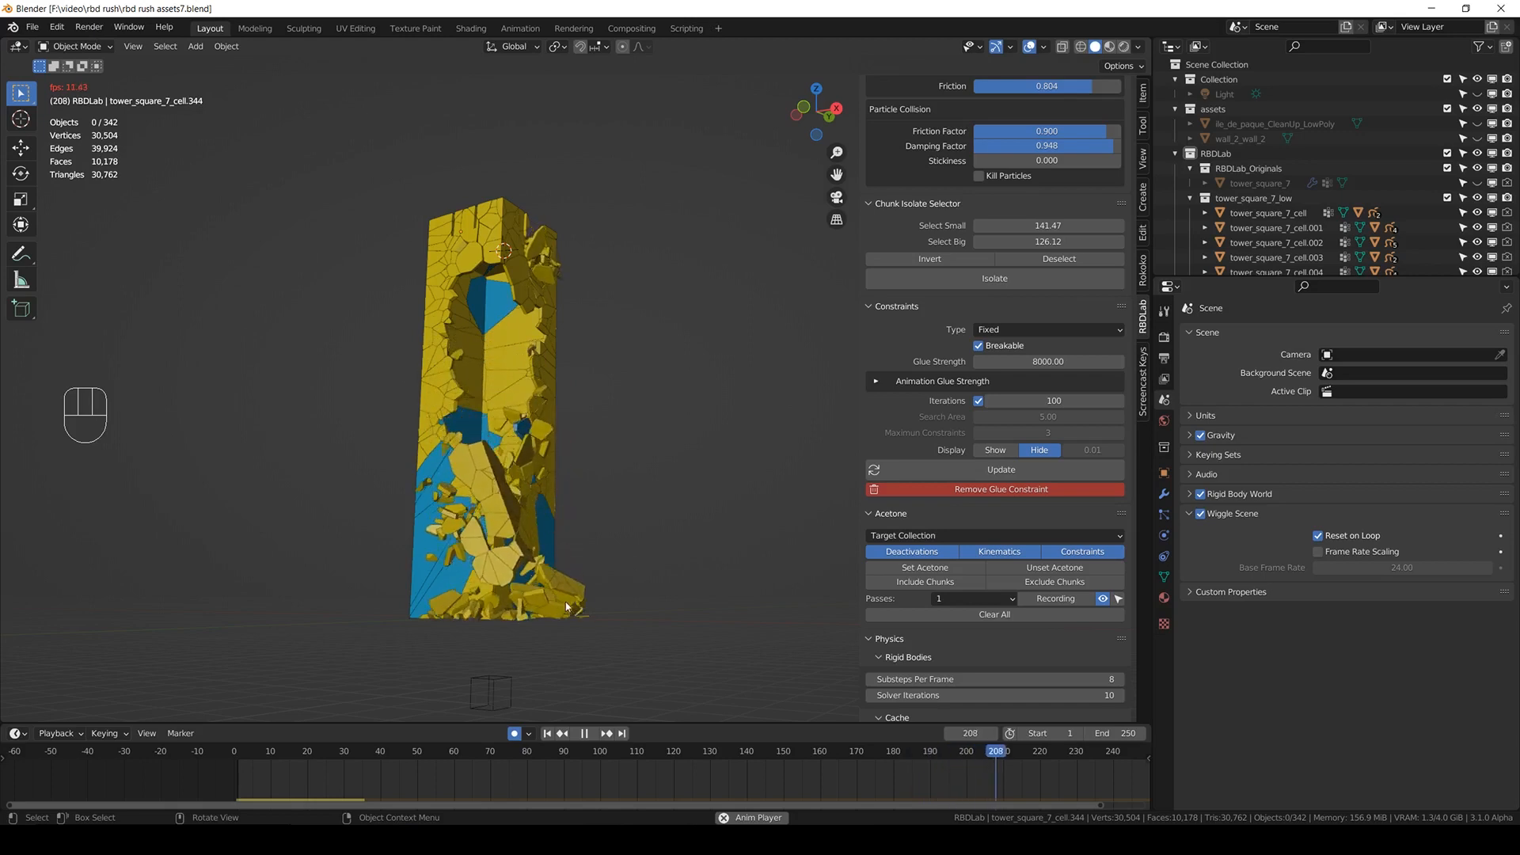
pyautogui.click(223, 758)
pyautogui.moveTo(558, 443); pyautogui.dragTo(516, 427, button='middle')
pyautogui.scroll(2, 594, 430)
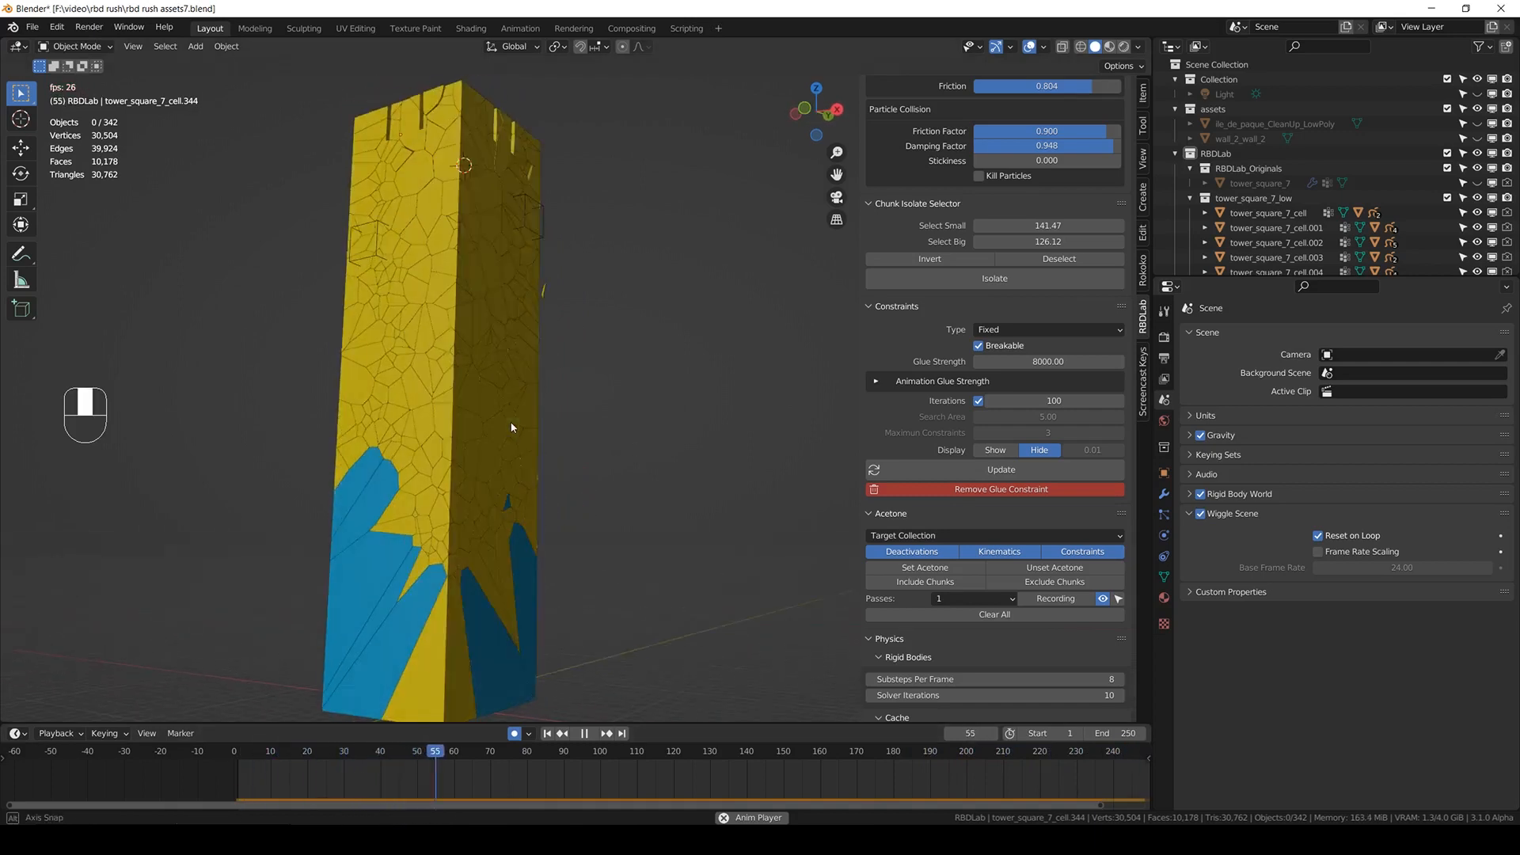
# - Switch to Material Preview shading and play the textured tower collapse
pyautogui.press('space')
pyautogui.click(1109, 46)
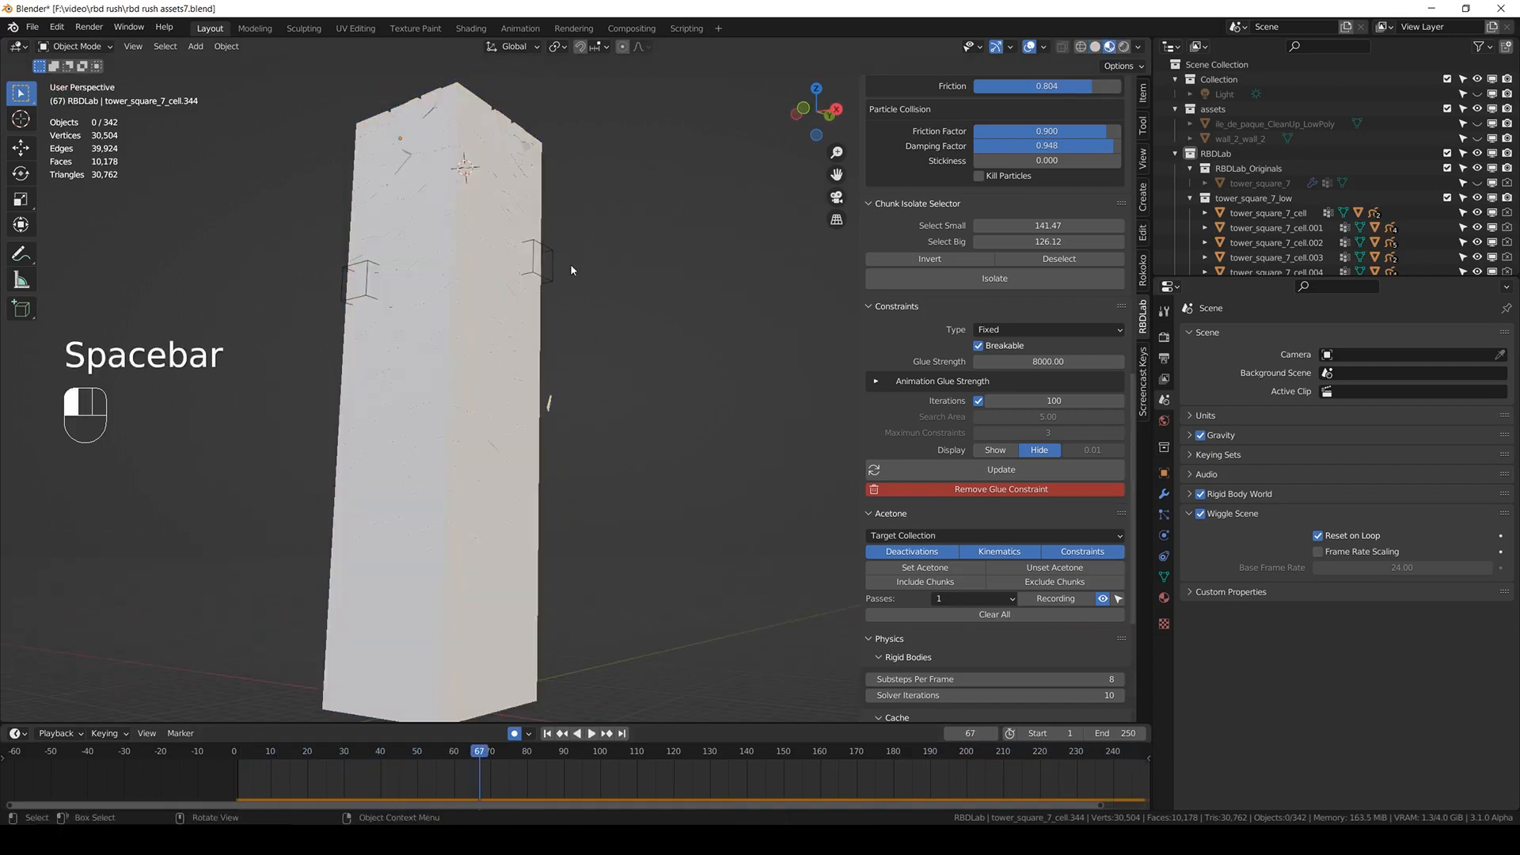
pyautogui.scroll(-2, 561, 280)
pyautogui.press('space')
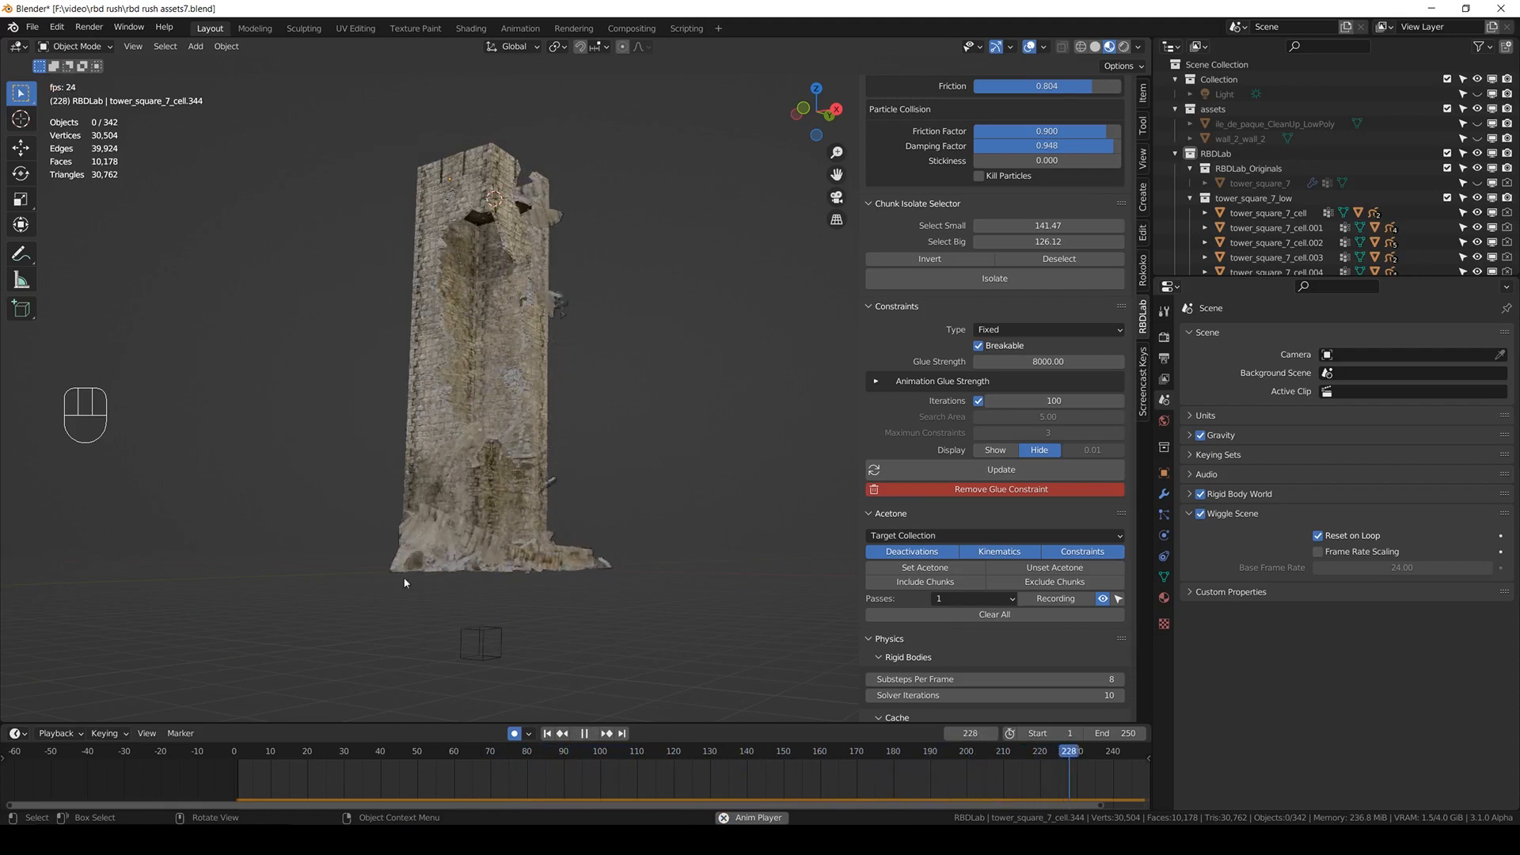
pyautogui.press('space')
# - Save the file and set the constraints' glue strength to 1500
pyautogui.hotkey('ctrl', 's')
pyautogui.click(1056, 363)
pyautogui.write('1500')
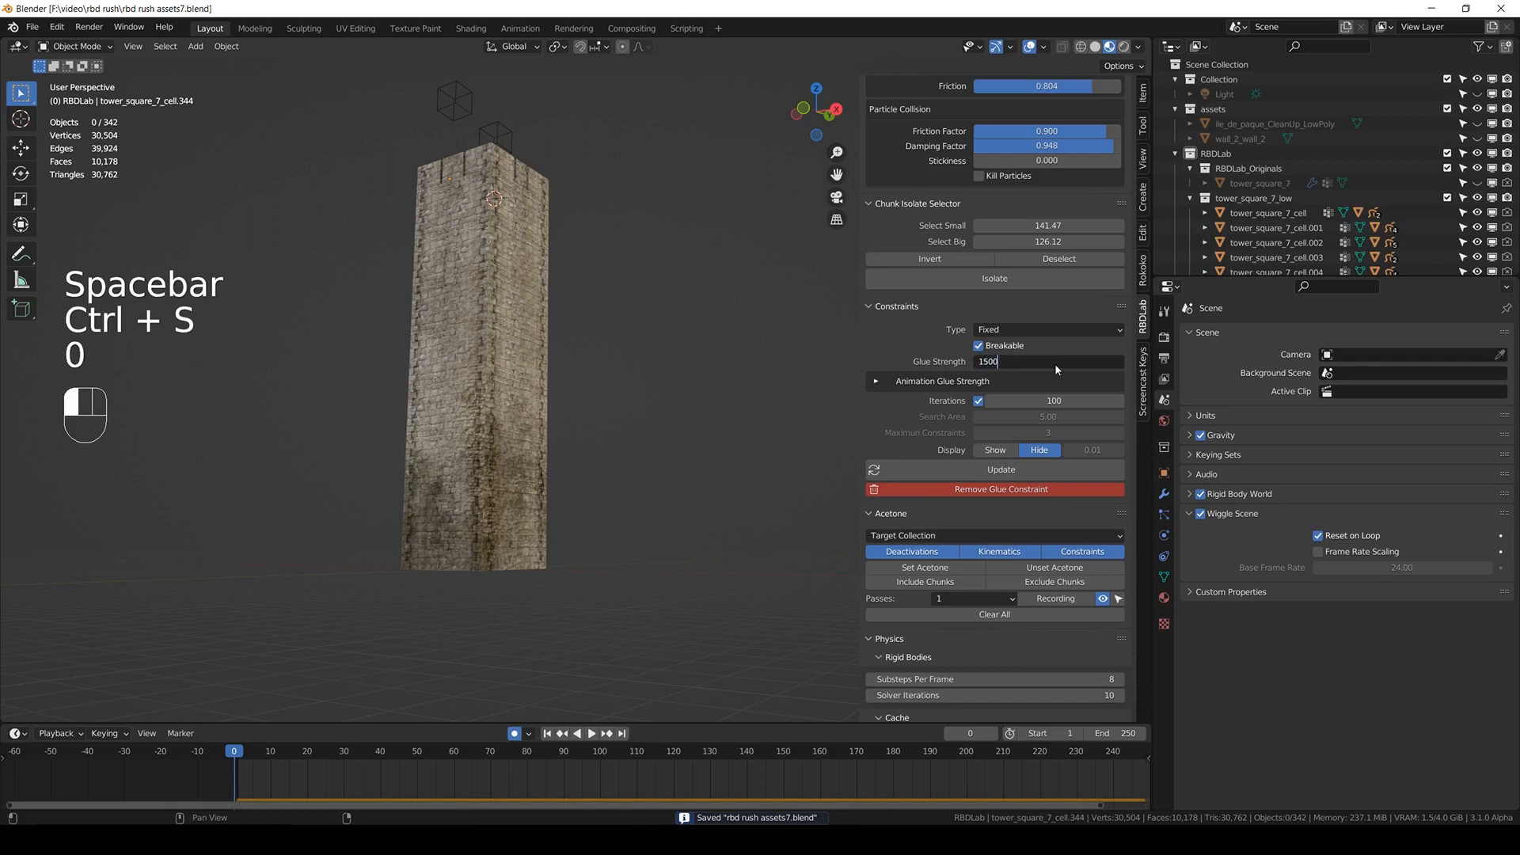
pyautogui.press('Return')
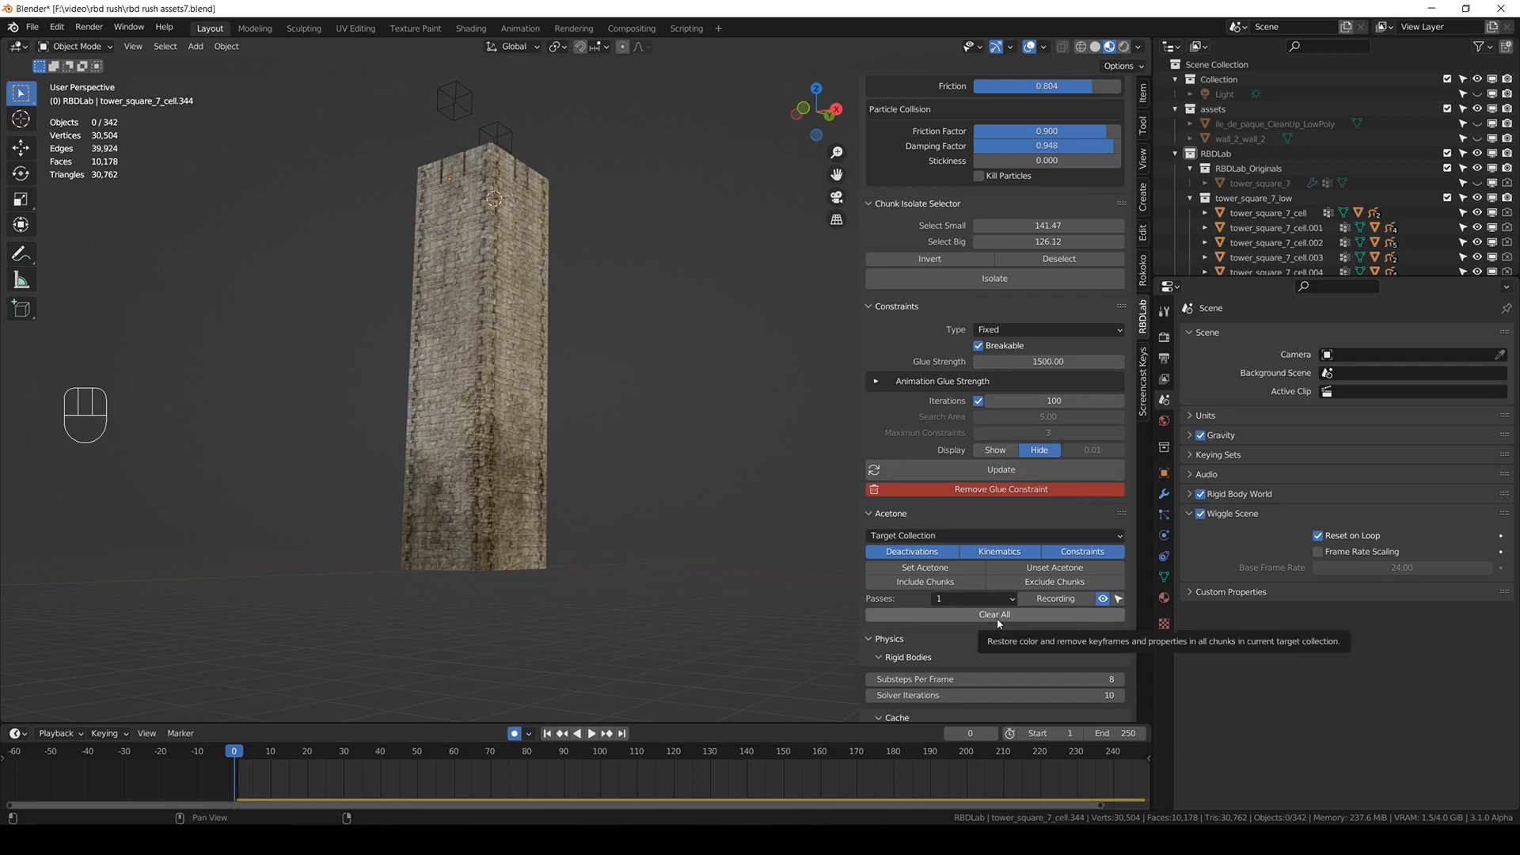
# - Clear the existing Acetone data, limit Acetone to Constraints only, and run the recording again
pyautogui.click(997, 620)
pyautogui.click(1006, 554)
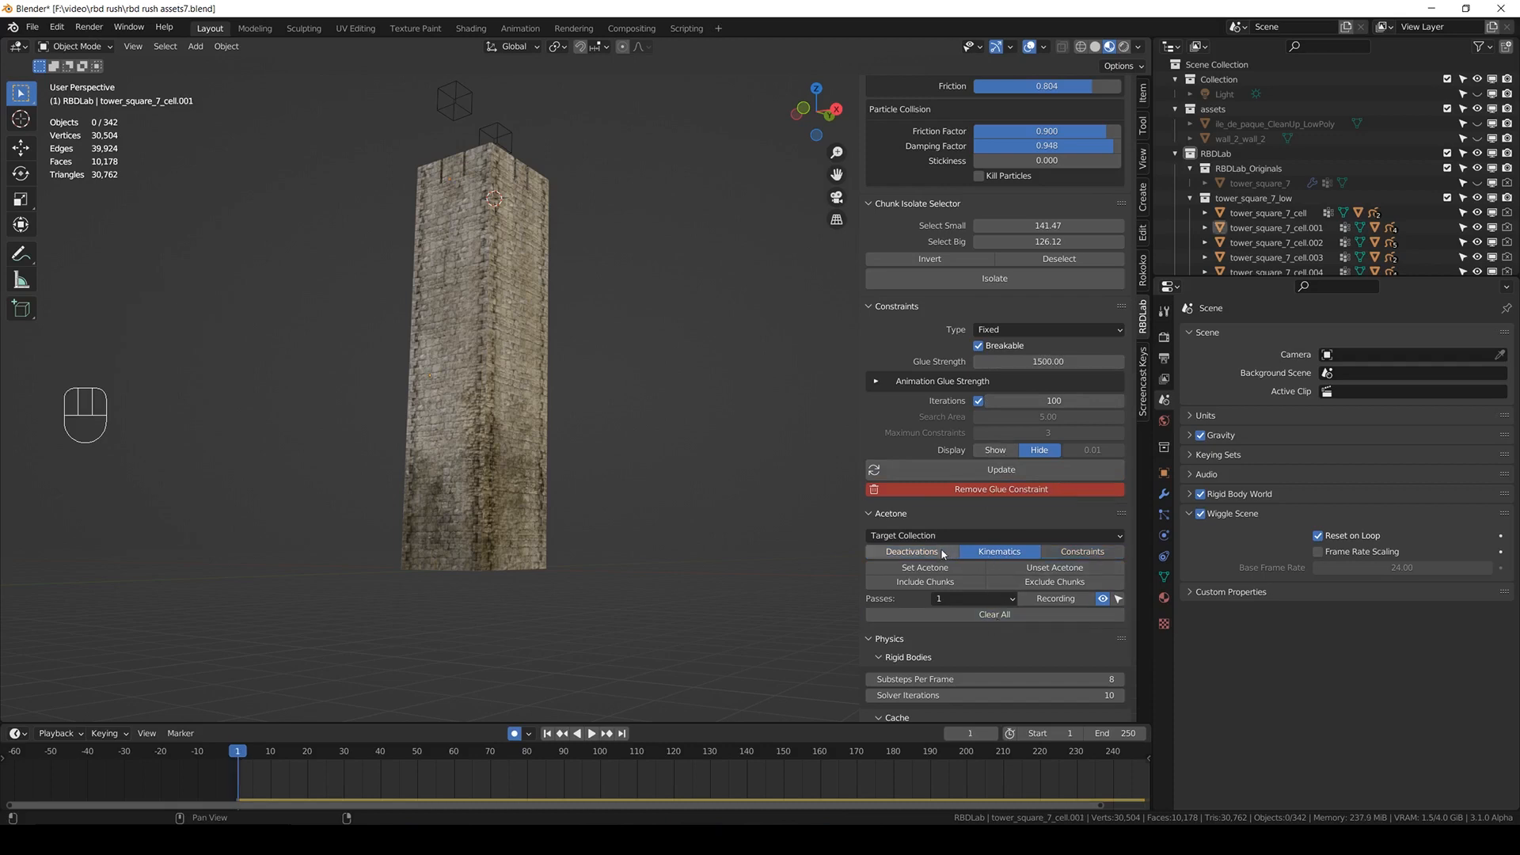
pyautogui.click(1074, 549)
pyautogui.hotkey('ctrl', 's')
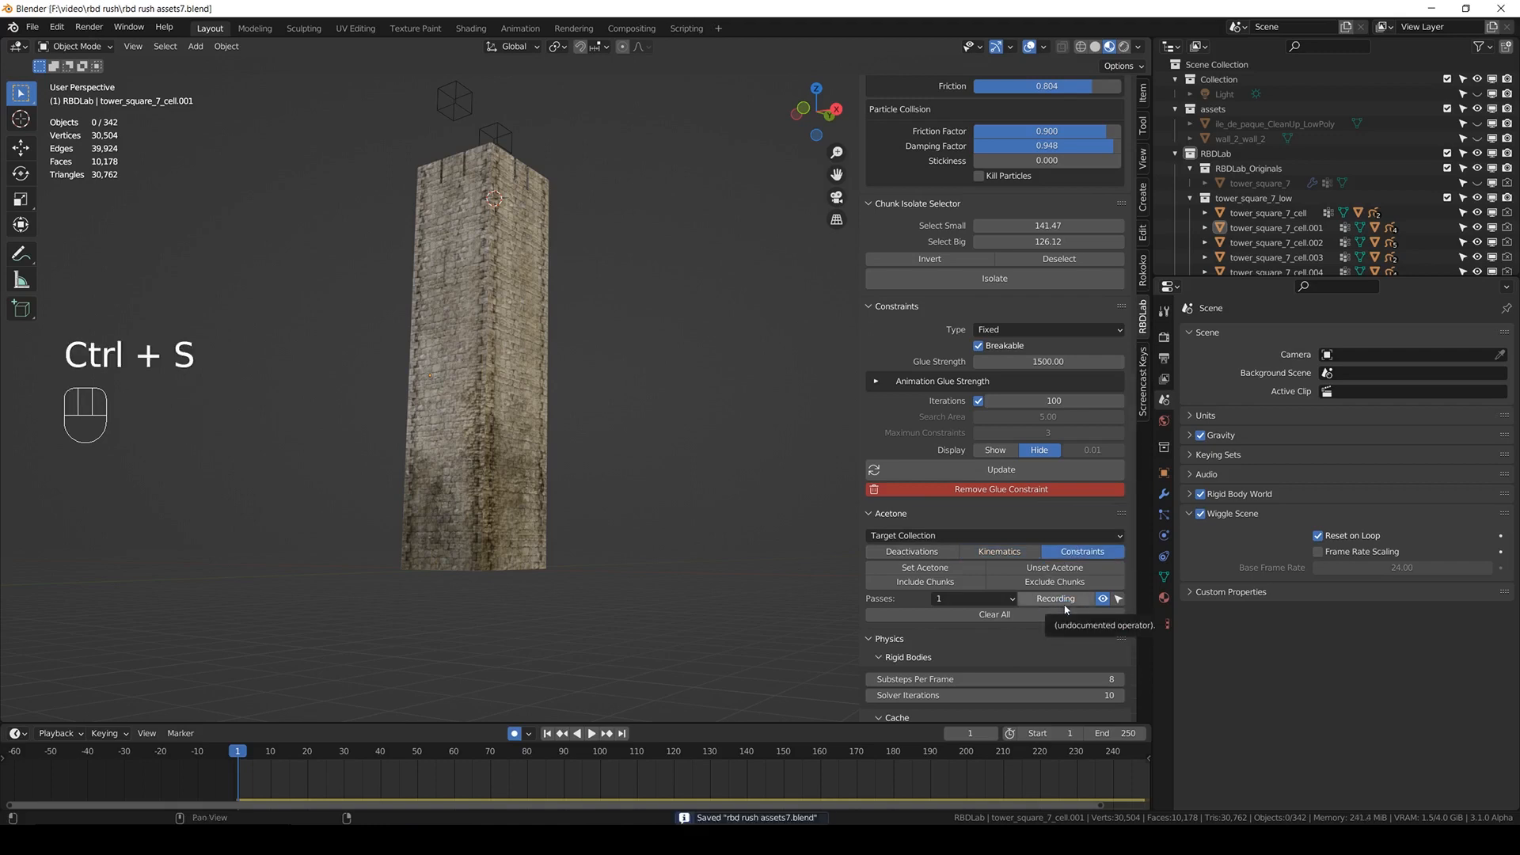
pyautogui.click(1065, 602)
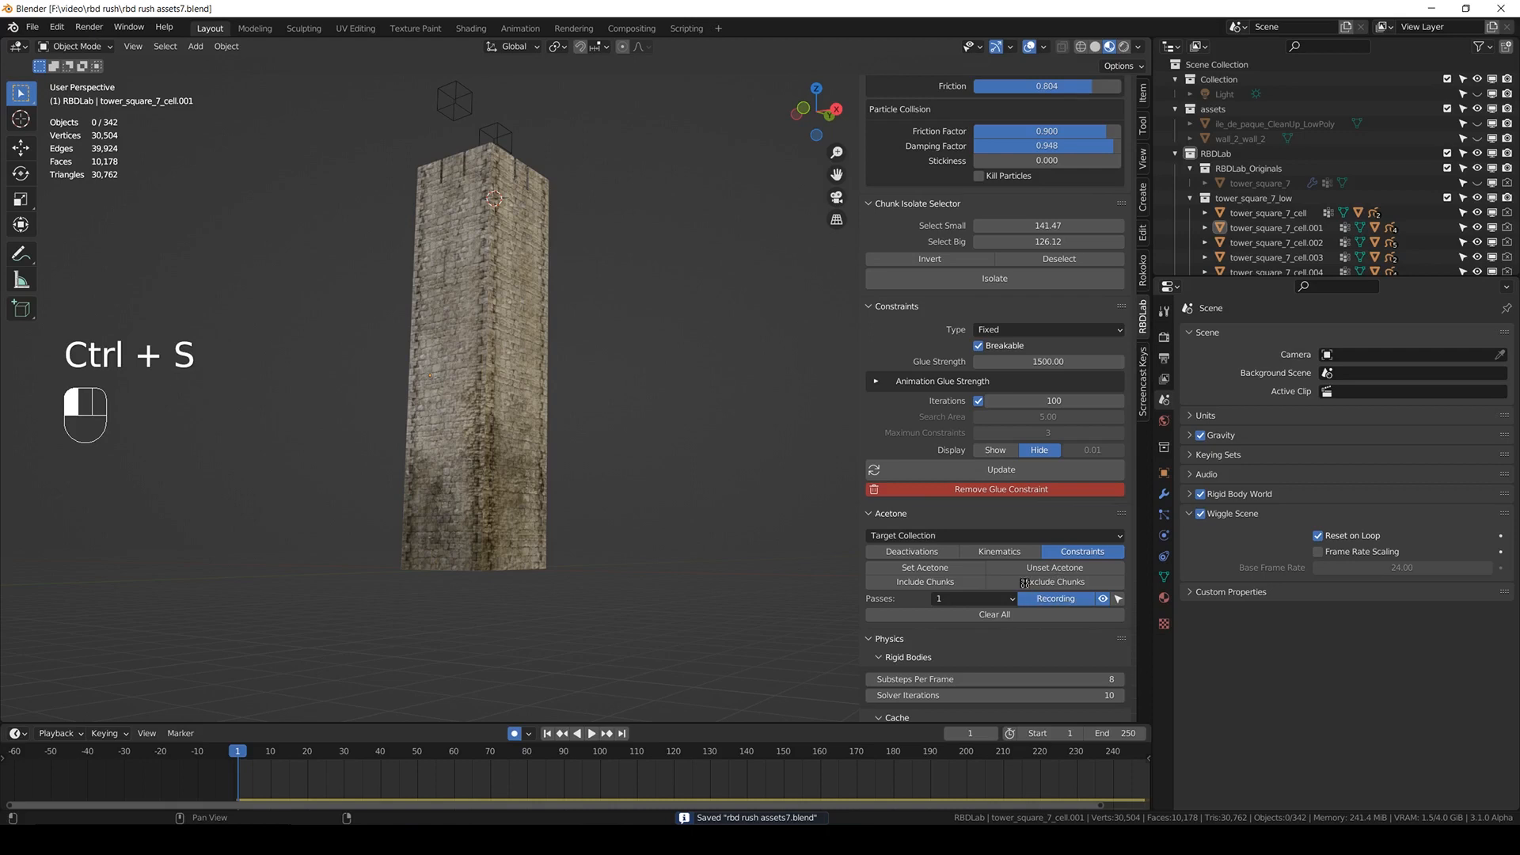
pyautogui.click(1501, 8)
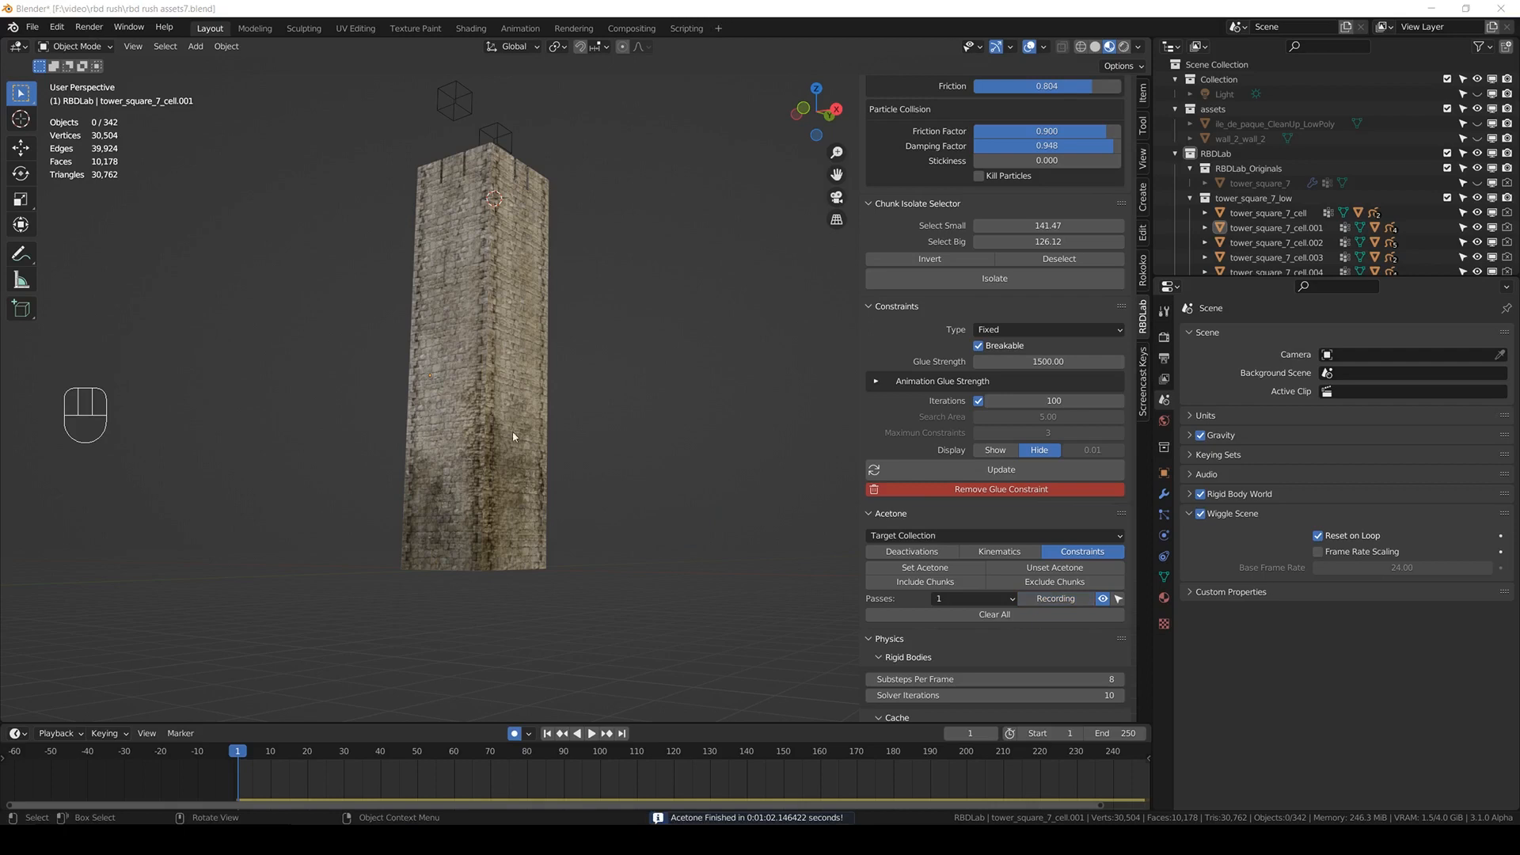
# - Play the new collapse in solid shading and replay it in Material Preview from several angles
pyautogui.press('space')
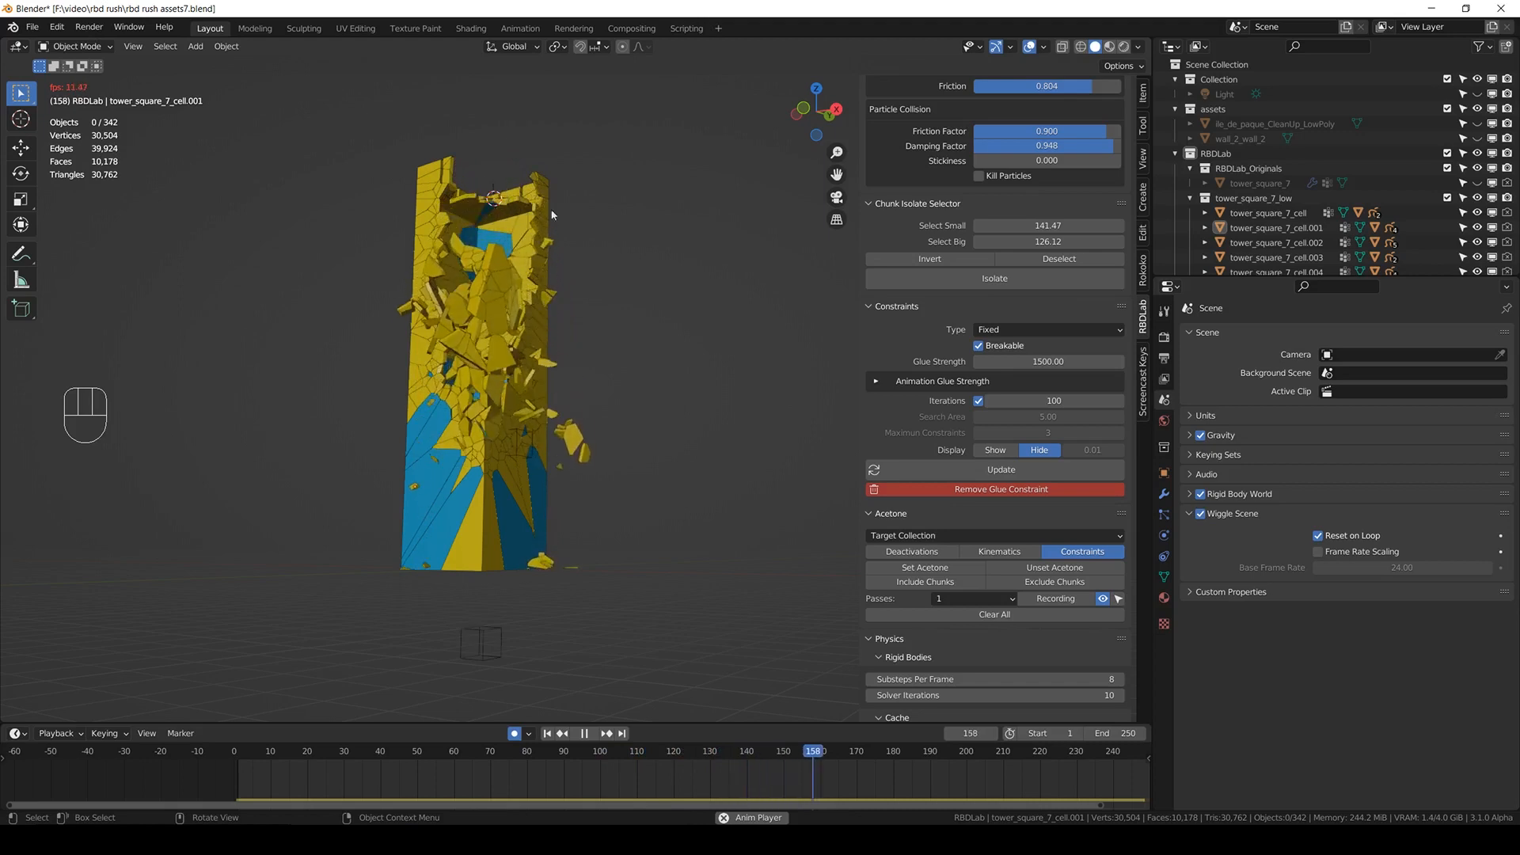
pyautogui.moveTo(510, 274); pyautogui.dragTo(547, 300, button='middle')
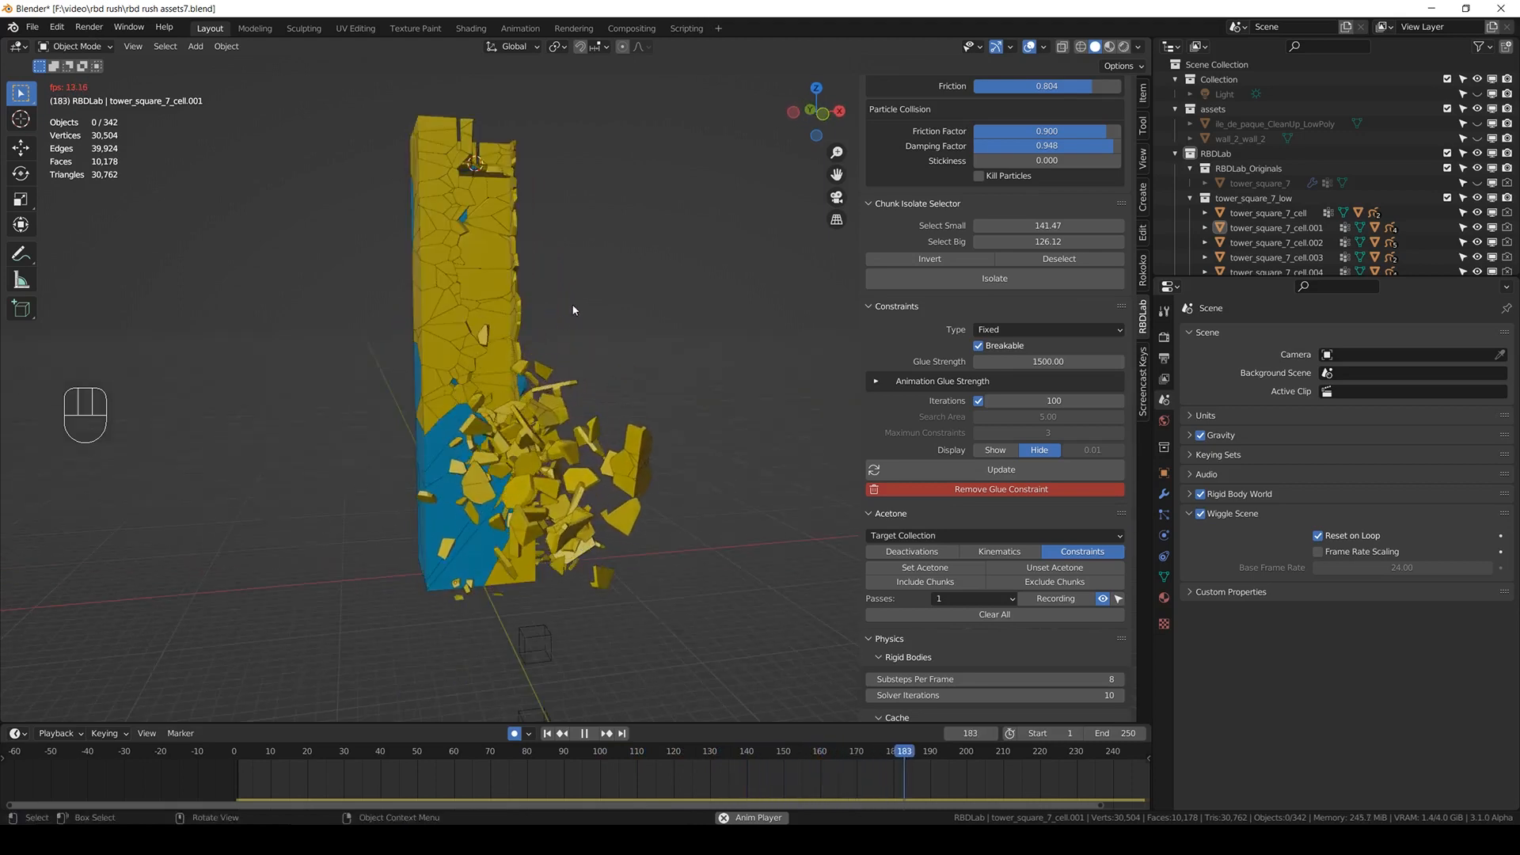
pyautogui.click(225, 749)
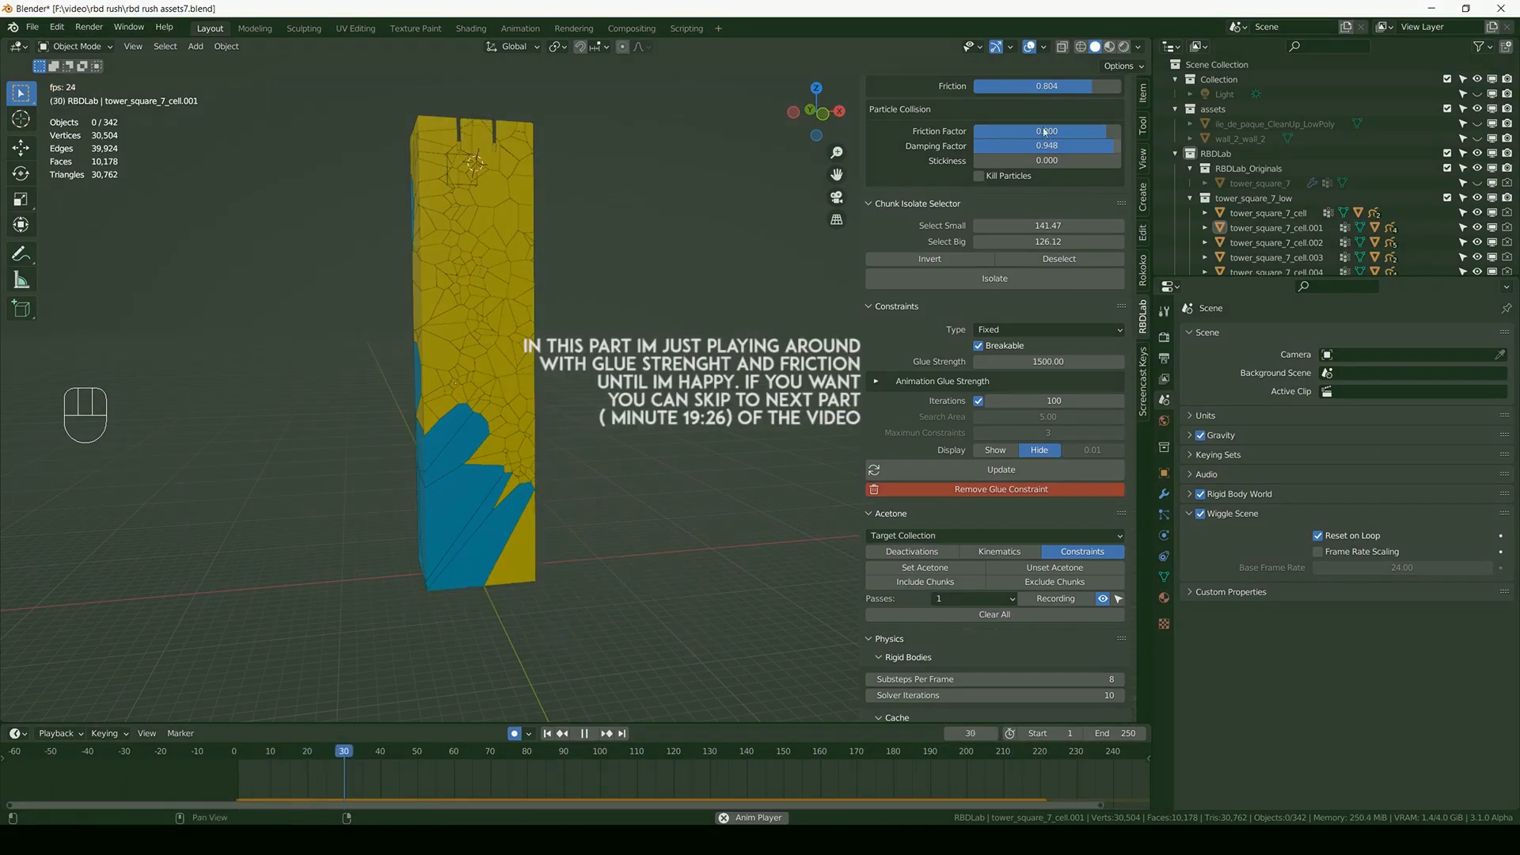
pyautogui.click(1108, 47)
pyautogui.moveTo(492, 363); pyautogui.dragTo(368, 465, button='middle')
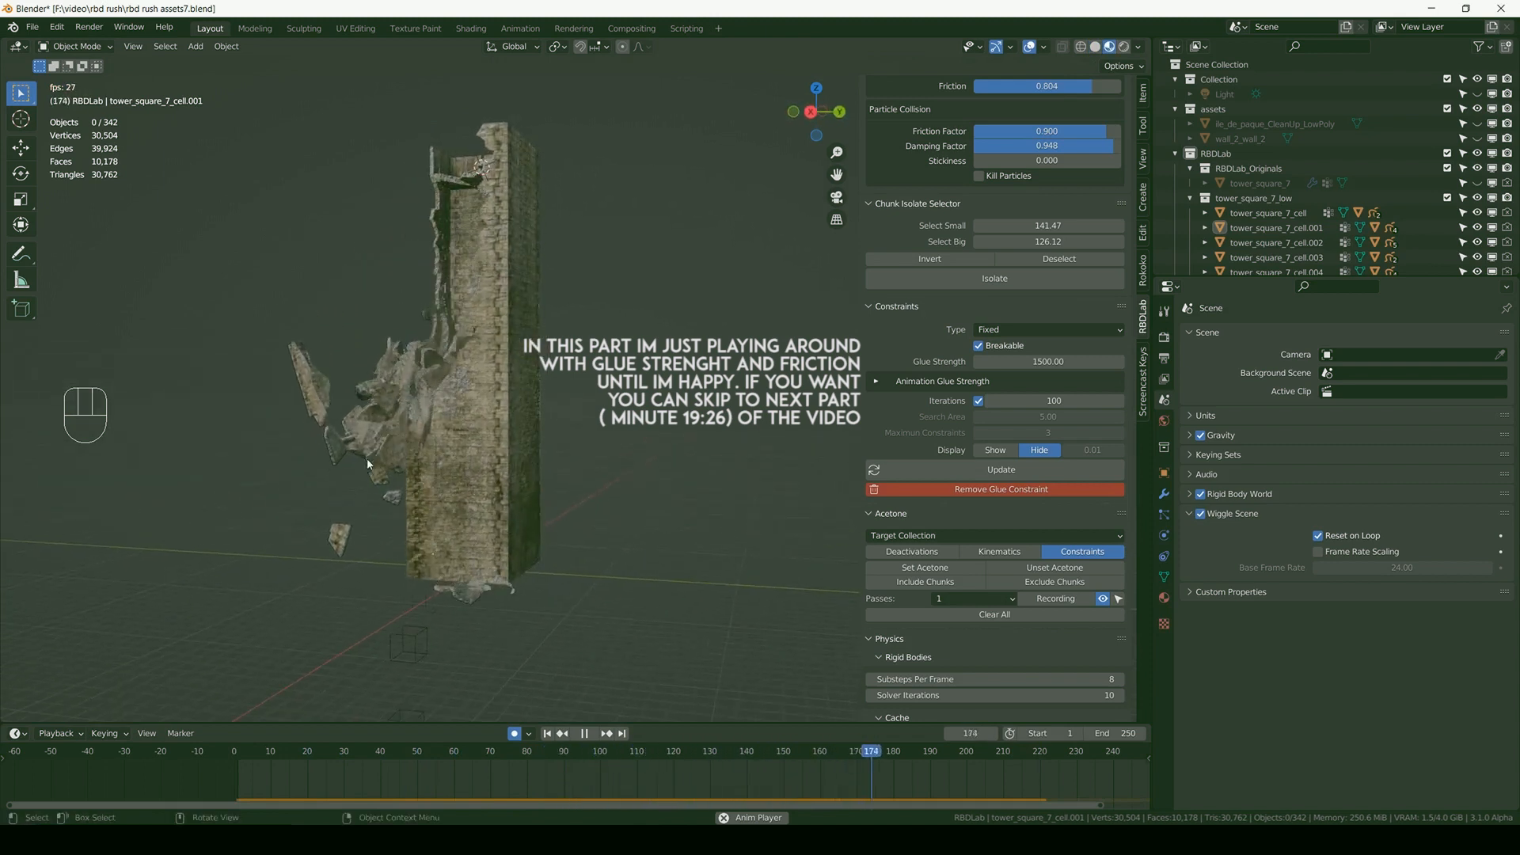
pyautogui.click(216, 750)
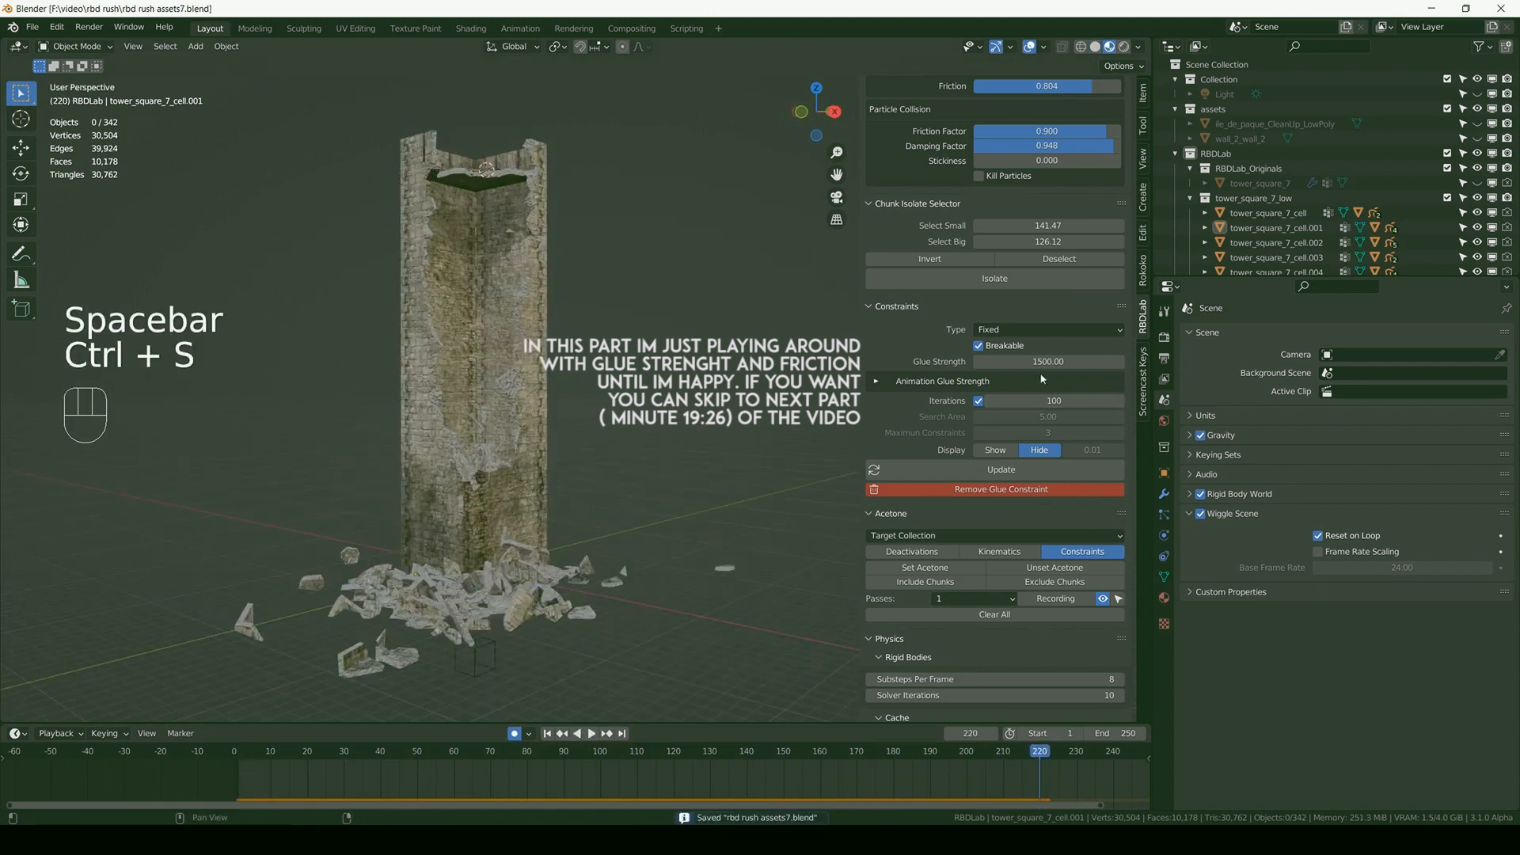
# - Set the glue strength to 2500, update the constraints, and save the file
pyautogui.click(1055, 360)
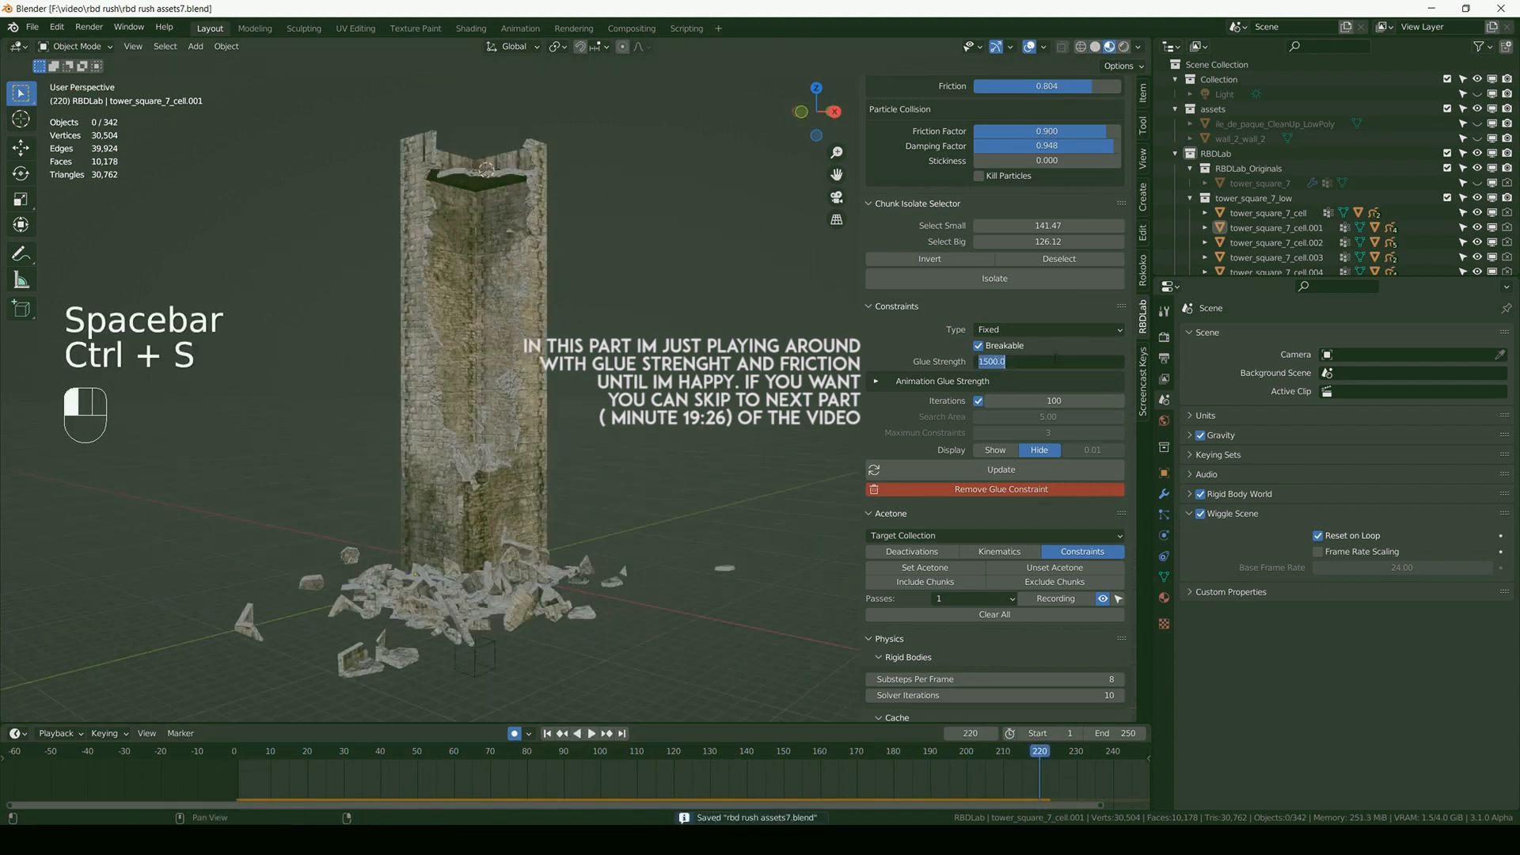
pyautogui.write('2500')
pyautogui.press('Return')
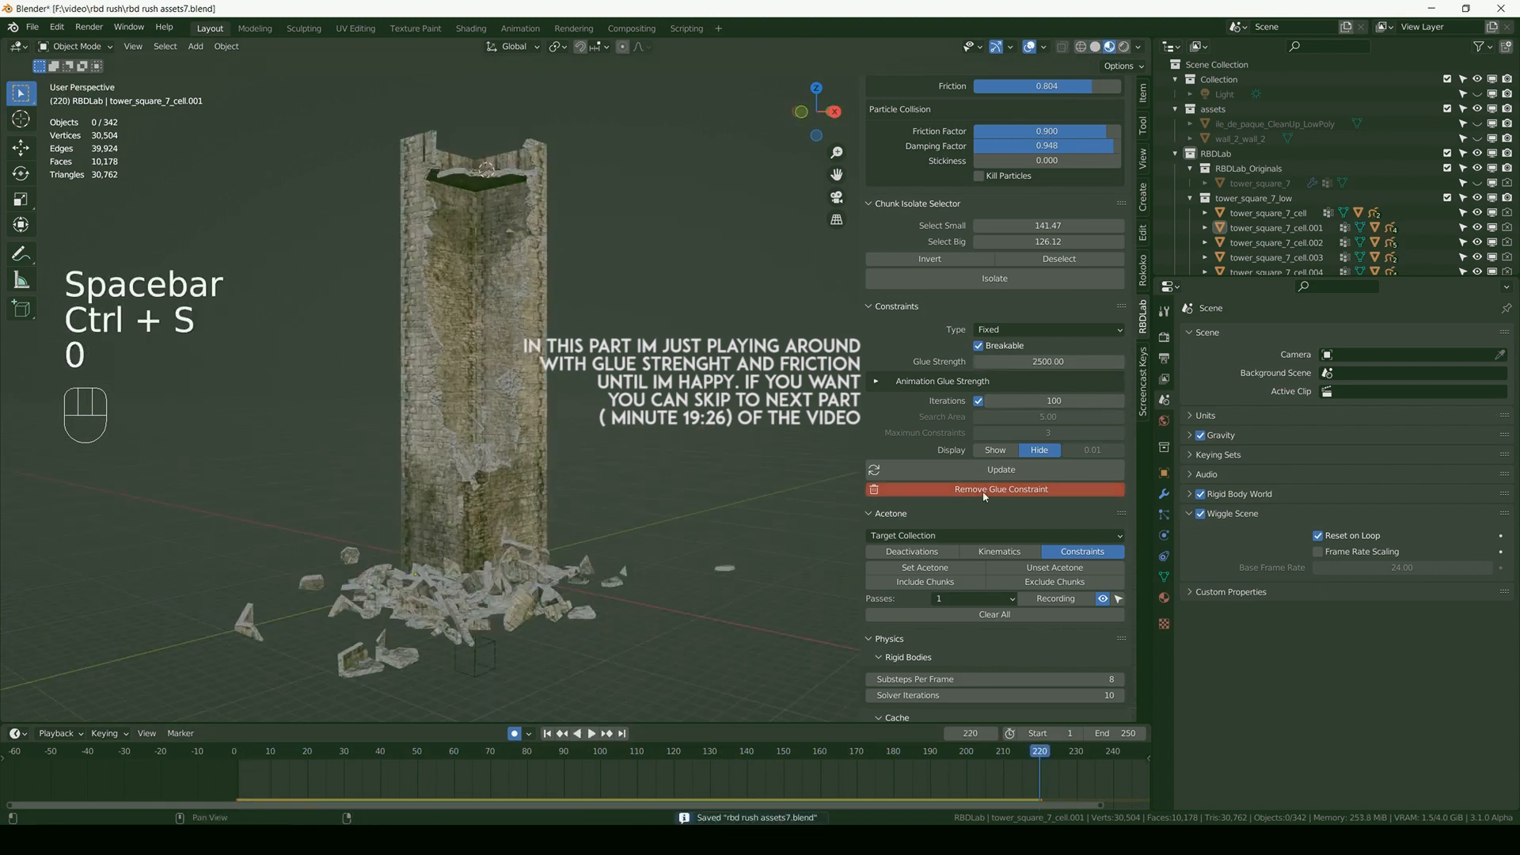
pyautogui.click(1018, 474)
pyautogui.hotkey('ctrl', 's')
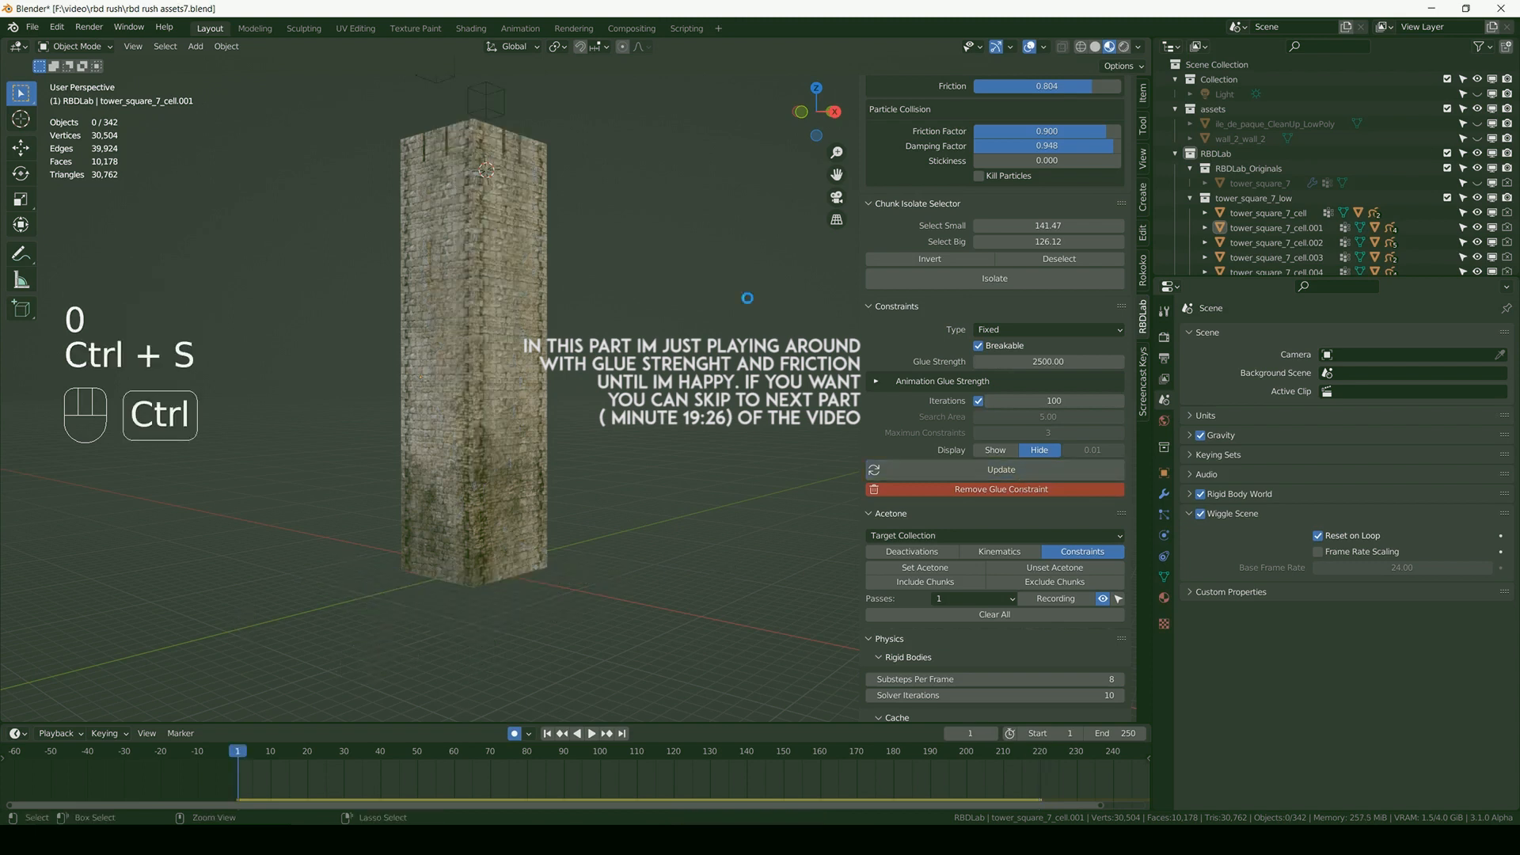
# - Play the collapse in solid shading with the viewport maximized, inspect the tower from several sides, and rewind it
pyautogui.click(1097, 46)
pyautogui.press('space')
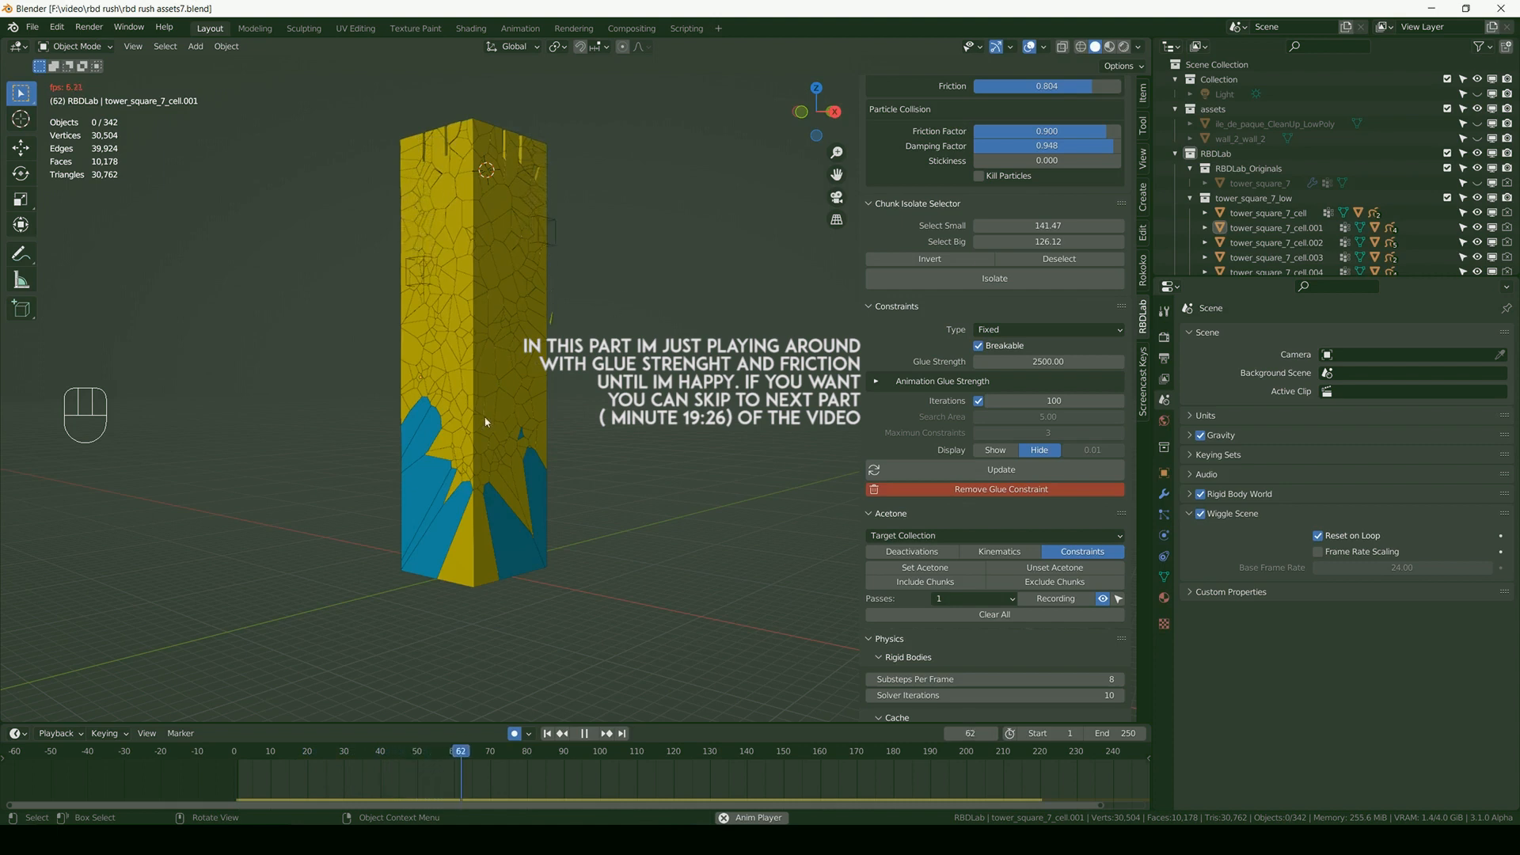
pyautogui.moveTo(456, 395); pyautogui.dragTo(511, 391, button='middle')
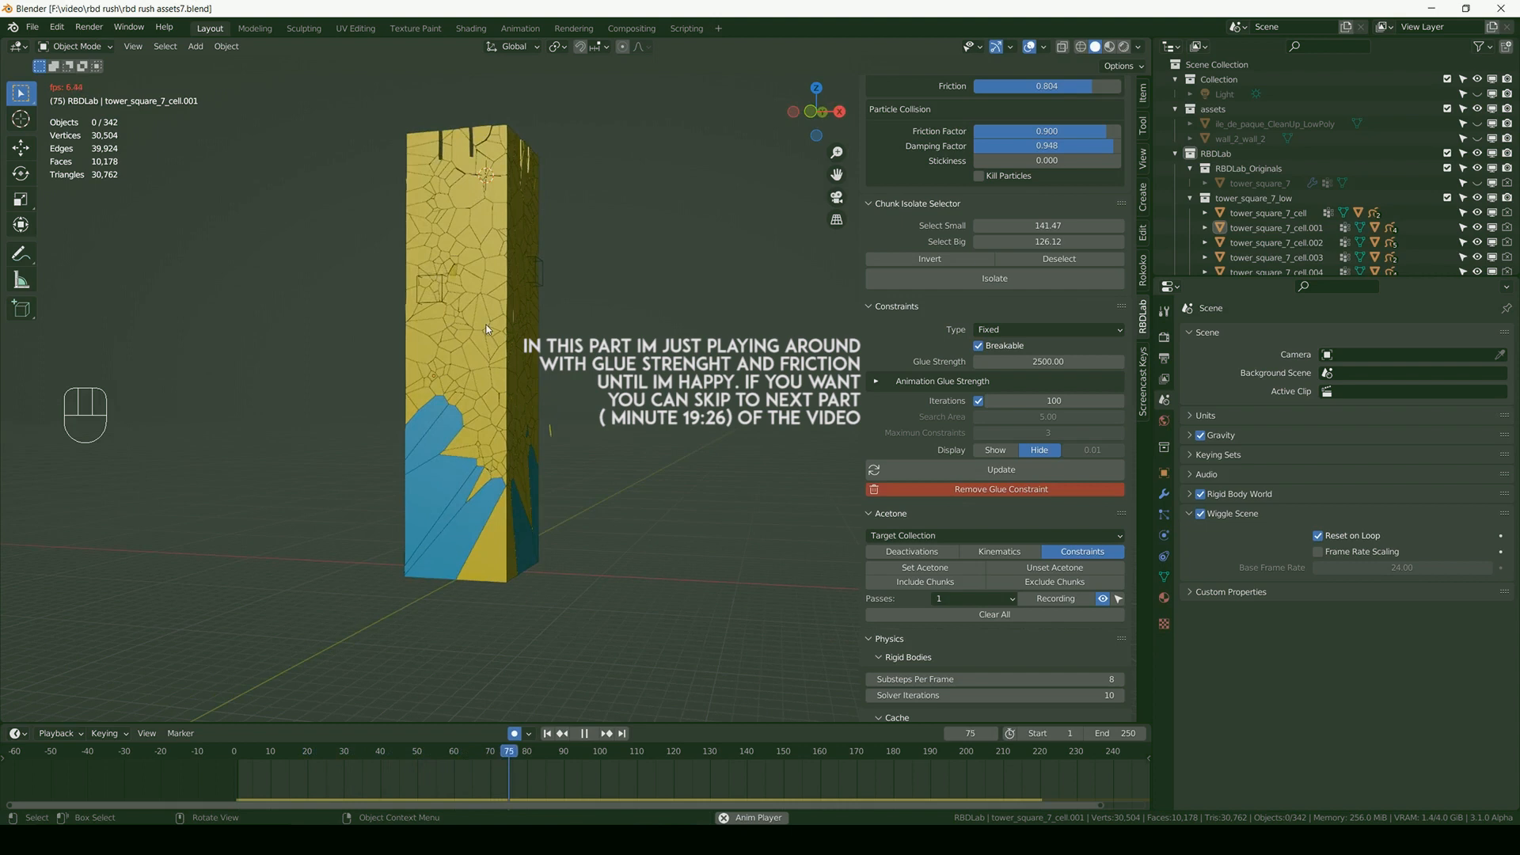
pyautogui.scroll(1, 486, 326)
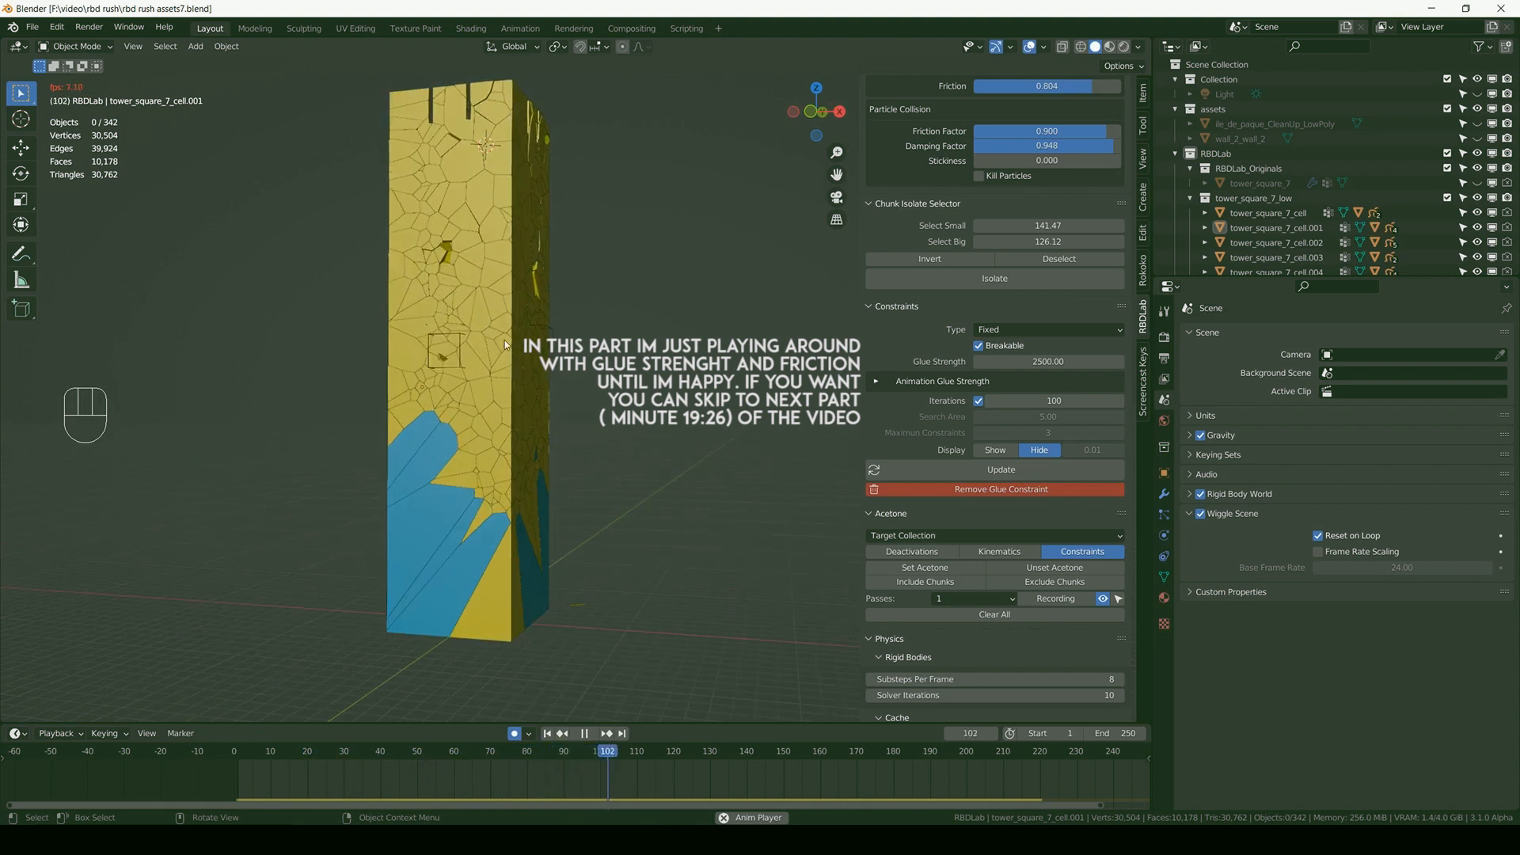
pyautogui.hotkey('ctrl', 'space')
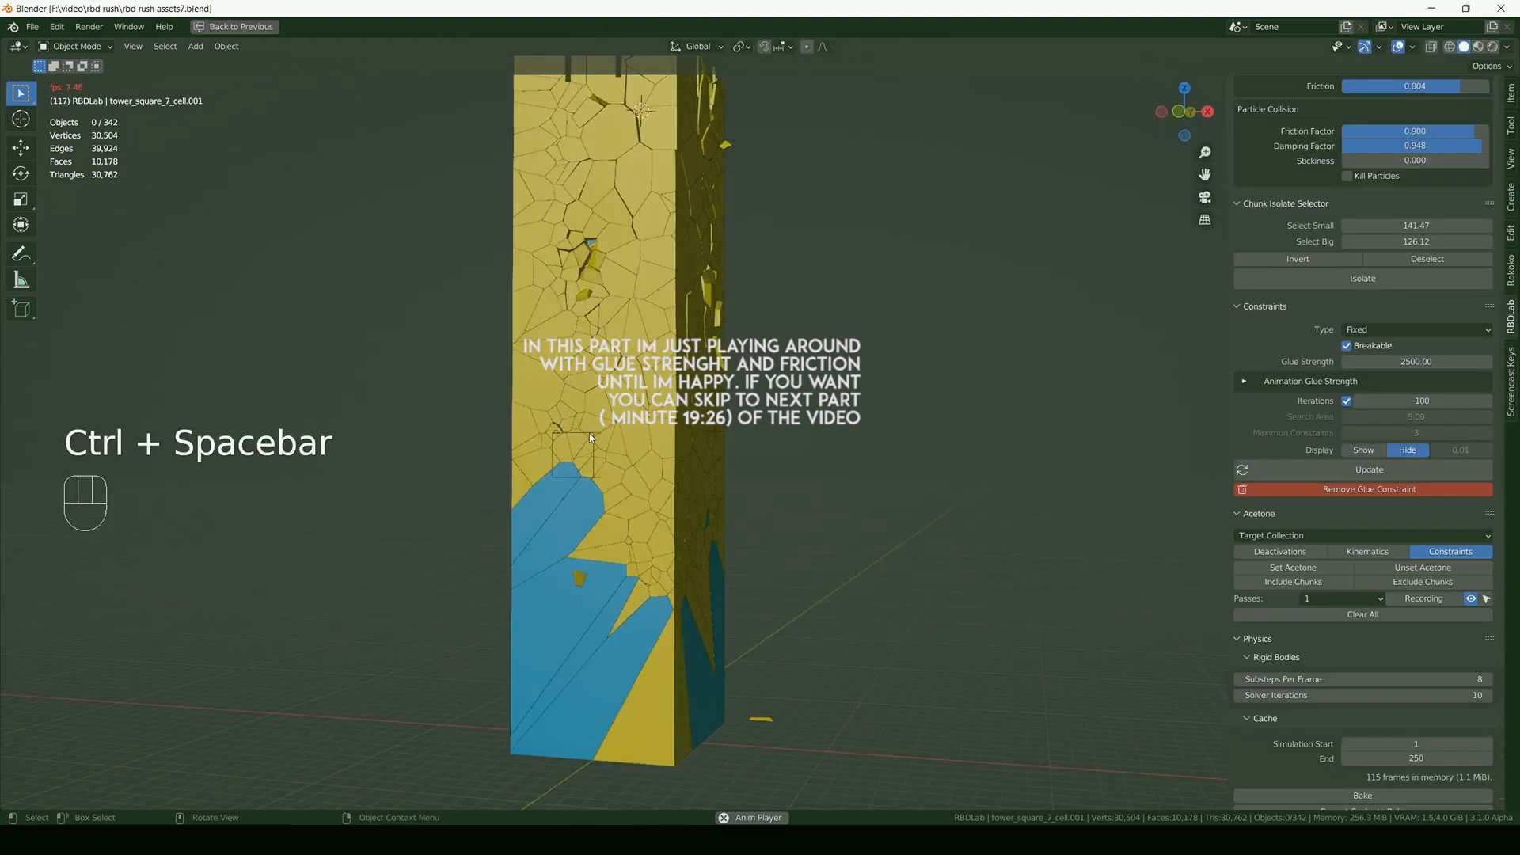
pyautogui.keyDown('shift'); pyautogui.moveTo(608, 421); pyautogui.dragTo(652, 416, button='middle'); pyautogui.keyUp('shift')
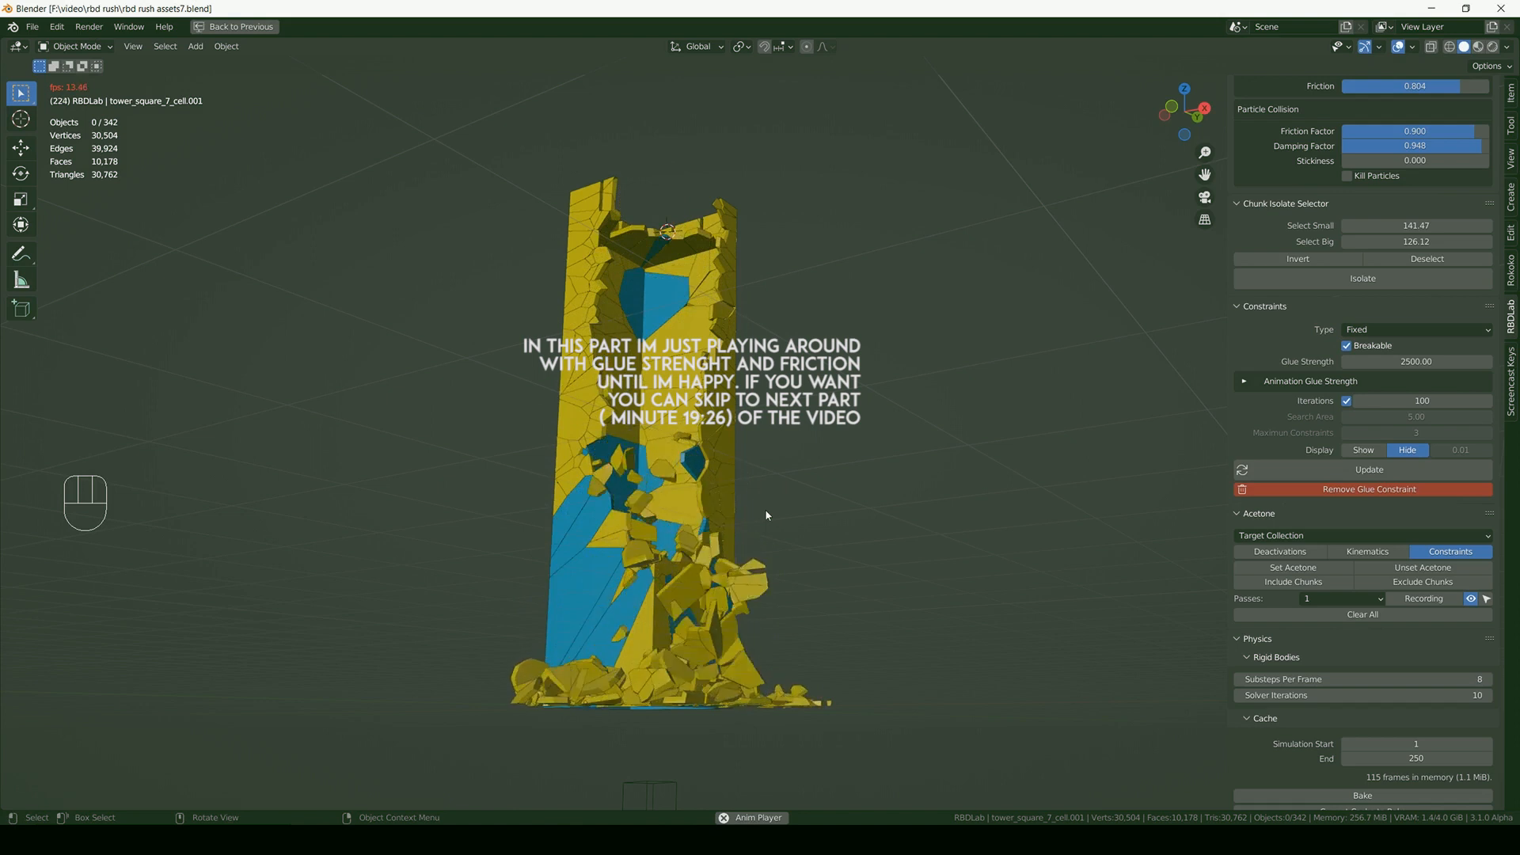
pyautogui.hotkey('shift', 'Left')
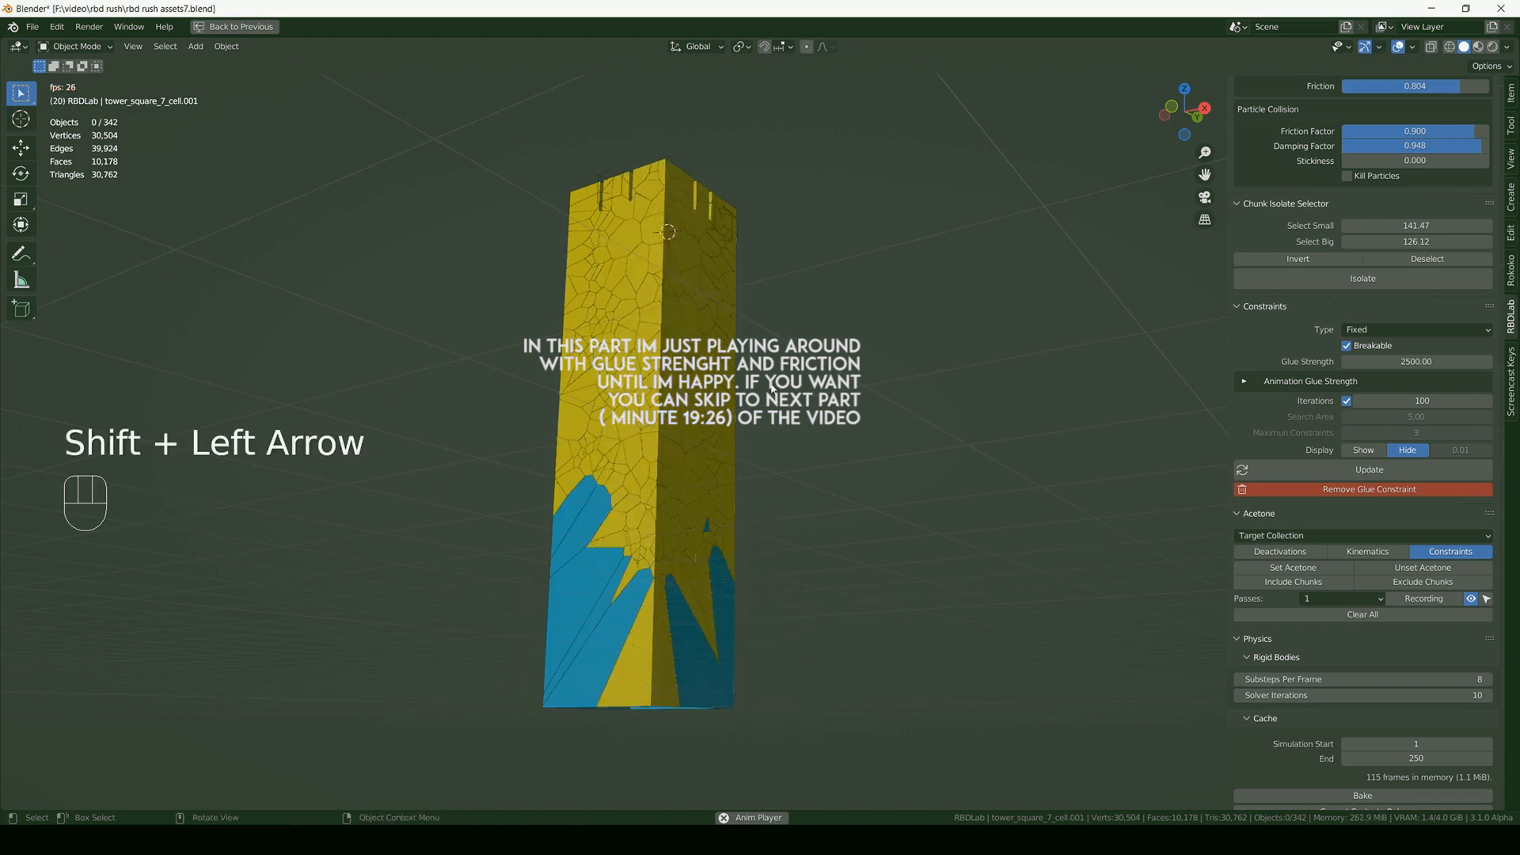
# - Replay the collapse in Material Preview with overlays hidden, rewind to the first frame, and save the file
pyautogui.click(1477, 46)
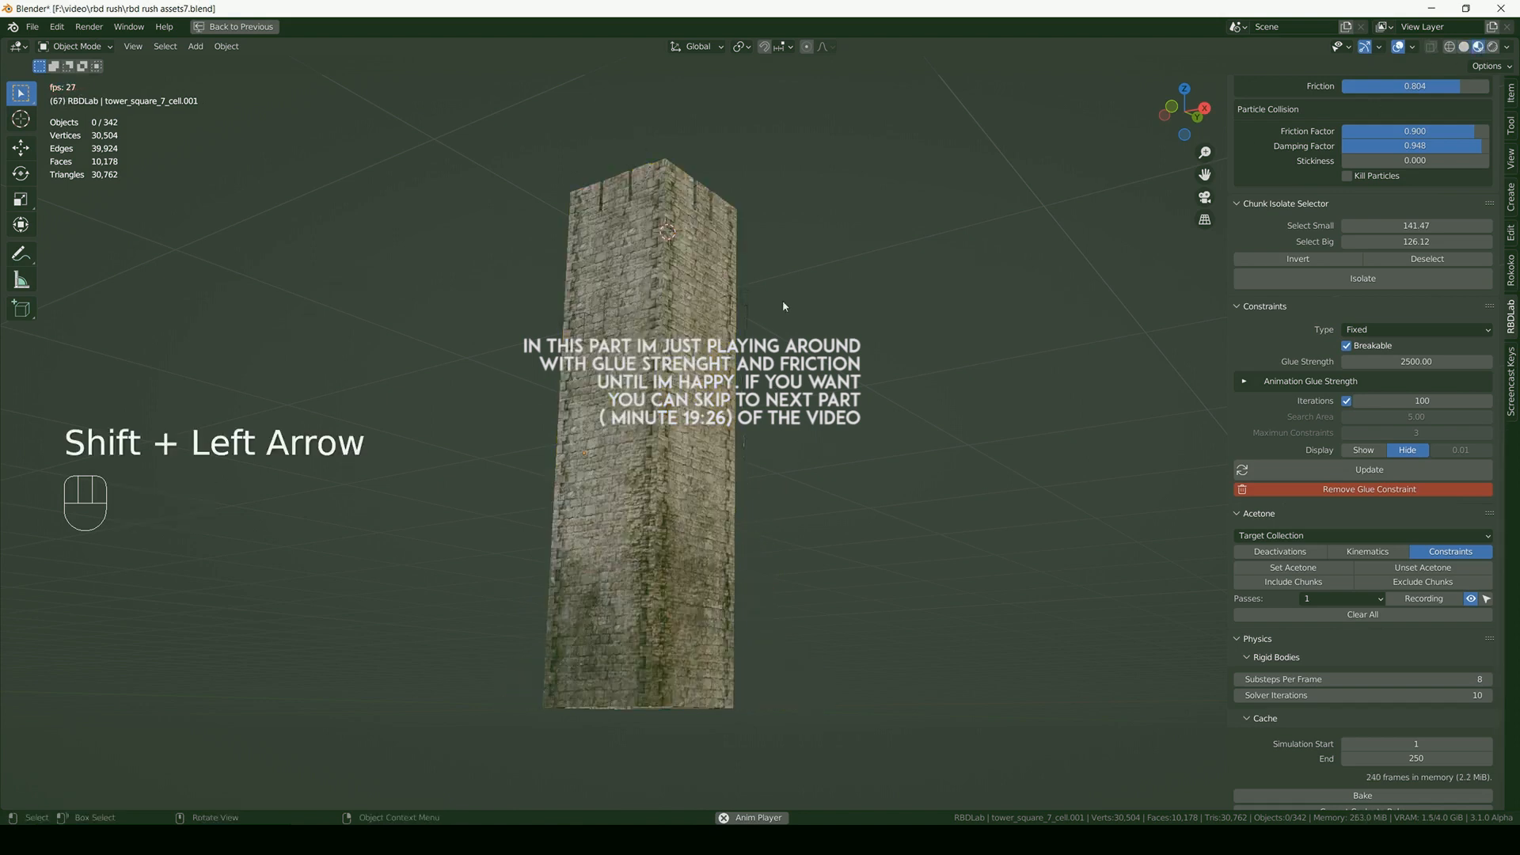
pyautogui.click(1398, 46)
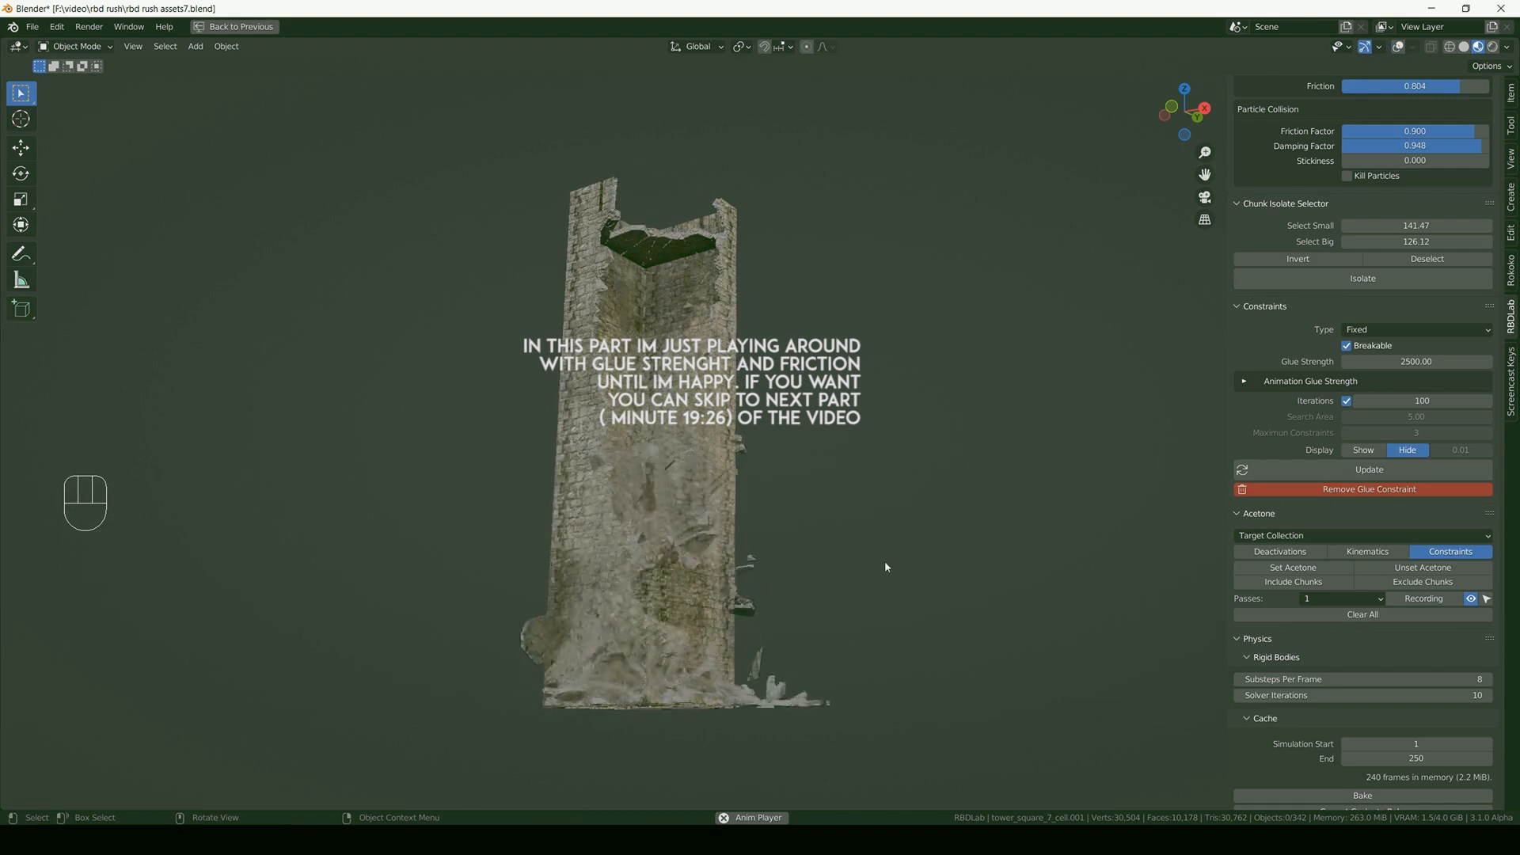
pyautogui.moveTo(888, 532); pyautogui.dragTo(797, 545, button='middle')
pyautogui.press('space')
pyautogui.hotkey('shift', 'Left')
pyautogui.hotkey('ctrl', 's')
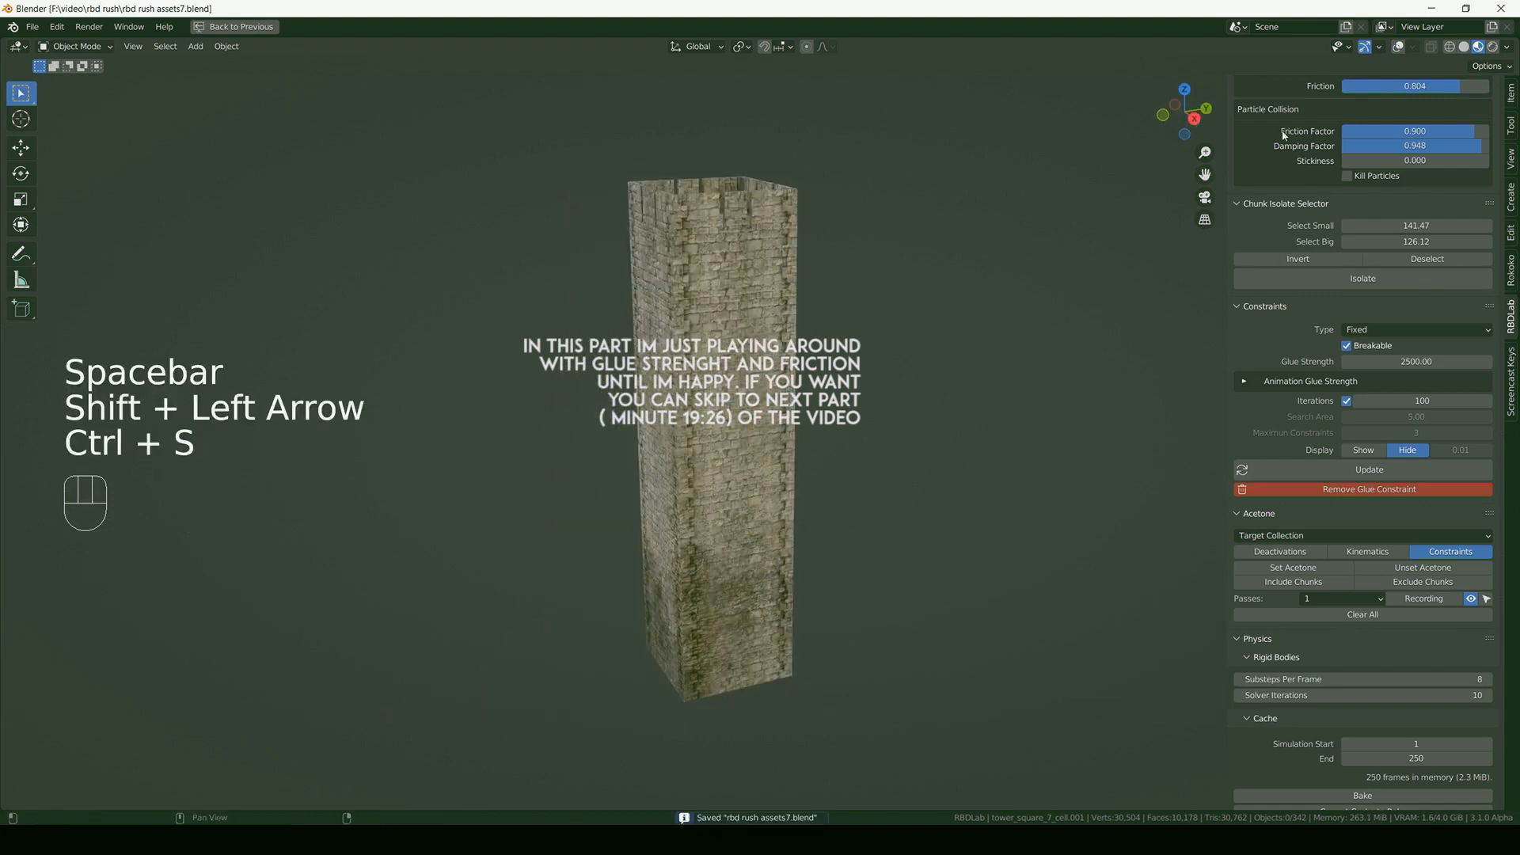
pyautogui.click(1398, 46)
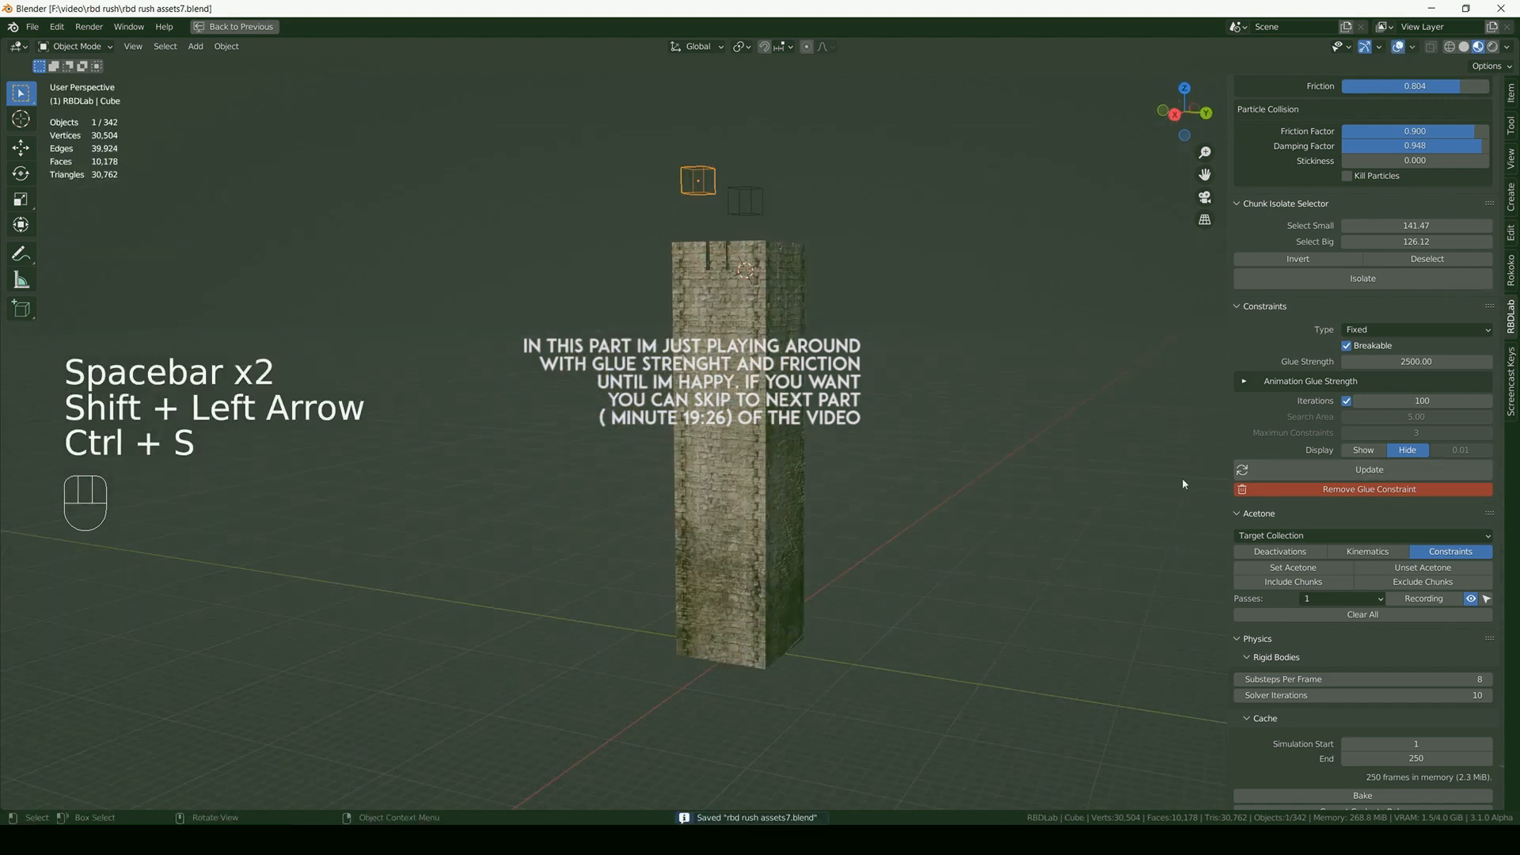
# - Set the constraints' glue strength to 3500, update the constraints, and save the file with the tower in solid shading
pyautogui.click(1421, 362)
pyautogui.write('3500')
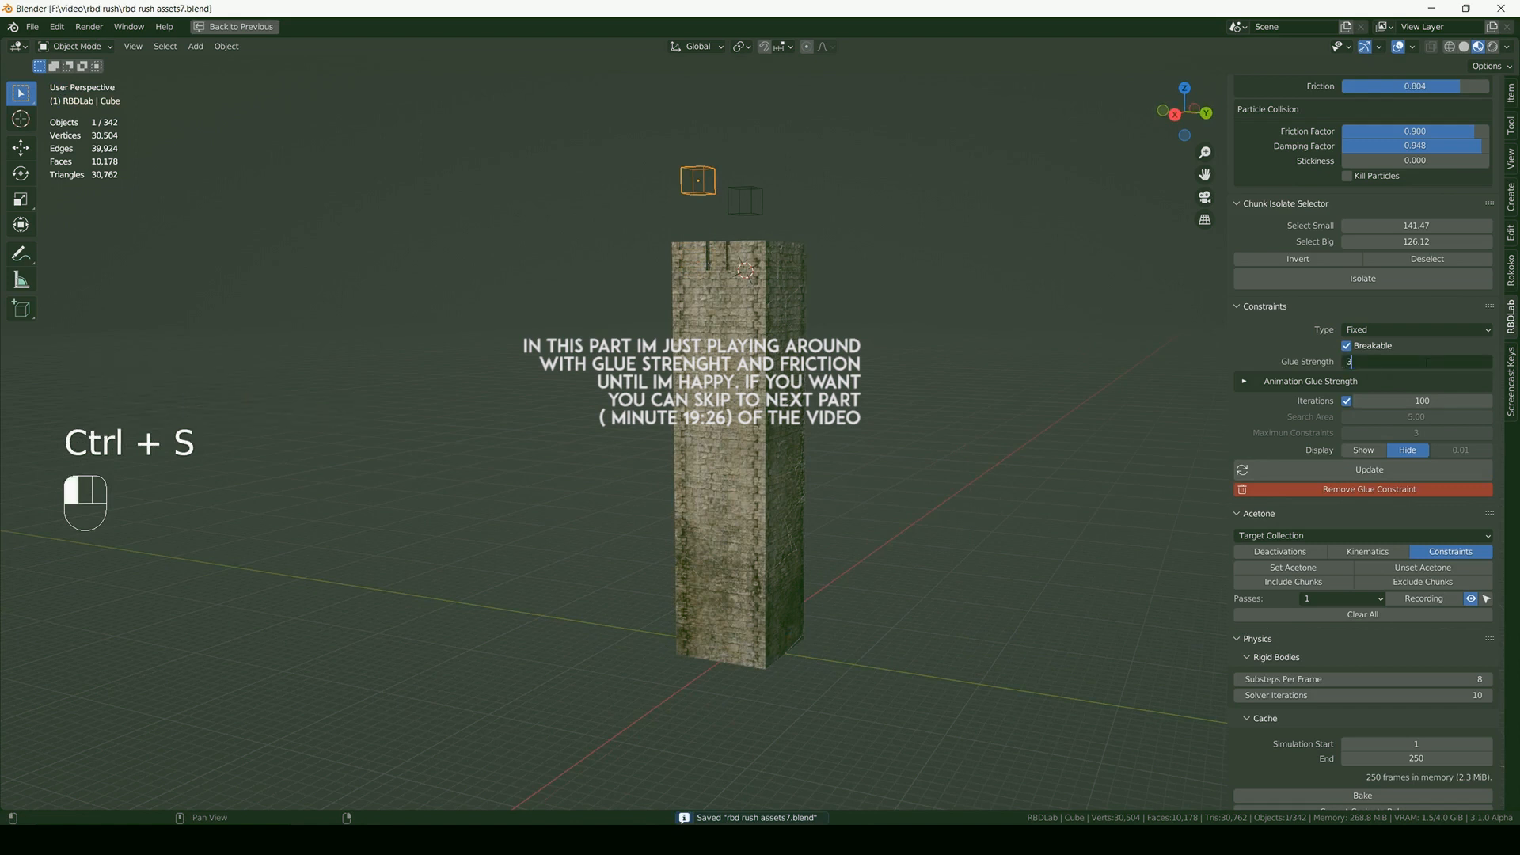
pyautogui.click(1423, 377)
pyautogui.click(1372, 467)
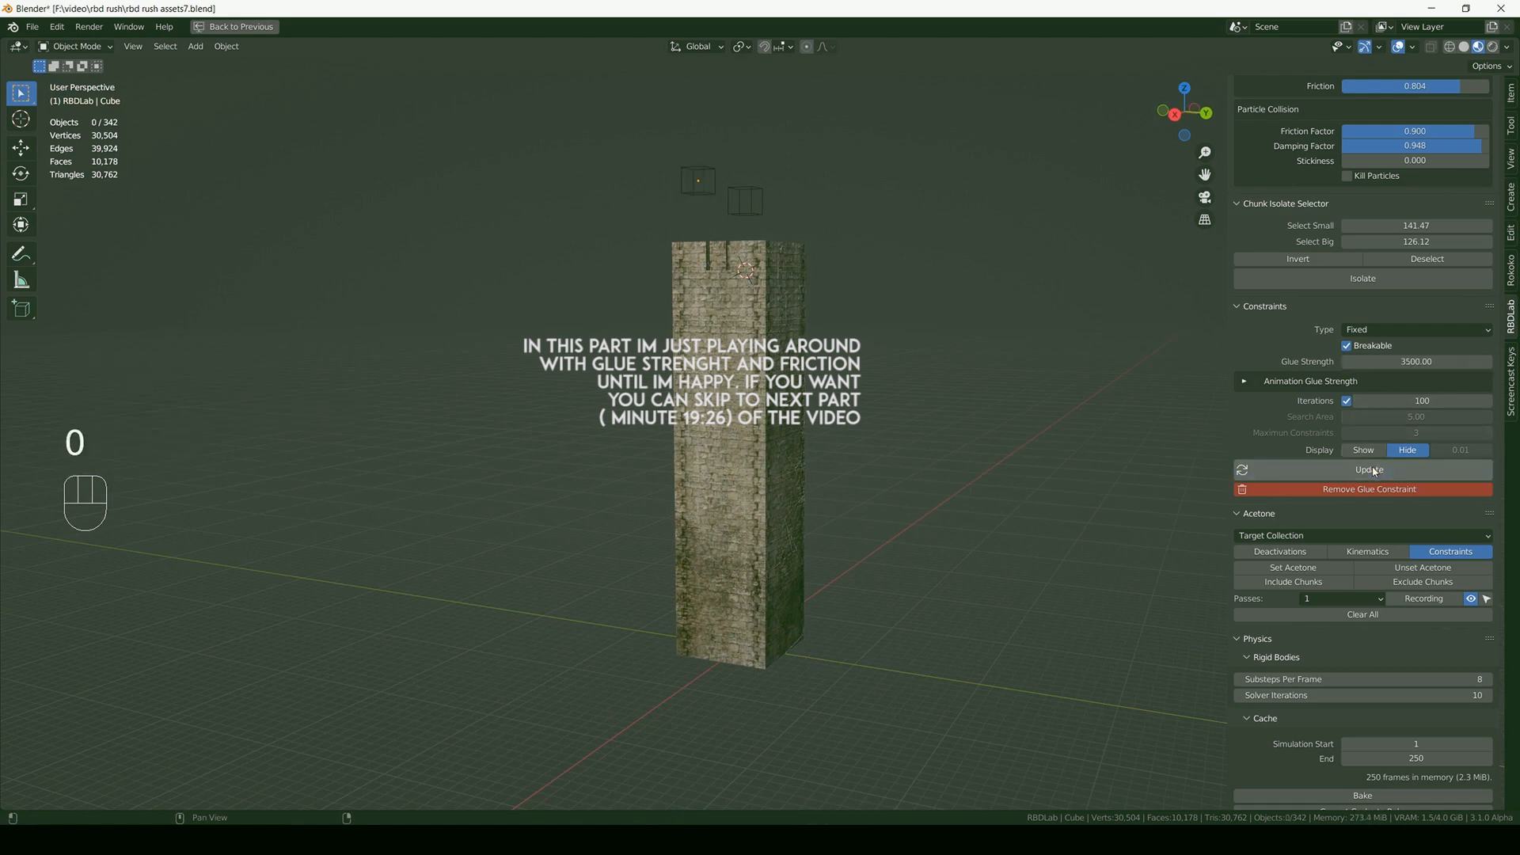
pyautogui.click(1464, 47)
pyautogui.hotkey('ctrl', 's')
# - Play the new collapse in solid shading, replay it in Material Preview from other angles, and save the file
pyautogui.press('space')
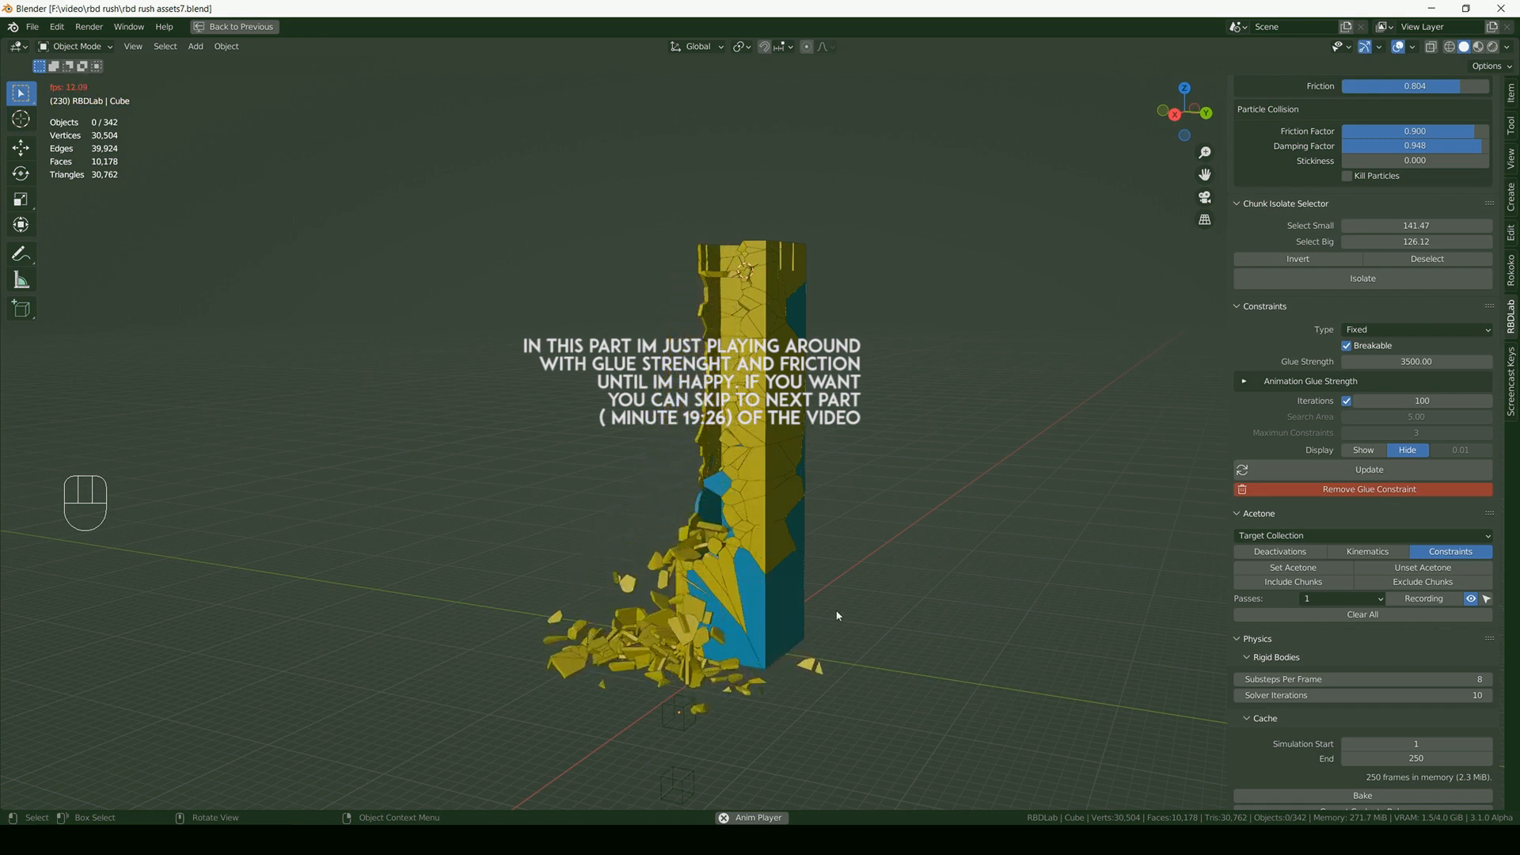
pyautogui.press('space')
pyautogui.moveTo(748, 584); pyautogui.dragTo(829, 600, button='middle')
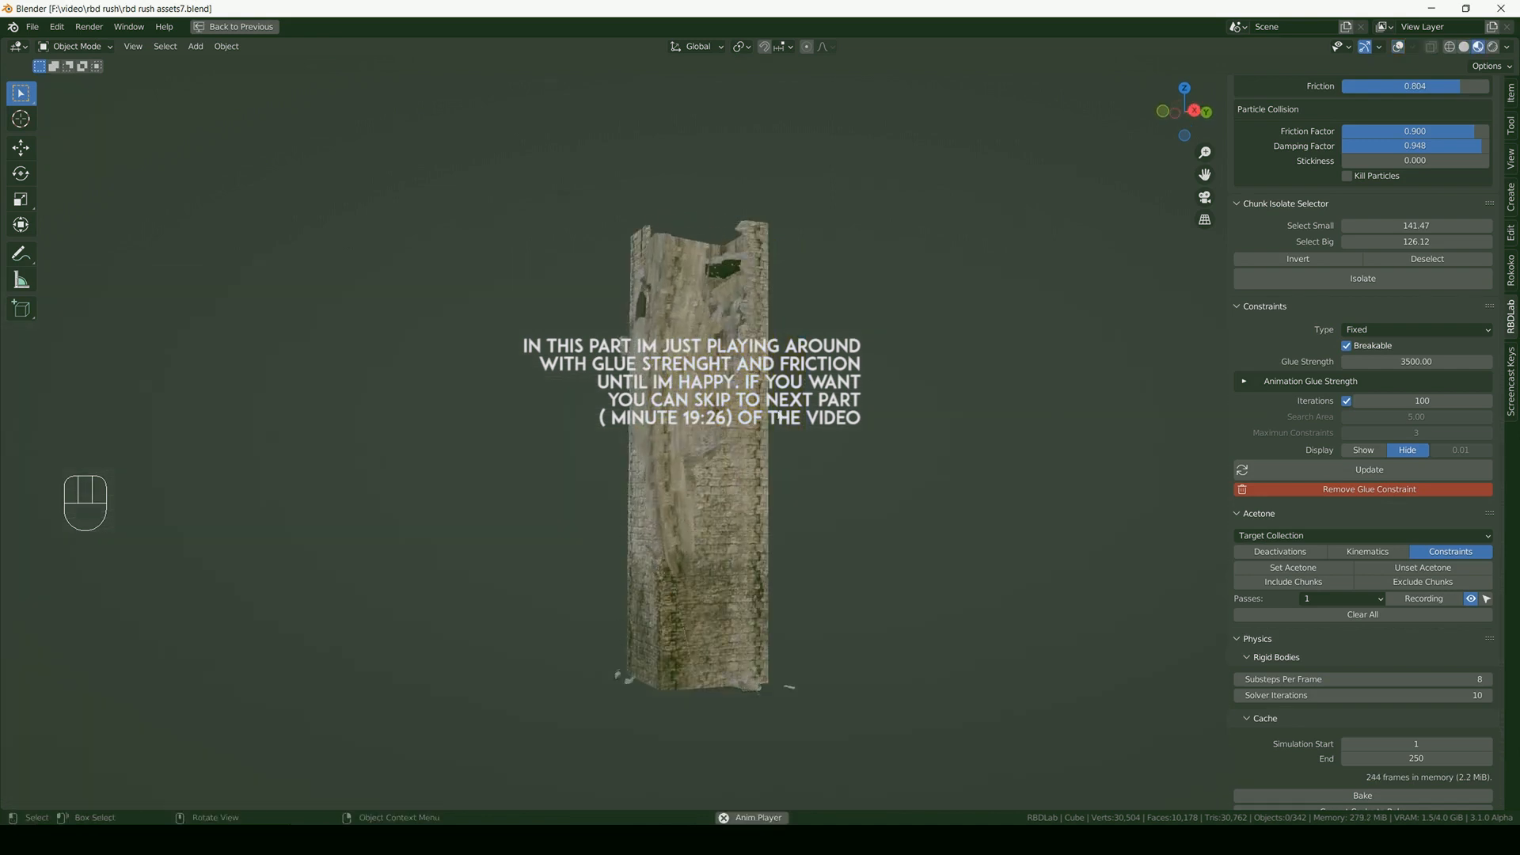
pyautogui.moveTo(749, 467); pyautogui.dragTo(868, 491, button='middle')
pyautogui.press('space')
pyautogui.press('space')
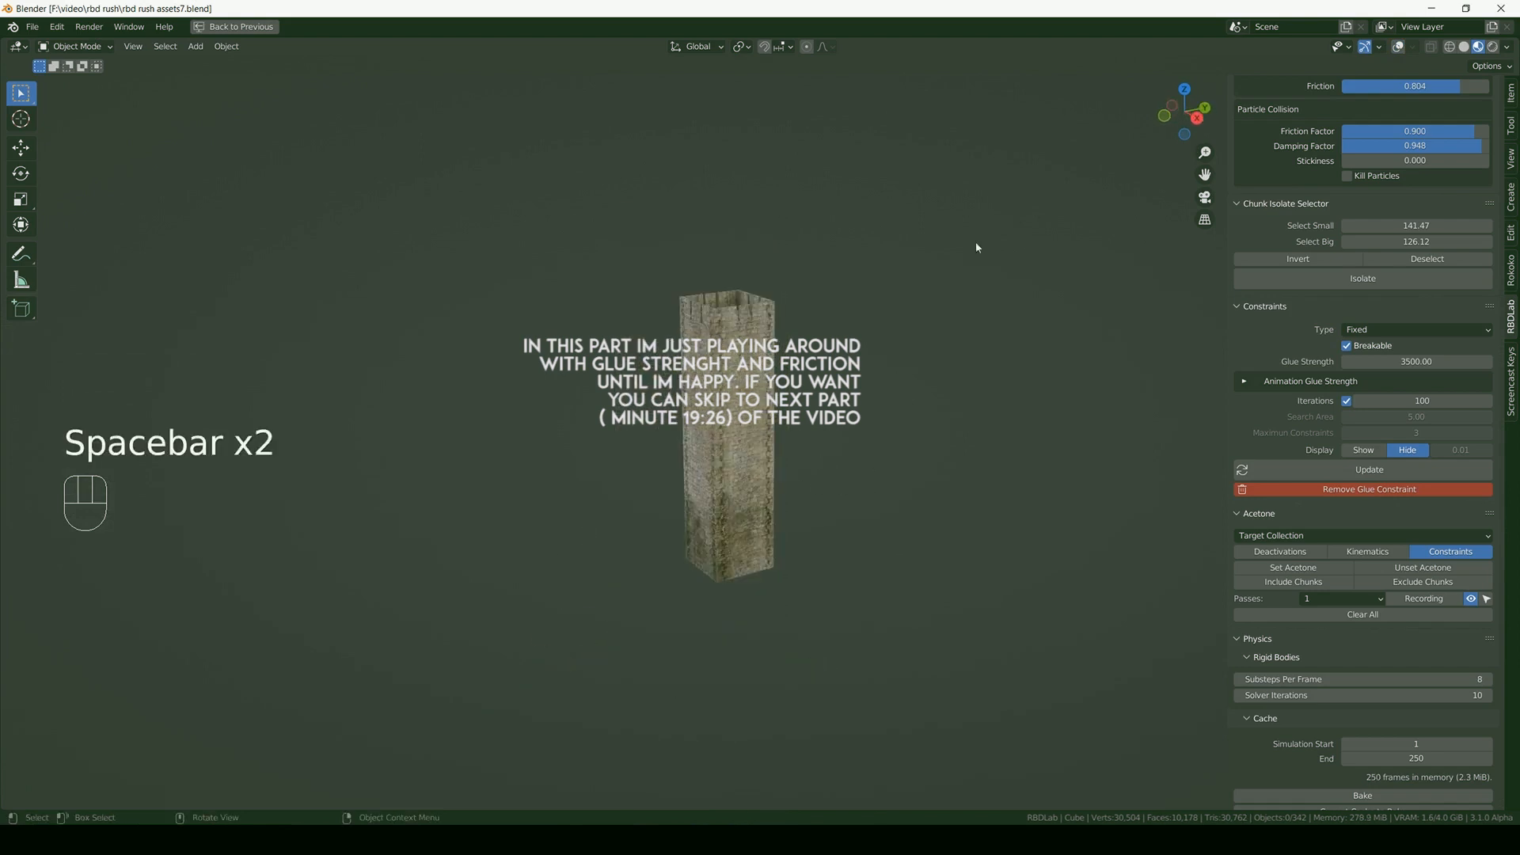
pyautogui.click(1393, 47)
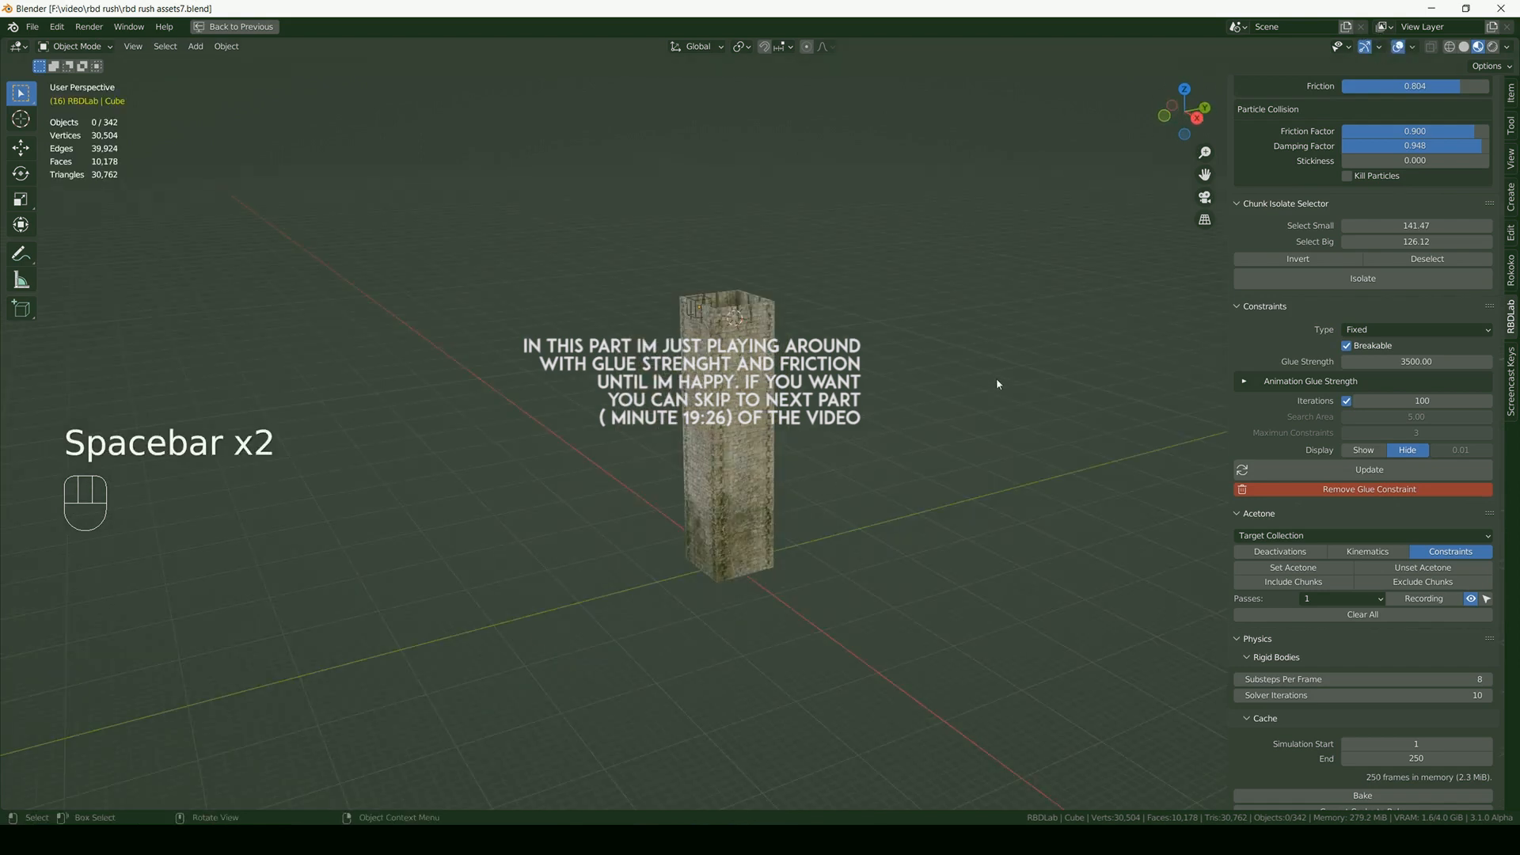
pyautogui.hotkey('ctrl', 's')
# - Make the RBDLab ground visible, lower its rigid-body collision friction to 0.688, and save the file
pyautogui.scroll(1, 1172, 233)
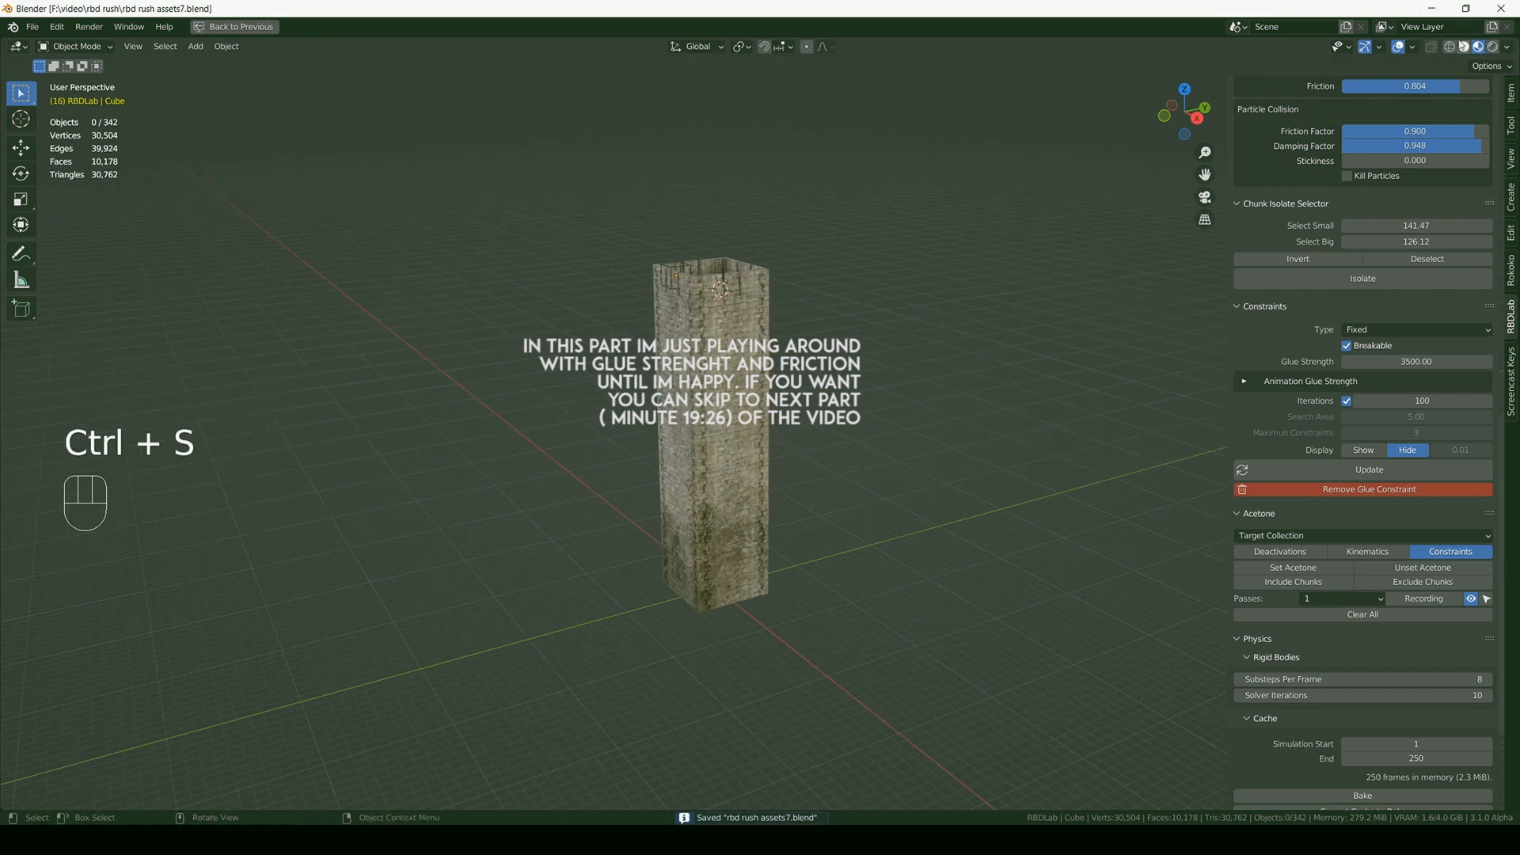
pyautogui.click(1464, 47)
pyautogui.scroll(5, 1296, 468)
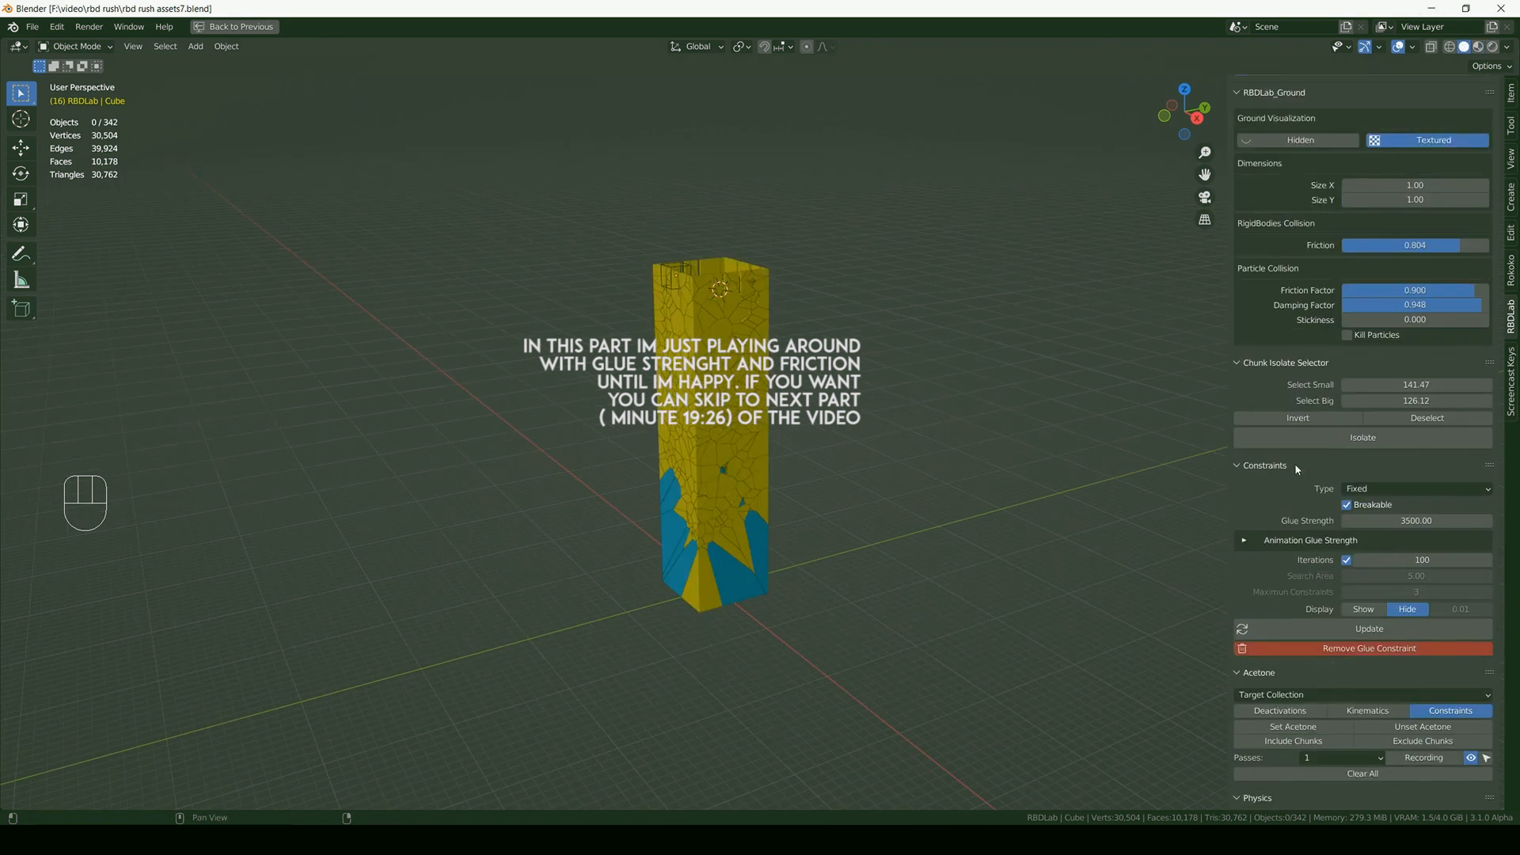
pyautogui.scroll(10, 1294, 466)
pyautogui.click(1254, 475)
pyautogui.click(923, 533)
pyautogui.scroll(-2, 1442, 588)
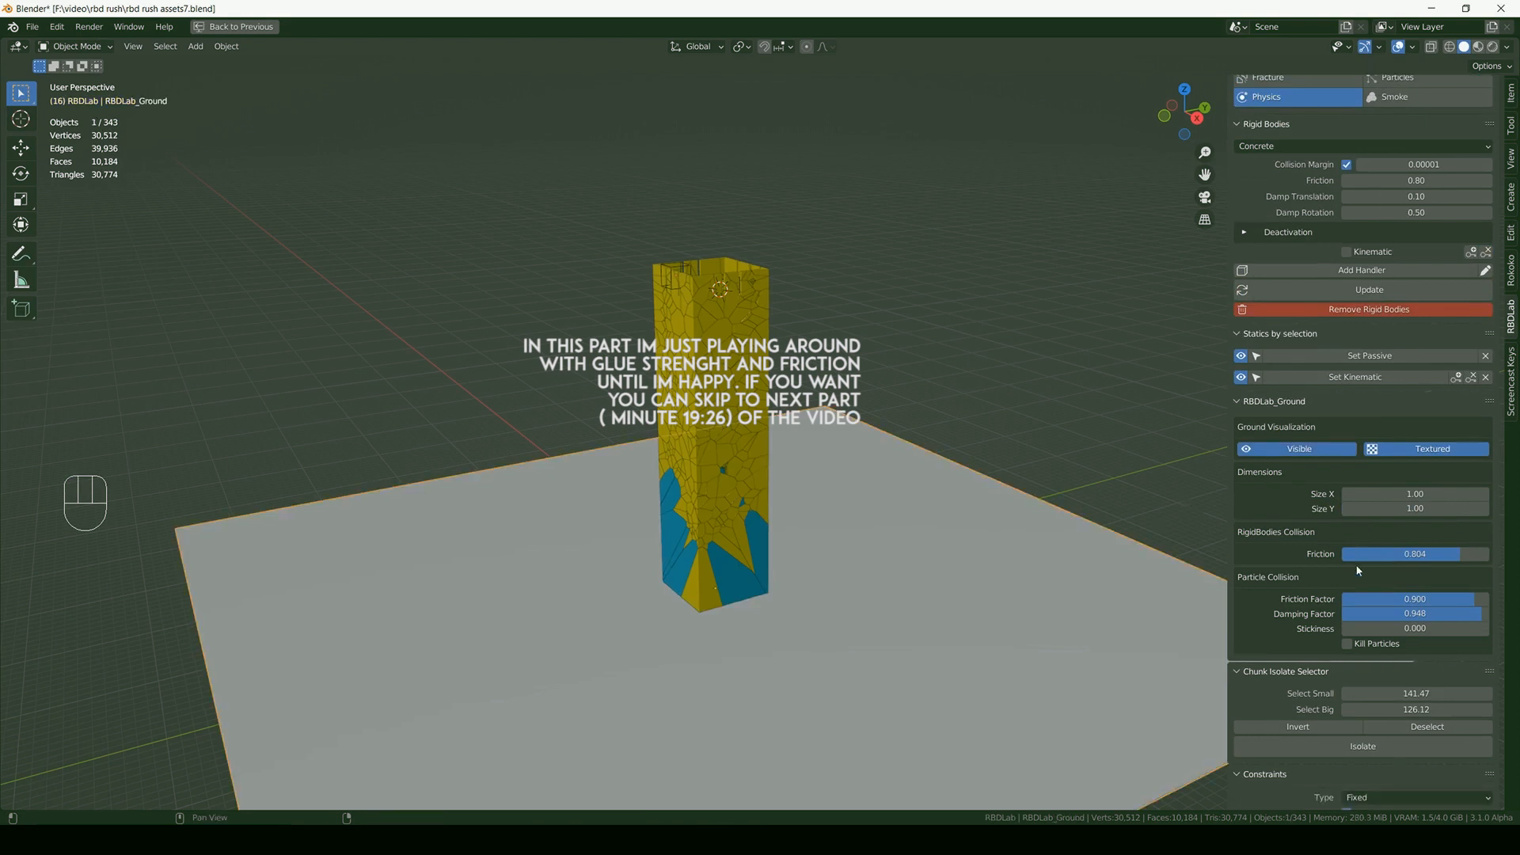
pyautogui.moveTo(1464, 529); pyautogui.dragTo(1456, 529)
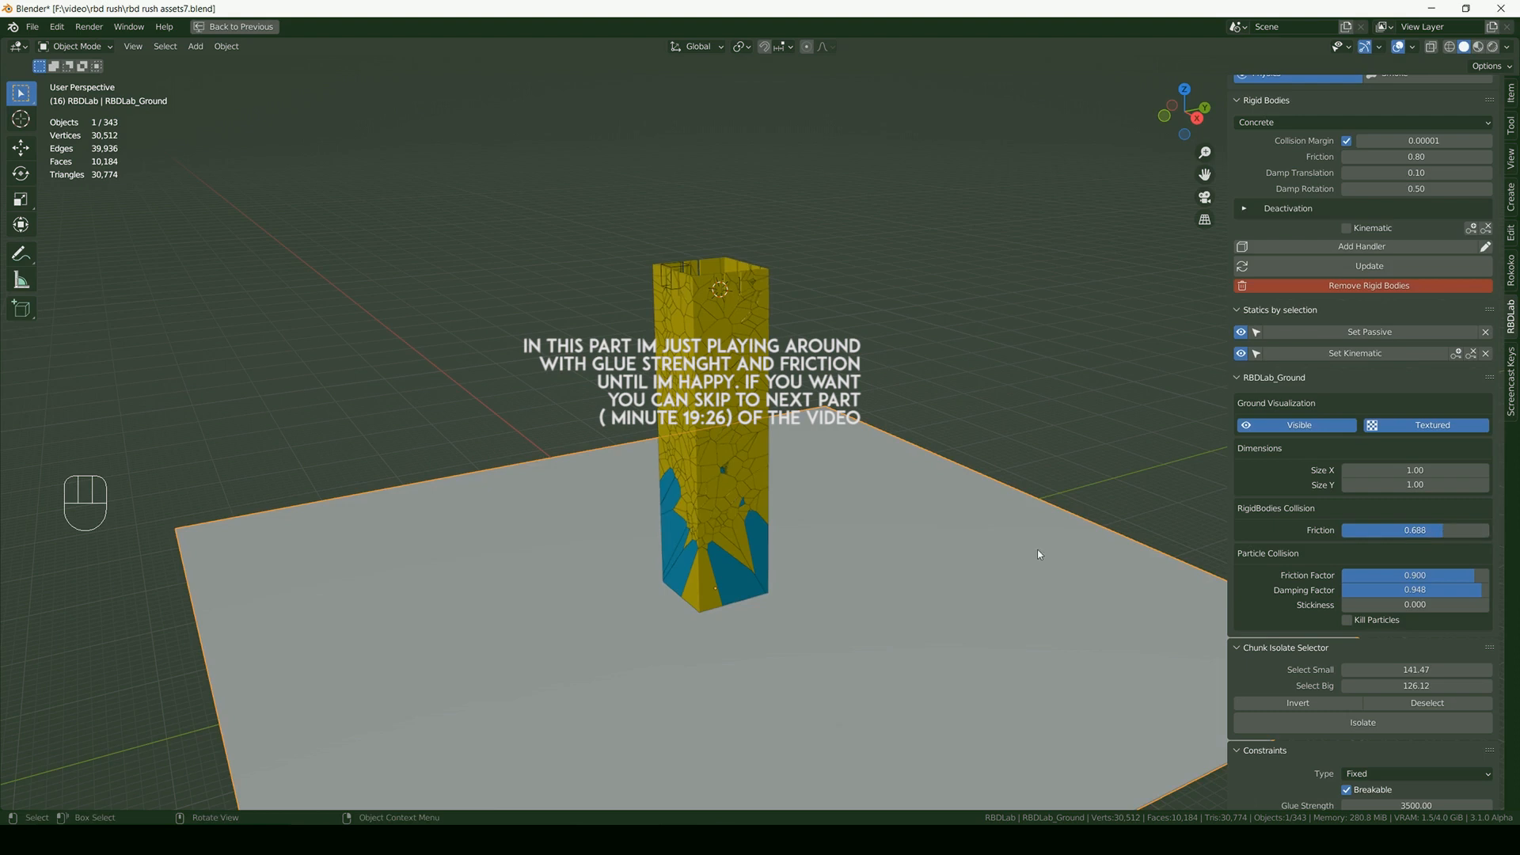
pyautogui.hotkey('ctrl', 's')
pyautogui.click(1039, 420)
# - Save the file, play the collapse briefly over the ground, rewind to frame 1, and save again
pyautogui.scroll(8, 1301, 433)
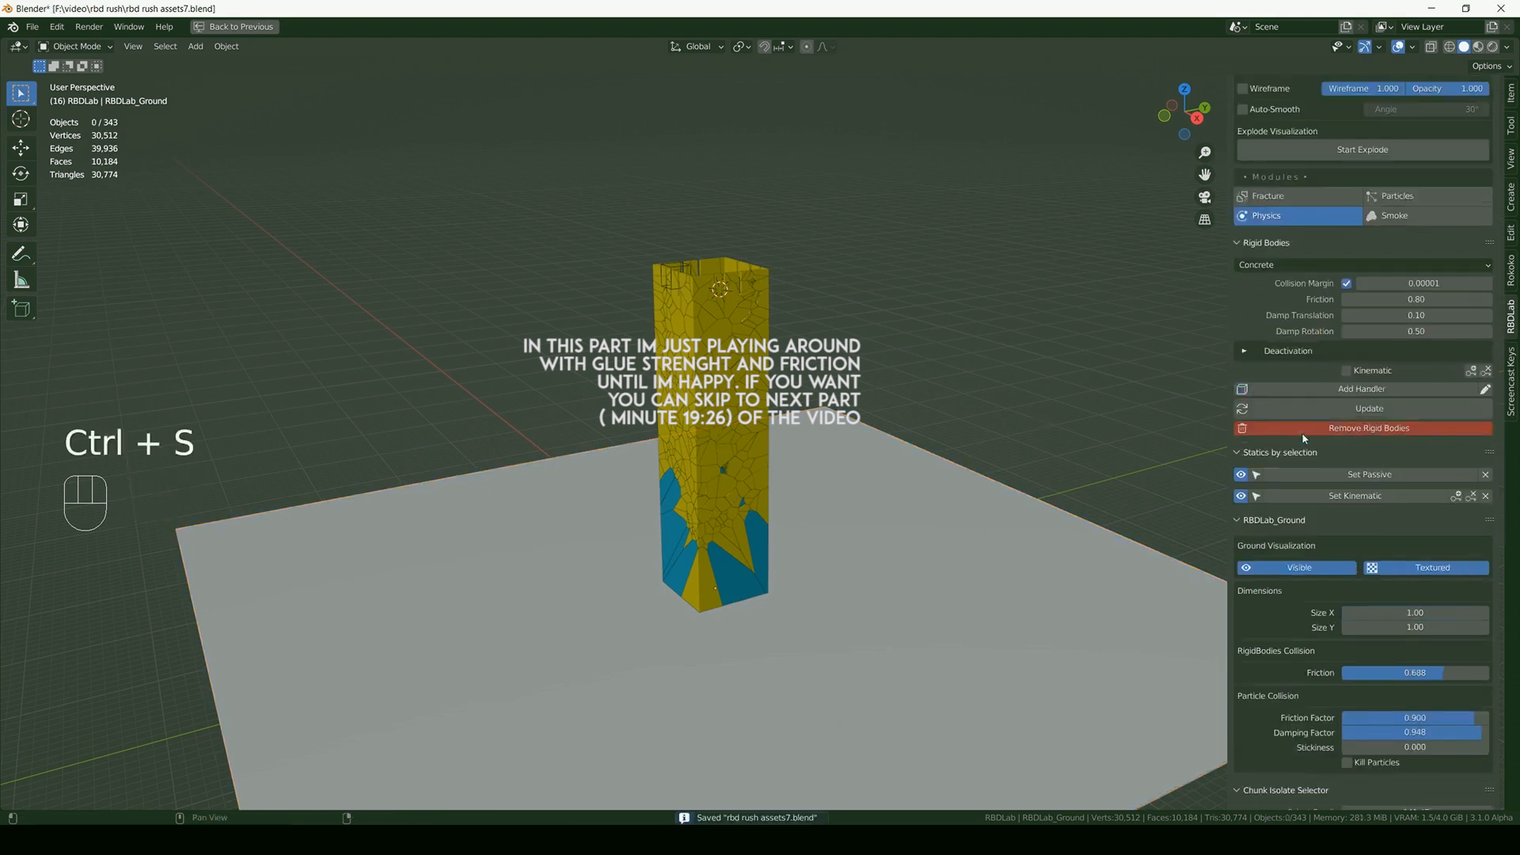
pyautogui.hotkey('ctrl', 's')
pyautogui.press('space')
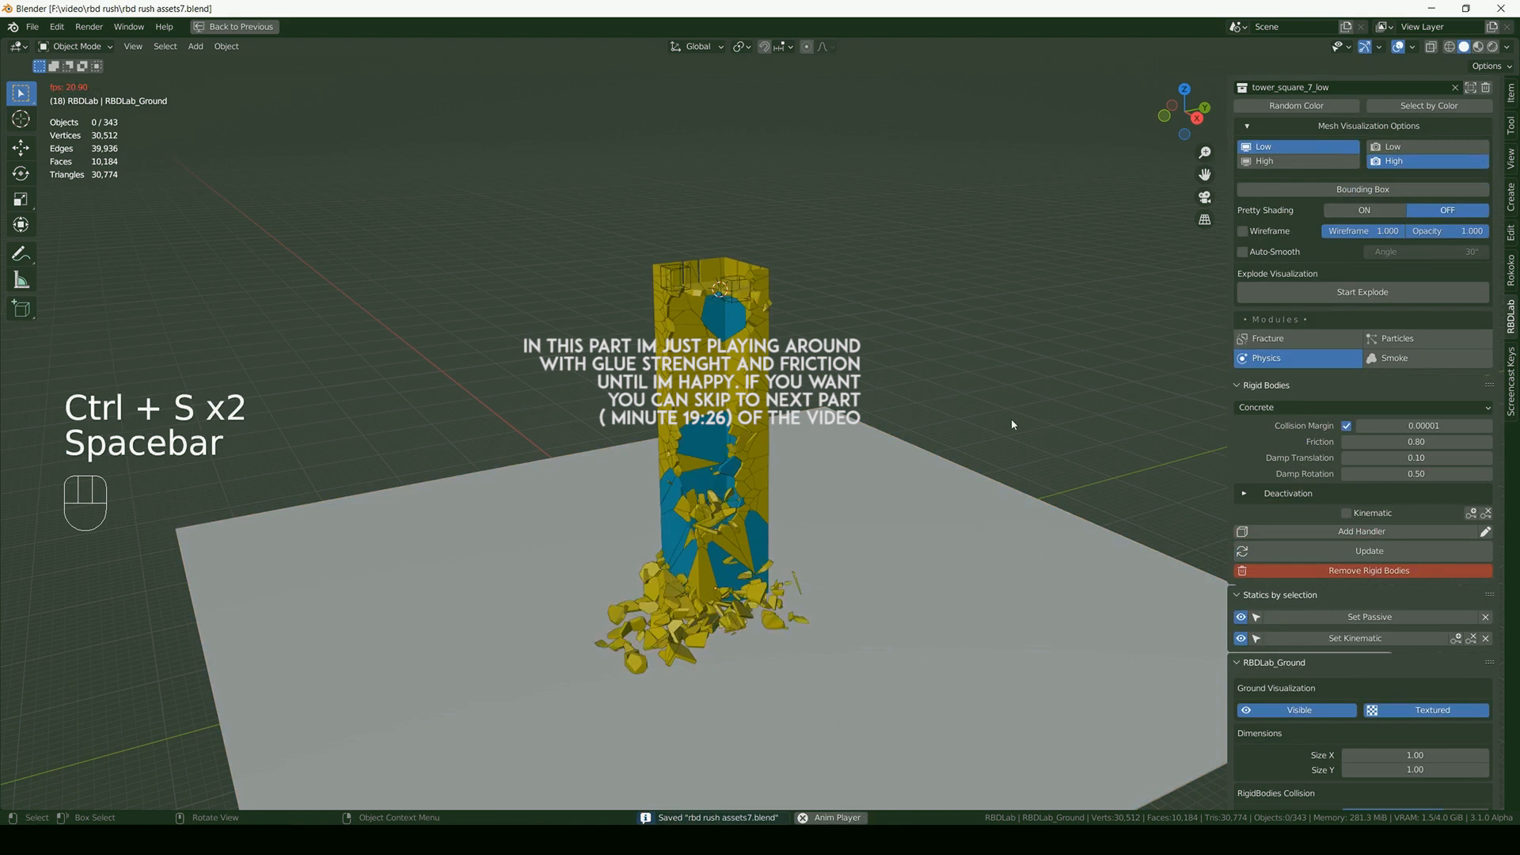
pyautogui.press('space')
pyautogui.hotkey('shift', 'Left')
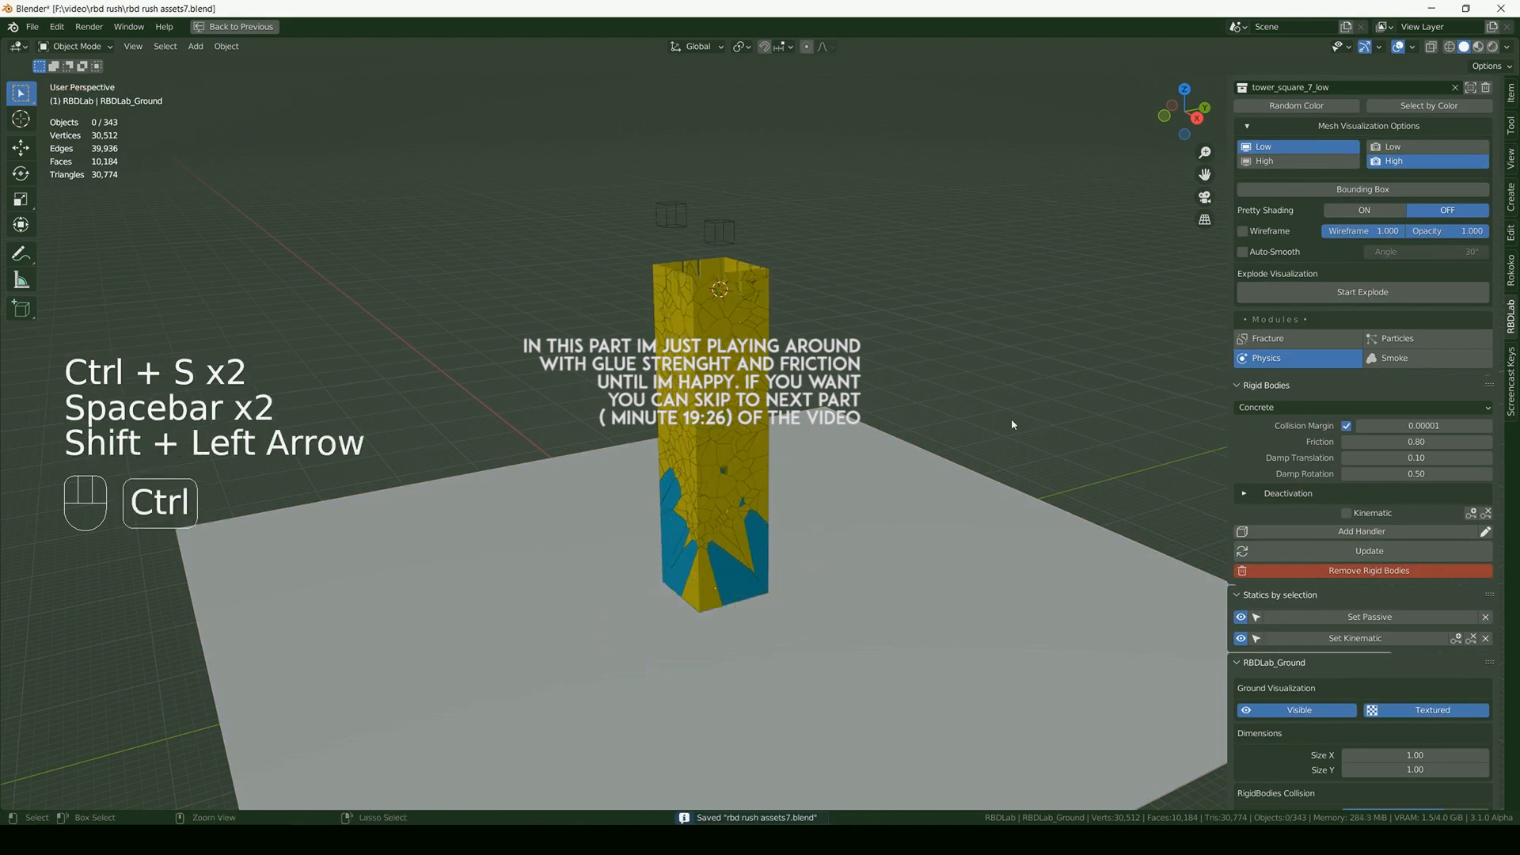
pyautogui.hotkey('ctrl', 's')
# - Set the tower chunks' rigid-body friction to 0.9, update the rigid bodies, and save the file
pyautogui.scroll(1, 1344, 442)
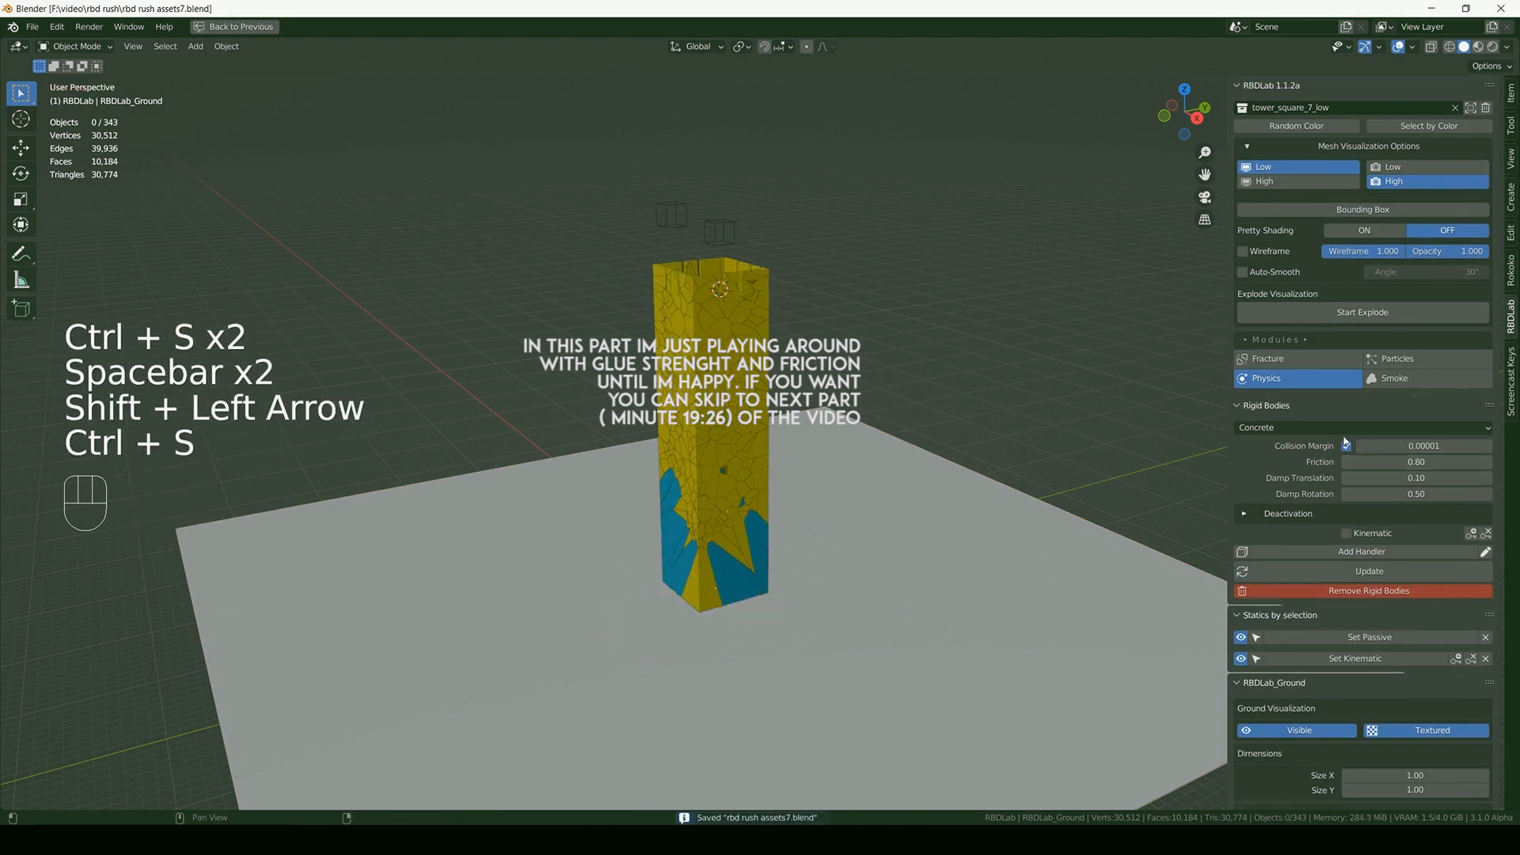
pyautogui.scroll(-5, 1344, 442)
pyautogui.scroll(5, 1325, 416)
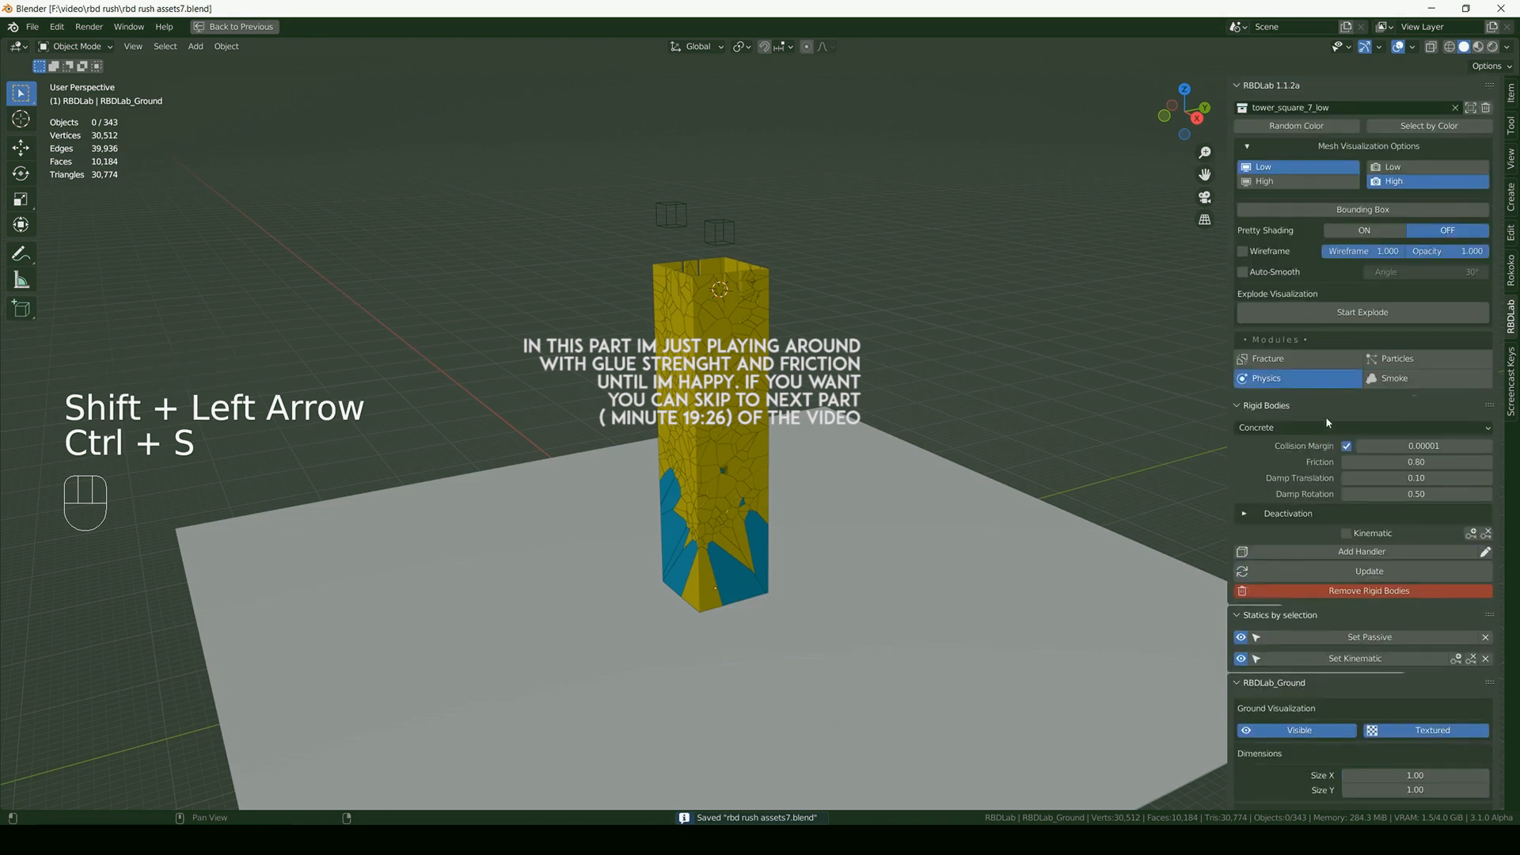
pyautogui.click(1441, 458)
pyautogui.write('0.9')
pyautogui.press('Return')
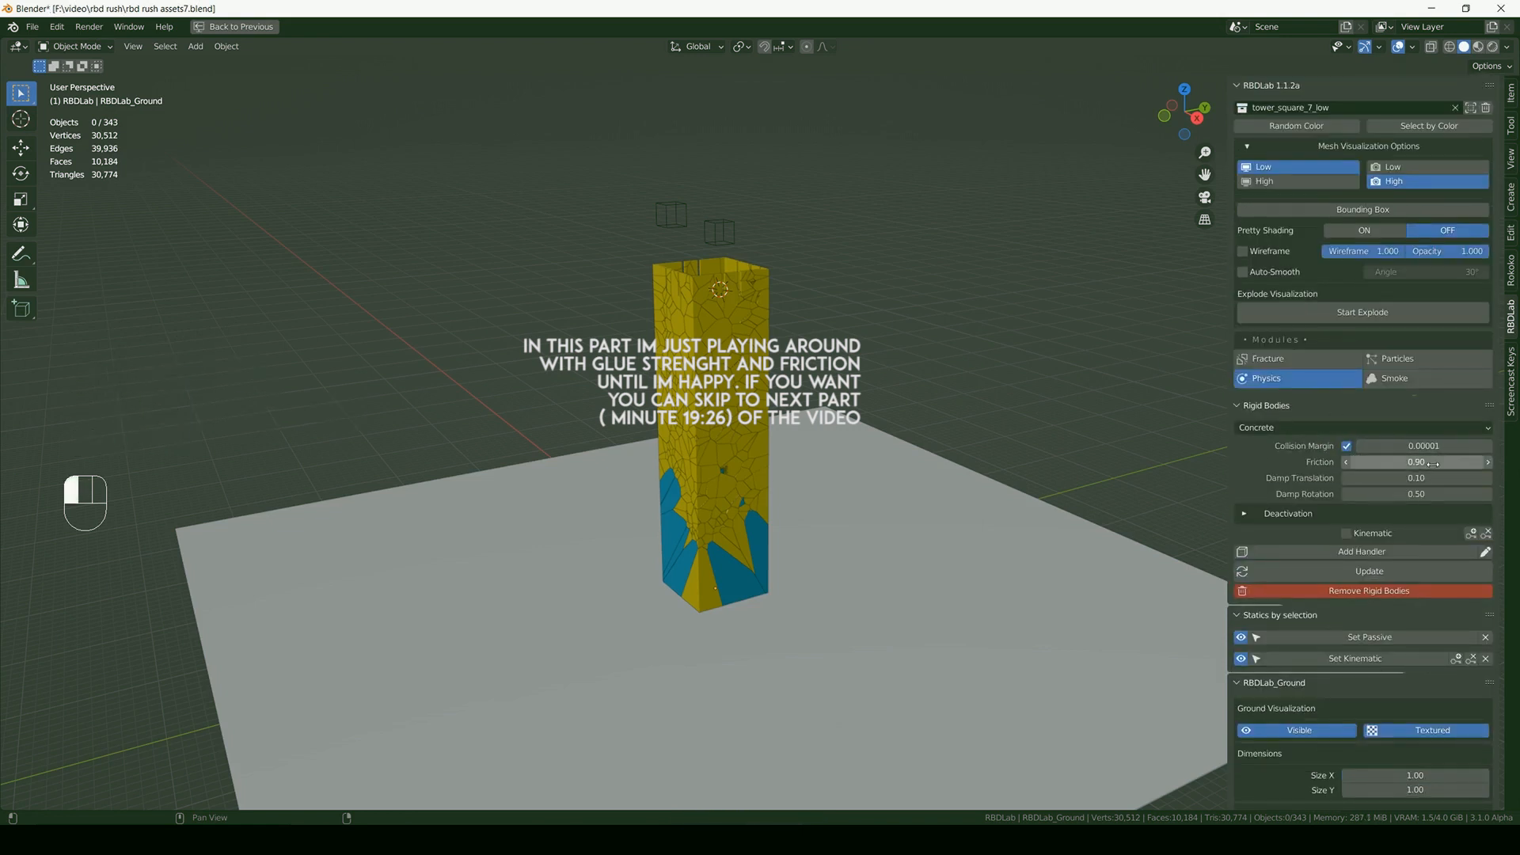
pyautogui.click(1381, 570)
pyautogui.hotkey('ctrl', 's')
# - Play the simulation and watch the tower collapse onto the ground from different angles
pyautogui.press('space')
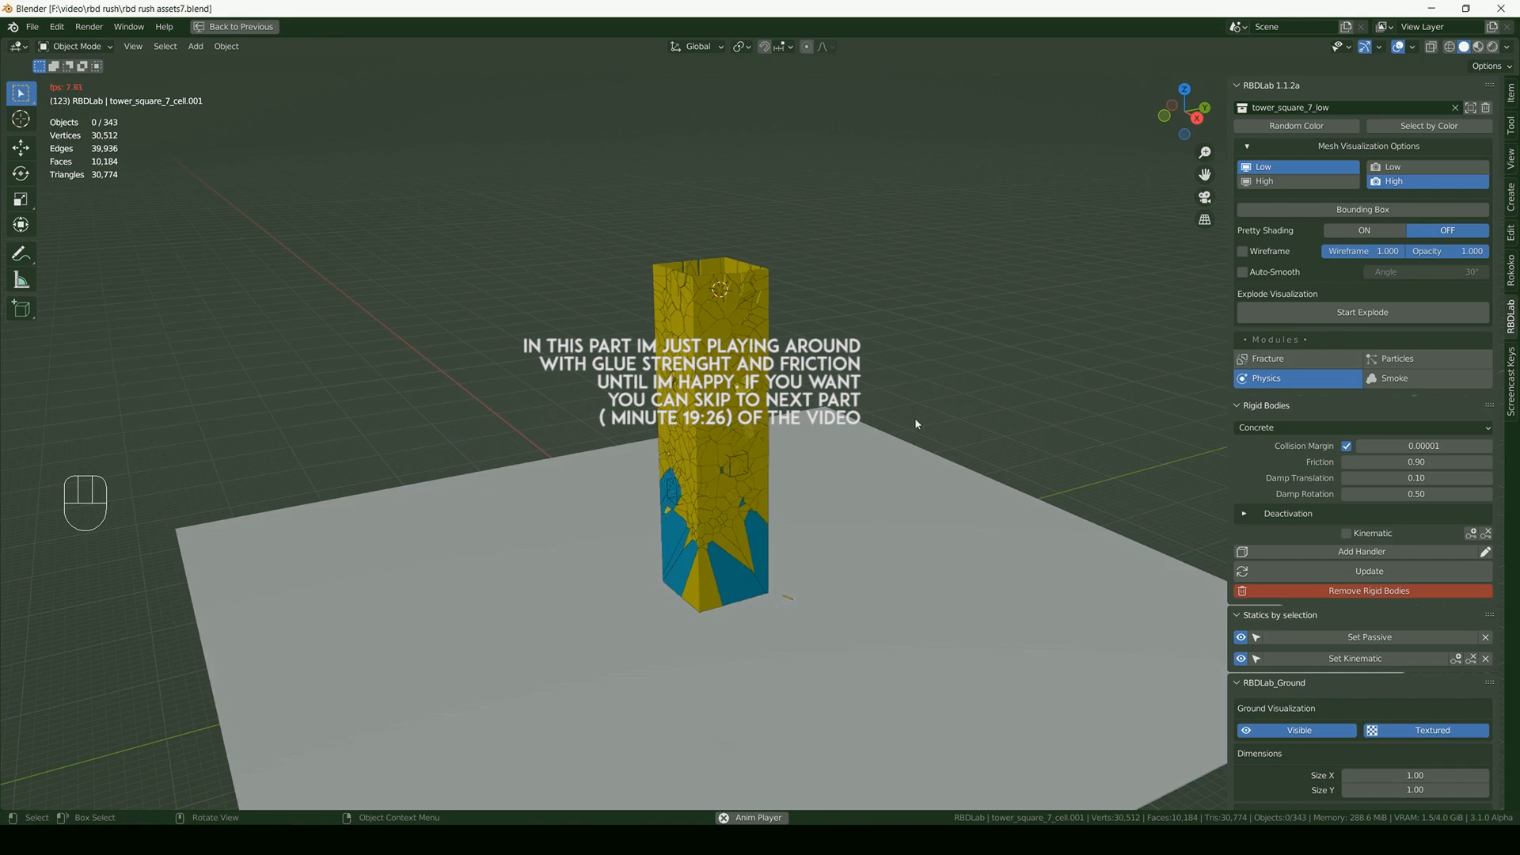
pyautogui.moveTo(771, 505); pyautogui.dragTo(710, 468, button='middle')
pyautogui.moveTo(819, 536); pyautogui.dragTo(808, 674, button='middle')
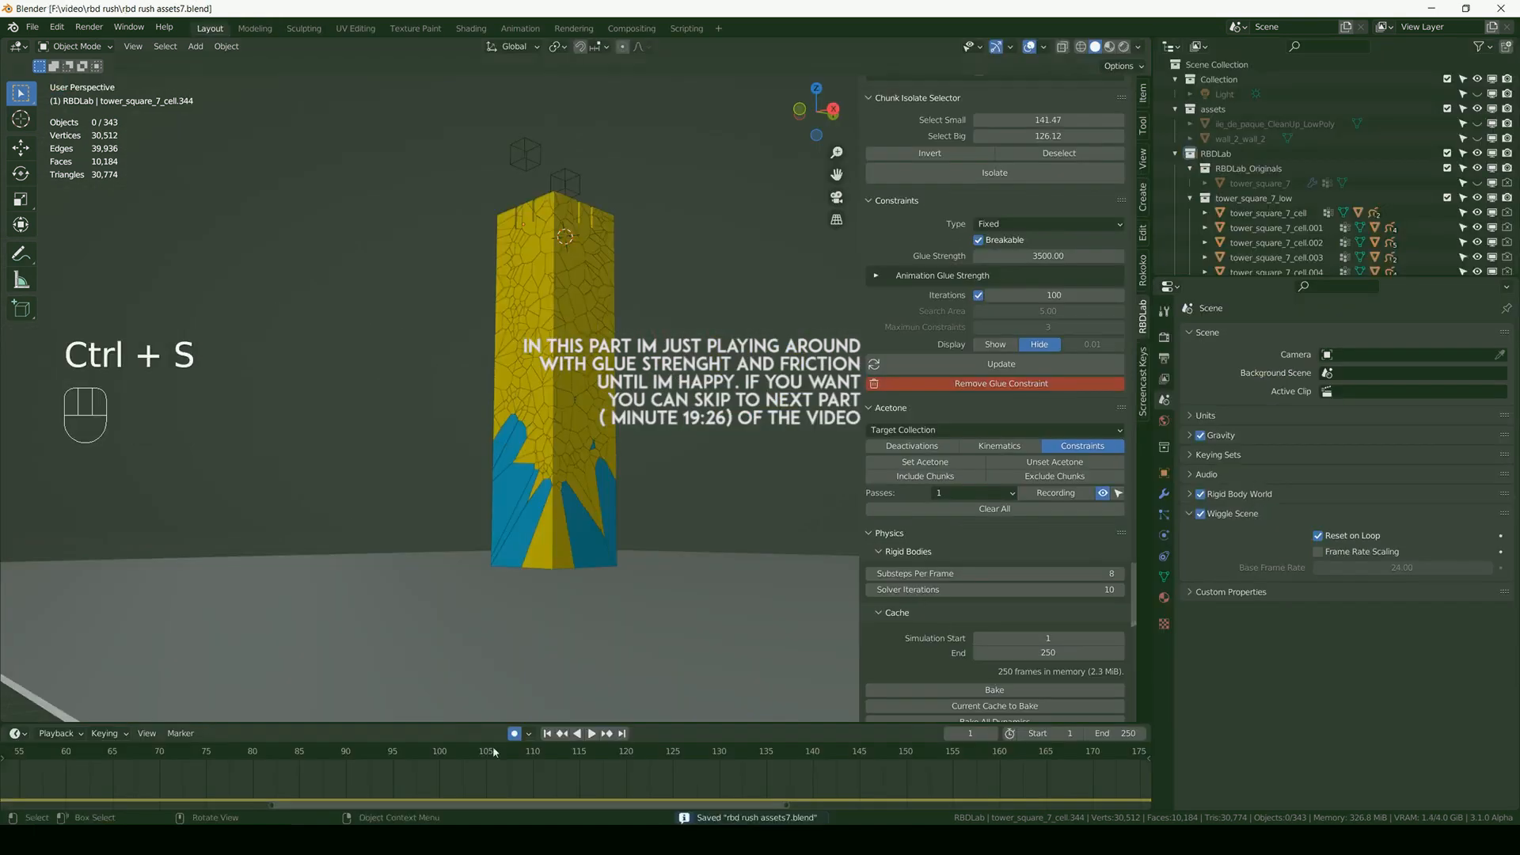
# - Set the constraints' glue strength to 2500, save the file, and update the constraints
pyautogui.scroll(-2, 377, 777)
pyautogui.click(1105, 257)
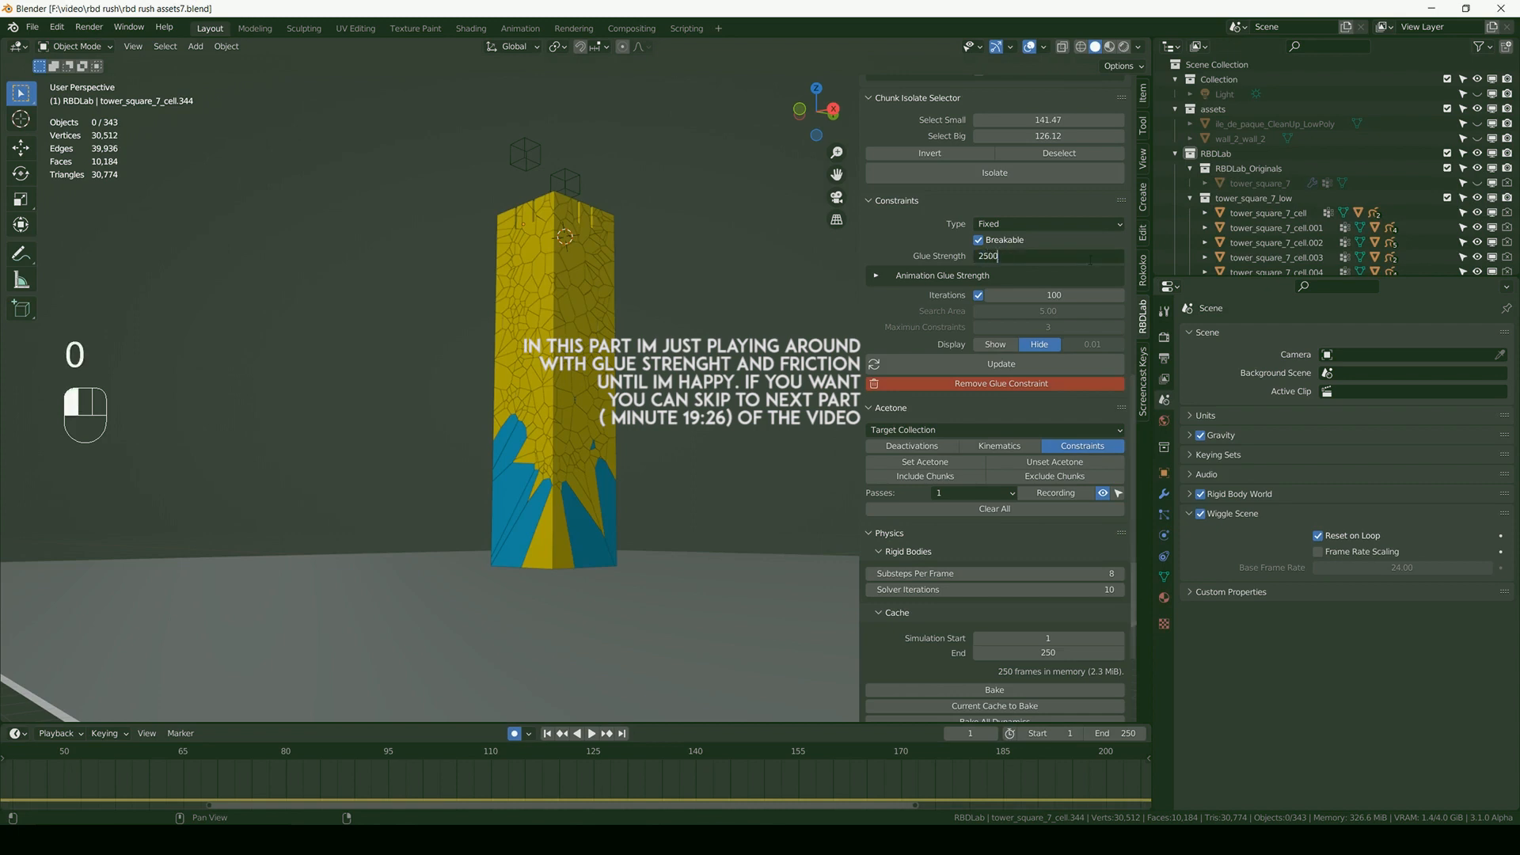
pyautogui.press('Return')
pyautogui.hotkey('ctrl', 's')
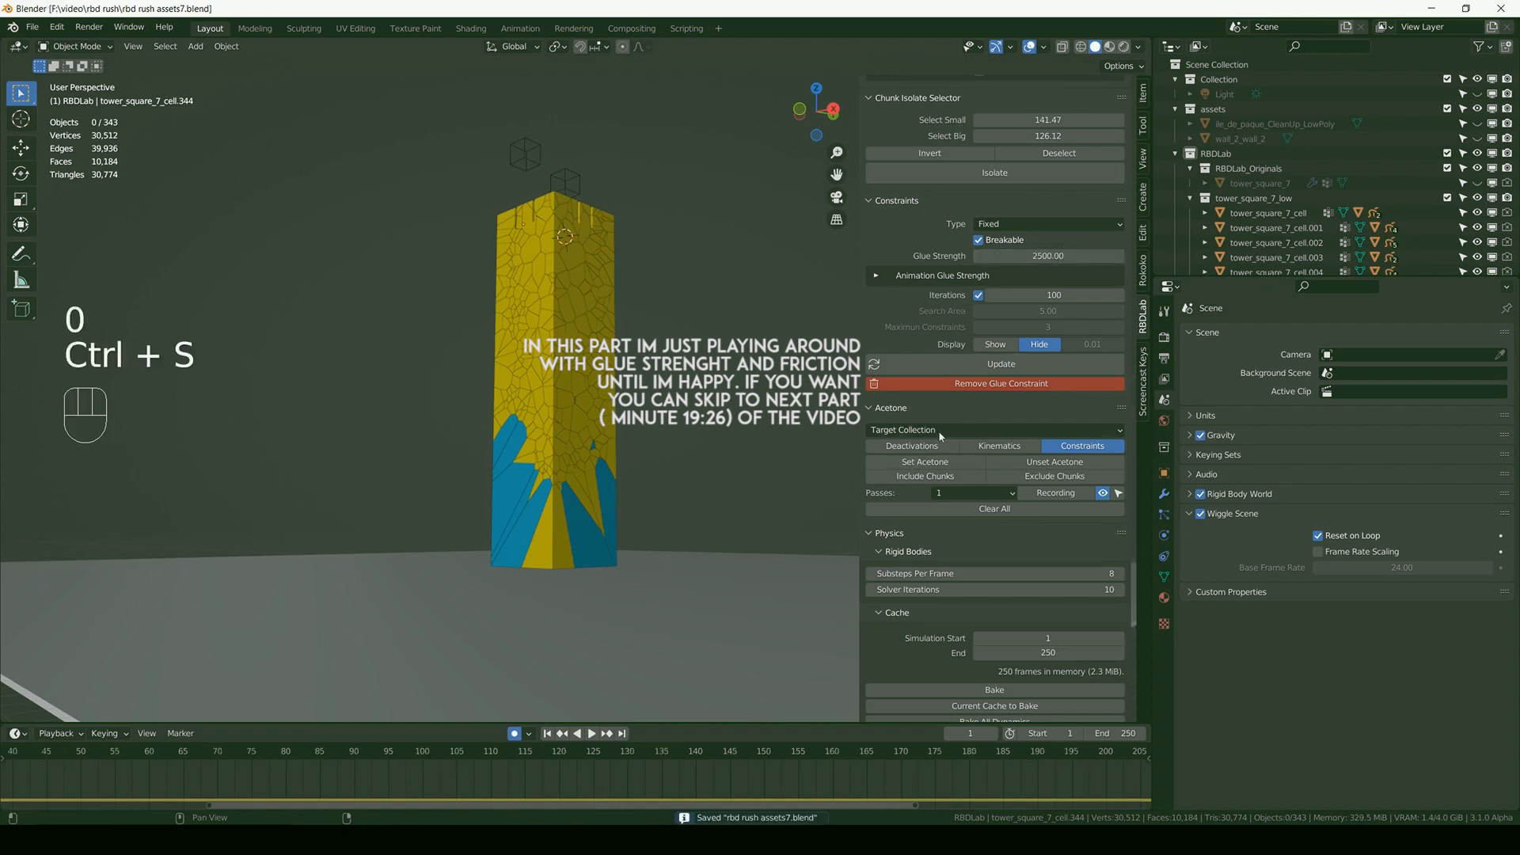
pyautogui.click(997, 376)
# - Start a short playback of the simulation, return to the first frame, and save the file
pyautogui.press('space')
pyautogui.moveTo(714, 380); pyautogui.dragTo(615, 451, button='middle')
pyautogui.press('space')
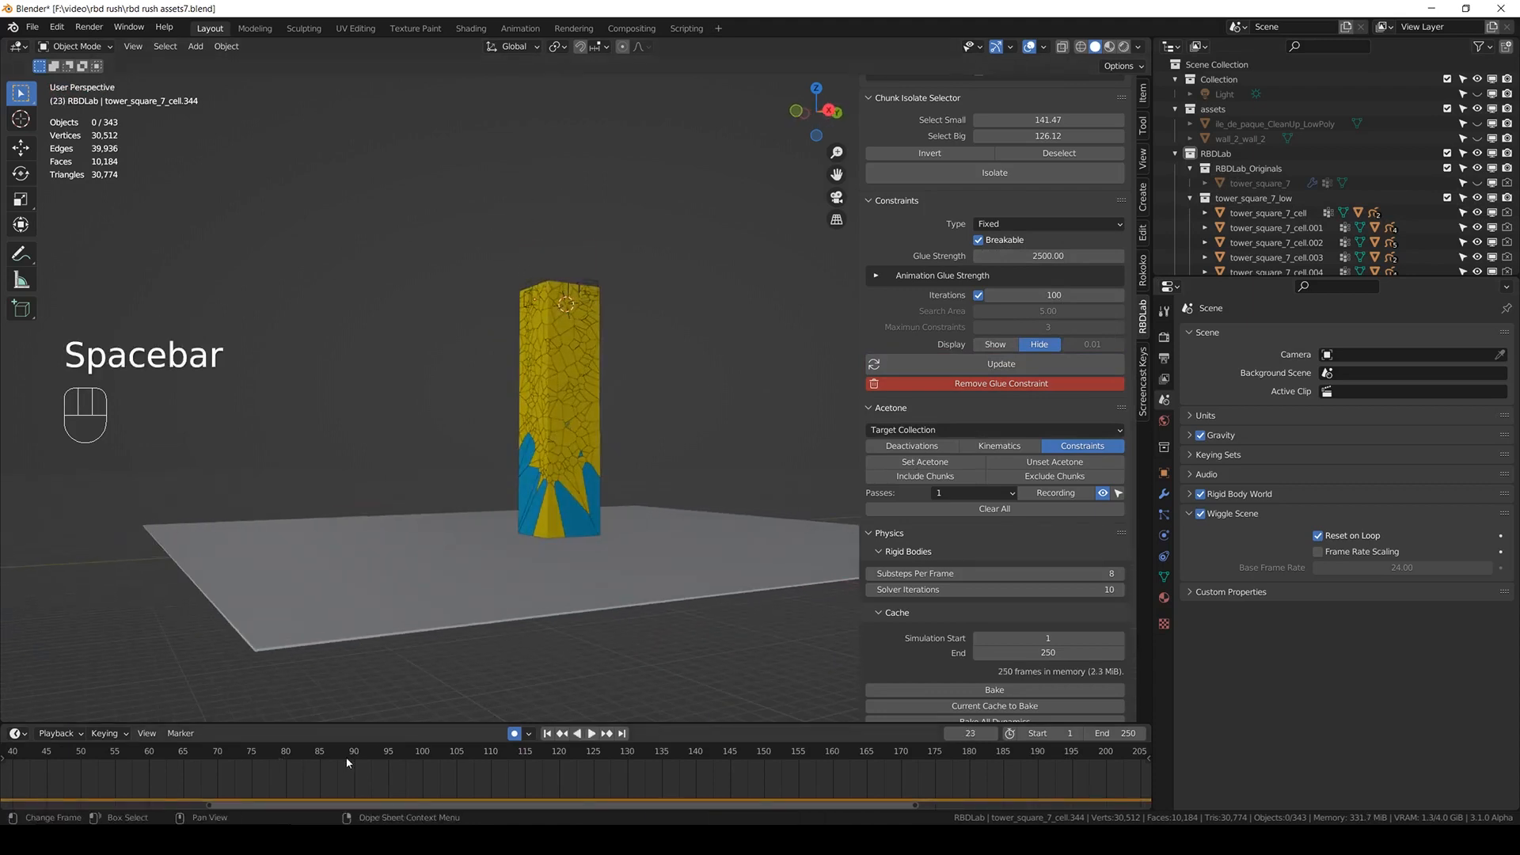
pyautogui.hotkey('shift', 'Left')
pyautogui.hotkey('ctrl', 's')
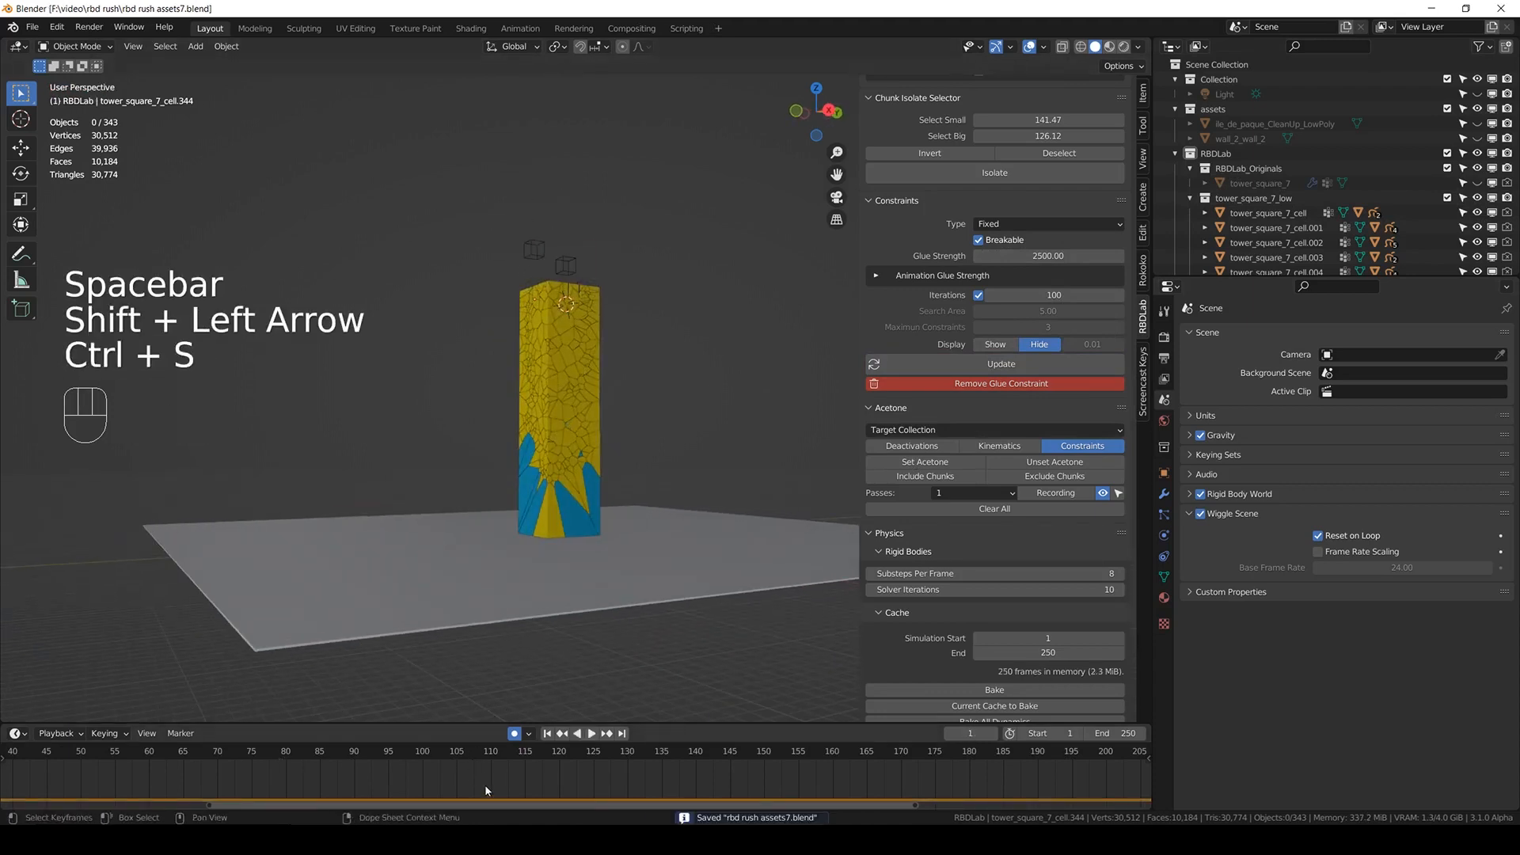
# - Extend the scene's animation range to end at frame 350
pyautogui.scroll(-4, 487, 791)
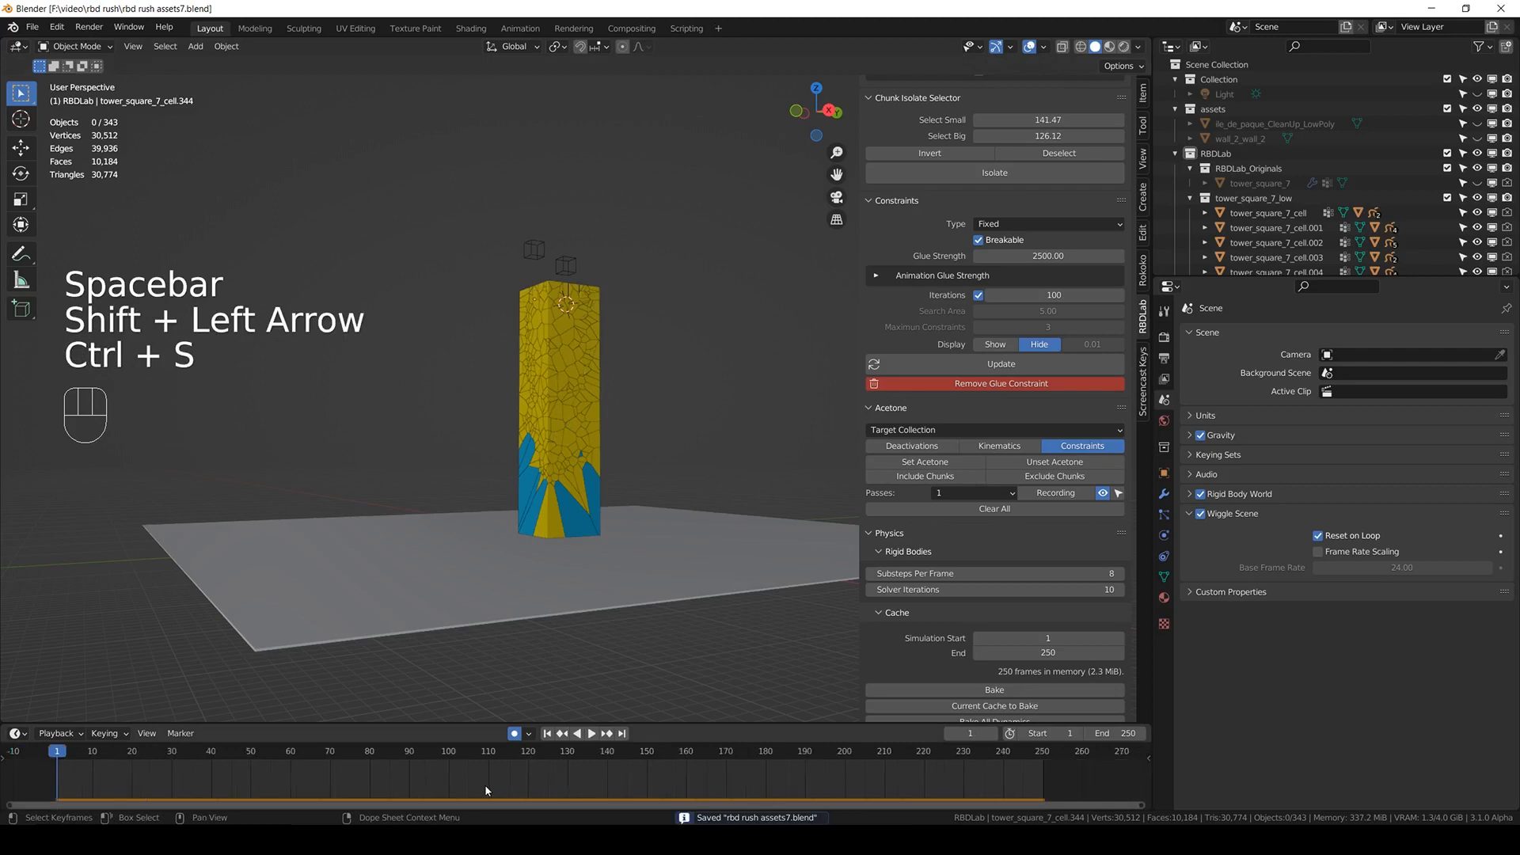
pyautogui.click(1128, 733)
pyautogui.write('350')
pyautogui.press('Return')
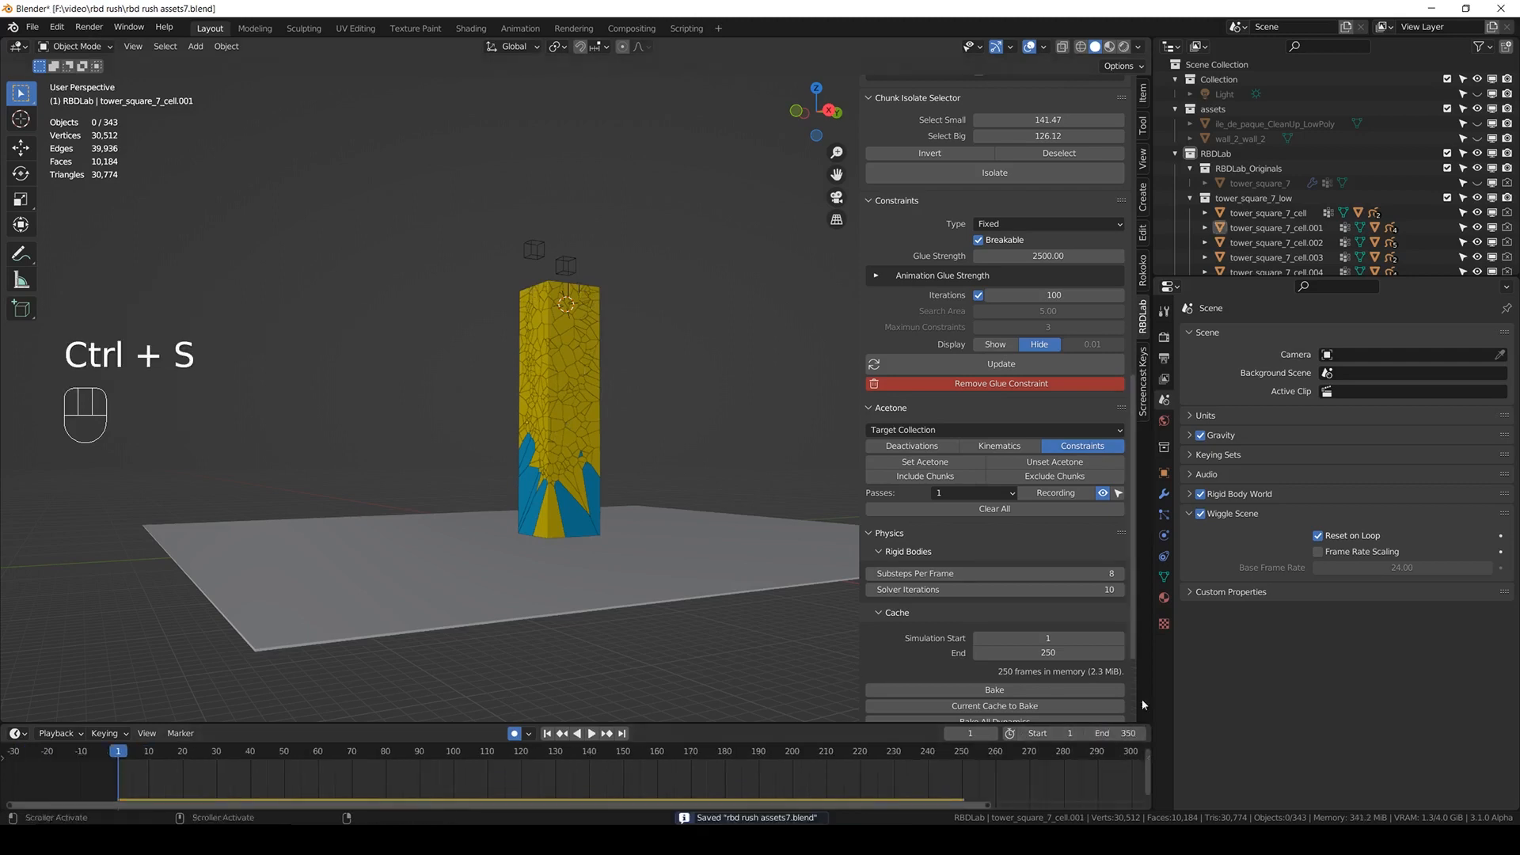
# - Set the Rigid Body World cache's end frame to 350
pyautogui.click(1195, 494)
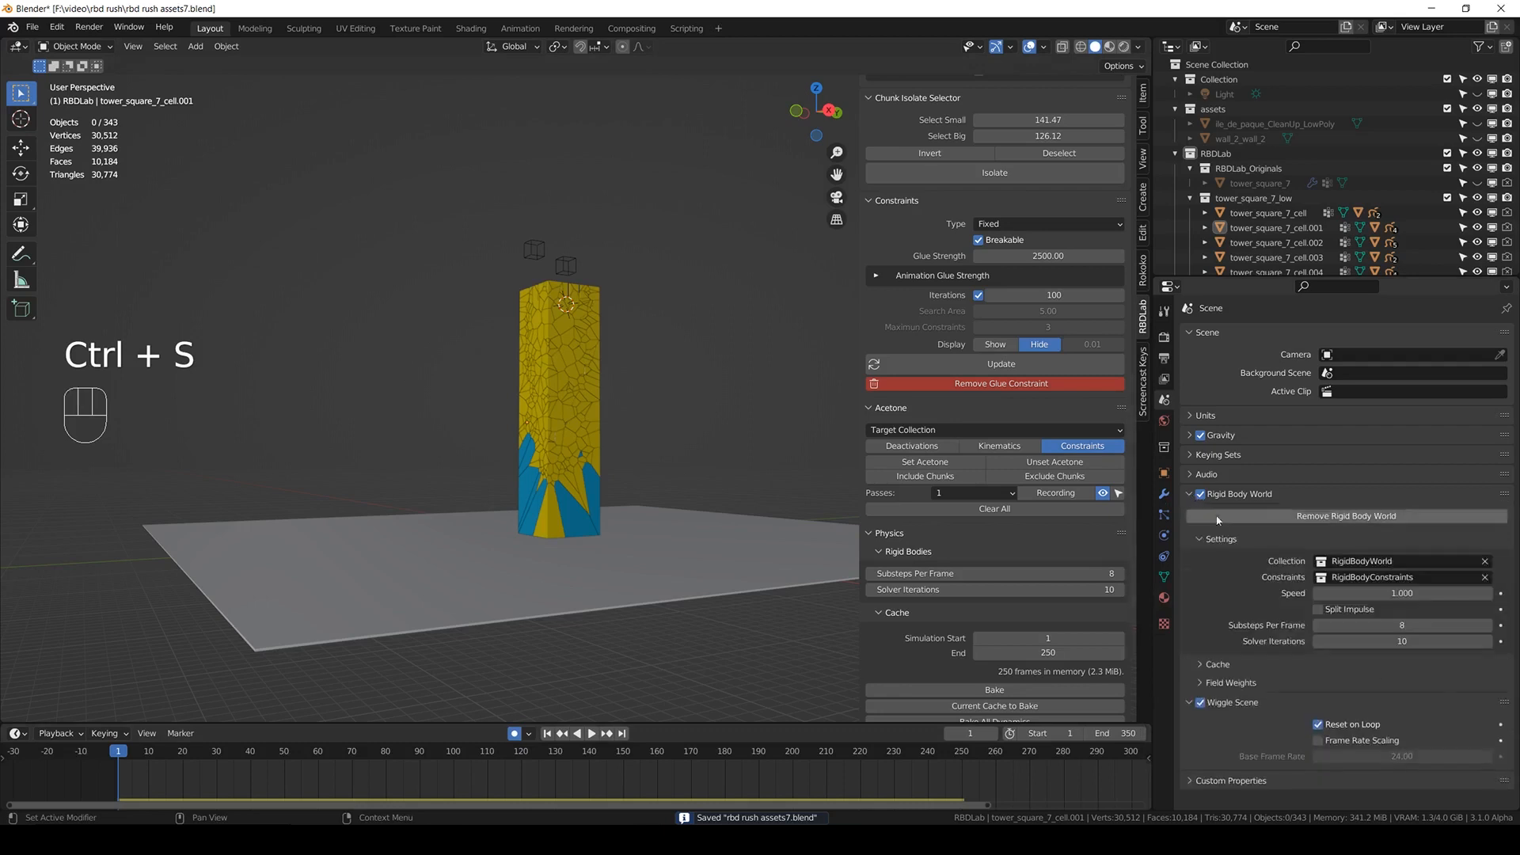
pyautogui.scroll(-2, 1417, 655)
pyautogui.click(1413, 629)
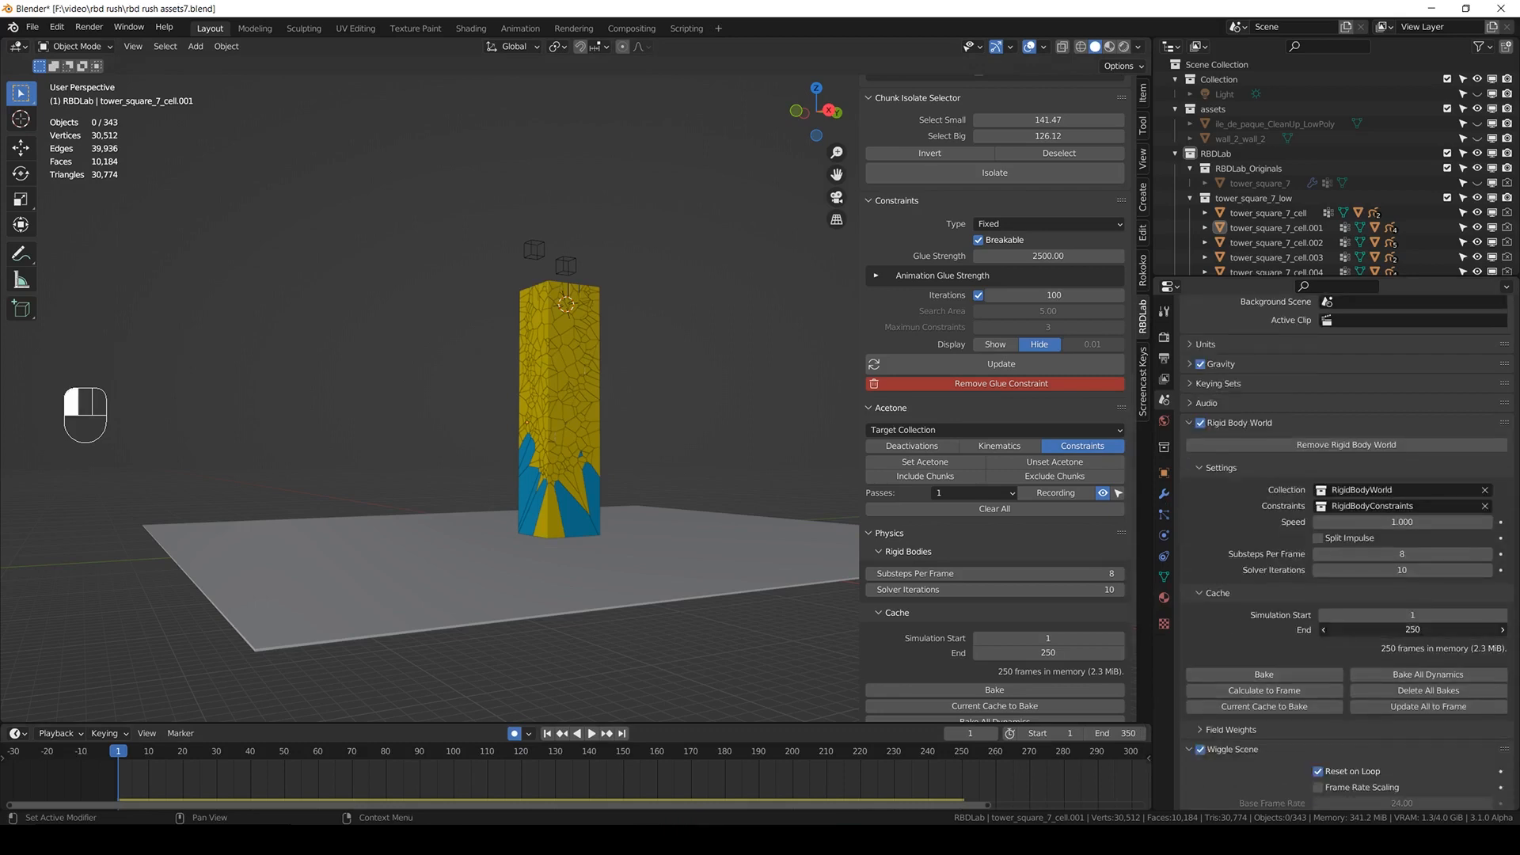
pyautogui.write('350')
pyautogui.press('Return')
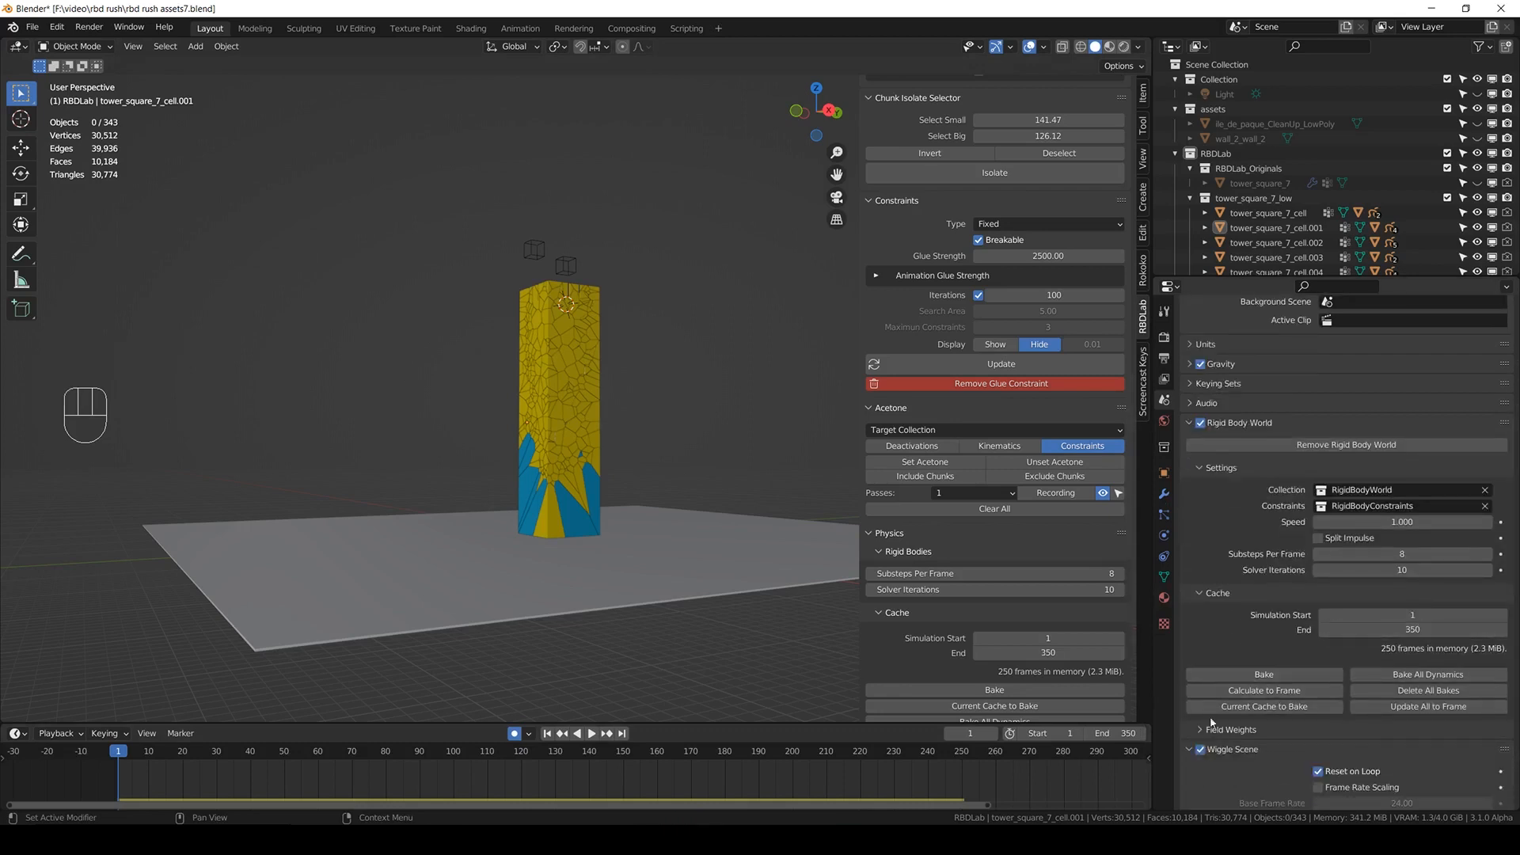
# - Clear the existing Acetone data and record the Acetone constraints pass for the small tower chunks
pyautogui.hotkey('ctrl', 's')
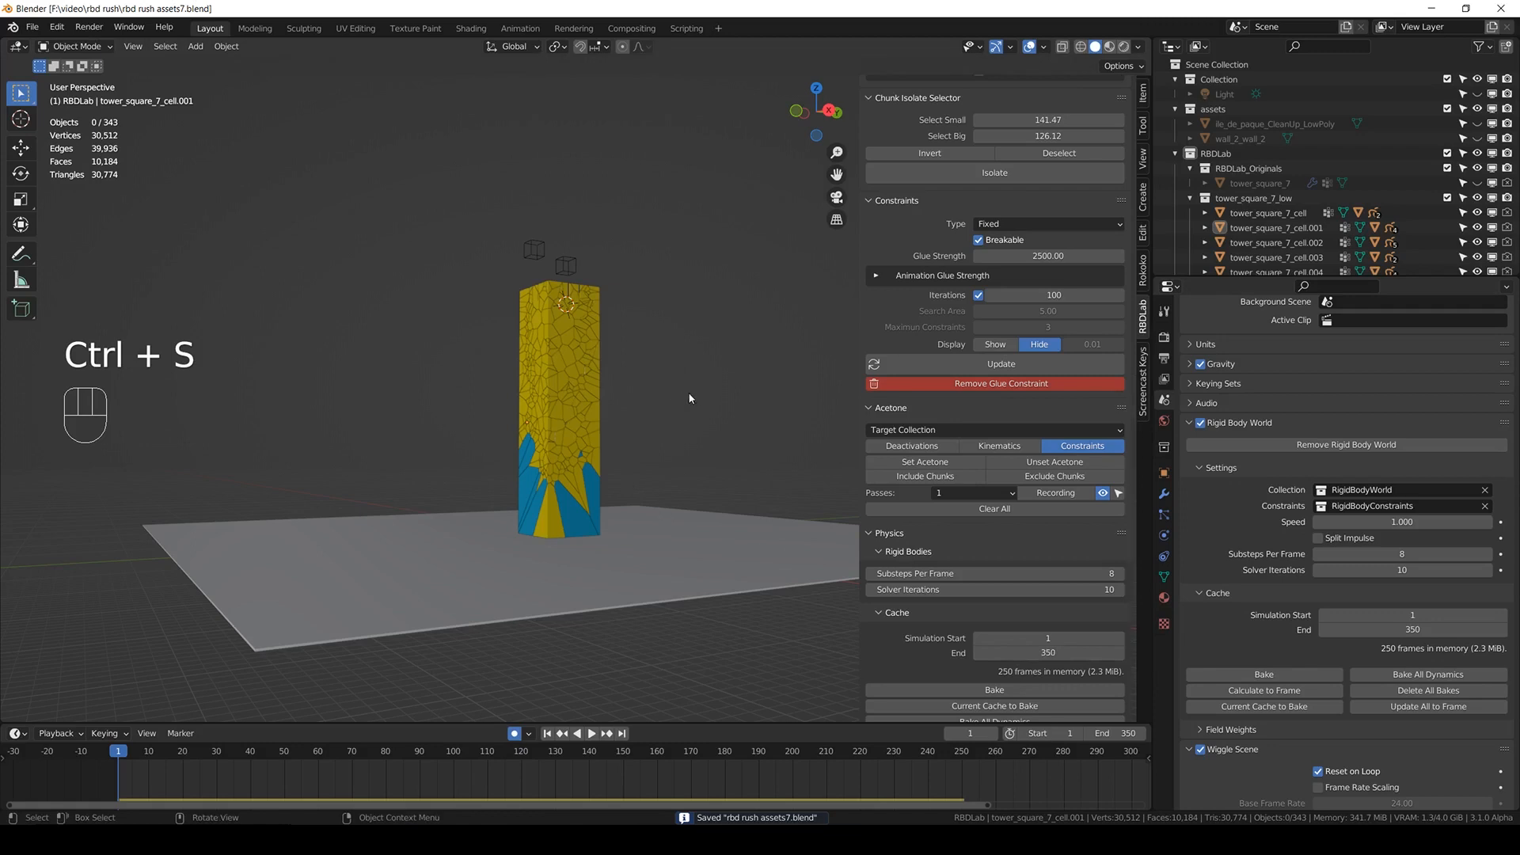
pyautogui.click(997, 509)
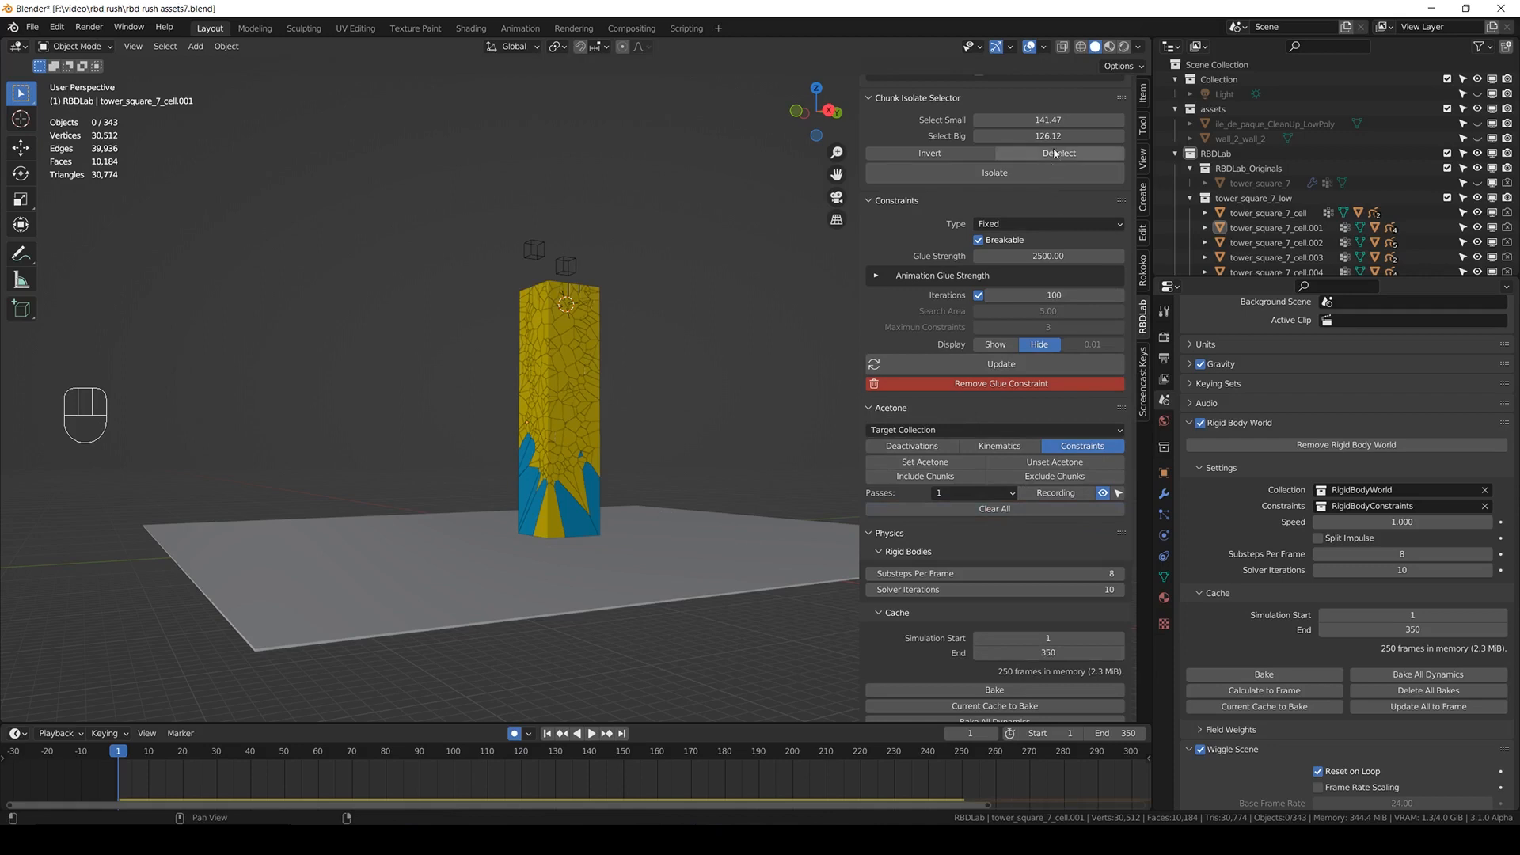
pyautogui.click(1045, 119)
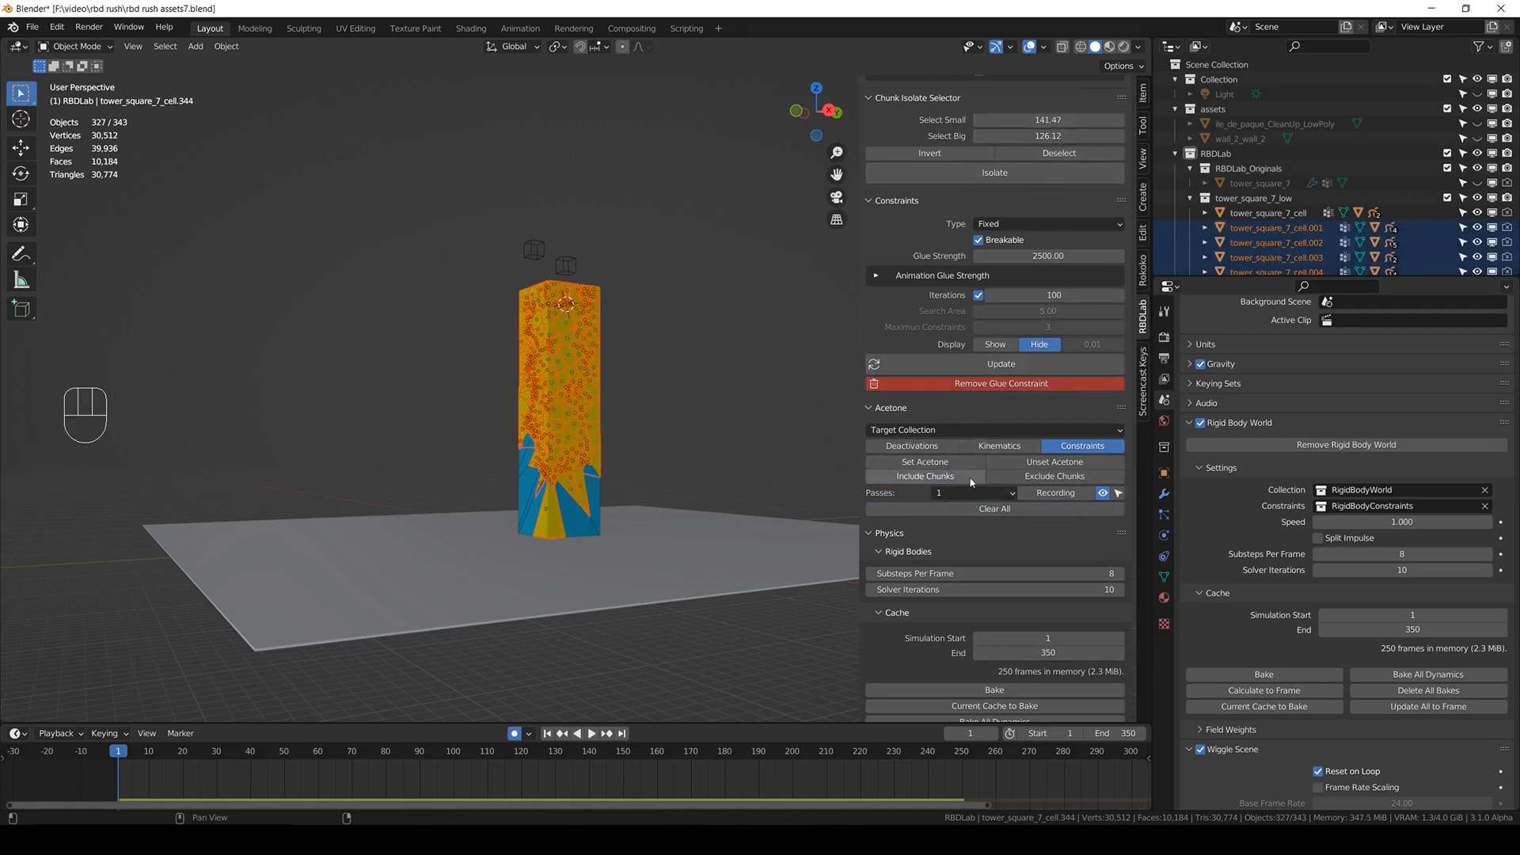
pyautogui.hotkey('ctrl', 's')
pyautogui.click(1049, 492)
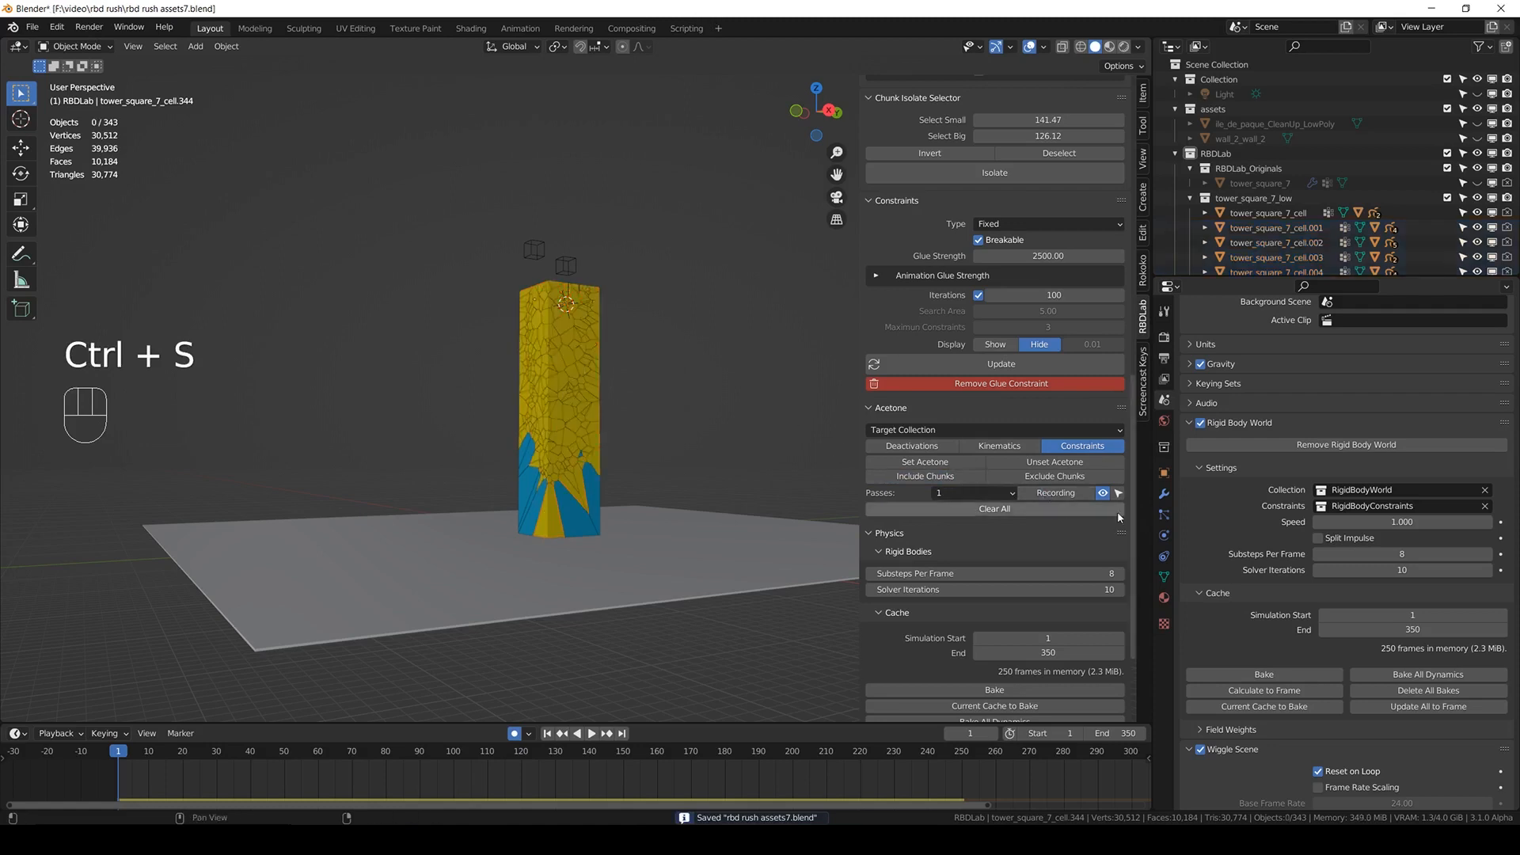
pyautogui.click(1057, 494)
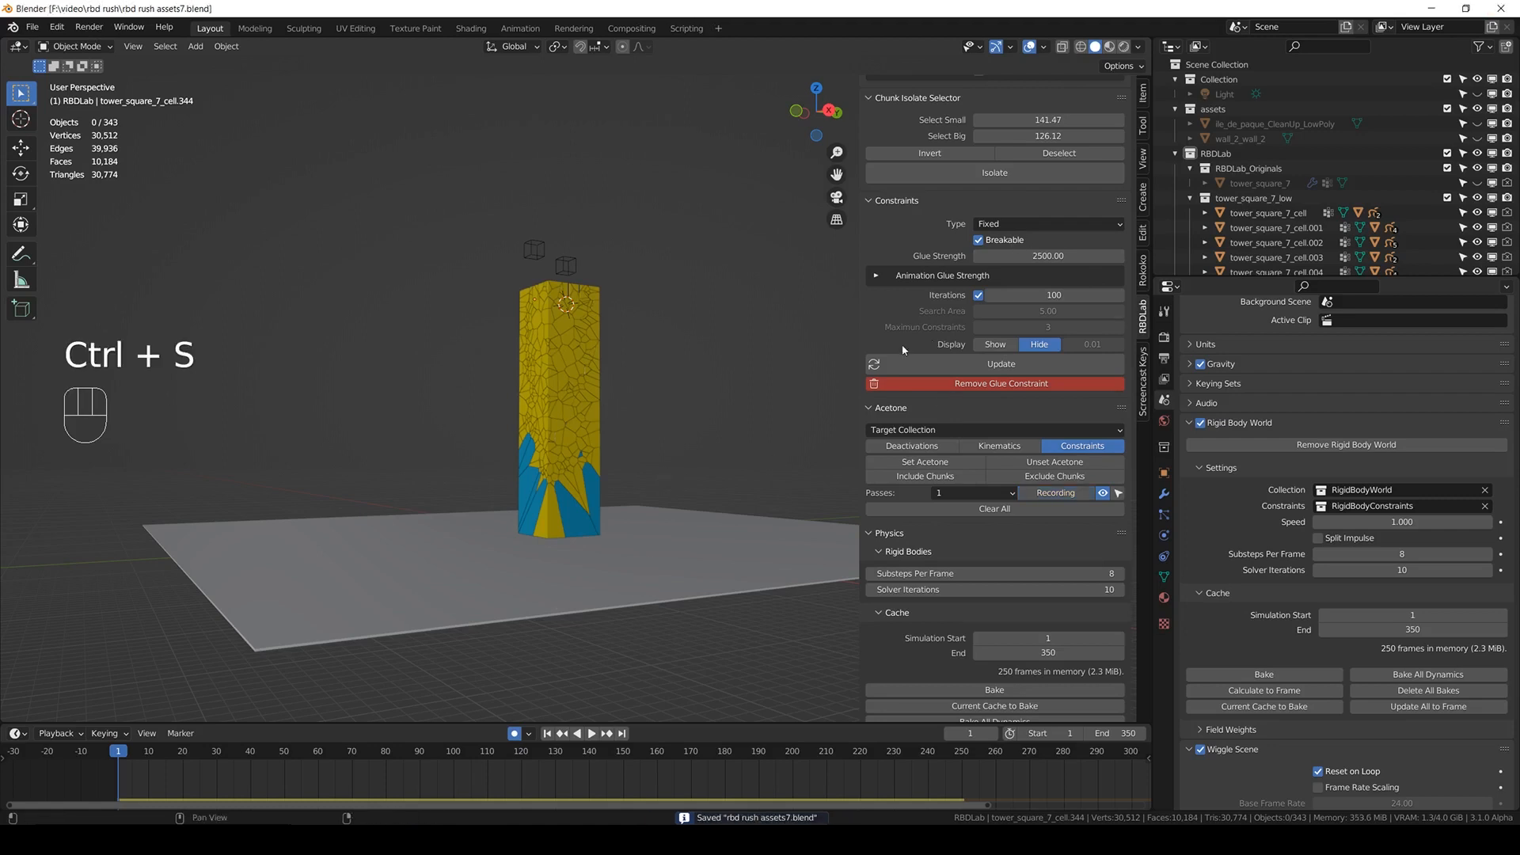
# - Set the constraints' Glue Strength to 2200 and save the file
pyautogui.click(1068, 251)
pyautogui.write('22')
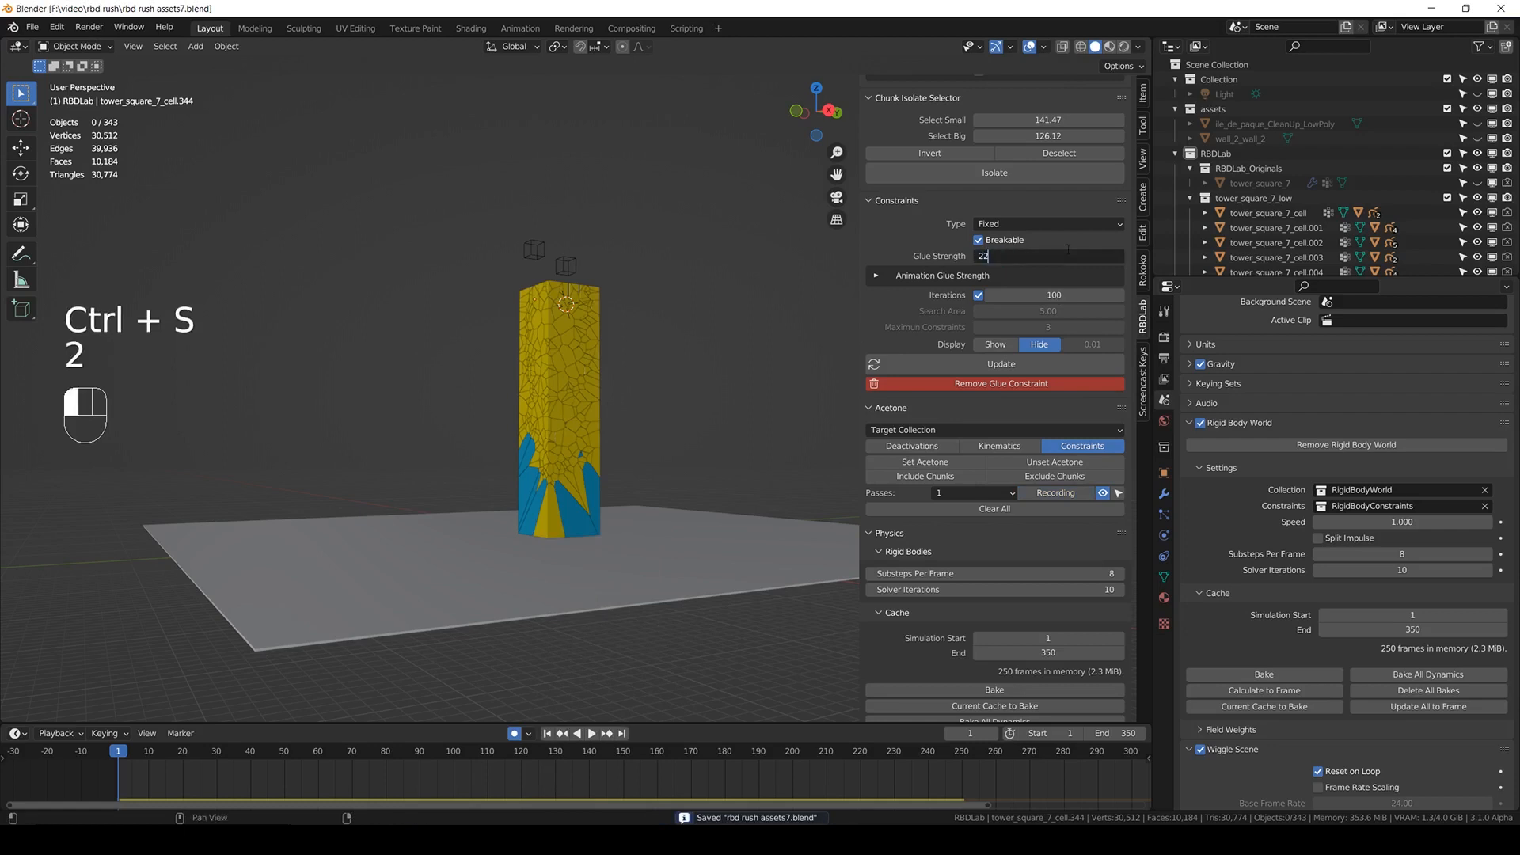
pyautogui.write('00')
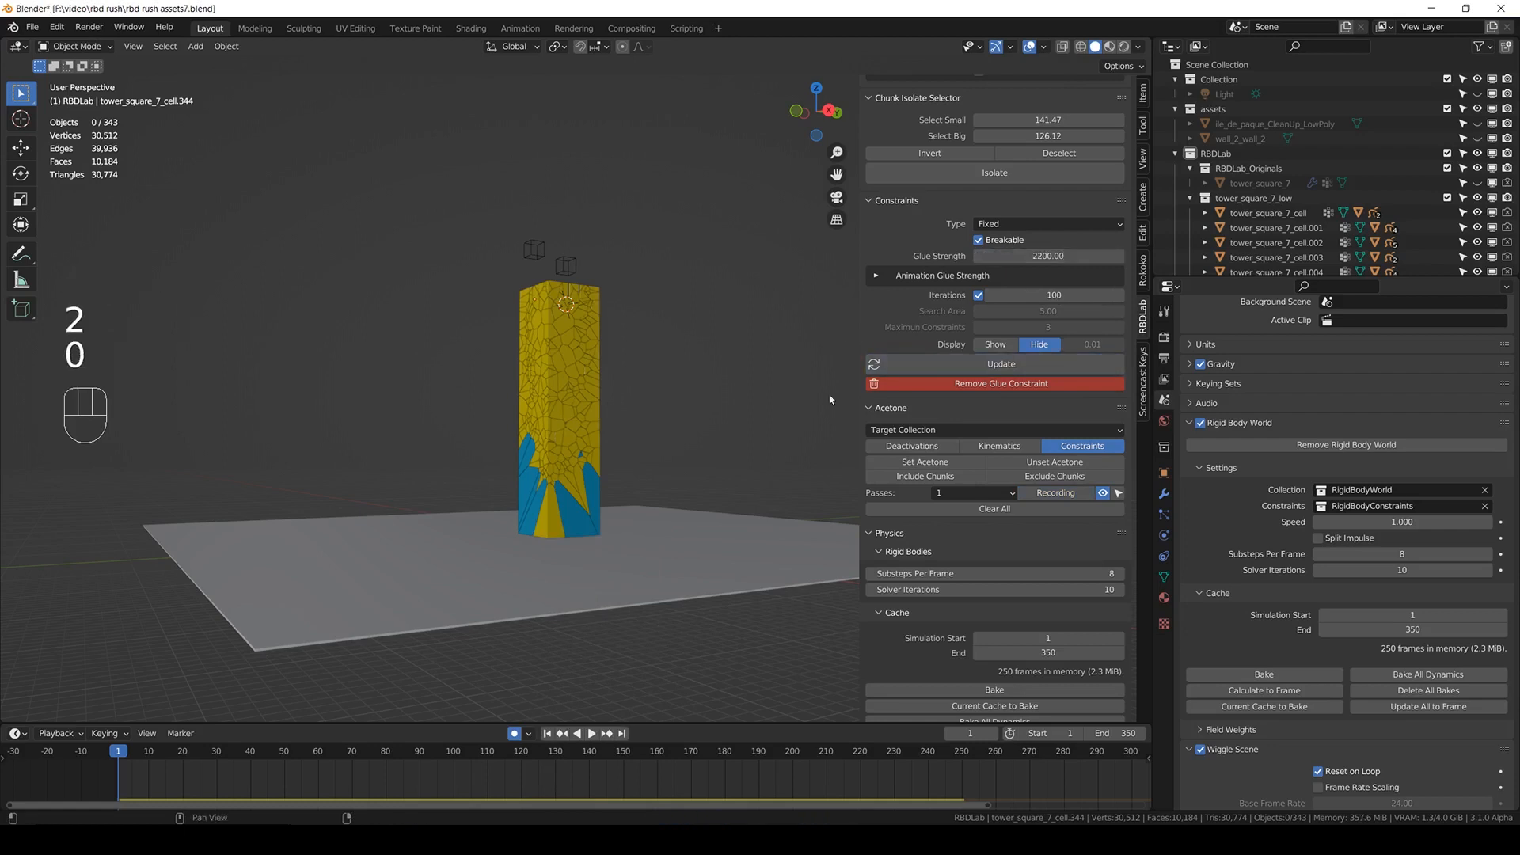
pyautogui.hotkey('ctrl', 's')
# - Play the tower's collapse simulation in a maximised viewport and view it from the side
pyautogui.hotkey('ctrl', 'space')
pyautogui.press('space')
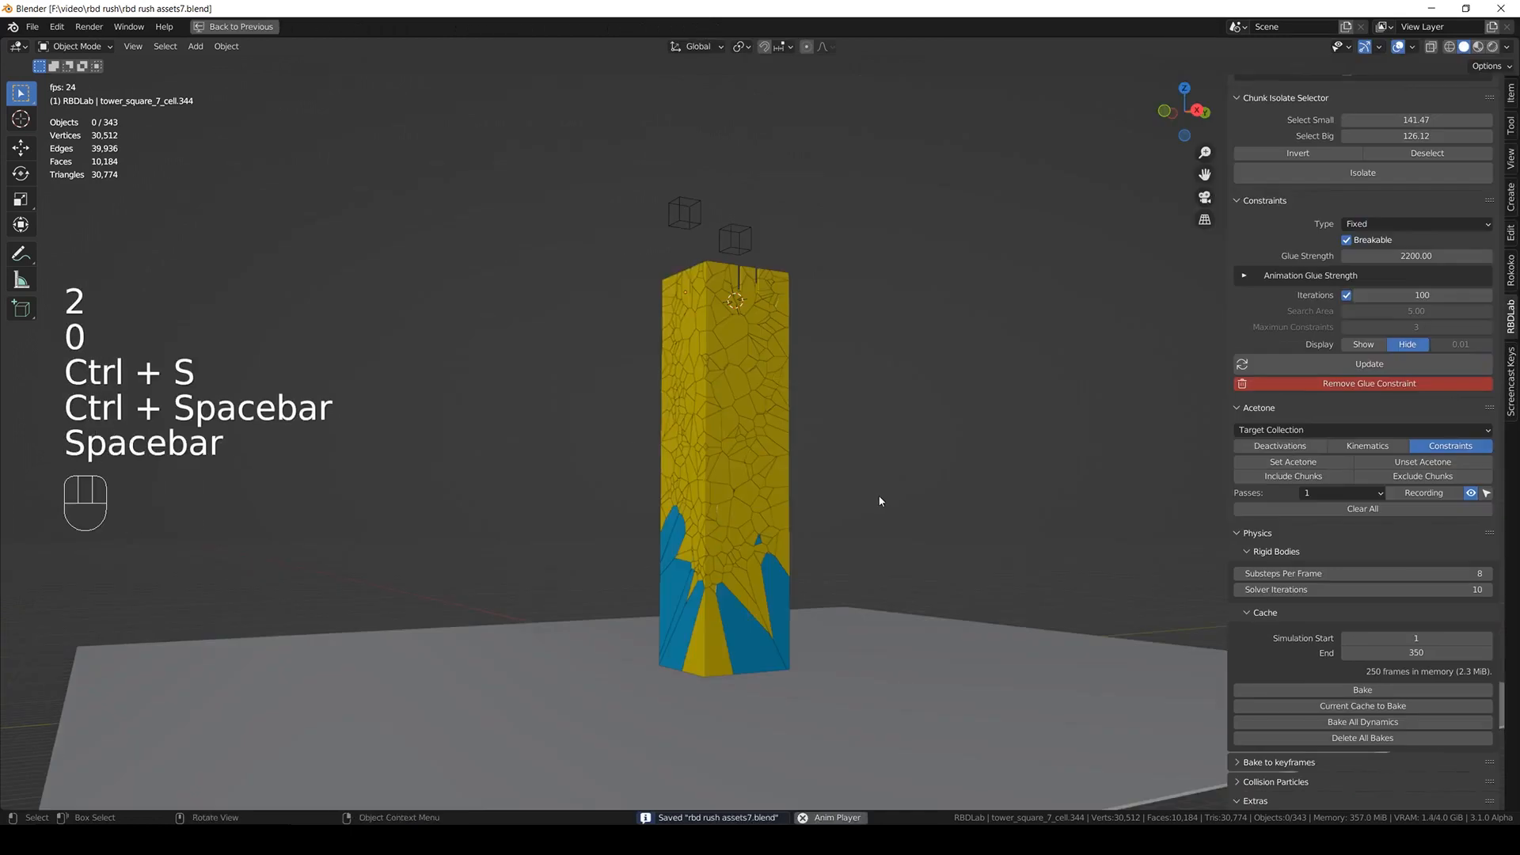
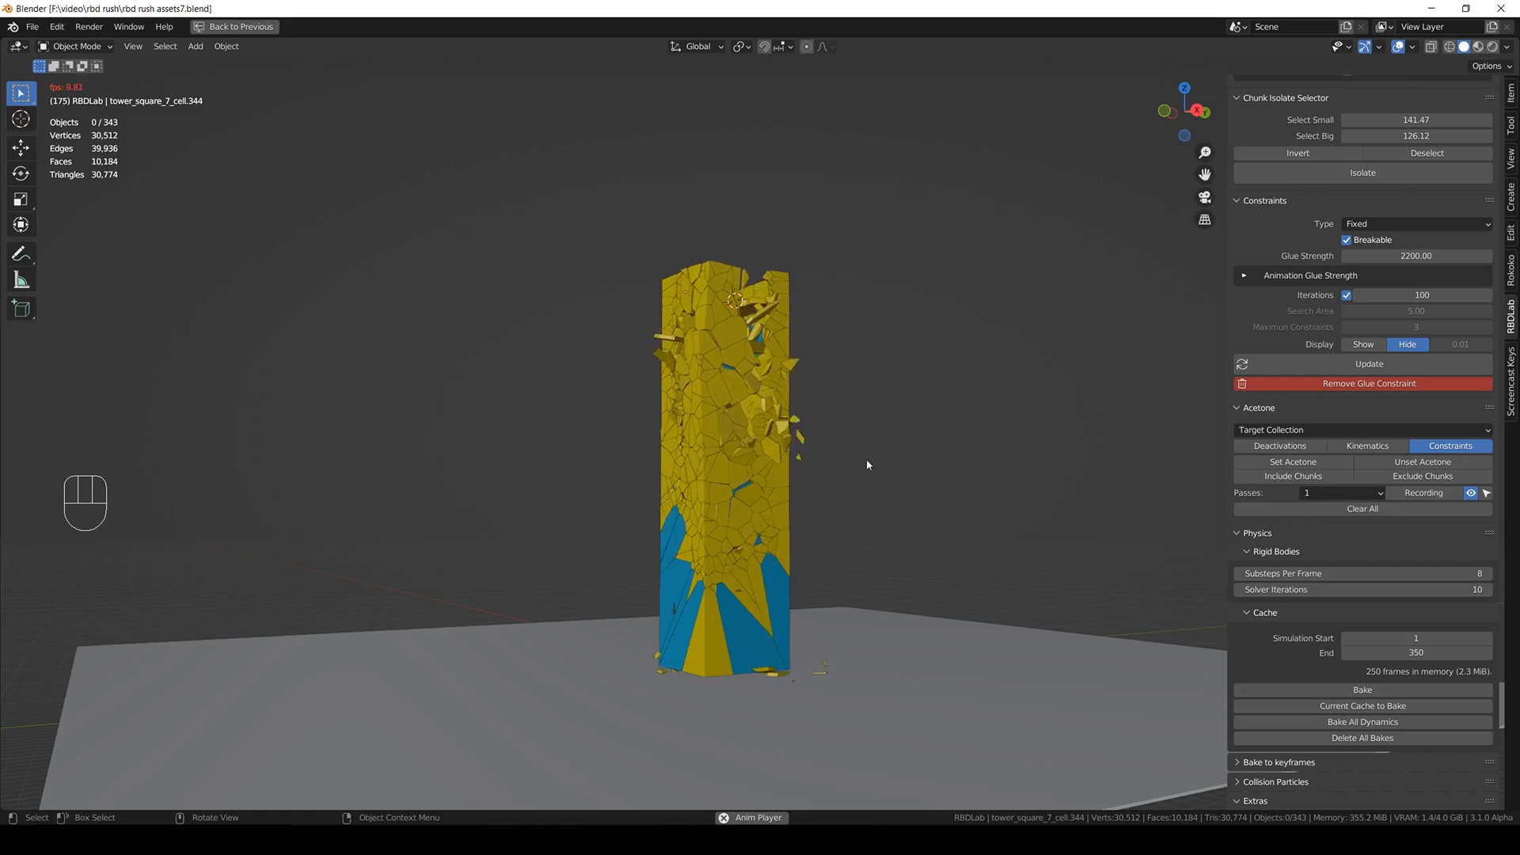
pyautogui.moveTo(866, 521); pyautogui.dragTo(797, 521, button='middle')
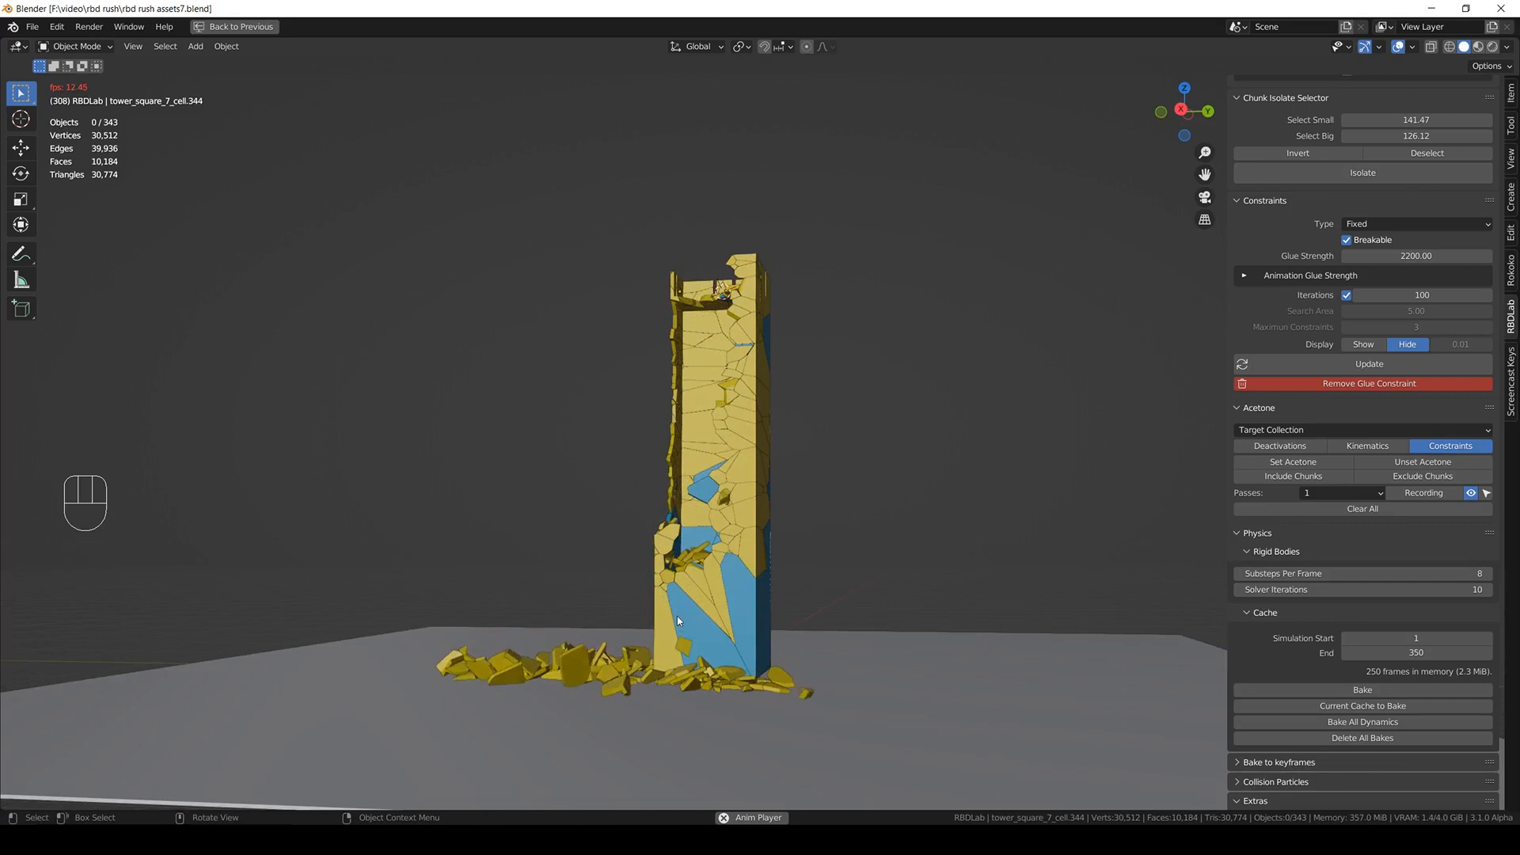
# - Replay the simulation from the first frame in Material Preview shading, inspect the fallen debris and save the file
pyautogui.hotkey('shift', 'Left')
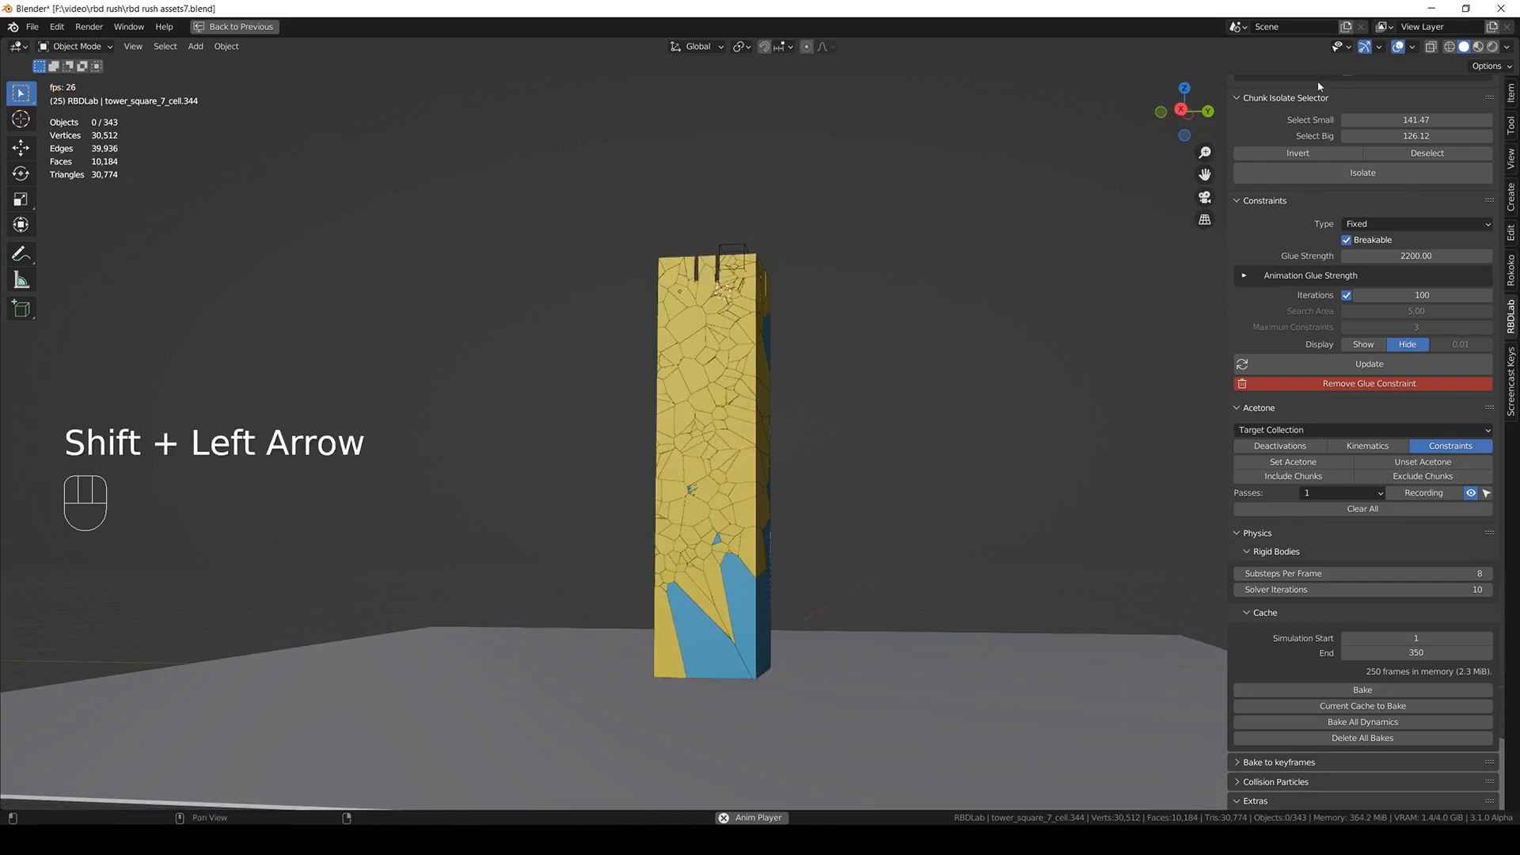
pyautogui.click(1478, 46)
pyautogui.moveTo(820, 492); pyautogui.dragTo(740, 498, button='middle')
pyautogui.press('space')
pyautogui.hotkey('ctrl', 's')
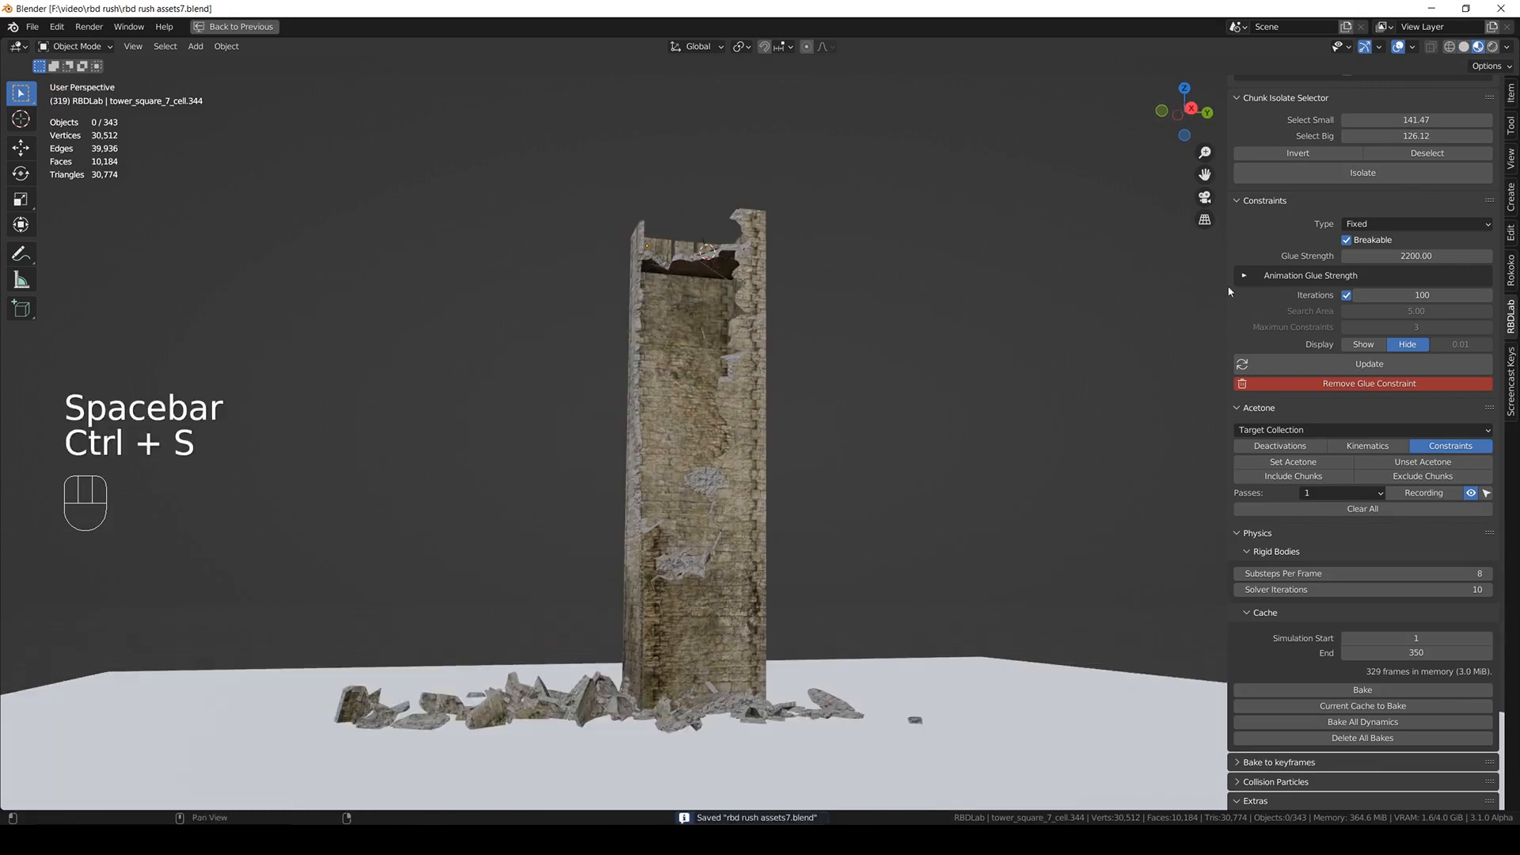
pyautogui.moveTo(943, 261); pyautogui.dragTo(996, 618, button='middle')
pyautogui.hotkey('ctrl', 's')
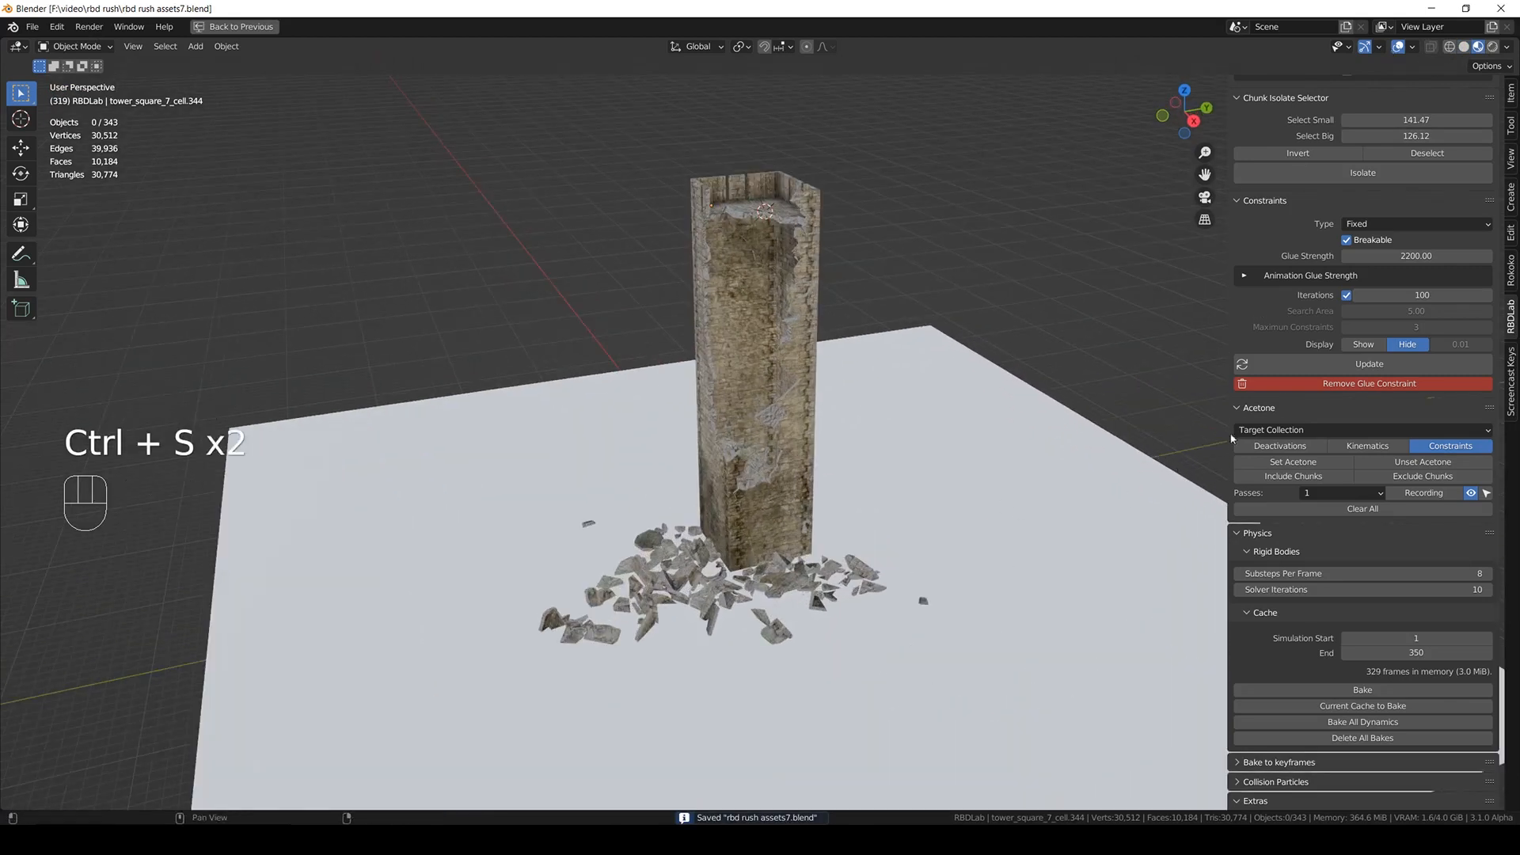
# - Bake all rigid body dynamics, reveal the keyframe baking settings and save the file
pyautogui.scroll(-2, 1265, 518)
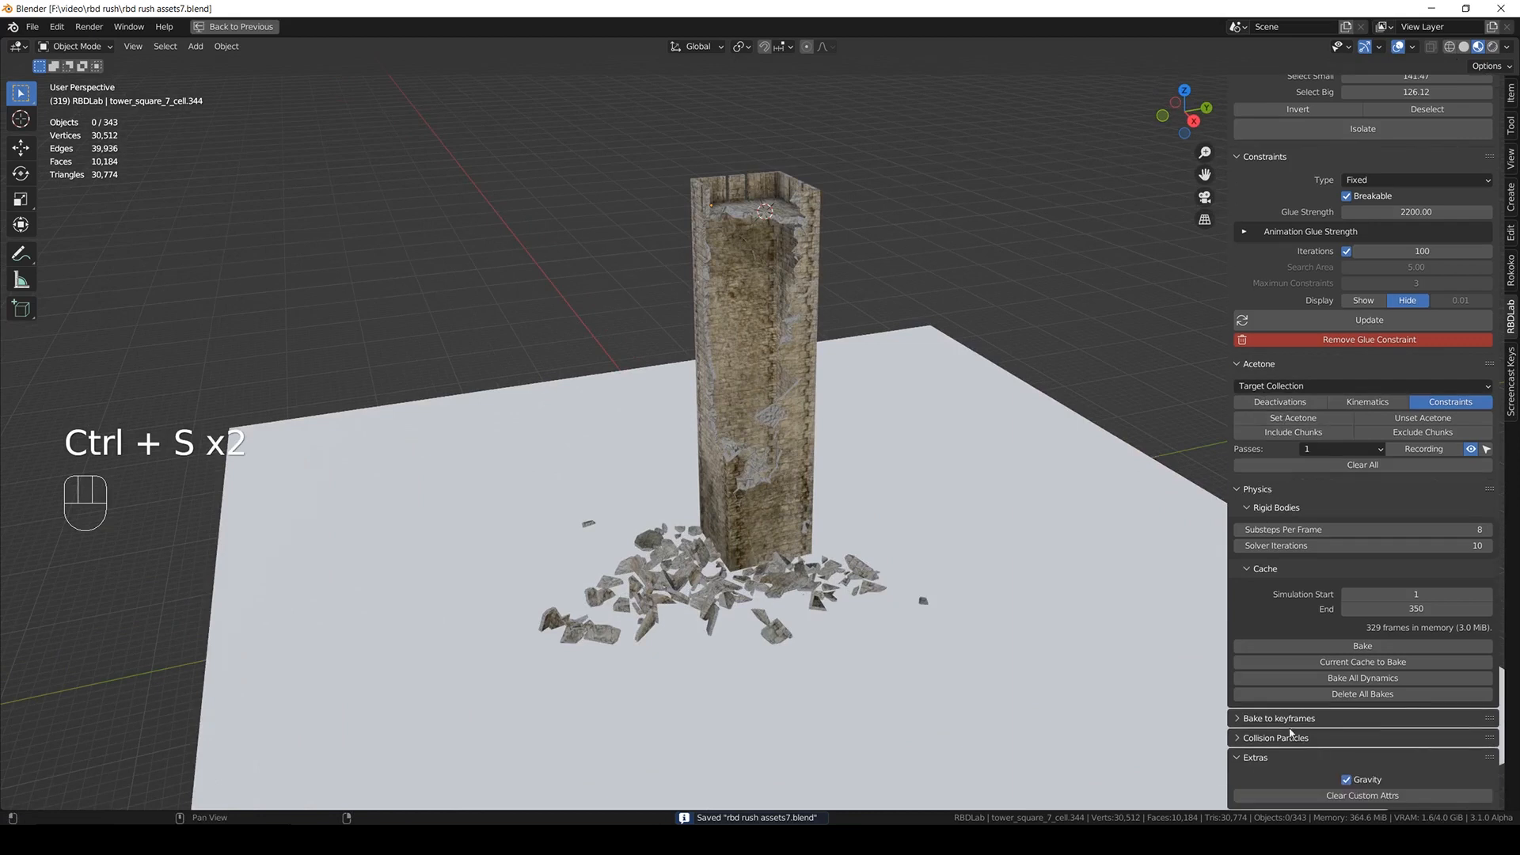
pyautogui.click(1361, 679)
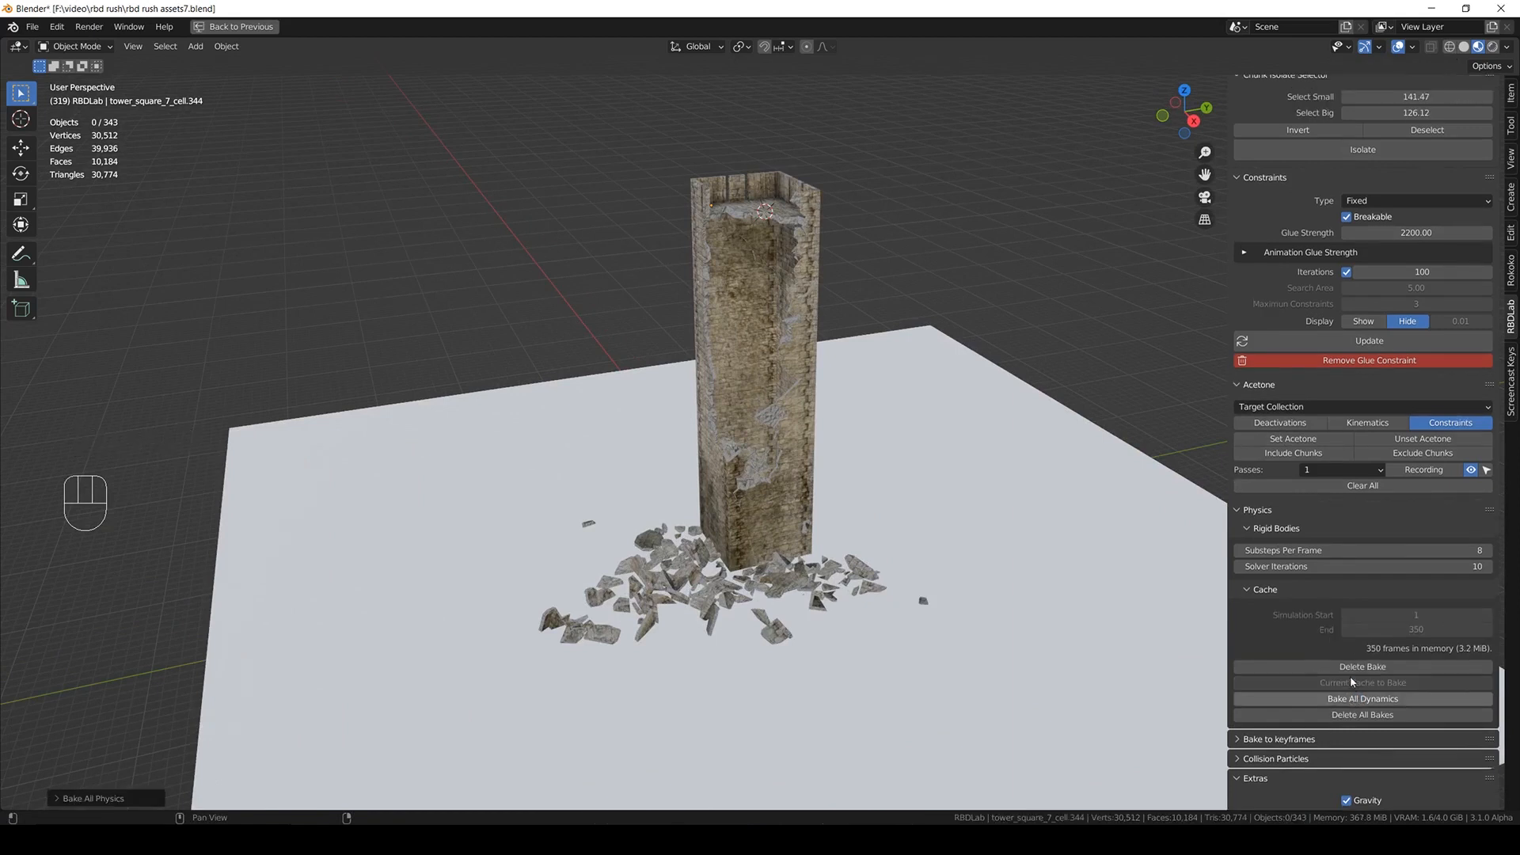
pyautogui.click(1251, 739)
pyautogui.hotkey('ctrl', 's')
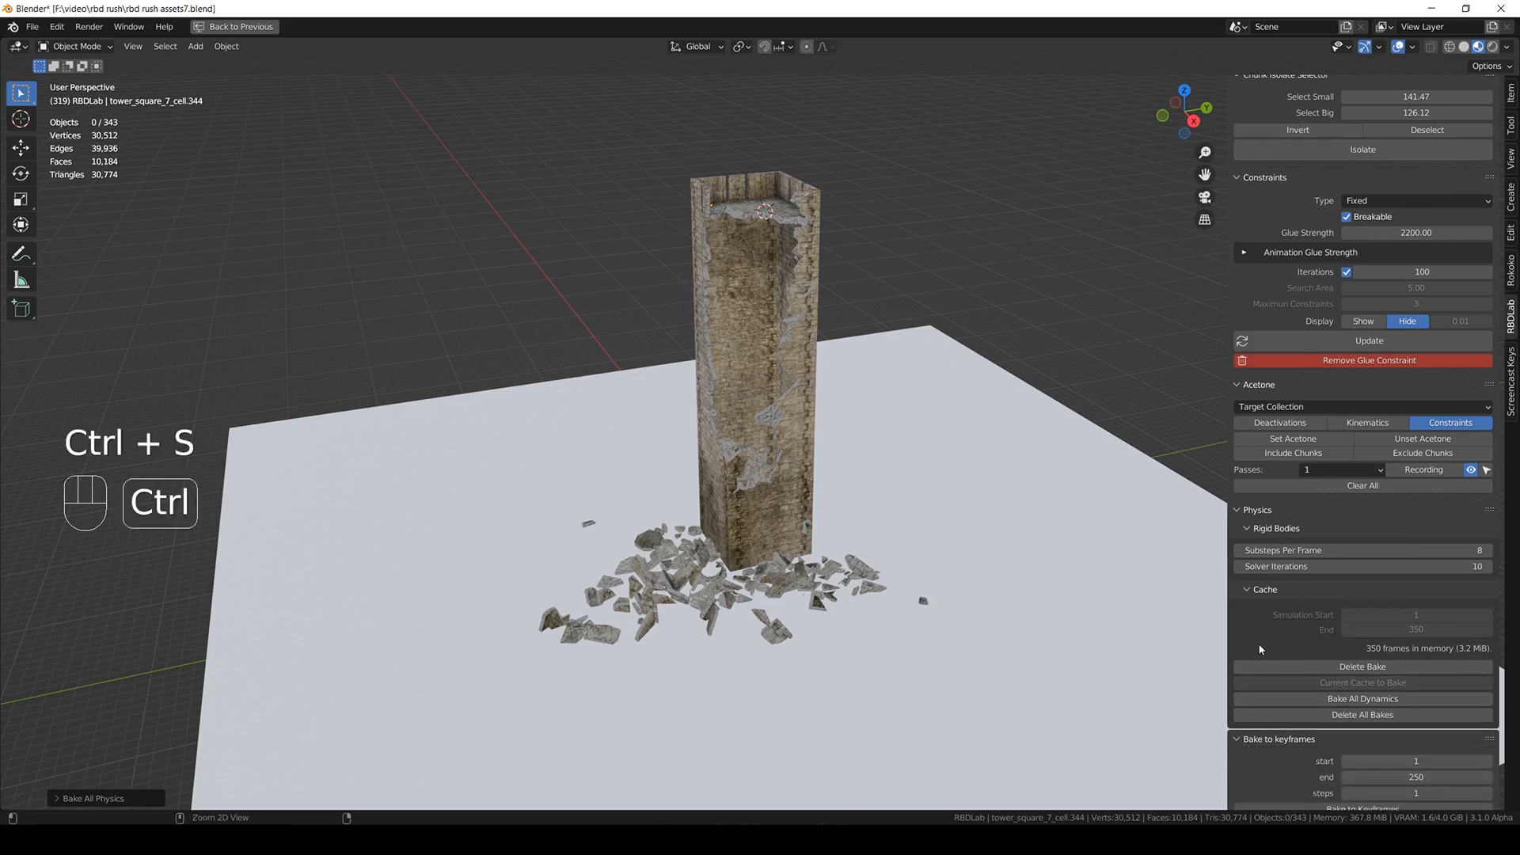
# - Return the viewport to Solid shading and bake the simulation to keyframes with end frame 350
pyautogui.scroll(-3, 1261, 649)
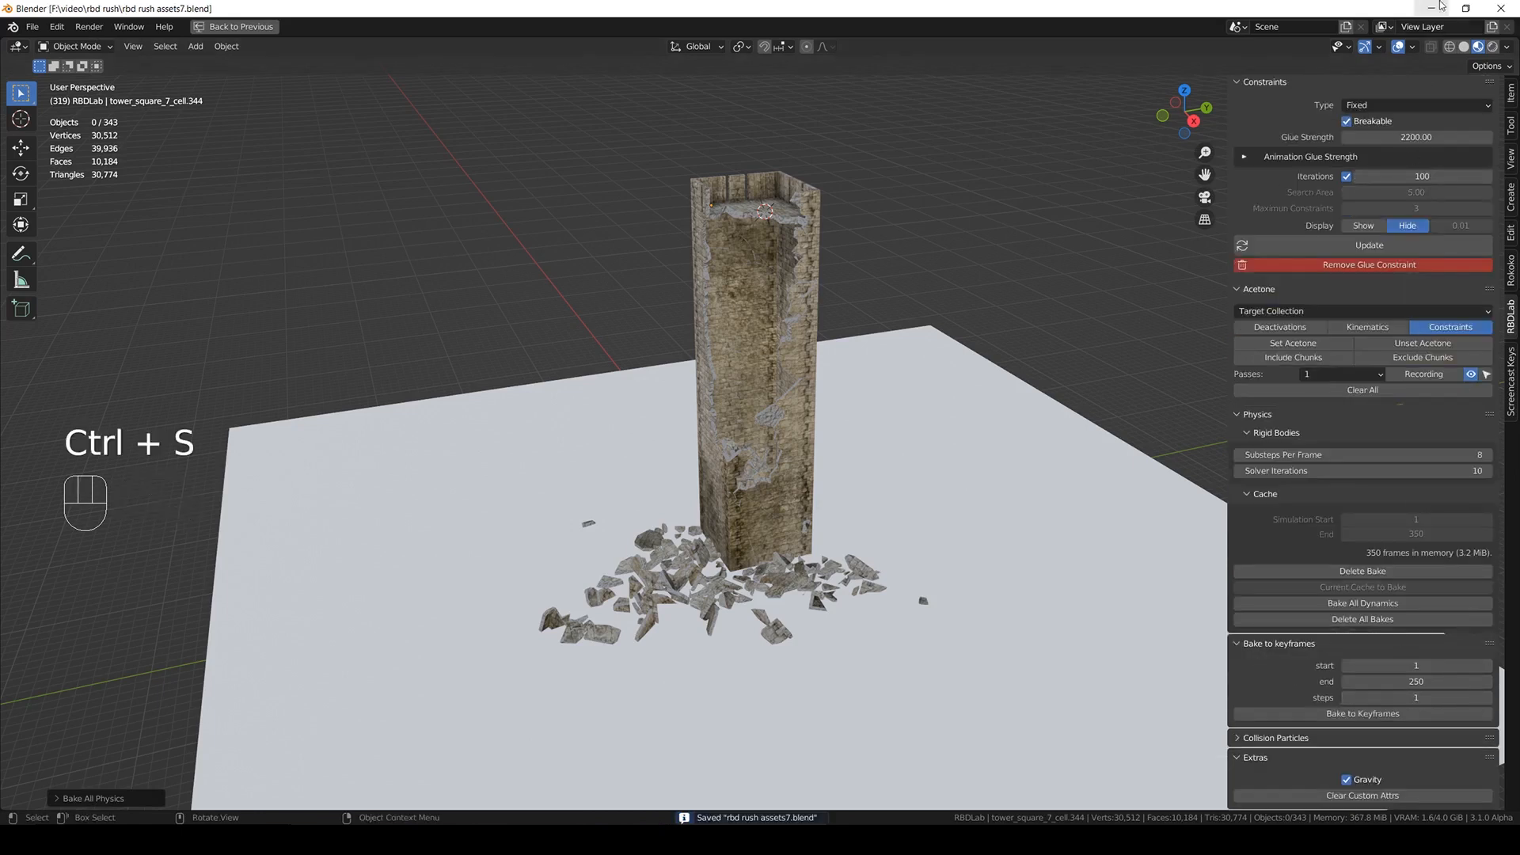
pyautogui.click(1464, 46)
pyautogui.hotkey('ctrl', 's')
pyautogui.click(1393, 681)
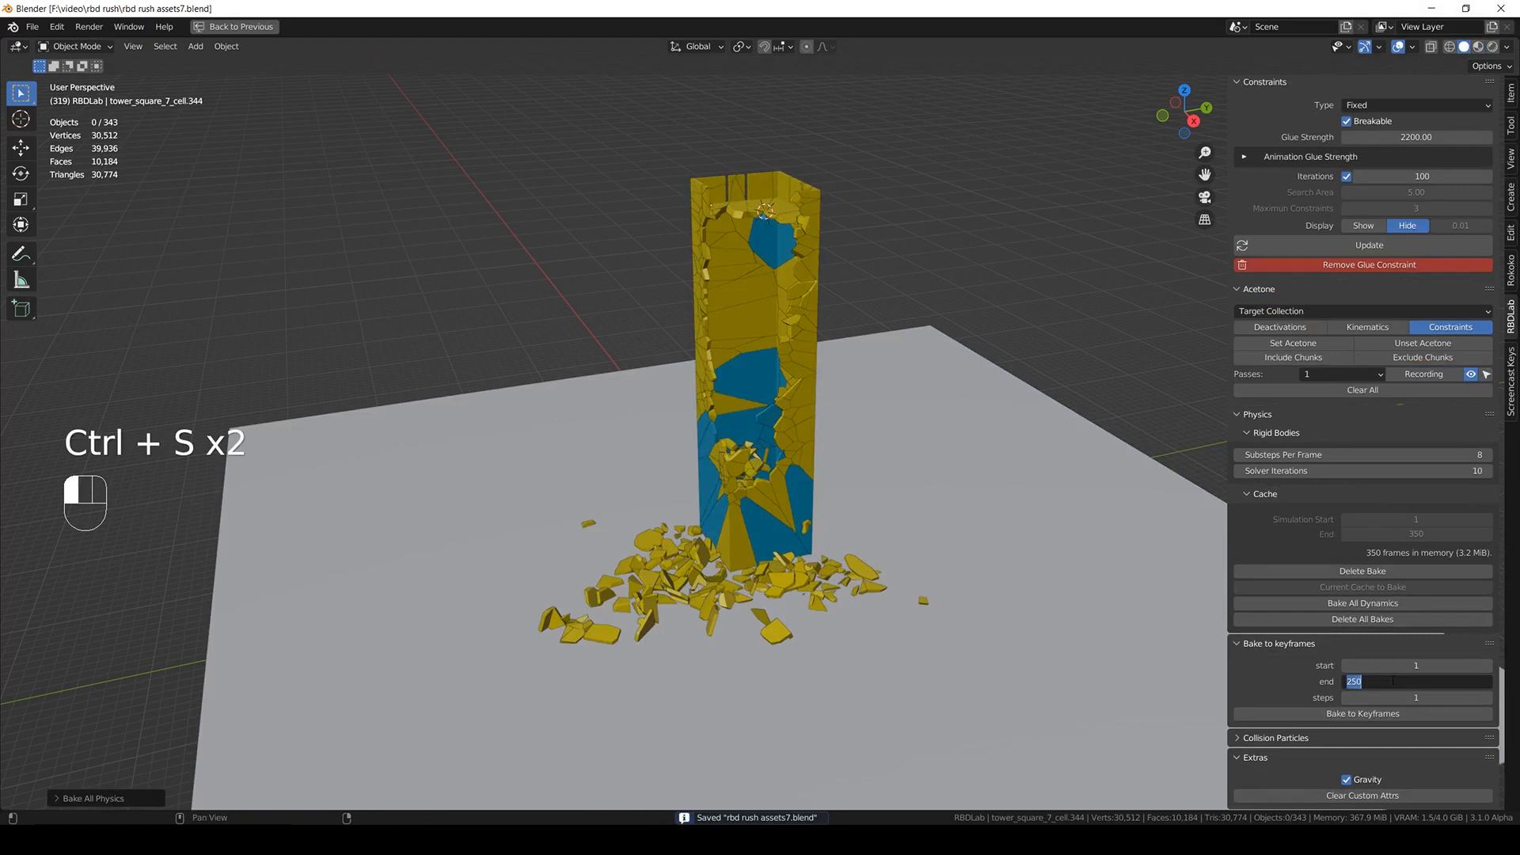
pyautogui.write('350')
pyautogui.press('Return')
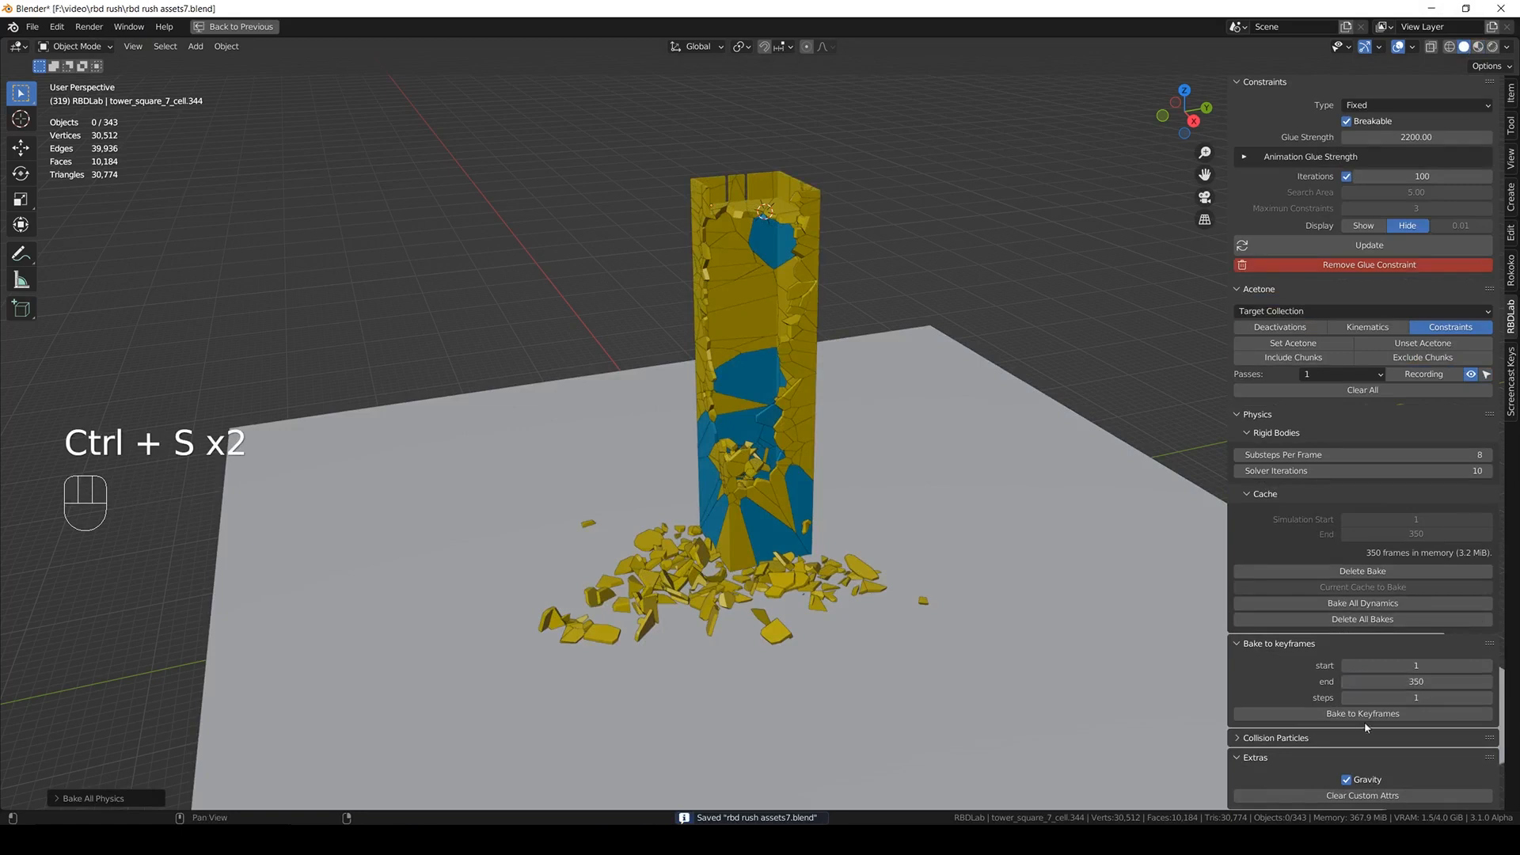
pyautogui.click(1341, 715)
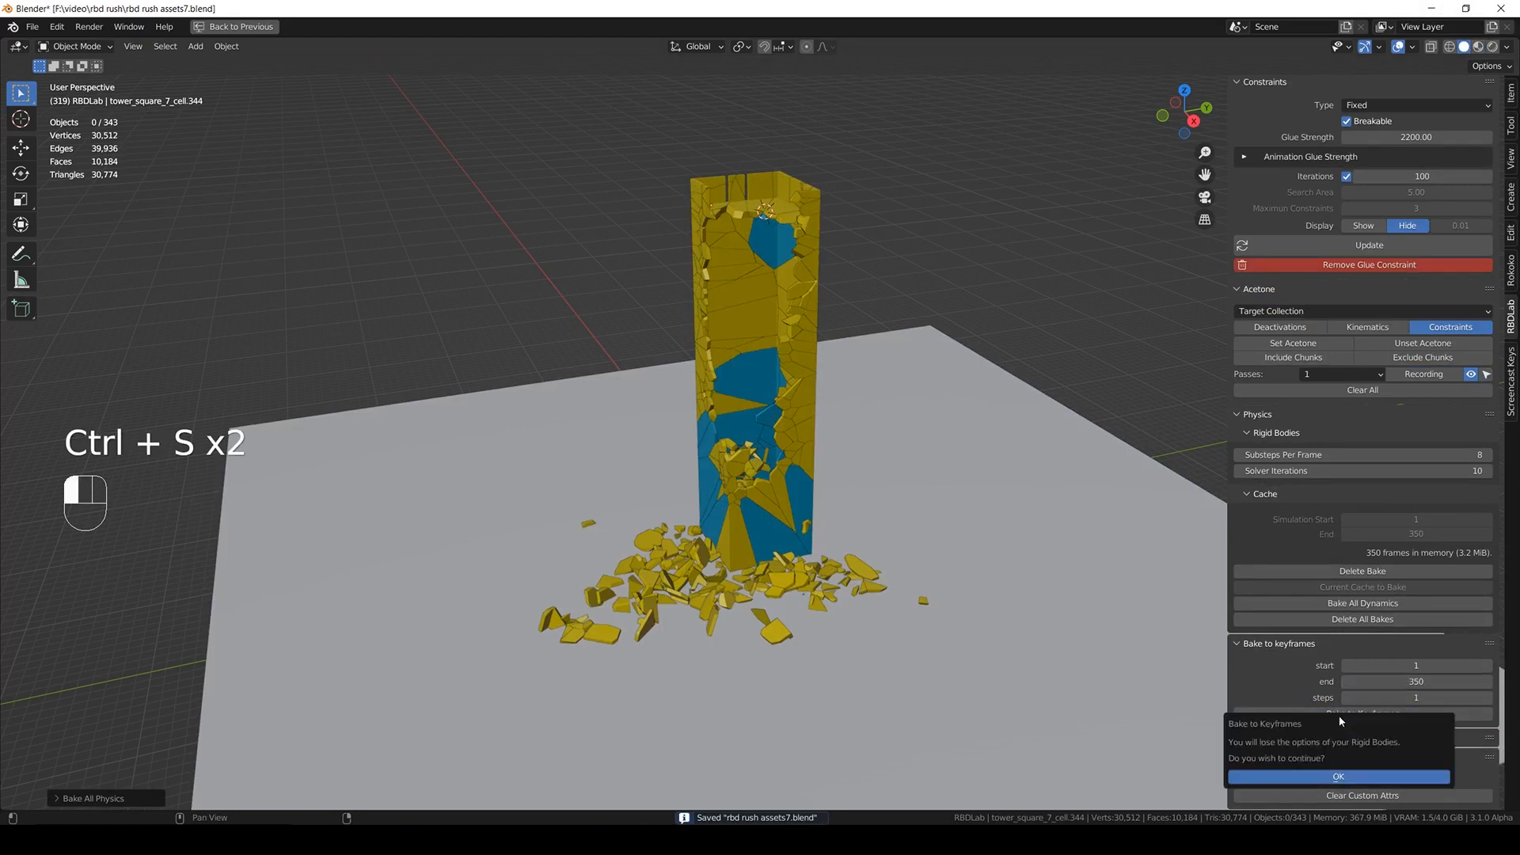
pyautogui.click(1361, 779)
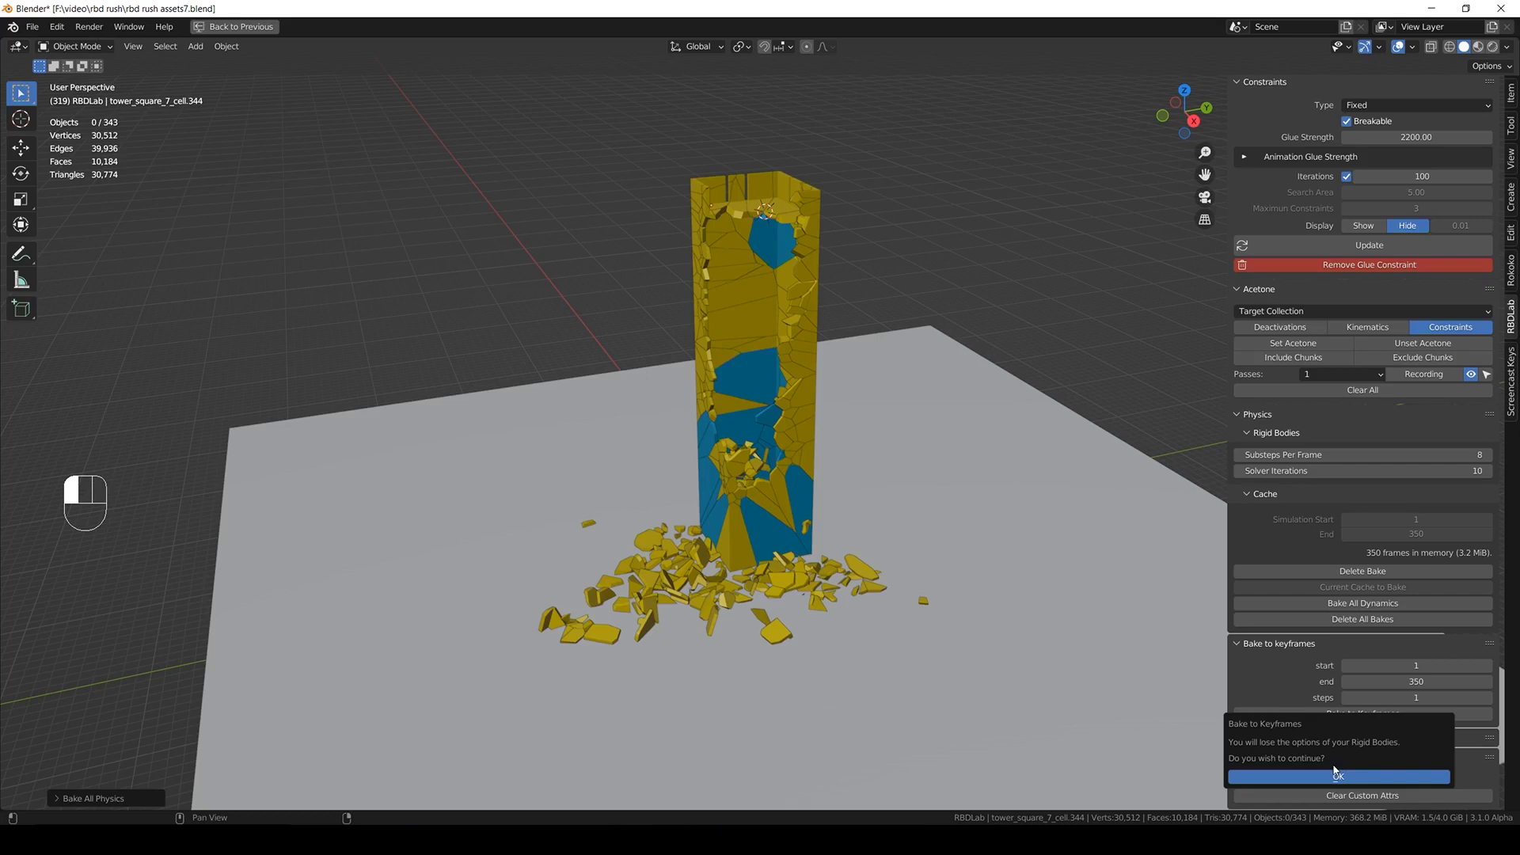
# - Save the file and review the keyframed collapse from the first frame, switching the viewport to Material Preview shading
pyautogui.moveTo(895, 391)
pyautogui.mouseDown(button='middle')
pyautogui.moveTo(876, 425)
pyautogui.moveTo(849, 392)
pyautogui.moveTo(882, 392)
pyautogui.mouseUp(button='middle')
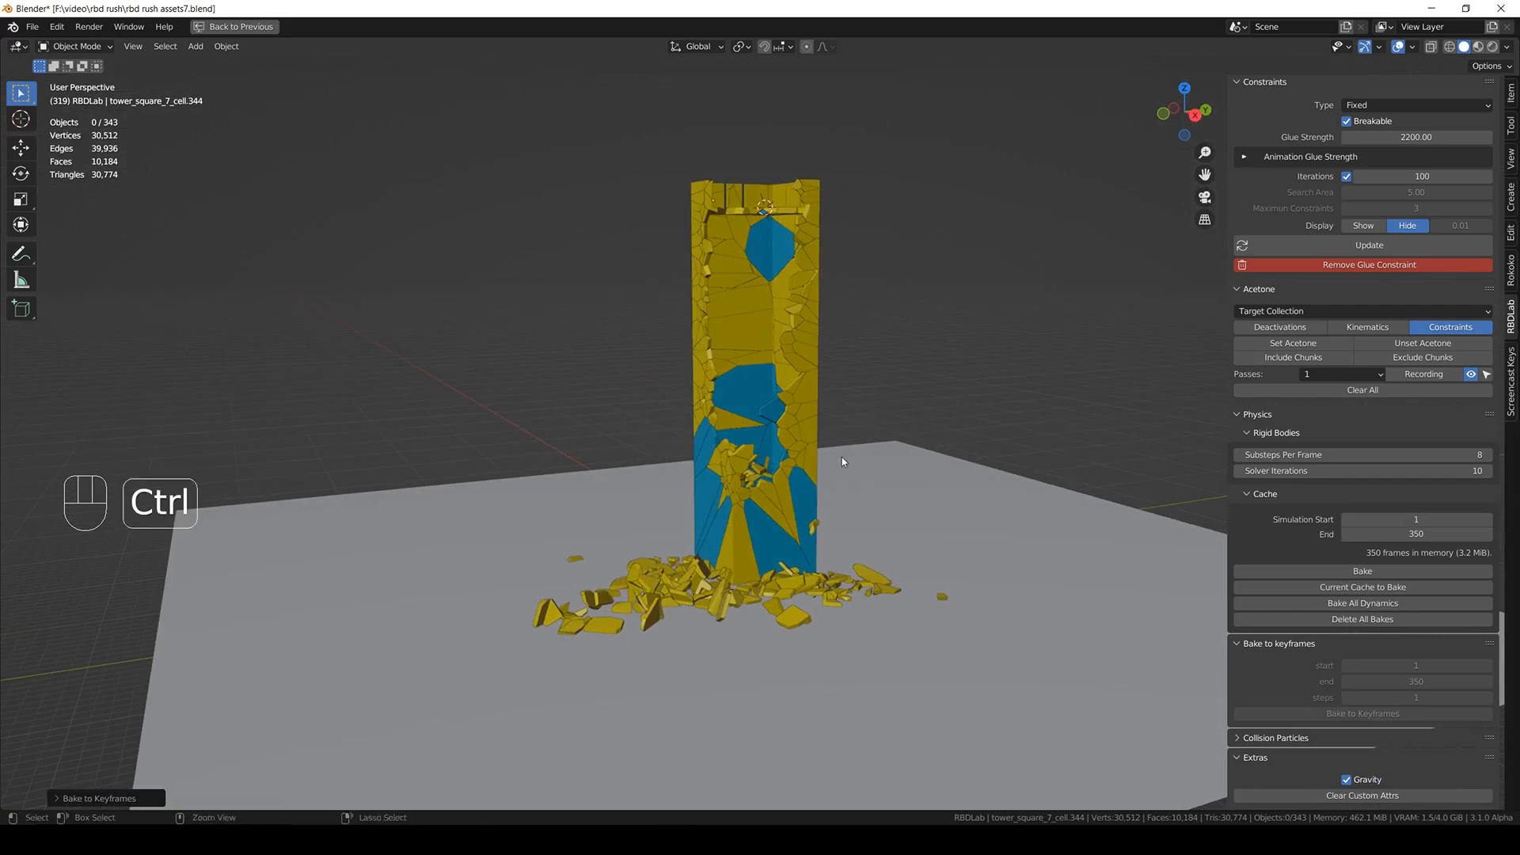
pyautogui.hotkey('ctrl', 's')
pyautogui.press('space')
pyautogui.press('space')
pyautogui.hotkey('shift', 'Left')
pyautogui.press('space')
pyautogui.press('space')
pyautogui.click(1477, 46)
pyautogui.press('space')
pyautogui.moveTo(911, 608)
pyautogui.mouseDown(button='middle')
pyautogui.moveTo(912, 573)
pyautogui.moveTo(912, 597)
pyautogui.mouseUp(button='middle')
pyautogui.scroll(2, 948, 580)
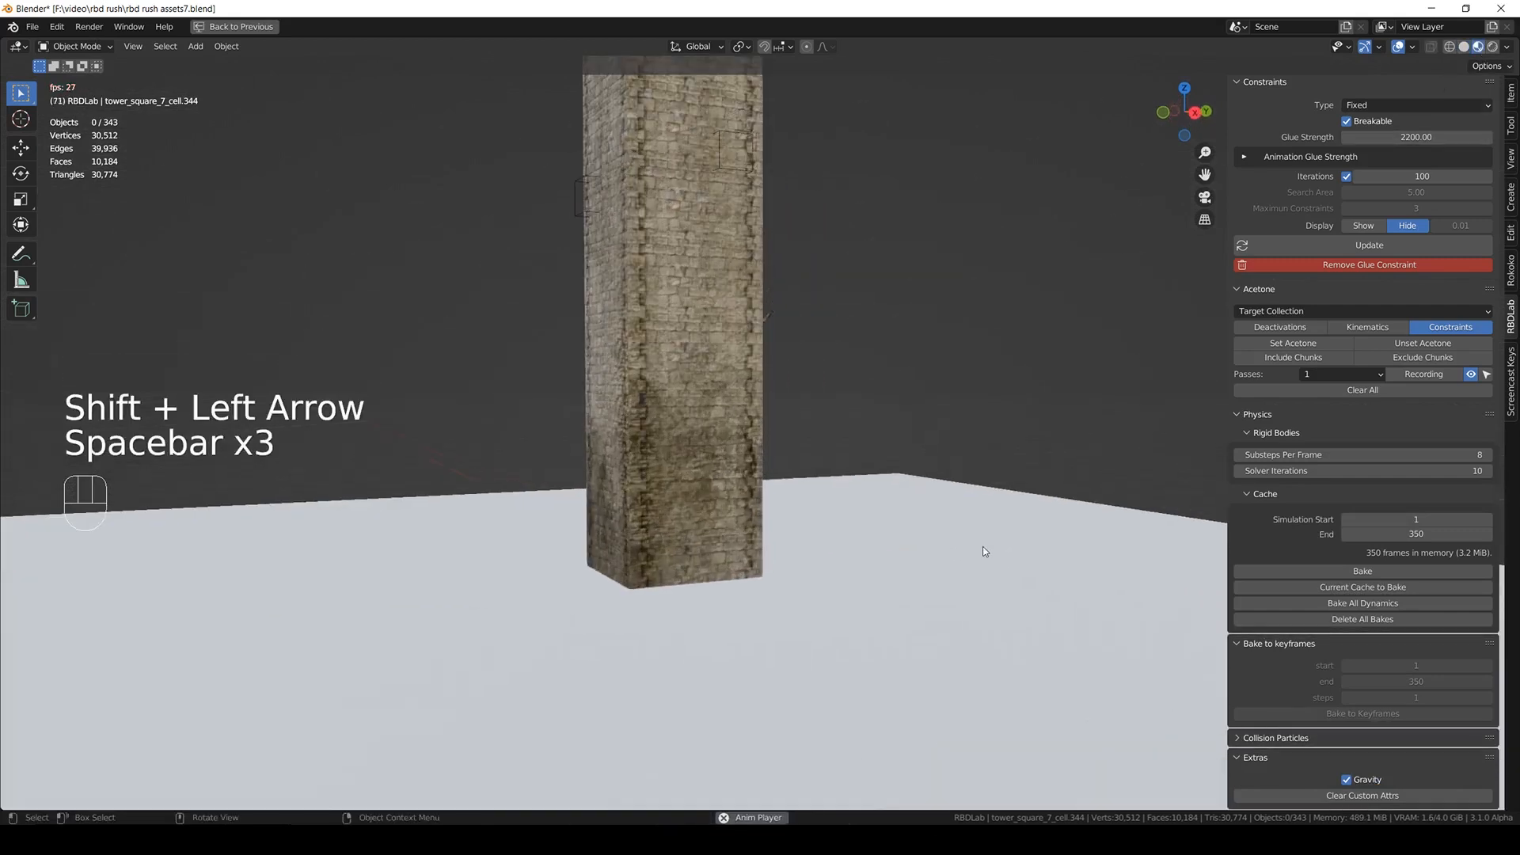
pyautogui.press('space')
# - Hide the RBDLab ground plane through its ground visualization setting and save the file
pyautogui.click(981, 546)
pyautogui.scroll(16, 1299, 458)
pyautogui.scroll(2, 1299, 464)
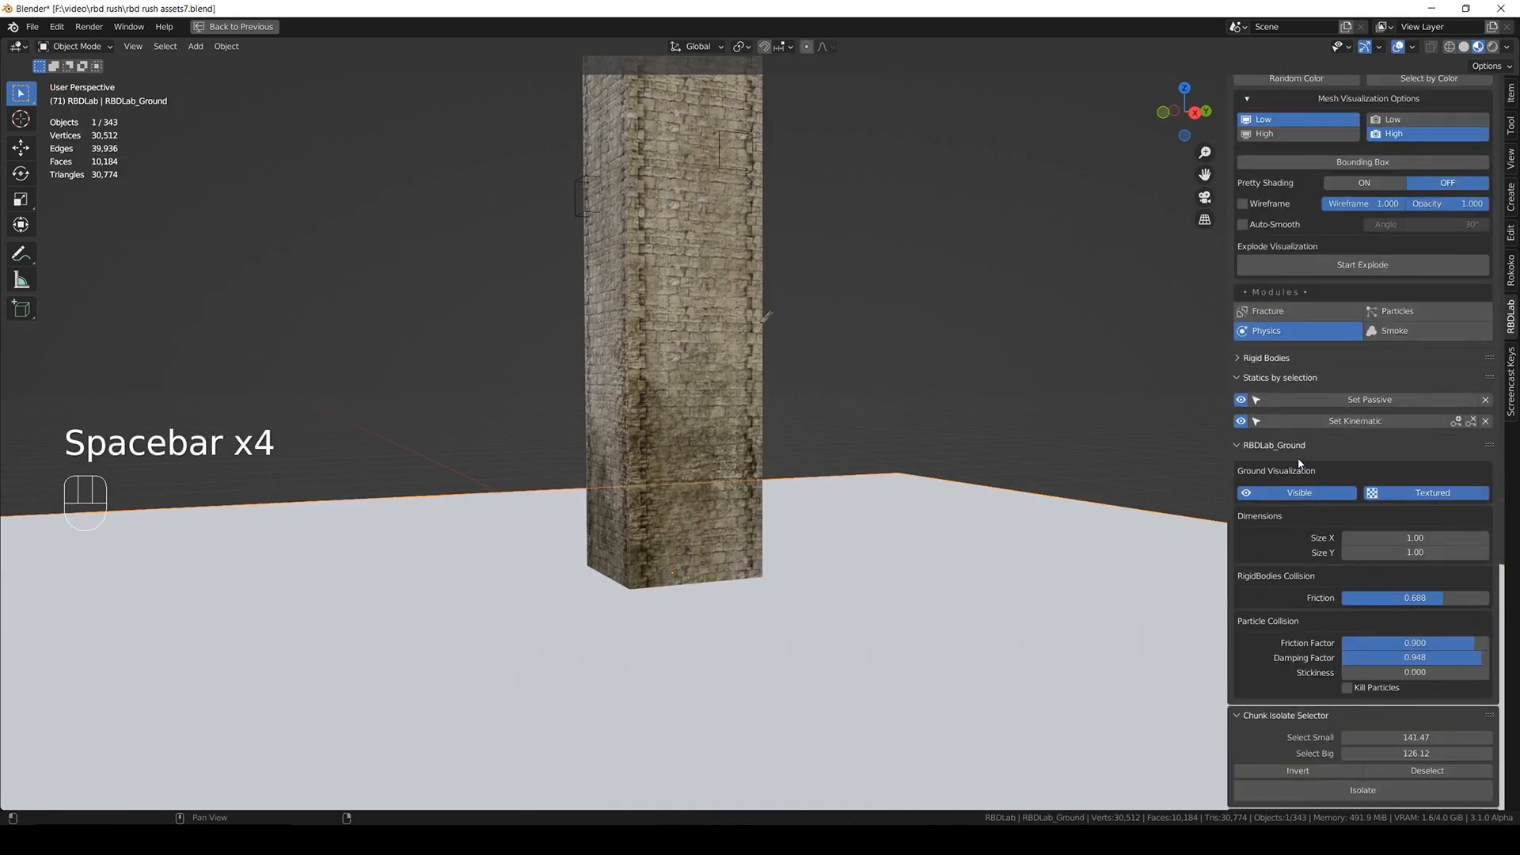
pyautogui.click(1270, 358)
pyautogui.scroll(-2, 1265, 415)
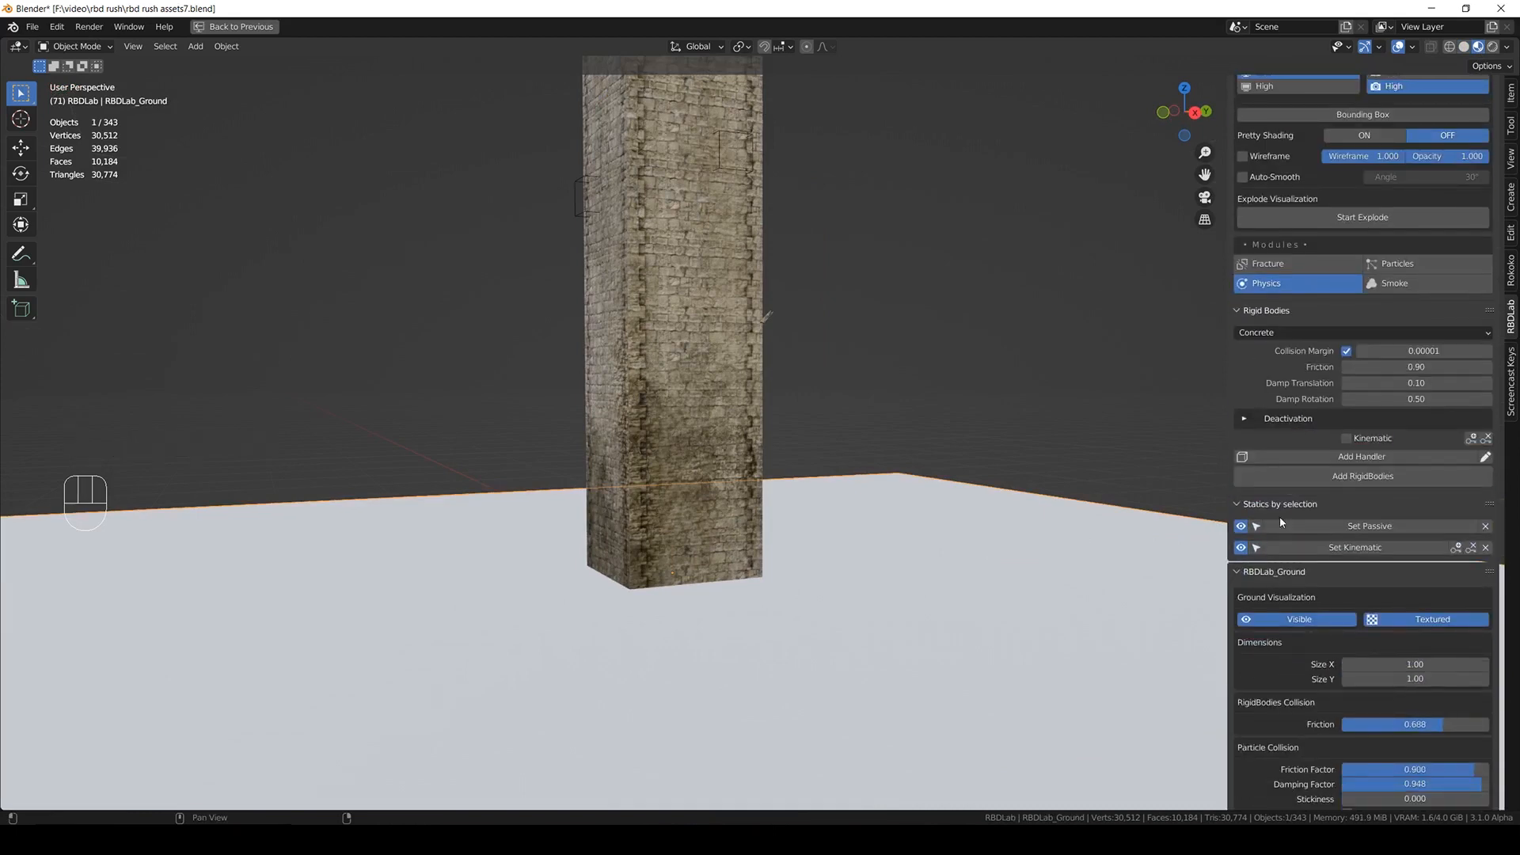
pyautogui.scroll(-3, 1302, 491)
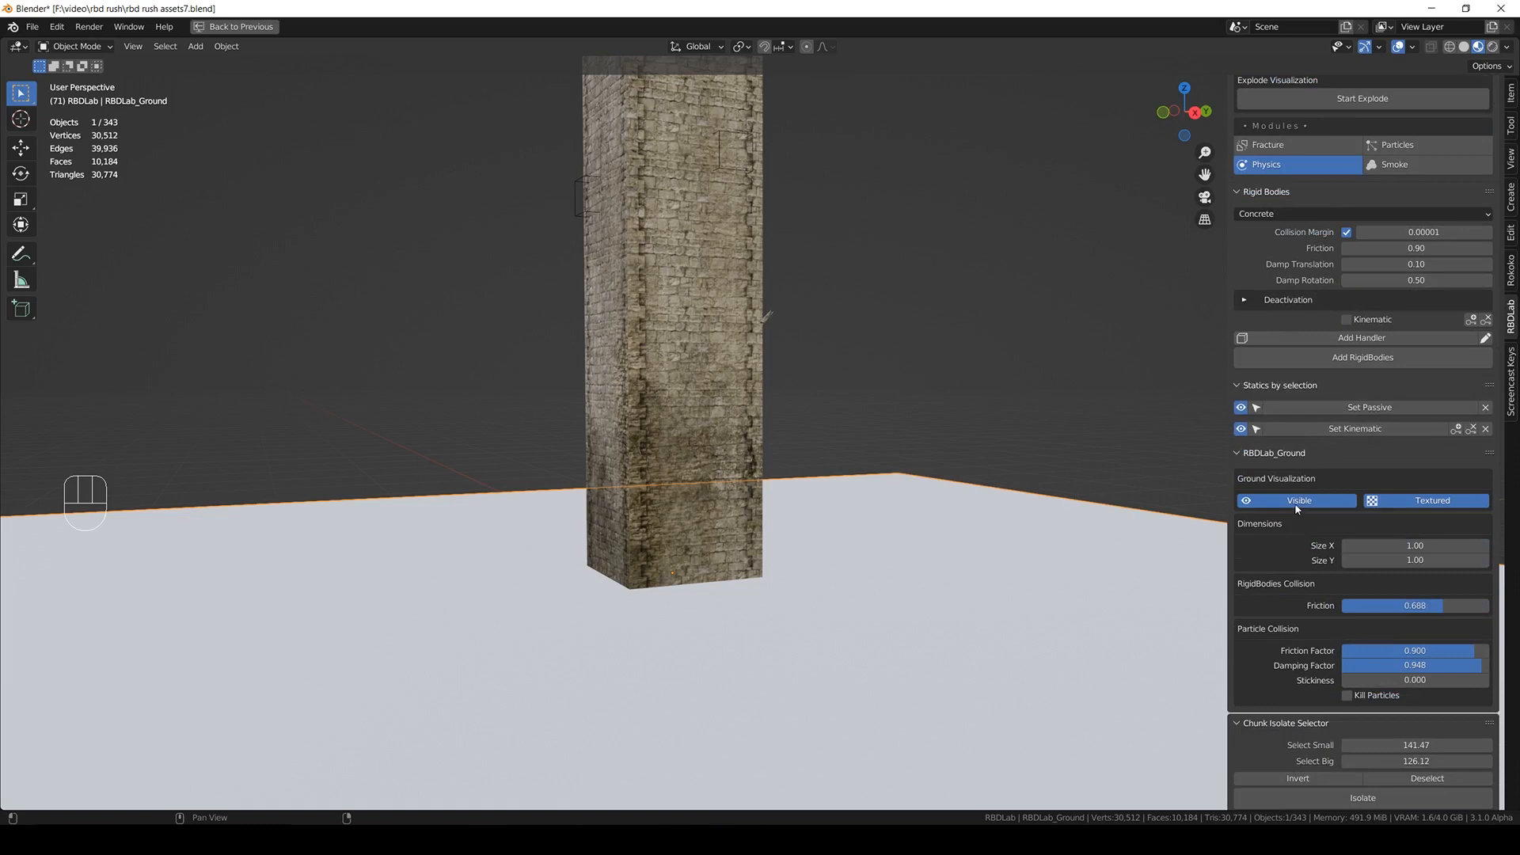
pyautogui.click(1284, 501)
pyautogui.scroll(-4, 824, 519)
pyautogui.scroll(2, 861, 424)
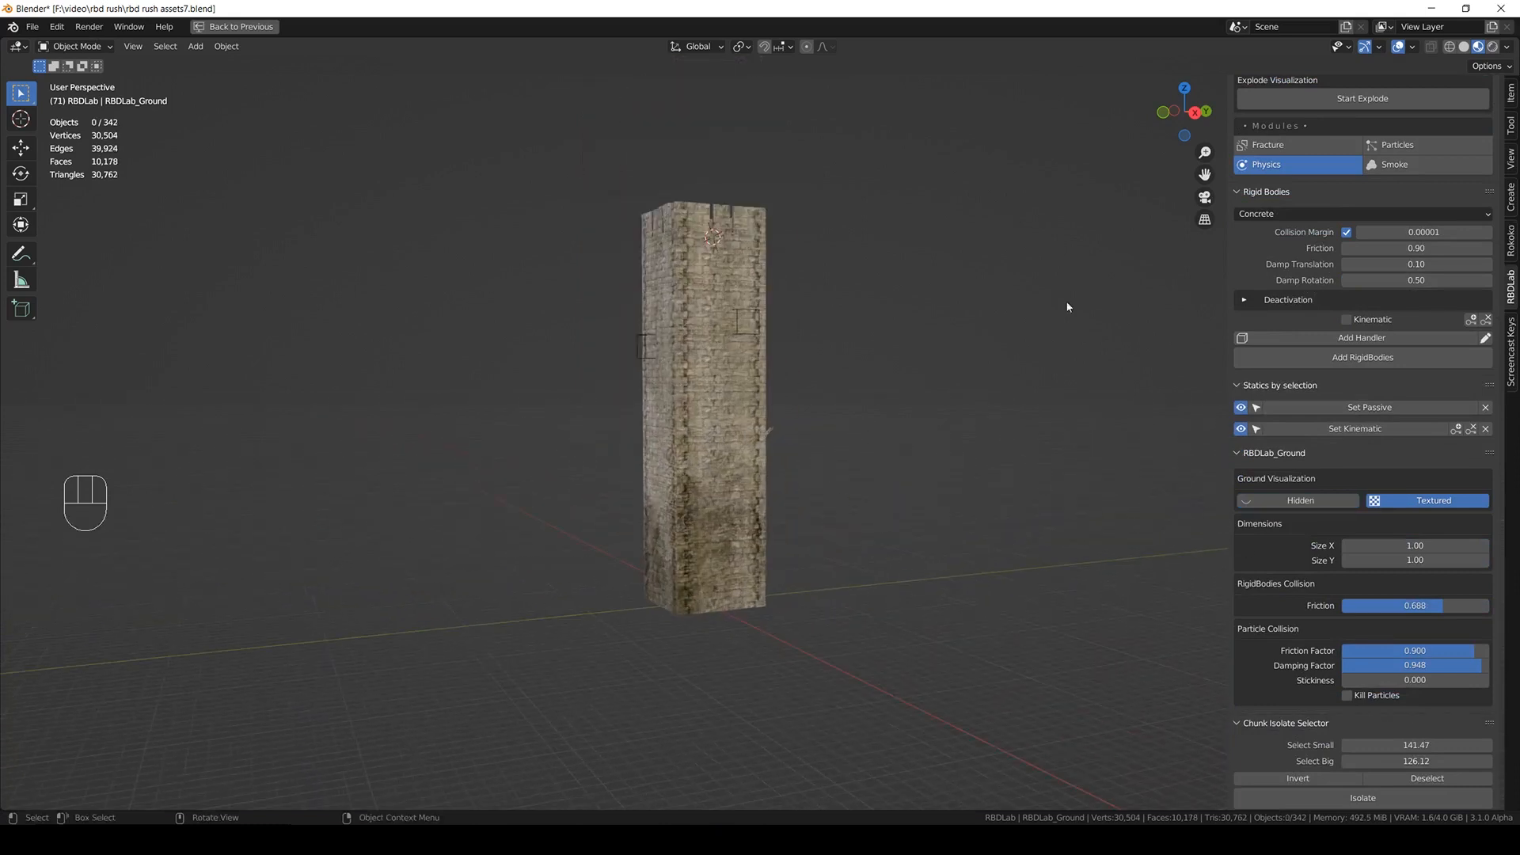
pyautogui.hotkey('ctrl', 's')
# - Turn off the viewport overlays and play the collapse while viewing the tower from several angles
pyautogui.moveTo(747, 415); pyautogui.dragTo(765, 412, button='middle')
pyautogui.scroll(1, 866, 341)
pyautogui.click(1399, 45)
pyautogui.press('space')
pyautogui.moveTo(615, 526)
pyautogui.mouseDown(button='middle')
pyautogui.moveTo(634, 502)
pyautogui.moveTo(615, 500)
pyautogui.mouseUp(button='middle')
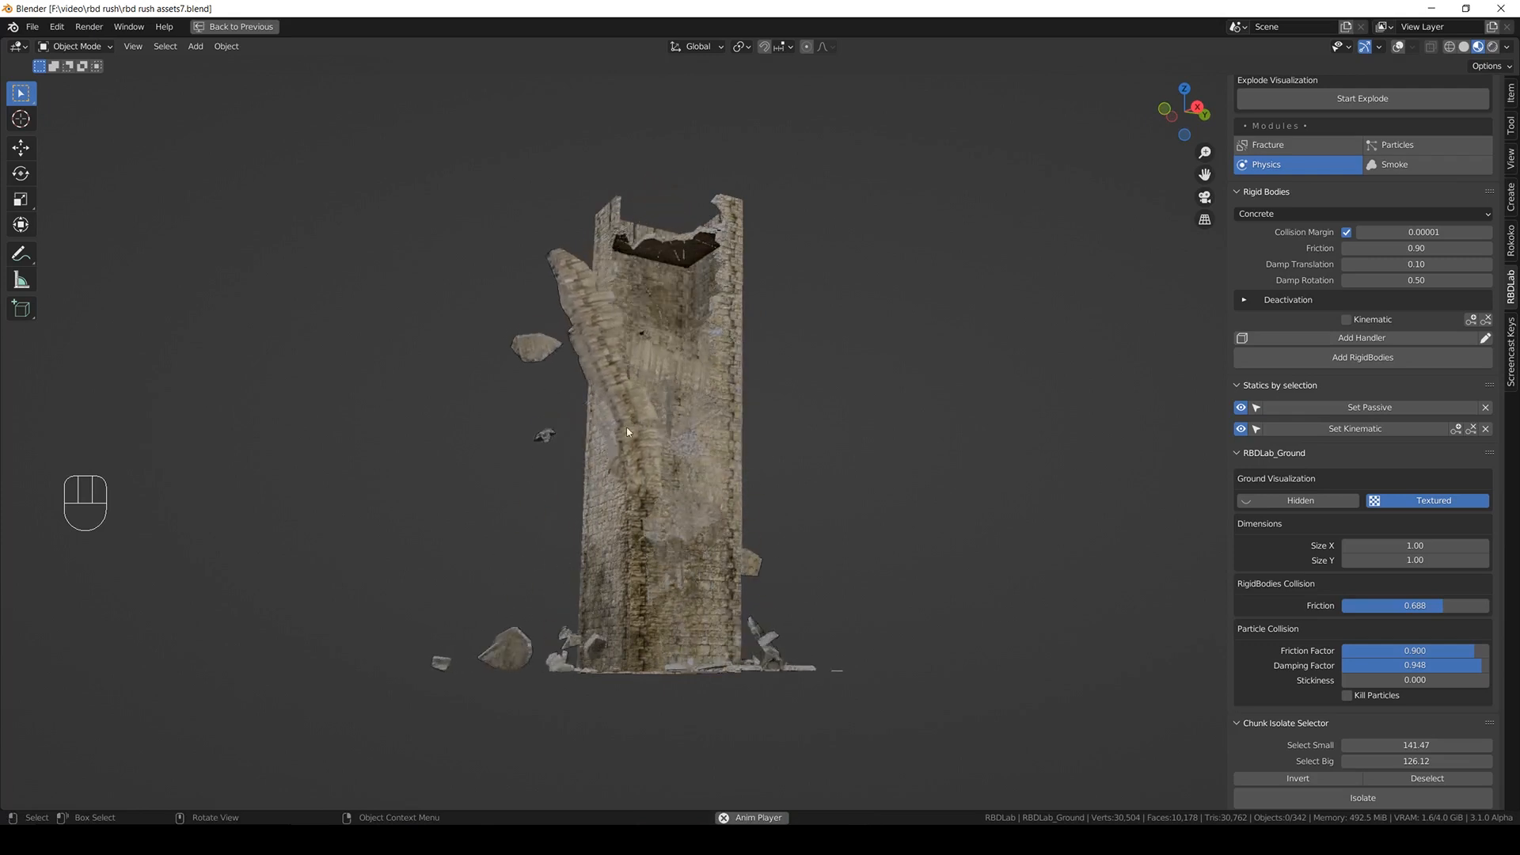
pyautogui.moveTo(591, 297); pyautogui.dragTo(676, 518, button='middle')
pyautogui.press('space')
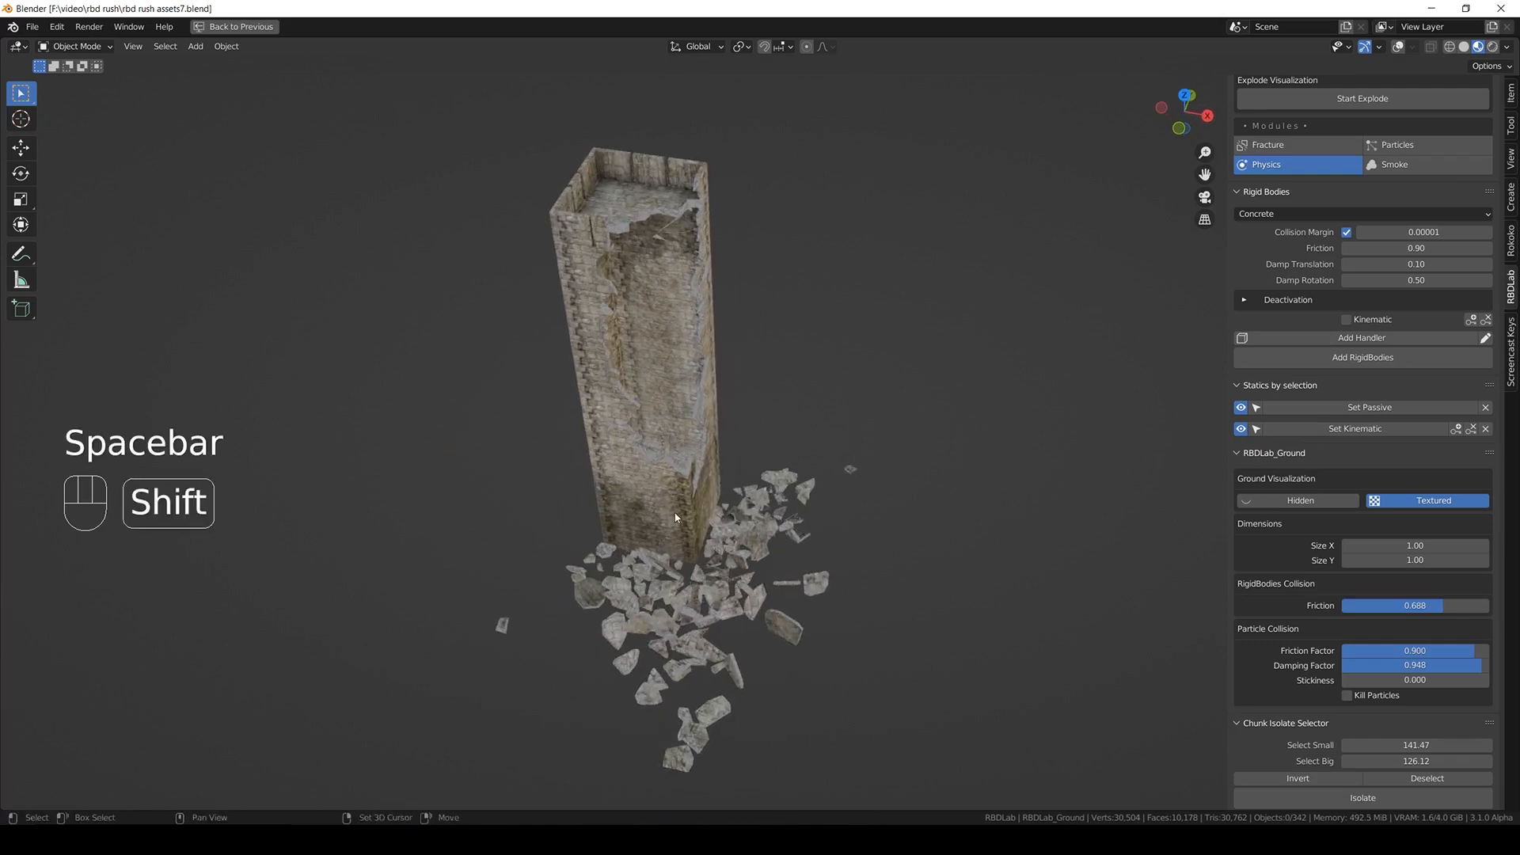
# - Replay the collapse from the first frame, restore the normal window layout and scrub through the timeline
pyautogui.hotkey('shift', 'Left')
pyautogui.press('space')
pyautogui.hotkey('ctrl', 'space')
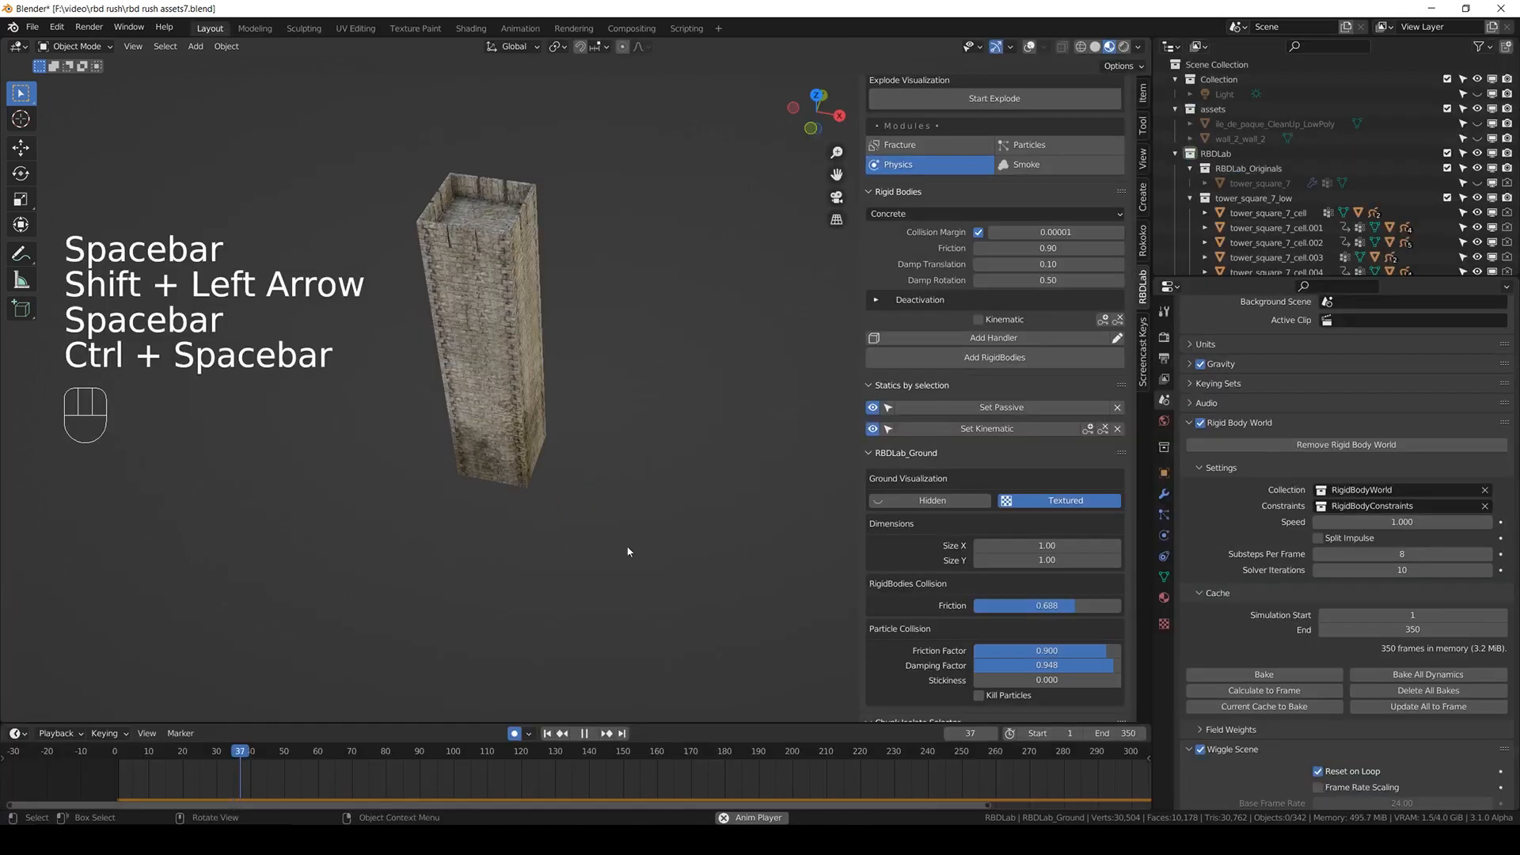
pyautogui.press('space')
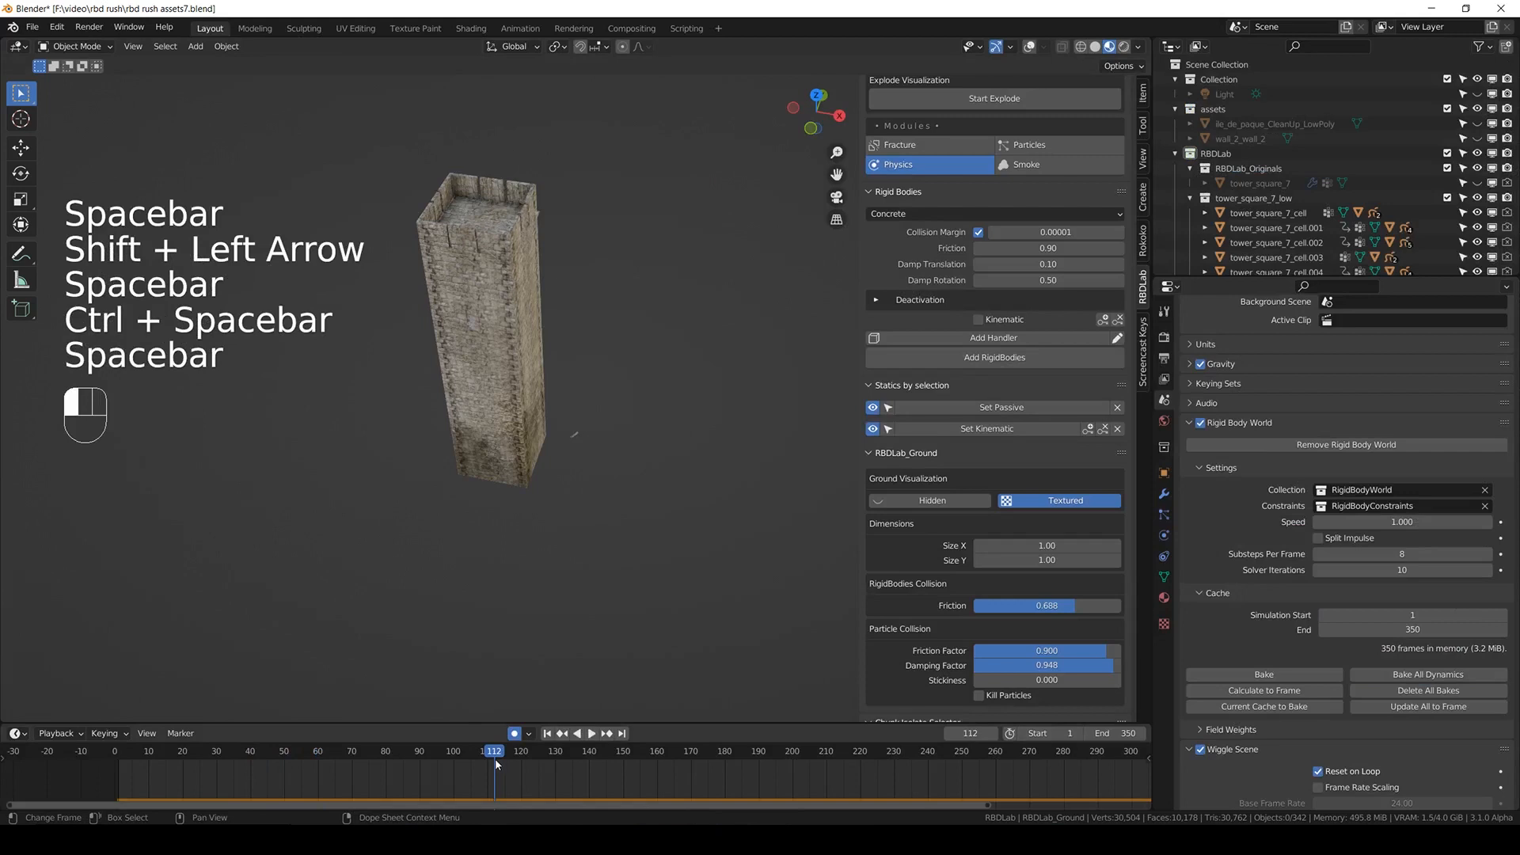
pyautogui.moveTo(478, 756); pyautogui.dragTo(429, 756)
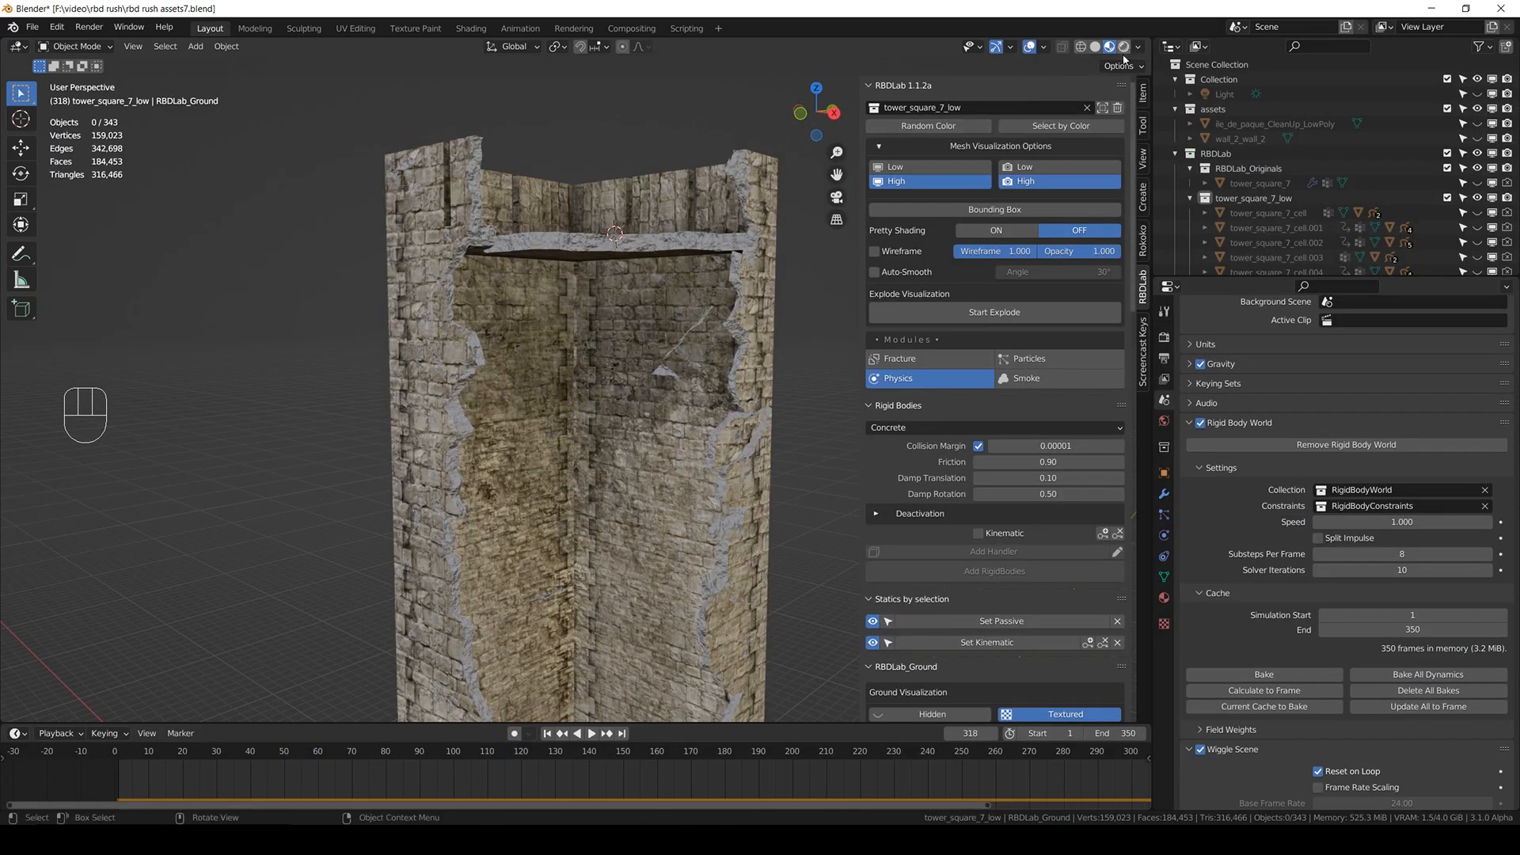
# - Switch the viewport to Rendered shading and compare the tower's Low and High viewport meshes, ending on High
pyautogui.click(1123, 47)
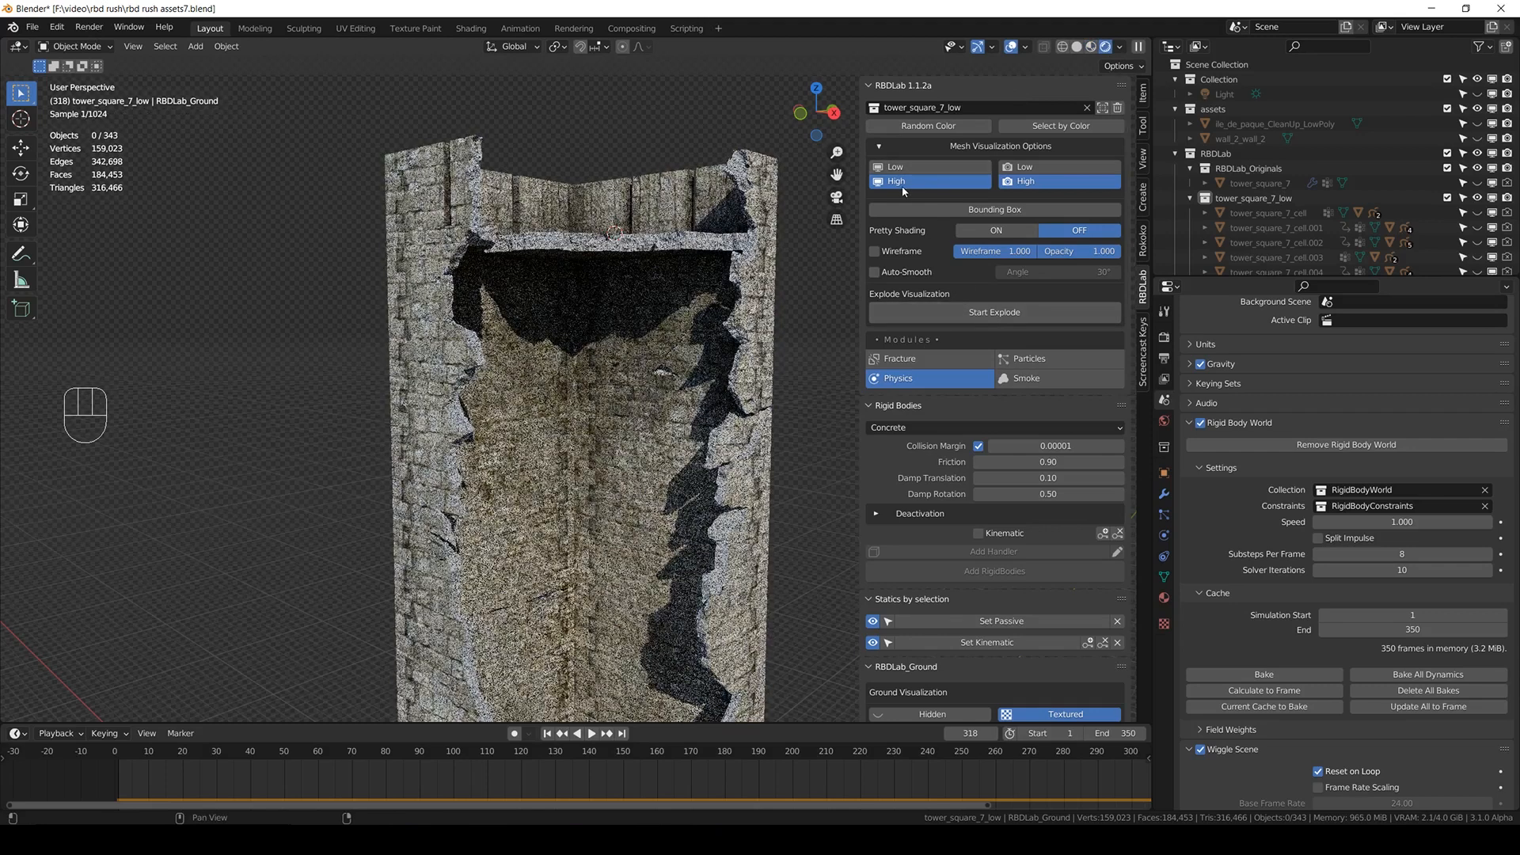
pyautogui.click(902, 171)
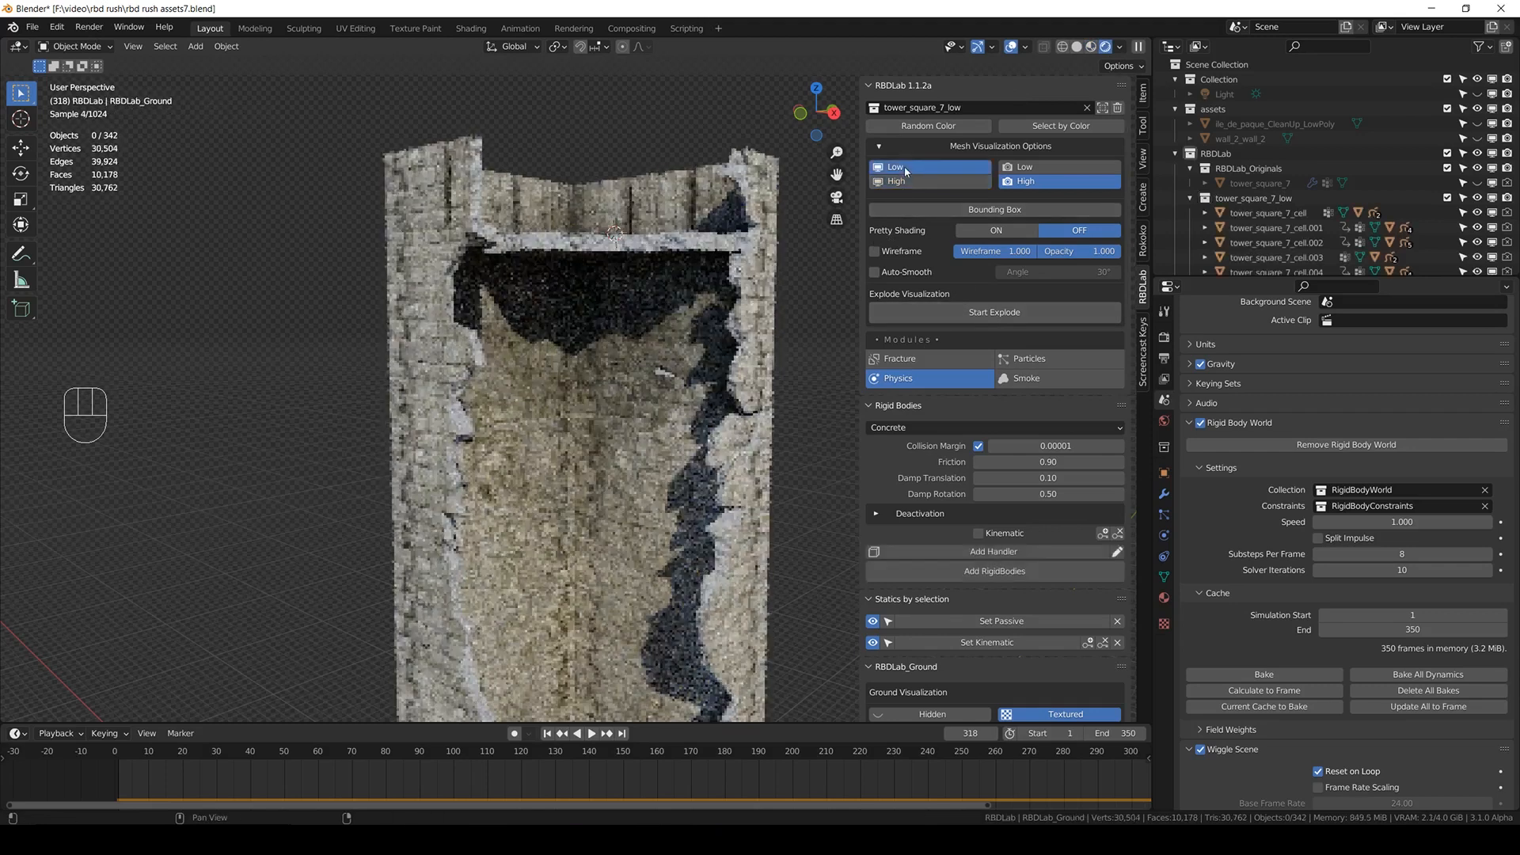
pyautogui.click(909, 180)
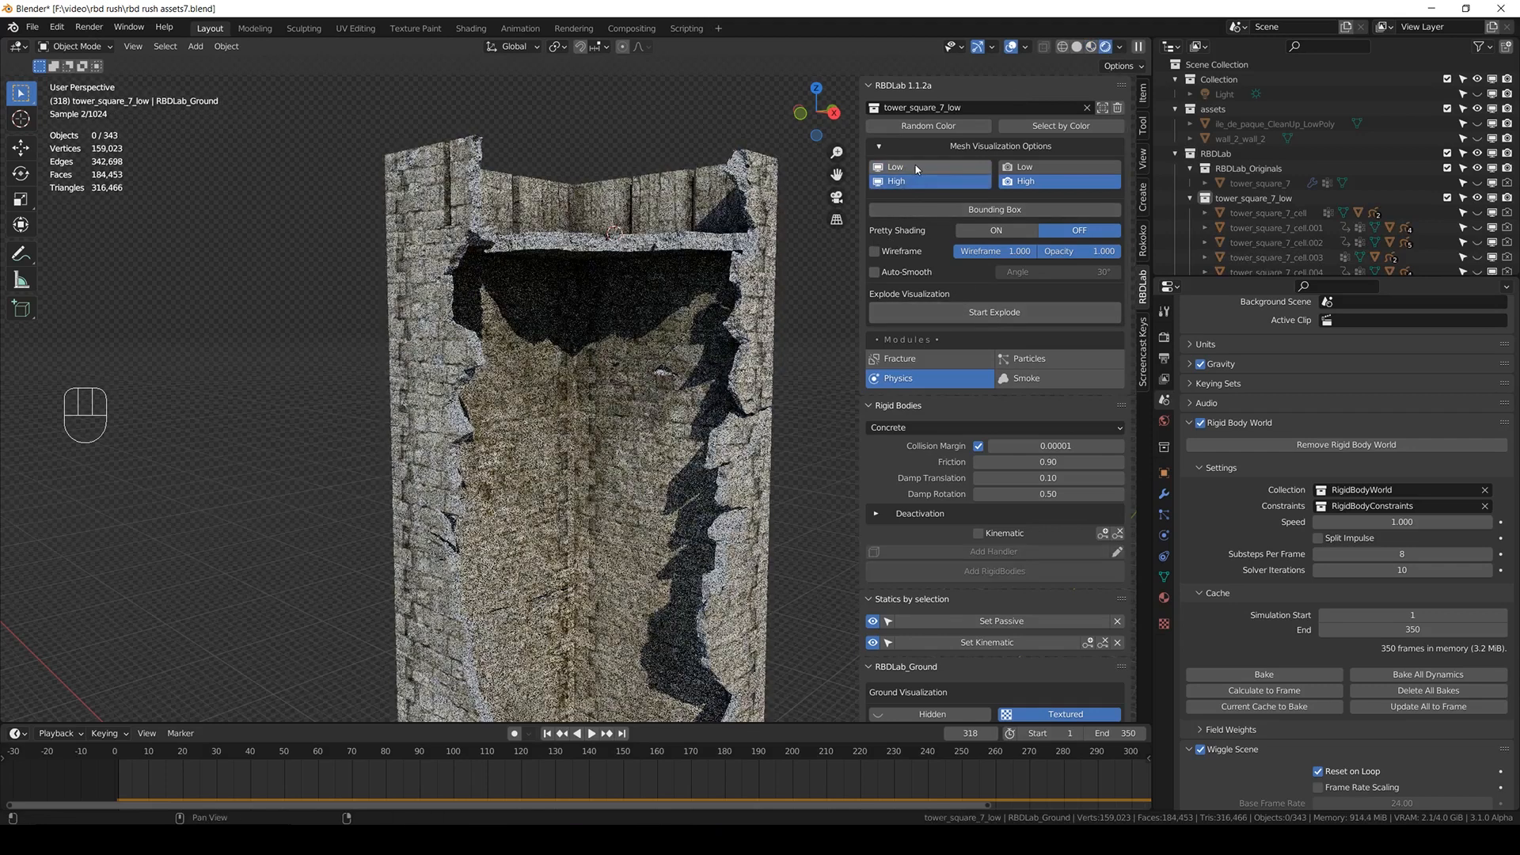
# - View the tower and rubble from the side, ending on the High mesh, and return the viewport to Solid shading
pyautogui.click(918, 168)
pyautogui.moveTo(750, 457); pyautogui.dragTo(815, 463, button='middle')
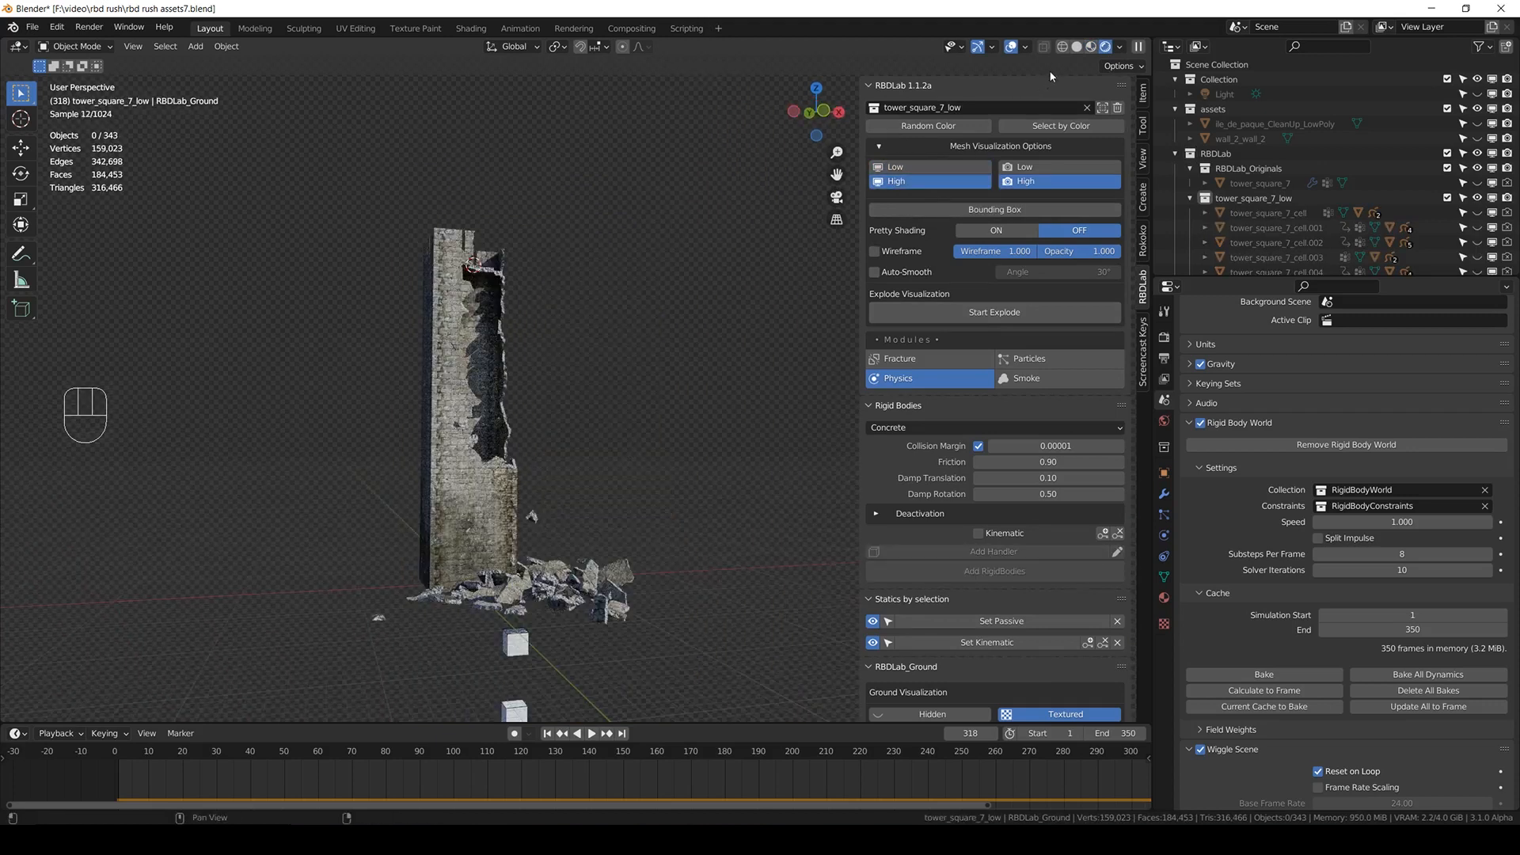
pyautogui.click(1078, 46)
# - Hide the two cubes in front of the tower by disabling them in viewports in the Acetones collection, and save the file
pyautogui.click(509, 645)
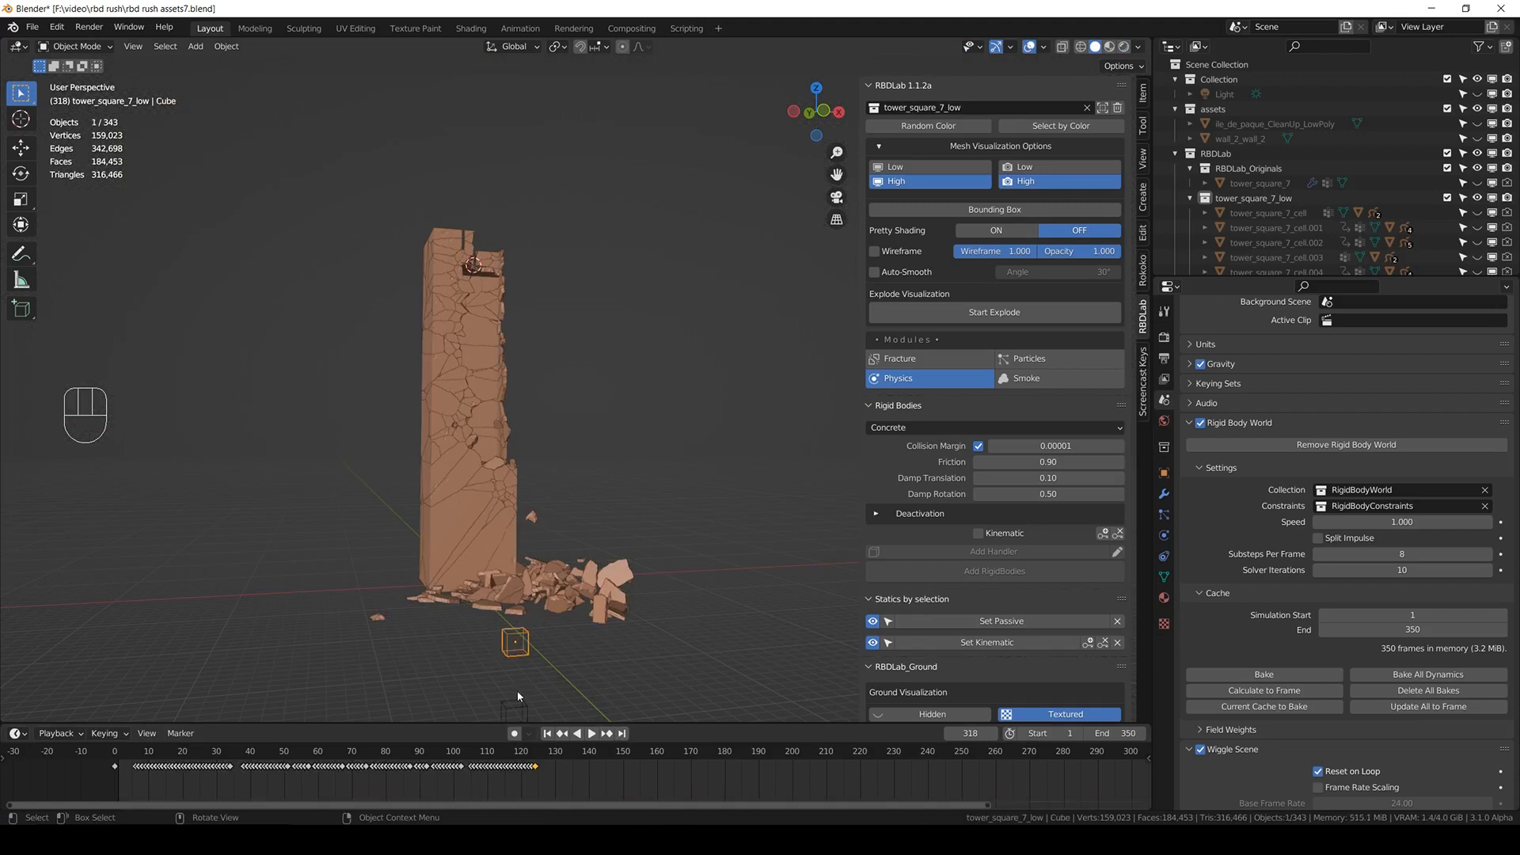
pyautogui.keyDown('shift'); pyautogui.click(516, 705); pyautogui.keyUp('shift')
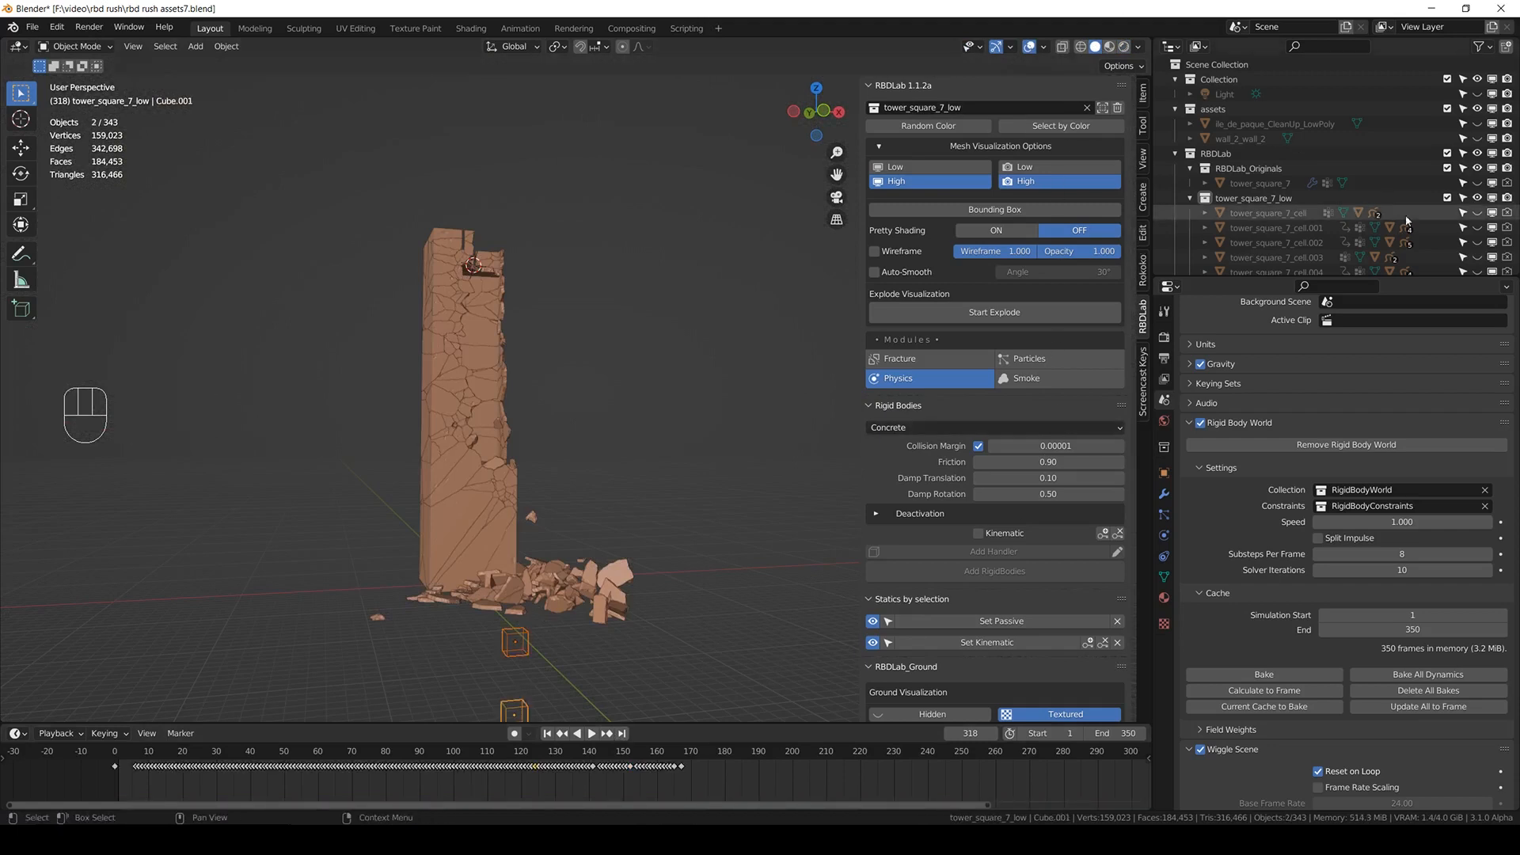
pyautogui.press('KP_Decimal')
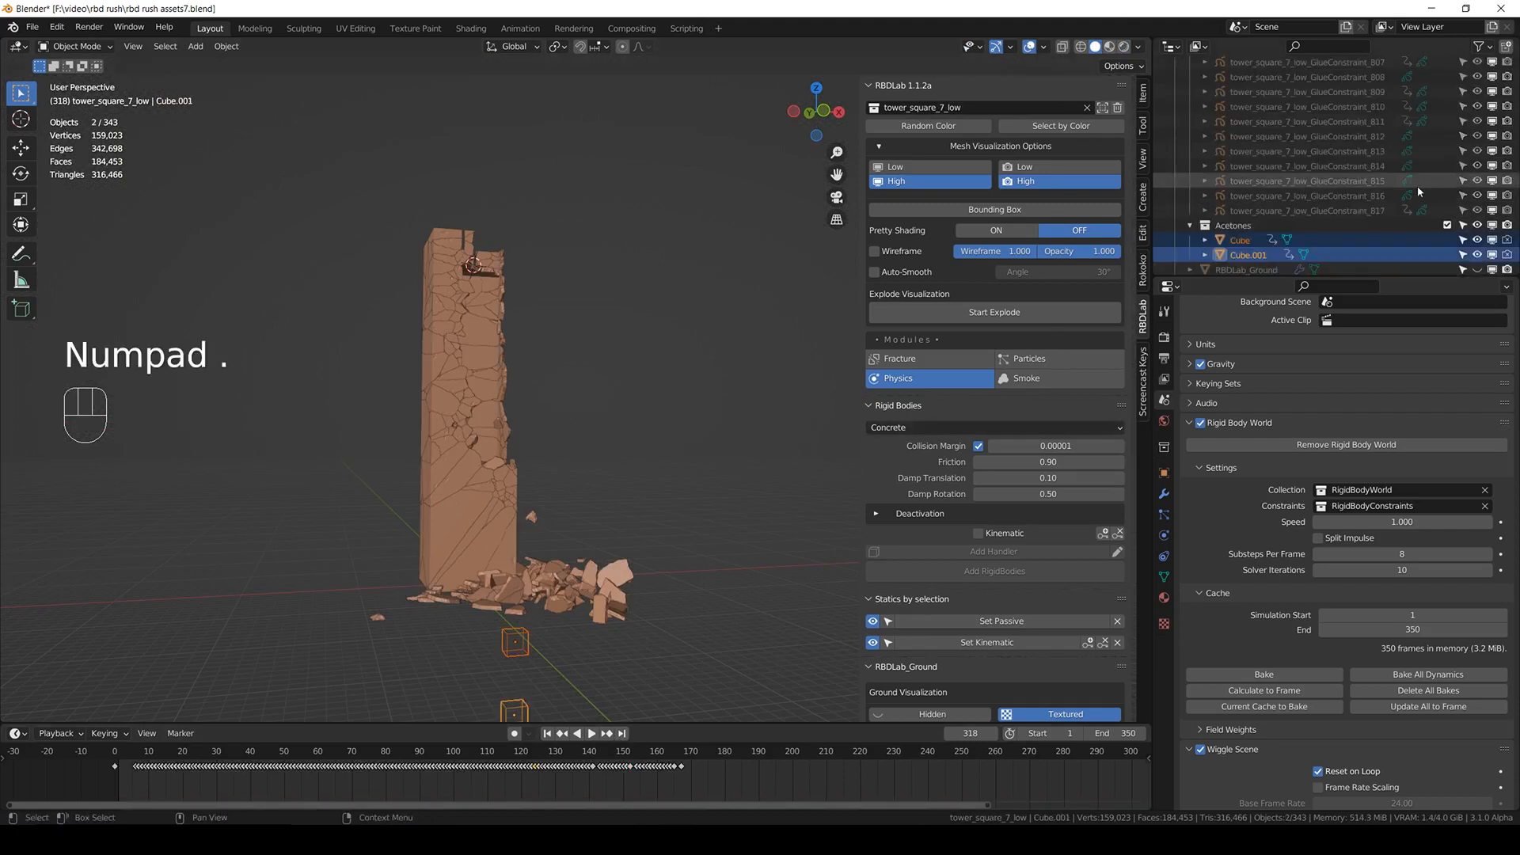
pyautogui.hotkey('ctrl', 's')
pyautogui.click(1491, 239)
pyautogui.click(1492, 254)
pyautogui.hotkey('ctrl', 's')
pyautogui.moveTo(633, 309); pyautogui.dragTo(548, 368, button='middle')
pyautogui.hotkey('ctrl', 's')
# - Show the Low mesh in the viewport, enable Use Brokens for the RBDLab debris particles, and set Max PS to 4
pyautogui.click(946, 167)
pyautogui.moveTo(507, 475); pyautogui.dragTo(481, 493, button='middle')
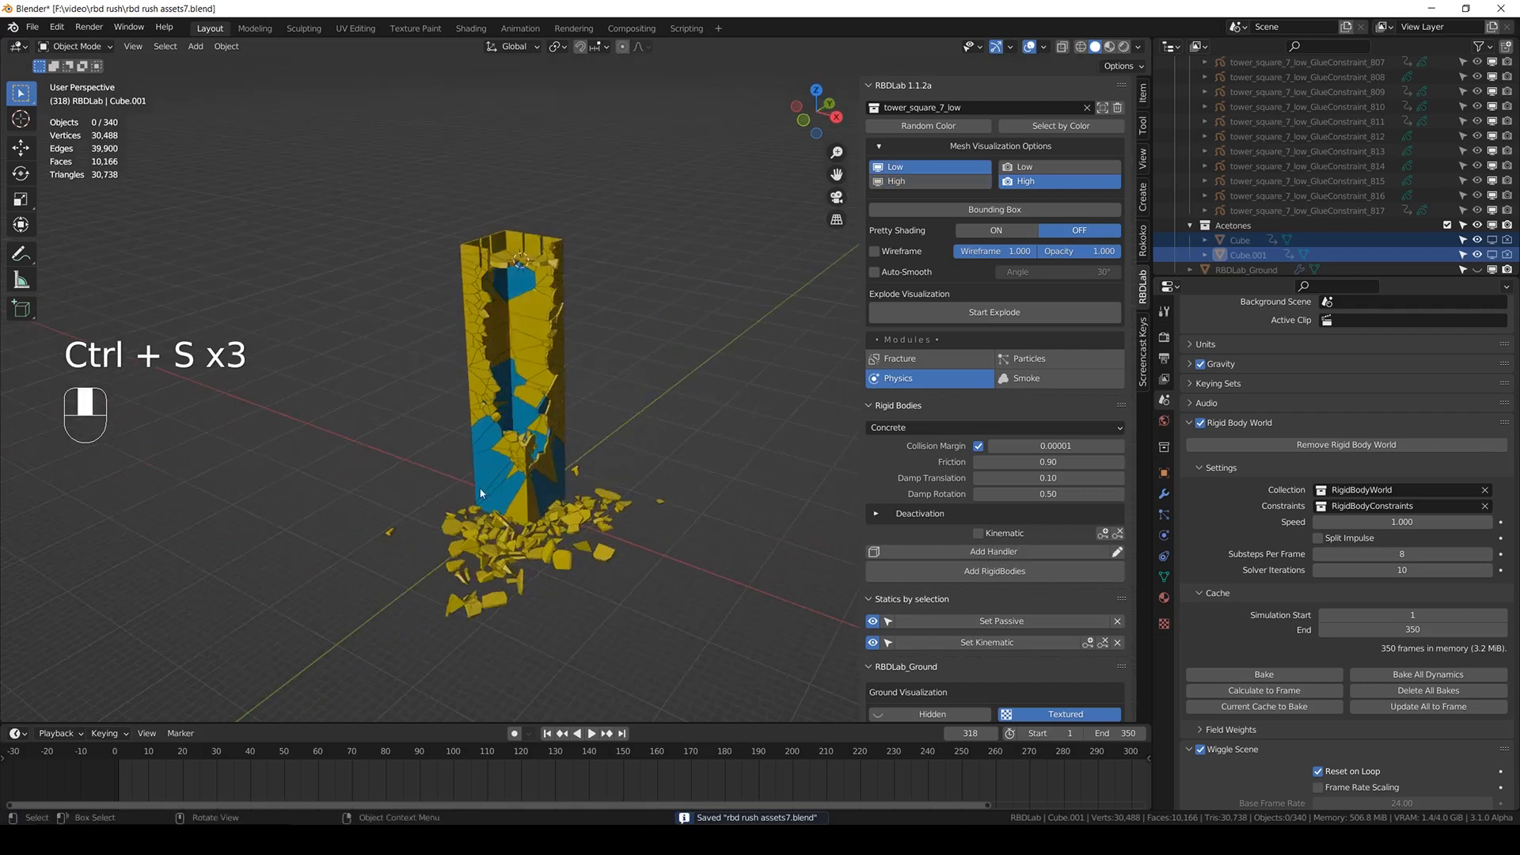
pyautogui.click(1045, 359)
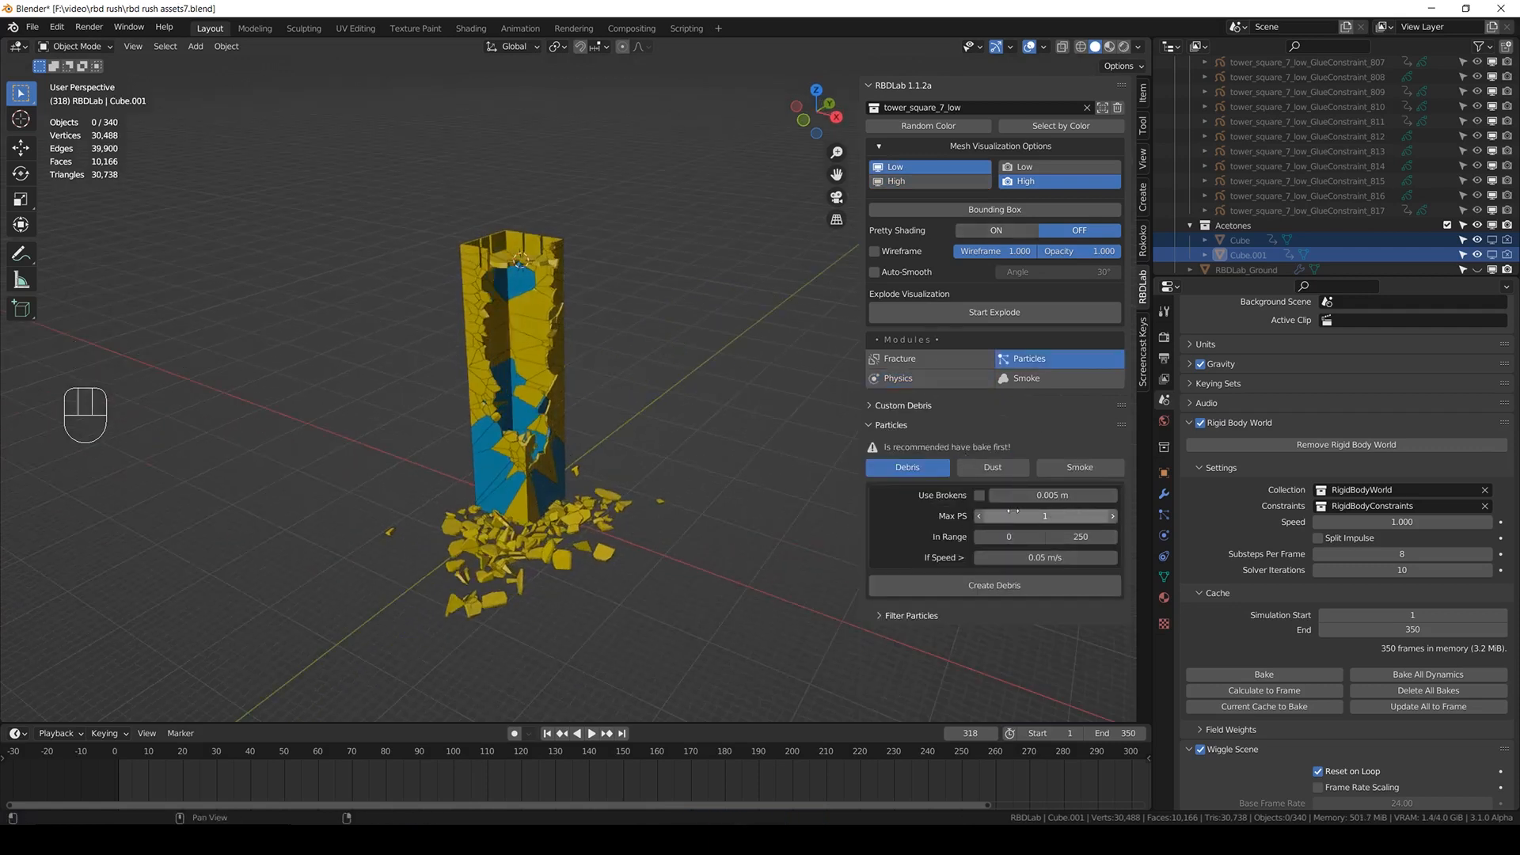
pyautogui.click(1113, 517)
pyautogui.click(1114, 517)
pyautogui.click(1113, 517)
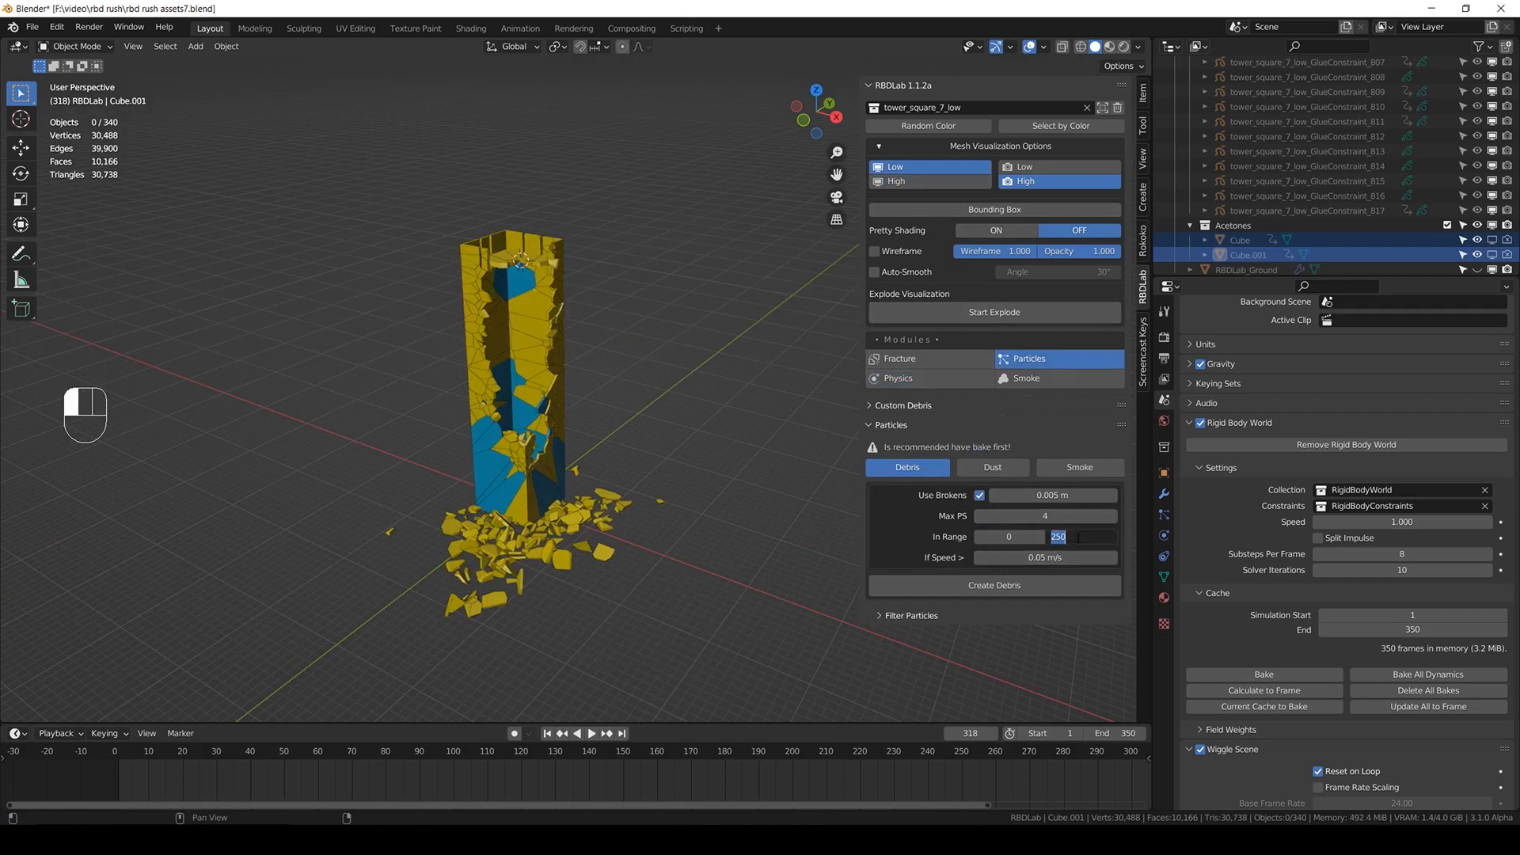
# - Scrub the timeline to check the collapse's end, set the debris range end to 350, save the file and create the debris
pyautogui.click(728, 553)
pyautogui.moveTo(252, 759); pyautogui.dragTo(1156, 700)
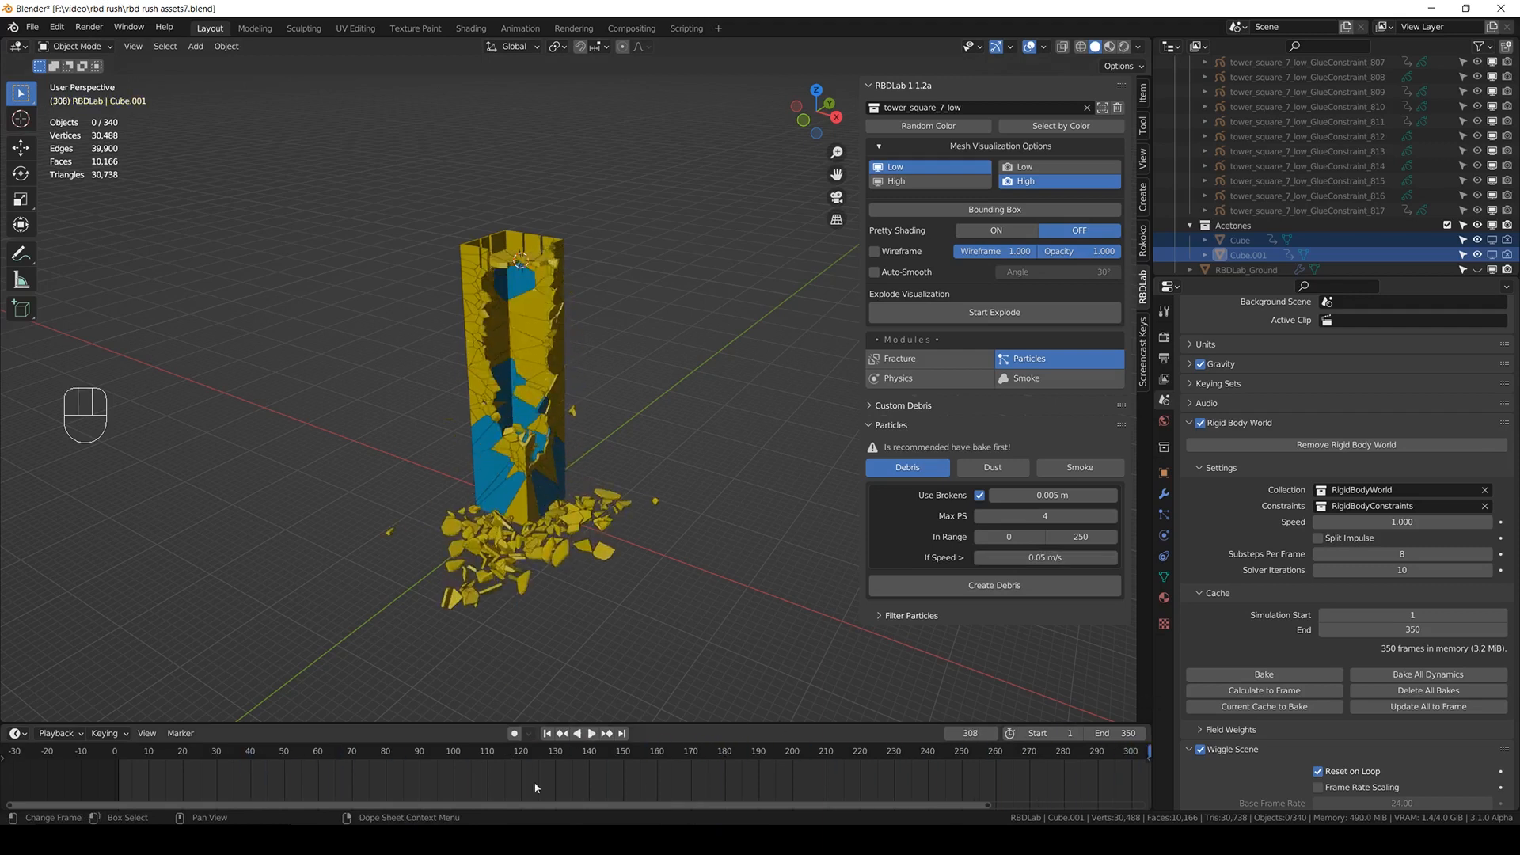
pyautogui.scroll(-3, 756, 792)
pyautogui.moveTo(791, 777)
pyautogui.mouseDown()
pyautogui.moveTo(808, 774)
pyautogui.moveTo(744, 774)
pyautogui.moveTo(792, 774)
pyautogui.mouseUp()
pyautogui.hotkey('ctrl', 's')
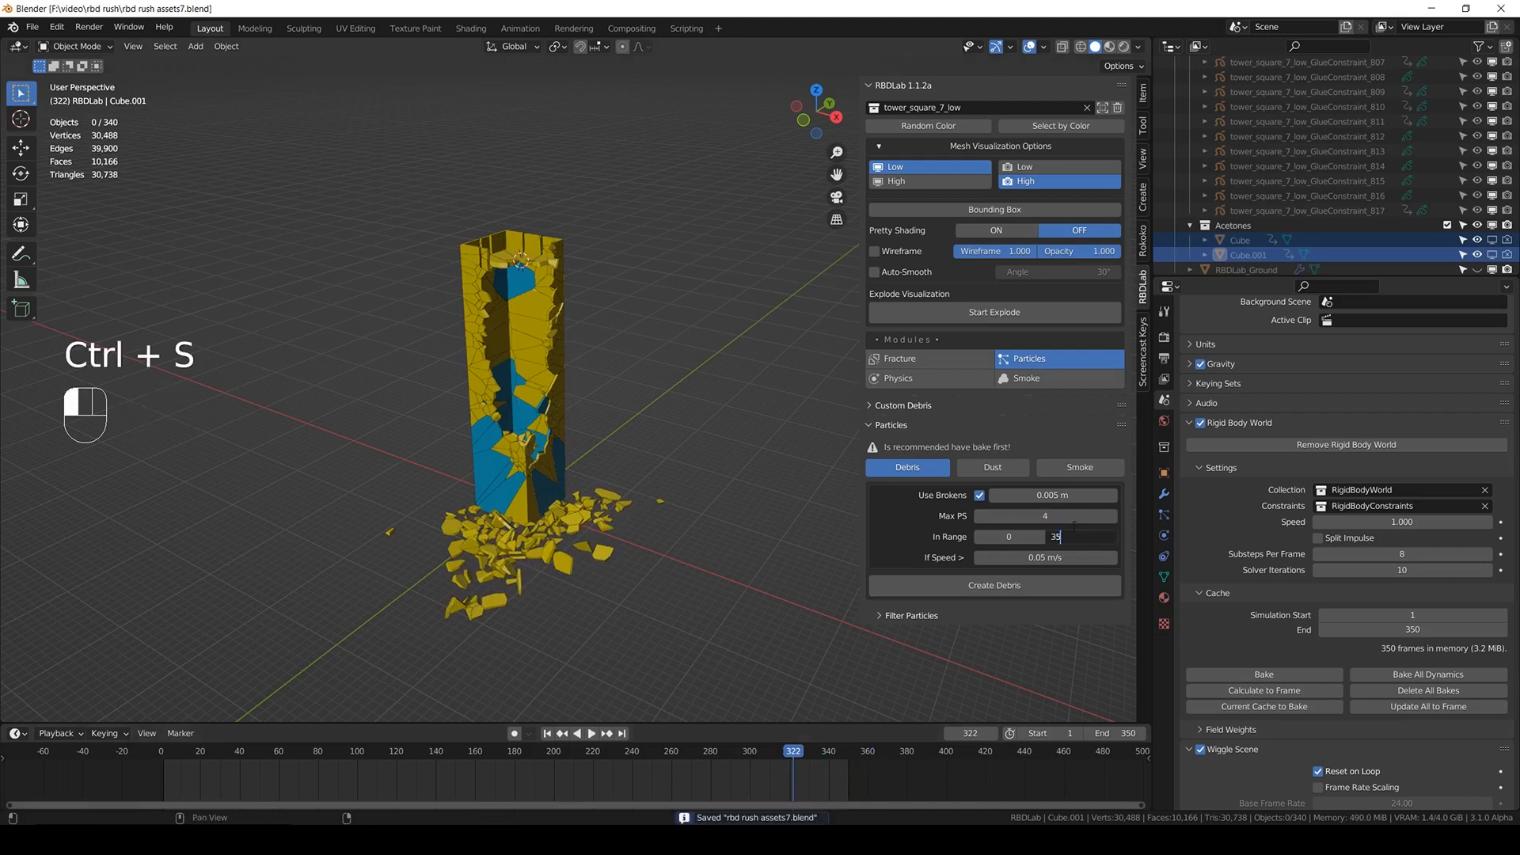
pyautogui.hotkey('ctrl', 's')
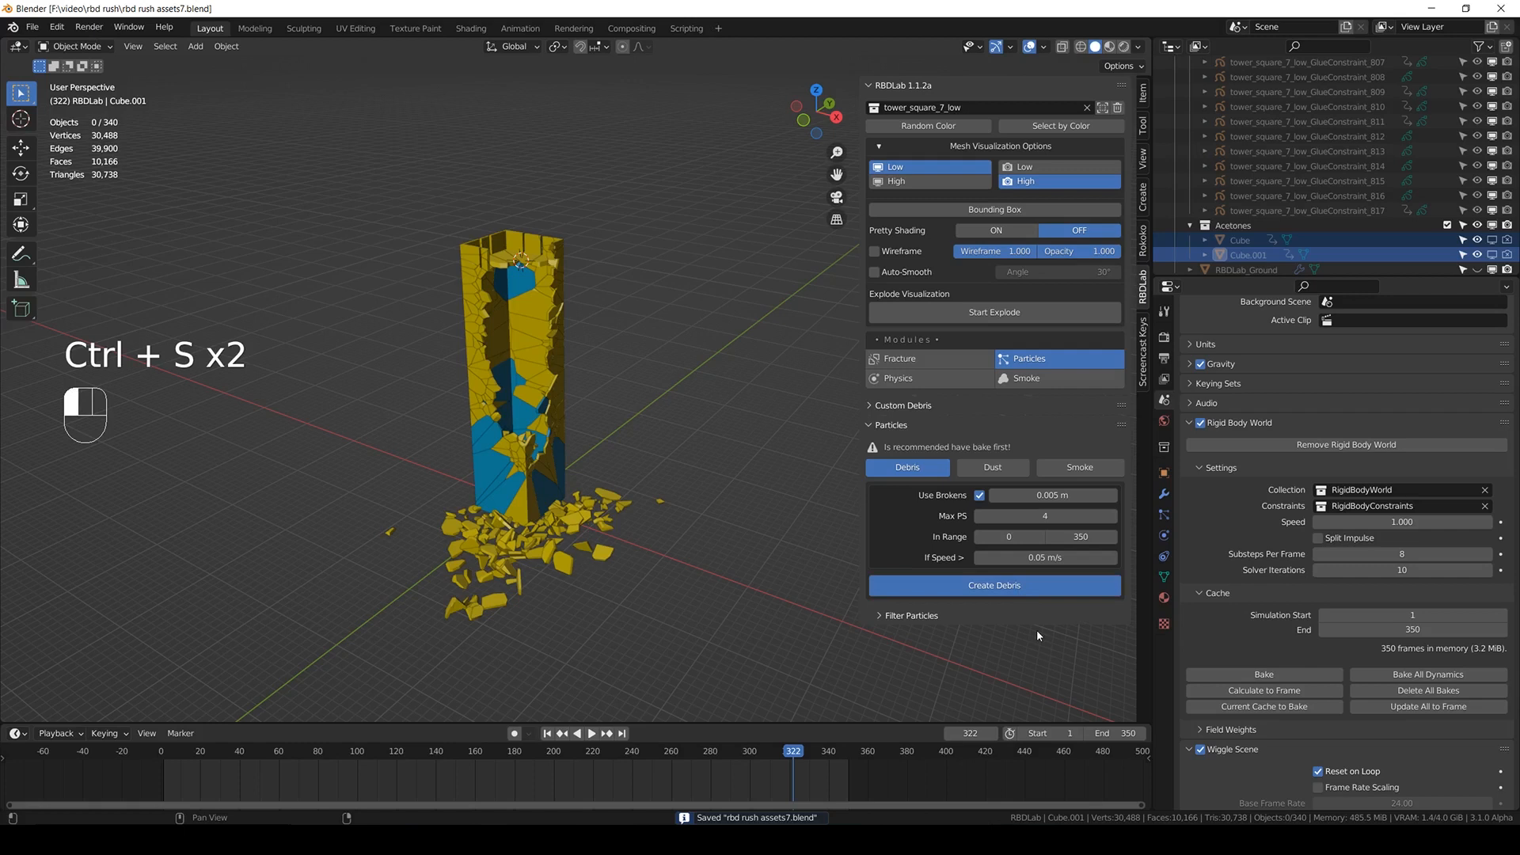
pyautogui.click(1010, 586)
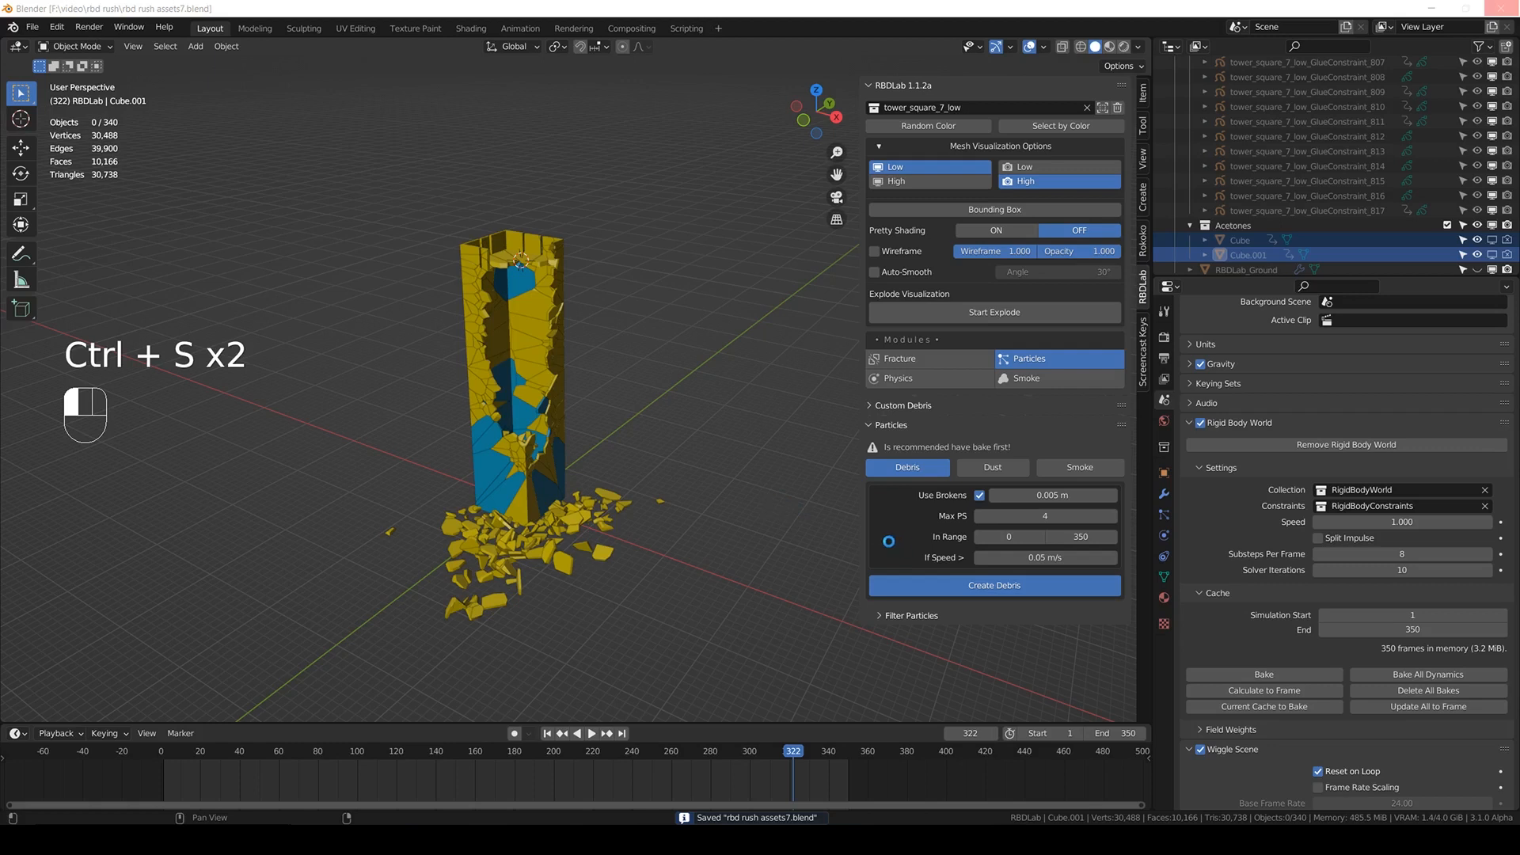
# - Set the debris emission Count to 100 and End Trails to 15
pyautogui.scroll(4, 526, 387)
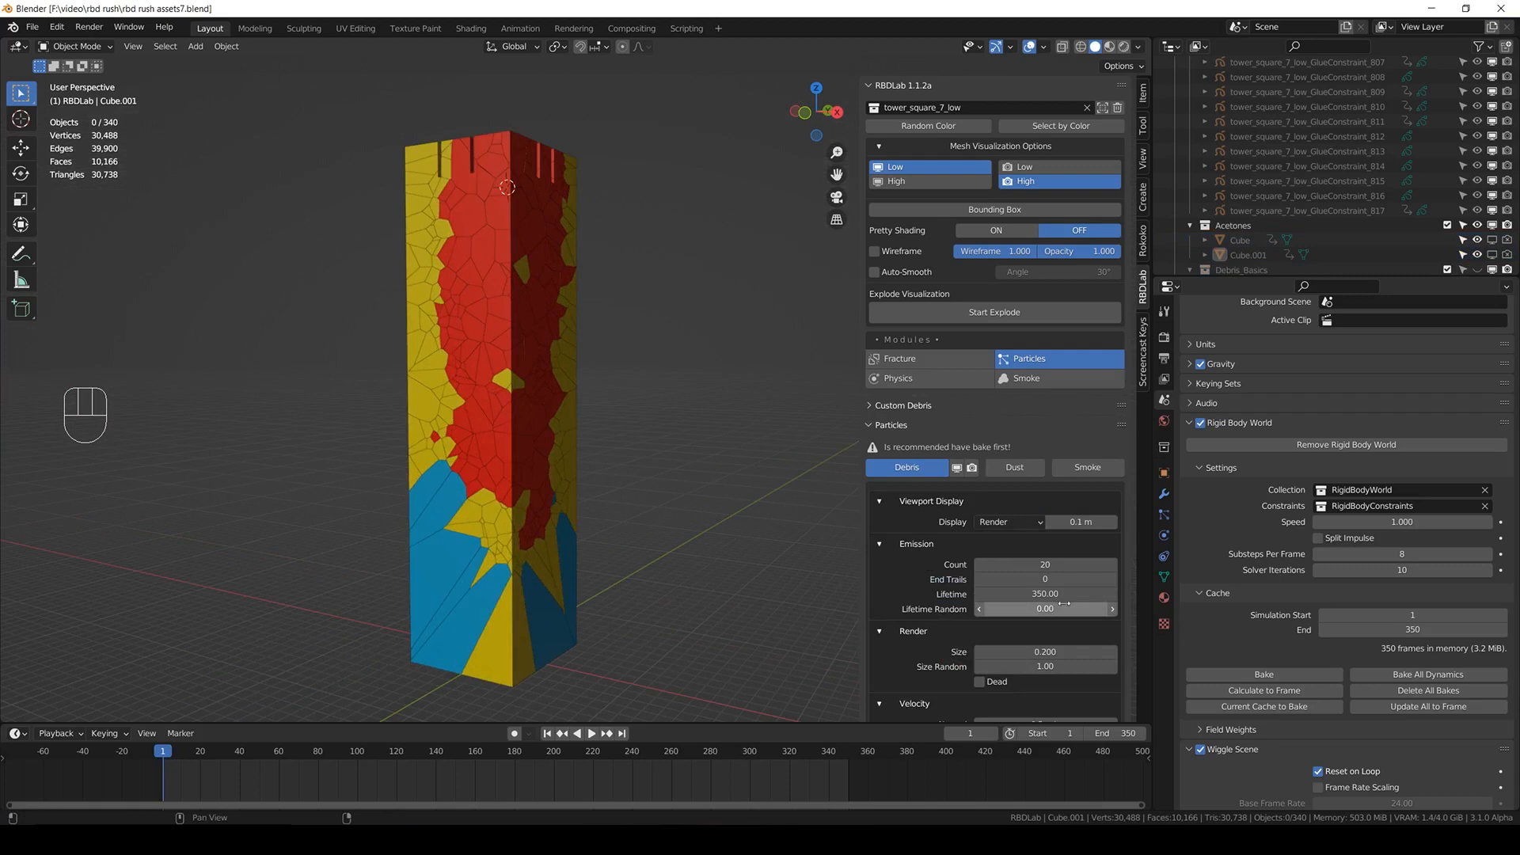
pyautogui.click(1069, 565)
pyautogui.write('100')
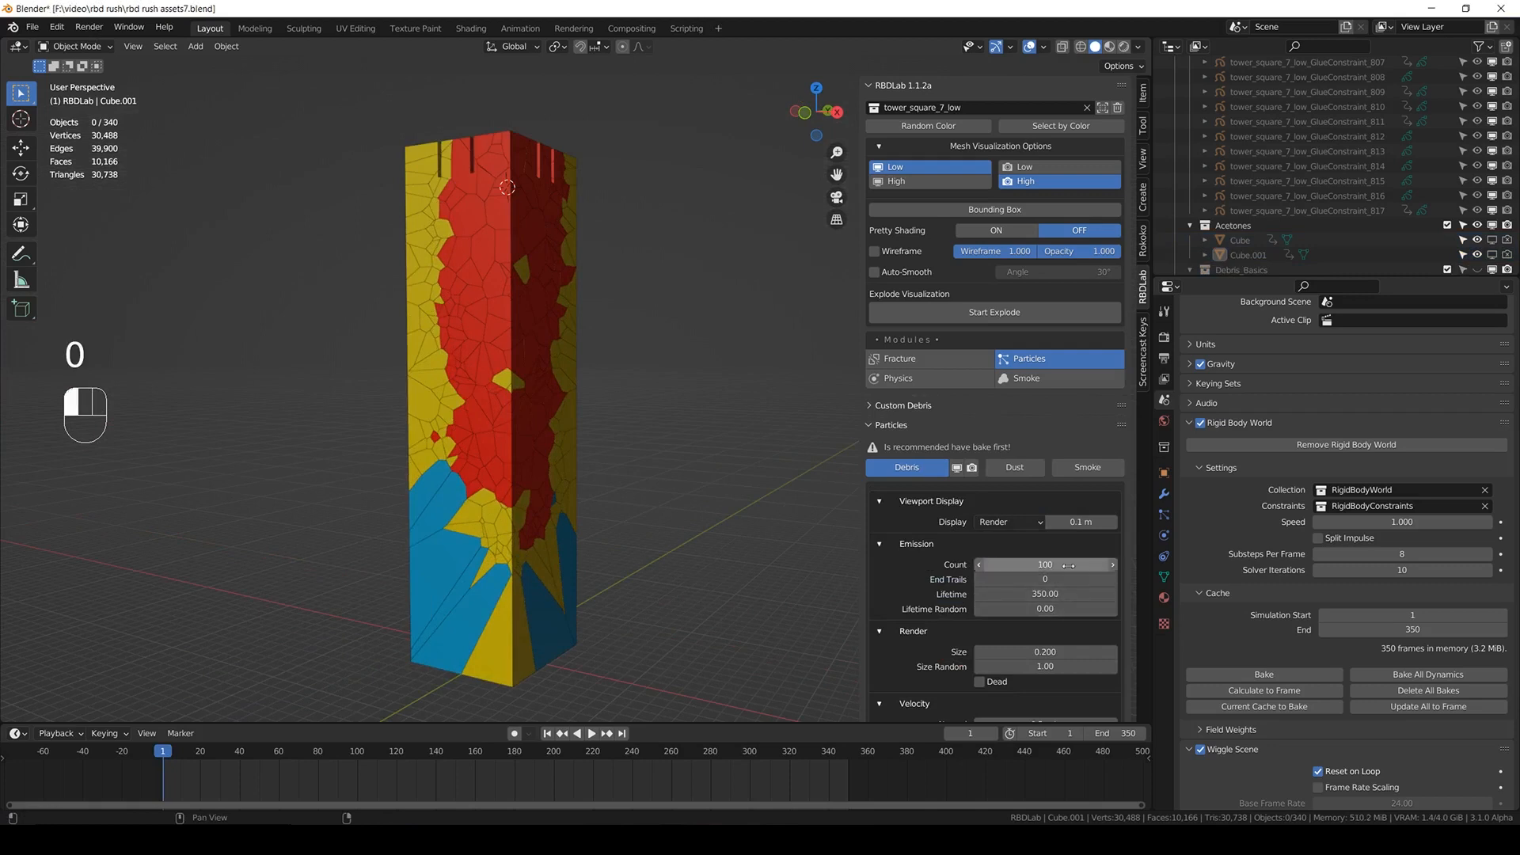
pyautogui.click(1058, 579)
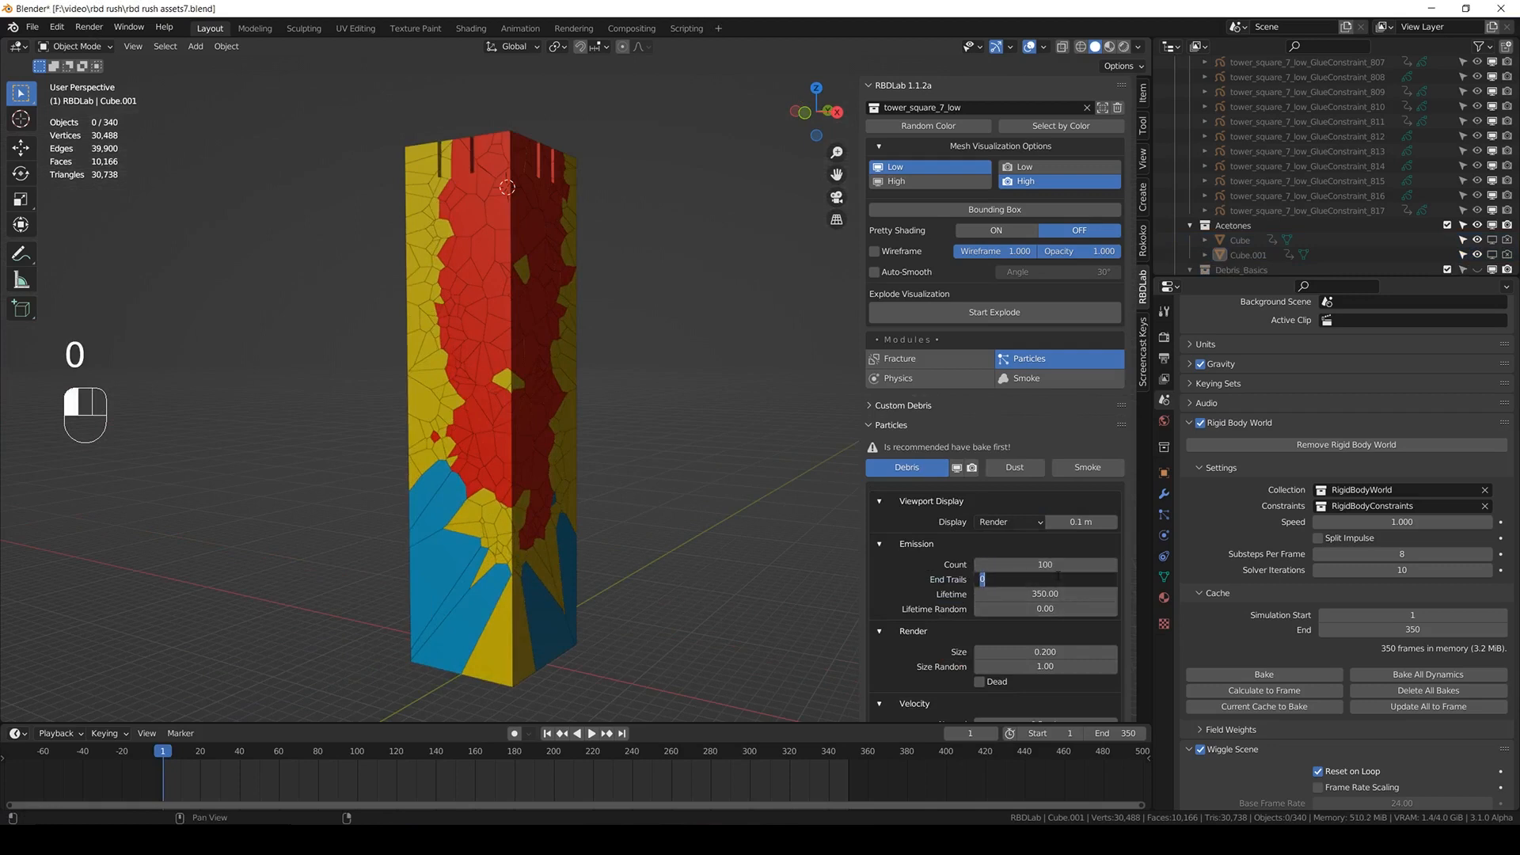
pyautogui.write('15')
pyautogui.press('Return')
pyautogui.scroll(-7, 943, 645)
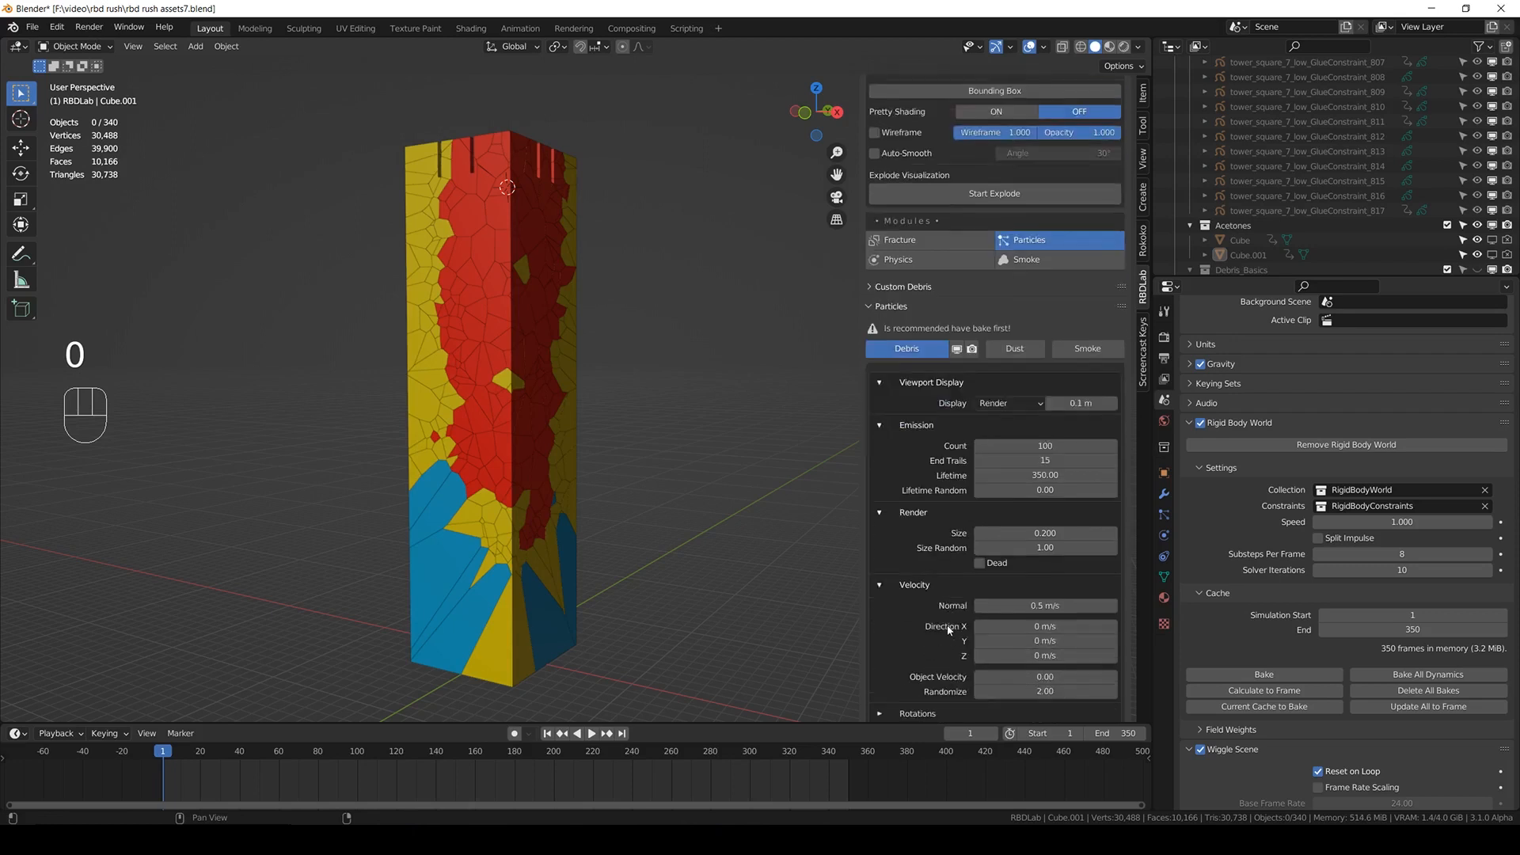
# - Set the debris velocity to Normal 0 m/s, Object Velocity 0.50 and Randomize 1.00, and save the file
pyautogui.scroll(-1, 944, 645)
pyautogui.click(1067, 464)
pyautogui.write('0')
pyautogui.press('Return')
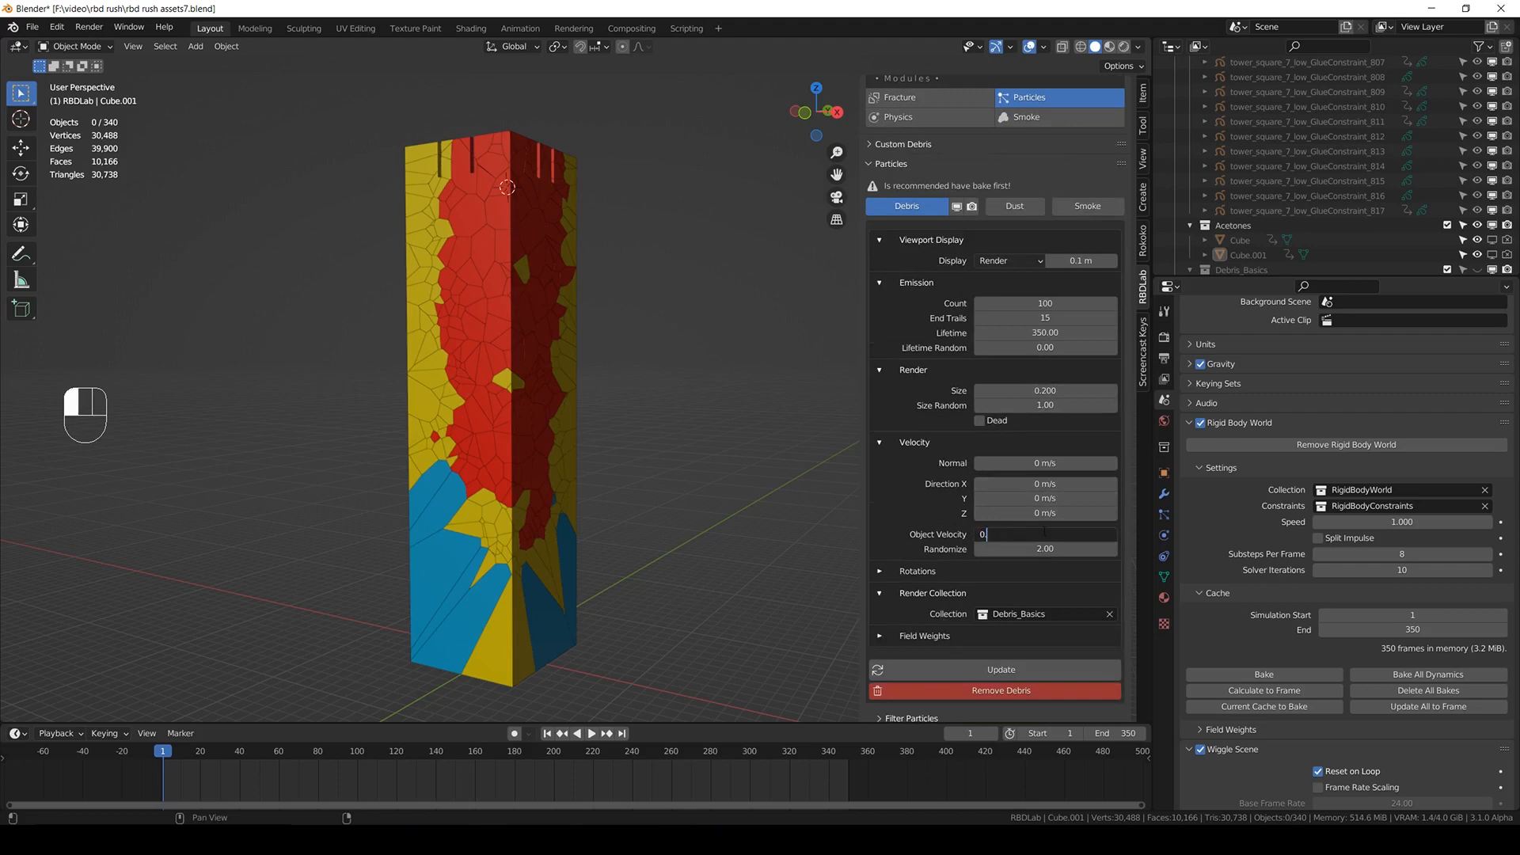
pyautogui.hotkey('ctrl', 's')
pyautogui.click(1102, 547)
pyautogui.write('1')
pyautogui.press('Return')
pyautogui.hotkey('ctrl', 's')
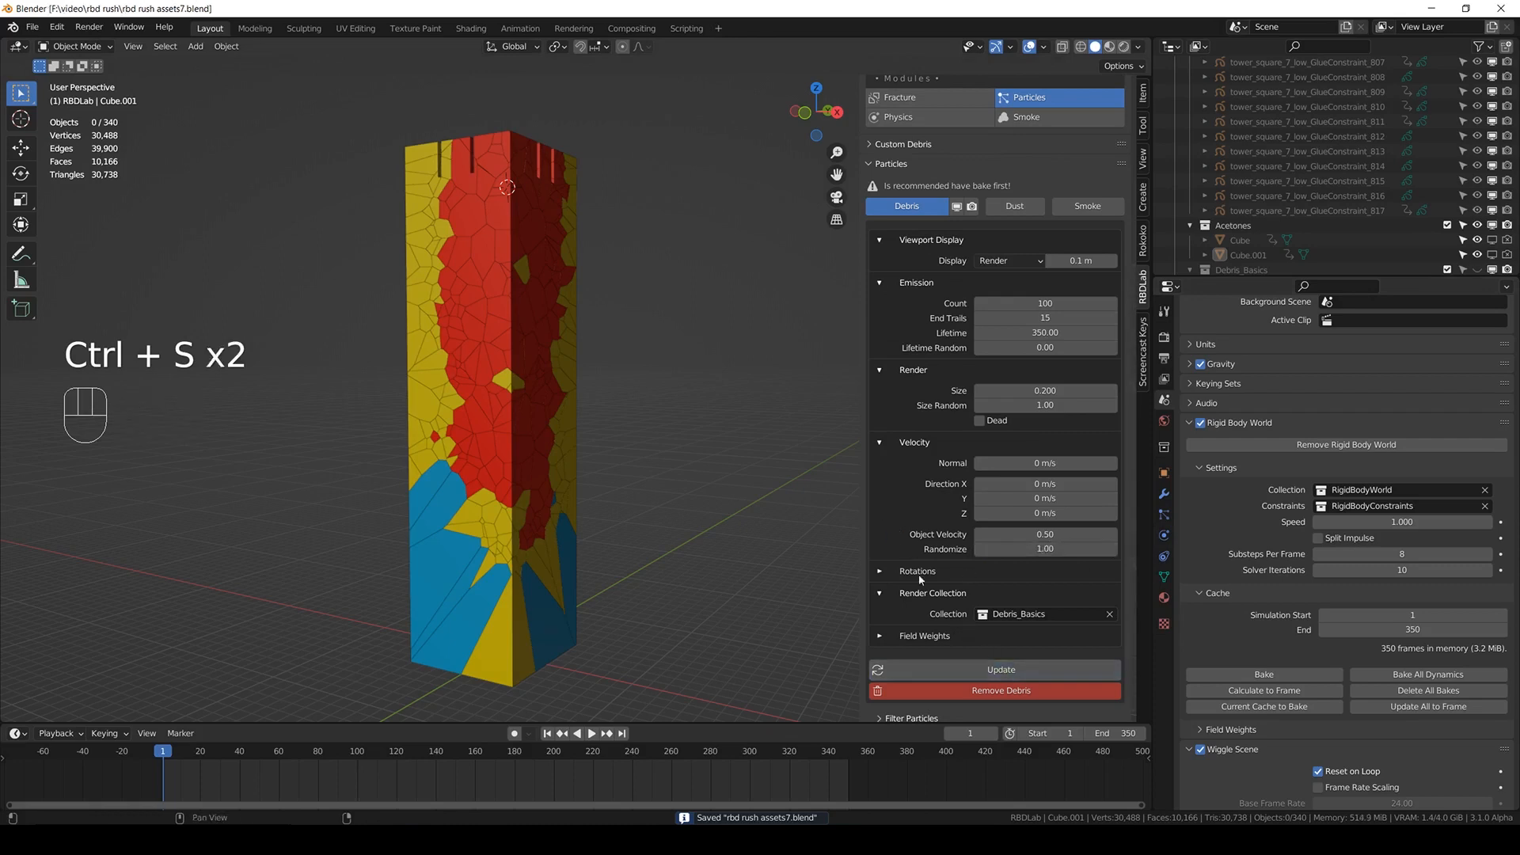
# - Start the animation and change the Solid shading colour so the tower displays in plain grey instead of coloured groups
pyautogui.press('space')
pyautogui.scroll(-1, 577, 367)
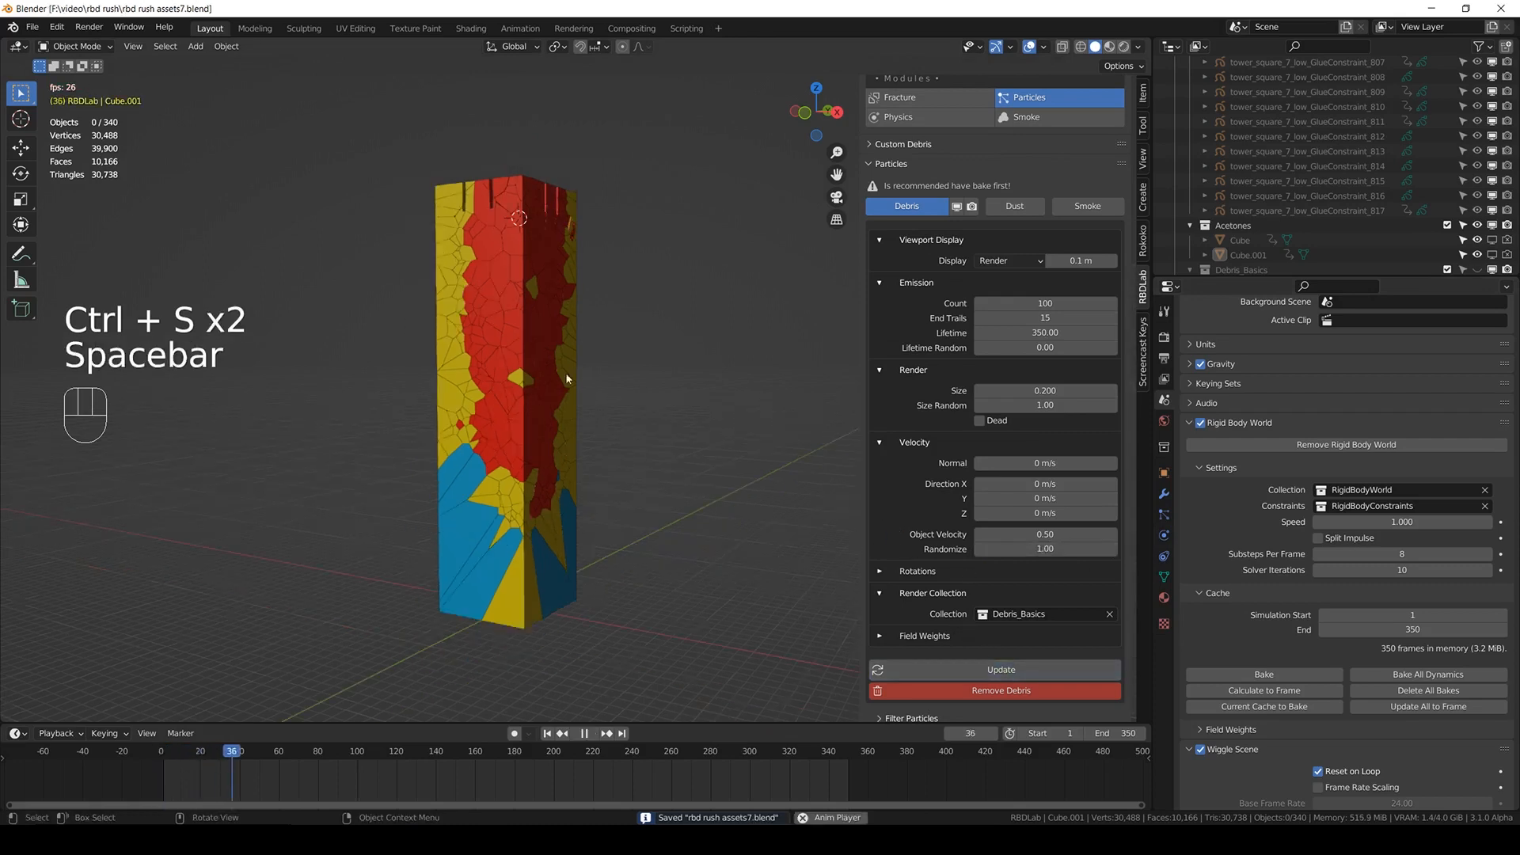
pyautogui.click(1139, 47)
pyautogui.click(1081, 246)
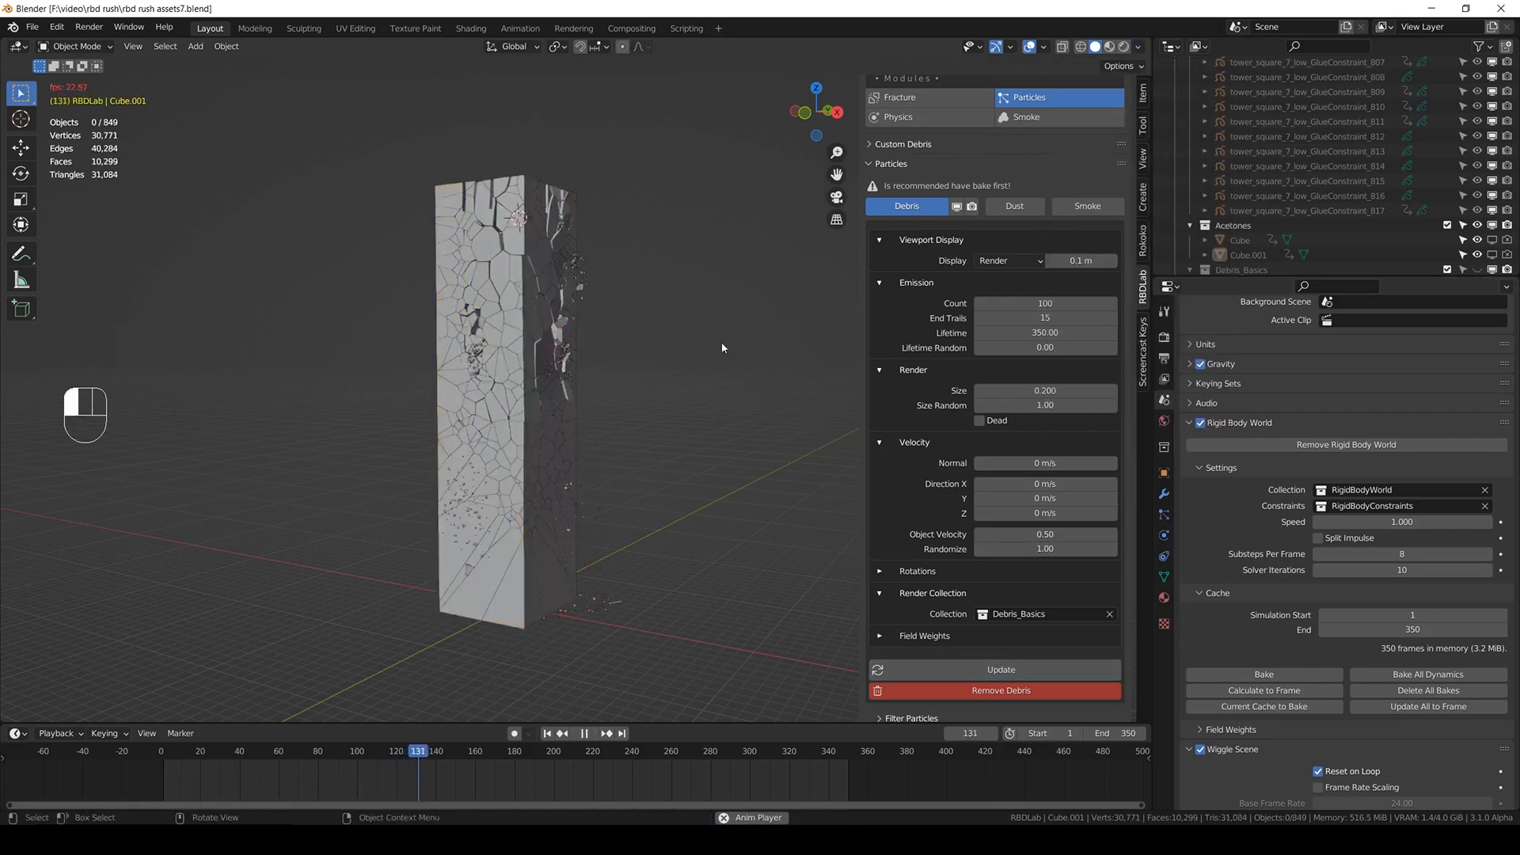
# - Watch the debris particles through the collapse from close up and from farther away, and stop the playback
pyautogui.scroll(2, 543, 382)
pyautogui.scroll(1, 533, 382)
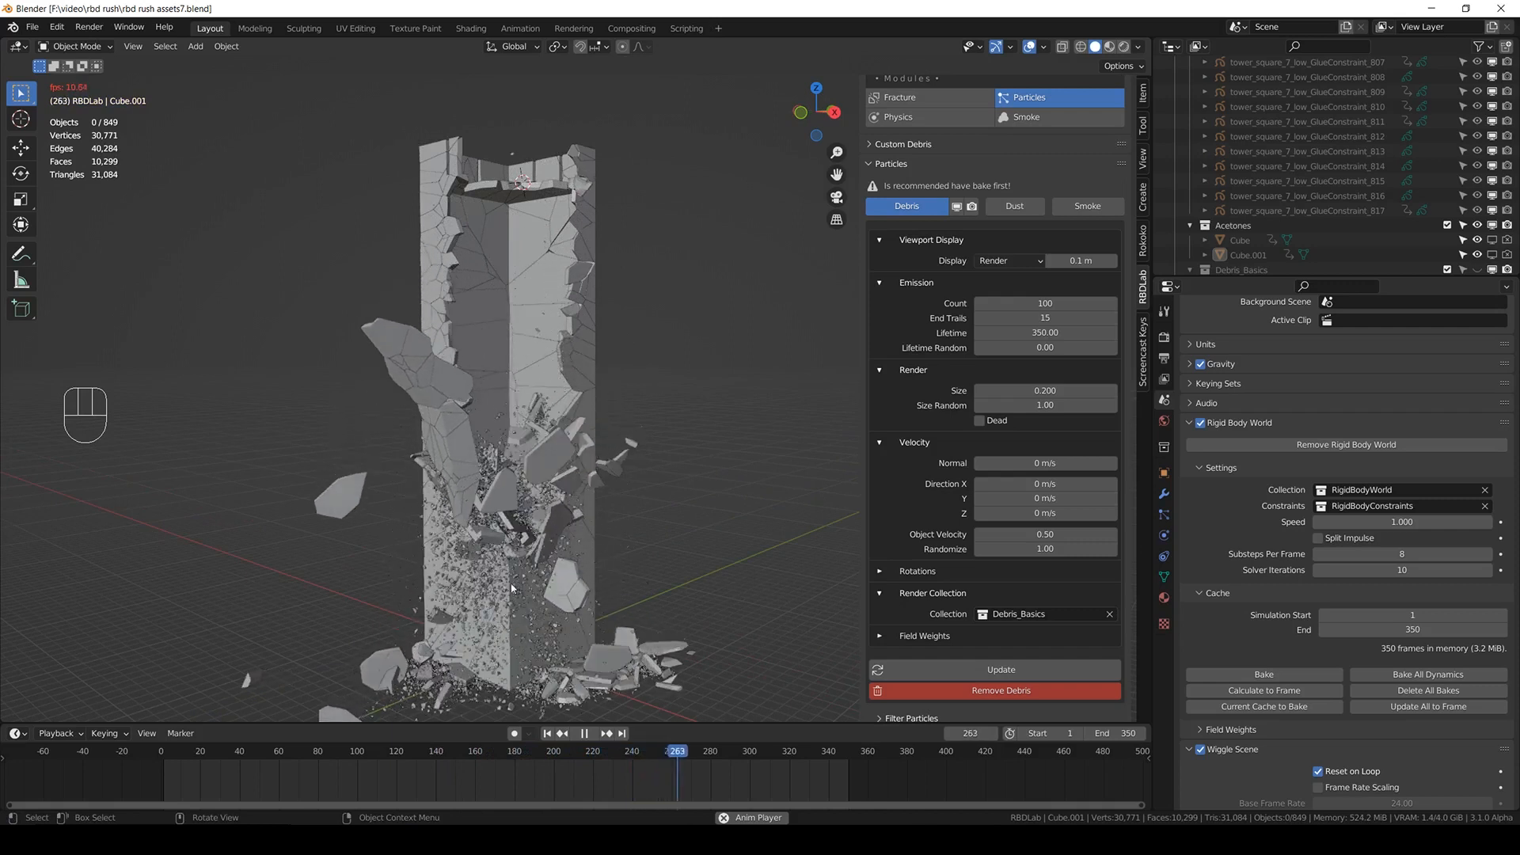
pyautogui.moveTo(513, 584); pyautogui.dragTo(528, 412, button='middle')
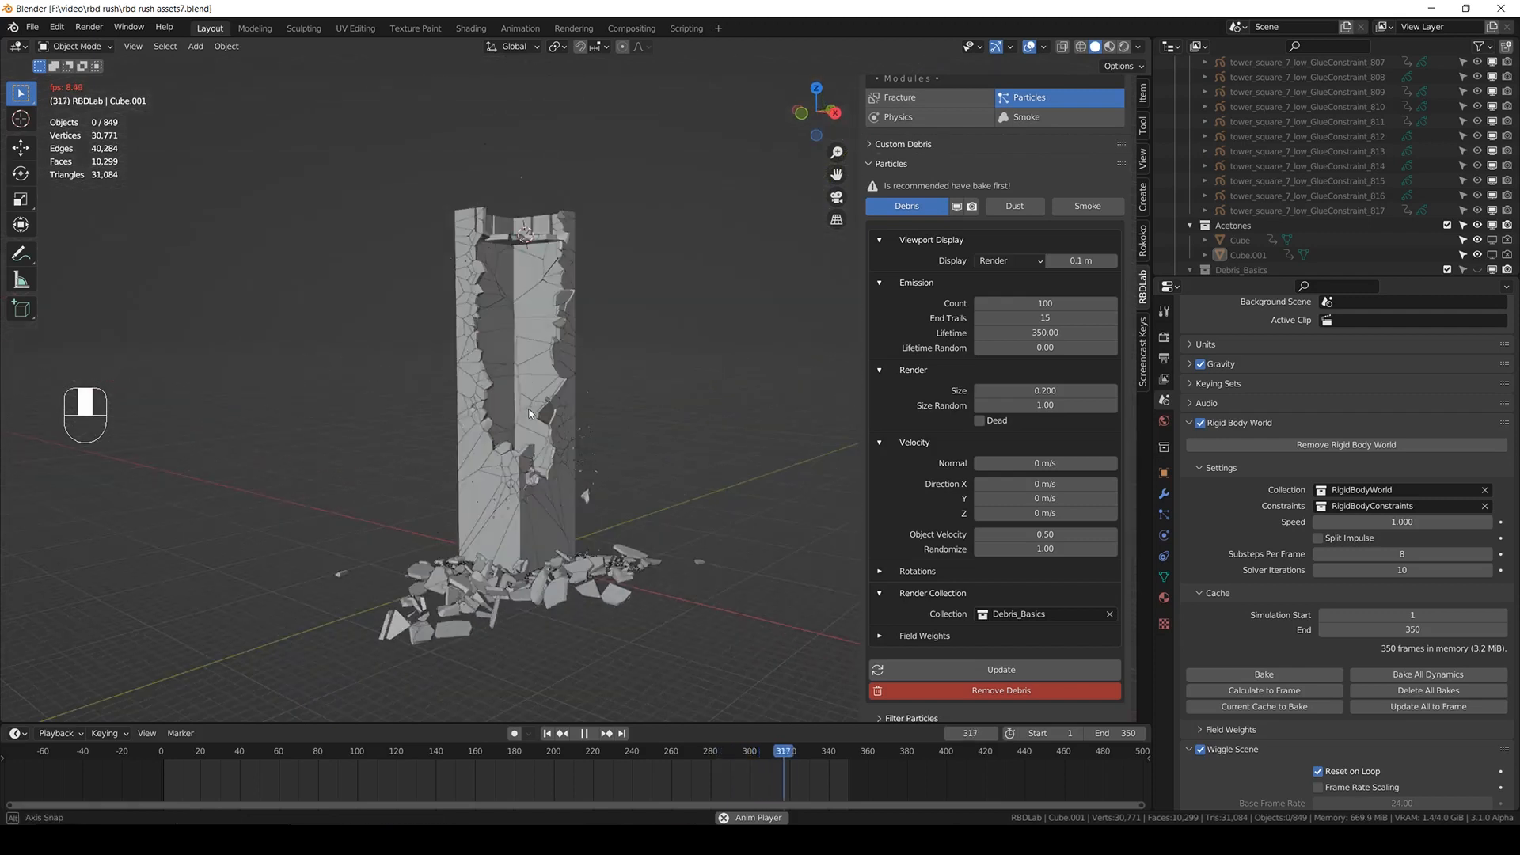
pyautogui.press('space')
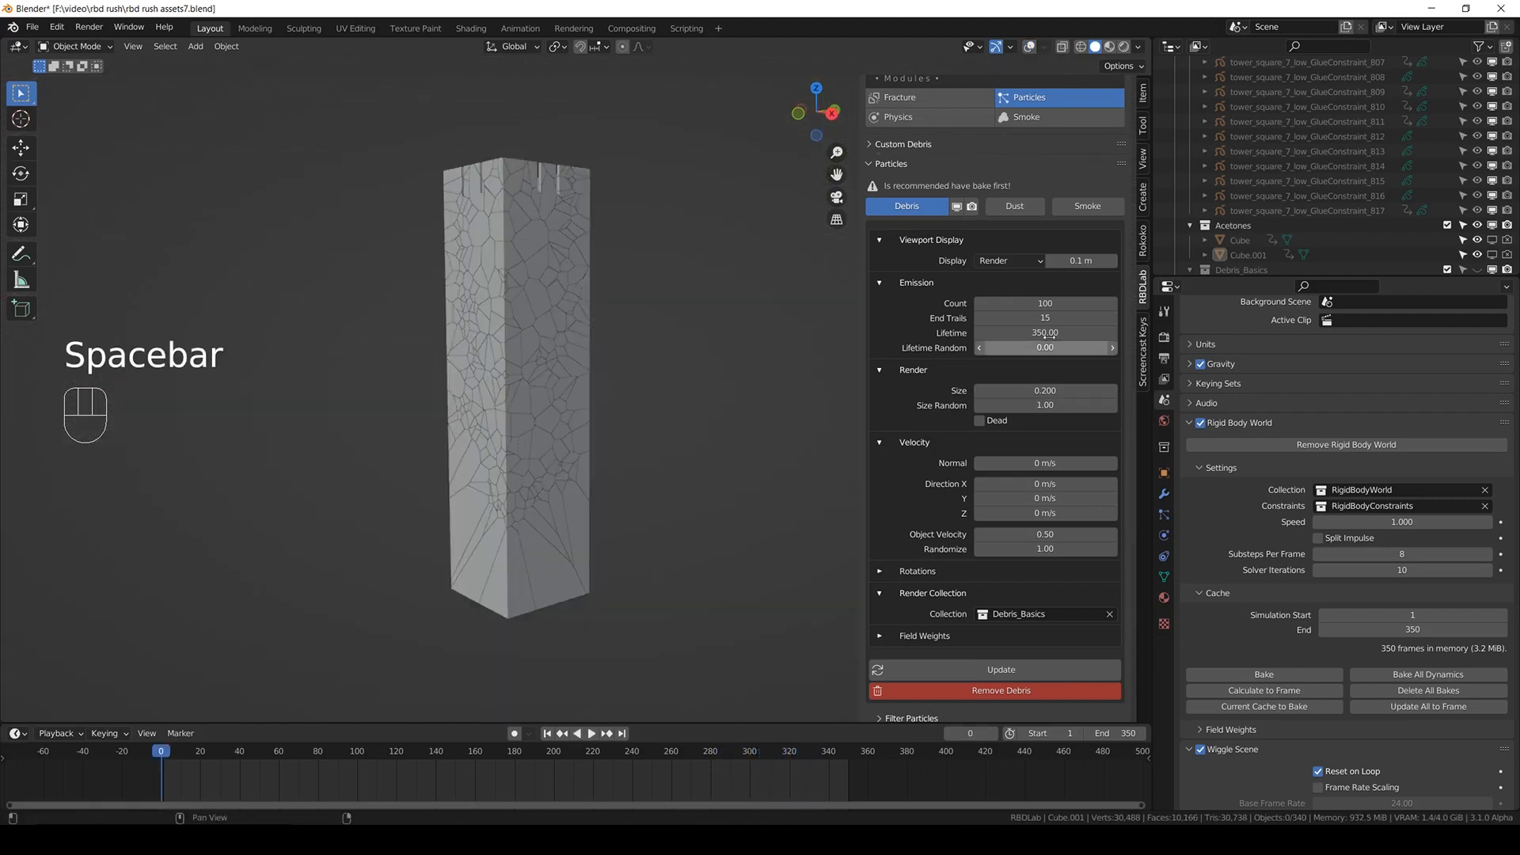
# - Set the debris End Trails to 50 and save the file
pyautogui.click(1057, 317)
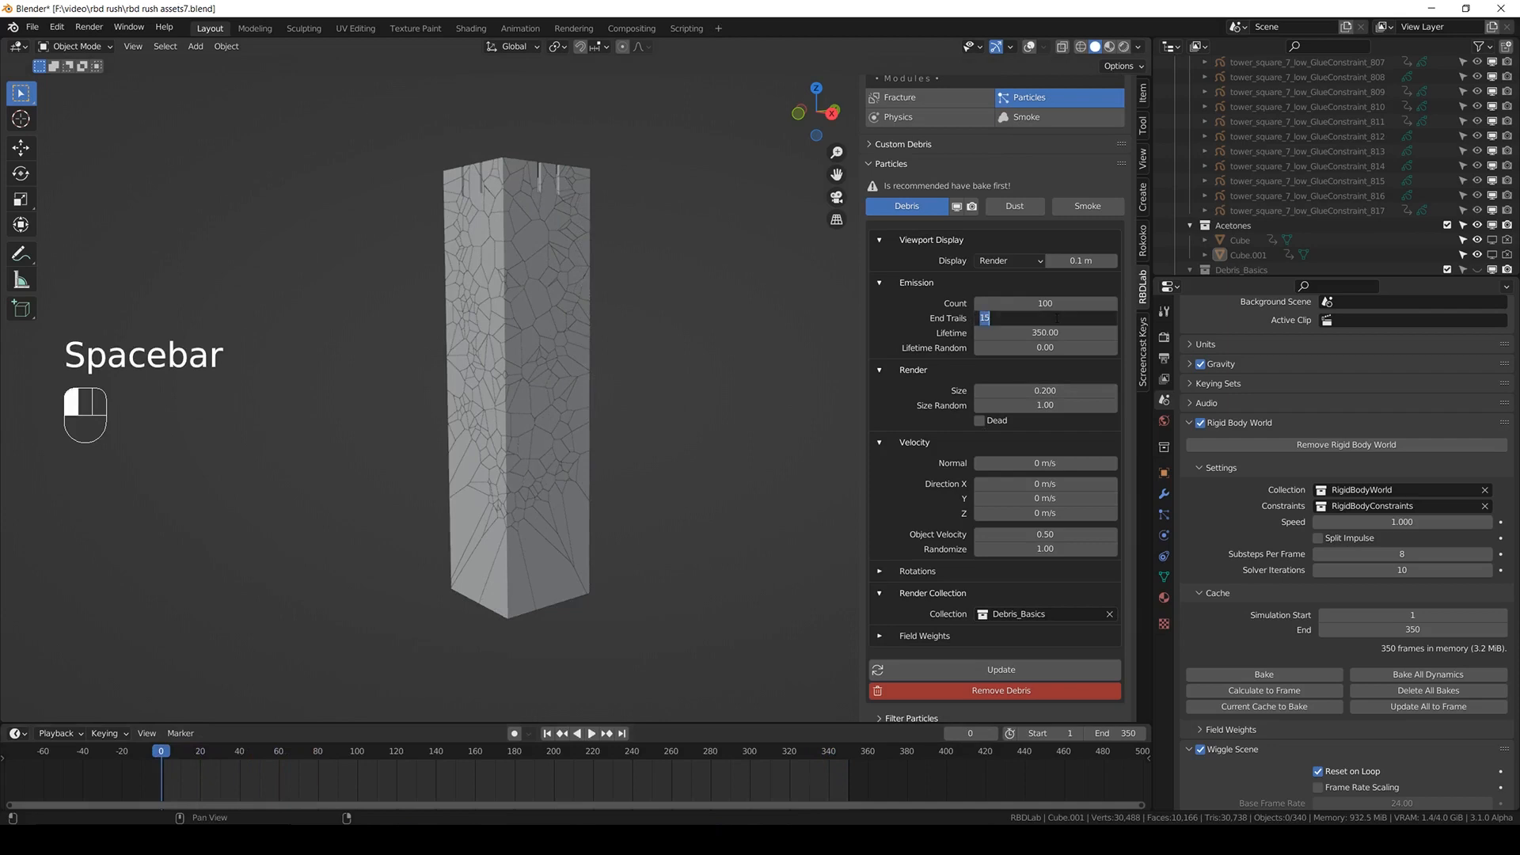
pyautogui.press('Return')
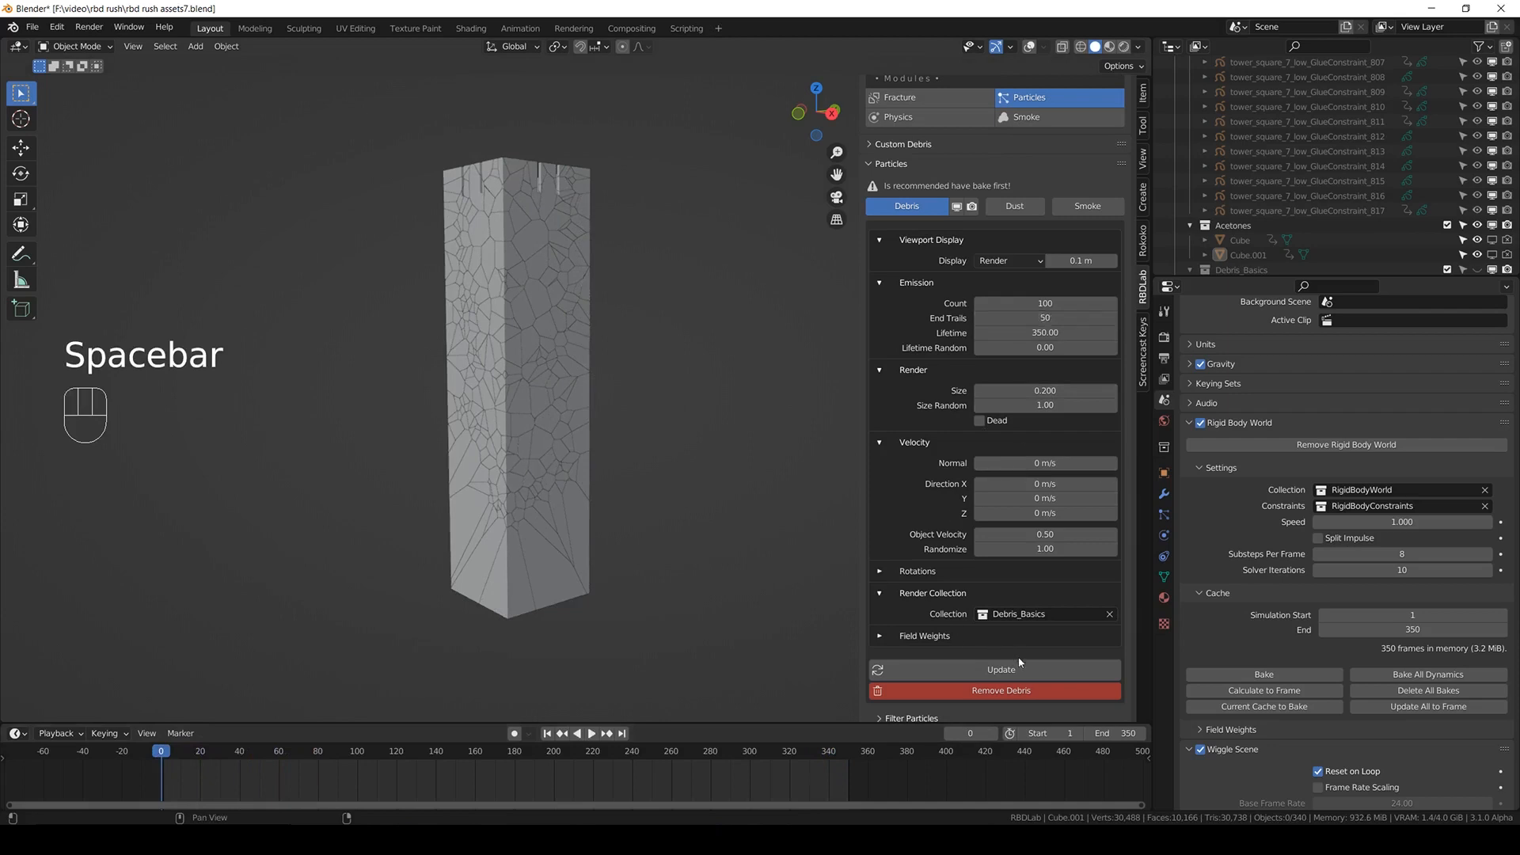
pyautogui.hotkey('ctrl', 's')
# - Replay the collapse with the longer debris trails, viewing the tower from another angle, and stop the playback
pyautogui.press('space')
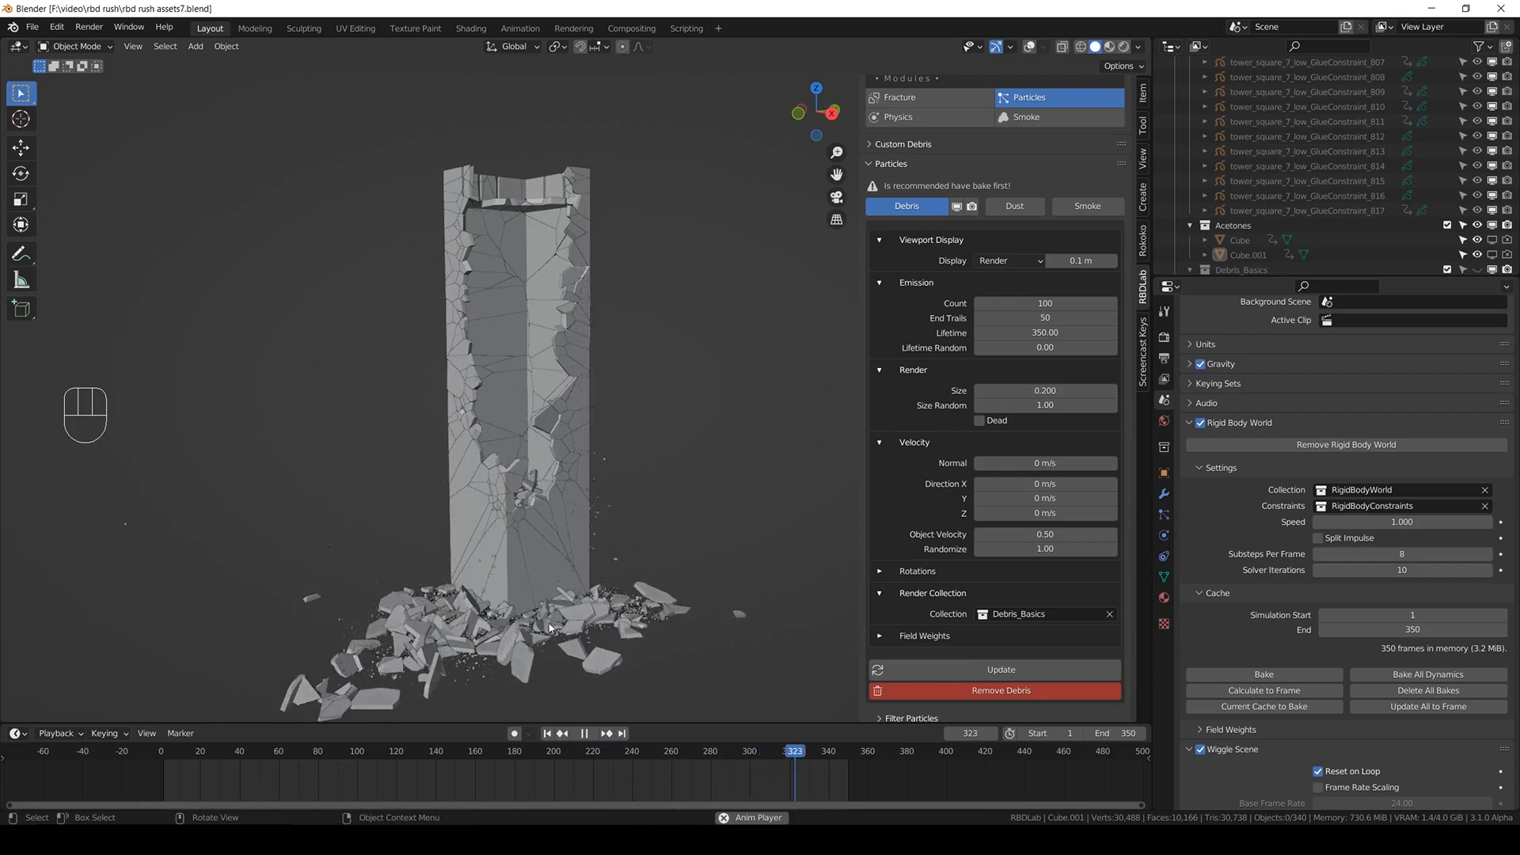
pyautogui.moveTo(516, 510); pyautogui.dragTo(524, 521, button='middle')
pyautogui.press('shift')
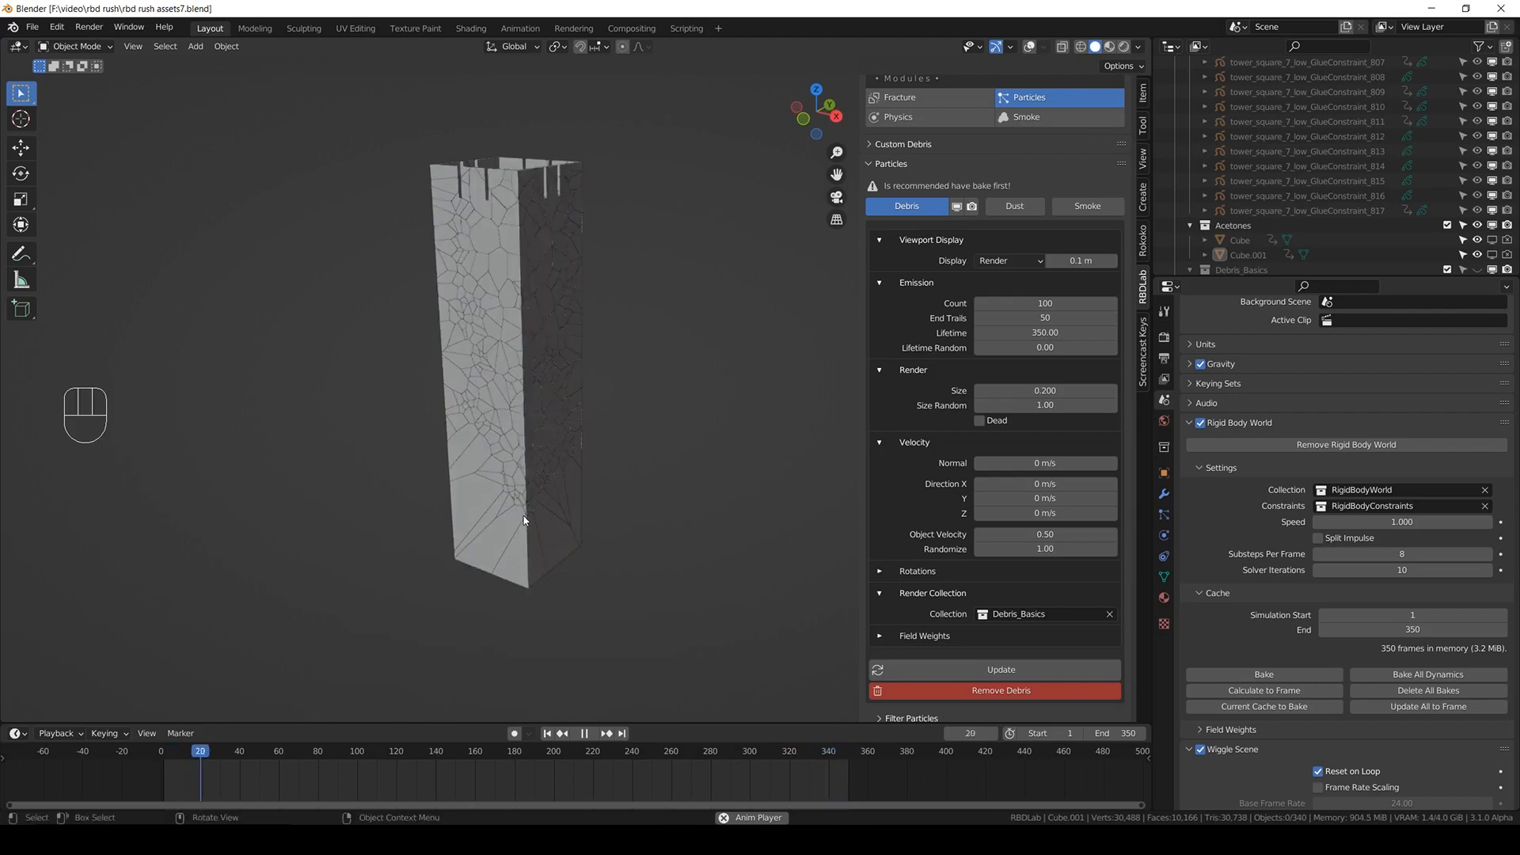
pyautogui.press('space')
# - Turn the viewport overlays back on, save the file, set the debris End Trails to 100 and update the debris
pyautogui.click(1030, 46)
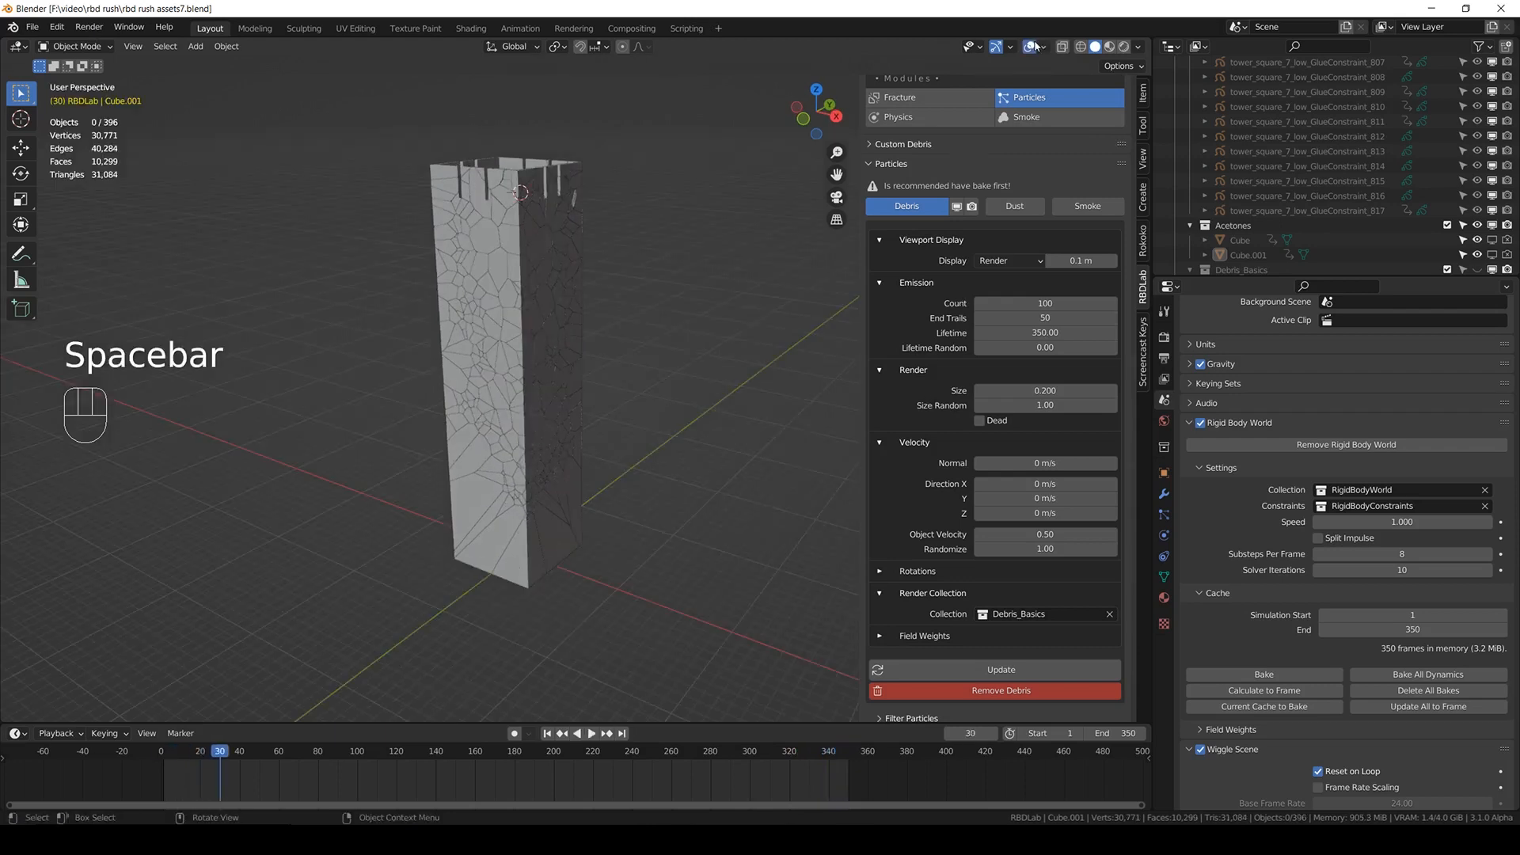
pyautogui.hotkey('ctrl', 's')
pyautogui.scroll(-1, 972, 431)
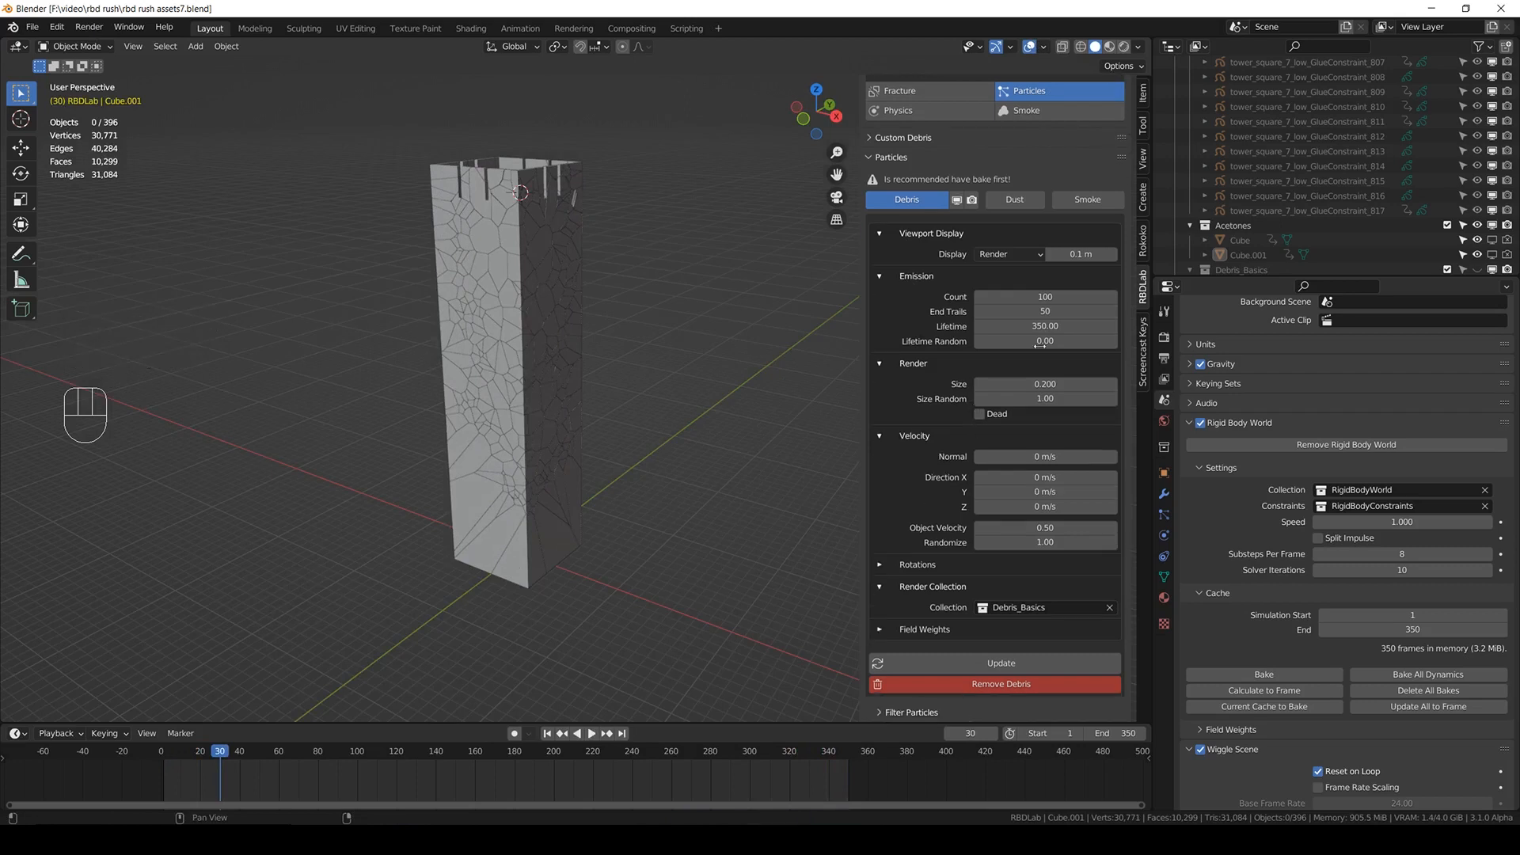
pyautogui.click(1047, 311)
pyautogui.write('1')
pyautogui.write('0')
pyautogui.press('Return')
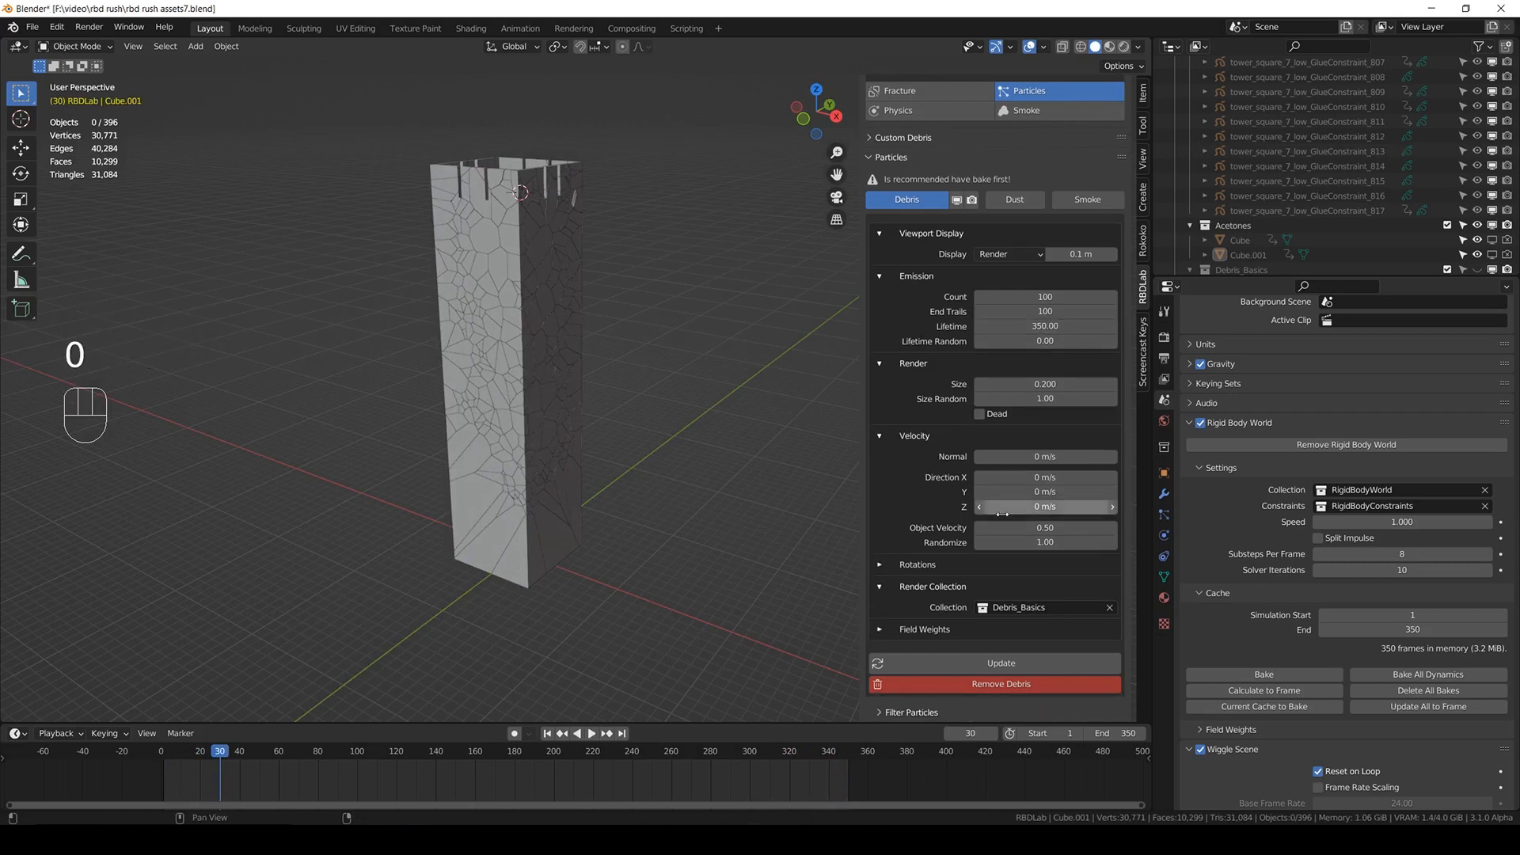
pyautogui.click(1042, 666)
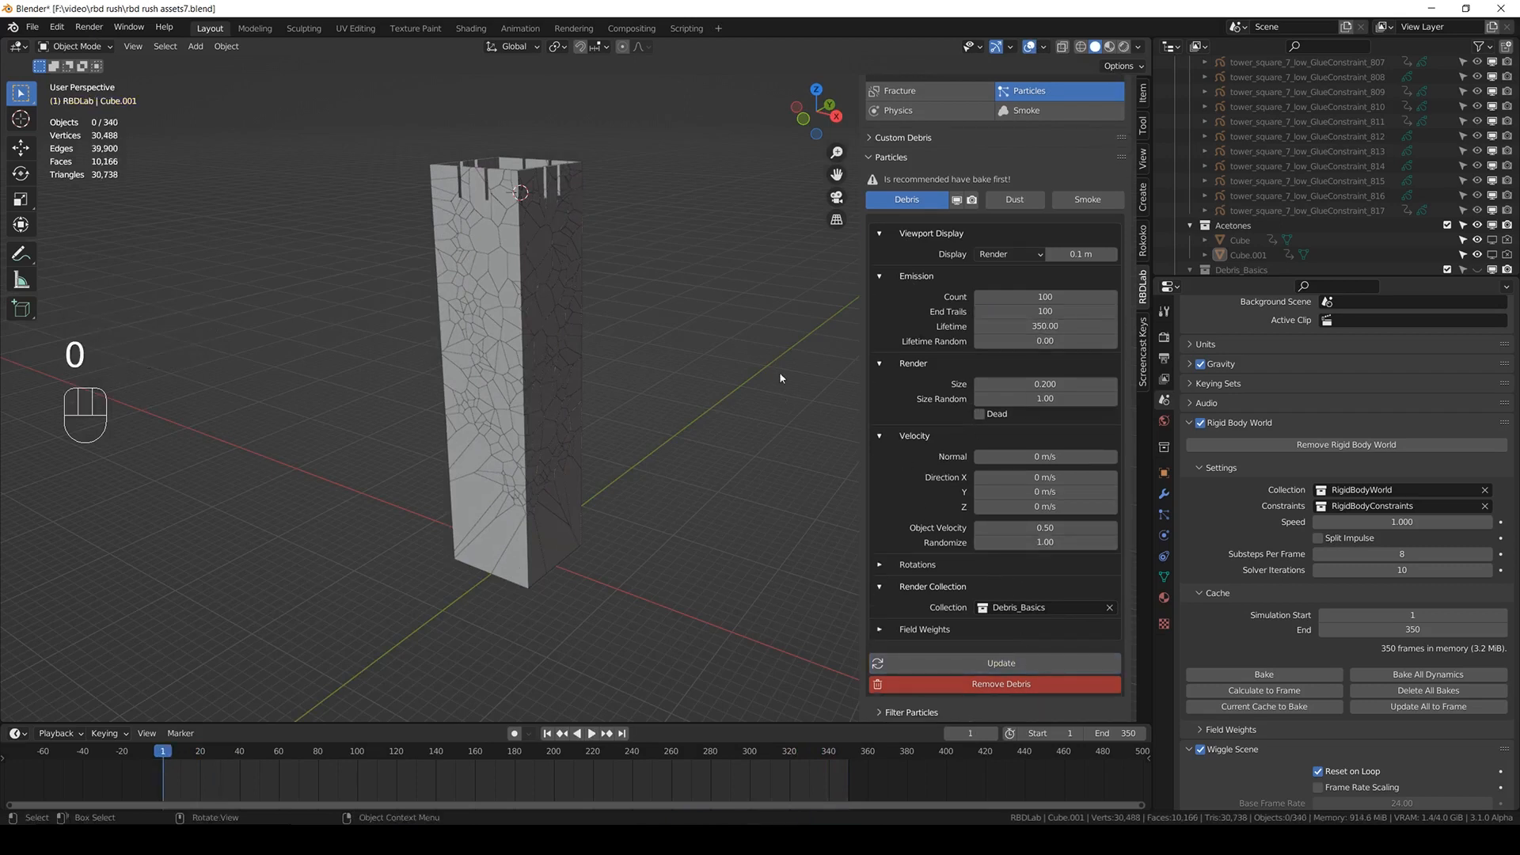
# - Expand the Custom Debris settings and select the tower's small chunks with the Physics module's Chunk Isolate Selector, Select Small at 23.96
pyautogui.scroll(8, 917, 418)
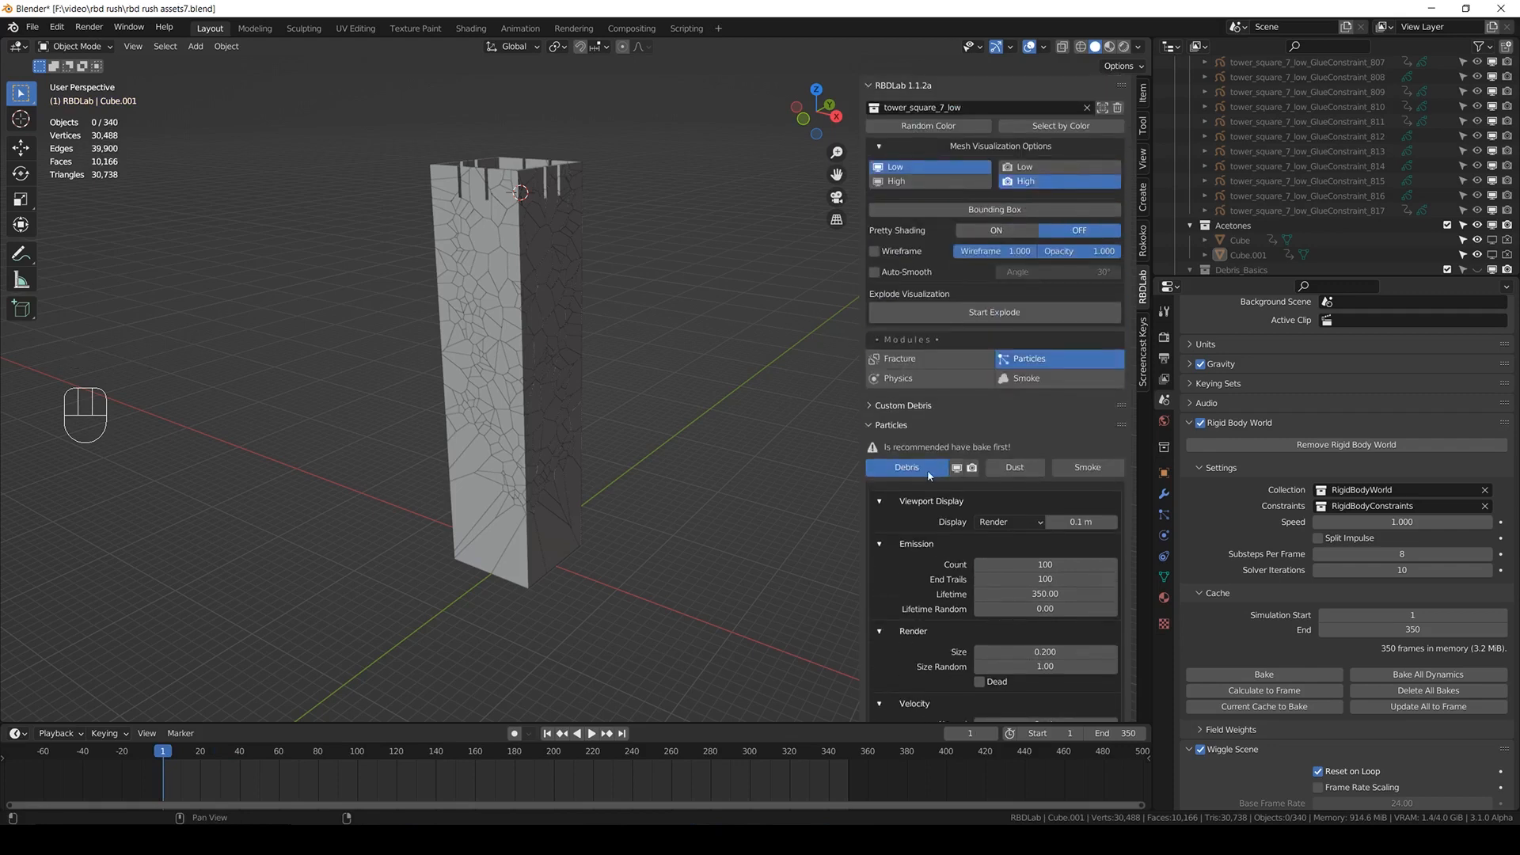
pyautogui.click(877, 405)
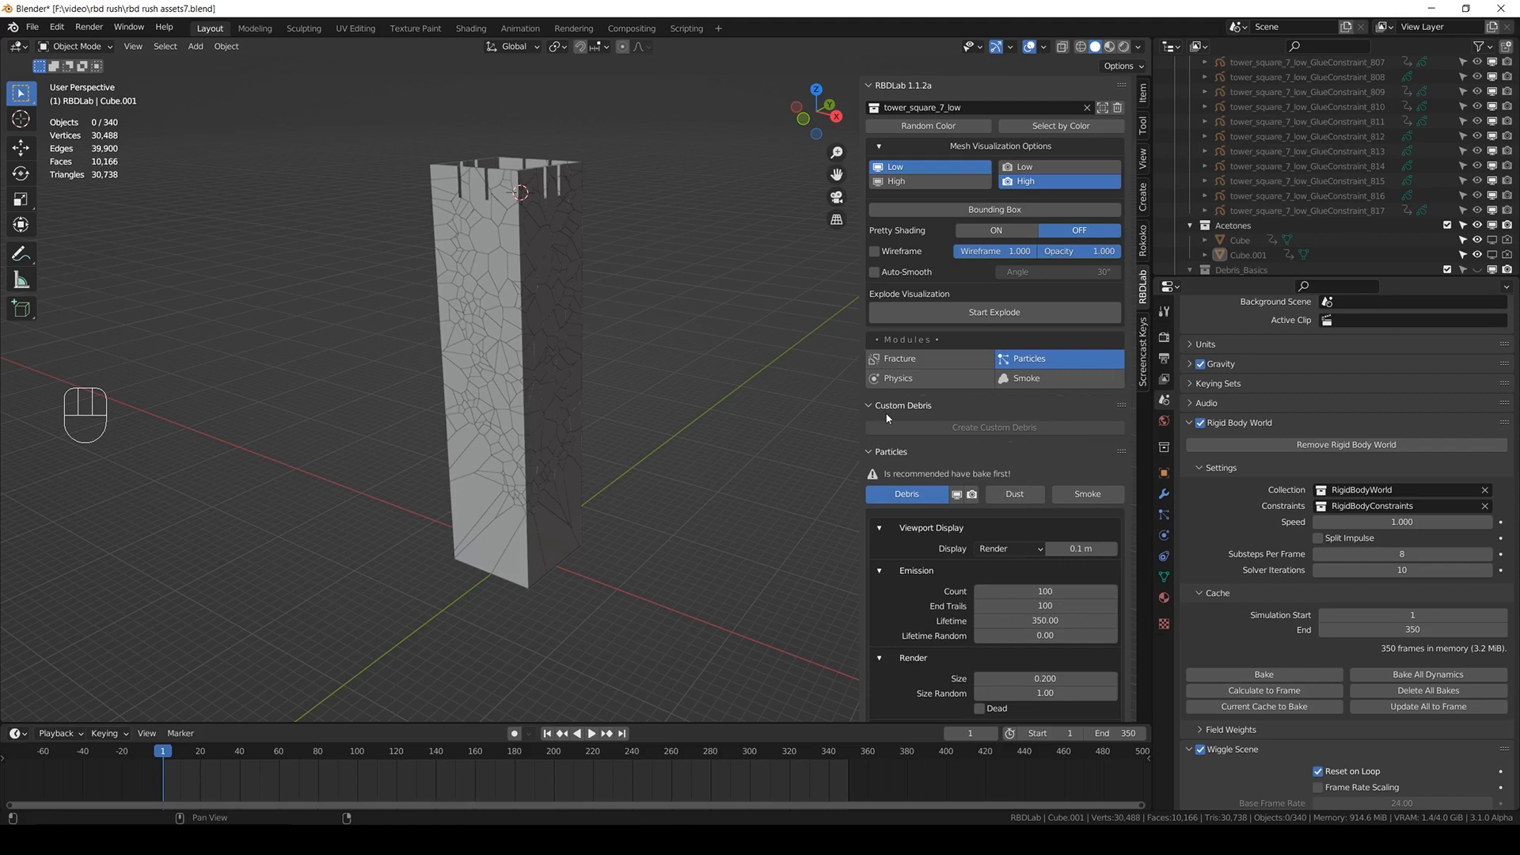
pyautogui.click(954, 379)
pyautogui.scroll(-12, 976, 548)
pyautogui.scroll(1, 987, 373)
pyautogui.moveTo(1062, 269)
pyautogui.mouseDown()
pyautogui.moveTo(1025, 269)
pyautogui.moveTo(1045, 270)
pyautogui.mouseUp()
pyautogui.scroll(12, 1045, 270)
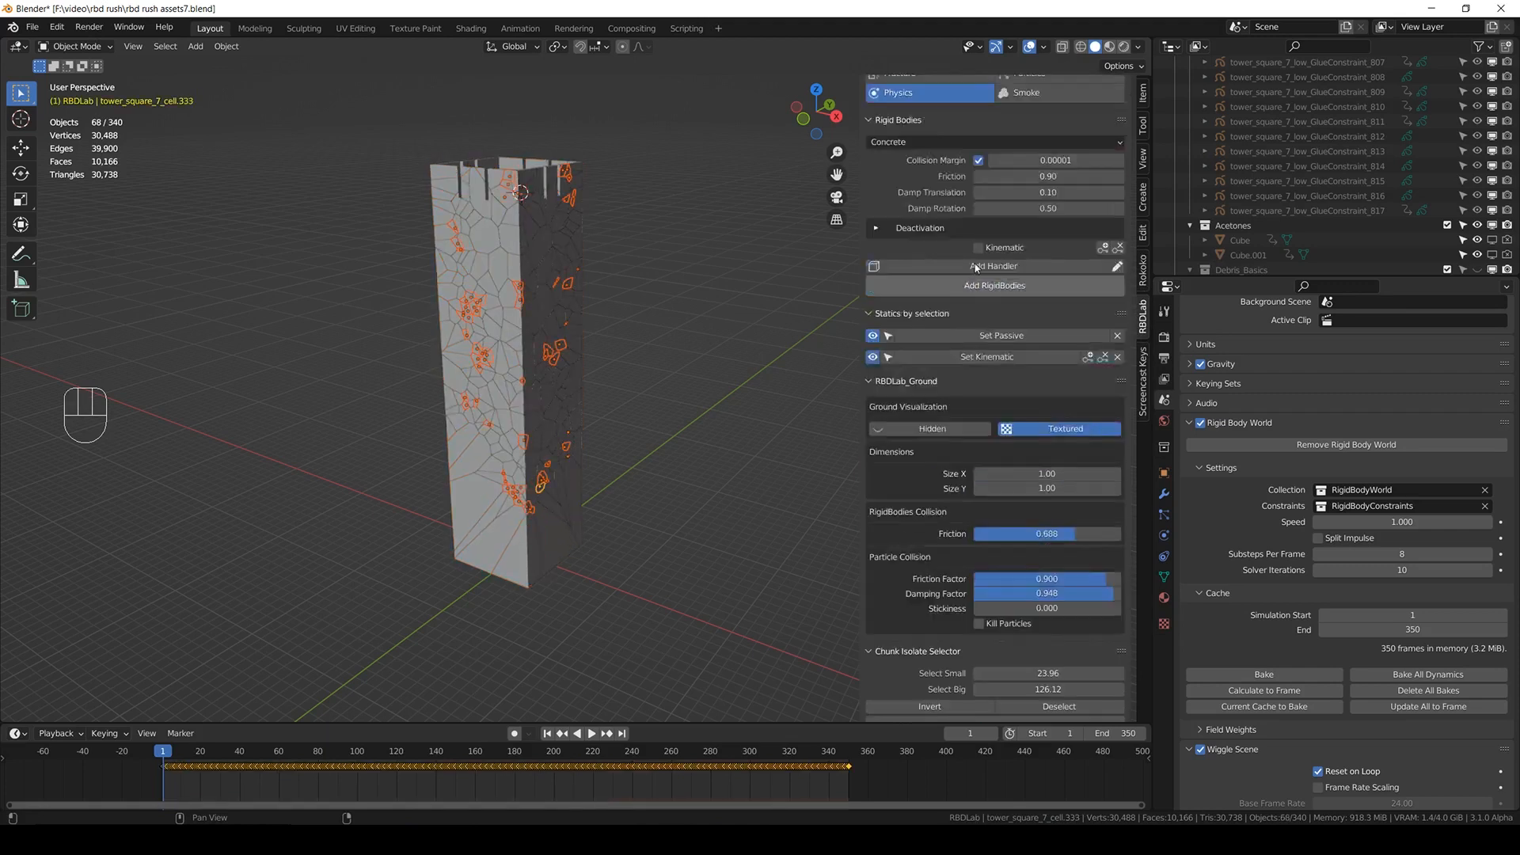
# - Create a custom debris collection named "tower debris" from the selected small chunks in the Particles module
pyautogui.click(1073, 361)
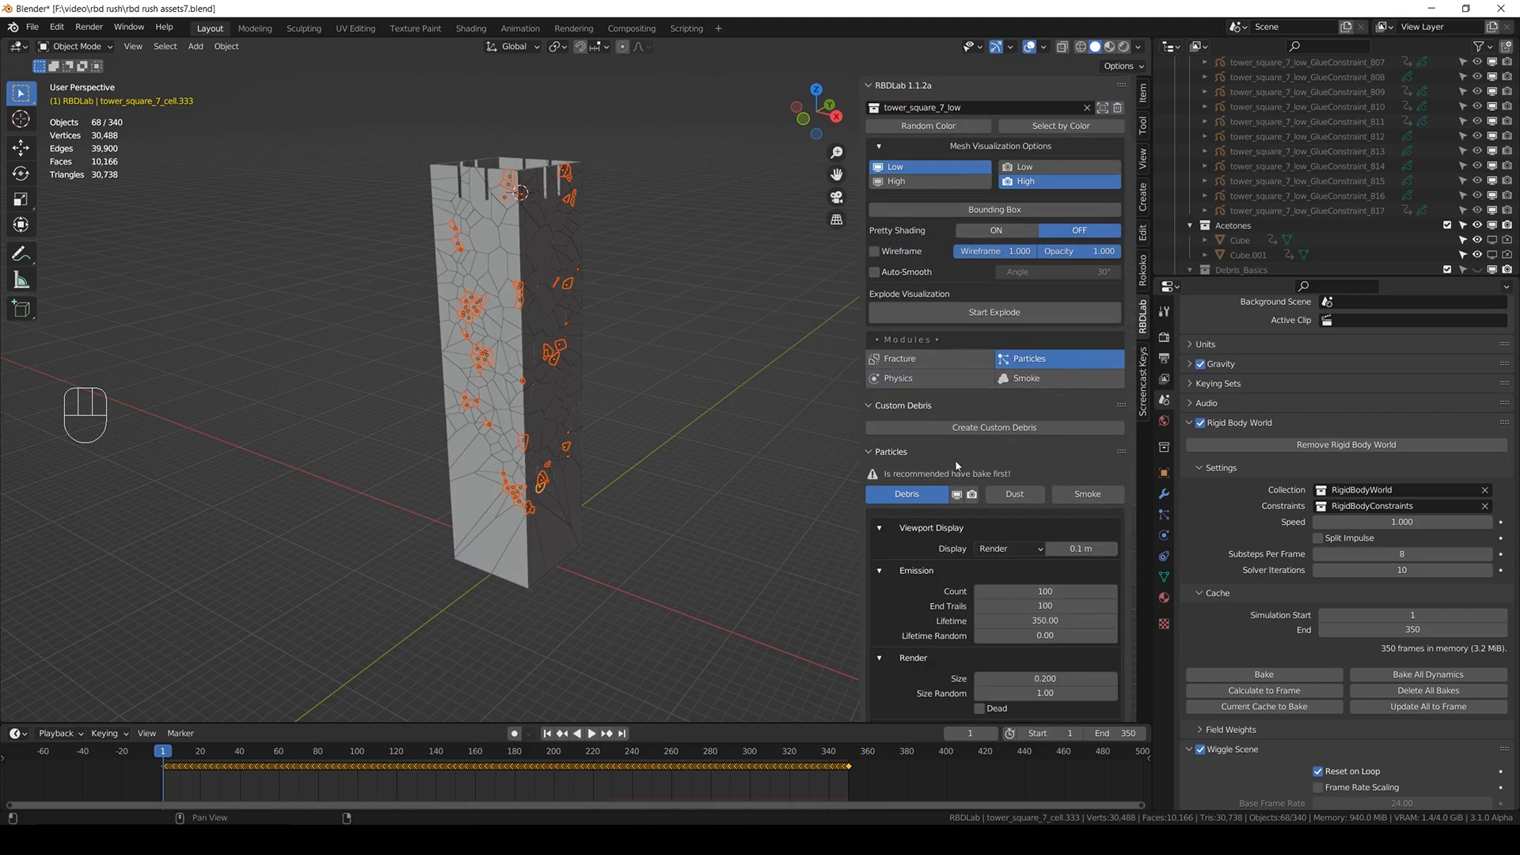
pyautogui.scroll(-3, 956, 467)
pyautogui.hotkey('ctrl', 'z')
pyautogui.click(976, 322)
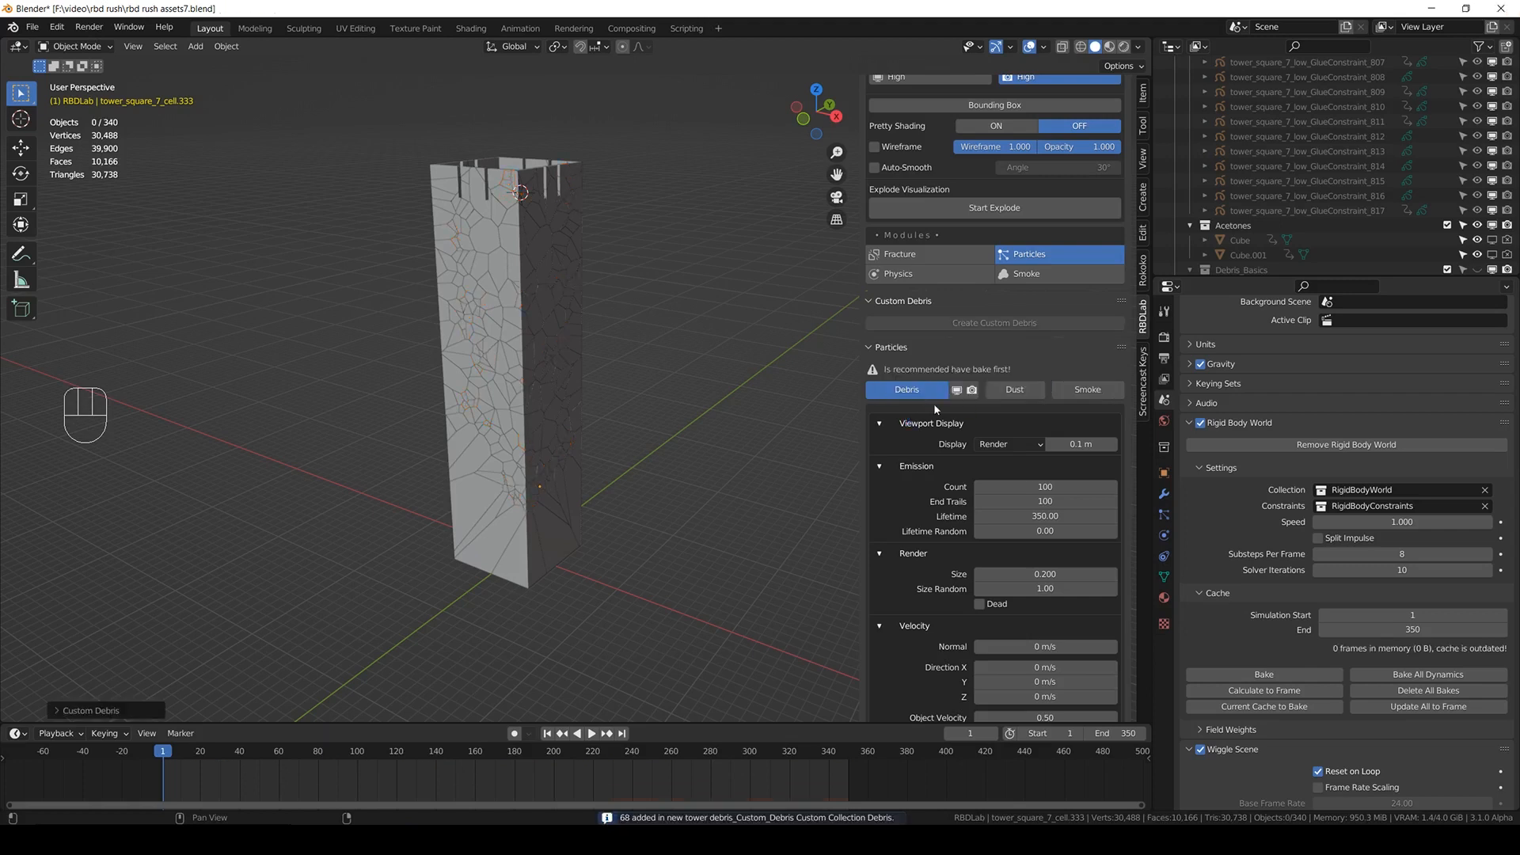
# - Save the file, play the collapse simulation and stop it around frame 279
pyautogui.hotkey('ctrl', 's')
pyautogui.press('space')
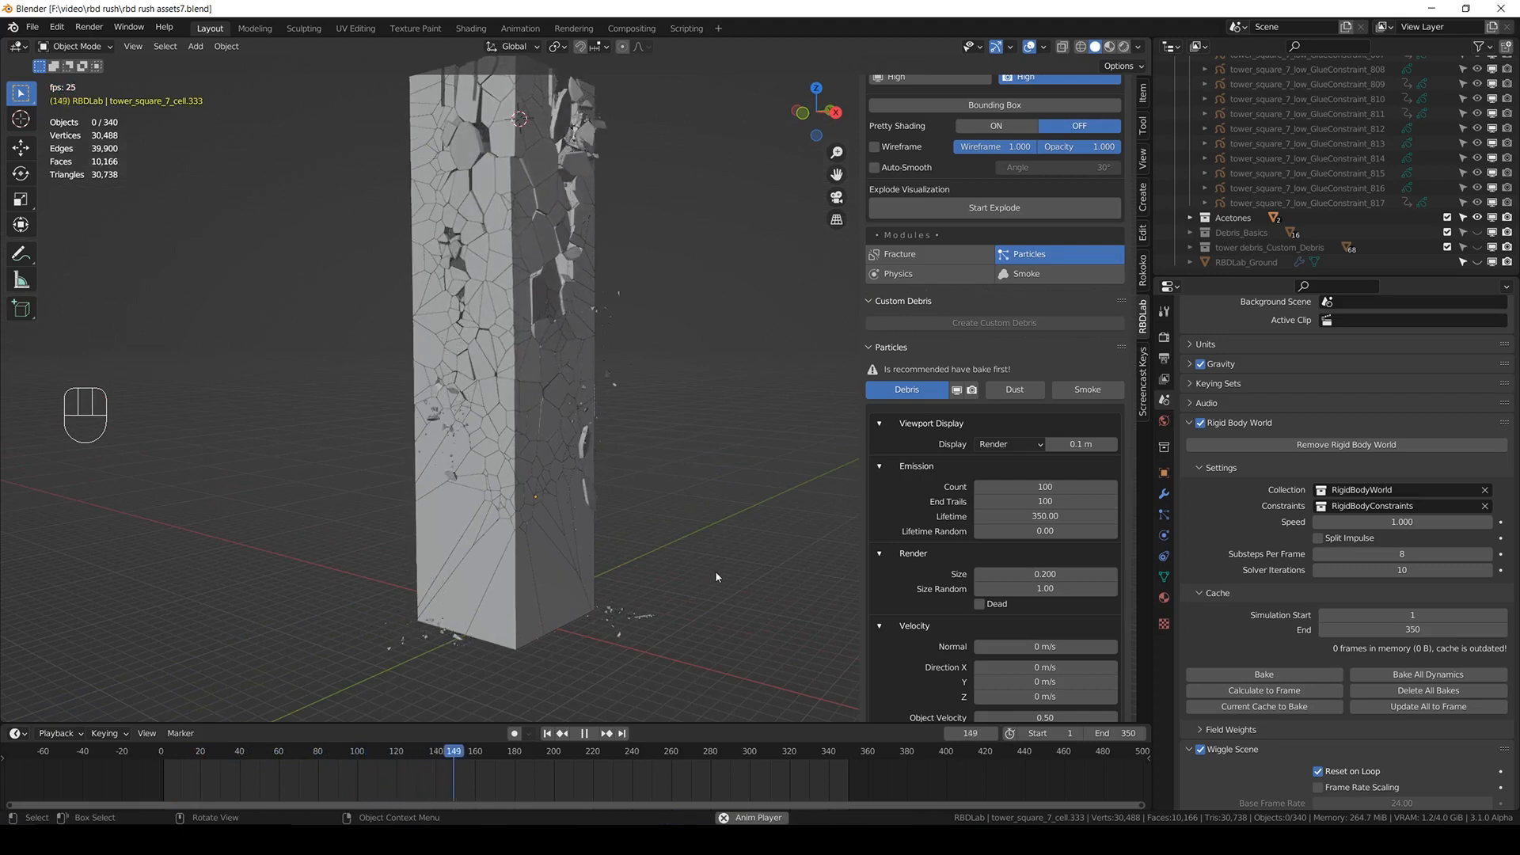
pyautogui.press('space')
# - In the Physics module, set the RBDLab_Ground particle collision Friction Factor to 0.692, rewind to frame 0 and save
pyautogui.click(941, 274)
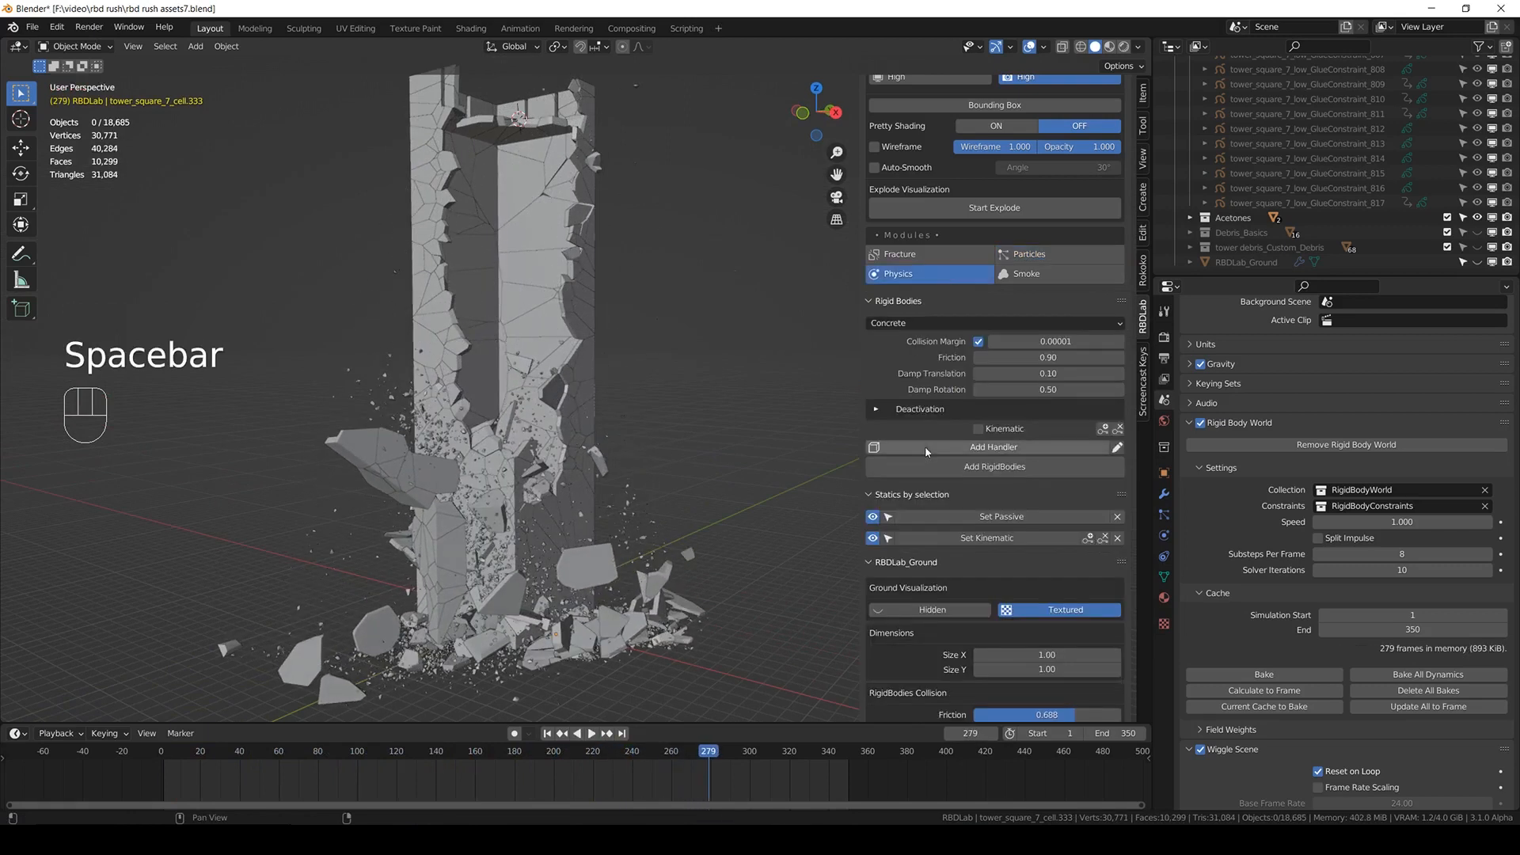
pyautogui.scroll(-6, 928, 459)
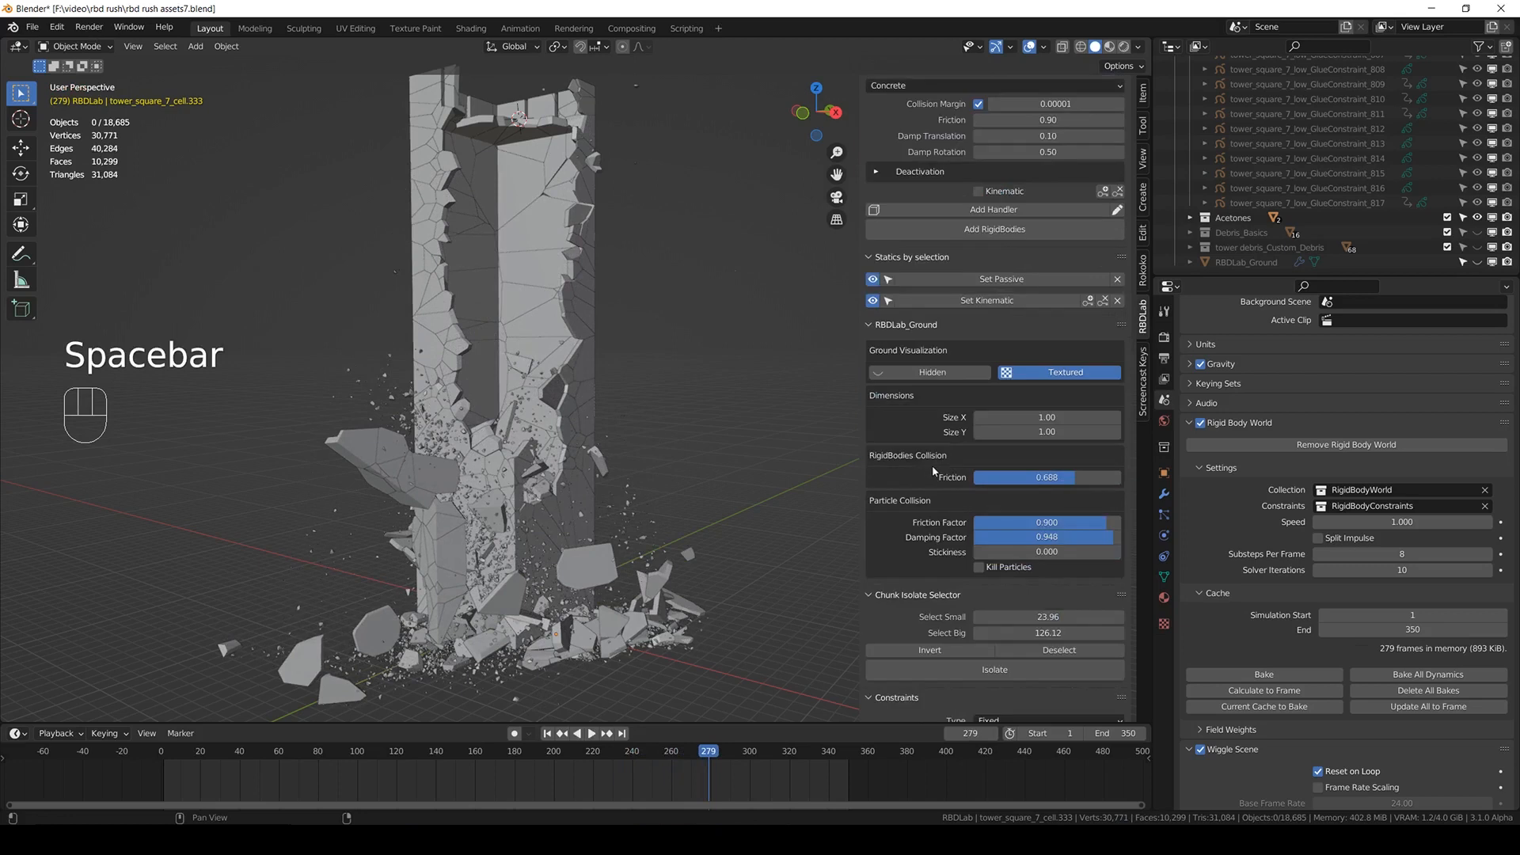
pyautogui.click(1096, 527)
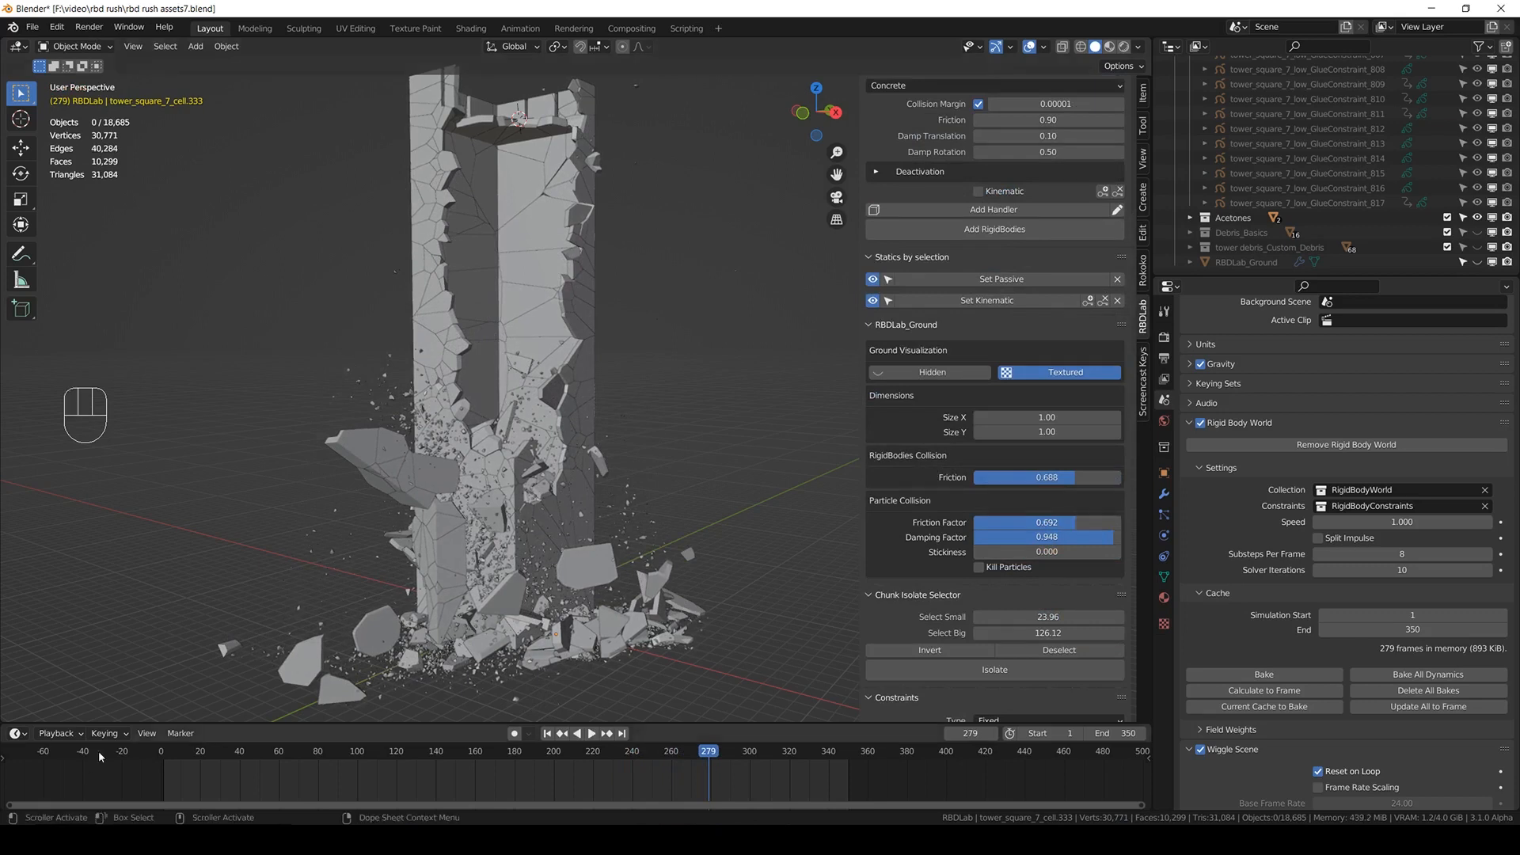
pyautogui.click(143, 756)
pyautogui.hotkey('ctrl', 's')
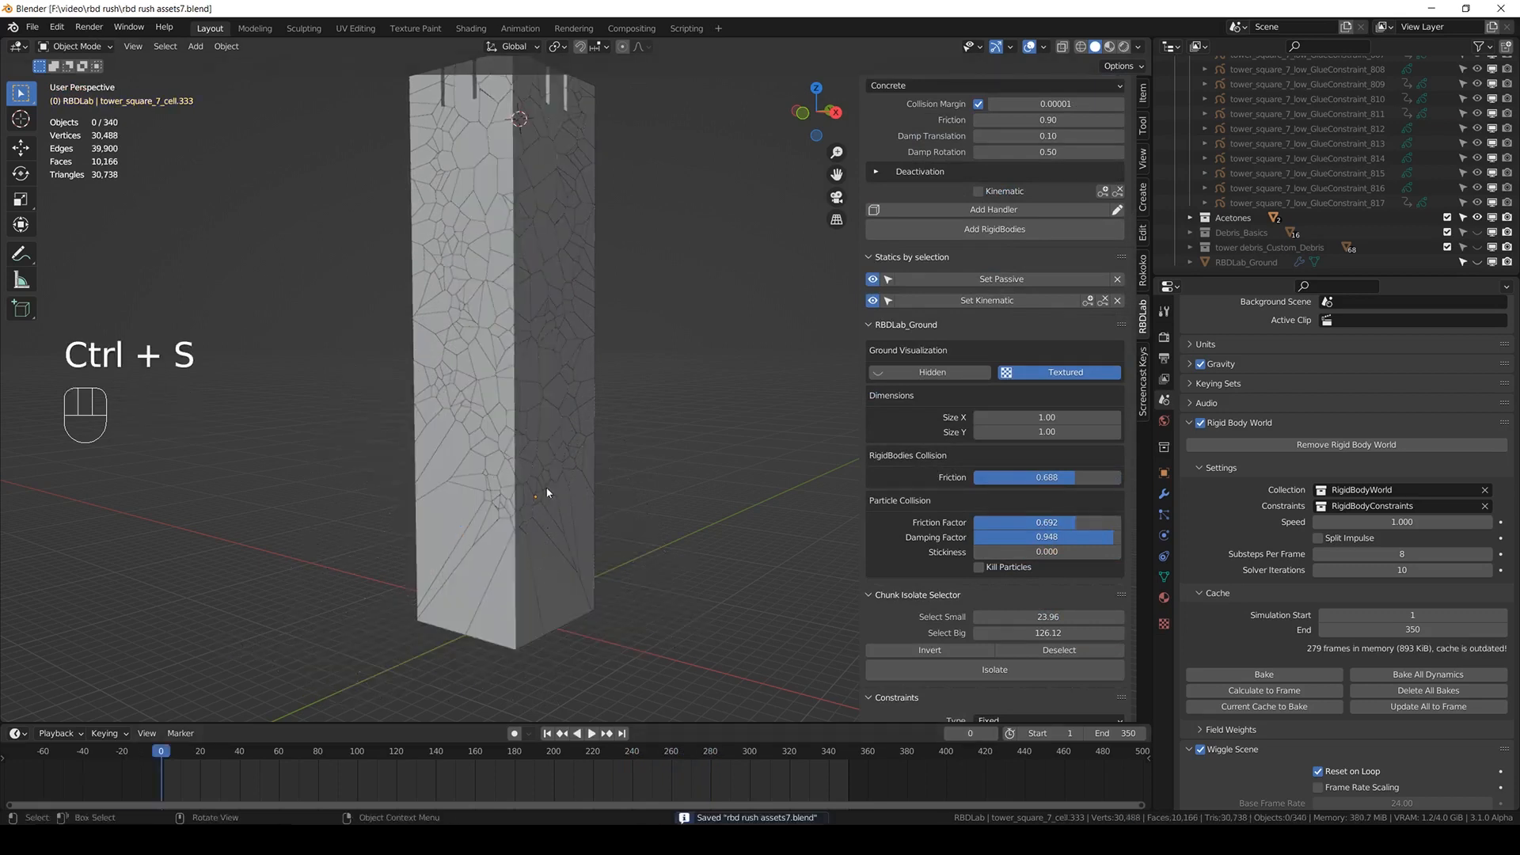
# - Replay the collapse with the changed ground friction, bring up the Particles module, stop around frame 274 and save
pyautogui.press('space')
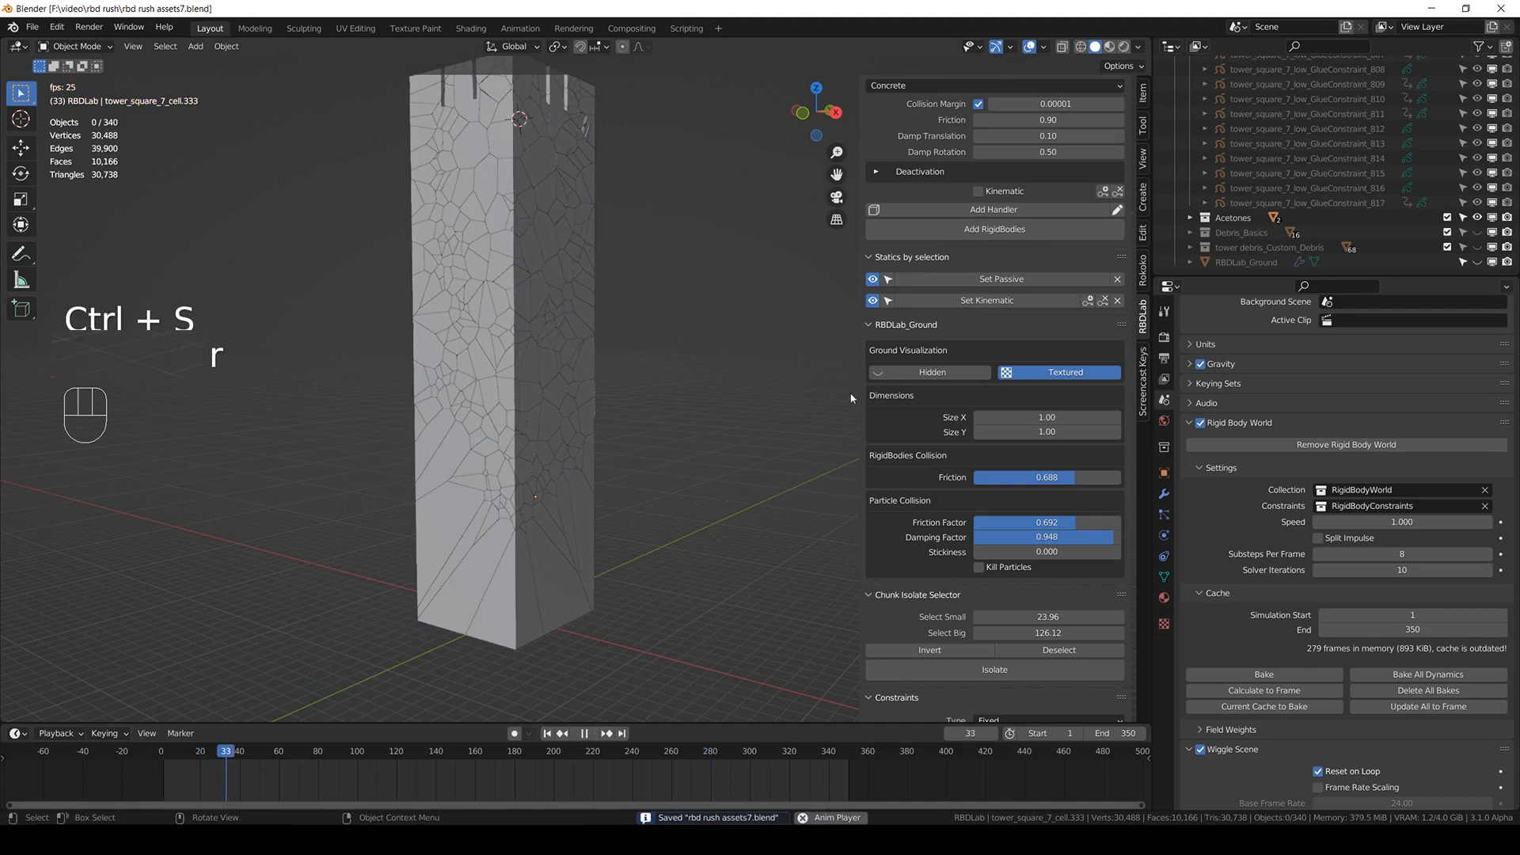
pyautogui.scroll(10, 989, 380)
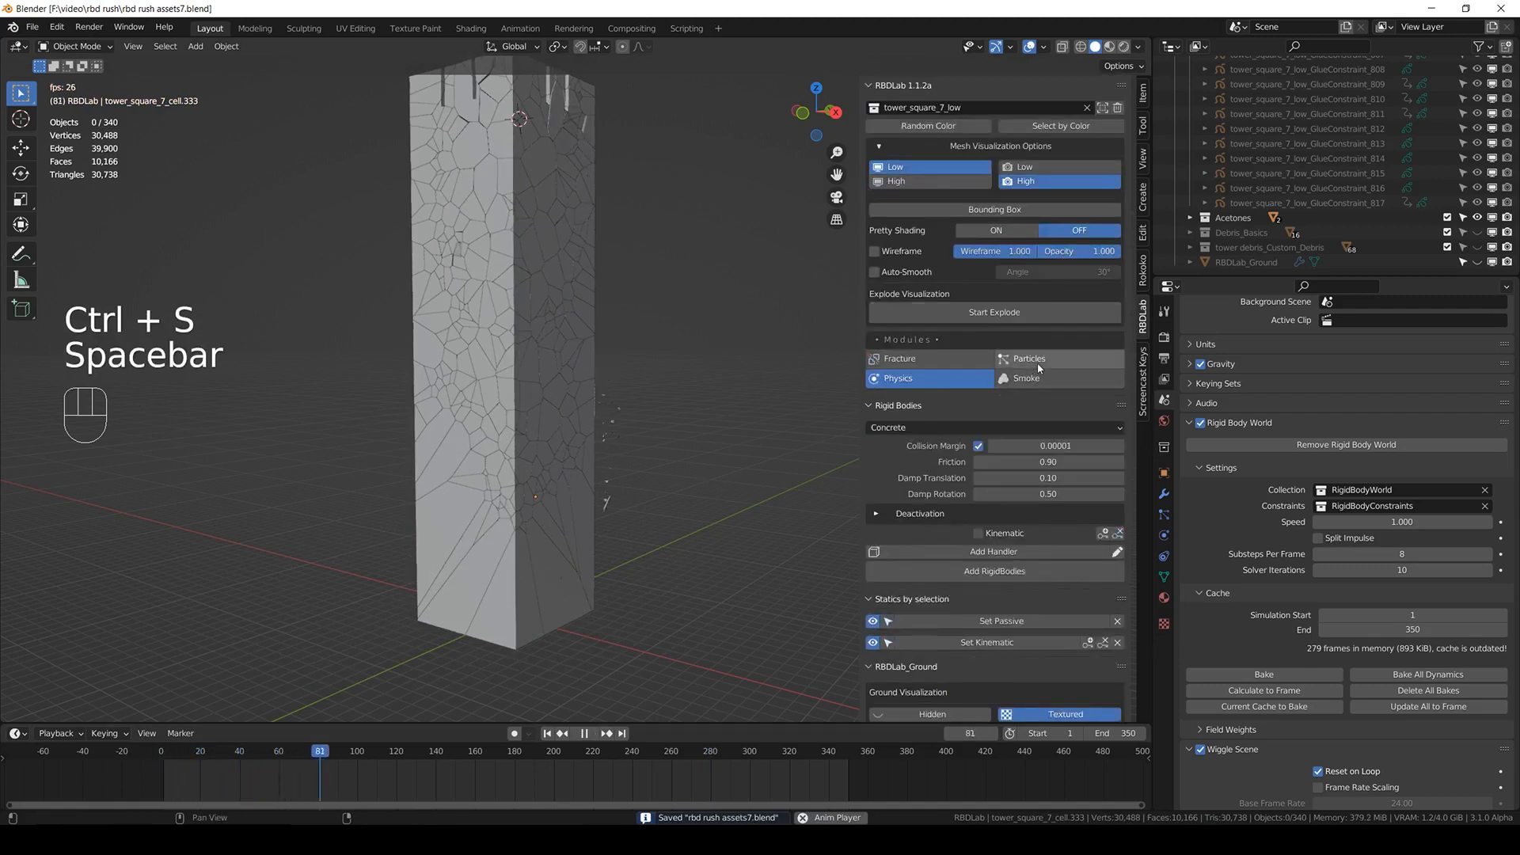
pyautogui.click(1030, 360)
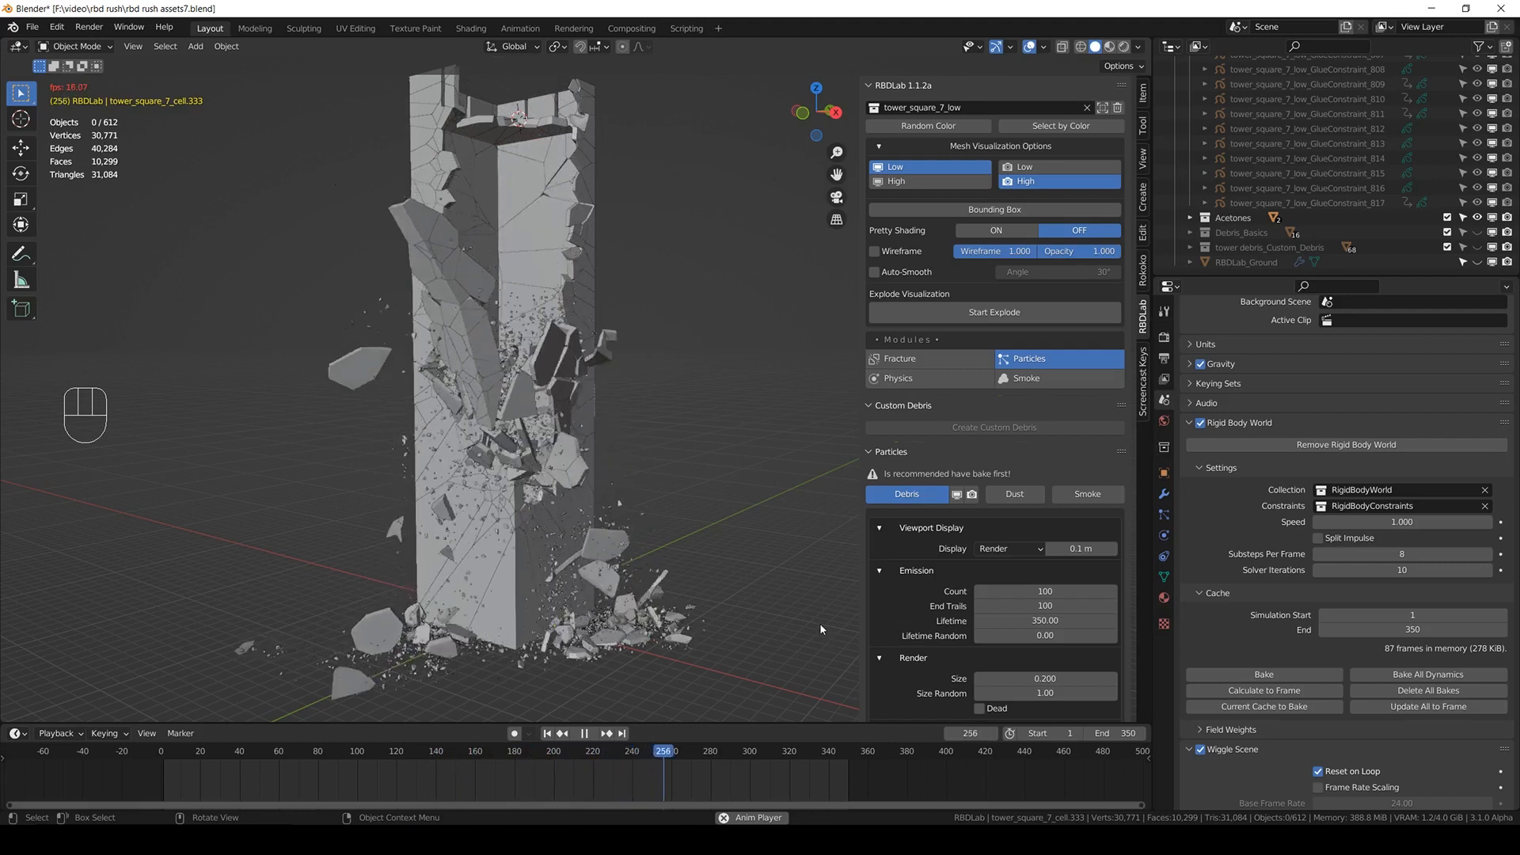
pyautogui.hotkey('ctrl', 's')
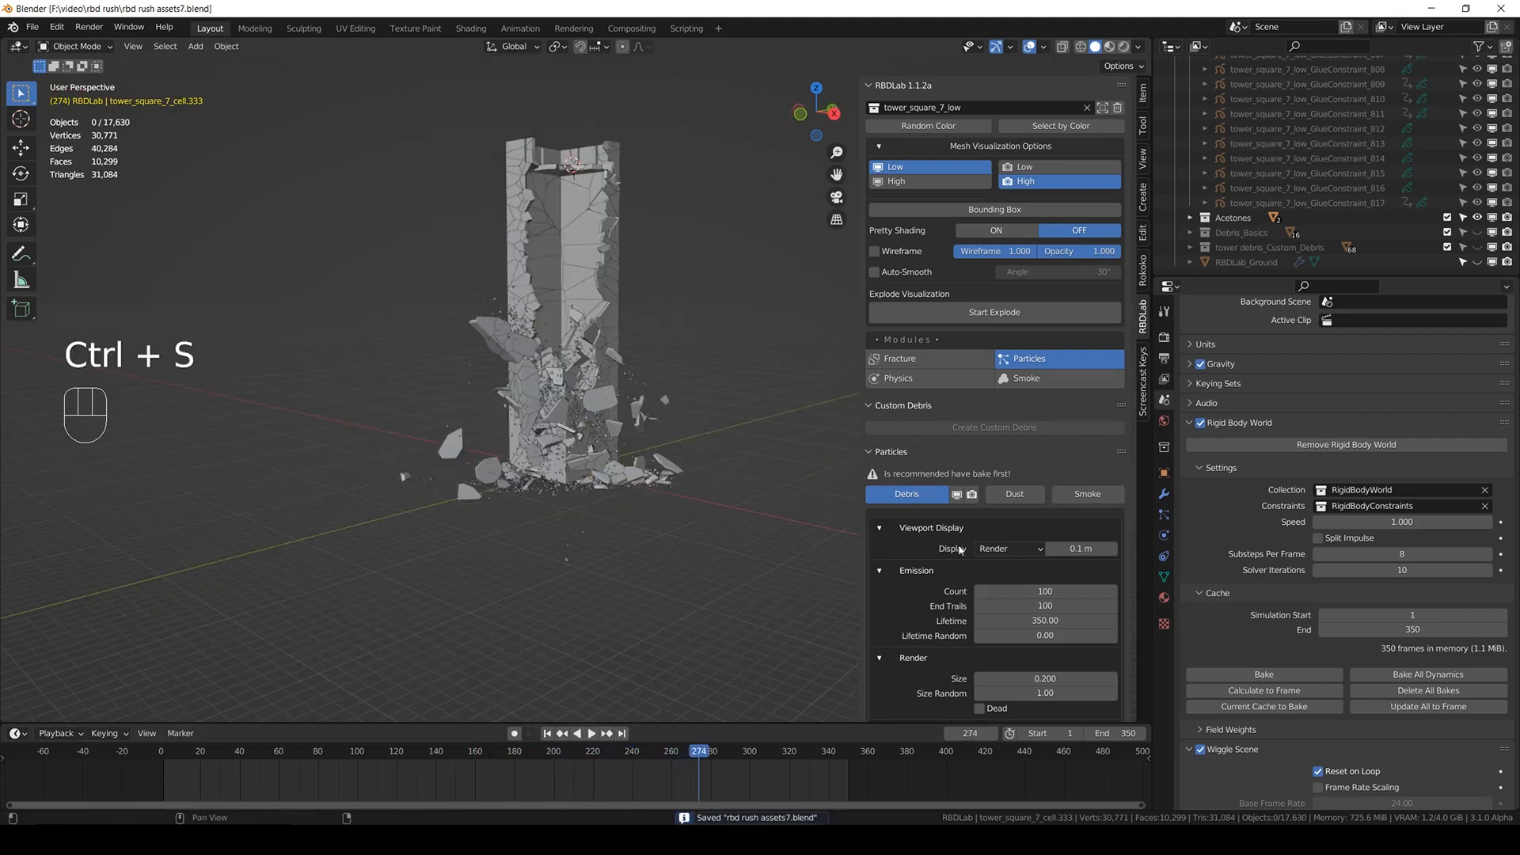
# - Set the debris emission Count to 150 and the render Size to 0.240, and save the file
pyautogui.click(1046, 591)
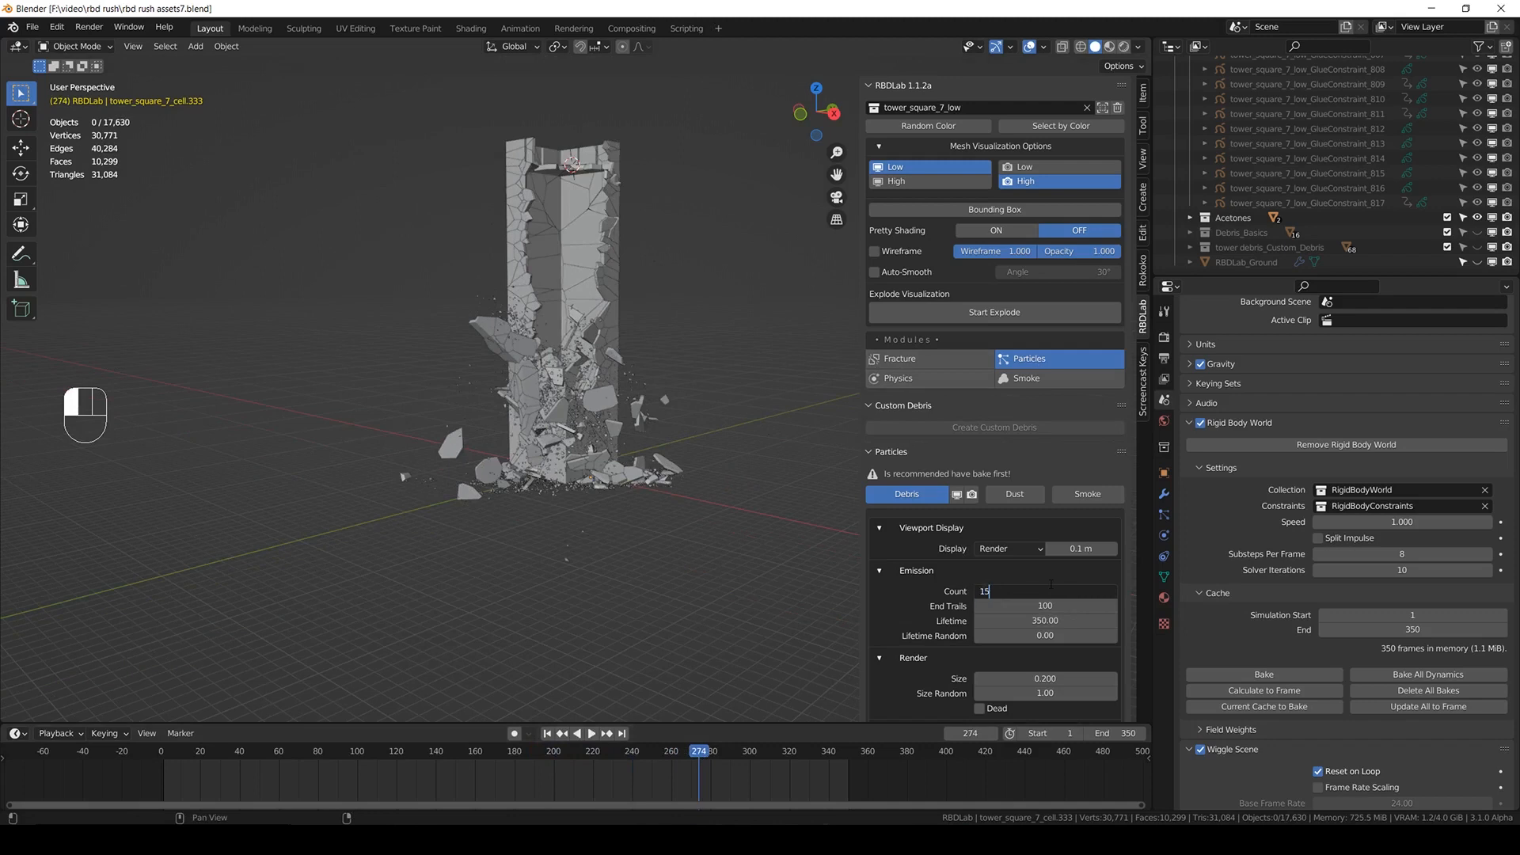
pyautogui.press('Return')
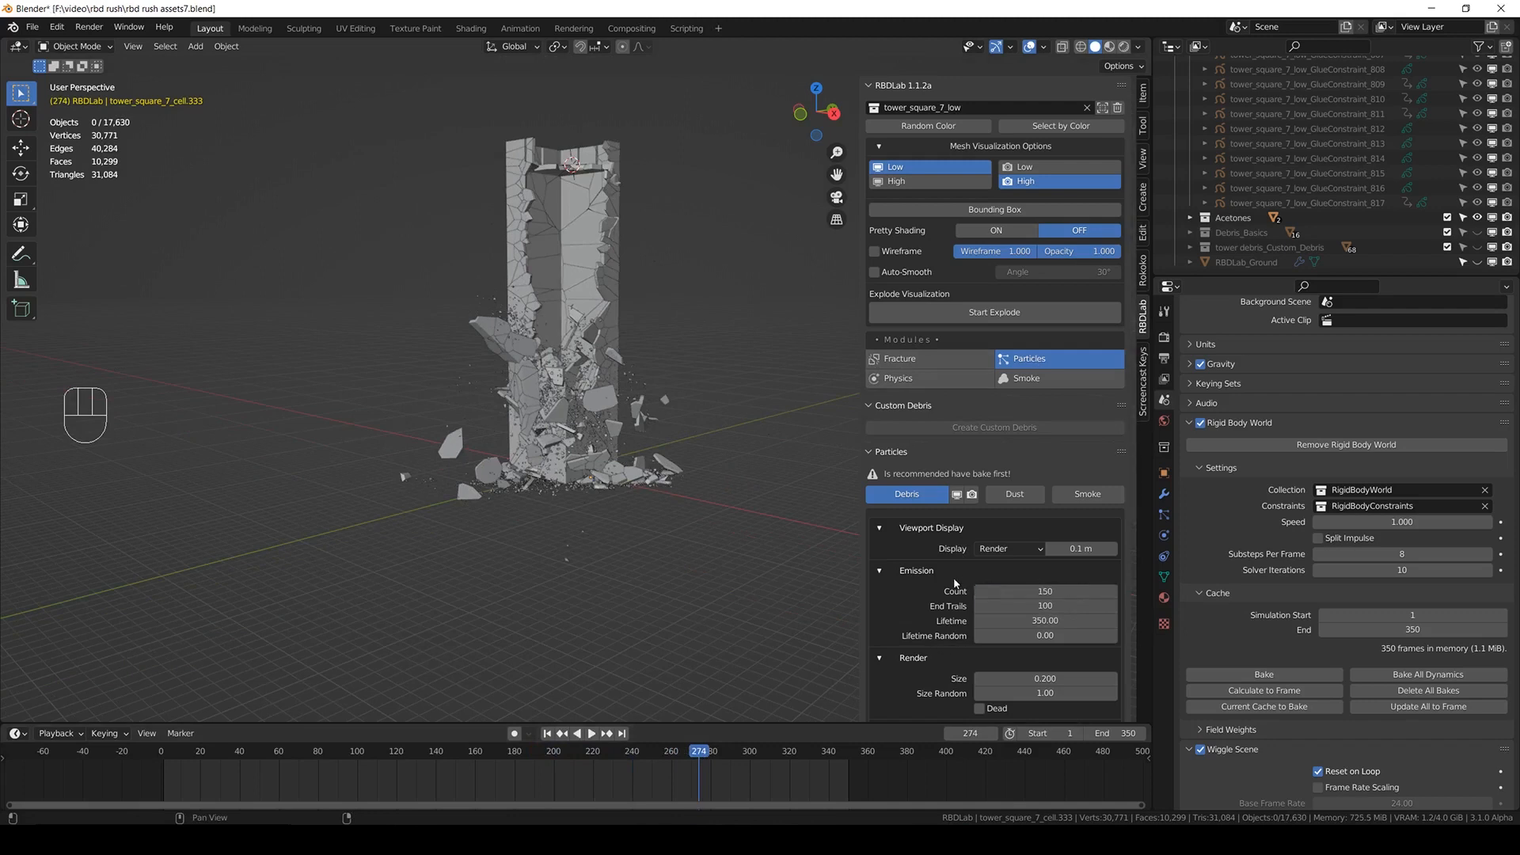
pyautogui.scroll(-5, 955, 584)
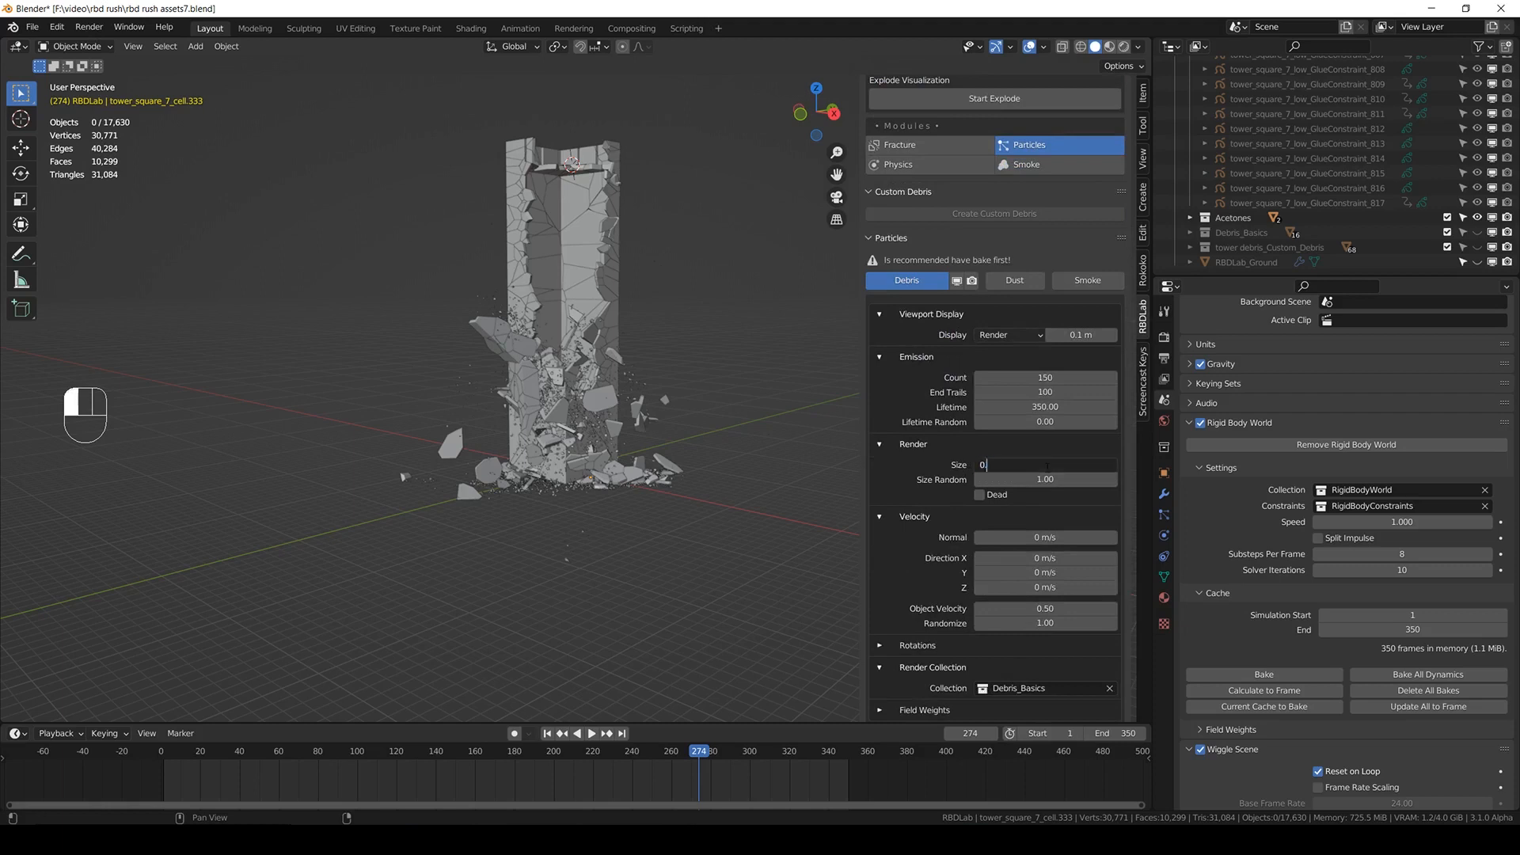
pyautogui.hotkey('ctrl', 's')
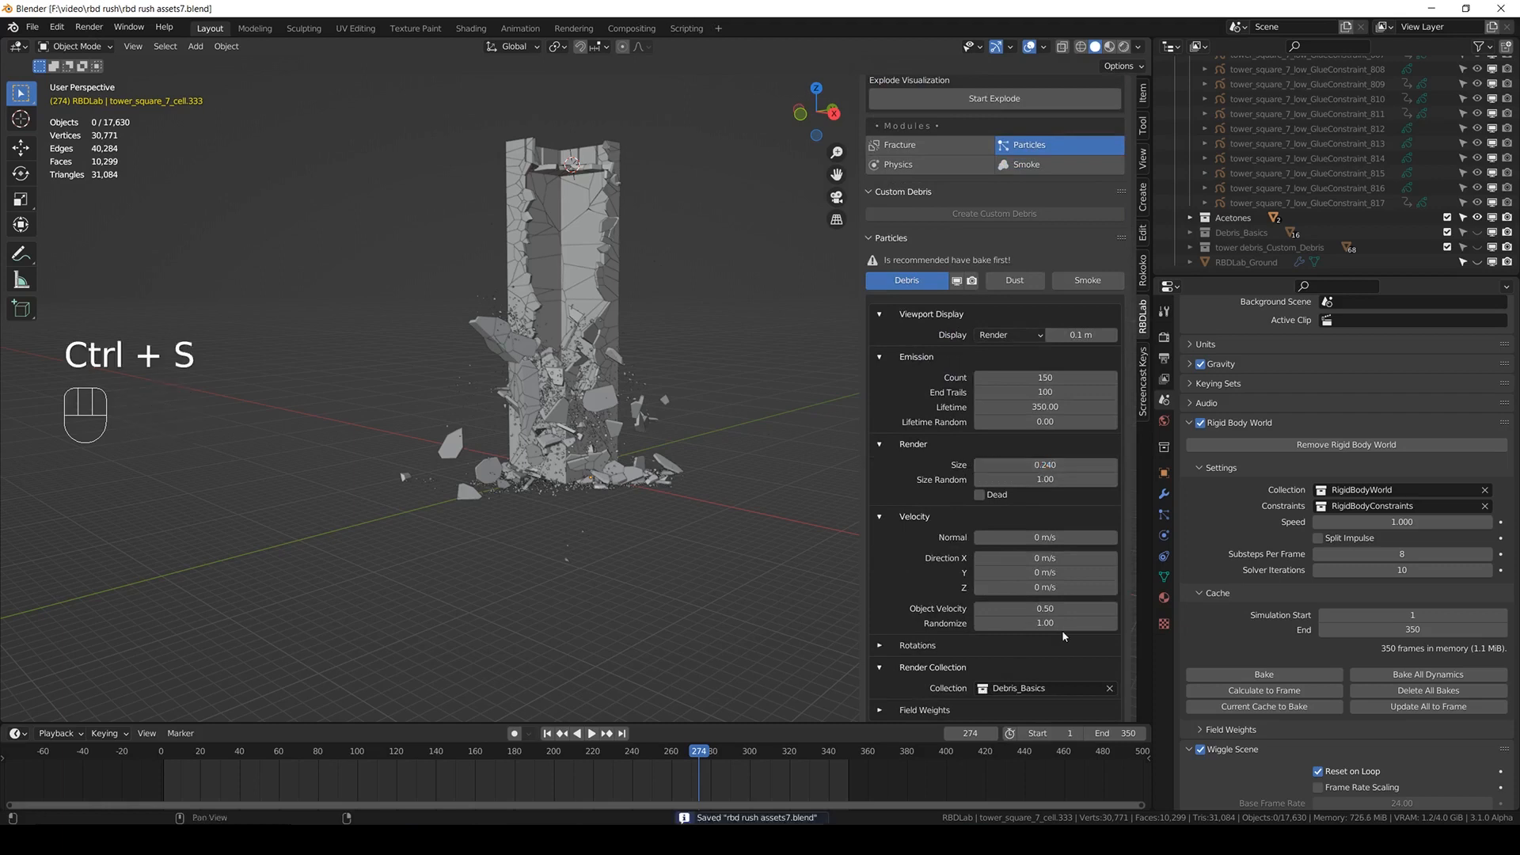
# - Set the debris Render Collection to tower debris_Custom_Debris, update the debris and save the file
pyautogui.scroll(-2, 941, 648)
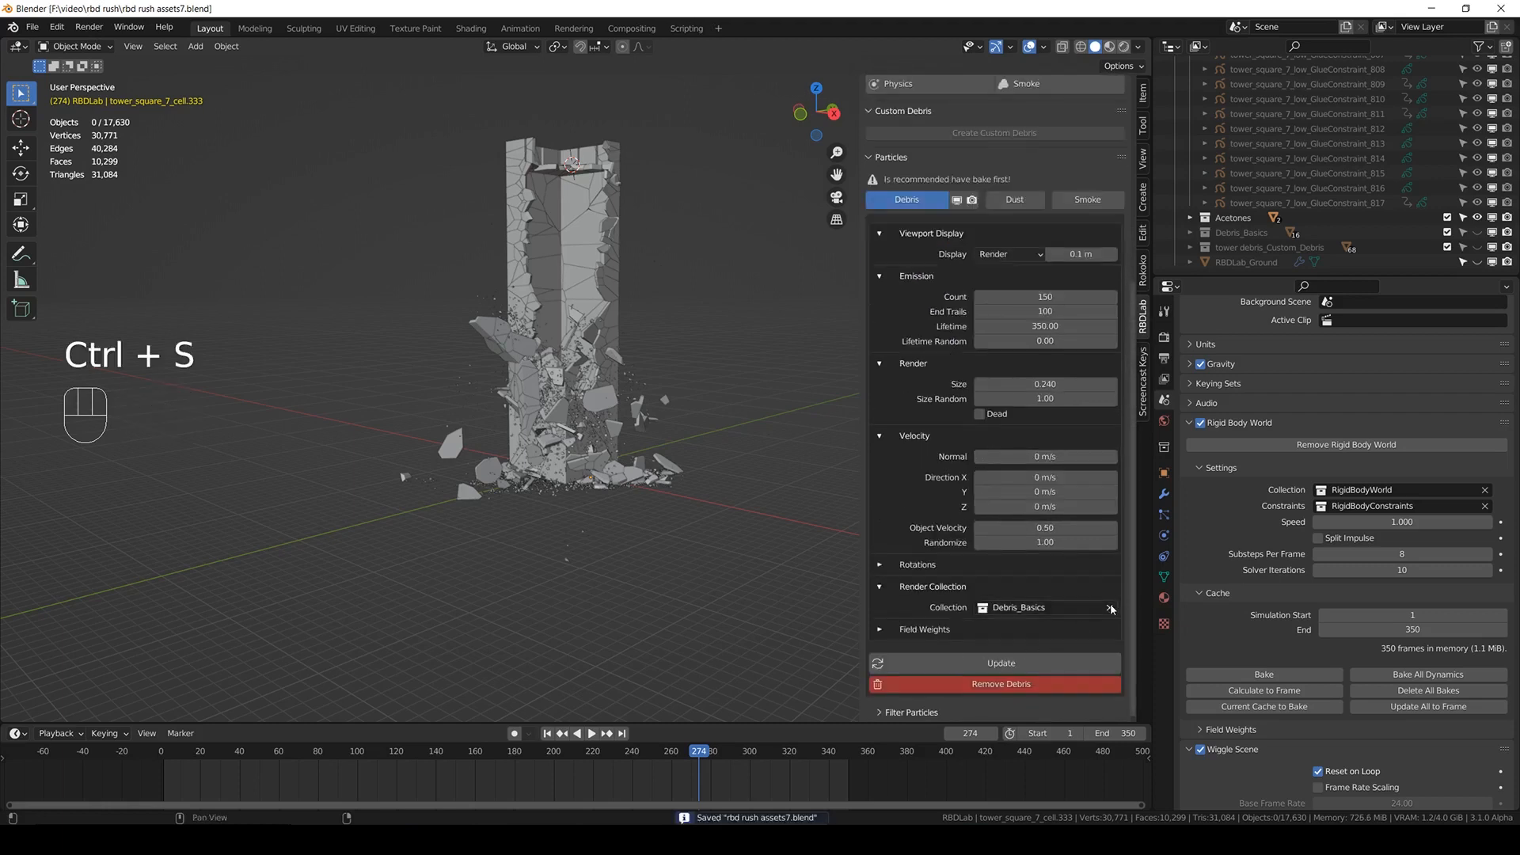
pyautogui.click(1070, 618)
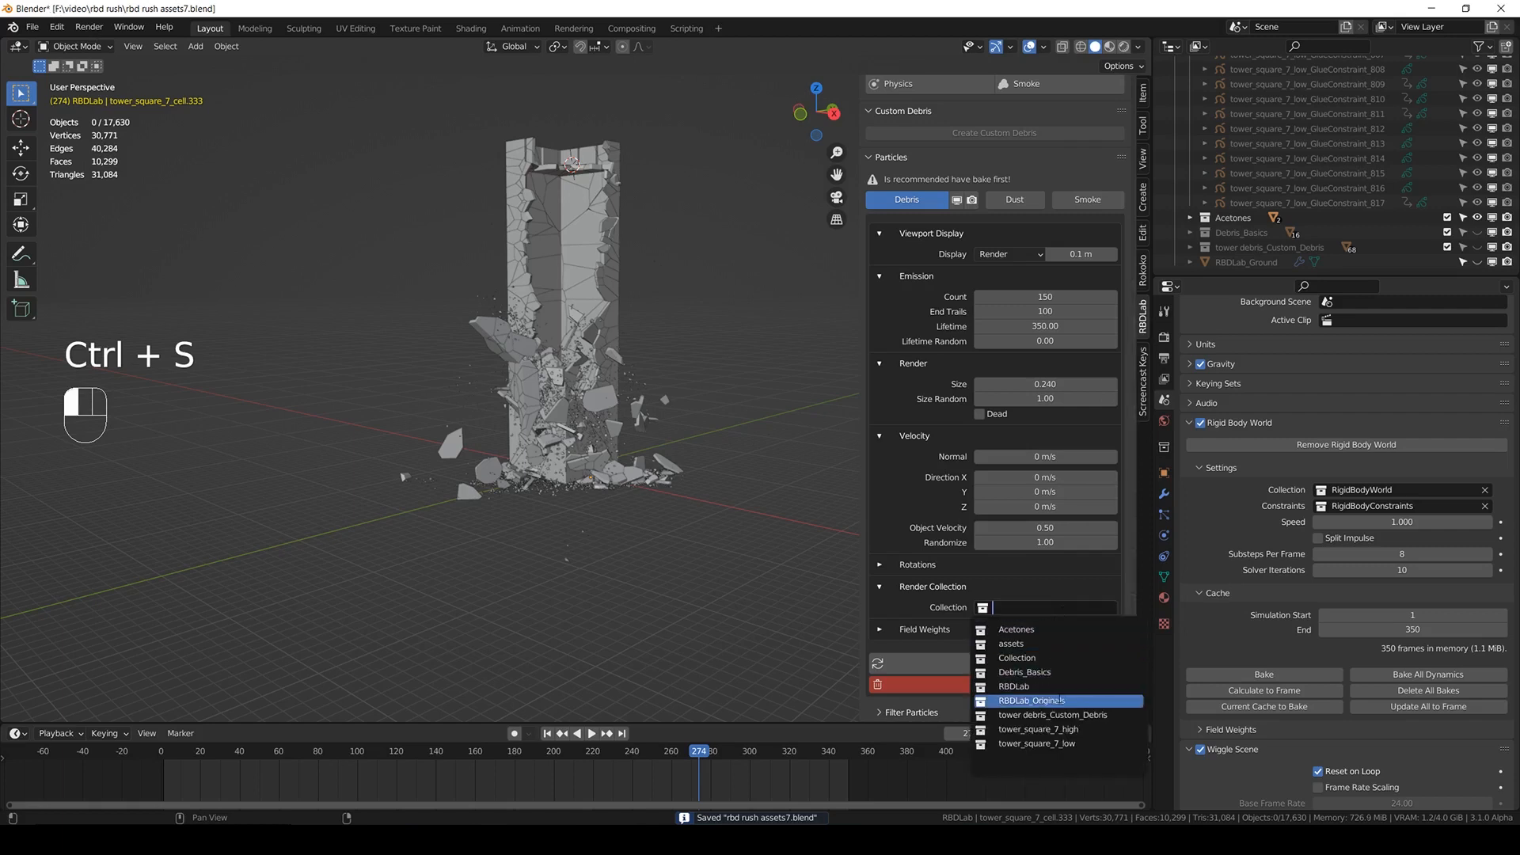
pyautogui.click(1078, 715)
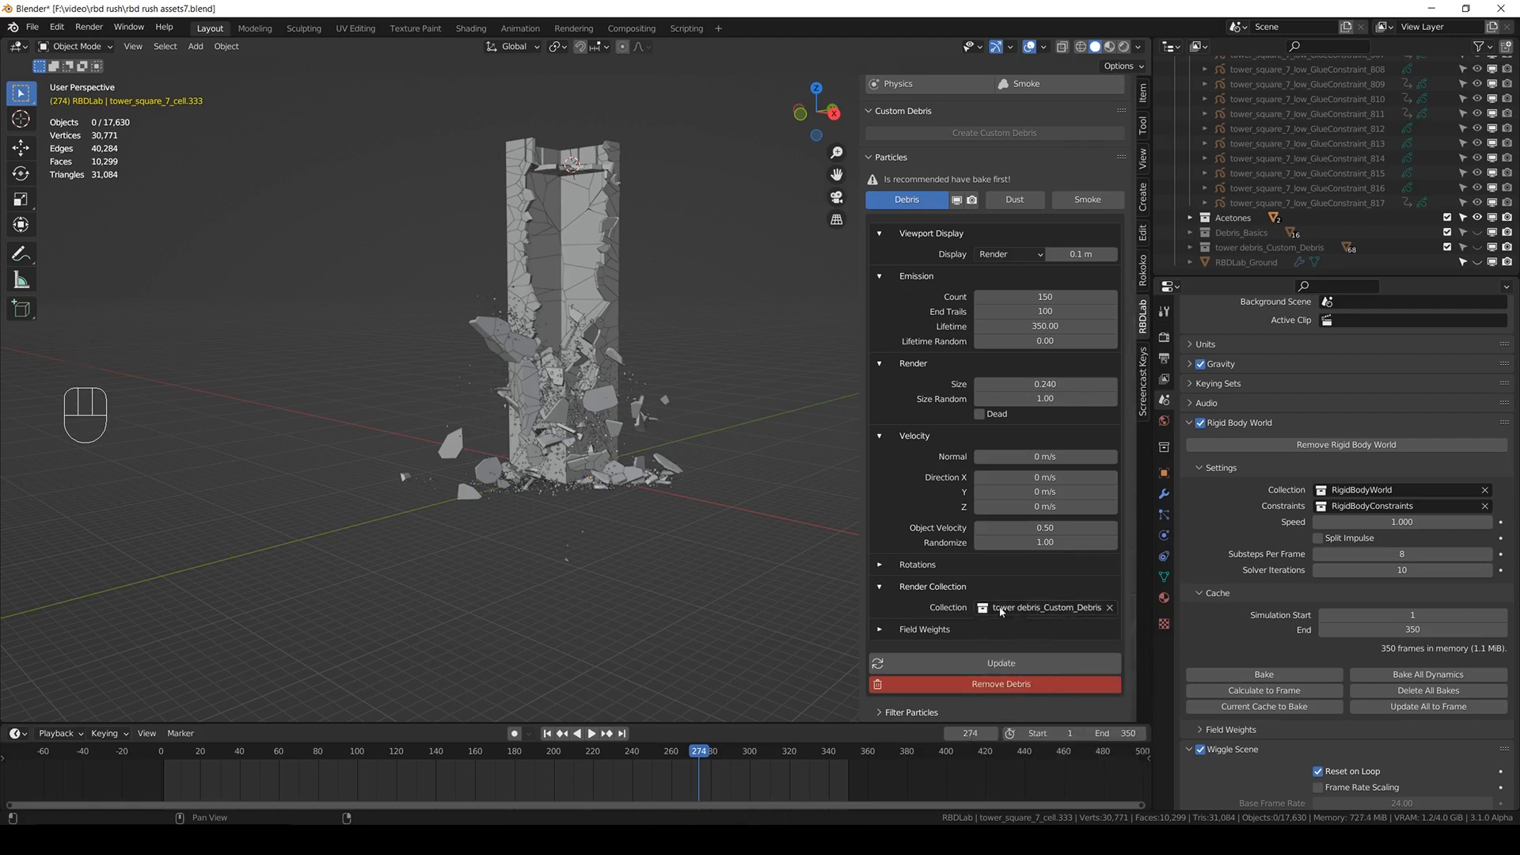
pyautogui.click(1014, 663)
pyautogui.hotkey('ctrl', 's')
# - Play the collapse in a maximized viewport, stop around frame 119 and inspect the custom debris near the tower's base
pyautogui.press('space')
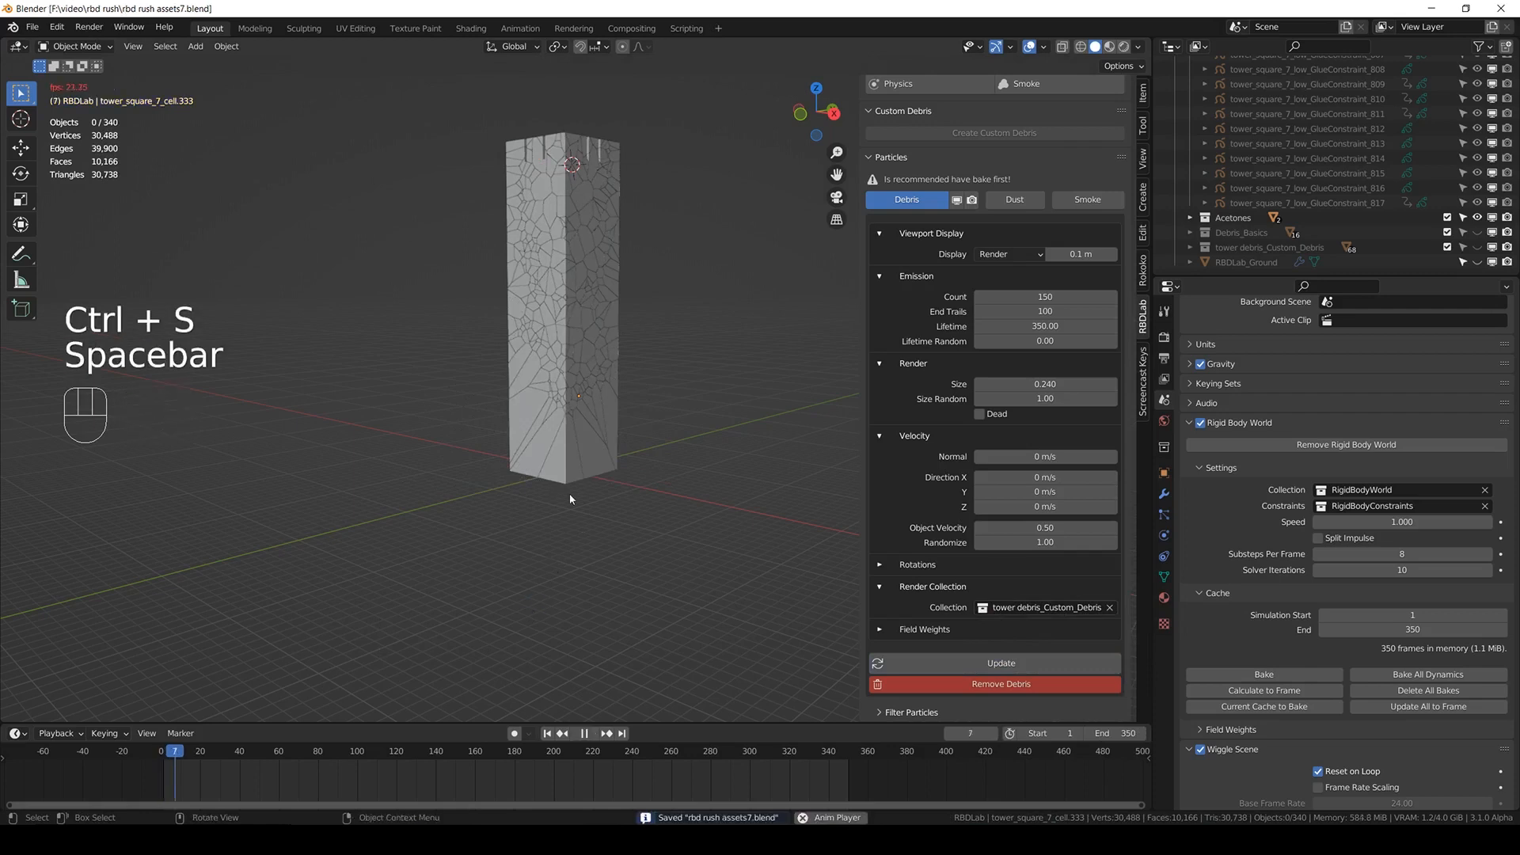
pyautogui.hotkey('ctrl', 'space')
pyautogui.keyDown('shift'); pyautogui.moveTo(675, 340); pyautogui.dragTo(707, 378, button='middle'); pyautogui.keyUp('shift')
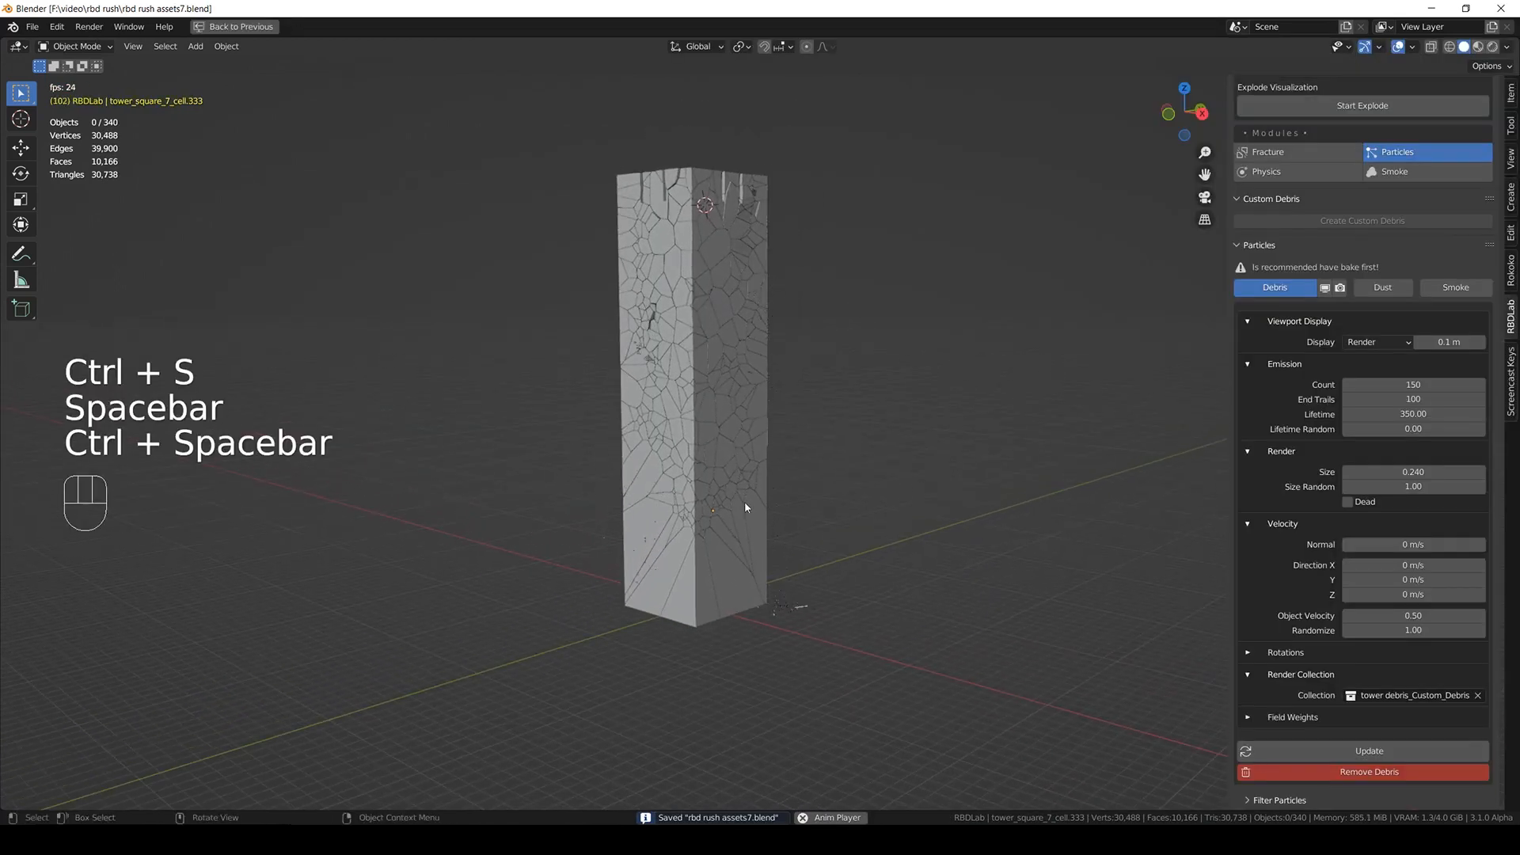
pyautogui.press('space')
pyautogui.scroll(3, 773, 599)
pyautogui.scroll(2, 774, 600)
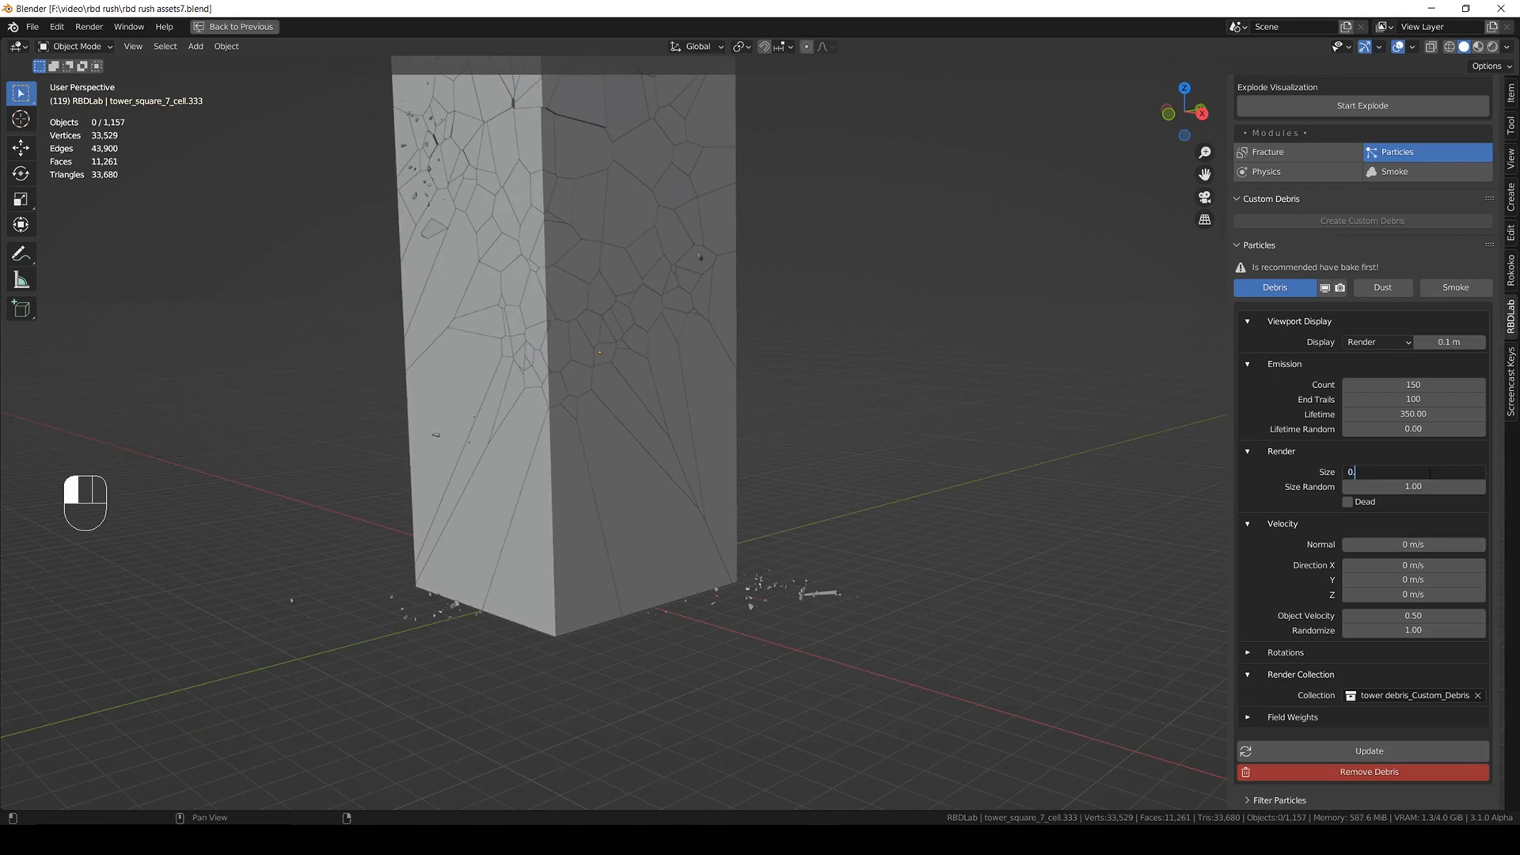
# - Set the debris render Size to 0.700, update the debris and check it in a replay of the collapse
pyautogui.click(1432, 478)
pyautogui.hotkey('ctrl', 's')
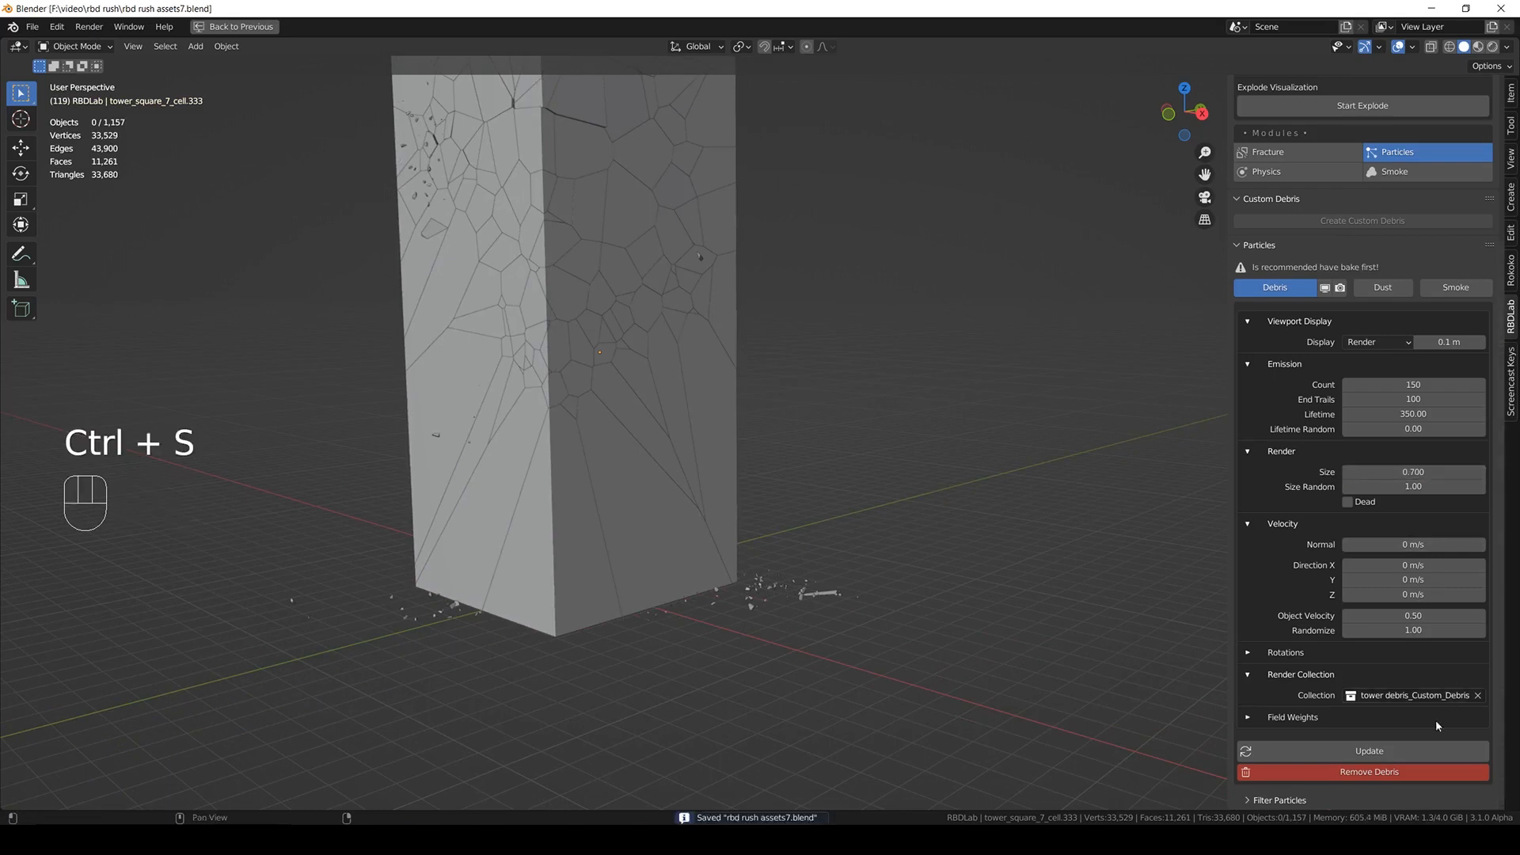
pyautogui.click(1390, 751)
pyautogui.scroll(-2, 724, 603)
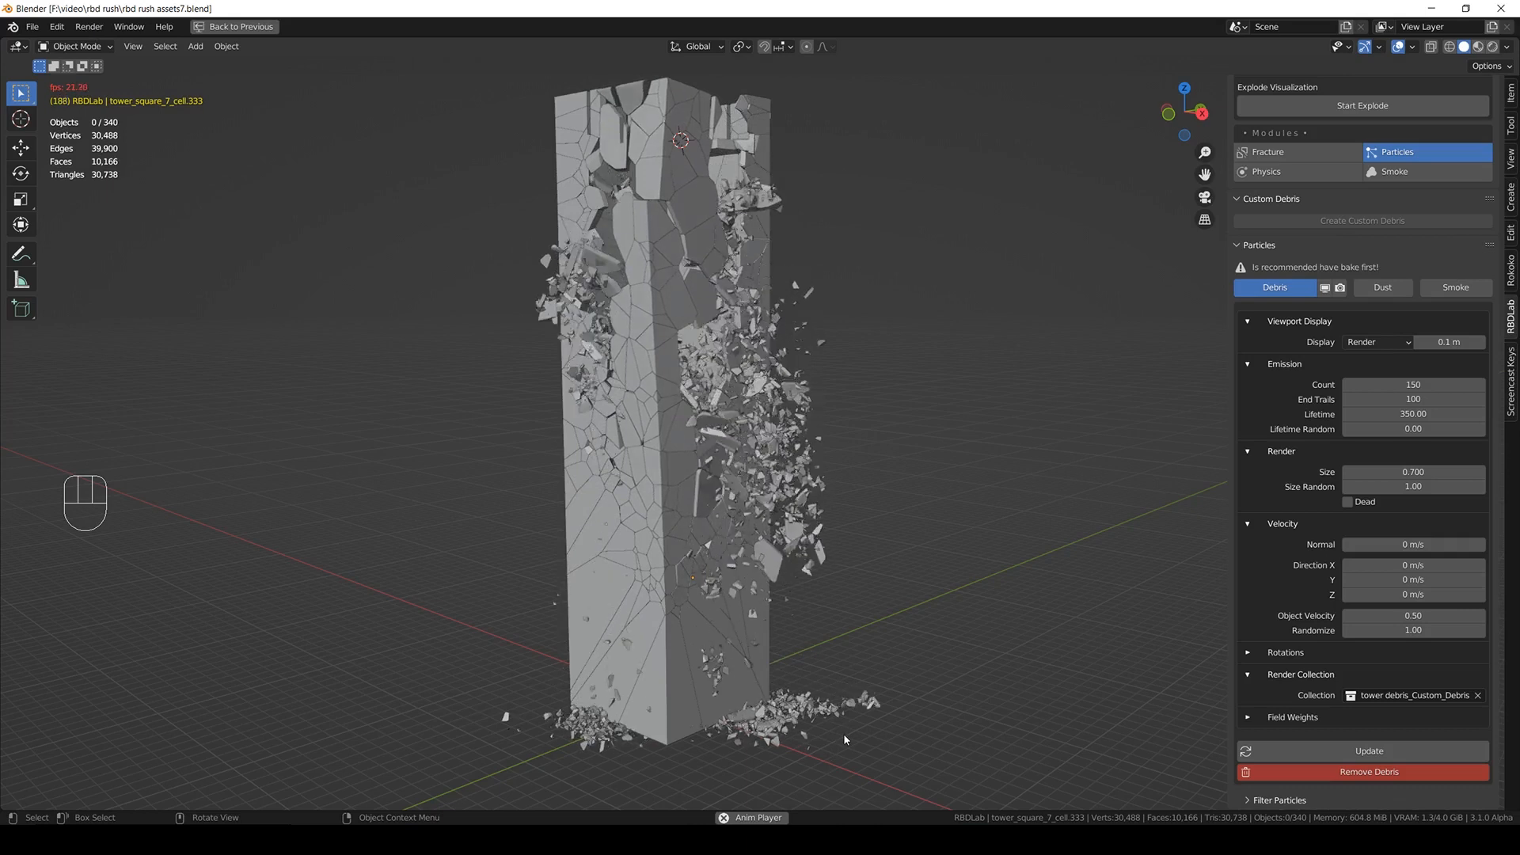
pyautogui.press('space')
# - Set the debris render Size to 0.500 and save the file
pyautogui.click(1421, 473)
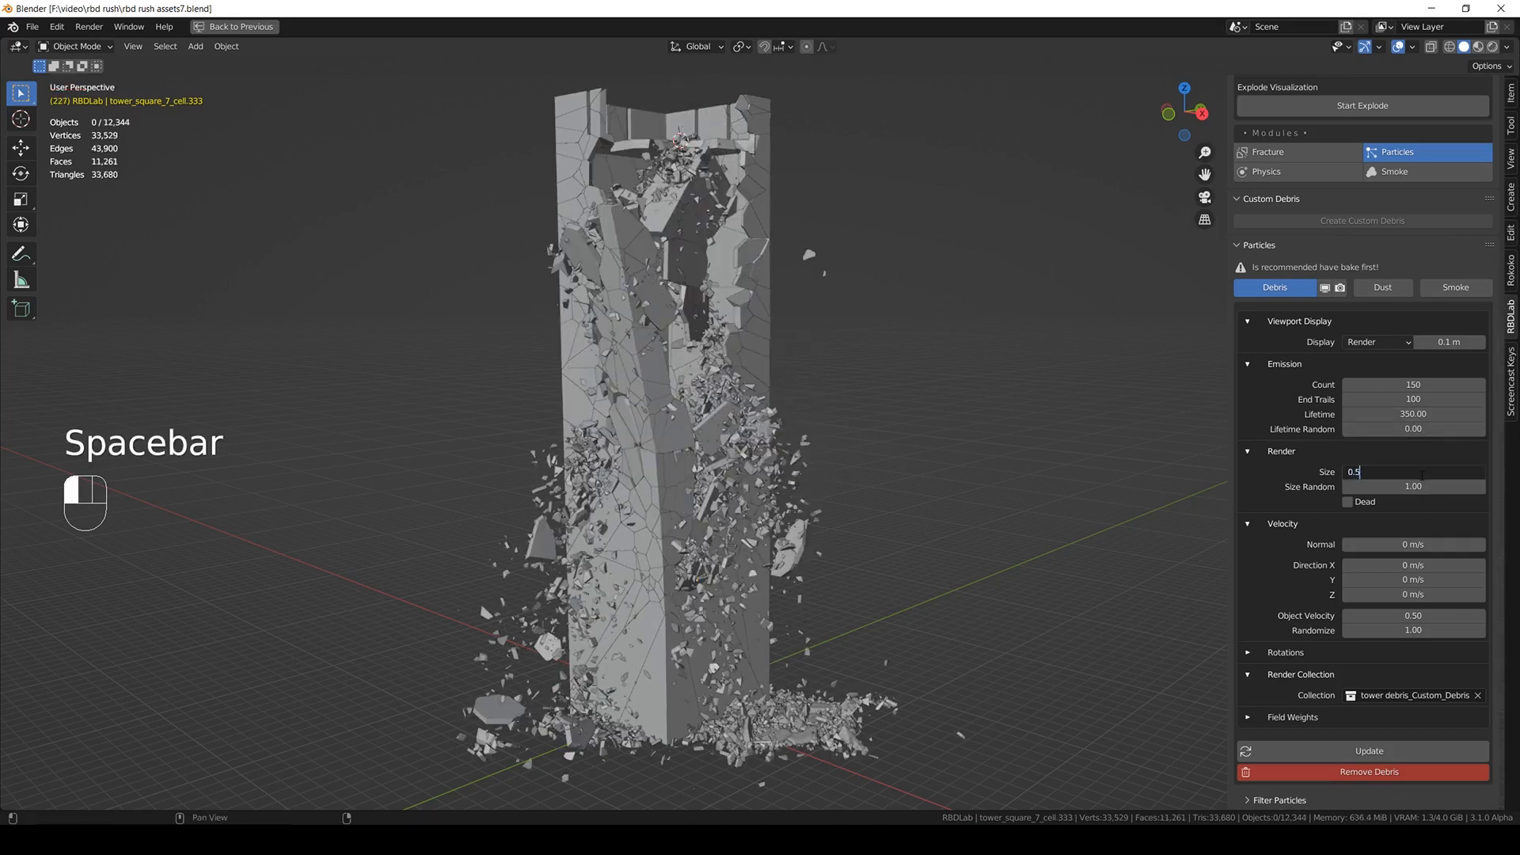
pyautogui.press('Return')
pyautogui.hotkey('ctrl', 's')
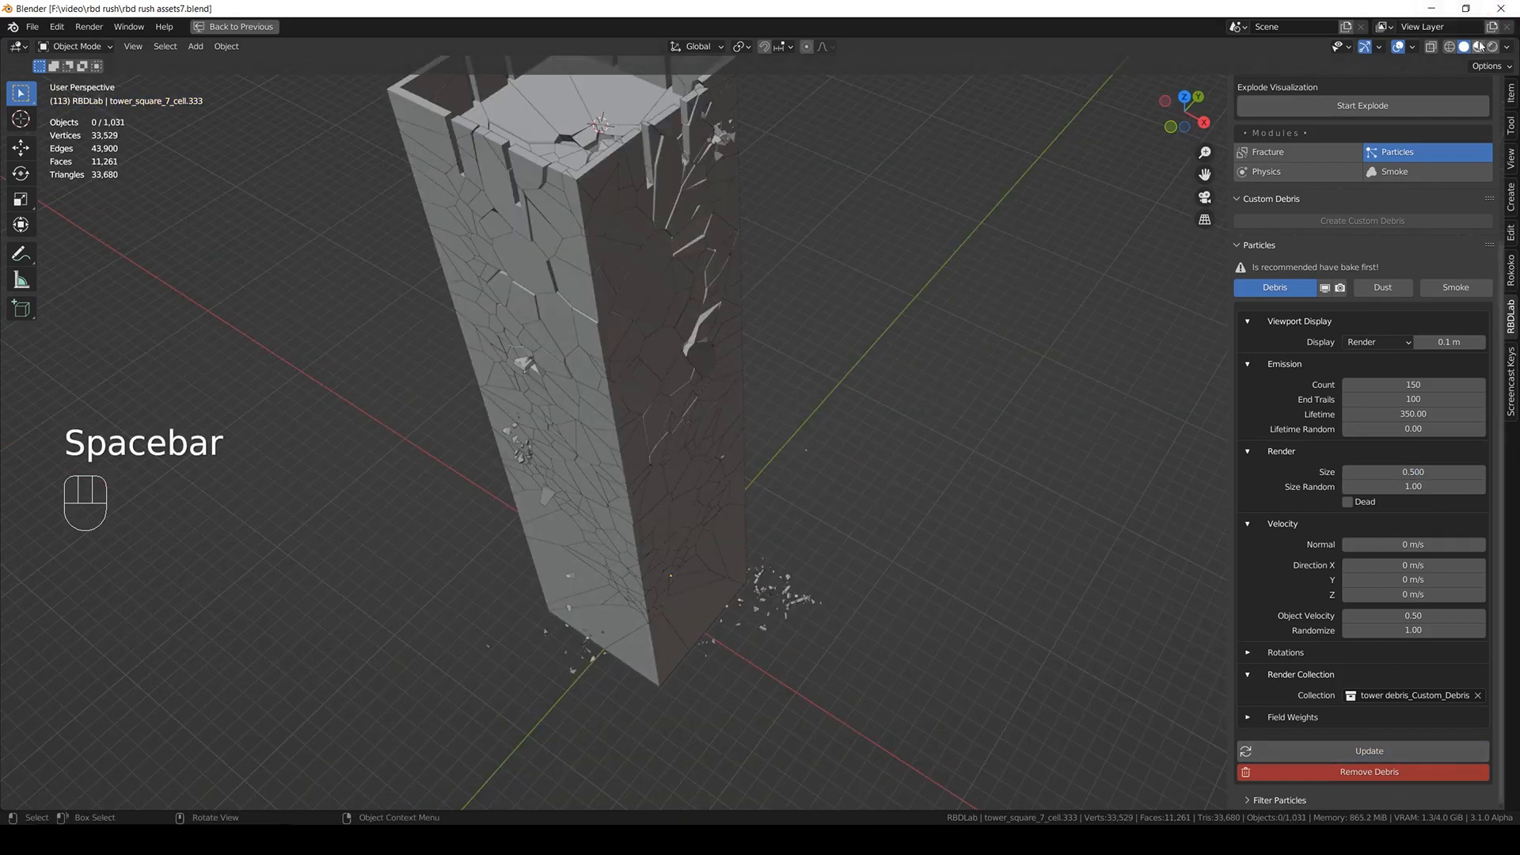
# - Show the tower in Material Preview shading, save, and play the collapse while viewing the textured debris from several angles
pyautogui.click(1478, 46)
pyautogui.hotkey('ctrl', 's')
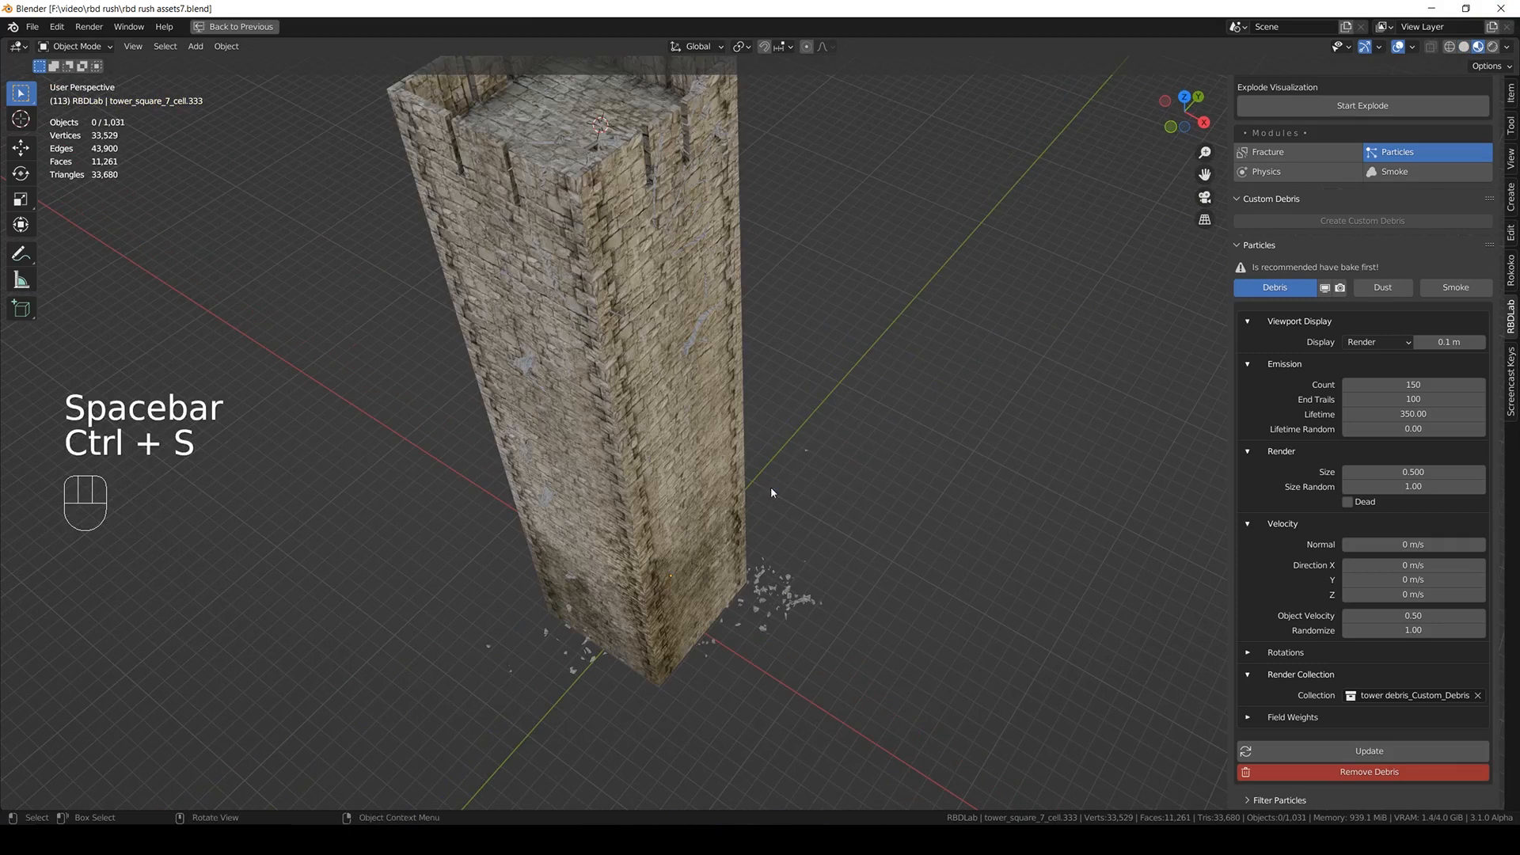
pyautogui.press('space')
pyautogui.moveTo(792, 459); pyautogui.dragTo(780, 430, button='middle')
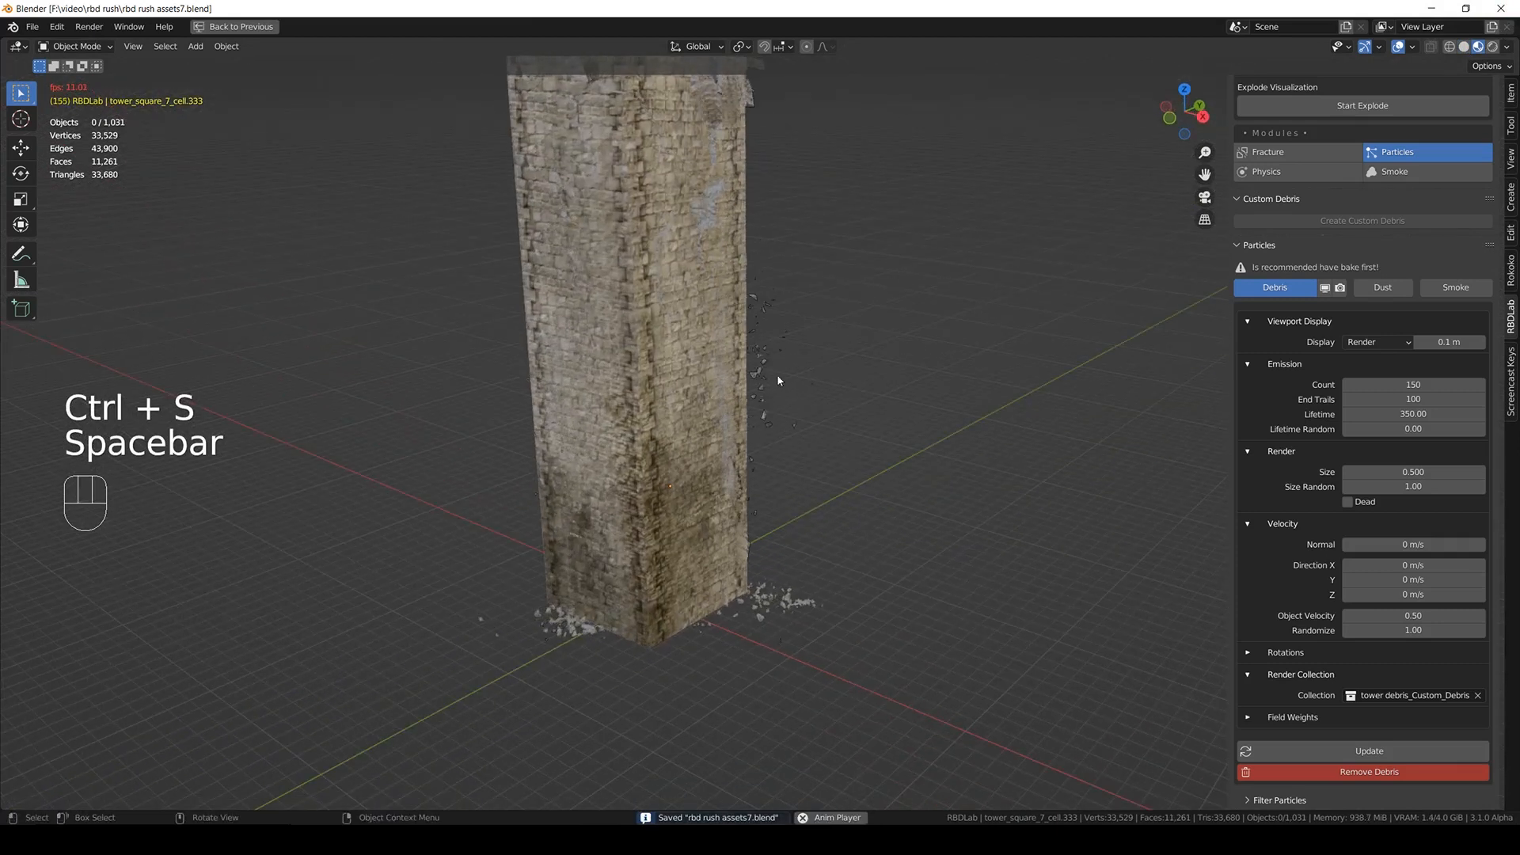
pyautogui.moveTo(777, 377); pyautogui.dragTo(792, 412, button='middle')
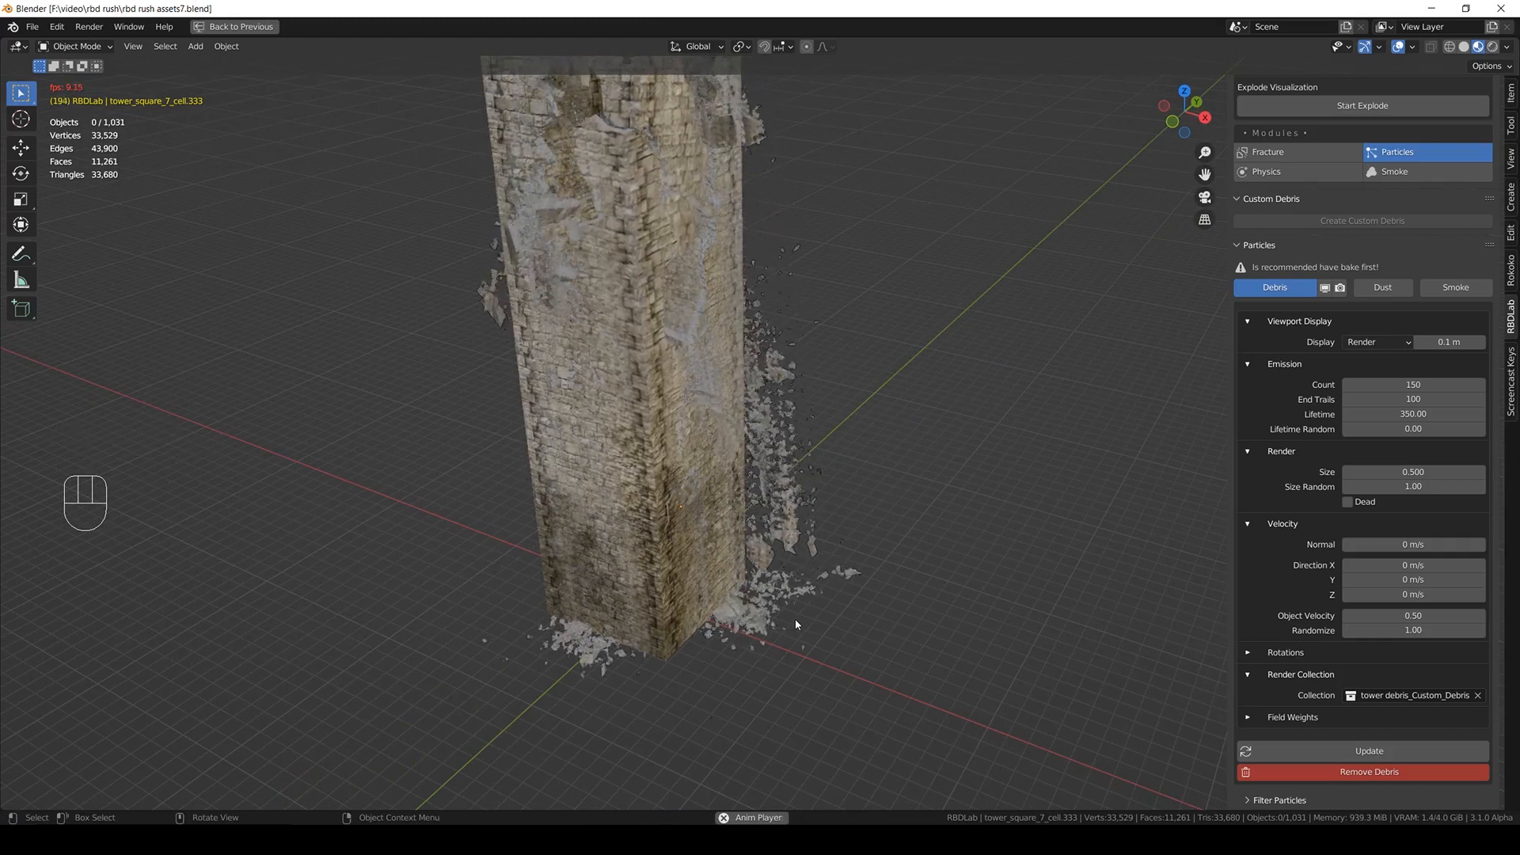
pyautogui.moveTo(798, 622); pyautogui.dragTo(733, 557, button='middle')
pyautogui.scroll(1, 693, 513)
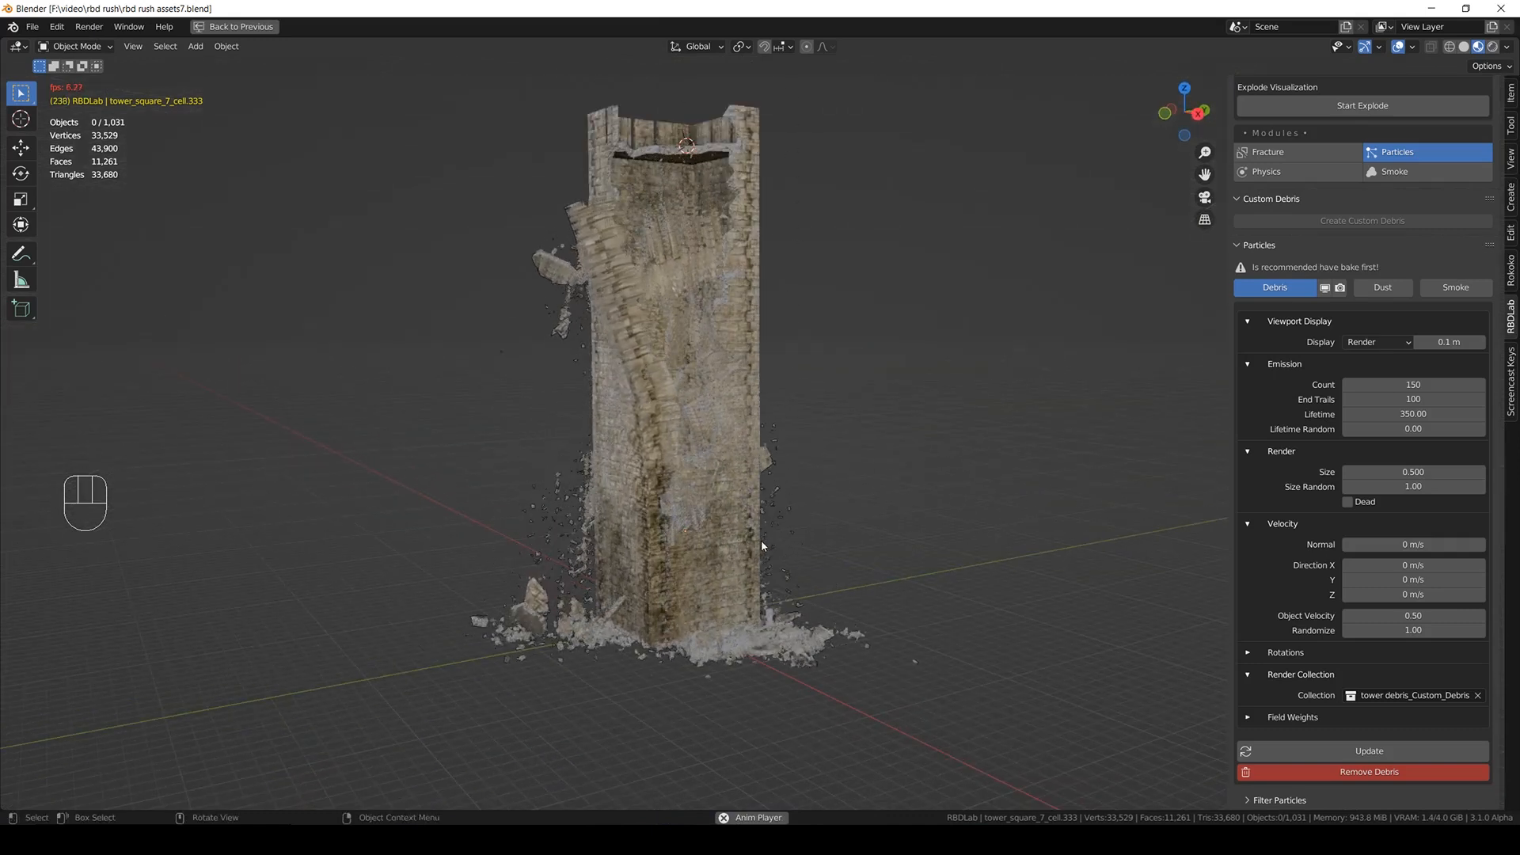
pyautogui.press('space')
pyautogui.press('space')
pyautogui.press('space')
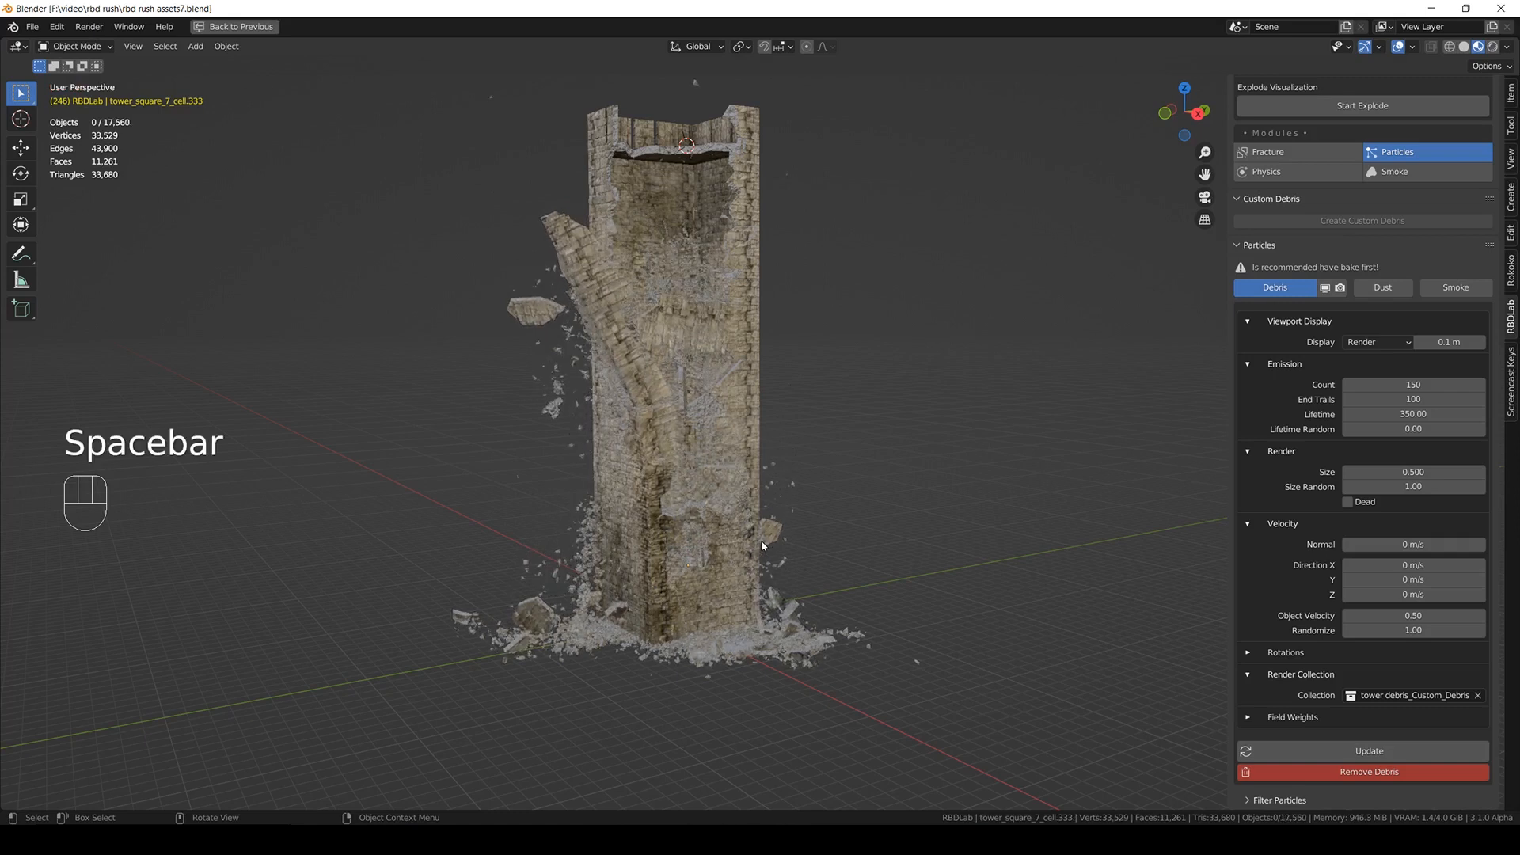
pyautogui.moveTo(679, 375); pyautogui.dragTo(820, 416, button='middle')
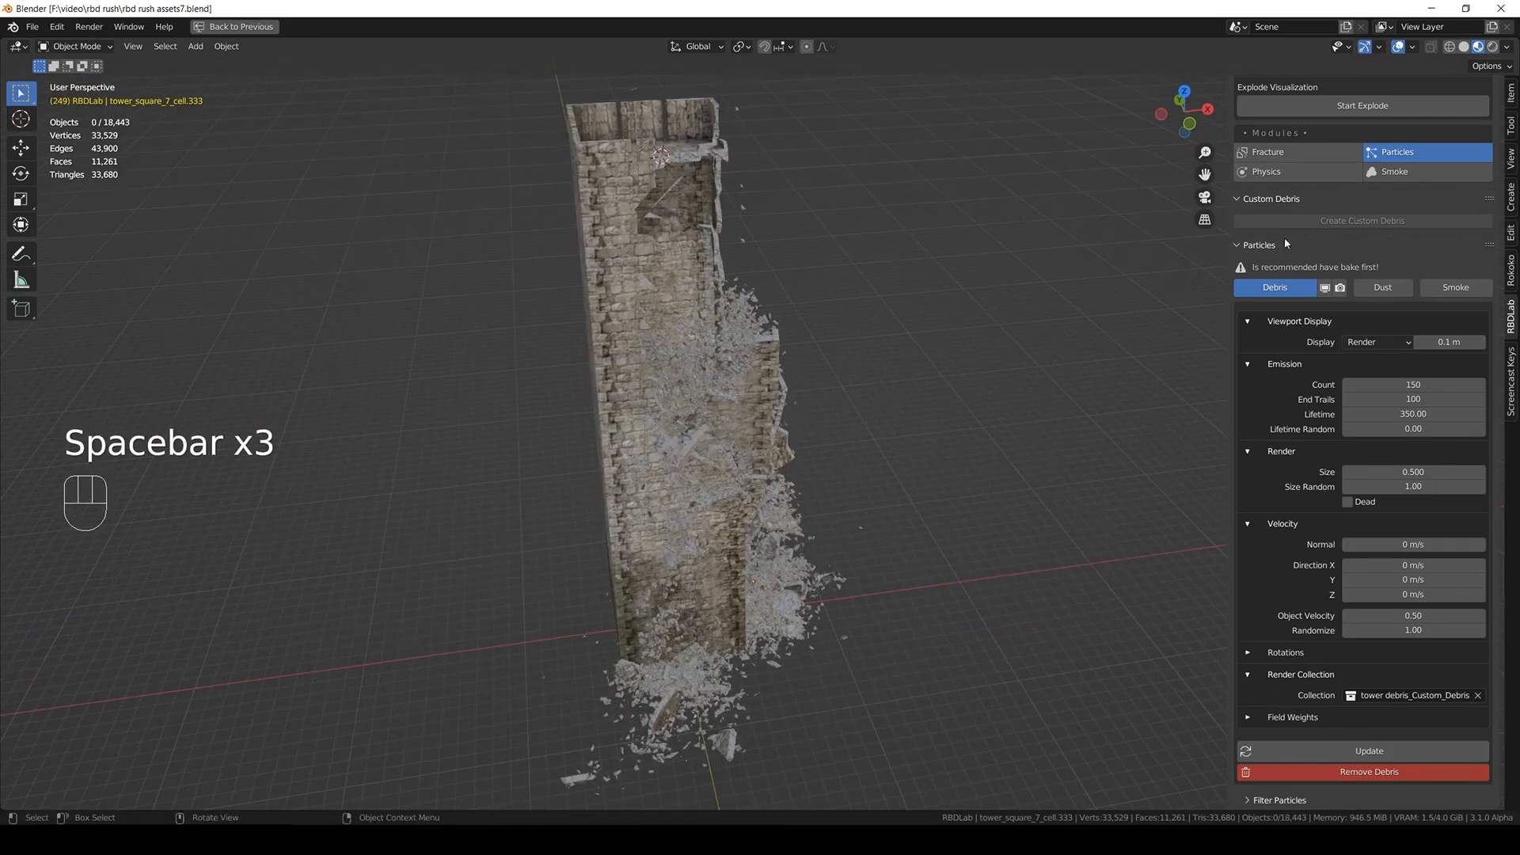
# - Return to Solid shading, play the rest of the collapse from other angles, stop it and save the file
pyautogui.click(1463, 46)
pyautogui.moveTo(903, 380)
pyautogui.mouseDown(button='middle')
pyautogui.moveTo(810, 568)
pyautogui.moveTo(711, 580)
pyautogui.mouseUp(button='middle')
pyautogui.press('space')
pyautogui.press('space')
pyautogui.press('space')
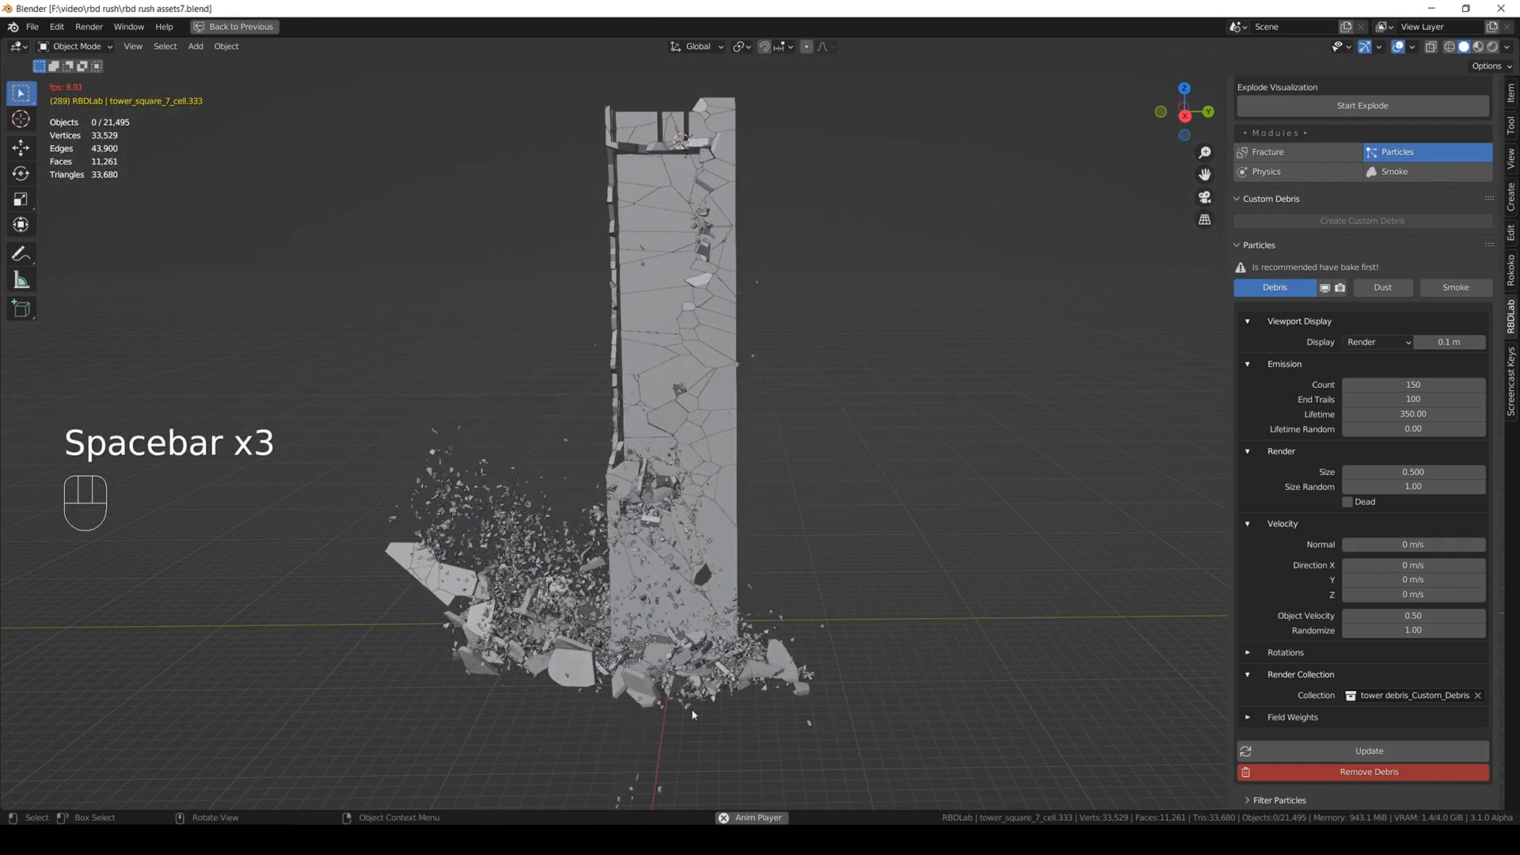
pyautogui.moveTo(712, 570); pyautogui.dragTo(632, 610, button='middle')
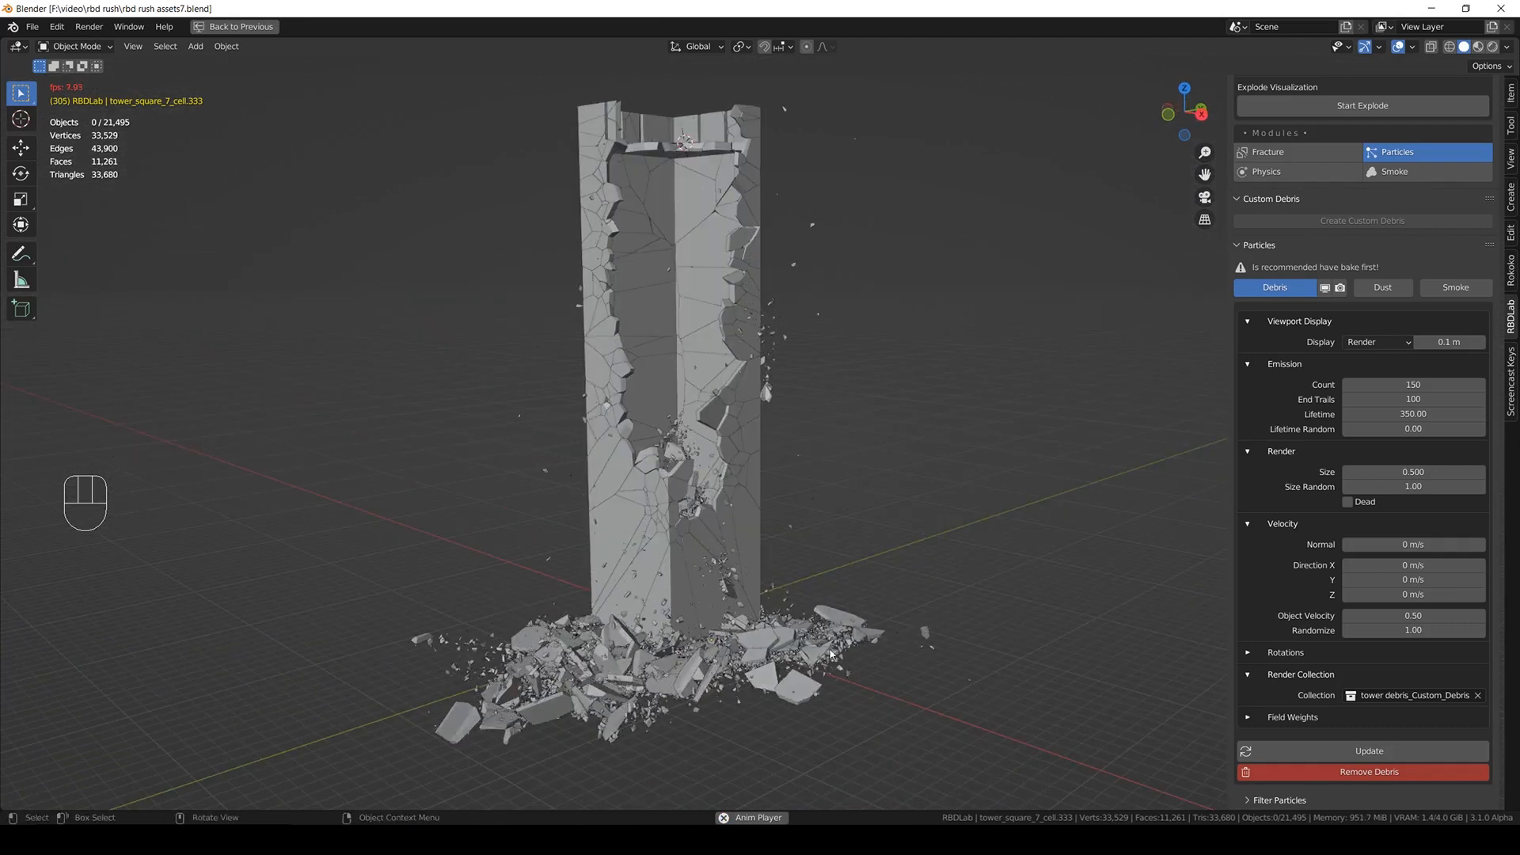
pyautogui.press('space')
pyautogui.hotkey('ctrl', 's')
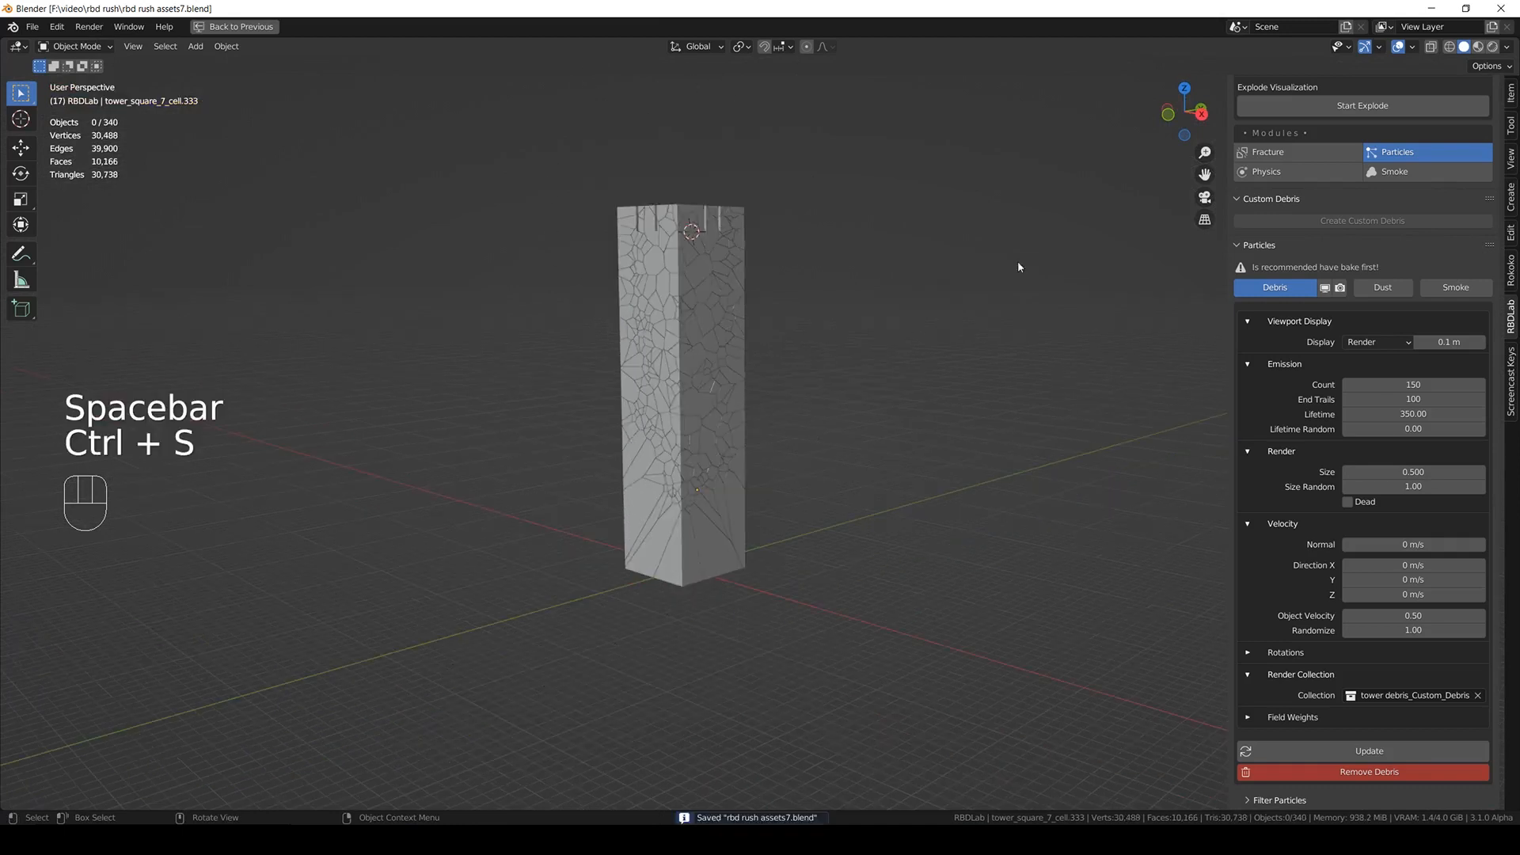
# - Make the RBDLab_Ground visible through the Physics module's Ground Visualization and save the file
pyautogui.click(1317, 175)
pyautogui.scroll(2, 1312, 483)
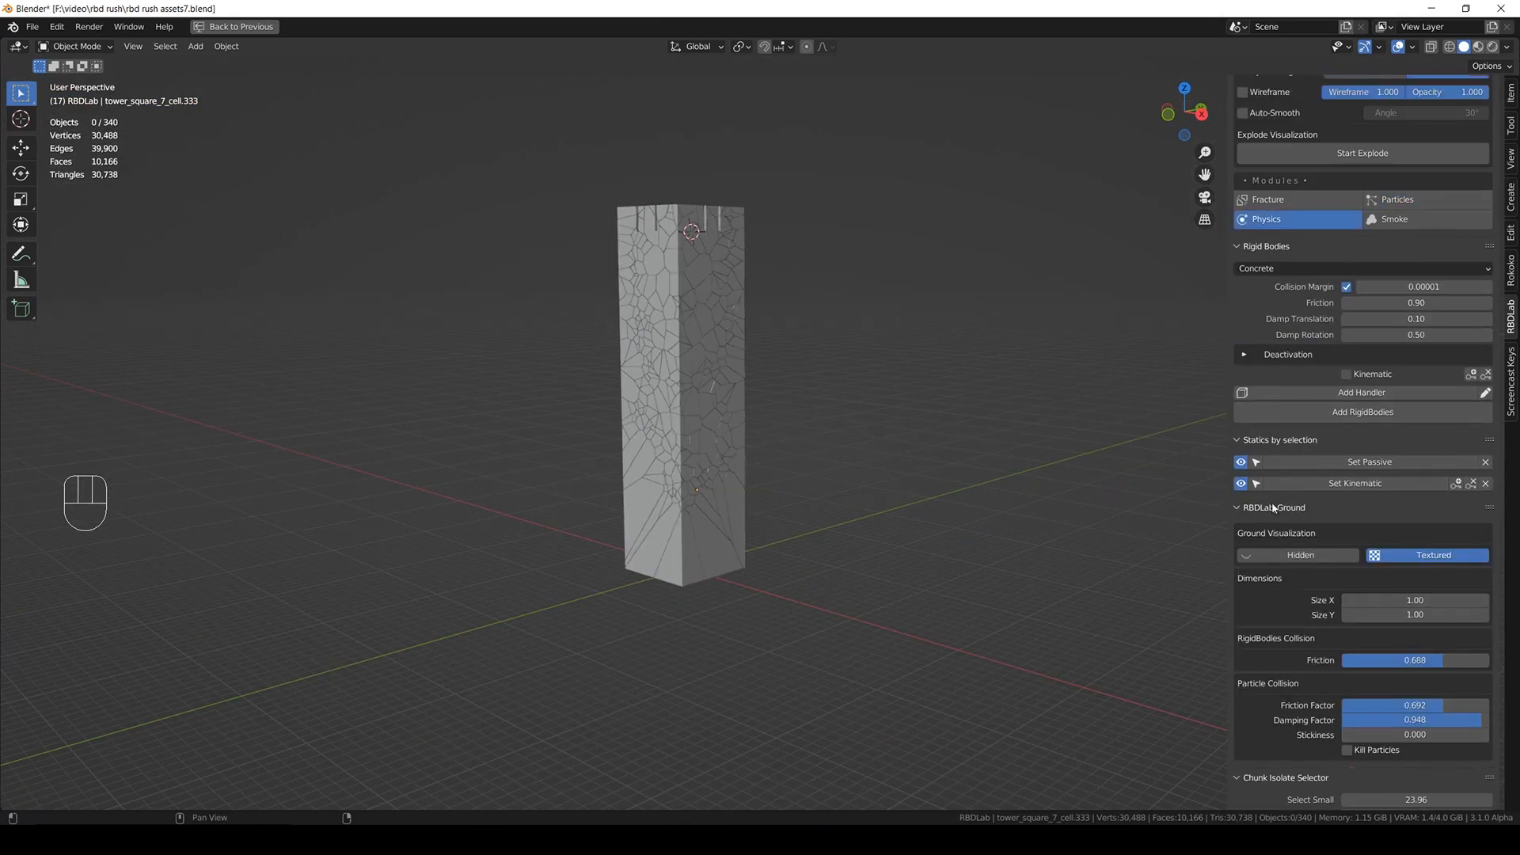
pyautogui.scroll(1, 1266, 586)
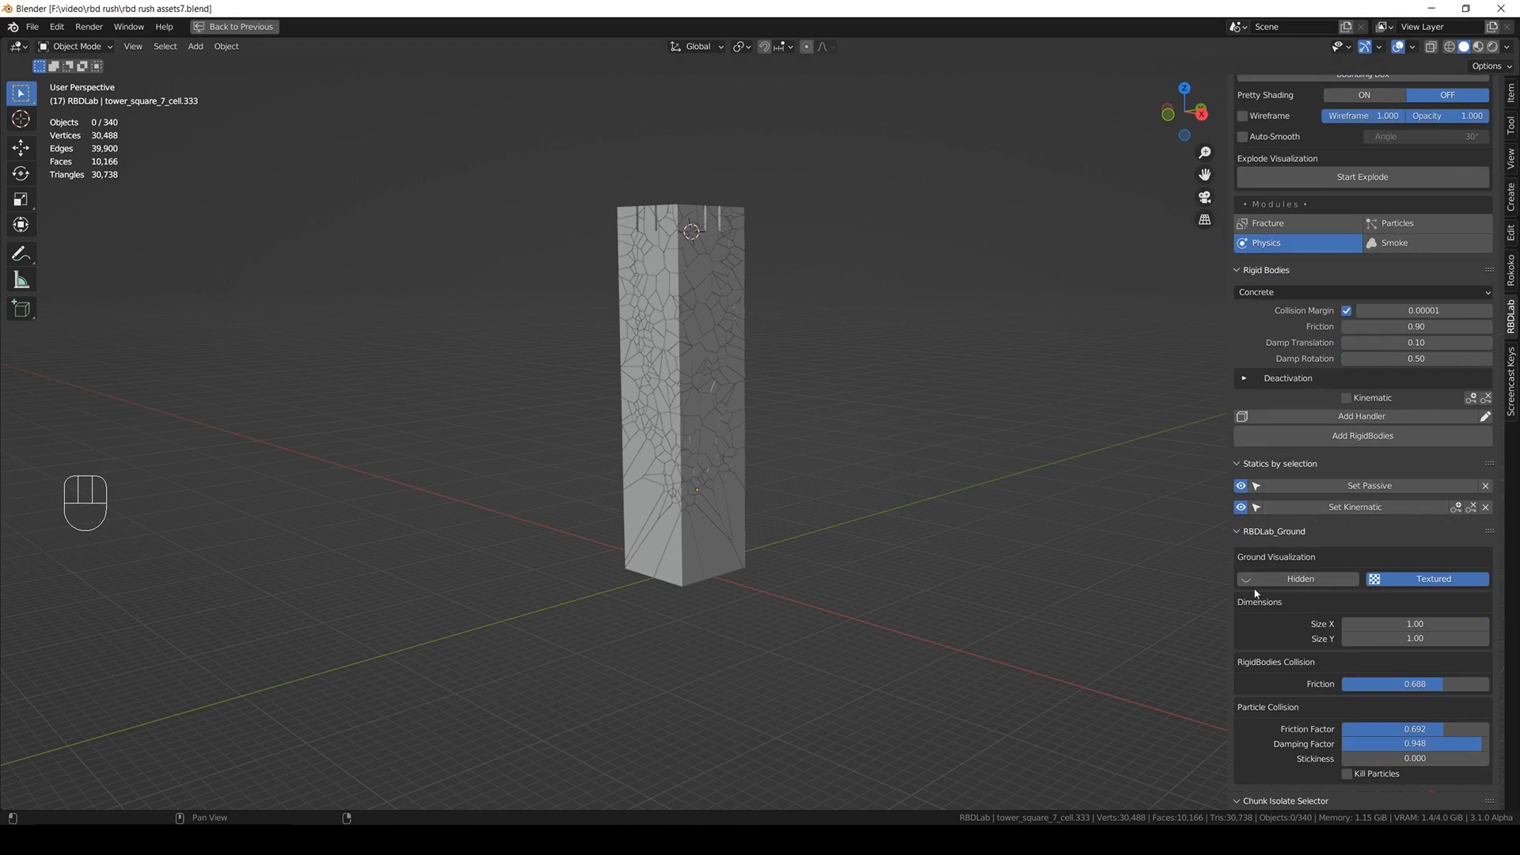
pyautogui.click(1259, 580)
pyautogui.click(1105, 594)
pyautogui.hotkey('ctrl', 's')
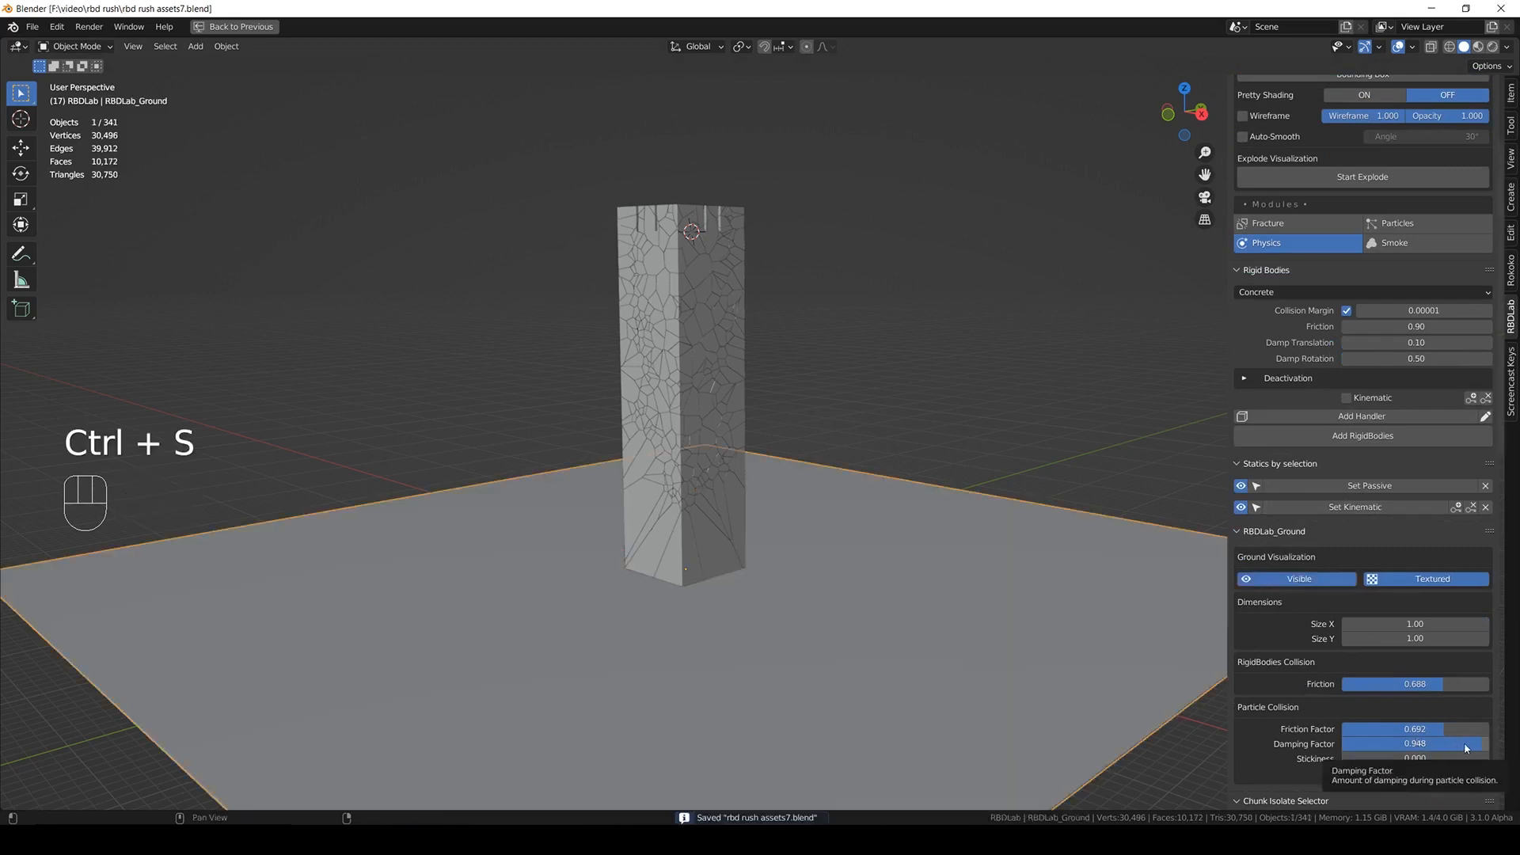
# - Set the ground's particle collision Damping Factor to 1.000 and save the file
pyautogui.moveTo(1477, 746); pyautogui.dragTo(1477, 746)
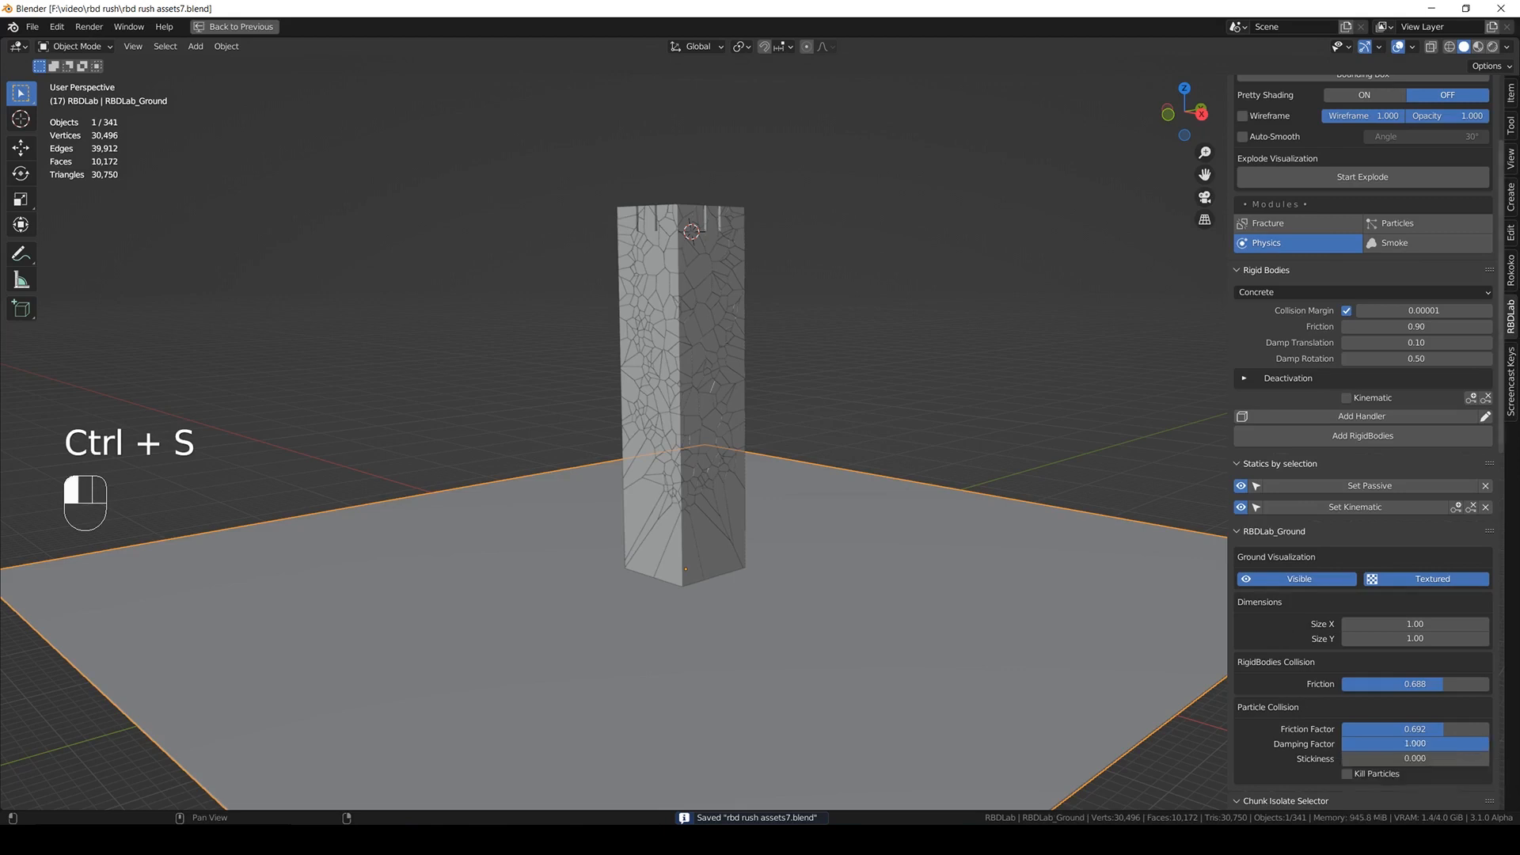
pyautogui.hotkey('ctrl', 's')
# - Deselect the ground and play the tower collapse, viewing how the debris lands on the ground up close and from further away
pyautogui.click(1080, 421)
pyautogui.press('space')
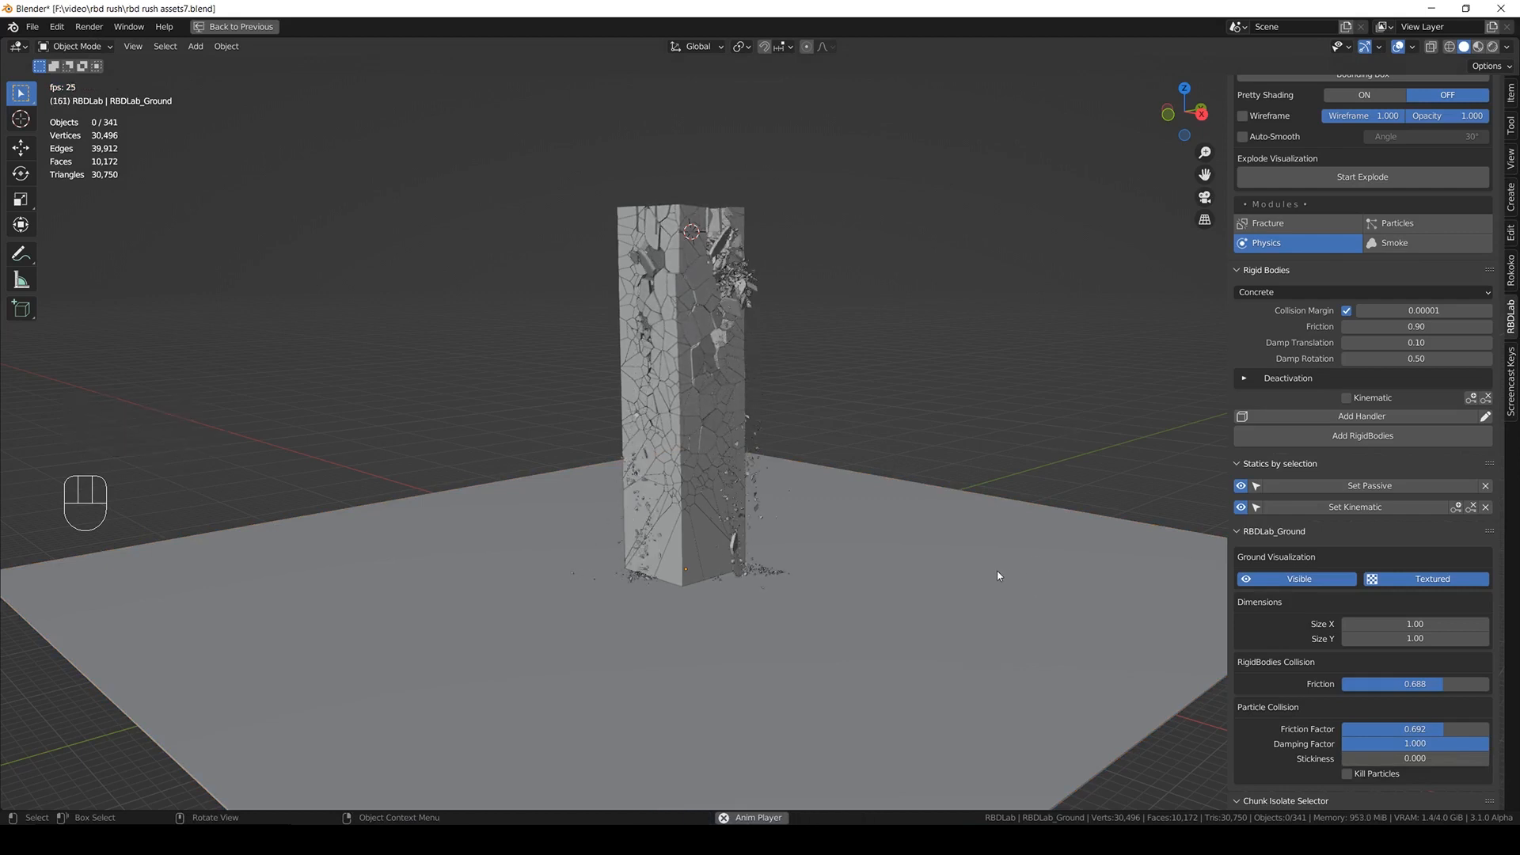
pyautogui.scroll(3, 777, 602)
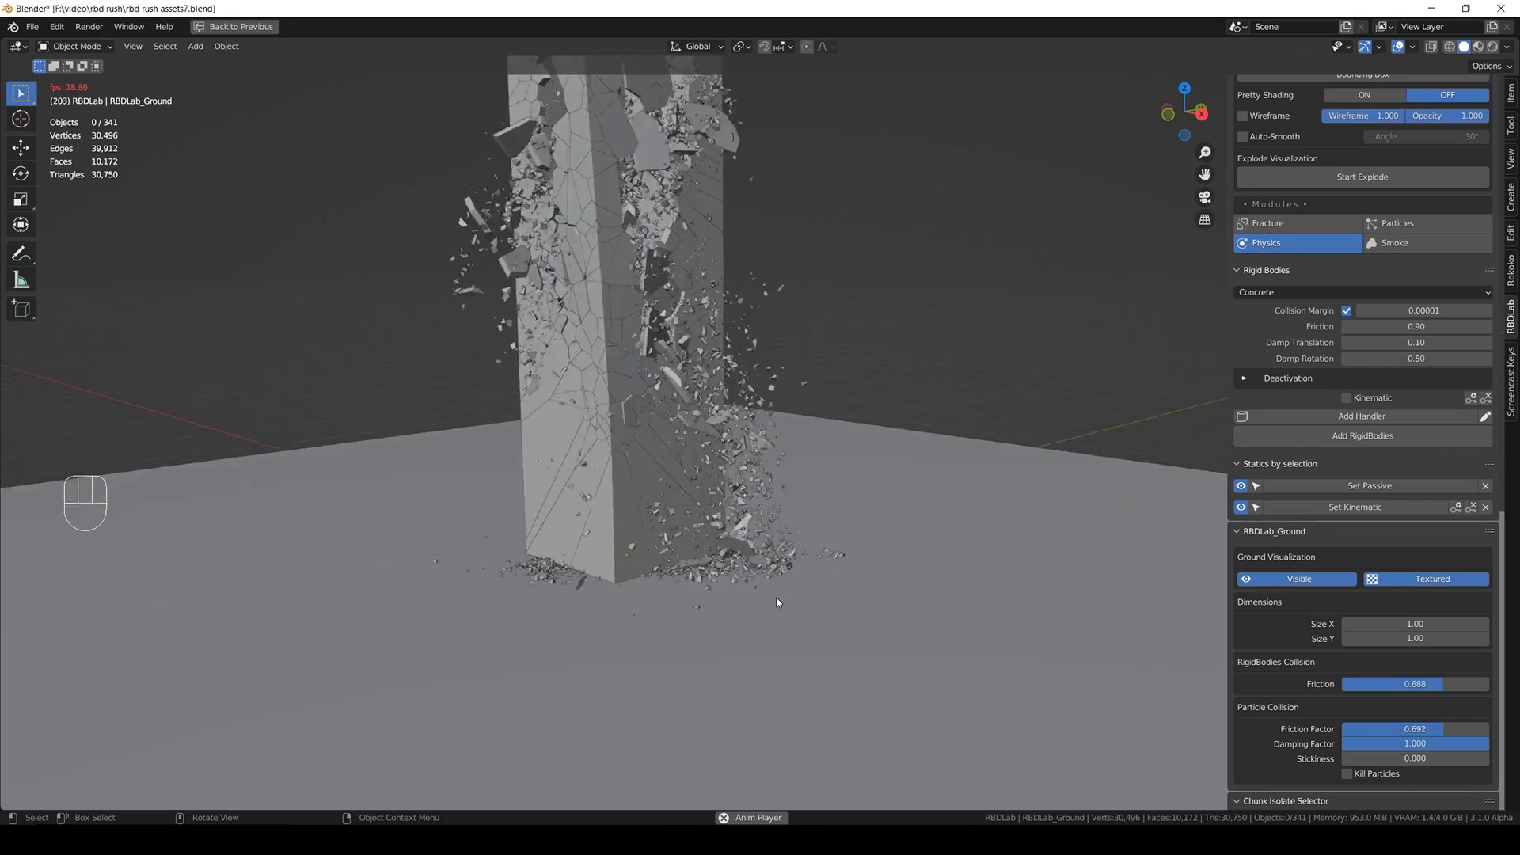
pyautogui.scroll(-3, 748, 582)
pyautogui.keyDown('shift'); pyautogui.moveTo(732, 426); pyautogui.dragTo(748, 447, button='middle'); pyautogui.keyUp('shift')
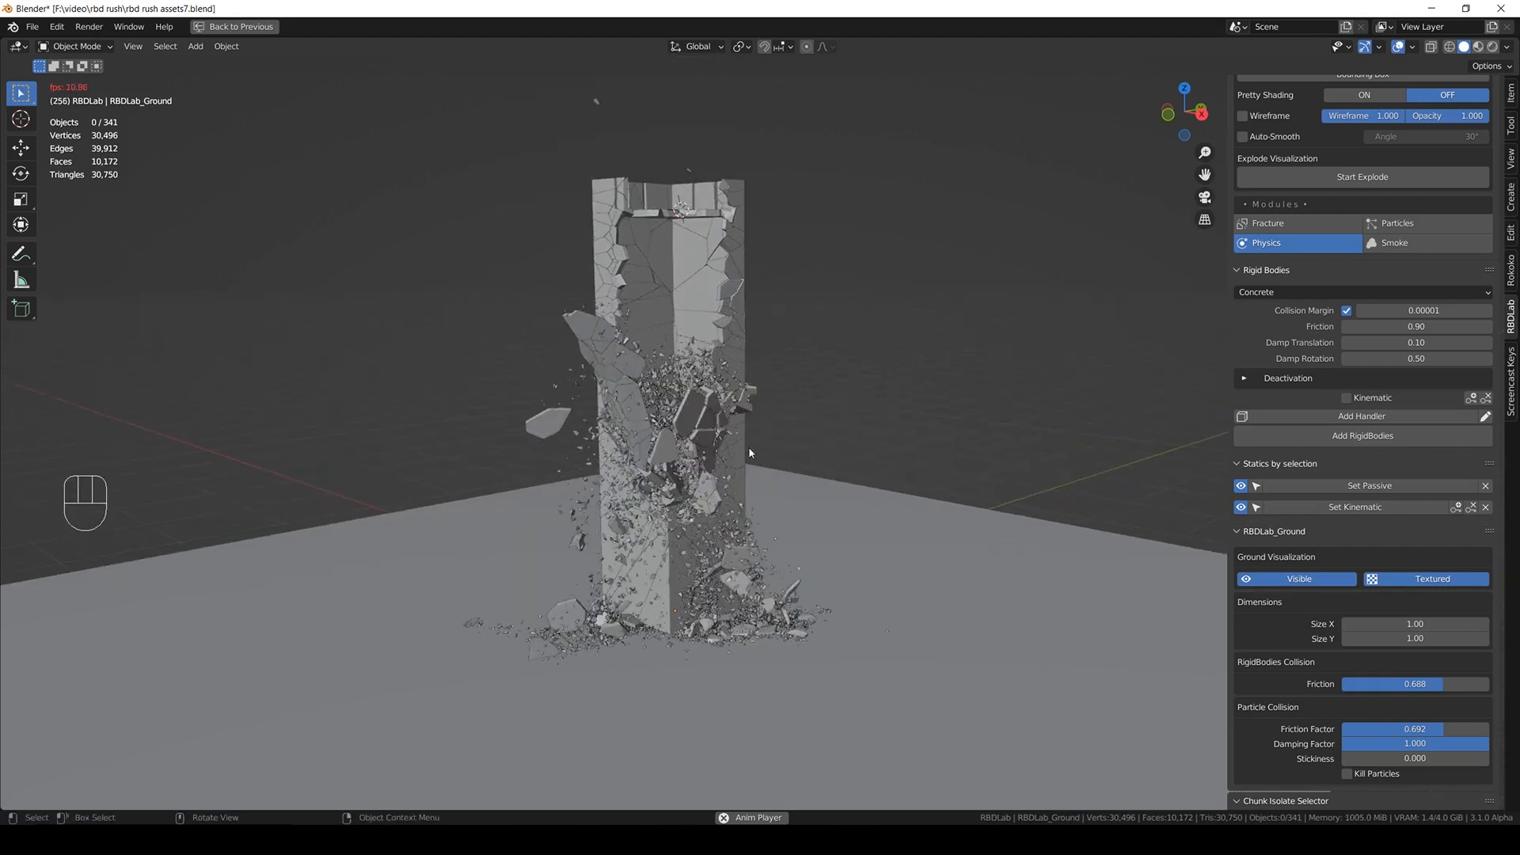
pyautogui.moveTo(749, 449); pyautogui.dragTo(764, 454, button='middle')
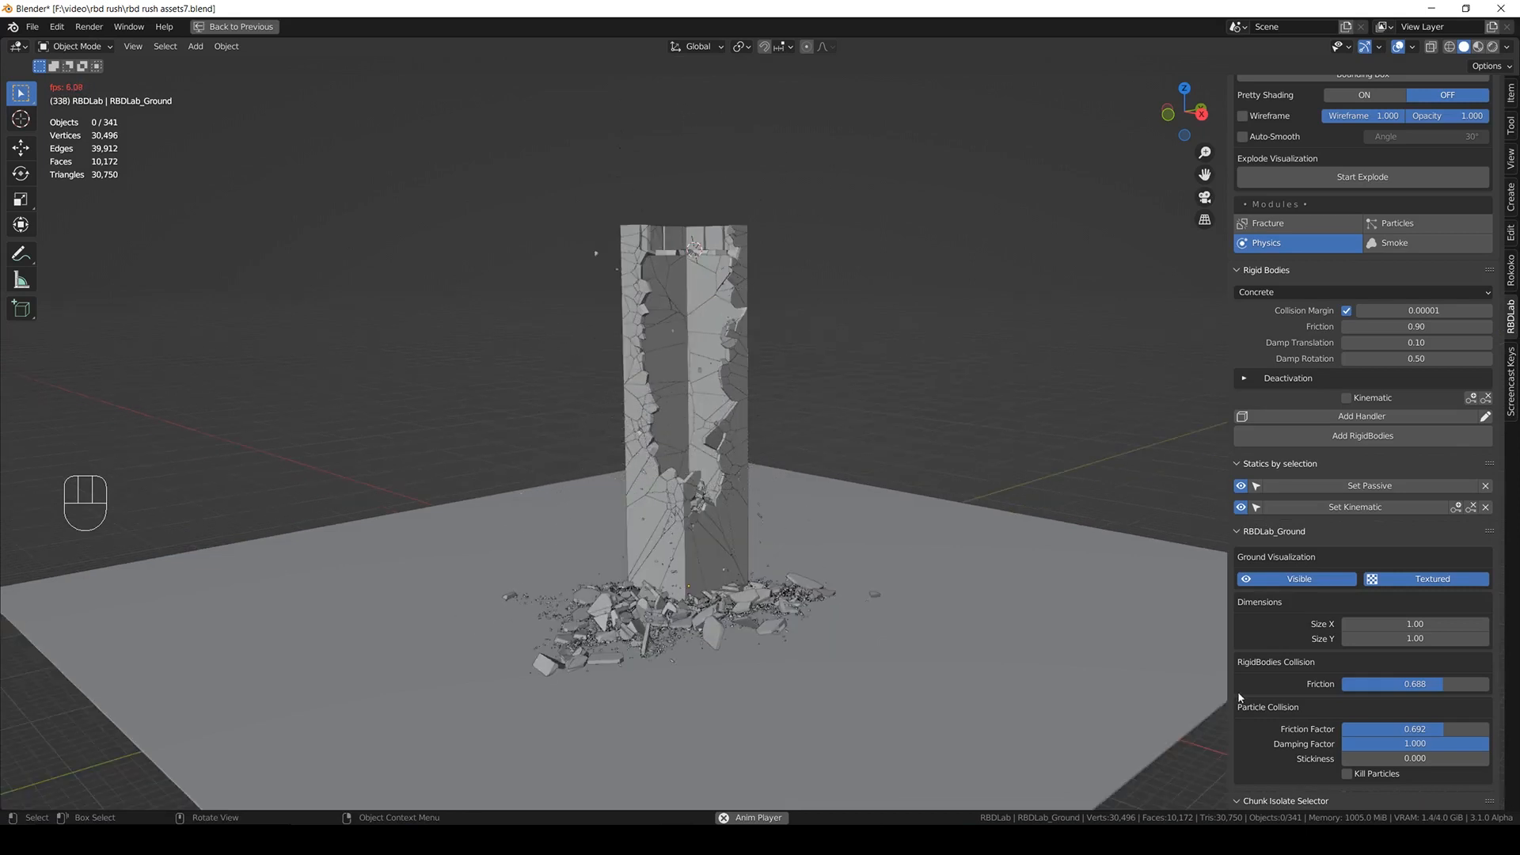
pyautogui.press('space')
# - Enable Kill Particles for the ground's particle collision, save the file, and return to frame 1 in the full layout
pyautogui.hotkey('ctrl', 's')
pyautogui.scroll(-3, 1346, 682)
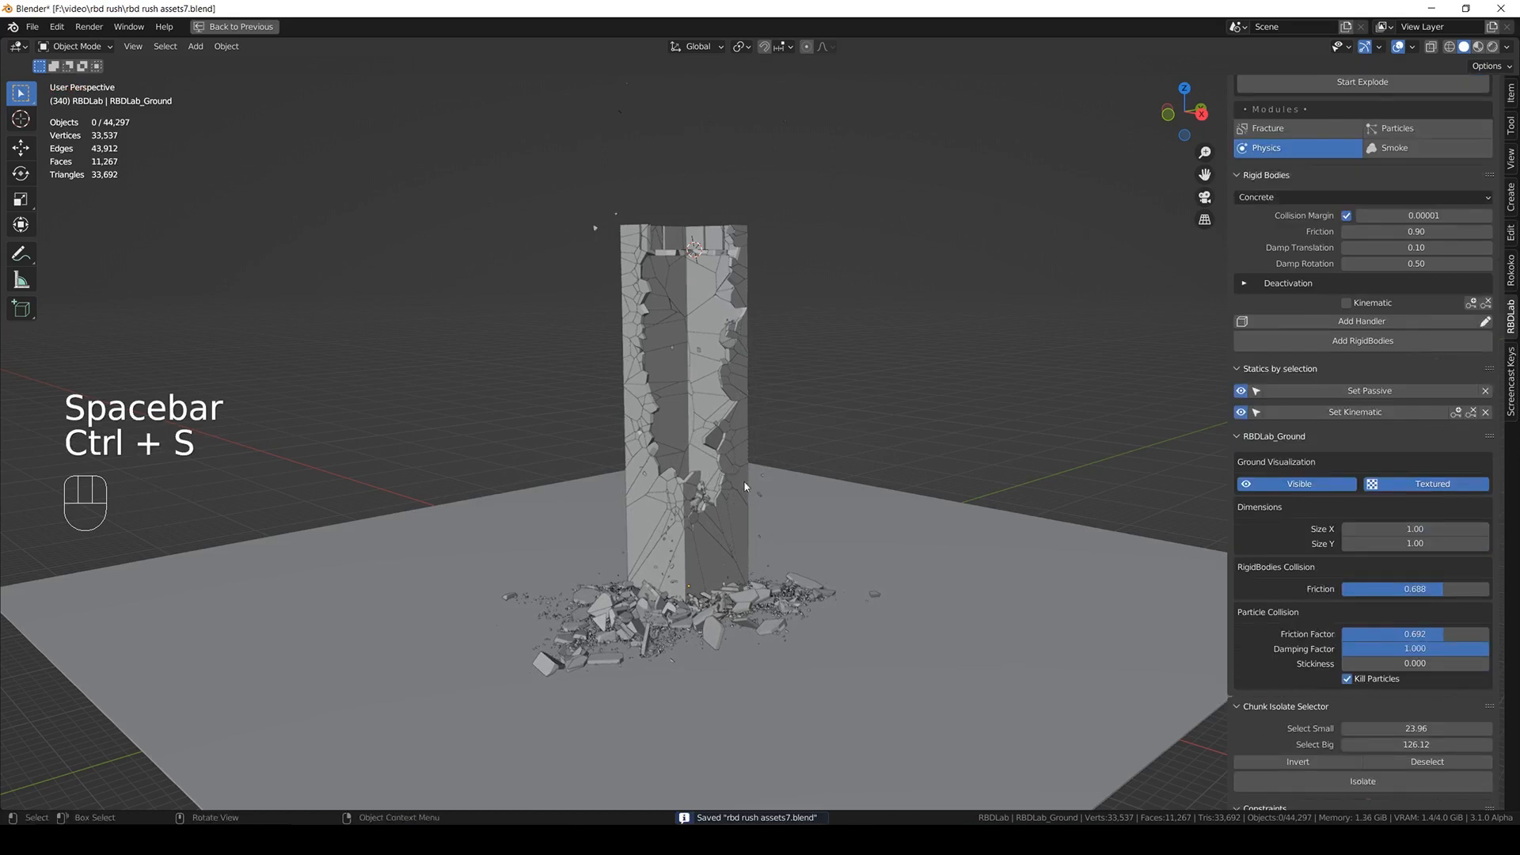
pyautogui.hotkey('ctrl', 'space')
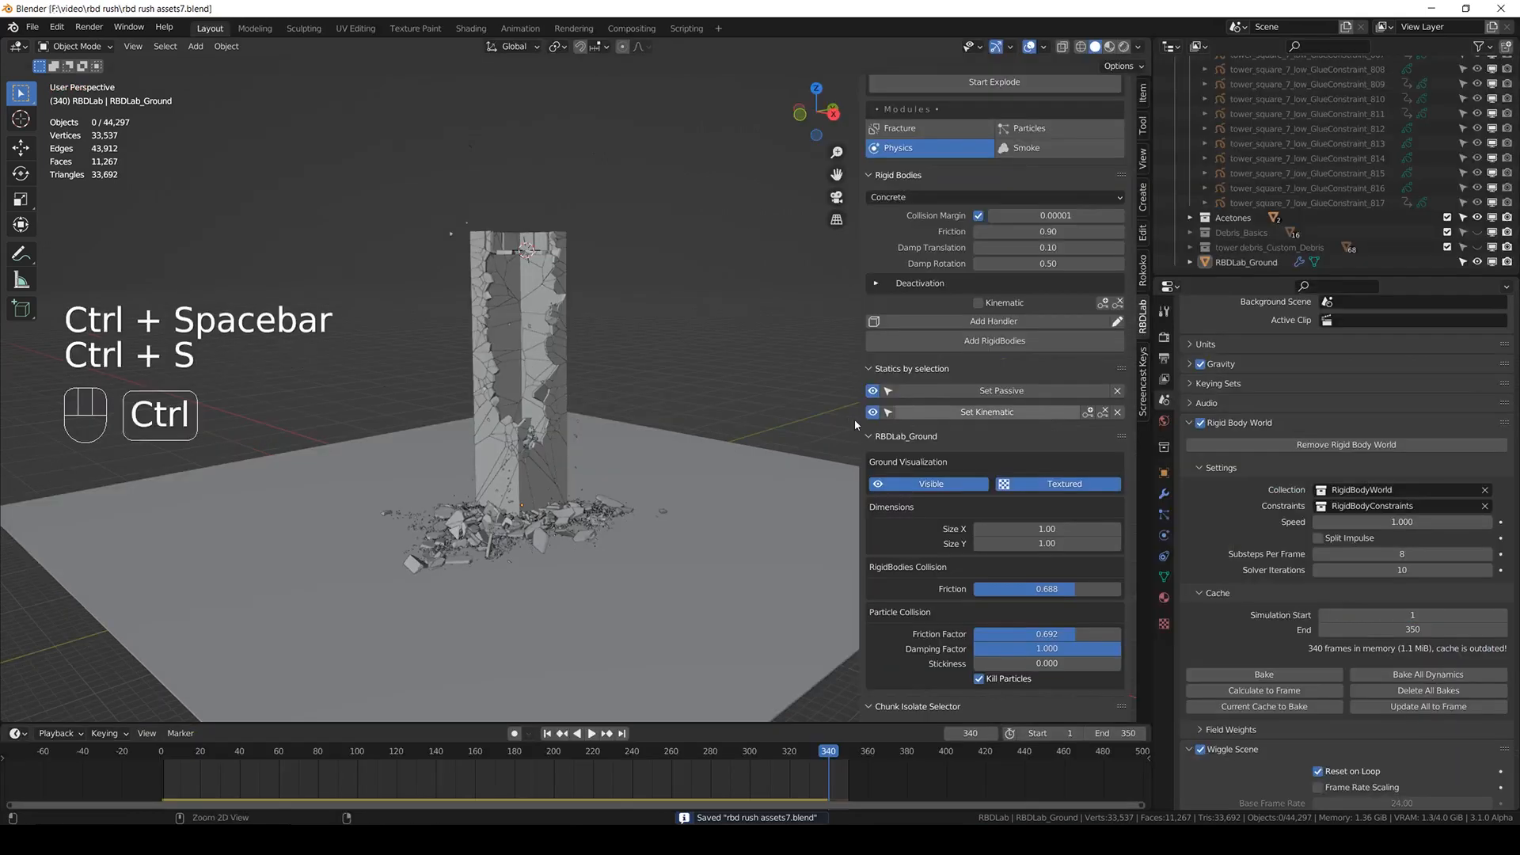
pyautogui.hotkey('shift', 'Left')
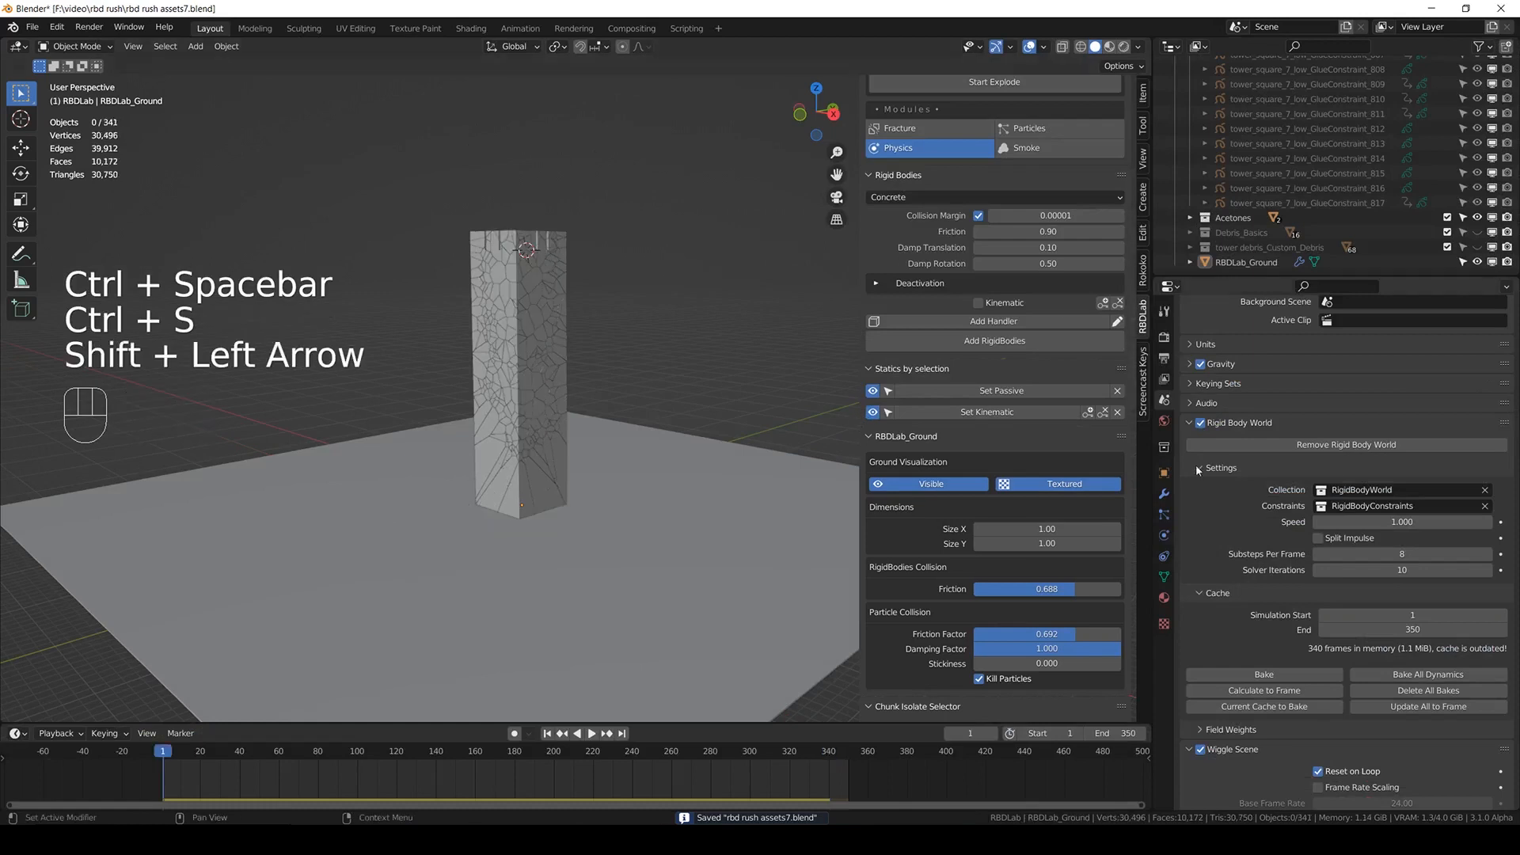
# - Update the debris particles in the Particles module and save the file
pyautogui.click(1029, 127)
pyautogui.scroll(-2, 904, 384)
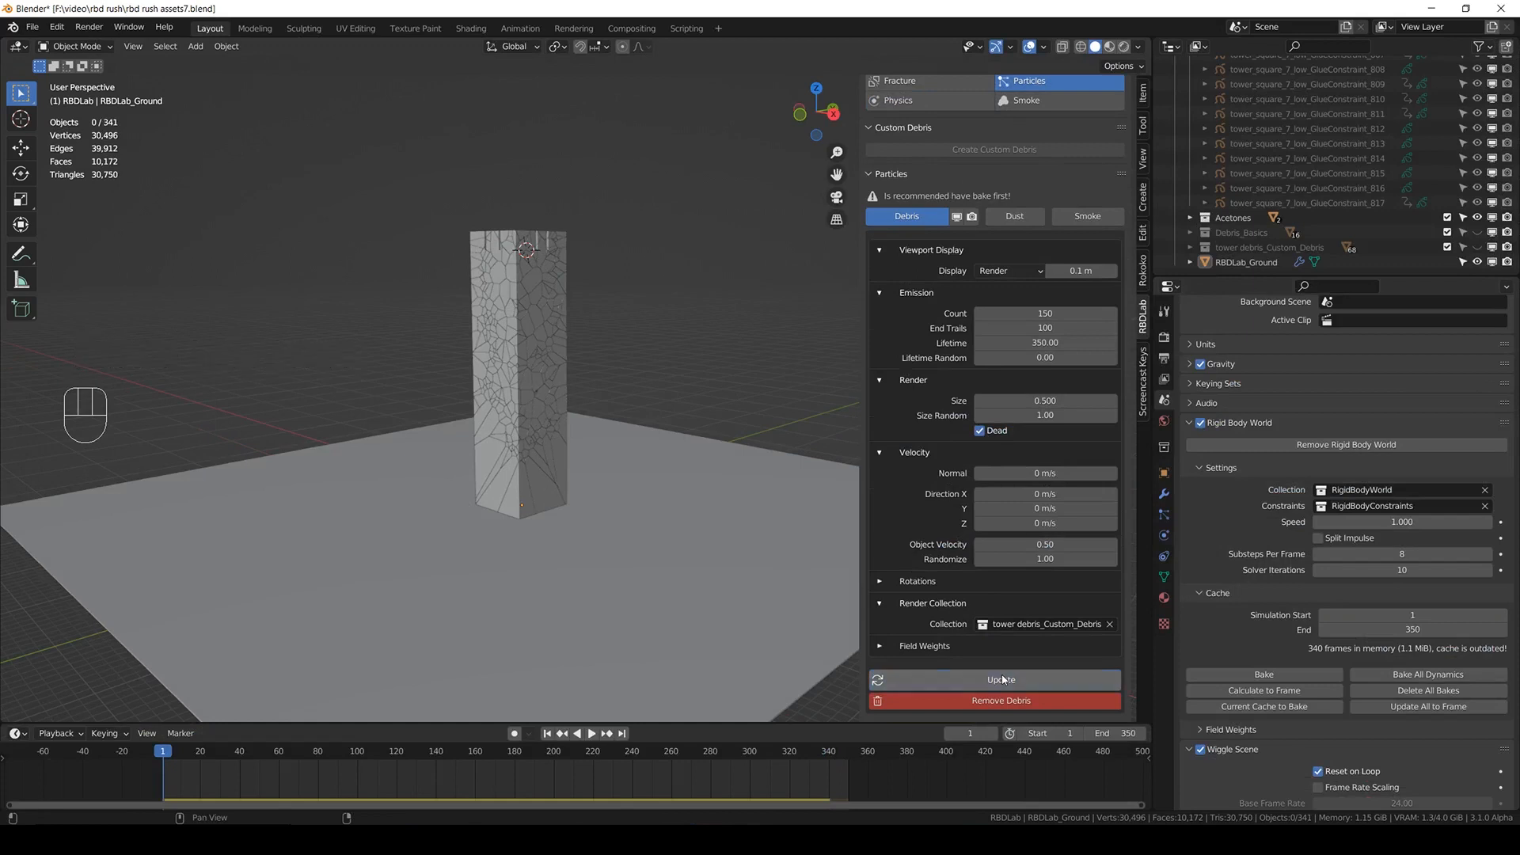
pyautogui.hotkey('ctrl', 's')
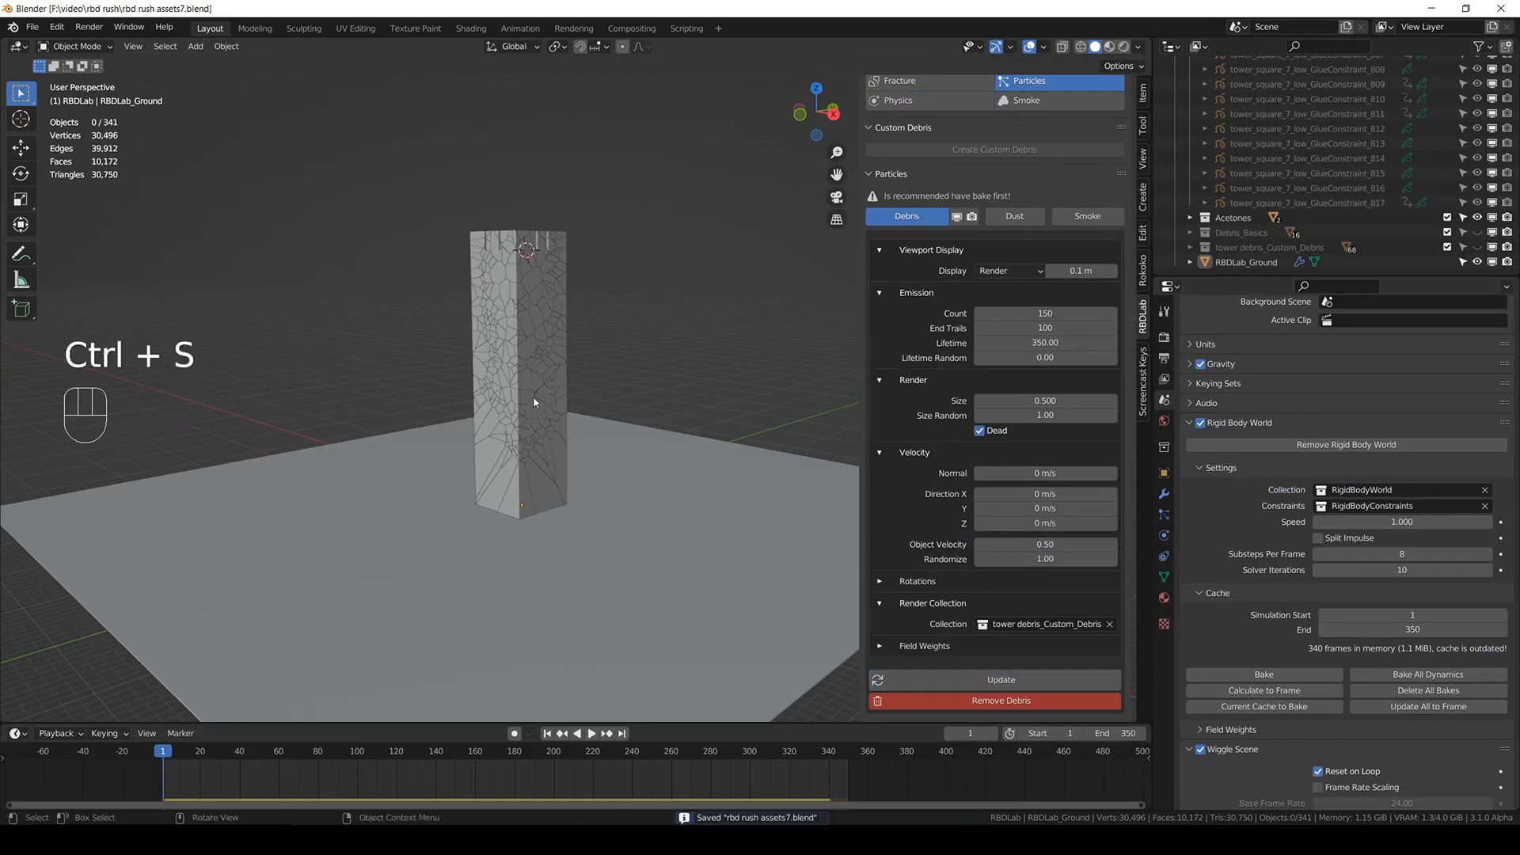
# - Maximize the 3D viewport, play the collapse to examine the updated debris, and return to frame 1
pyautogui.hotkey('ctrl', 'space')
pyautogui.press('space')
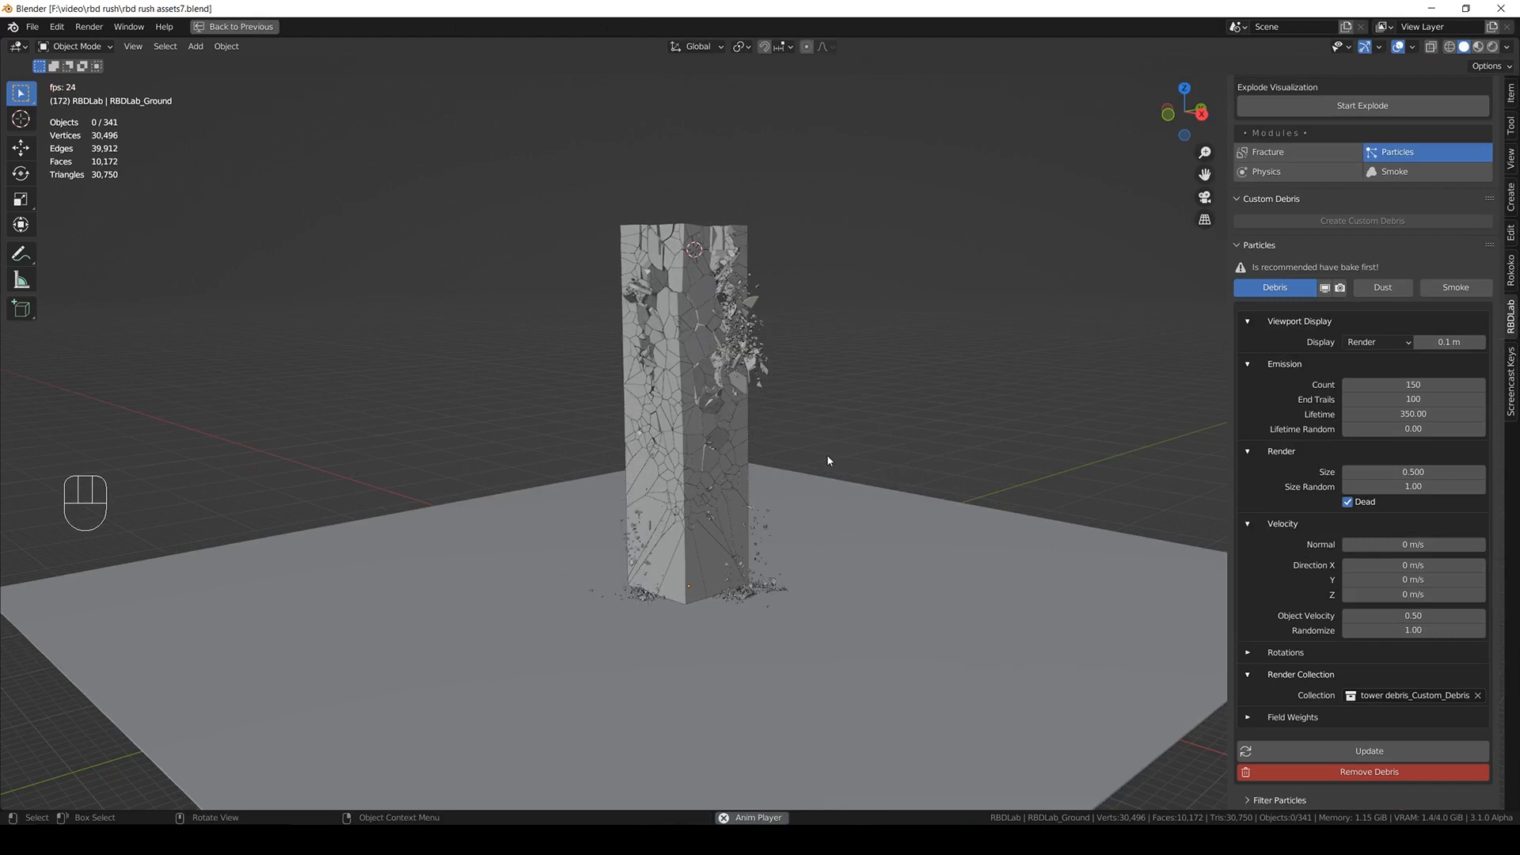
pyautogui.moveTo(819, 482); pyautogui.dragTo(798, 515, button='middle')
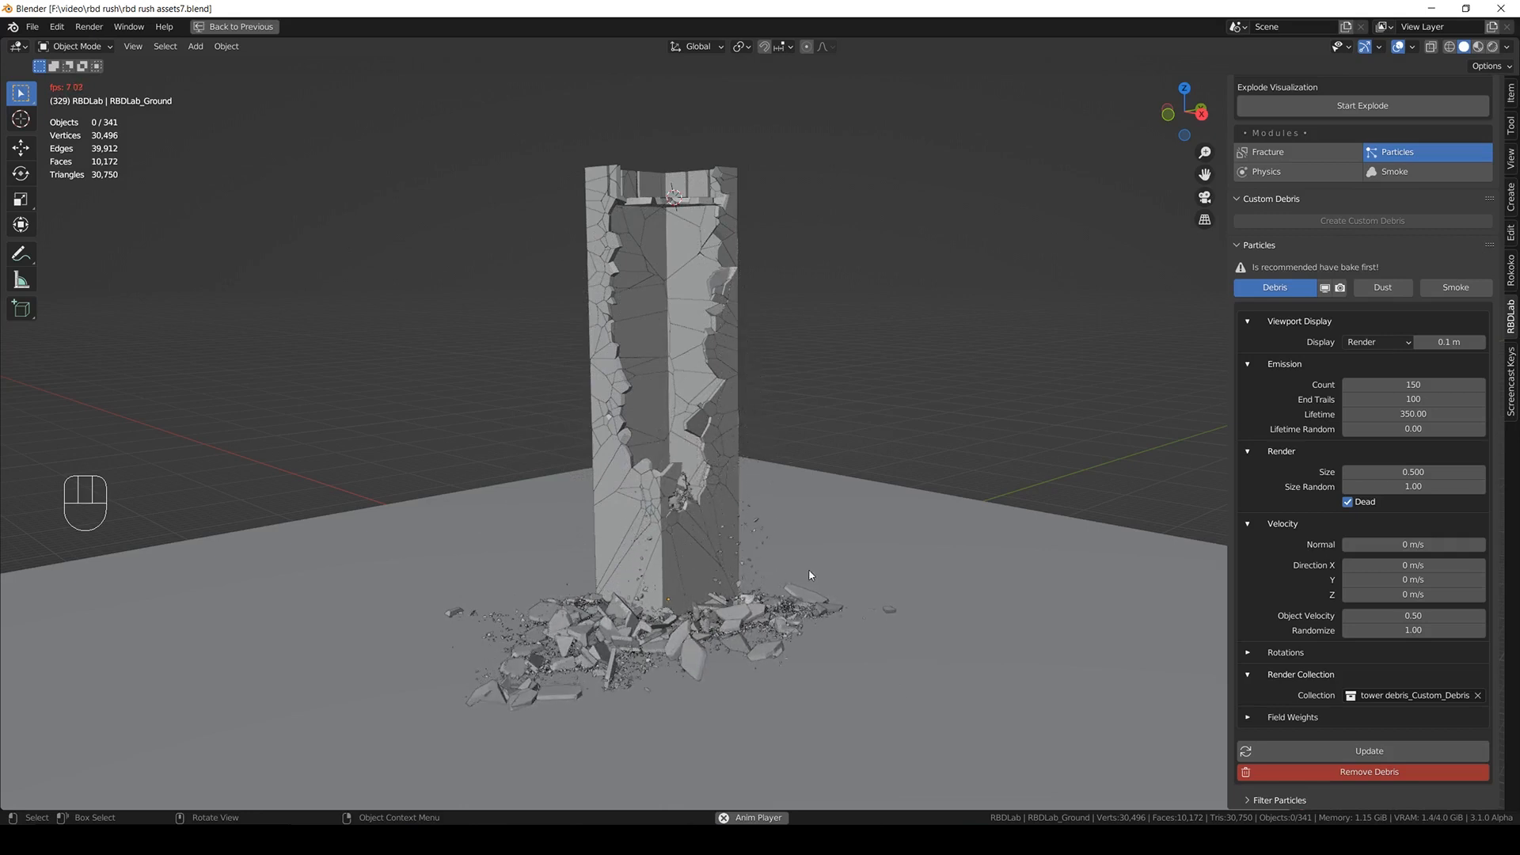
pyautogui.press('space')
pyautogui.hotkey('shift', 'Left')
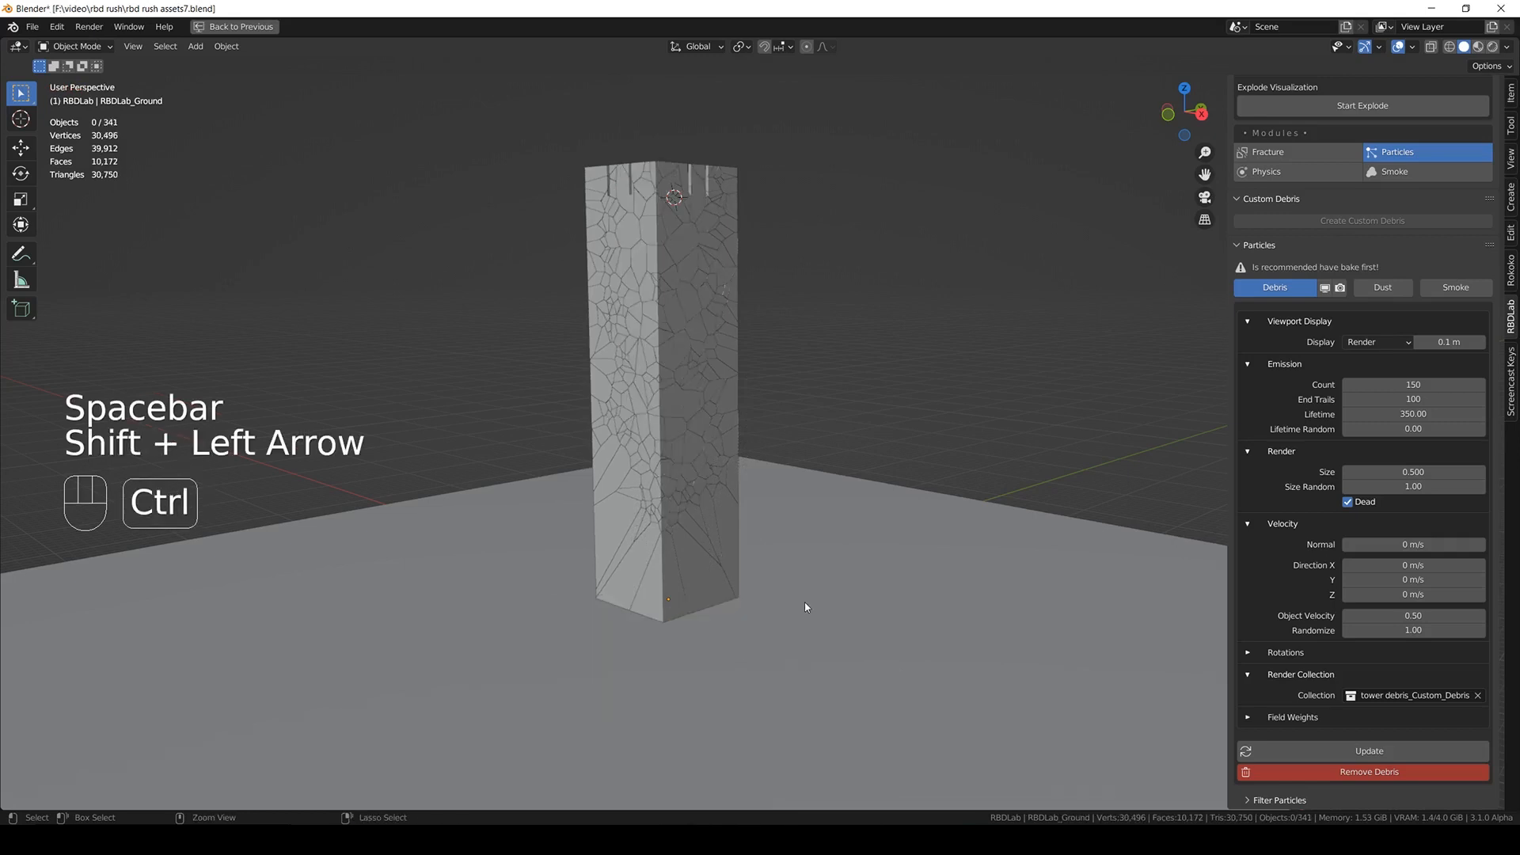
# - Turn off the debris particles' viewport display and save the file
pyautogui.hotkey('ctrl', 's')
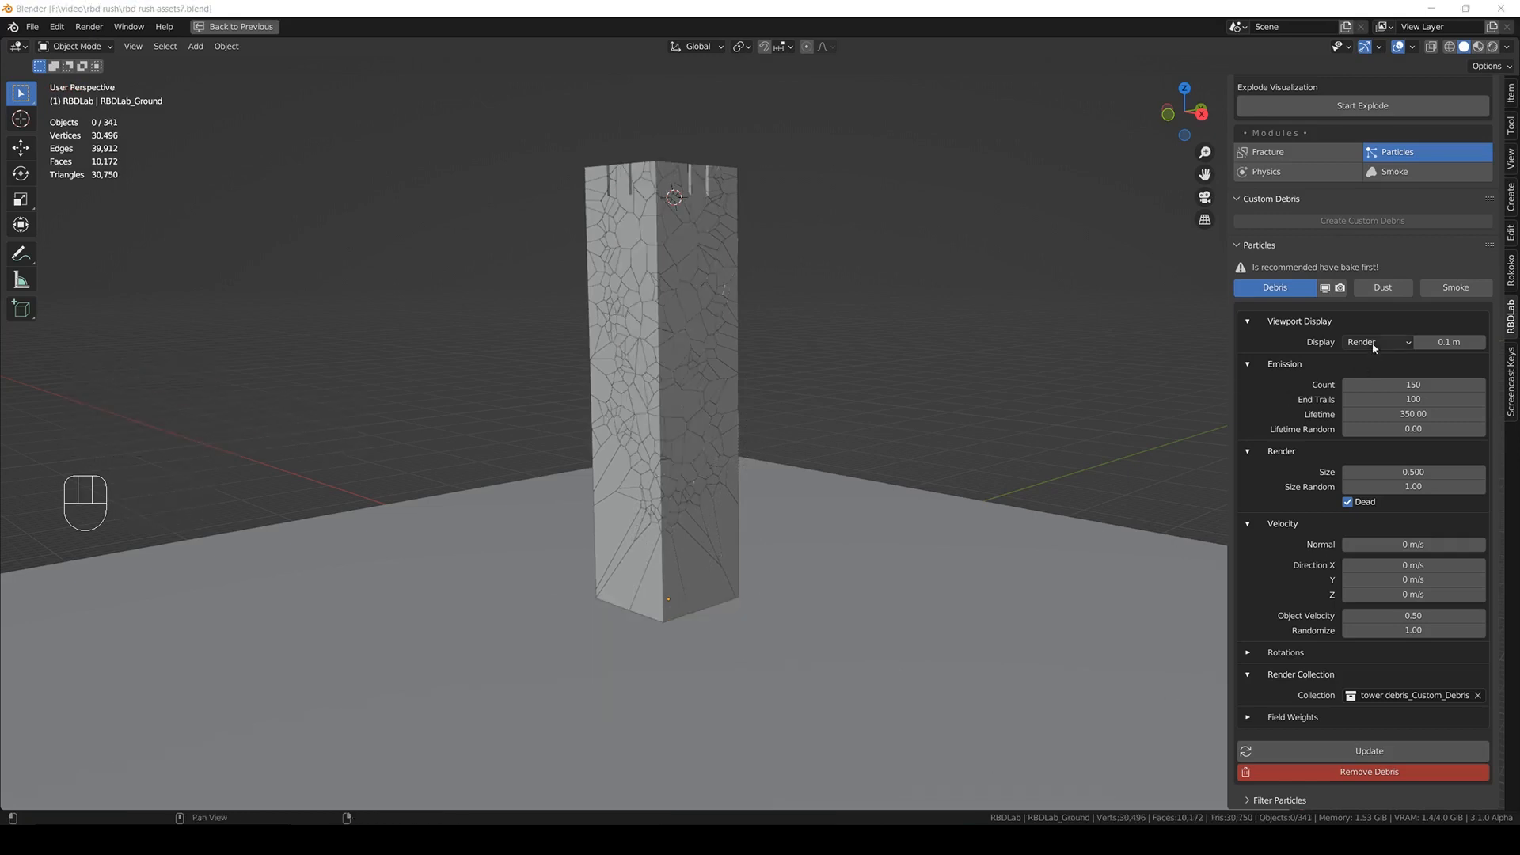
pyautogui.hotkey('ctrl', 's')
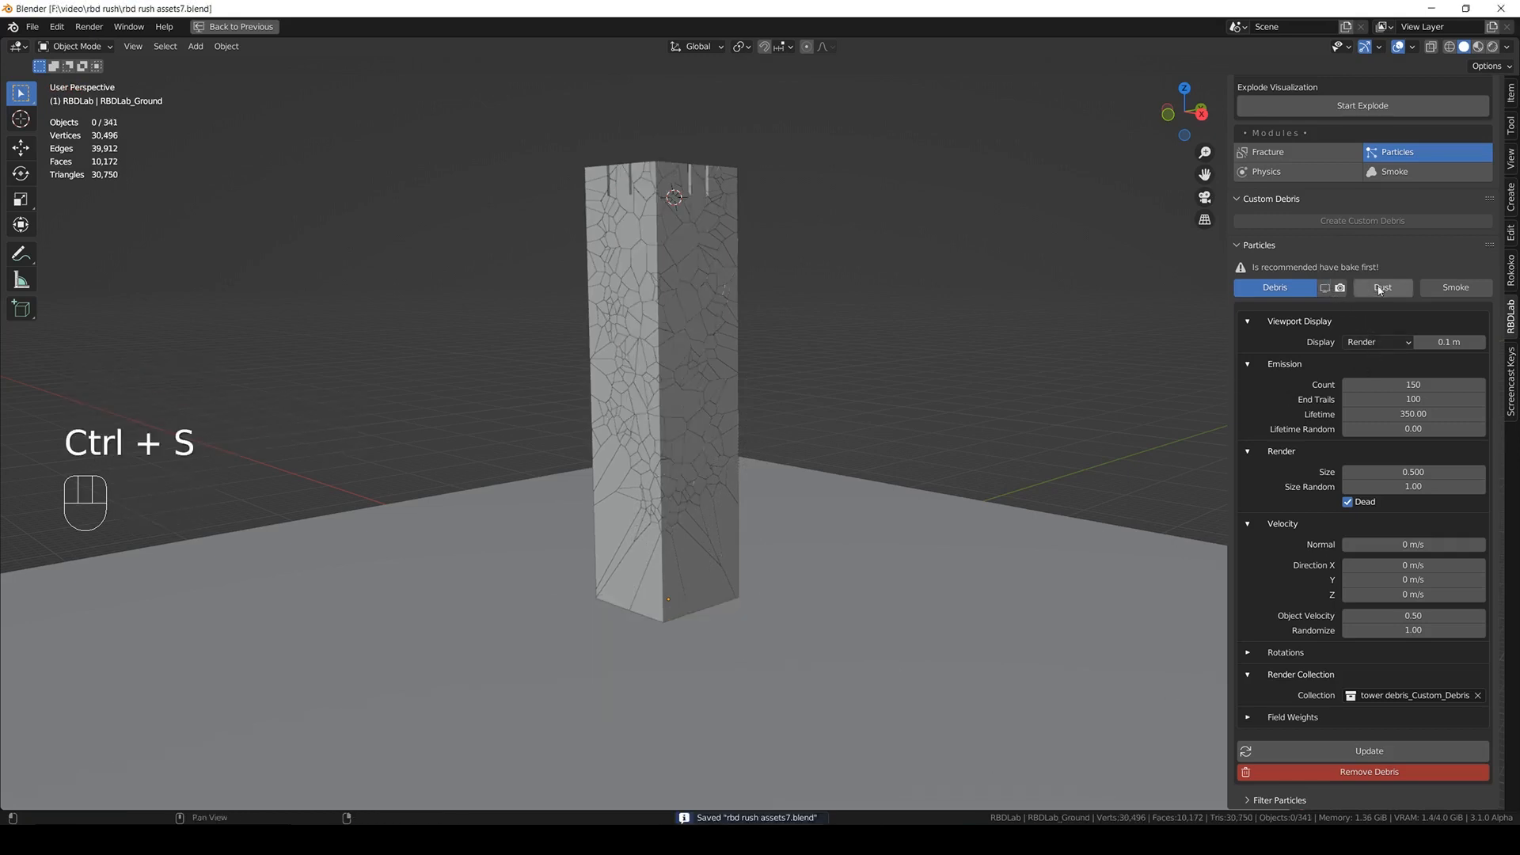
# - Create dust particles for the tower with Use Brokens enabled and Max PS set to 4, and save the file
pyautogui.click(1377, 288)
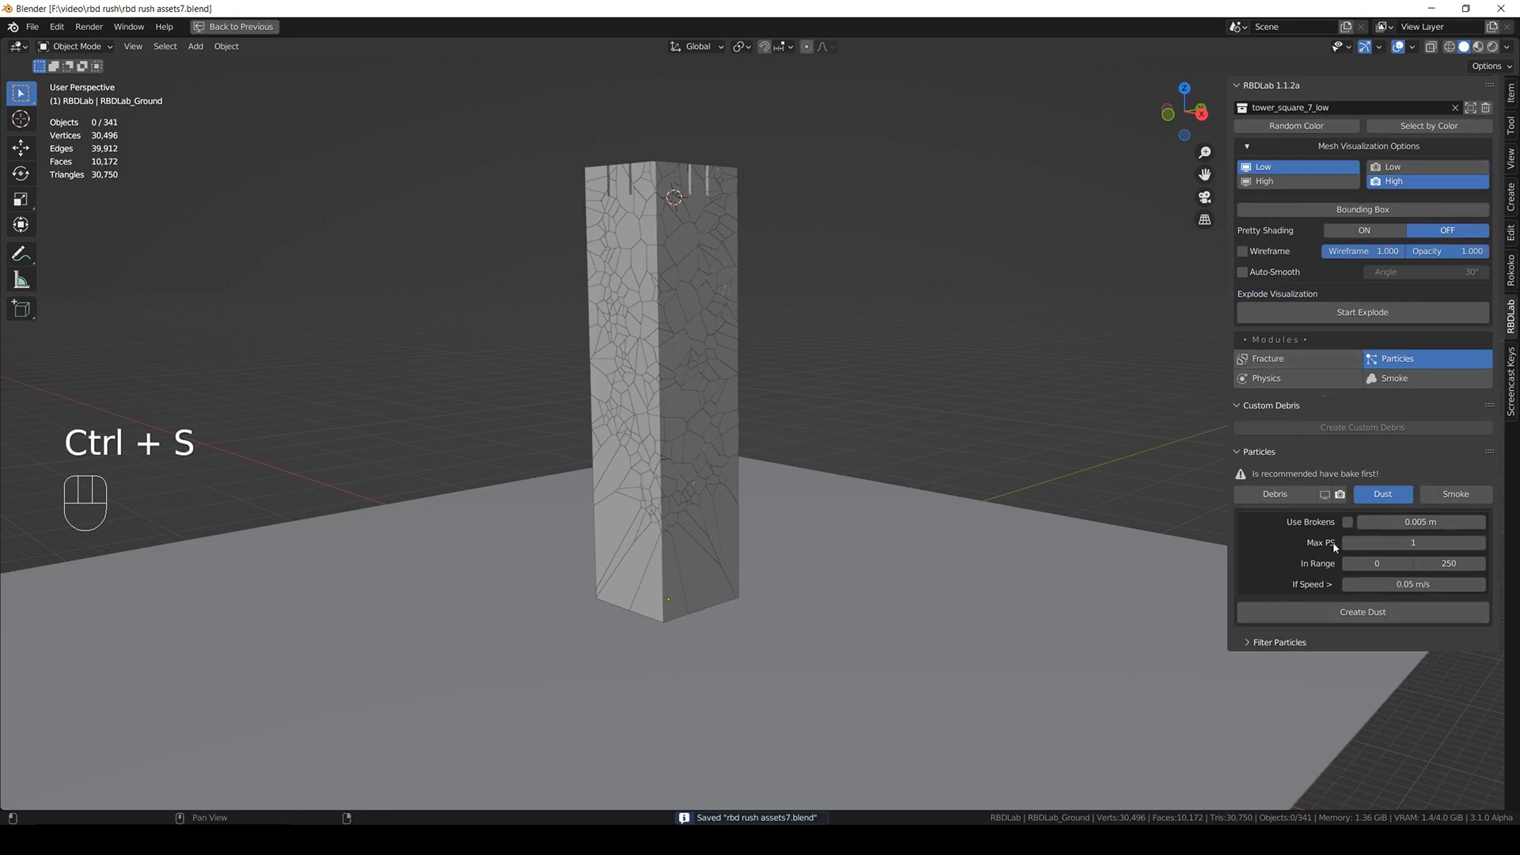
pyautogui.click(1347, 522)
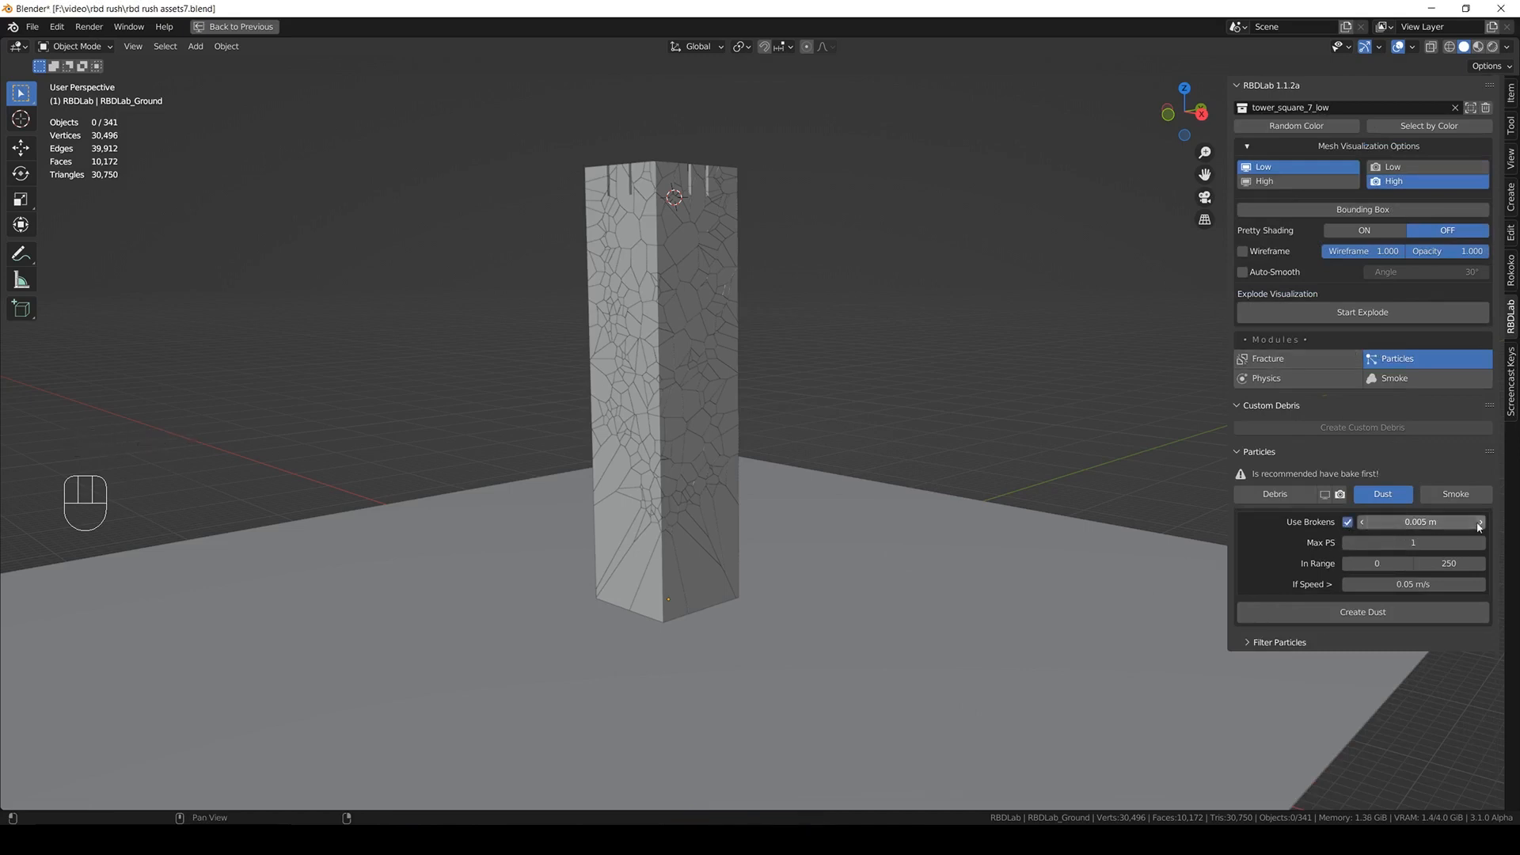
pyautogui.click(1482, 542)
pyautogui.click(1483, 543)
pyautogui.click(1483, 542)
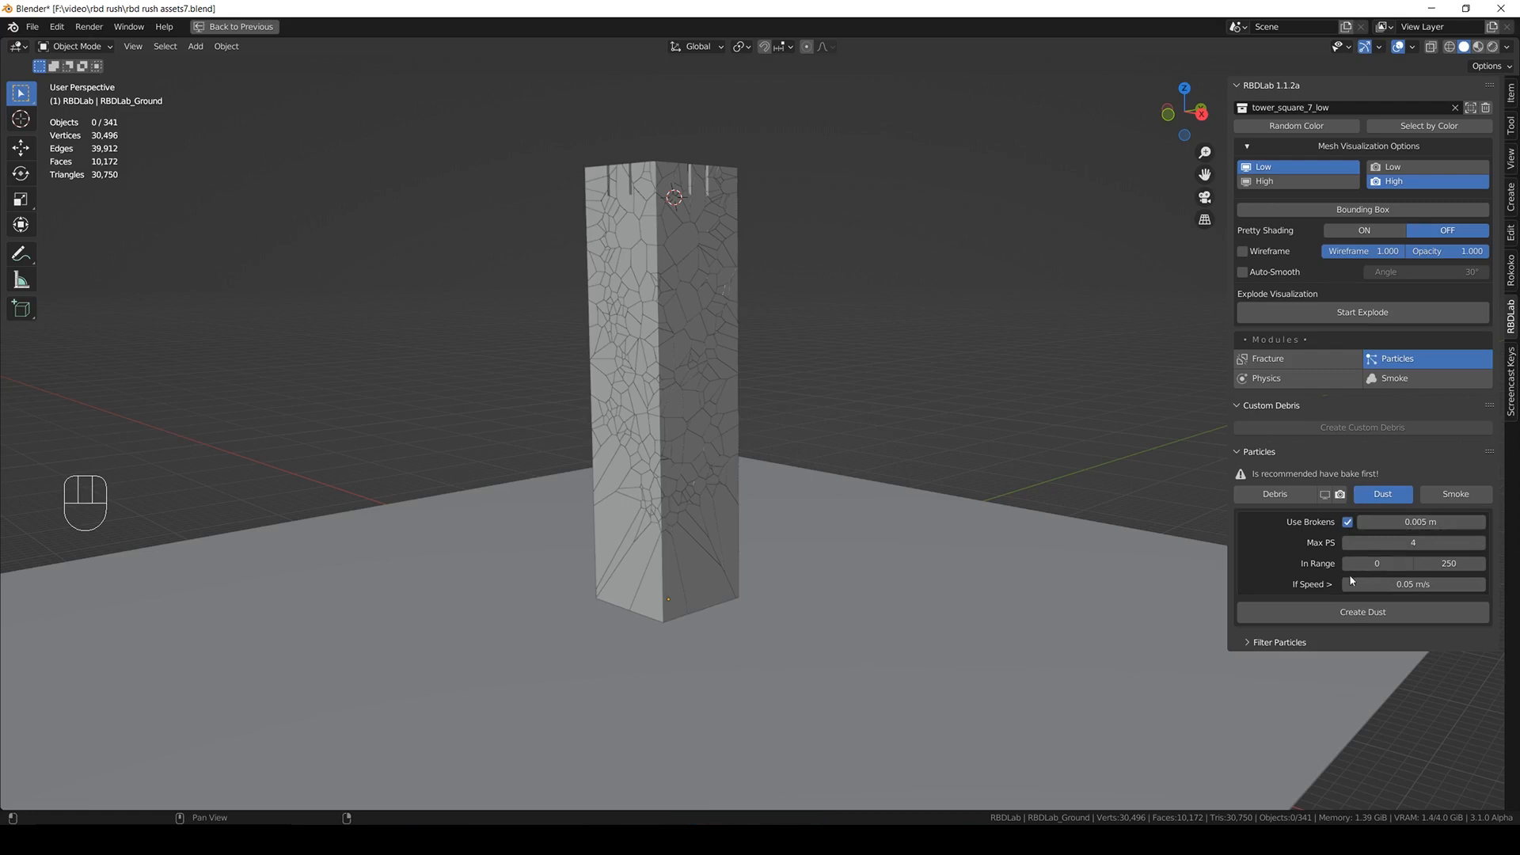
pyautogui.hotkey('ctrl', 's')
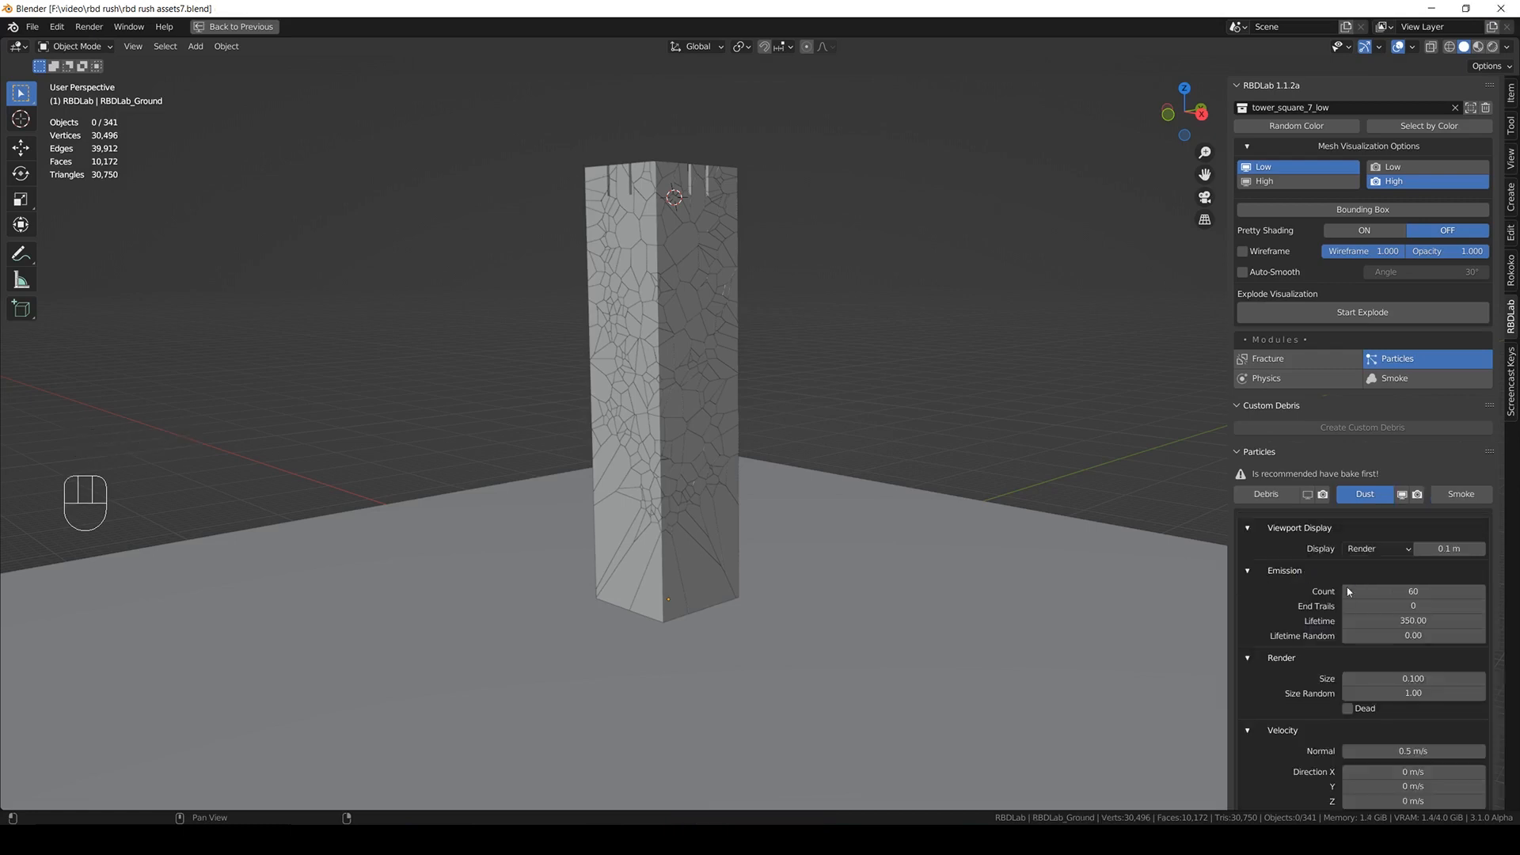
# - Save the file and set the dust emission Count to 700
pyautogui.scroll(-1, 1302, 631)
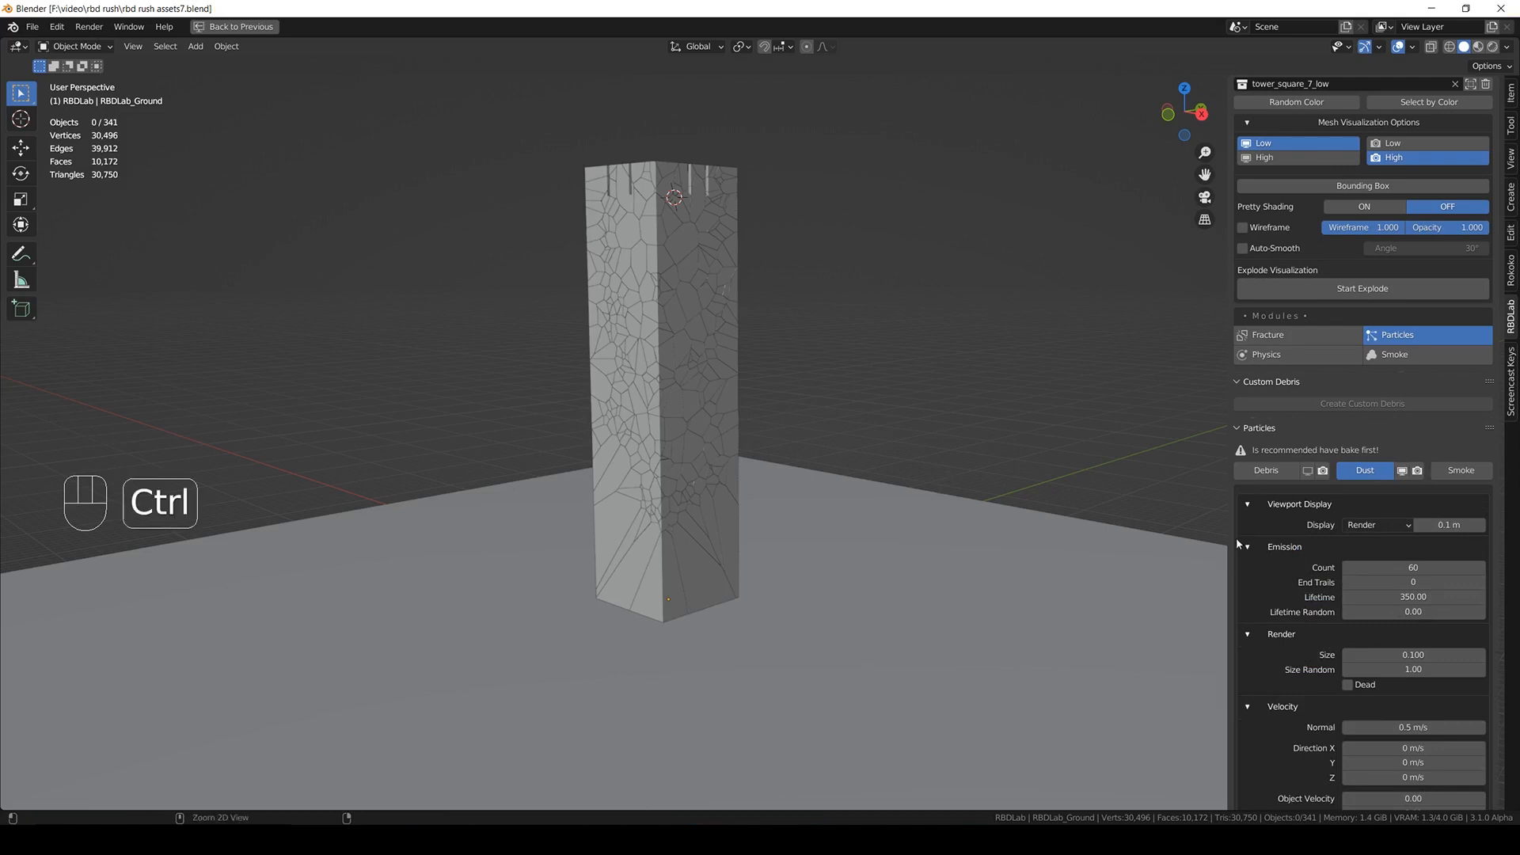
pyautogui.hotkey('ctrl', 's')
pyautogui.click(1431, 568)
pyautogui.write('0')
pyautogui.press('BackSpace')
pyautogui.press('BackSpace')
pyautogui.write('700')
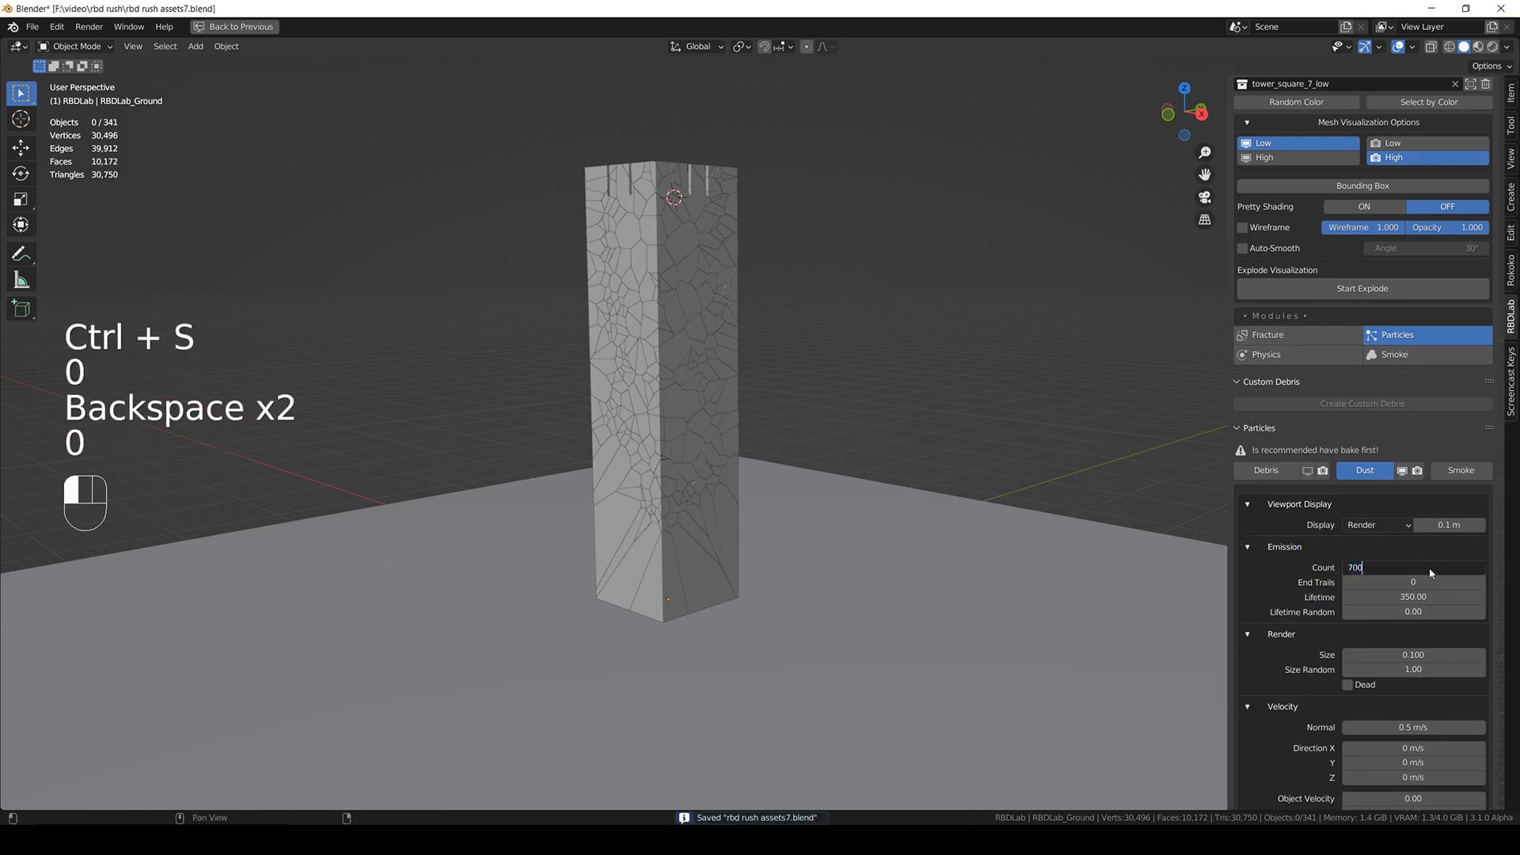
pyautogui.press('Return')
# - Set the dust velocity to Normal 0 m/s, Object Velocity 0.10 and Randomize 1.00, and save the file
pyautogui.scroll(-6, 1278, 654)
pyautogui.scroll(1, 1278, 654)
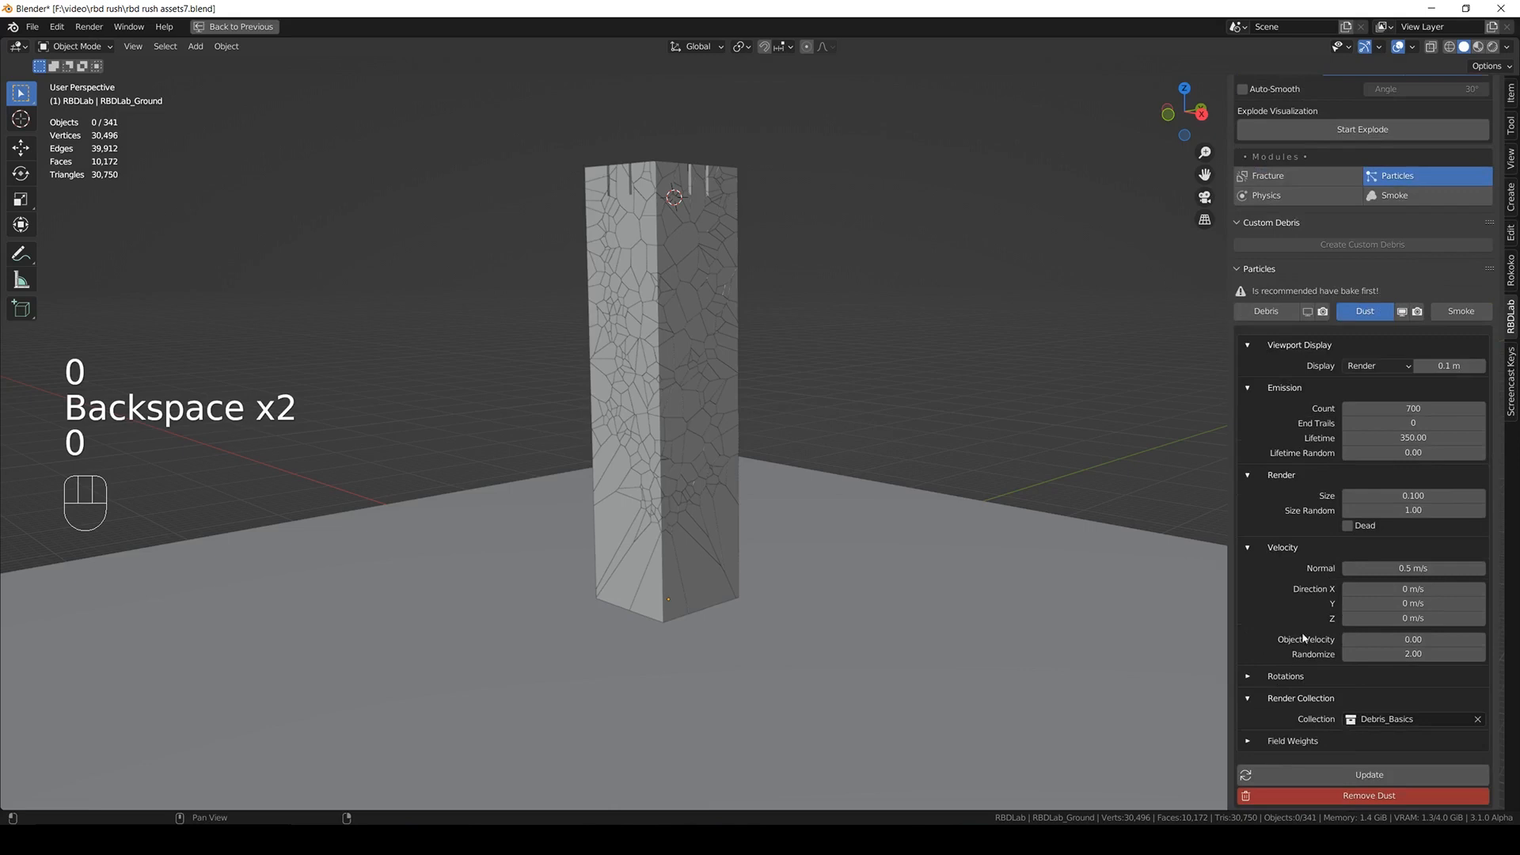
pyautogui.click(1413, 568)
pyautogui.write('0')
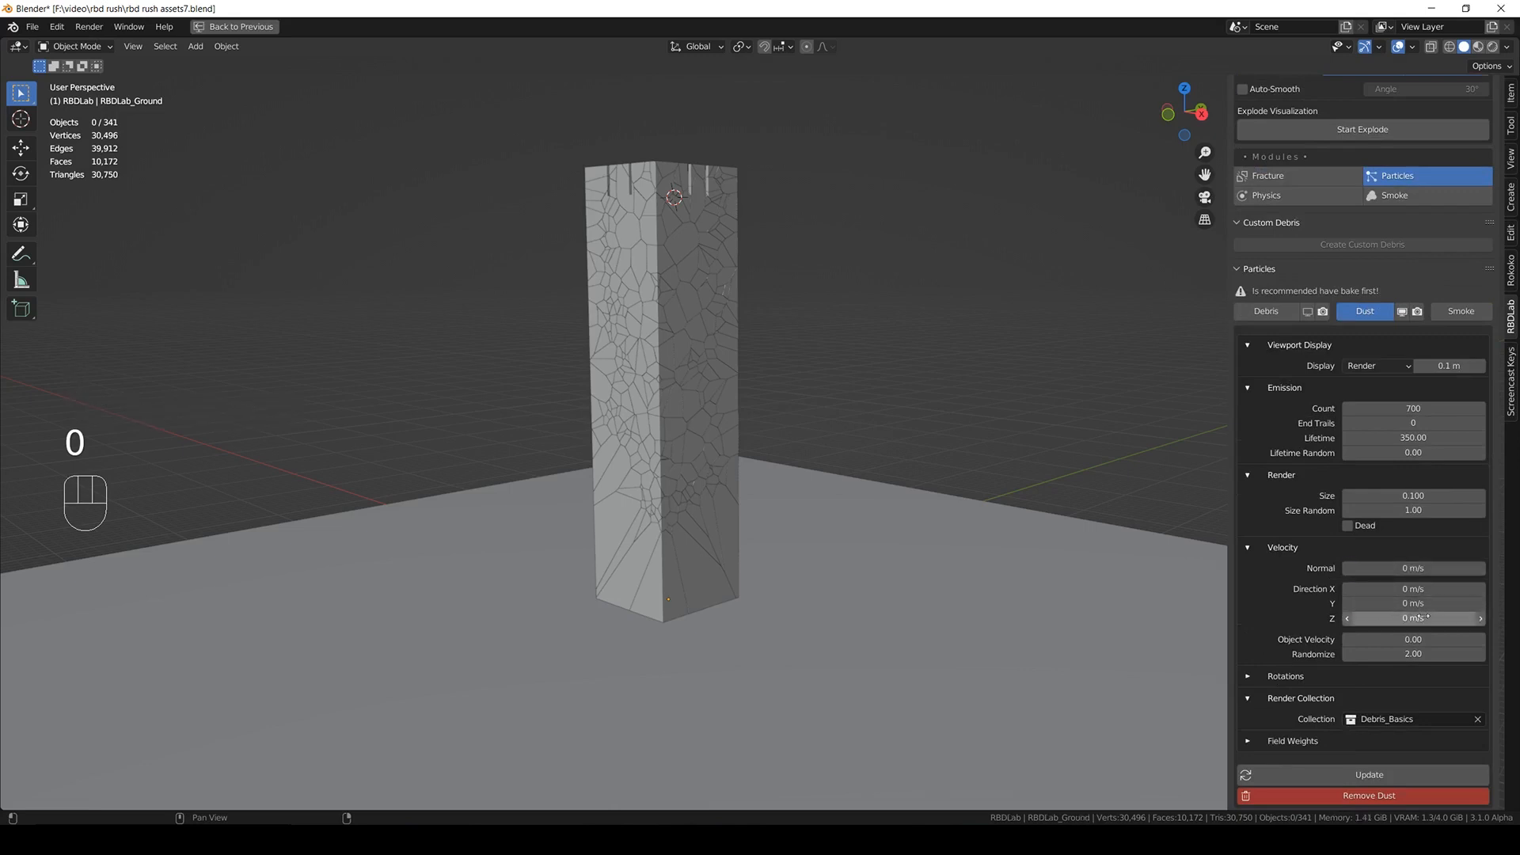
pyautogui.click(1415, 640)
pyautogui.press('BackSpace')
pyautogui.press('BackSpace')
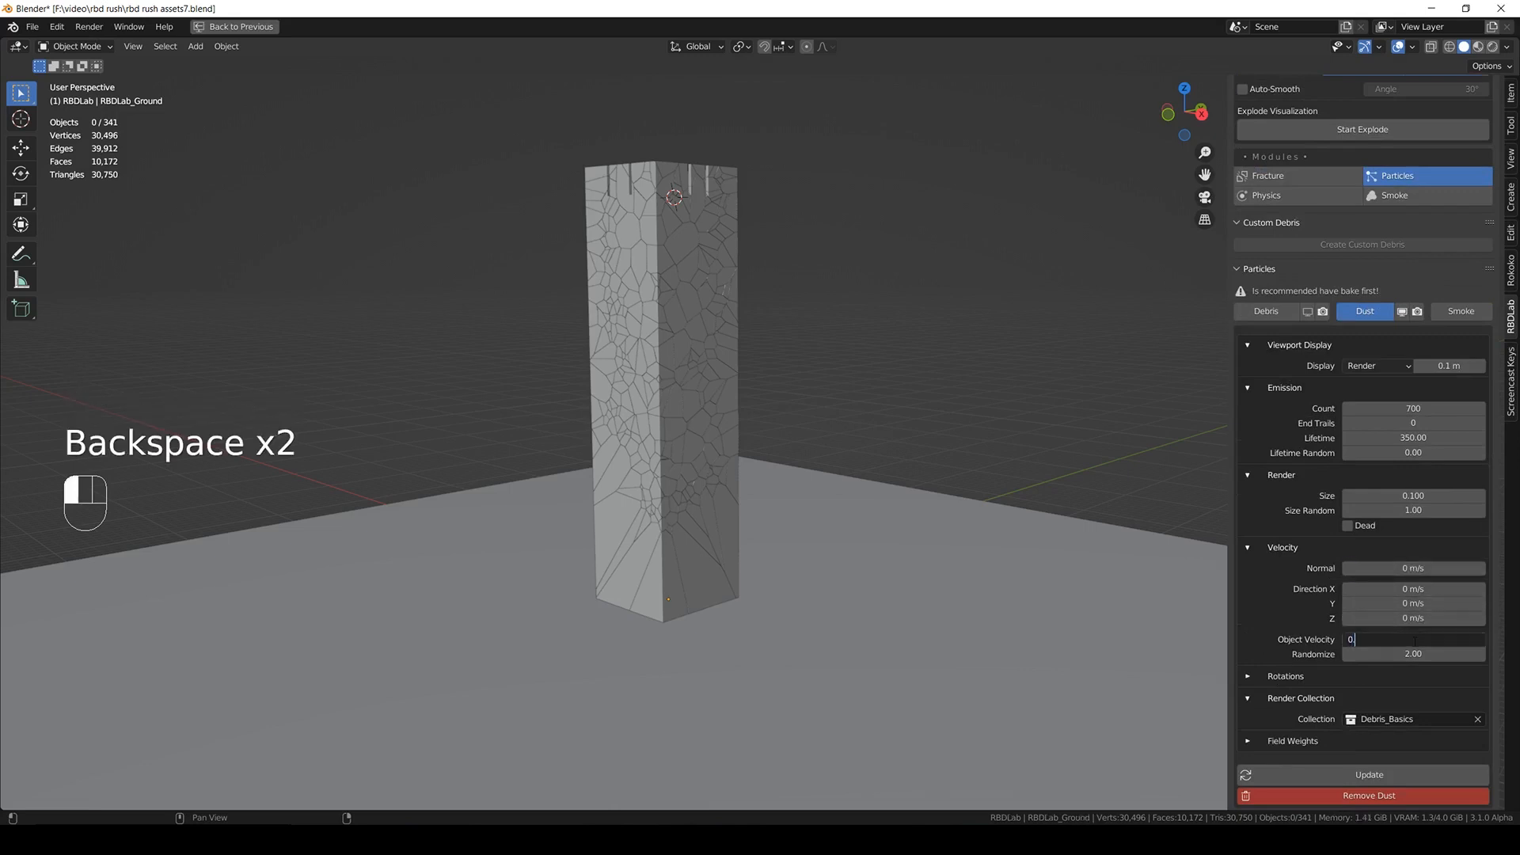
pyautogui.click(1415, 653)
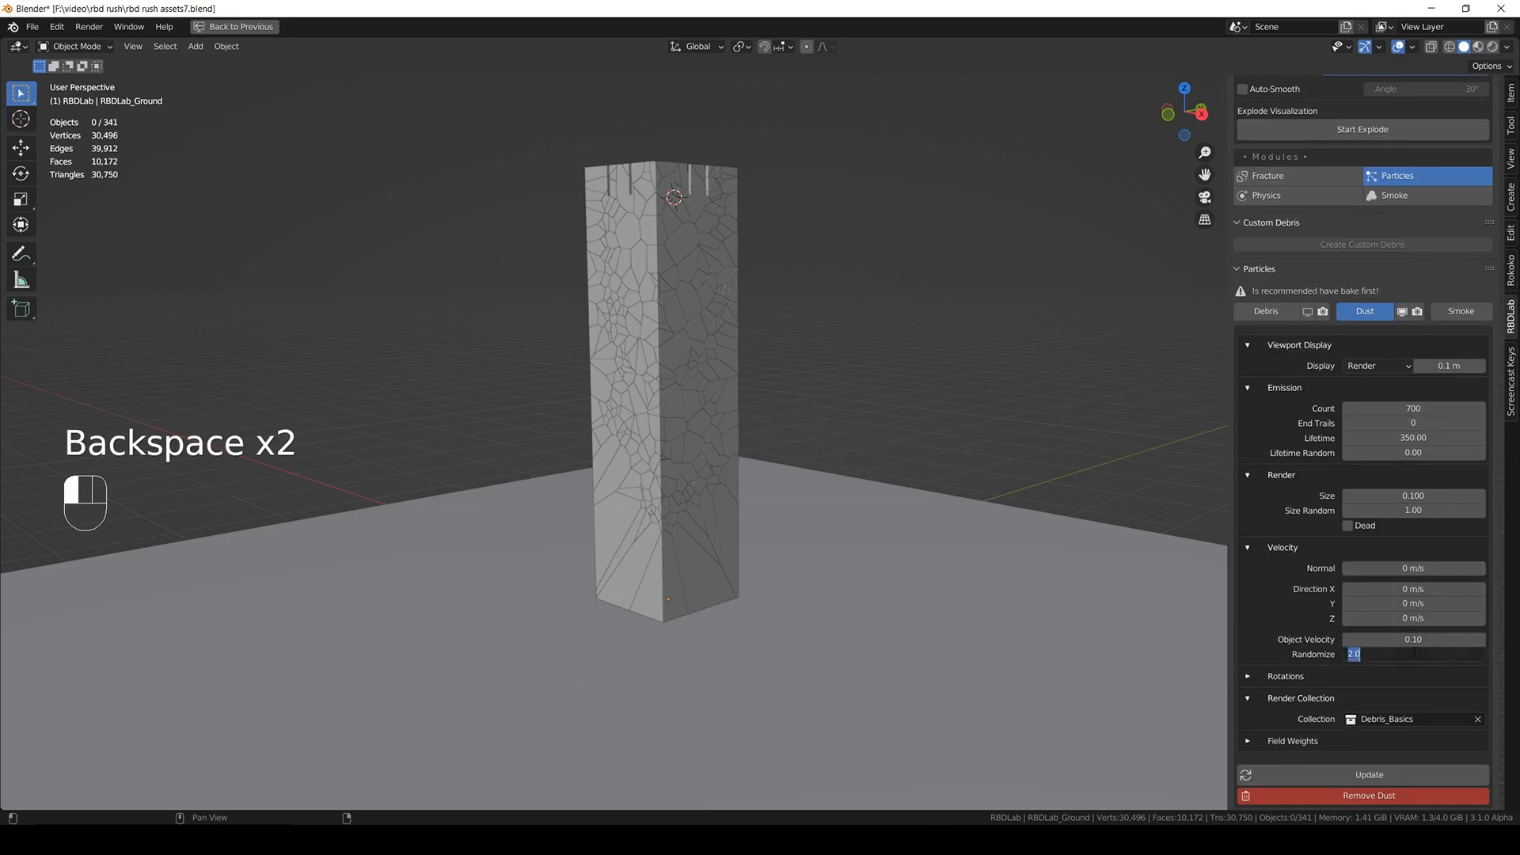
pyautogui.hotkey('ctrl', 's')
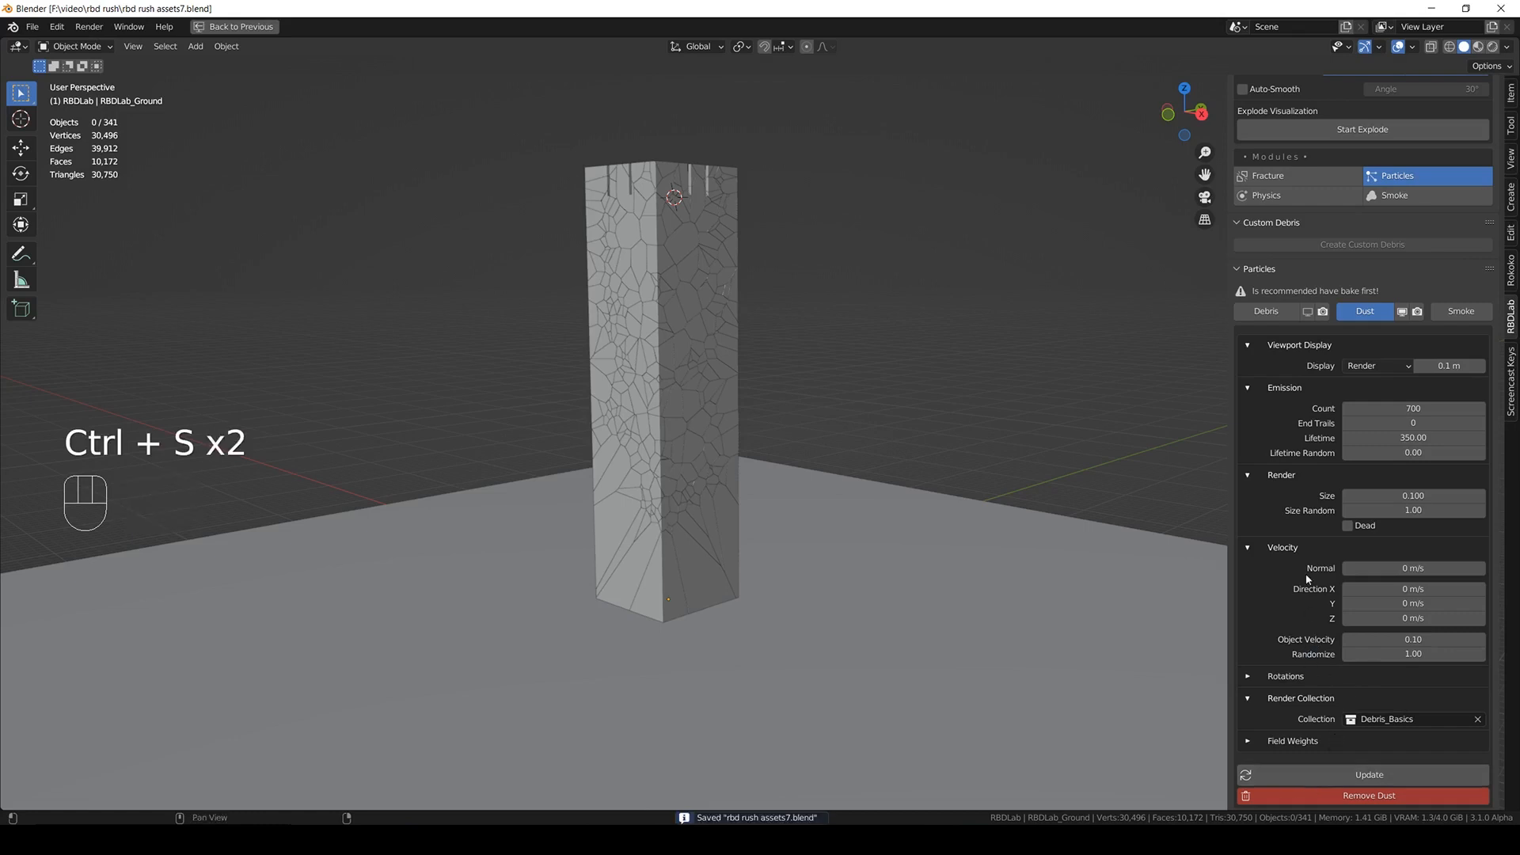
# - Set the dust render Size to 0.300 and save the file
pyautogui.click(1427, 493)
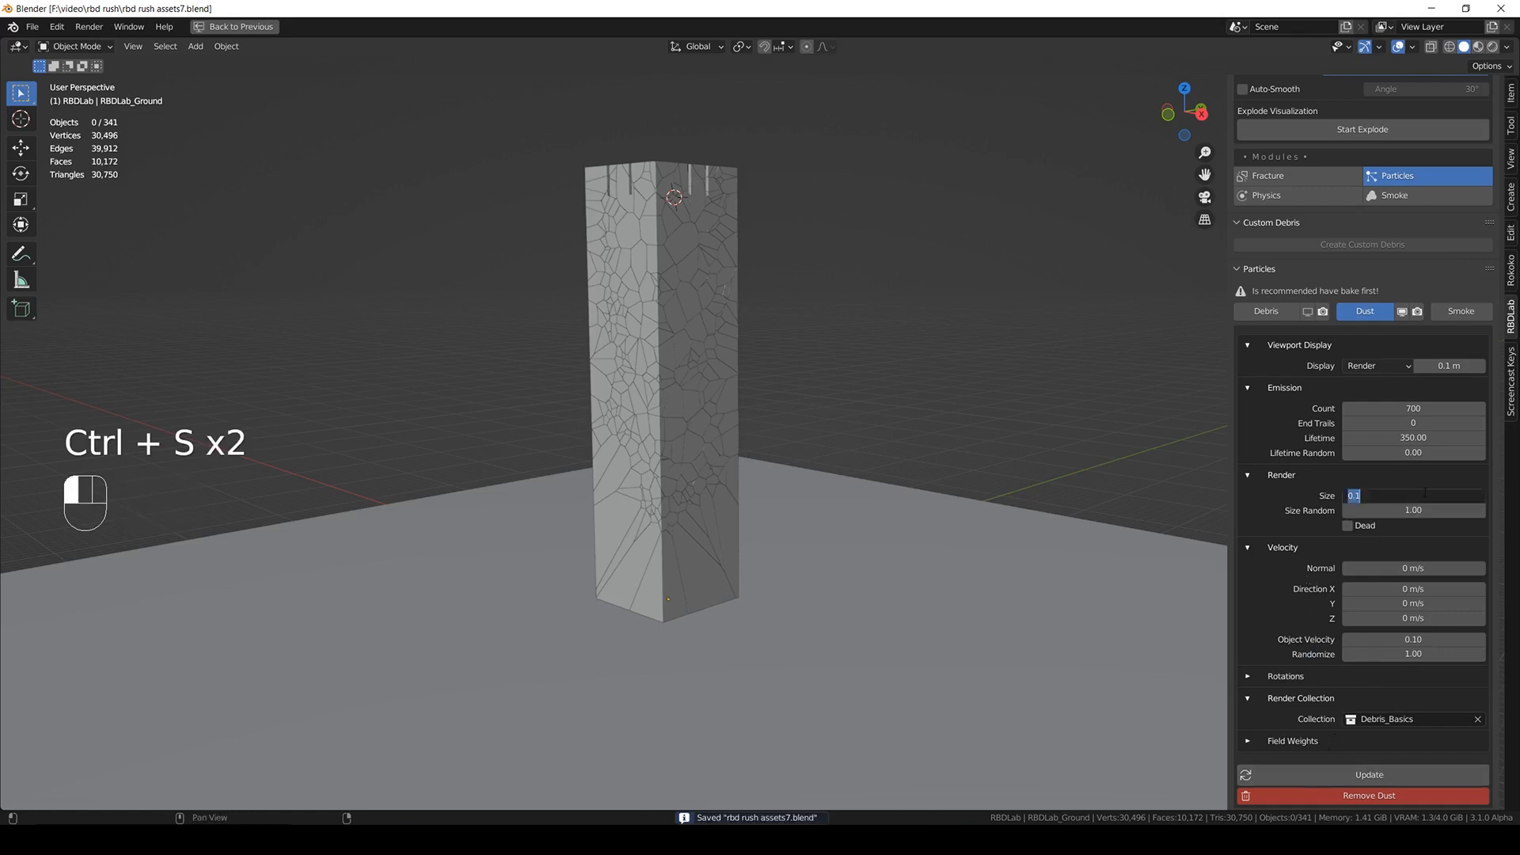
pyautogui.write('0')
pyautogui.press('Return')
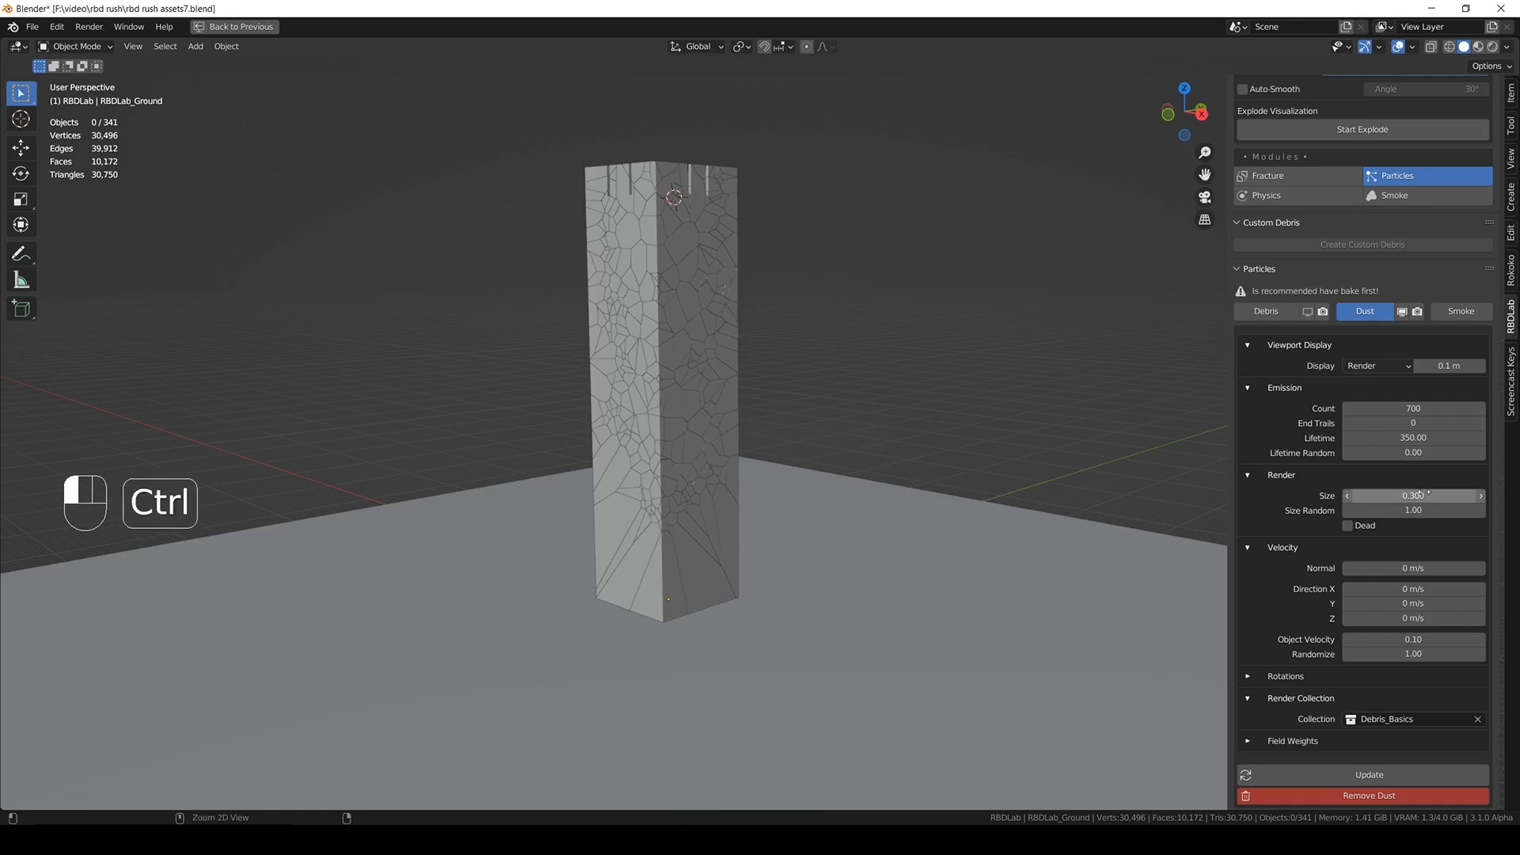
pyautogui.hotkey('ctrl', 's')
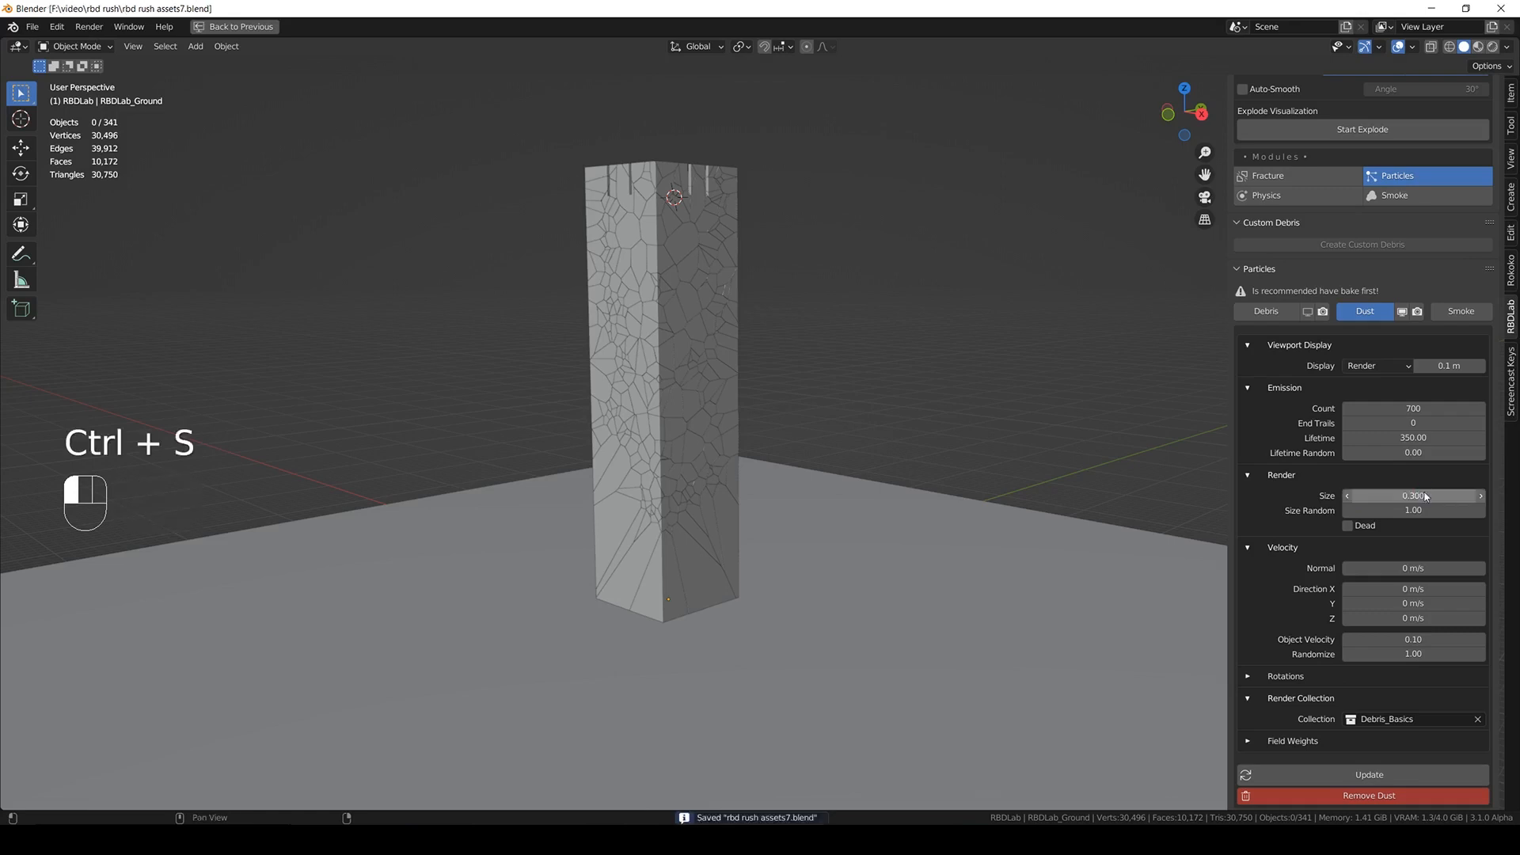
# - Assign tower debris_Custom_Debris as the dust's render collection, update the dust particles and save the file
pyautogui.click(1466, 725)
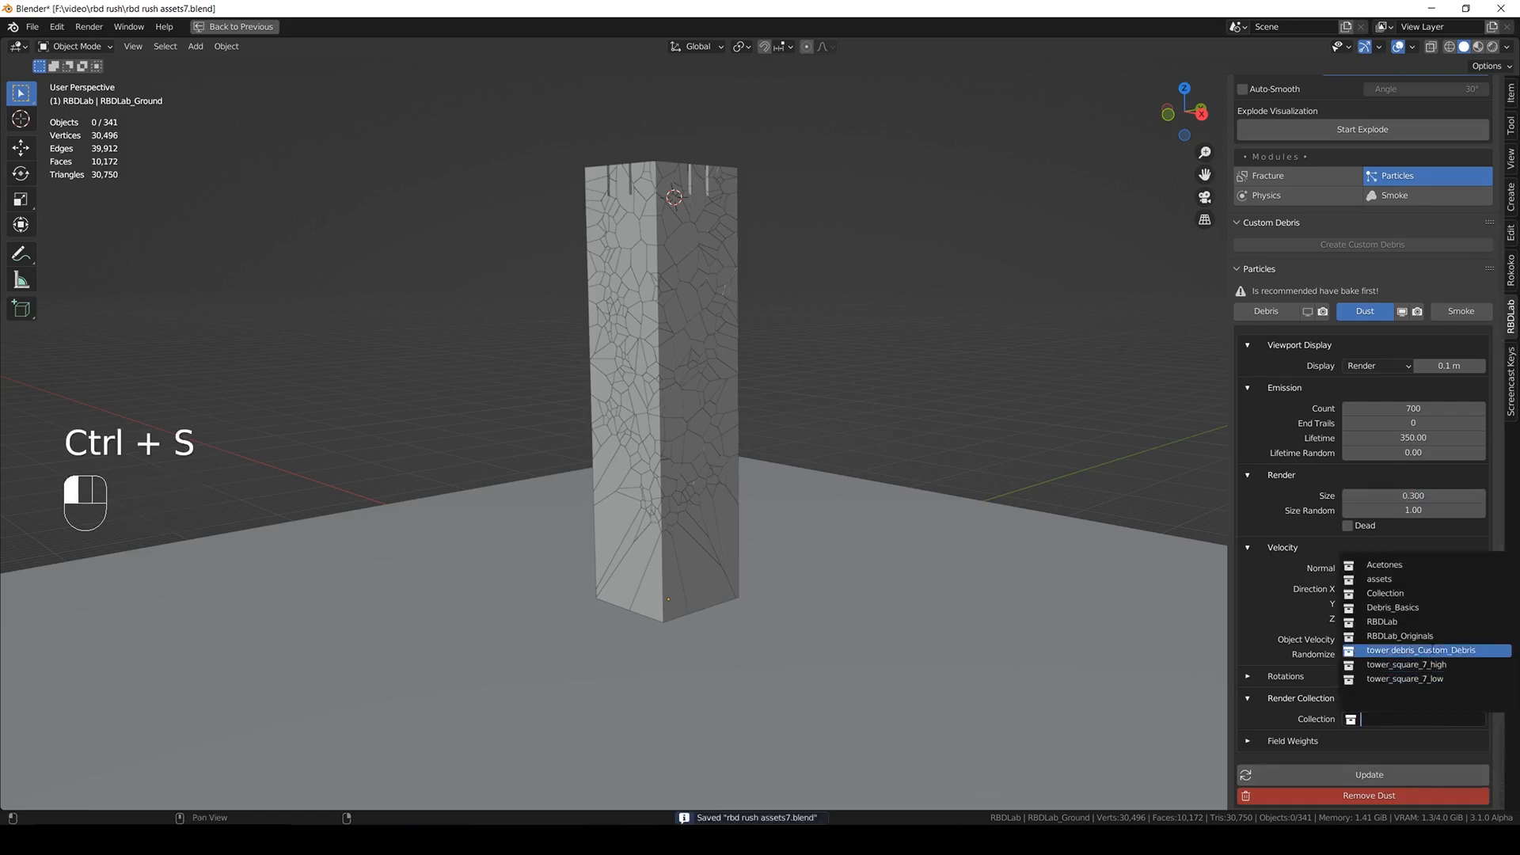
pyautogui.click(1425, 650)
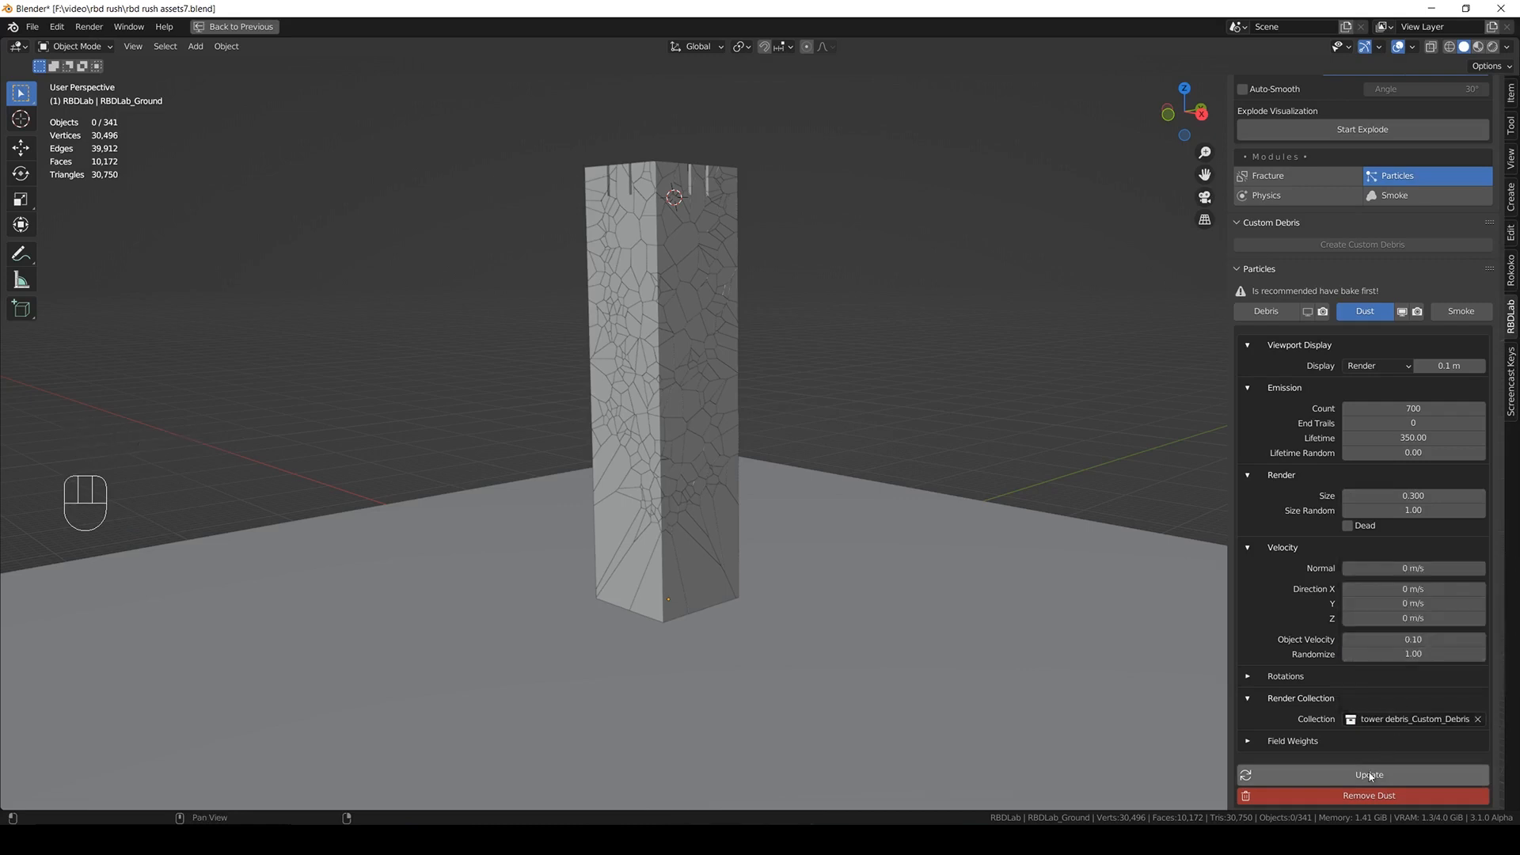
pyautogui.hotkey('ctrl', 's')
# - Play the start of the collapse to examine the dust particles, and stop the playback
pyautogui.press('space')
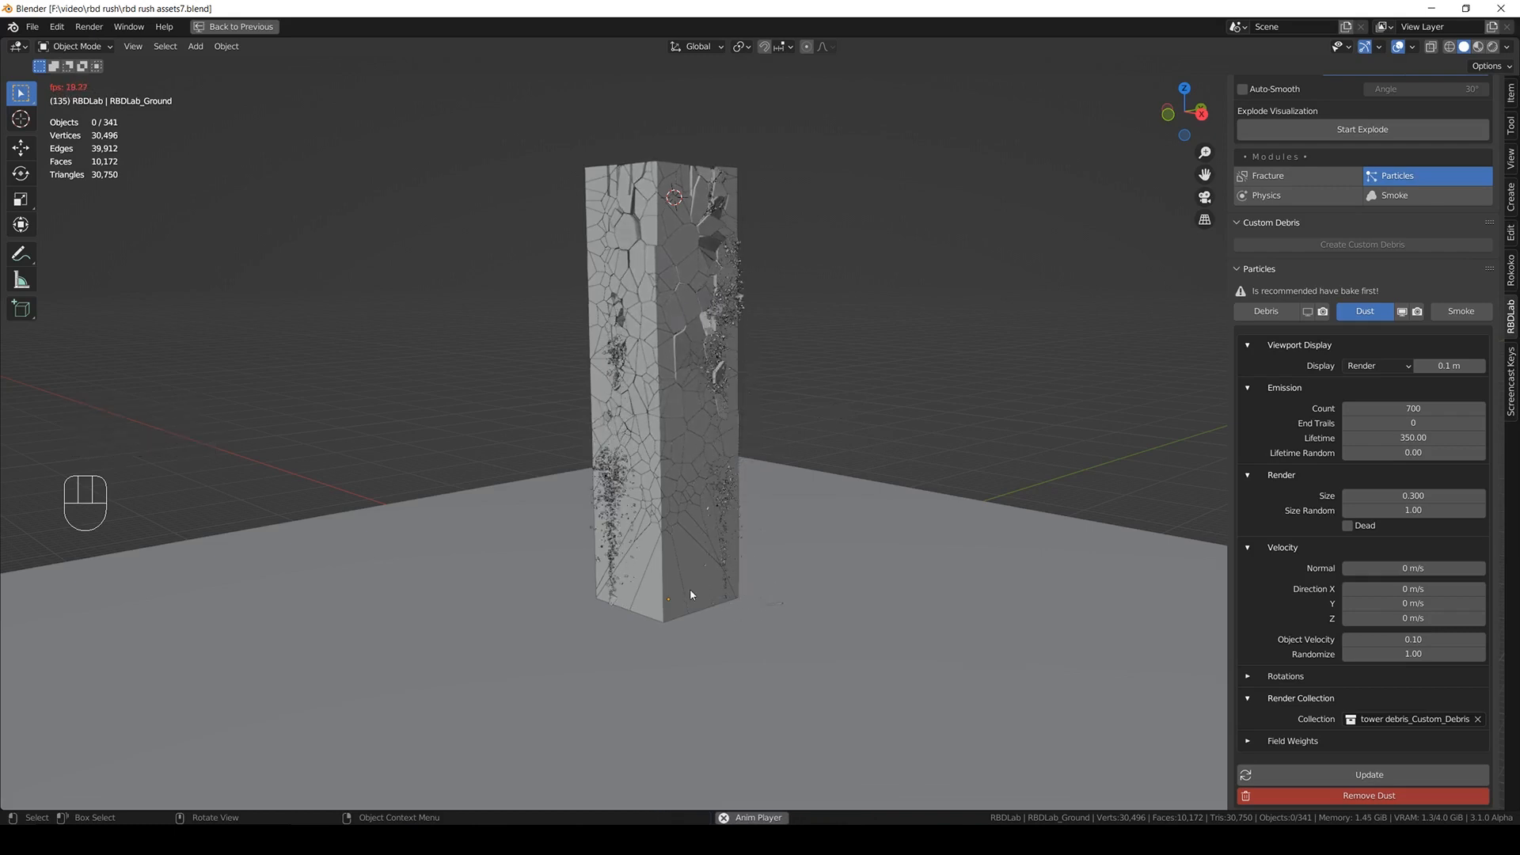
pyautogui.press('space')
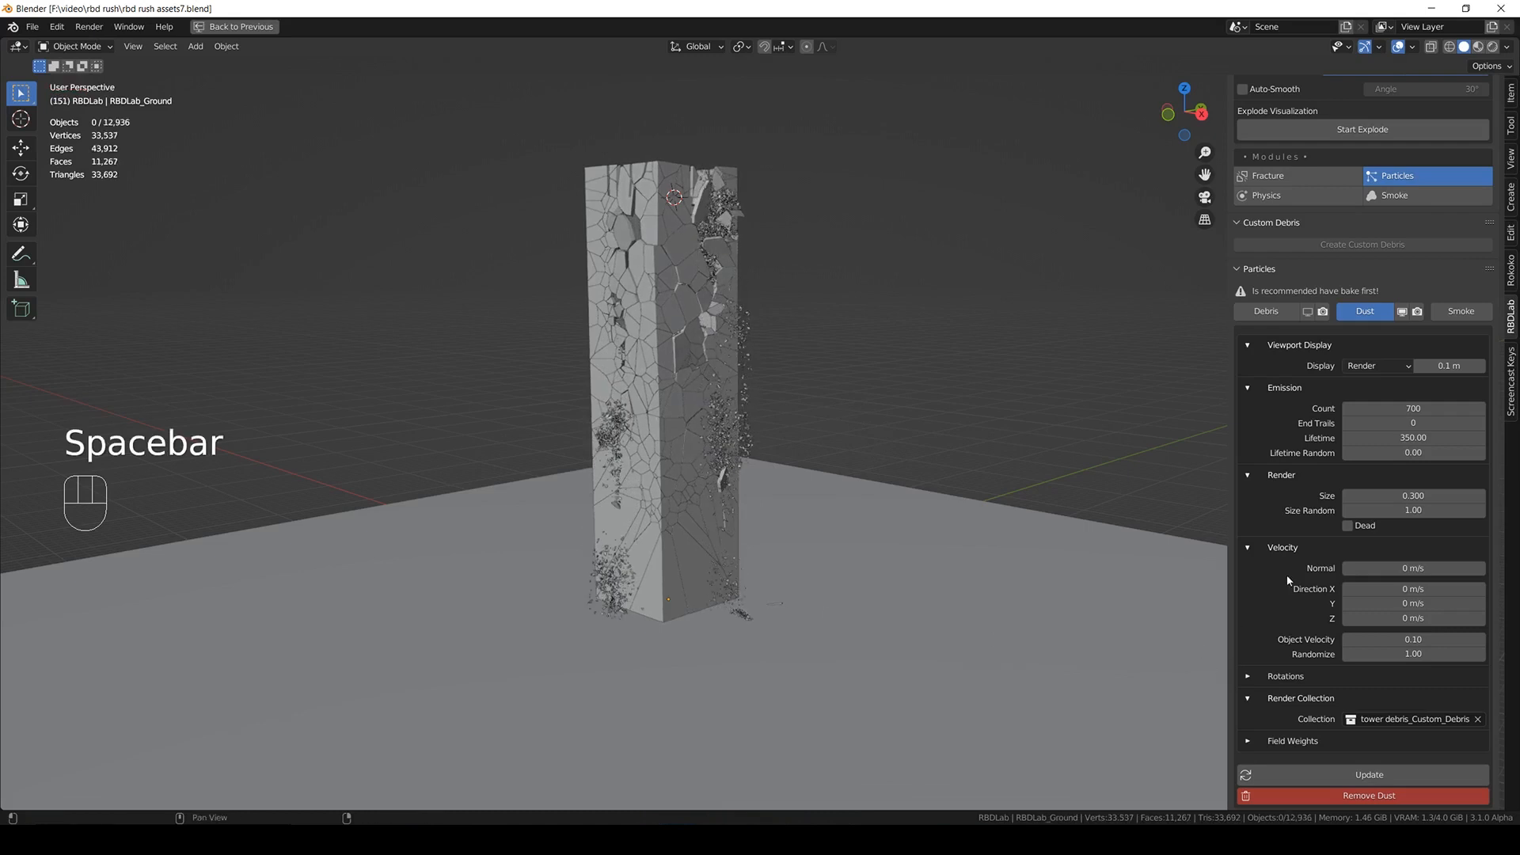
# - Enable the Dead option in the dust's render settings
pyautogui.scroll(-1, 1288, 581)
pyautogui.scroll(5, 1287, 574)
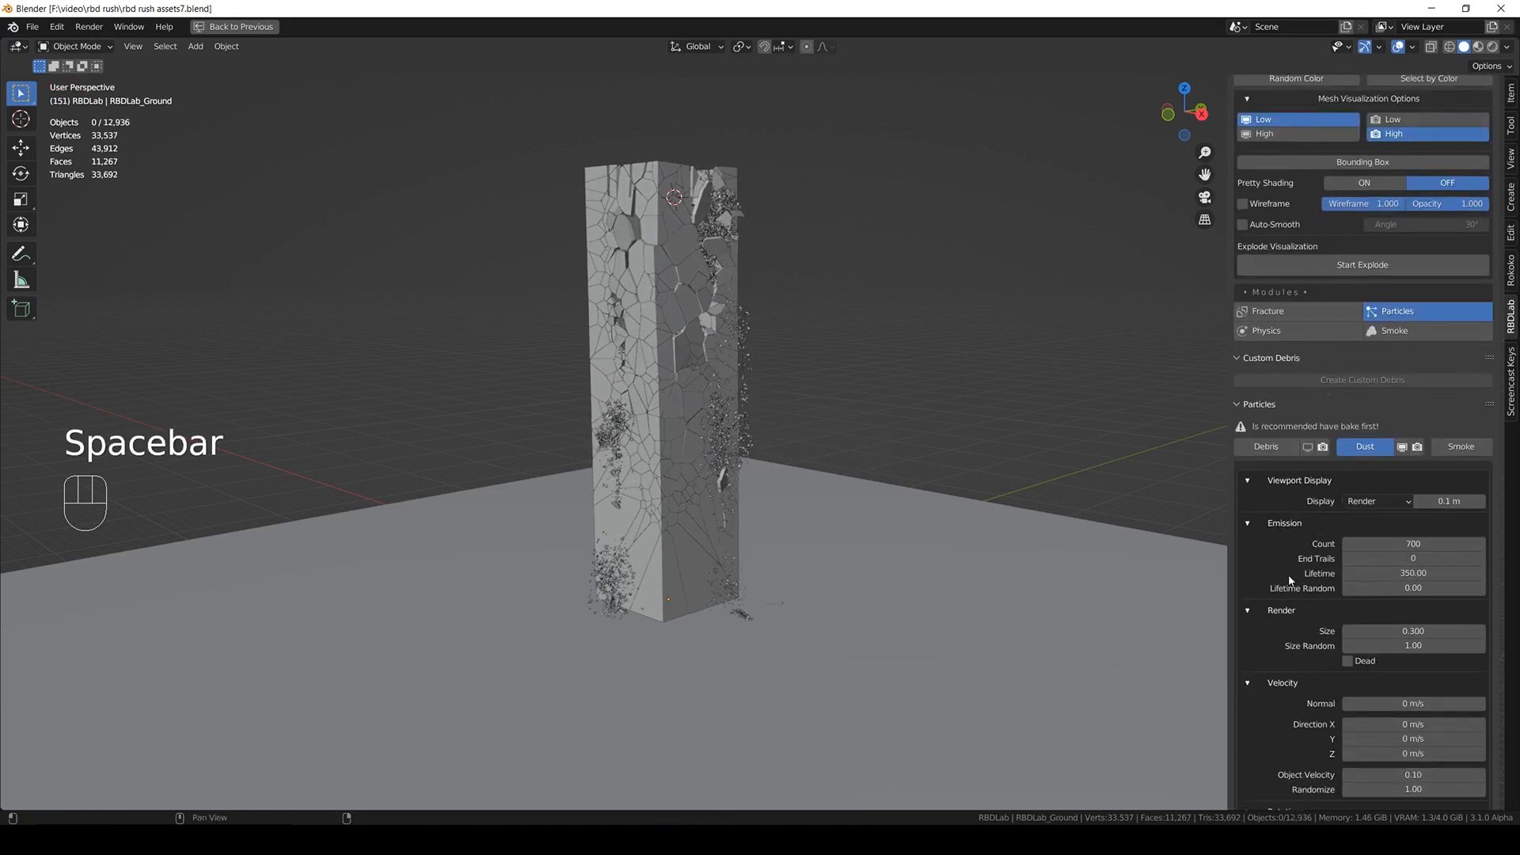
pyautogui.click(1349, 662)
pyautogui.scroll(-5, 1353, 665)
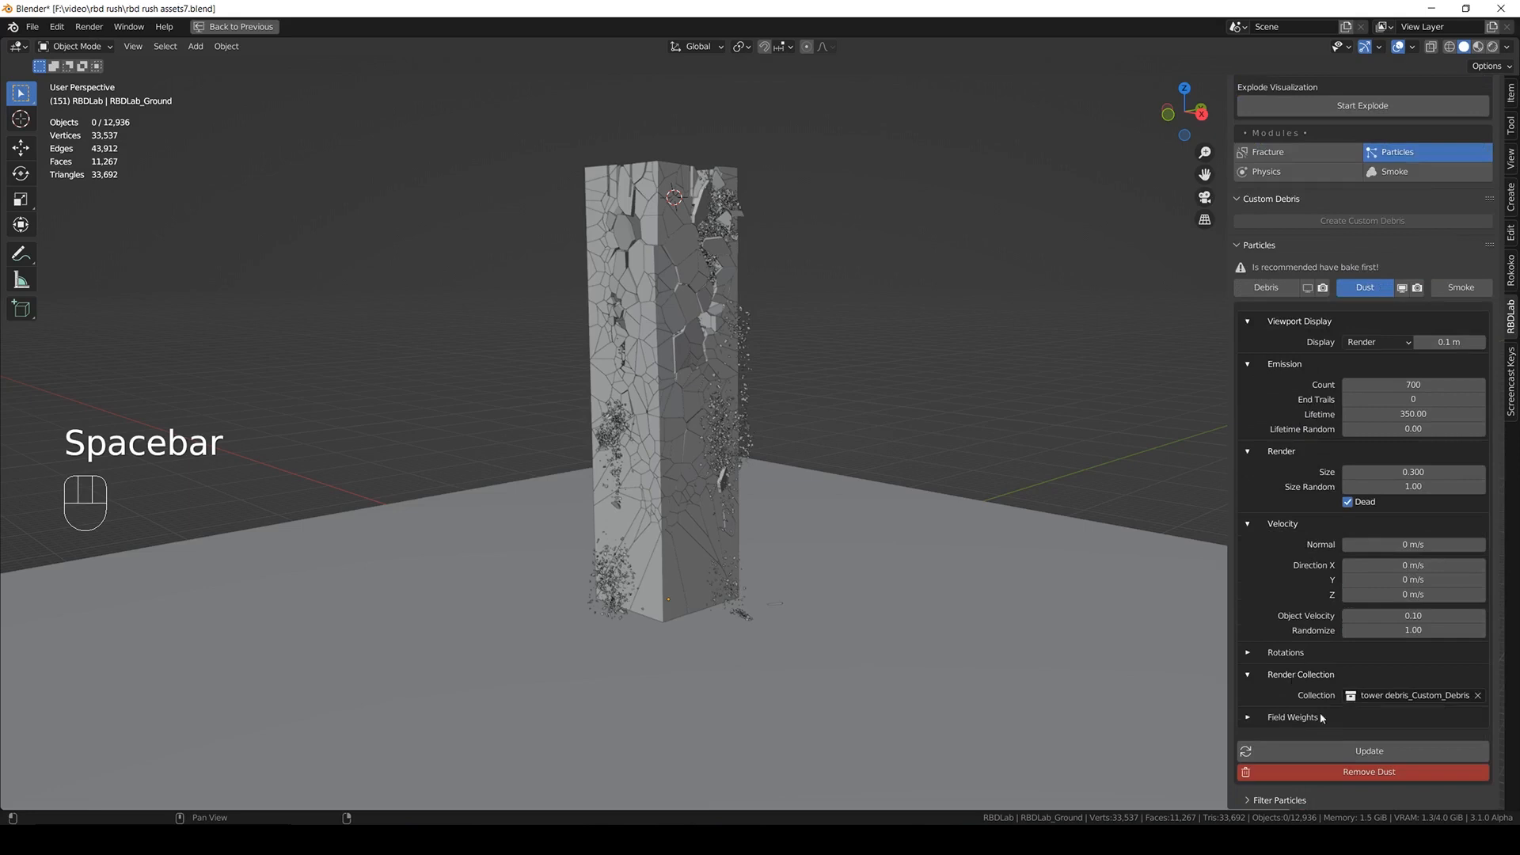
# - Update the dust particles, save the file and briefly play the start of the collapse from the first frame
pyautogui.click(1368, 752)
pyautogui.hotkey('shift', 'Left')
pyautogui.hotkey('ctrl', 's')
pyautogui.press('space')
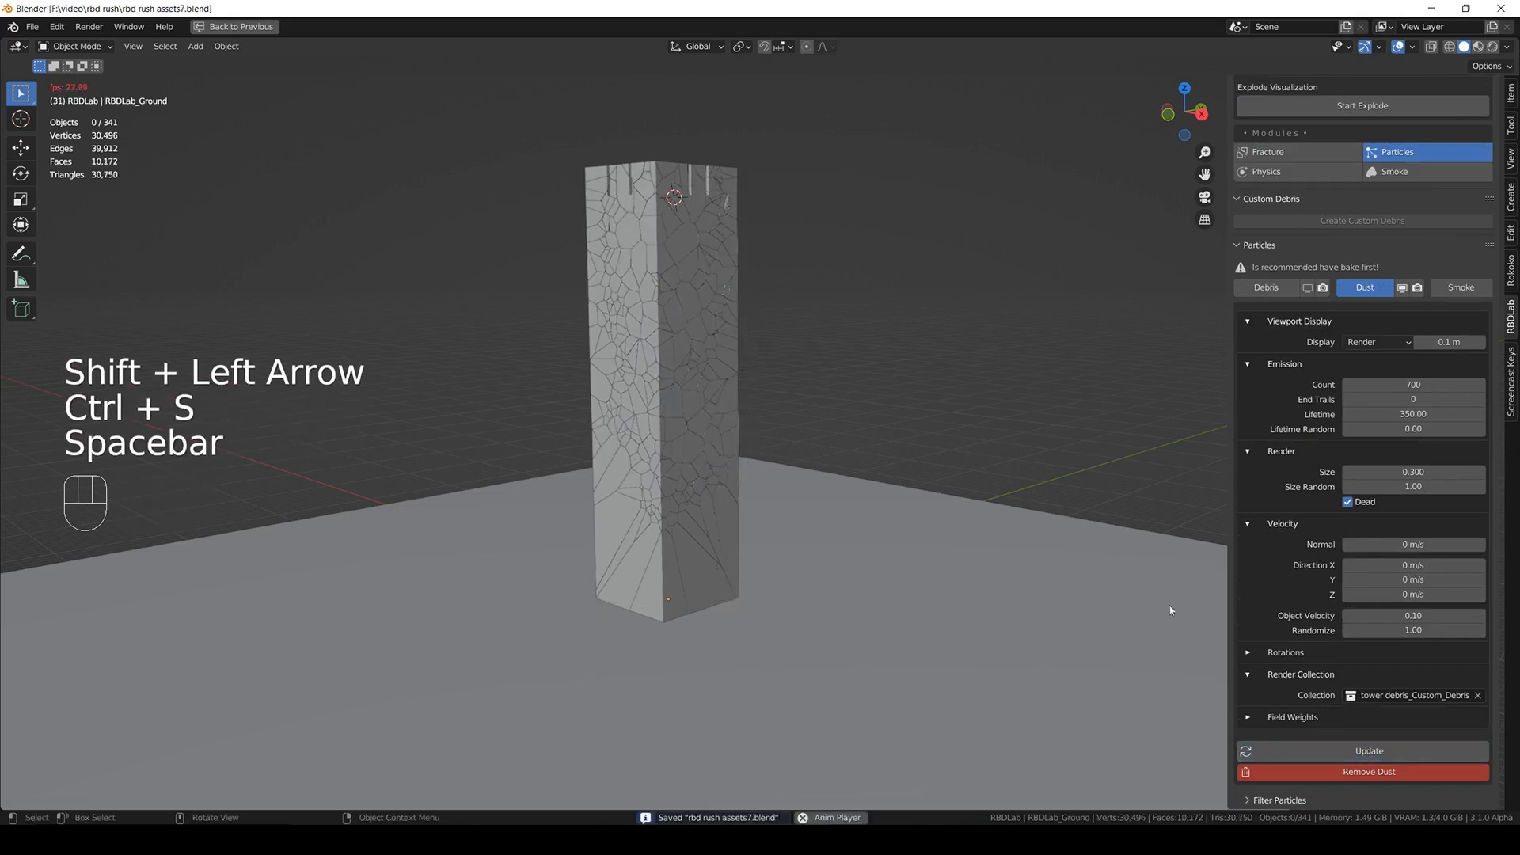
pyautogui.press('space')
# - Set the dust's render Size to 0.25 and Count to 800, update the particles and save the file
pyautogui.click(1413, 472)
pyautogui.write('0.25')
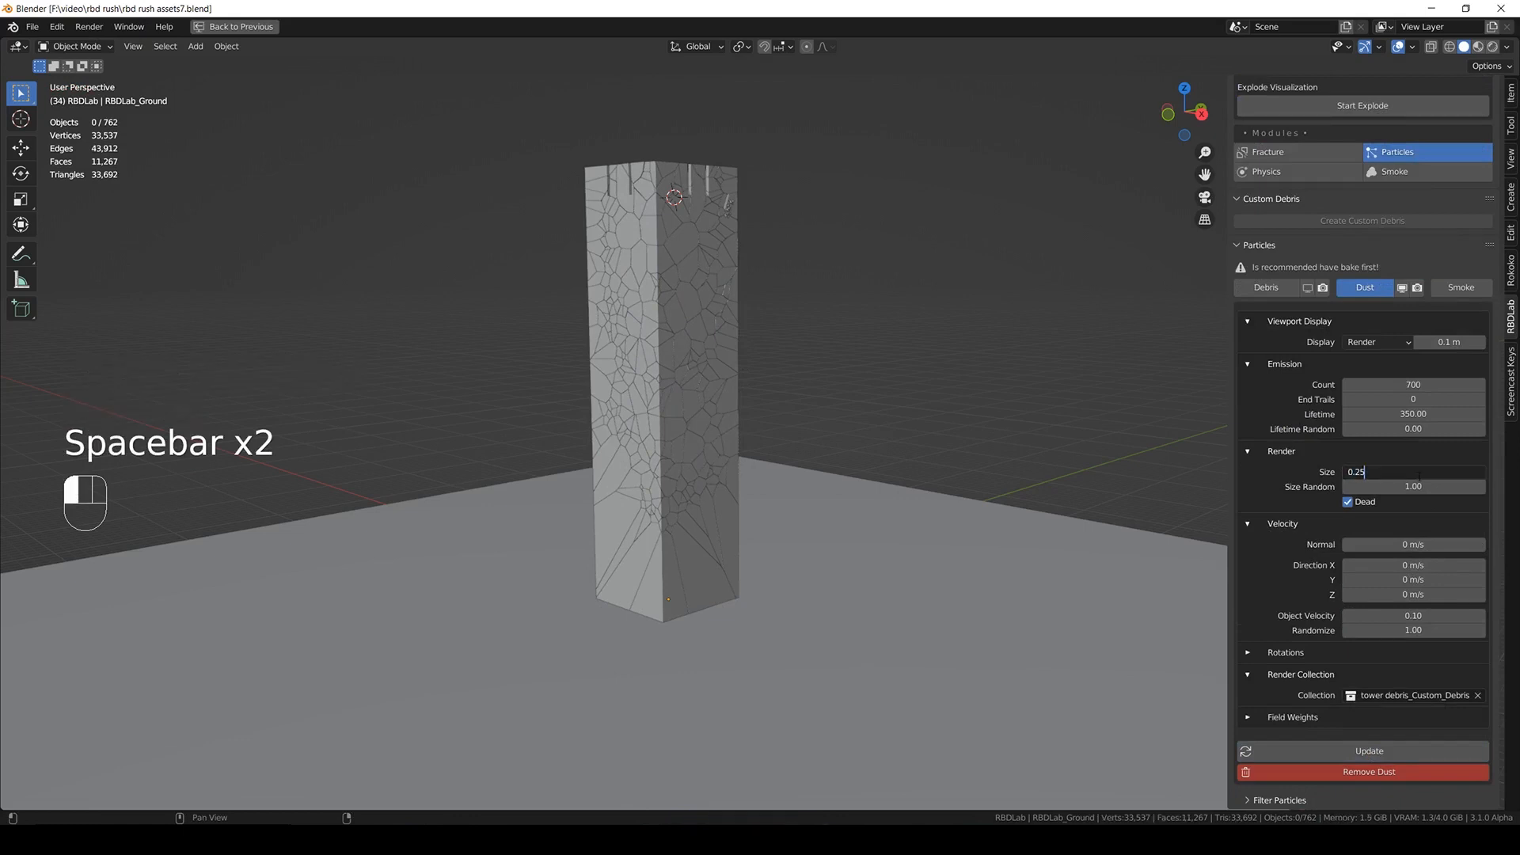
pyautogui.hotkey('ctrl', 's')
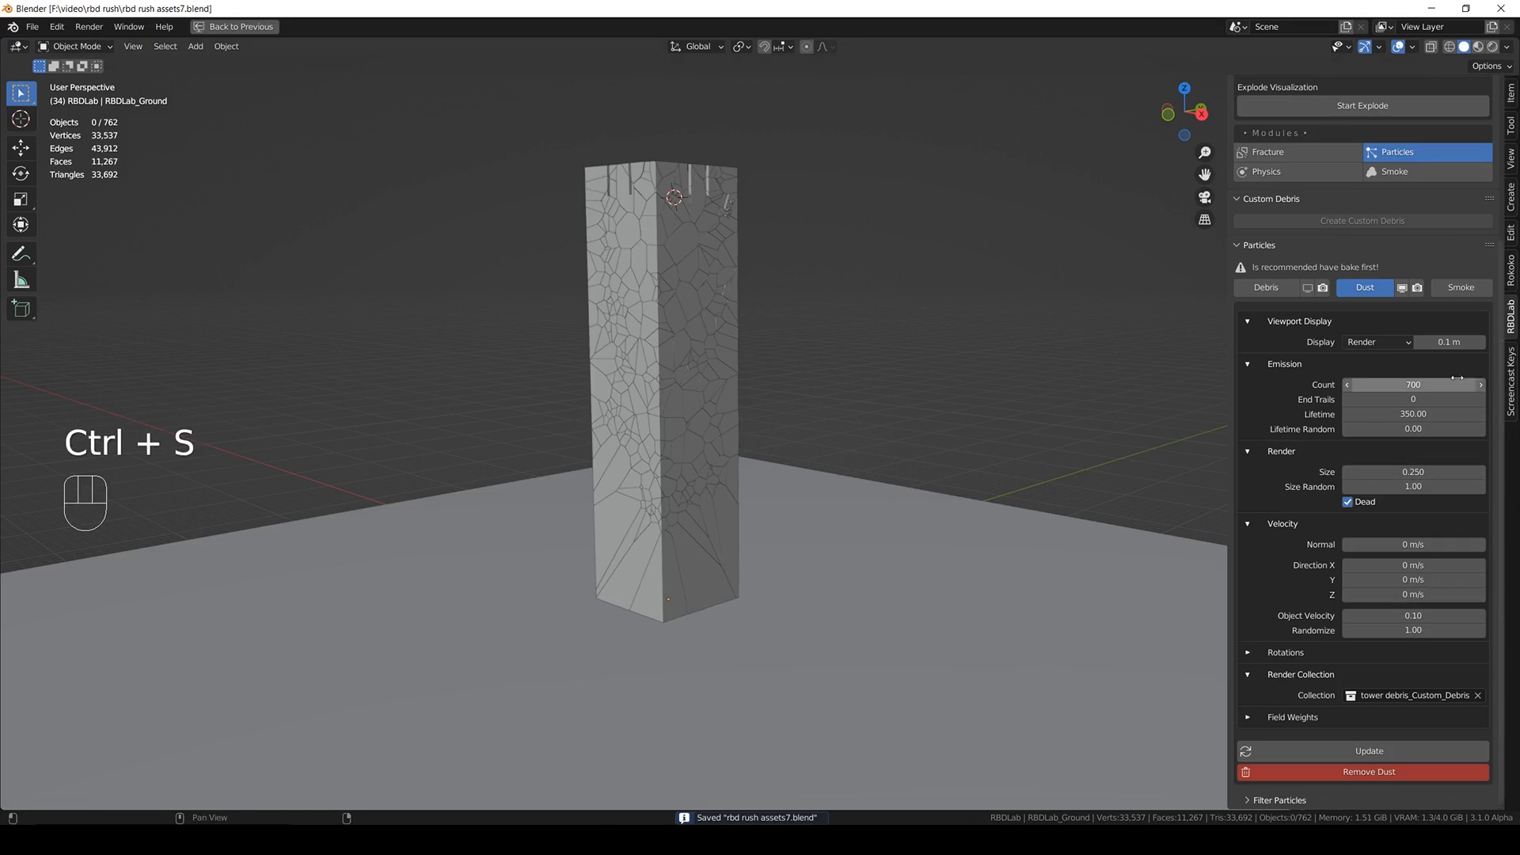
pyautogui.write('0')
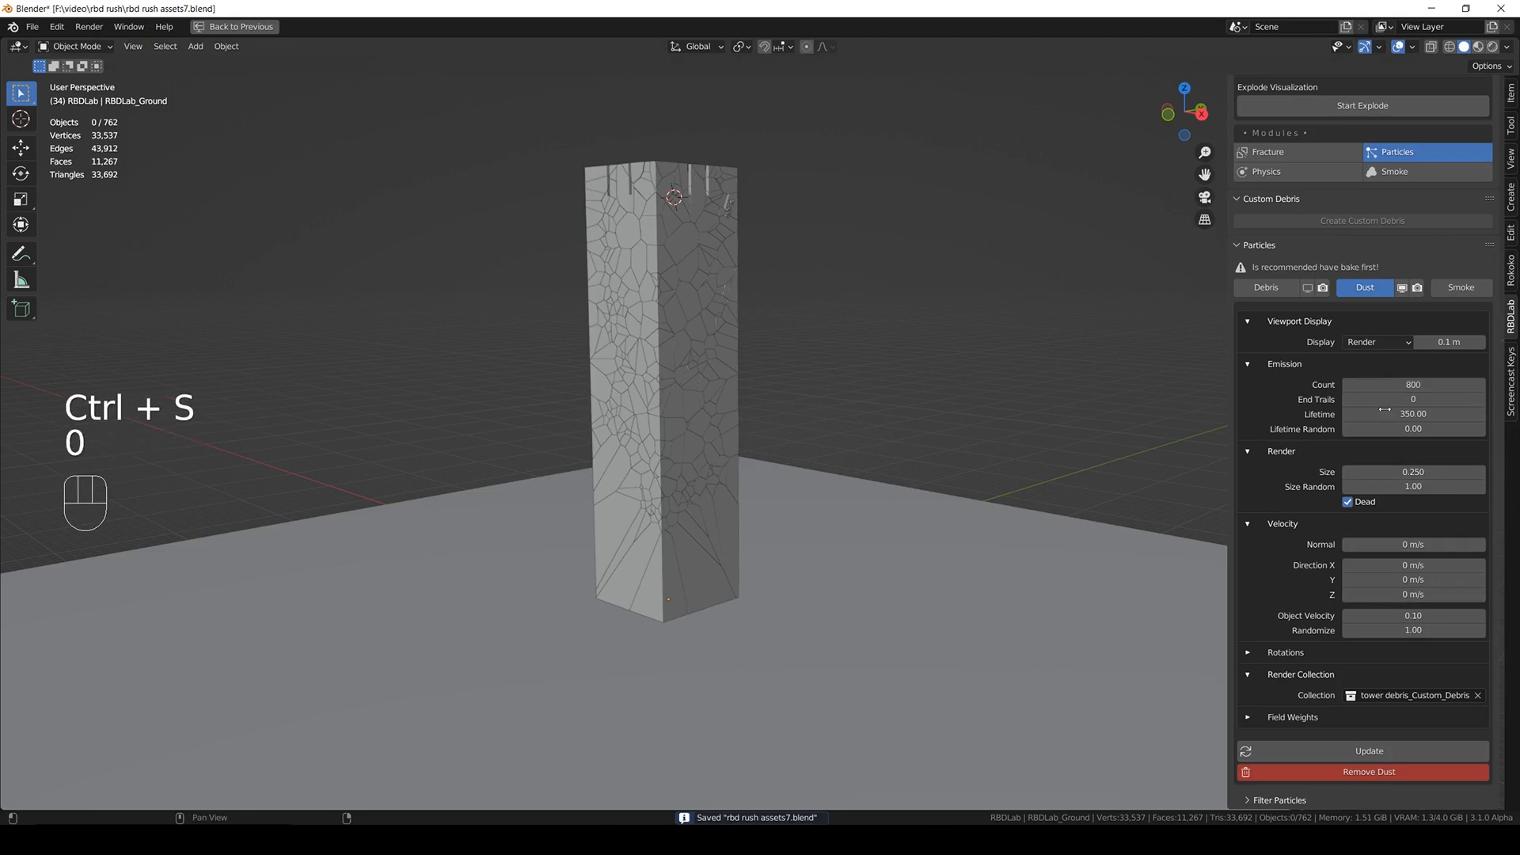
pyautogui.click(1352, 759)
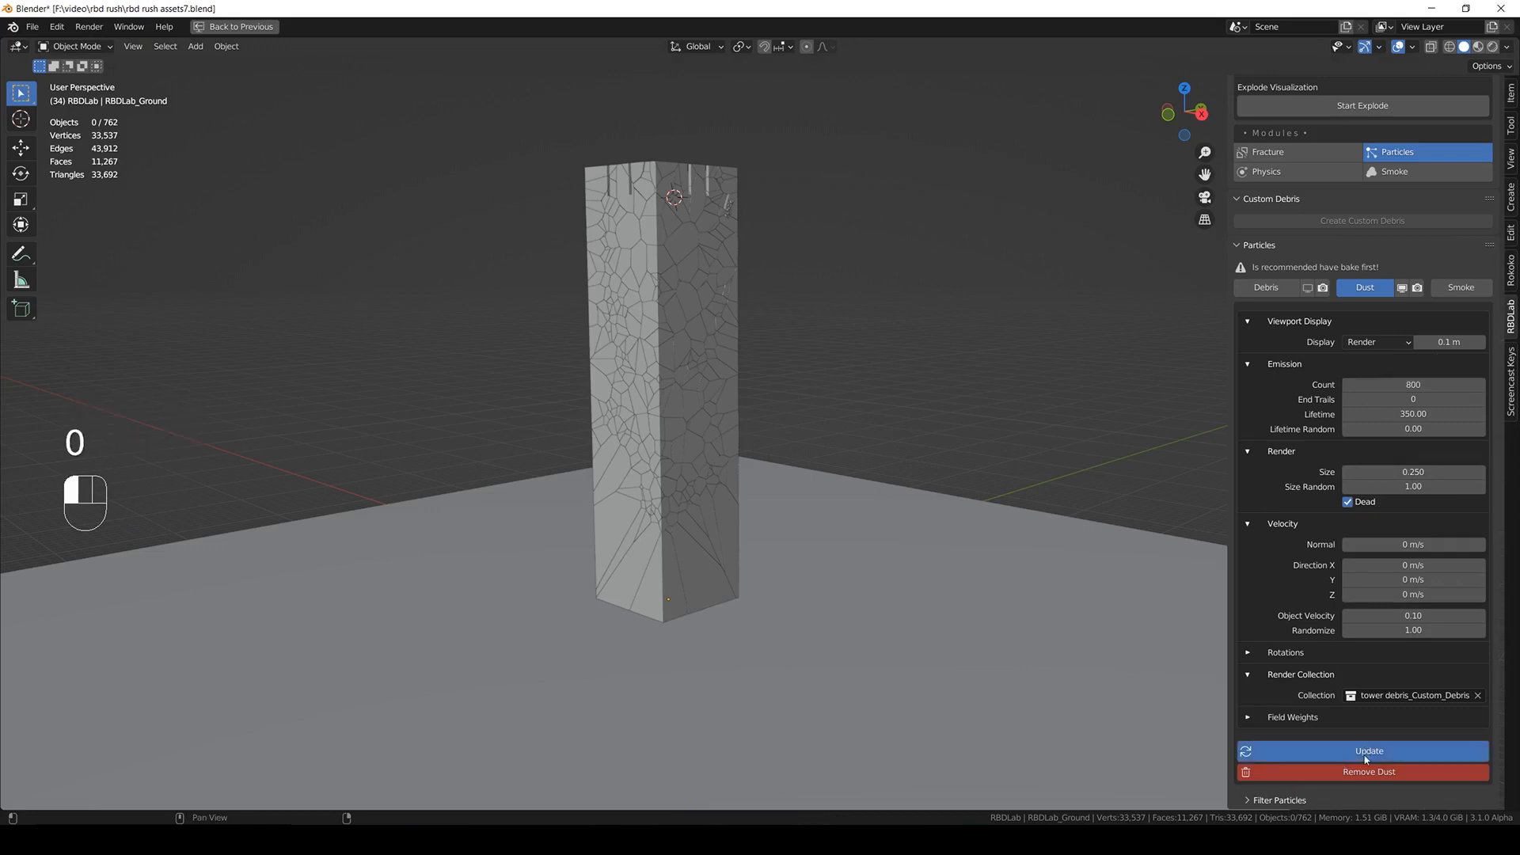
pyautogui.hotkey('ctrl', 's')
# - Play the tower's collapse, examine the falling dust up close and from different angles, and stop the playback
pyautogui.press('space')
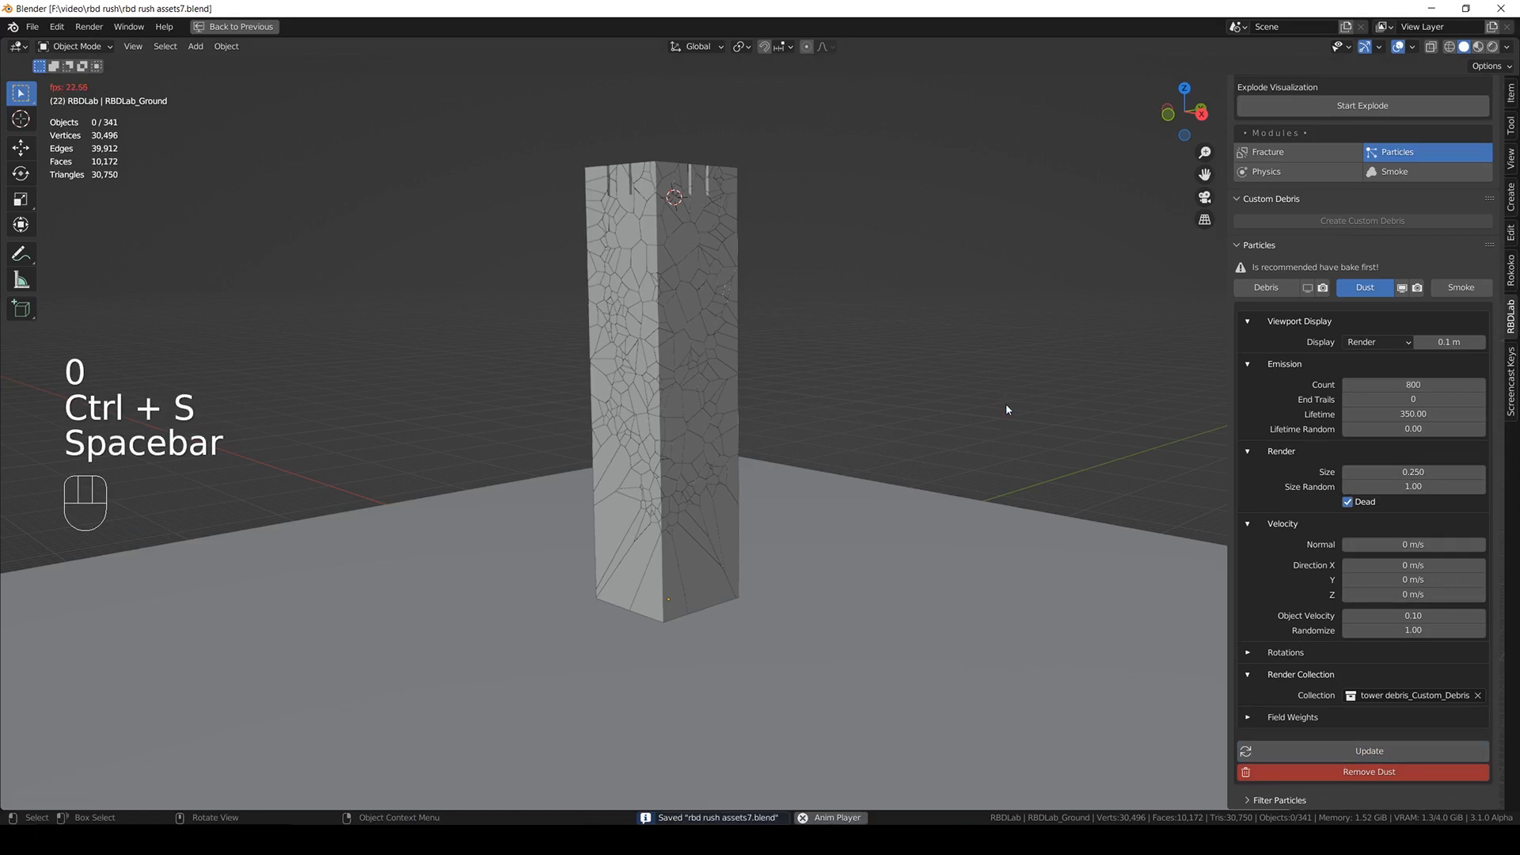
pyautogui.moveTo(740, 430)
pyautogui.mouseDown(button='middle')
pyautogui.moveTo(736, 417)
pyautogui.moveTo(767, 411)
pyautogui.moveTo(764, 430)
pyautogui.mouseUp(button='middle')
pyautogui.scroll(3, 742, 541)
pyautogui.moveTo(763, 578); pyautogui.dragTo(705, 604, button='middle')
pyautogui.scroll(-2, 697, 601)
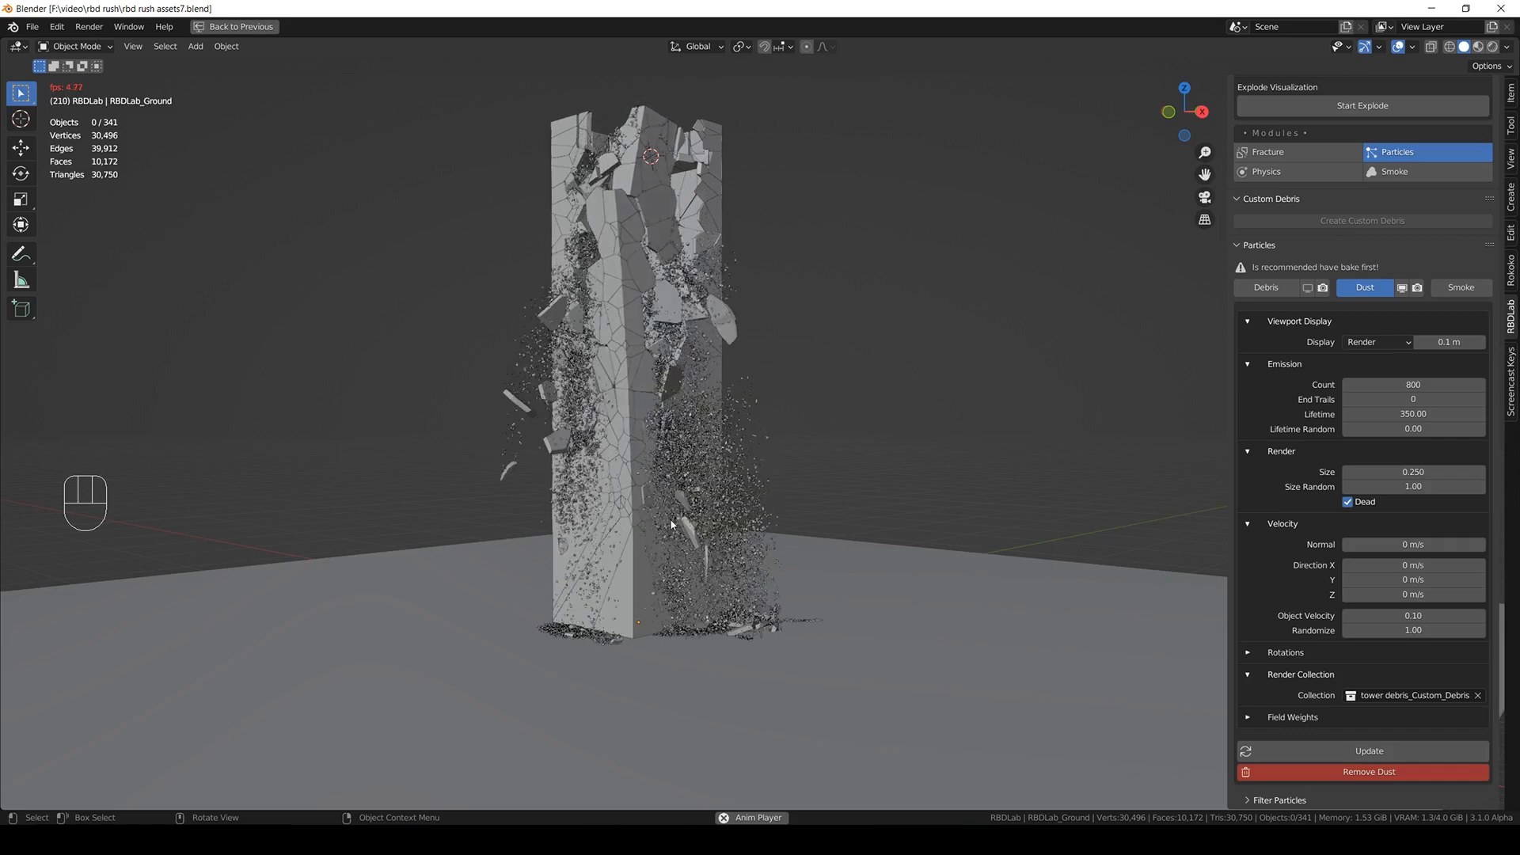
pyautogui.press('space')
# - Set the dust's Count to 600 and render Size to 0.15, update the particles and save the file
pyautogui.click(1396, 384)
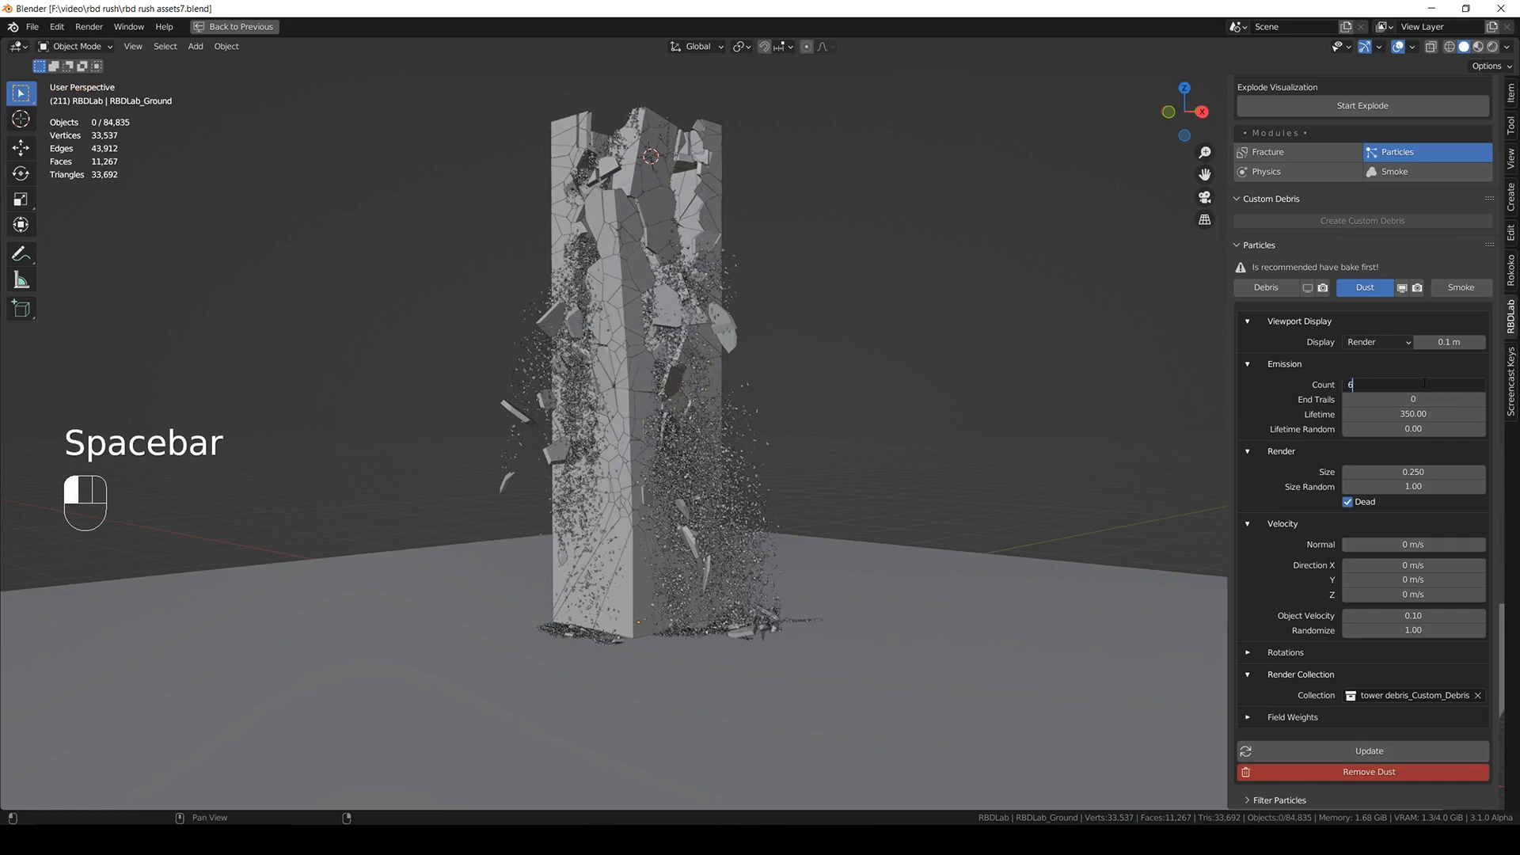
pyautogui.write('00')
pyautogui.press('Return')
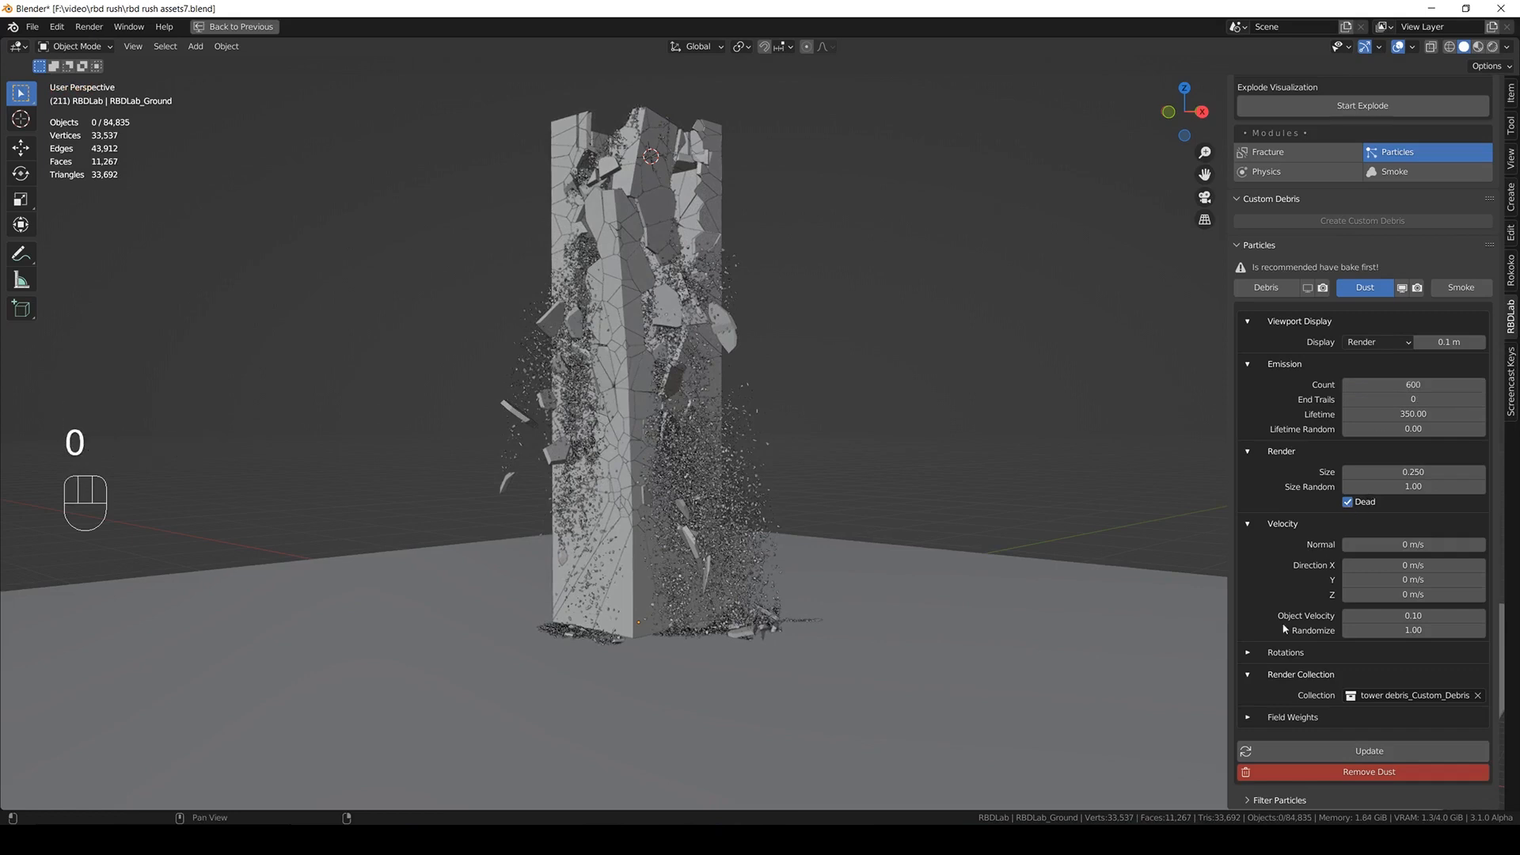
pyautogui.click(1415, 471)
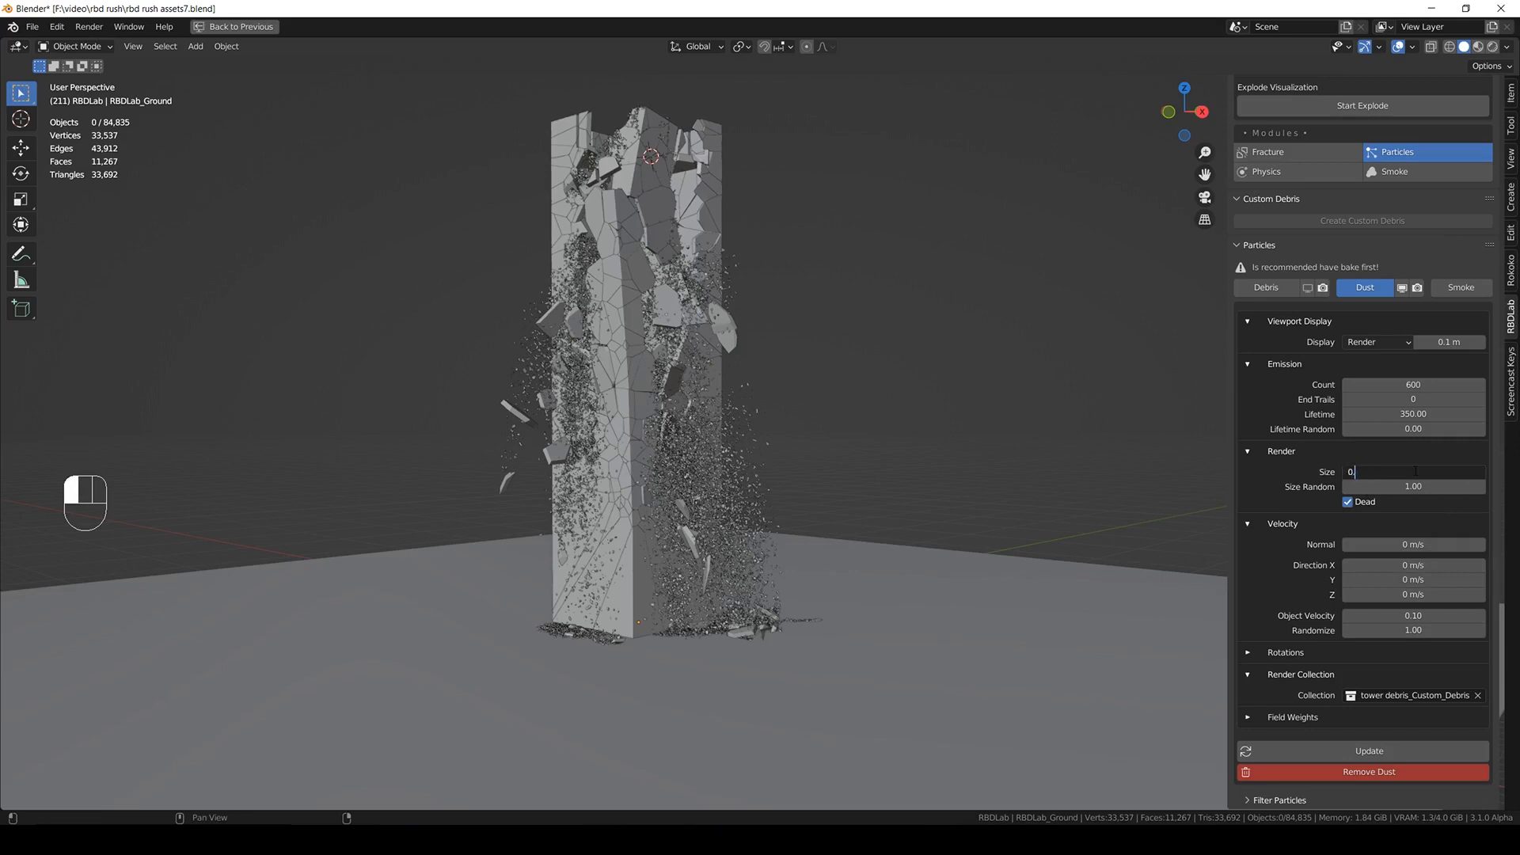
pyautogui.write('0.15')
pyautogui.press('Return')
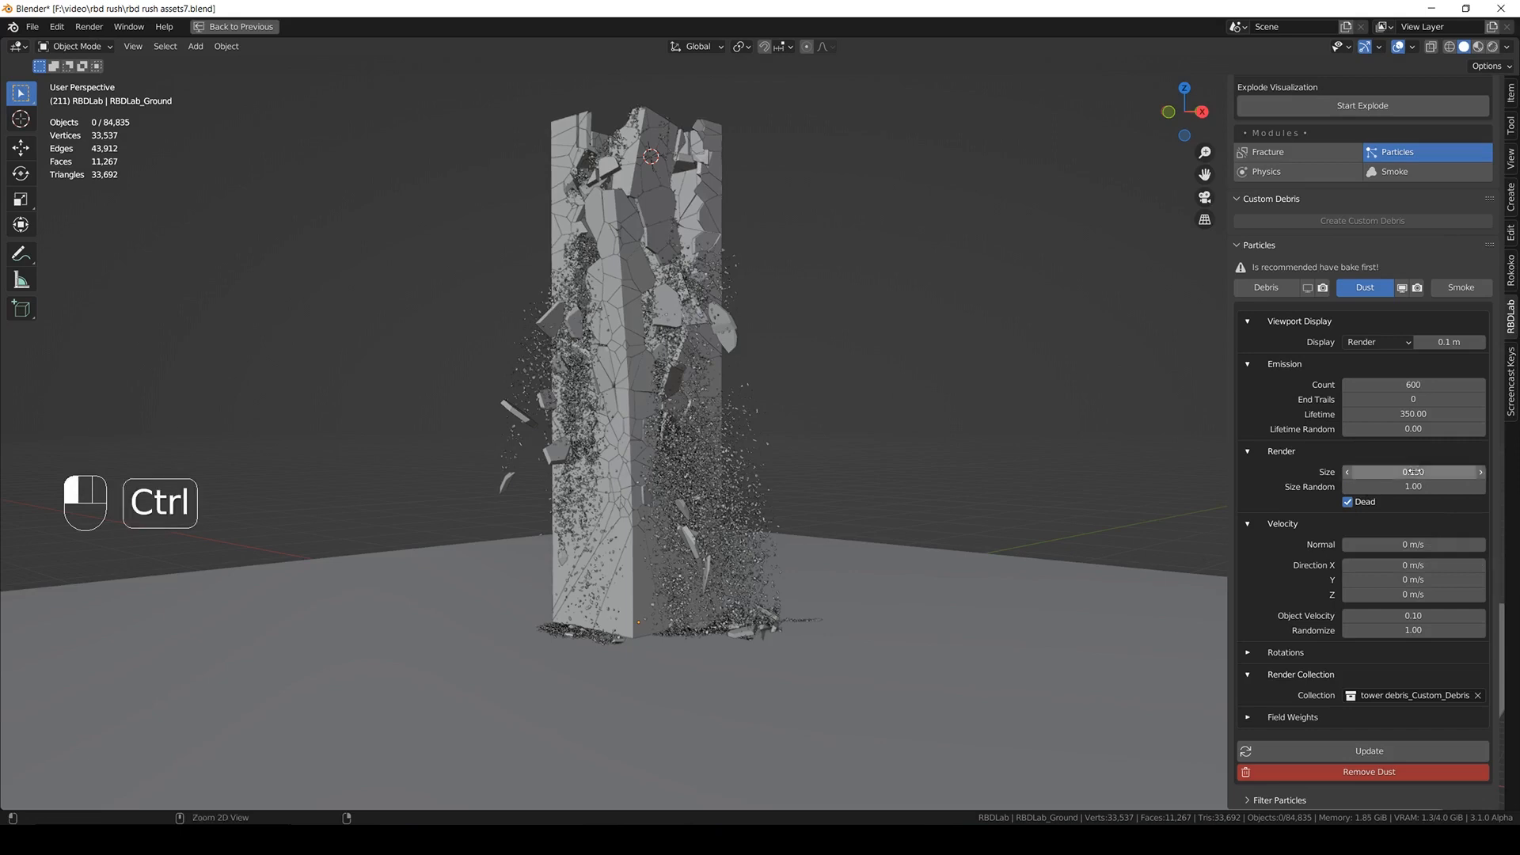
pyautogui.click(1382, 754)
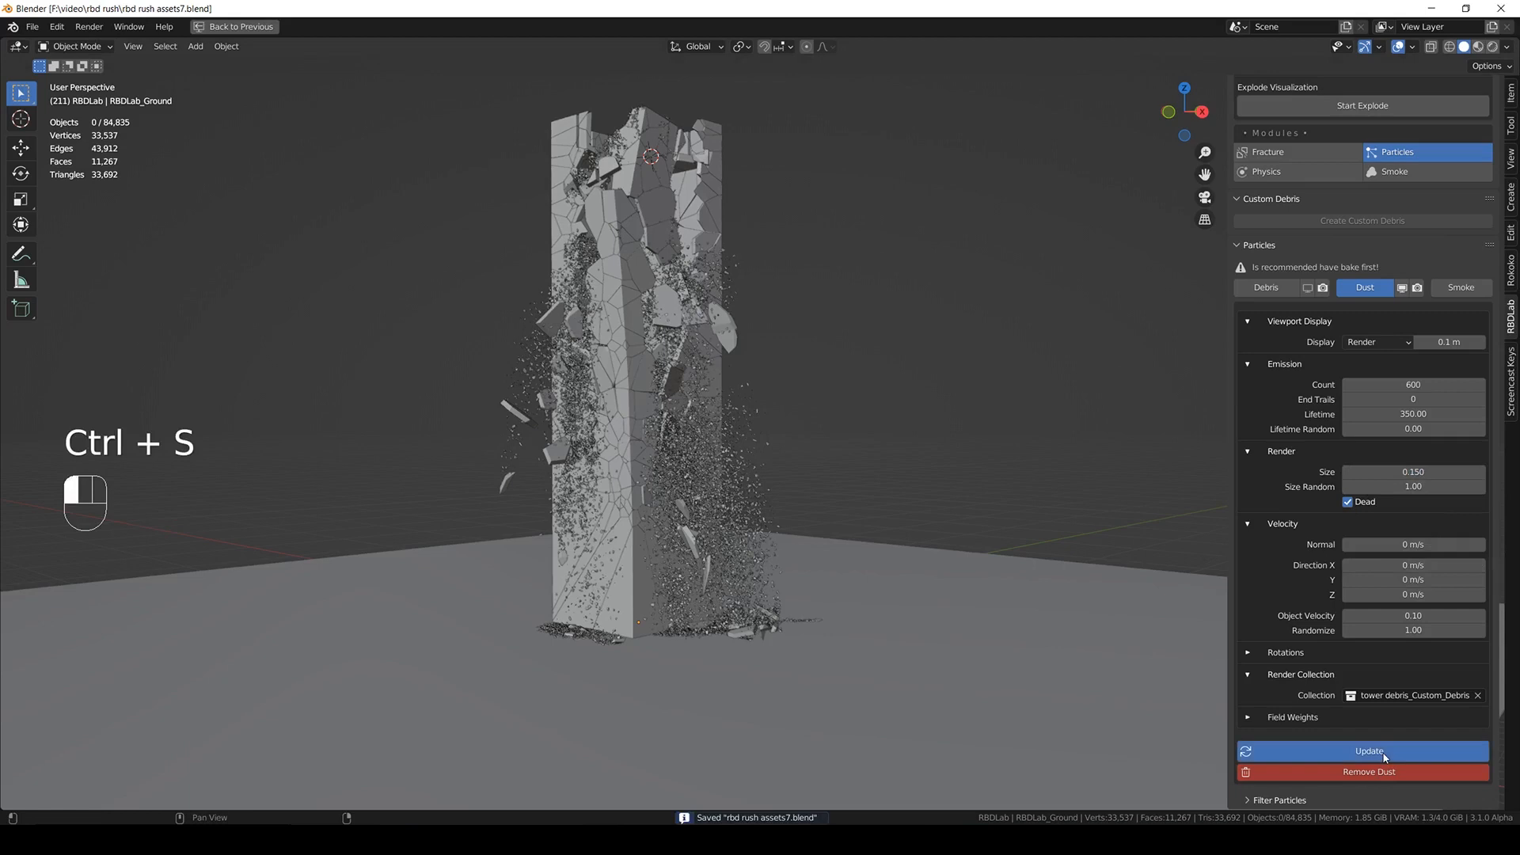
pyautogui.hotkey('ctrl', 's')
# - Play the collapse to examine the updated dust around the tower and its base
pyautogui.press('space')
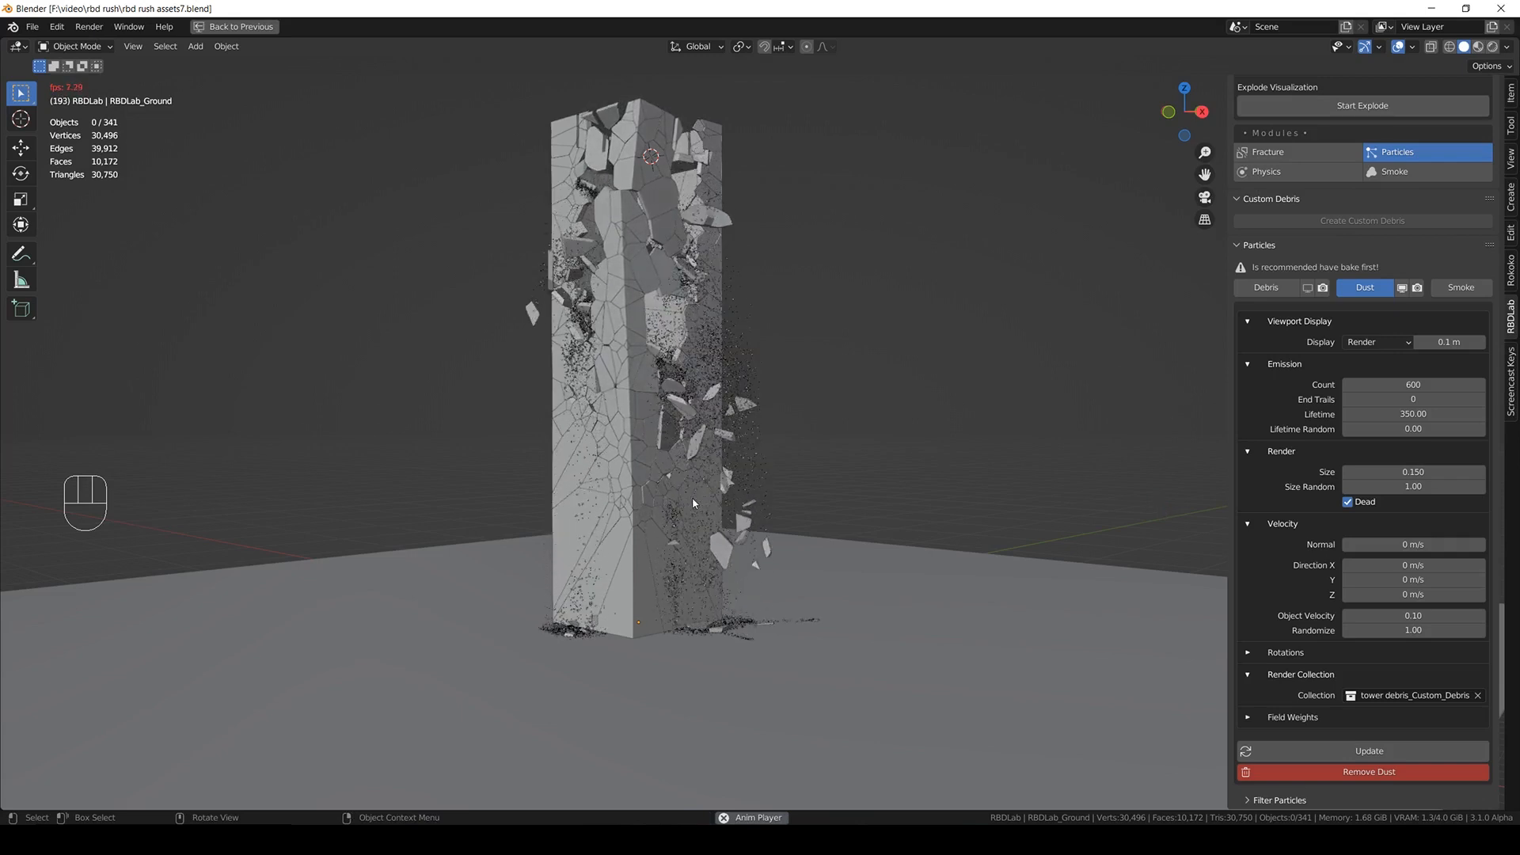
pyautogui.scroll(1, 652, 472)
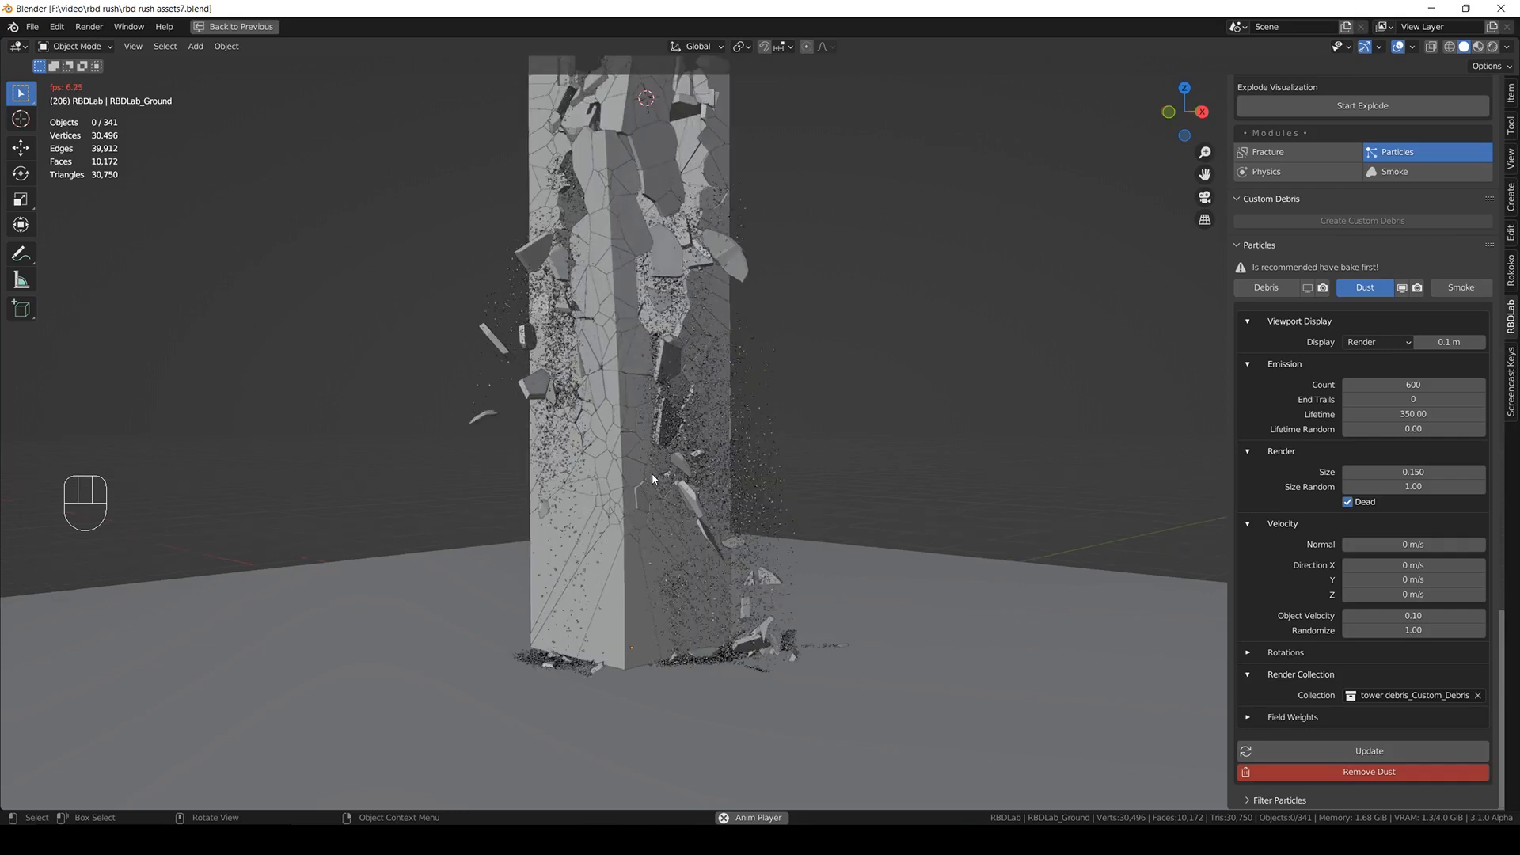
pyautogui.keyDown('shift'); pyautogui.moveTo(672, 373); pyautogui.dragTo(701, 414, button='middle'); pyautogui.keyUp('shift')
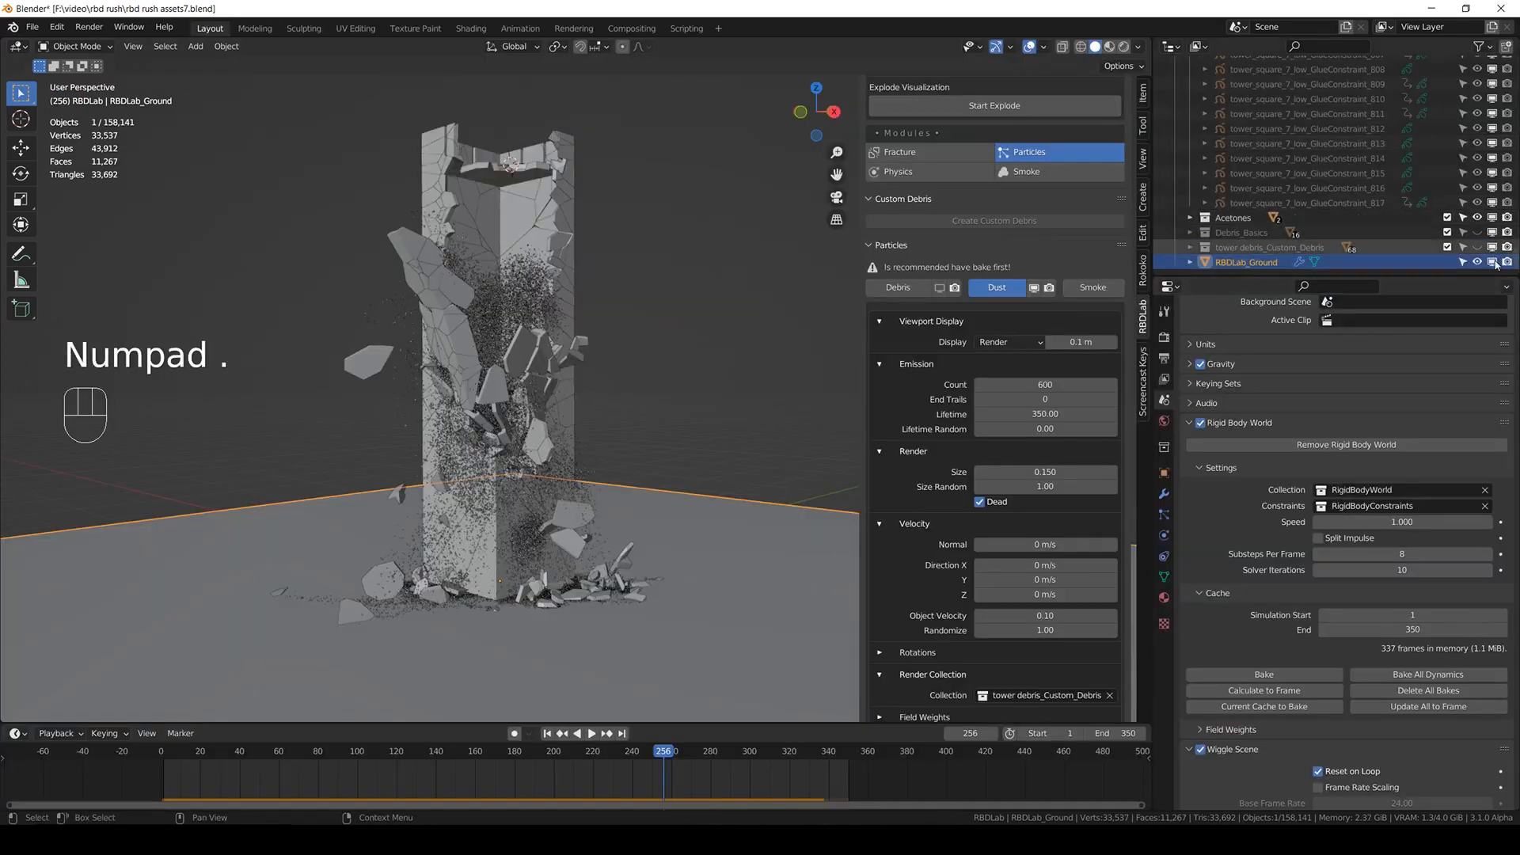
# - Disable RBDLab_Ground in viewports, play more of the collapse, return to the first frame and save the file
pyautogui.click(1493, 263)
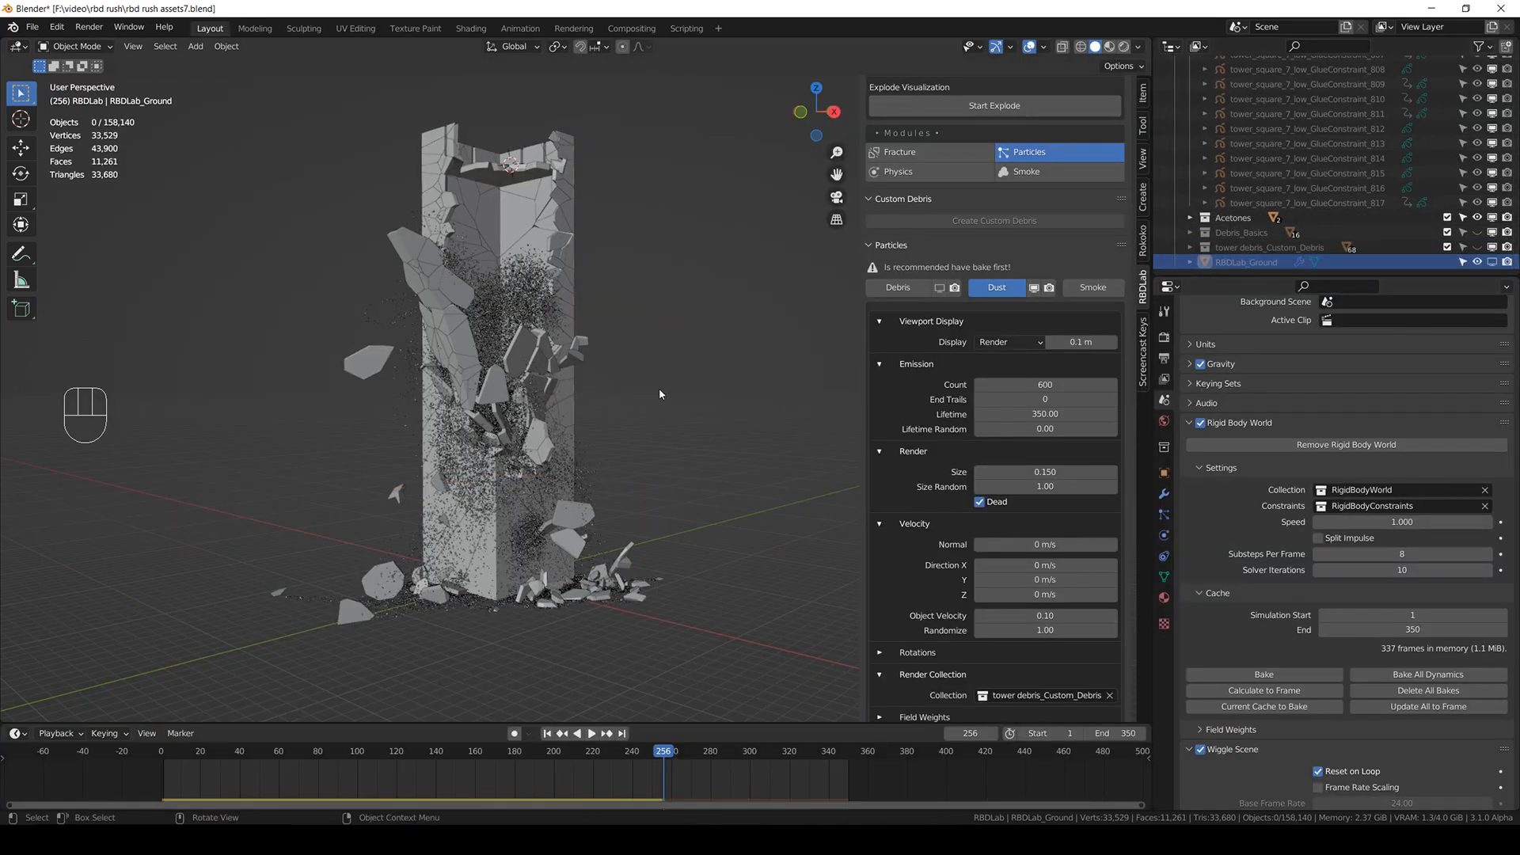
pyautogui.hotkey('ctrl', 'space')
pyautogui.press('space')
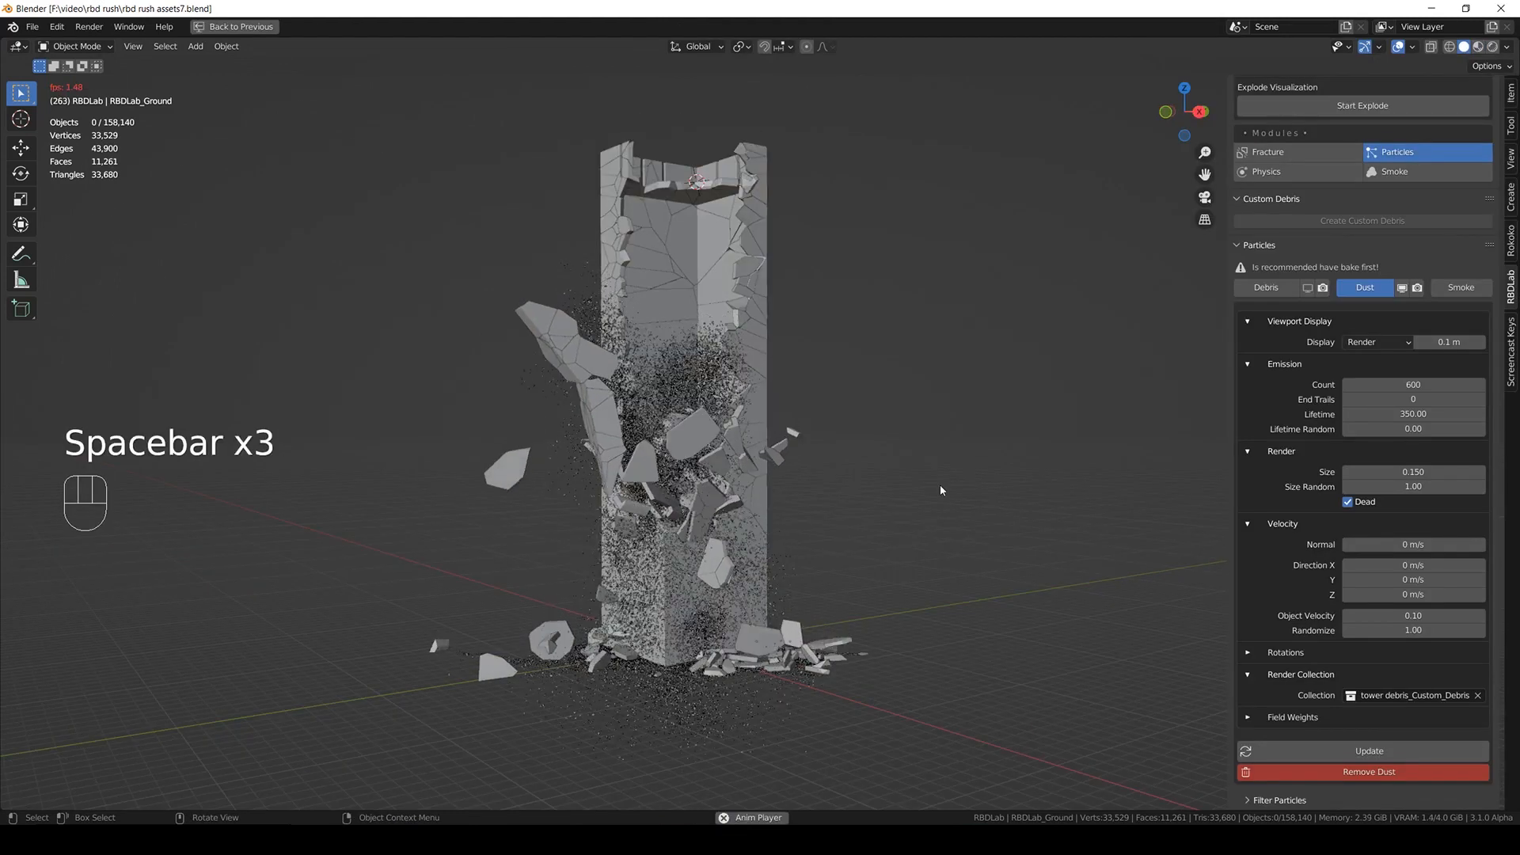
pyautogui.press('space')
pyautogui.hotkey('shift', 'Left')
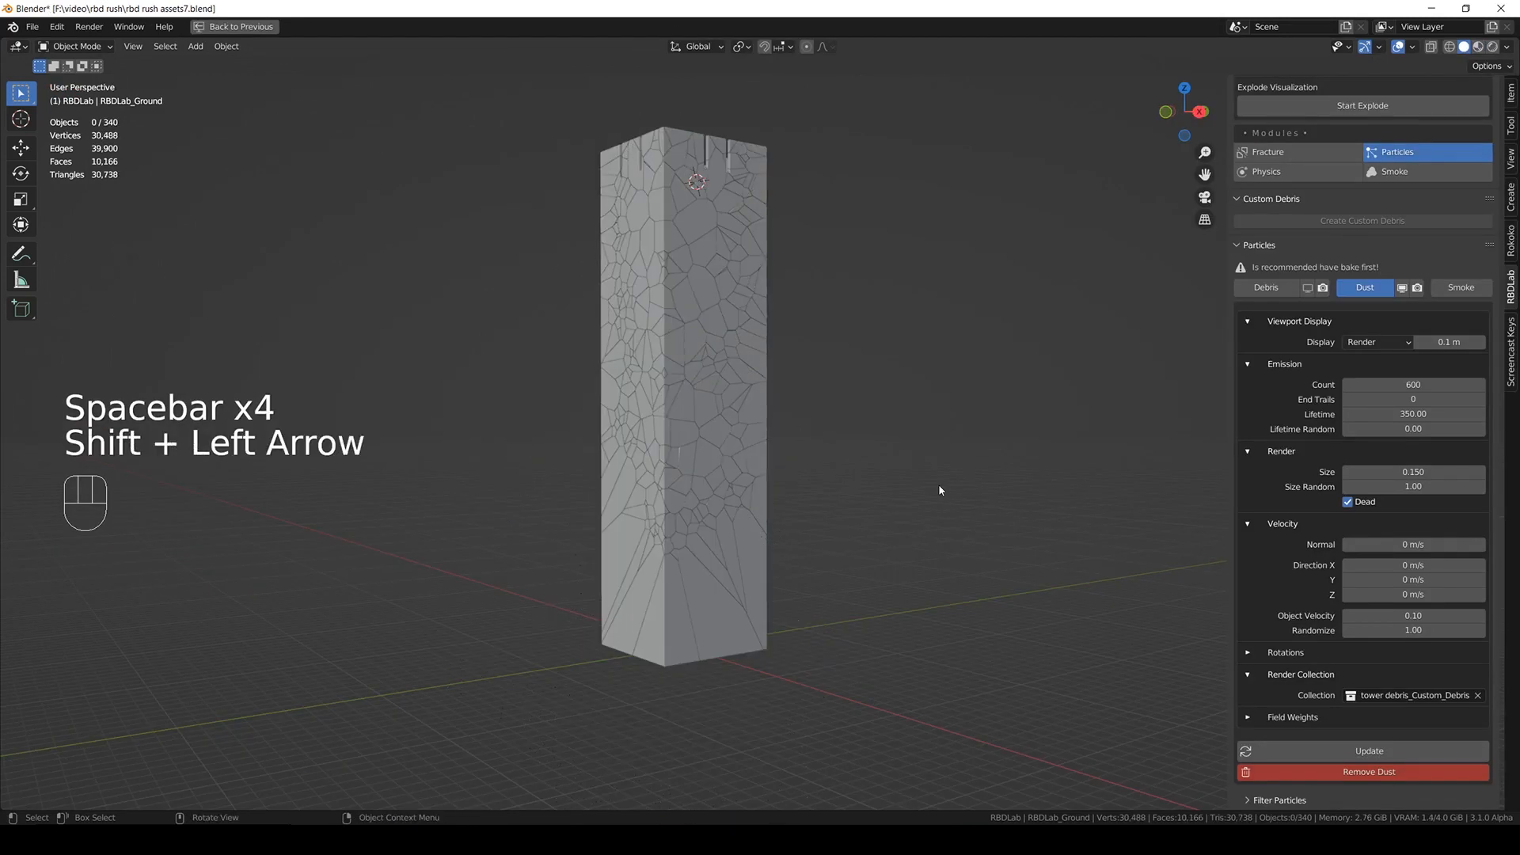
pyautogui.hotkey('ctrl', 's')
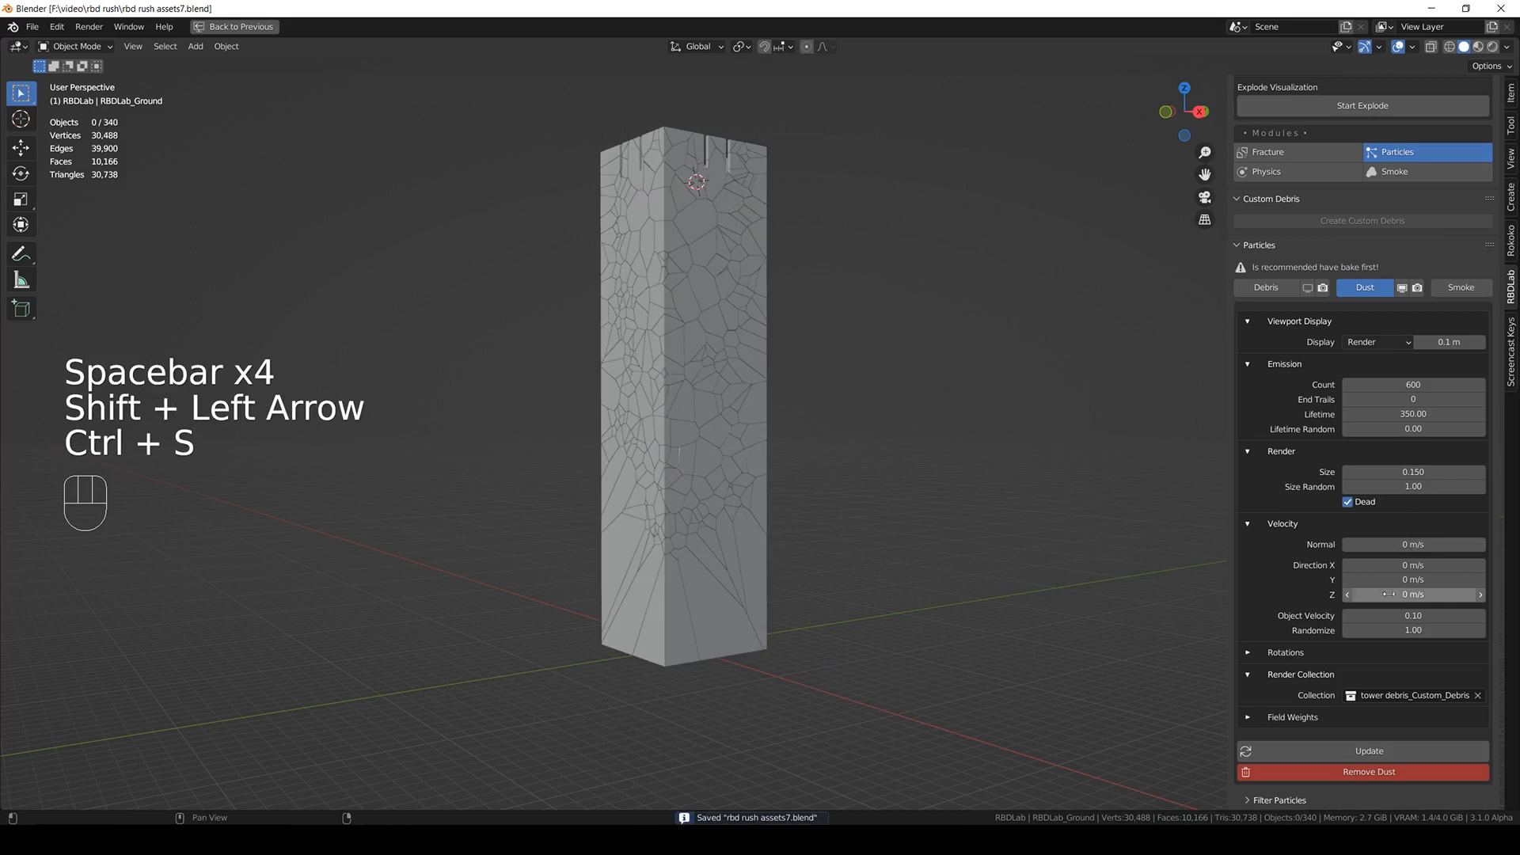
# - Set the dust's Velocity Randomize to 0.4 and its Object Velocity to 0.05
pyautogui.click(1421, 617)
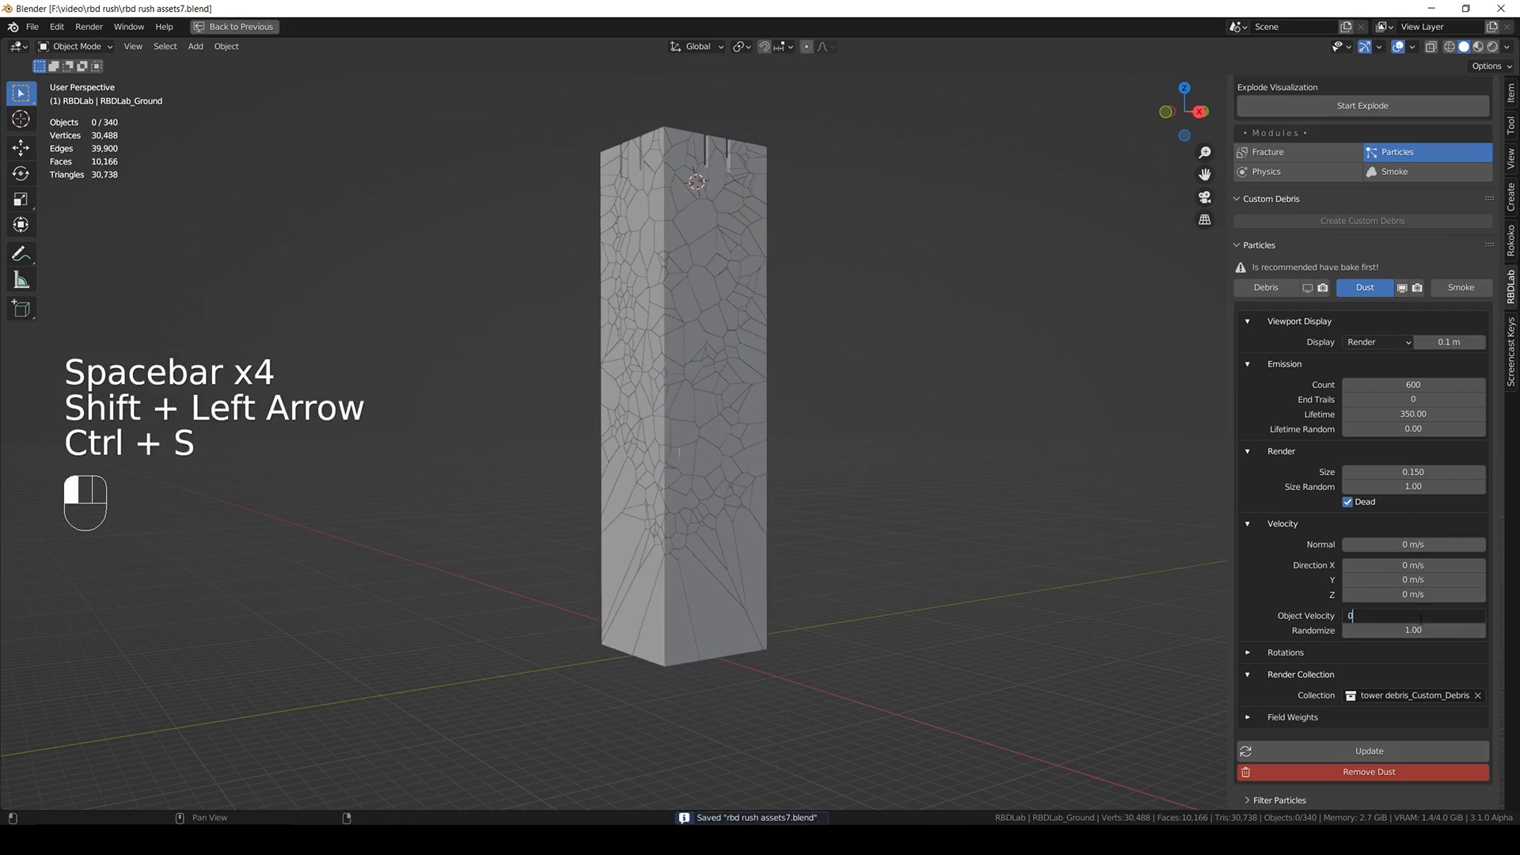
pyautogui.write('0')
pyautogui.press('Return')
pyautogui.hotkey('ctrl', 's')
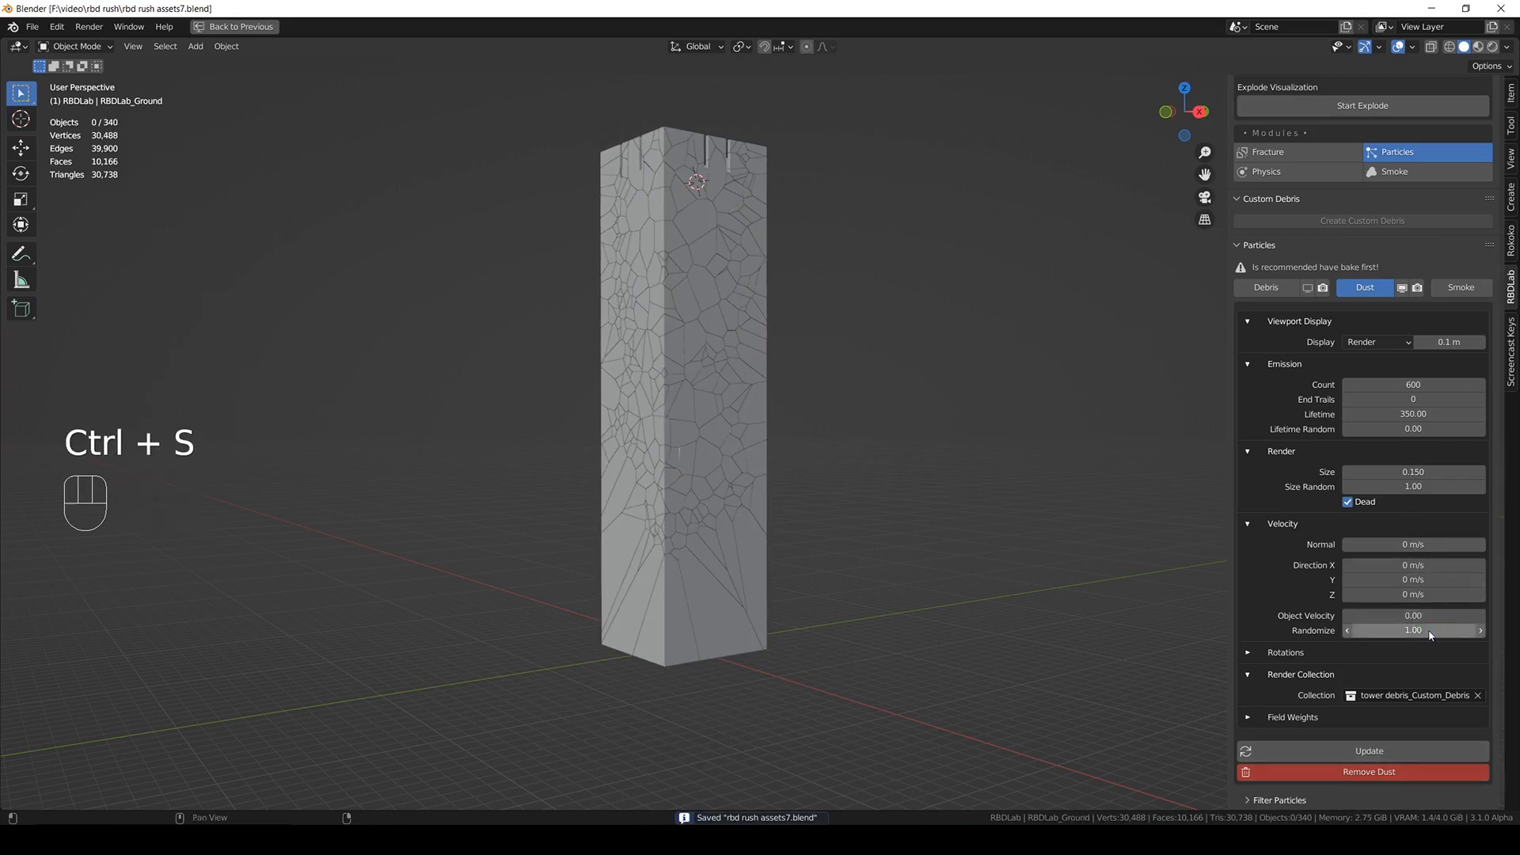
pyautogui.click(1431, 633)
pyautogui.write('0.4')
pyautogui.press('Return')
pyautogui.click(1423, 614)
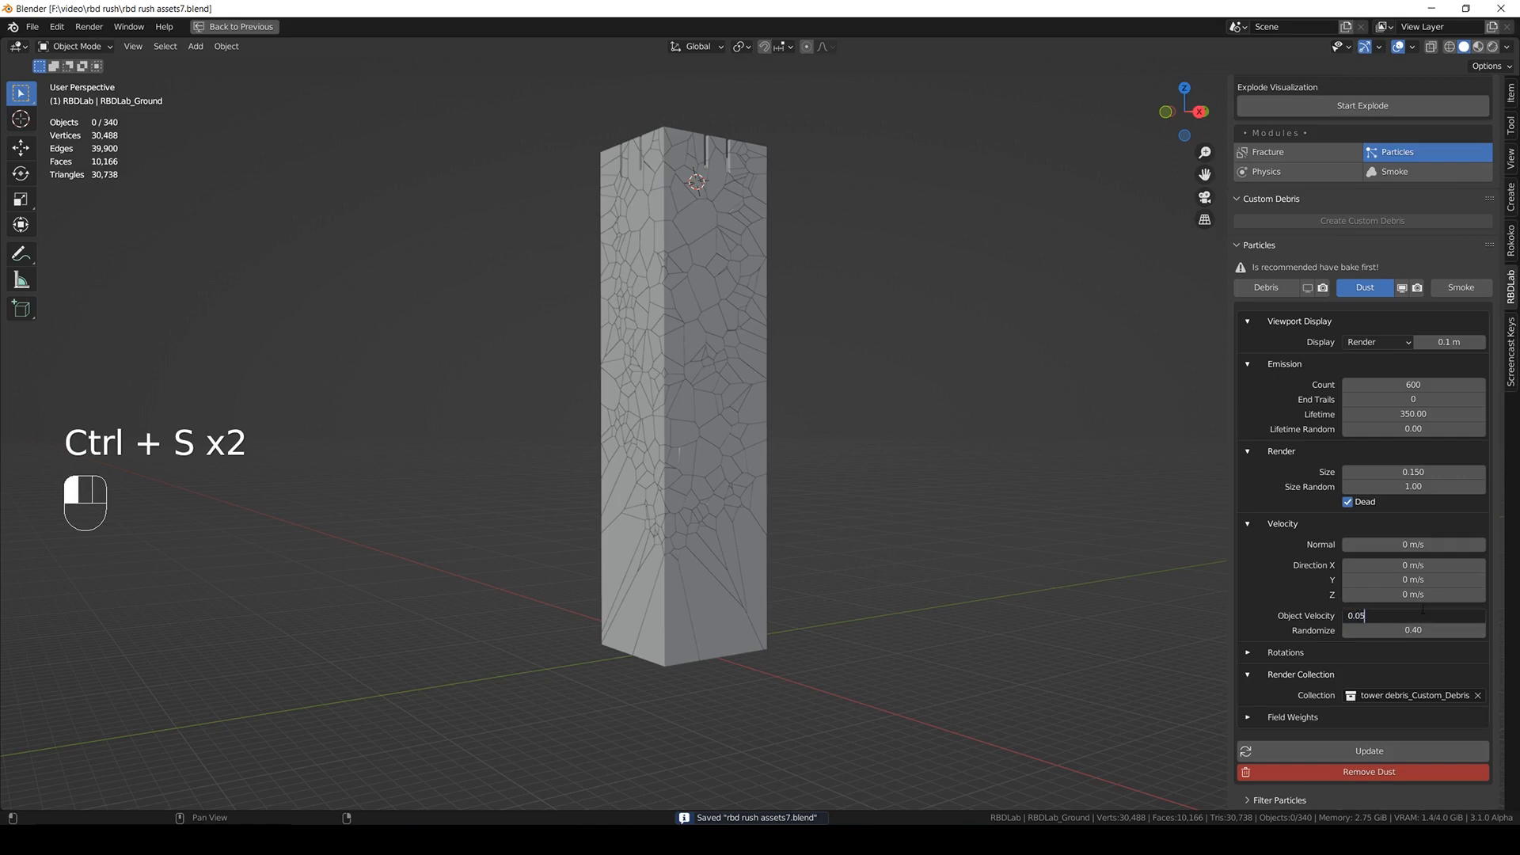
pyautogui.press('Return')
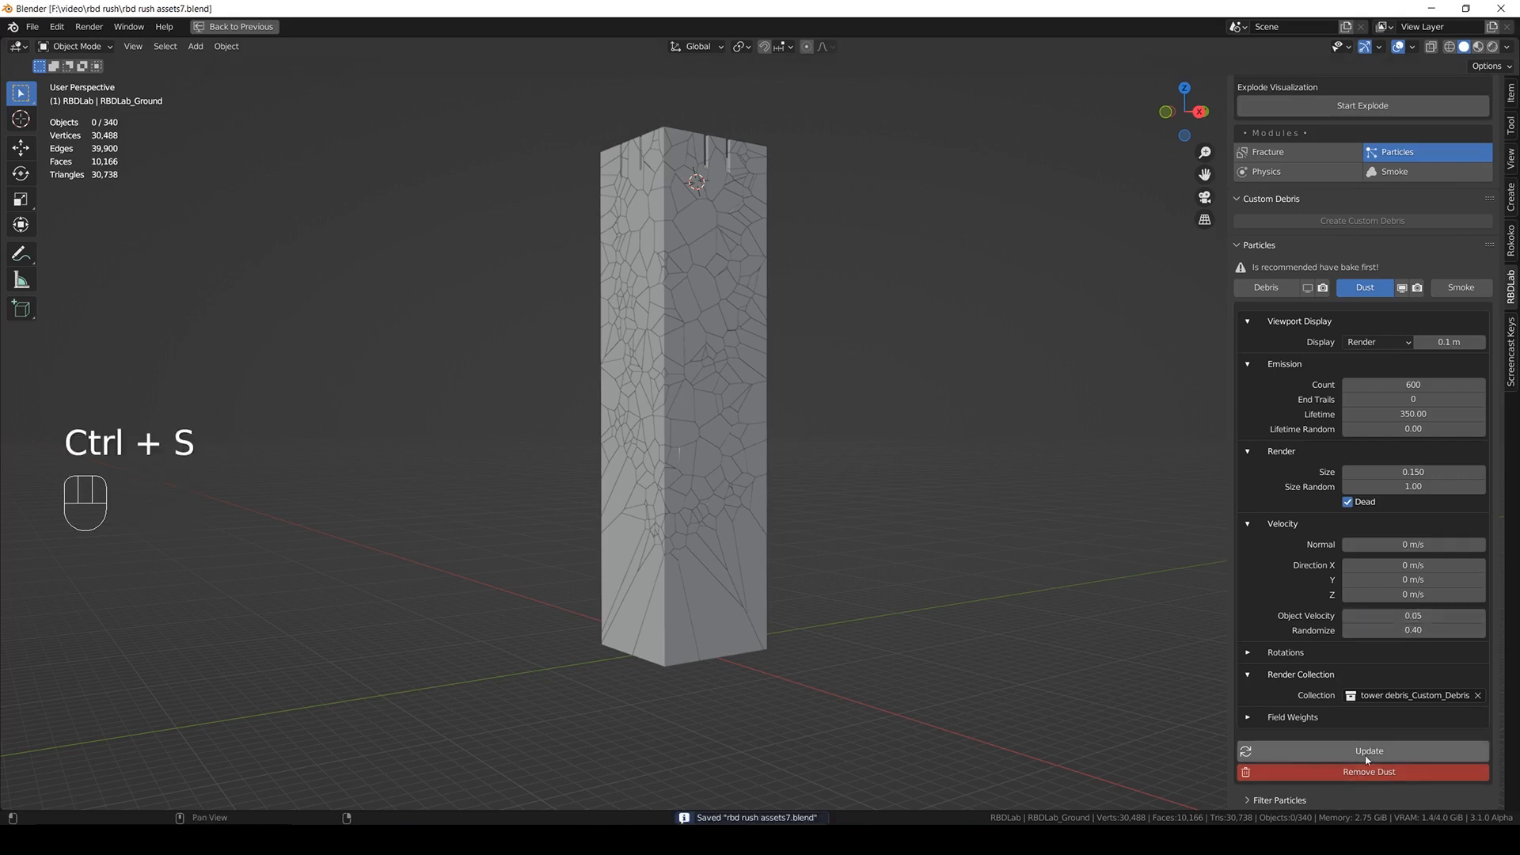
# - Set the dust's Count to 500, update the particles and save the file
pyautogui.click(1430, 385)
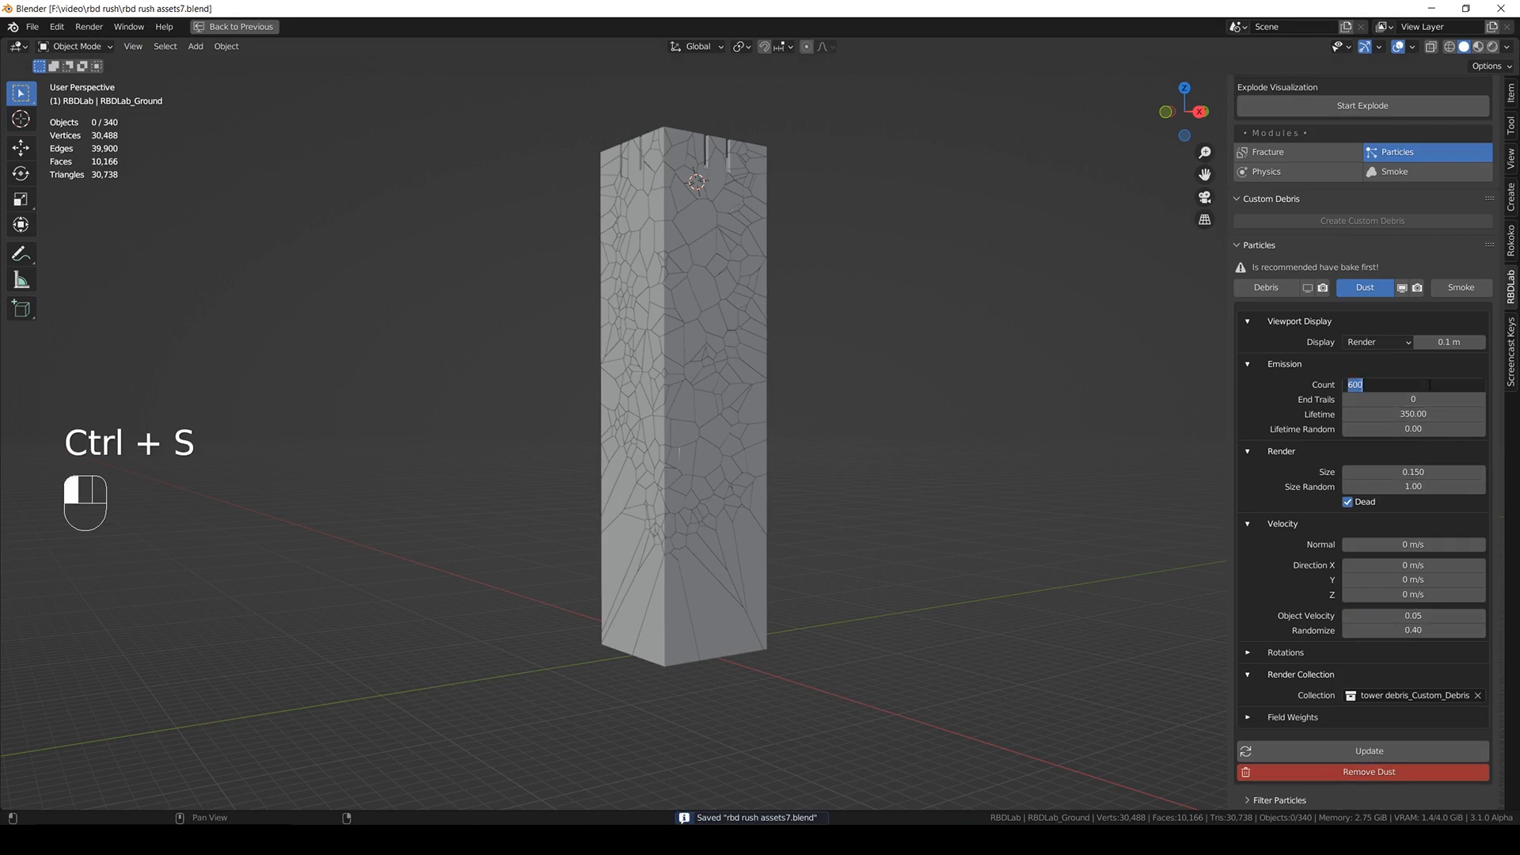
pyautogui.write('500')
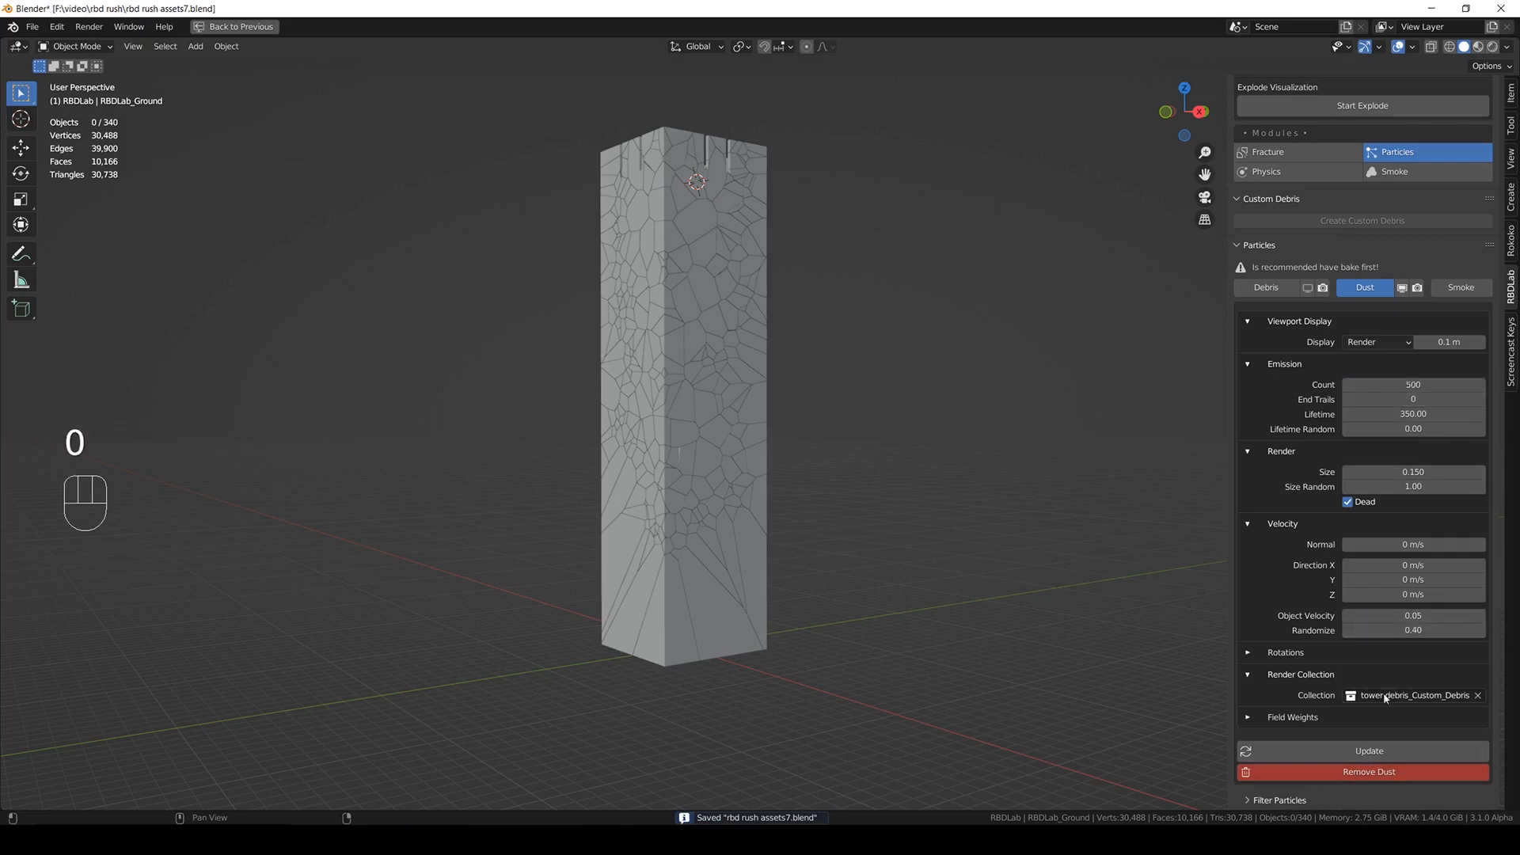
pyautogui.click(1372, 750)
pyautogui.hotkey('ctrl', 's')
# - Play the collapse without the ground to examine the dust's motion, stop it and return to the first frame
pyautogui.press('space')
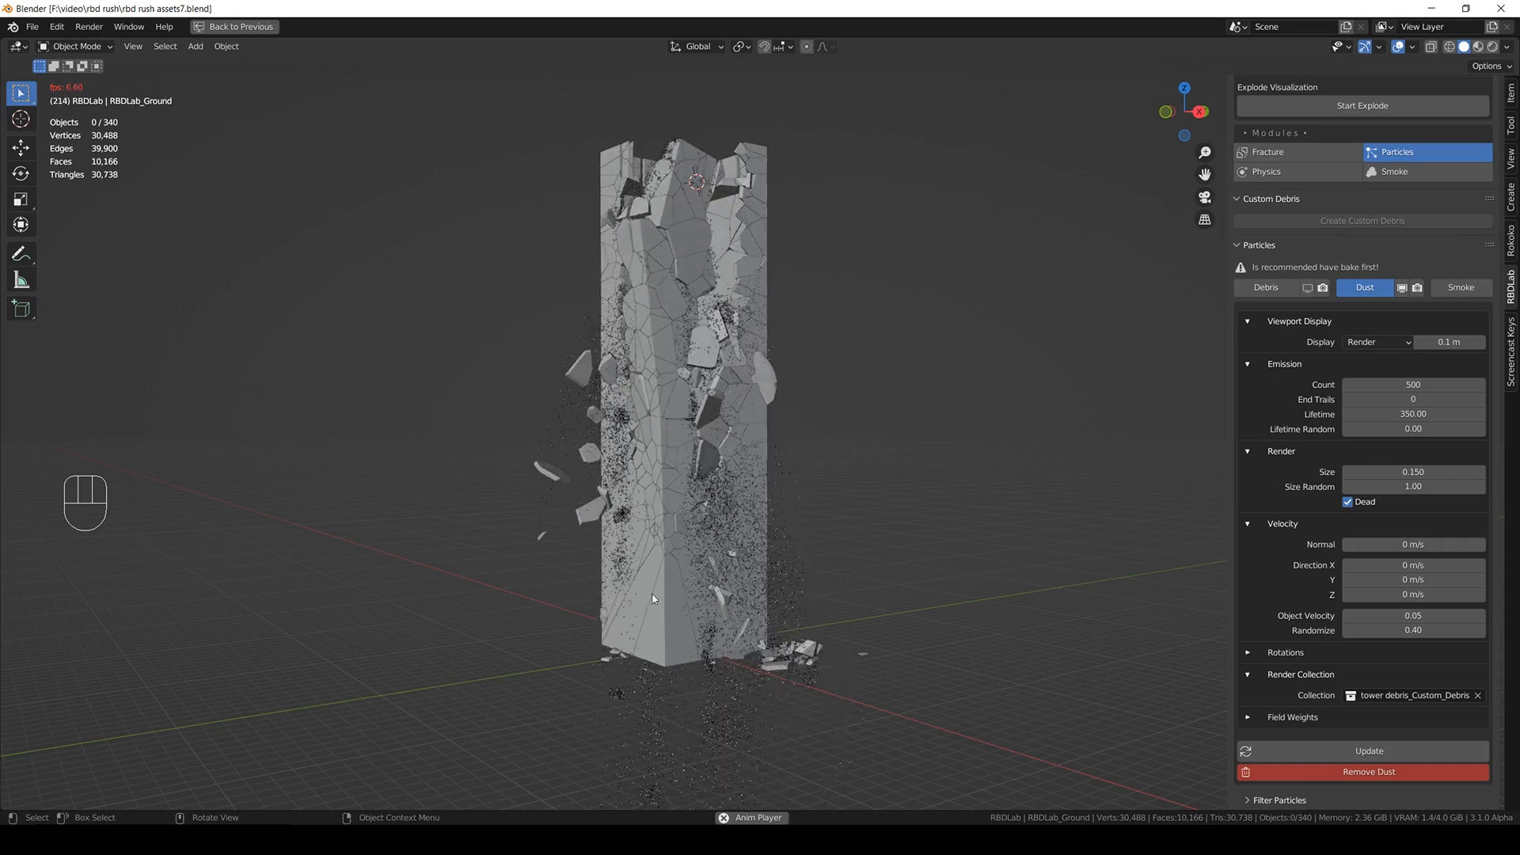
pyautogui.press('space')
pyautogui.keyDown('shift'); pyautogui.moveTo(736, 611); pyautogui.dragTo(763, 499, button='middle'); pyautogui.keyUp('shift')
pyautogui.hotkey('shift', 'Left')
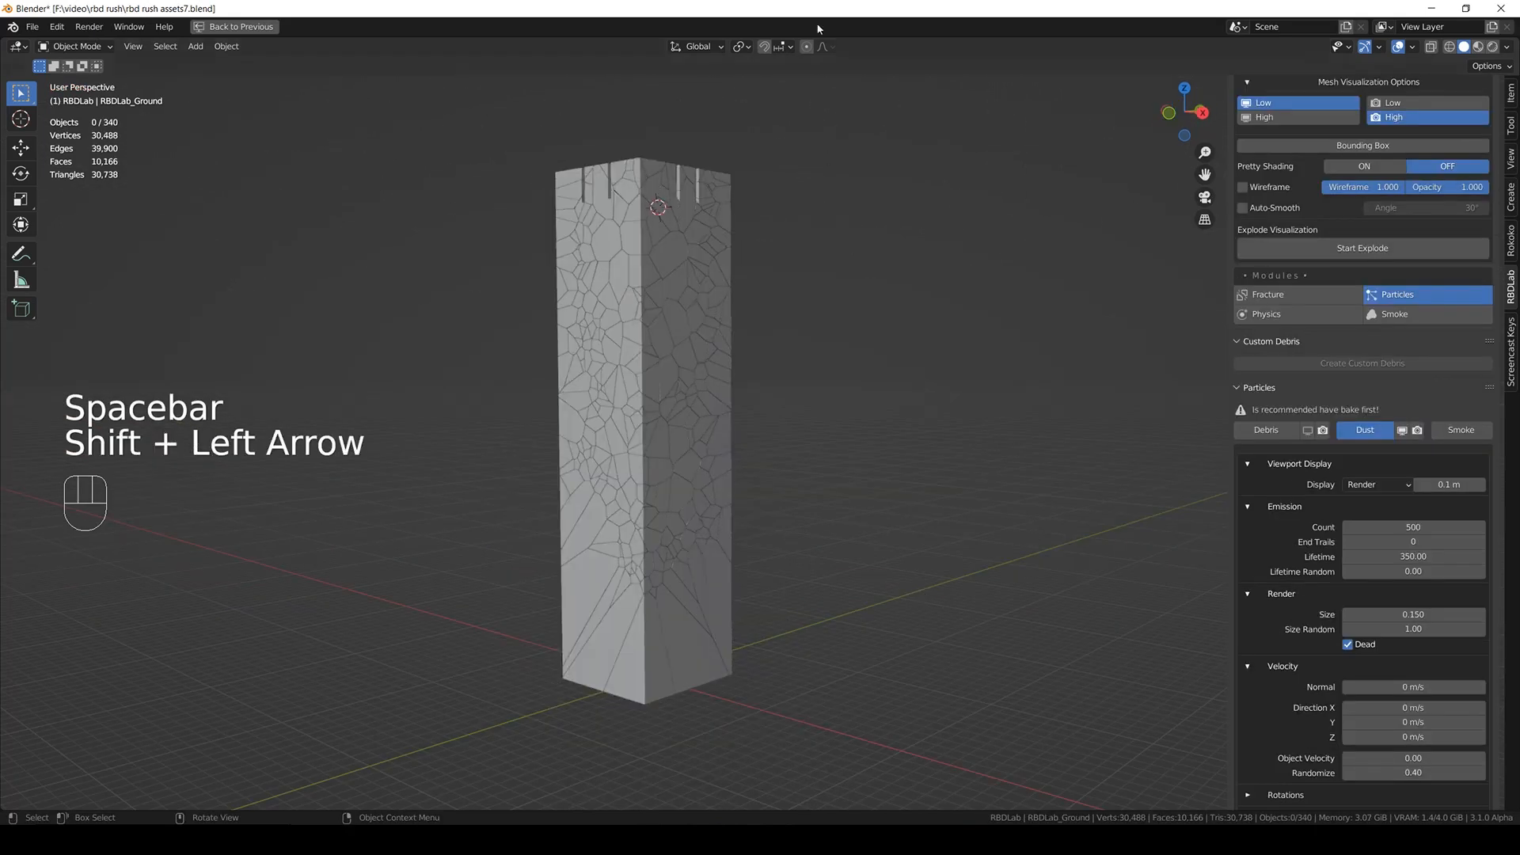
# - Enable RBDLab_Ground in viewports again and save the file
pyautogui.hotkey('ctrl', 'space')
pyautogui.click(1491, 262)
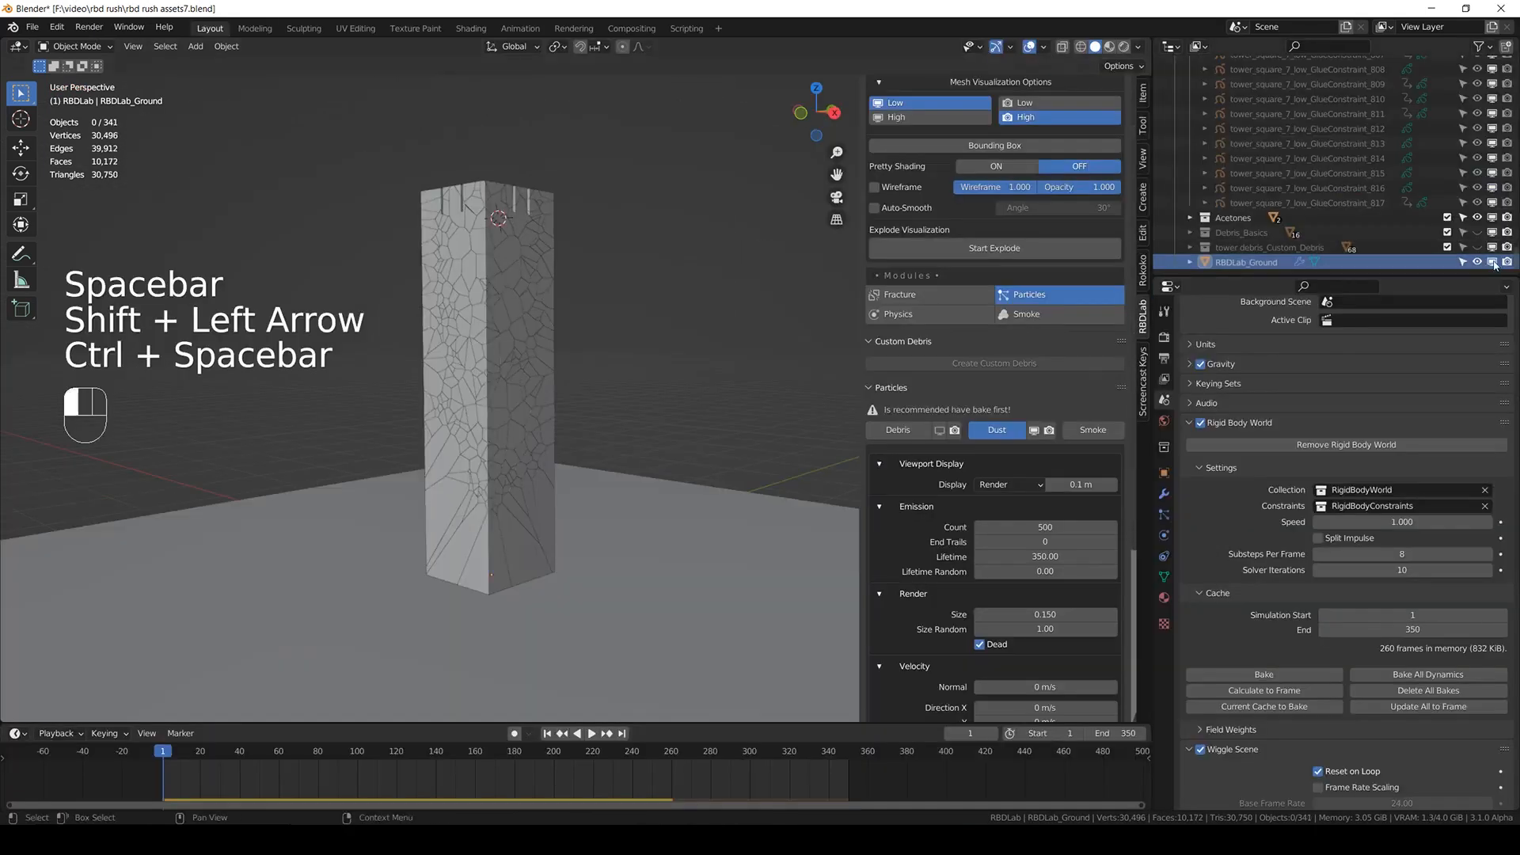
pyautogui.hotkey('ctrl', 'space')
pyautogui.hotkey('ctrl', 's')
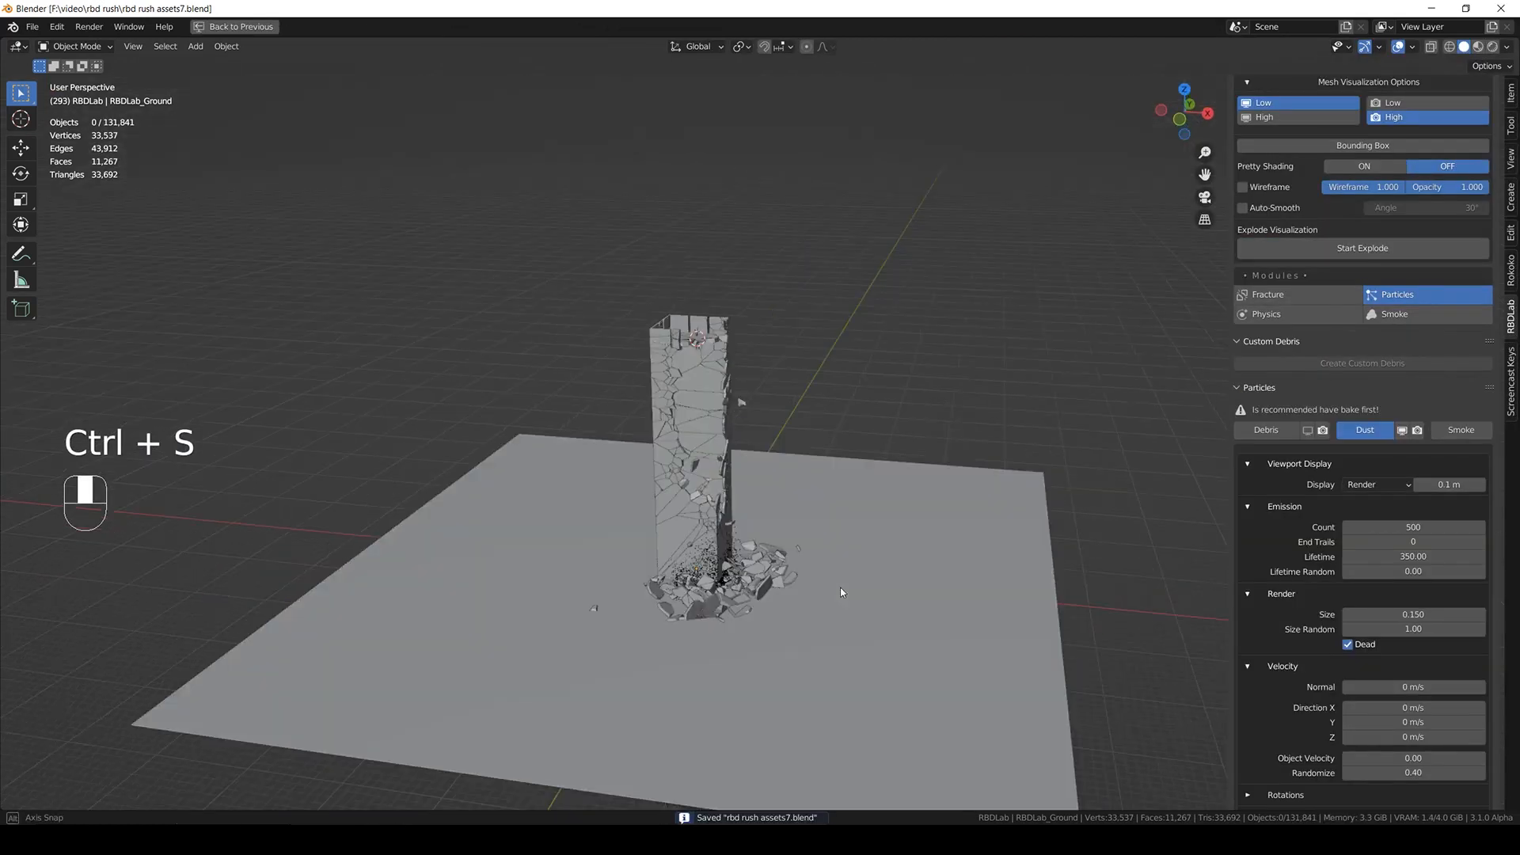
# - Return to the first frame and move a face of RBDLab_Ground along the Z axis in Edit Mode
pyautogui.keyDown('shift'); pyautogui.moveTo(814, 543); pyautogui.dragTo(796, 534, button='middle'); pyautogui.keyUp('shift')
pyautogui.keyDown('shift'); pyautogui.moveTo(782, 533); pyautogui.dragTo(739, 312, button='middle'); pyautogui.keyUp('shift')
pyautogui.click(888, 711)
pyautogui.hotkey('shift', 'Left')
pyautogui.scroll(3, 738, 536)
pyautogui.press('Tab')
pyautogui.press('3')
pyautogui.press('g')
pyautogui.press('z')
pyautogui.click(717, 312)
pyautogui.press('Tab')
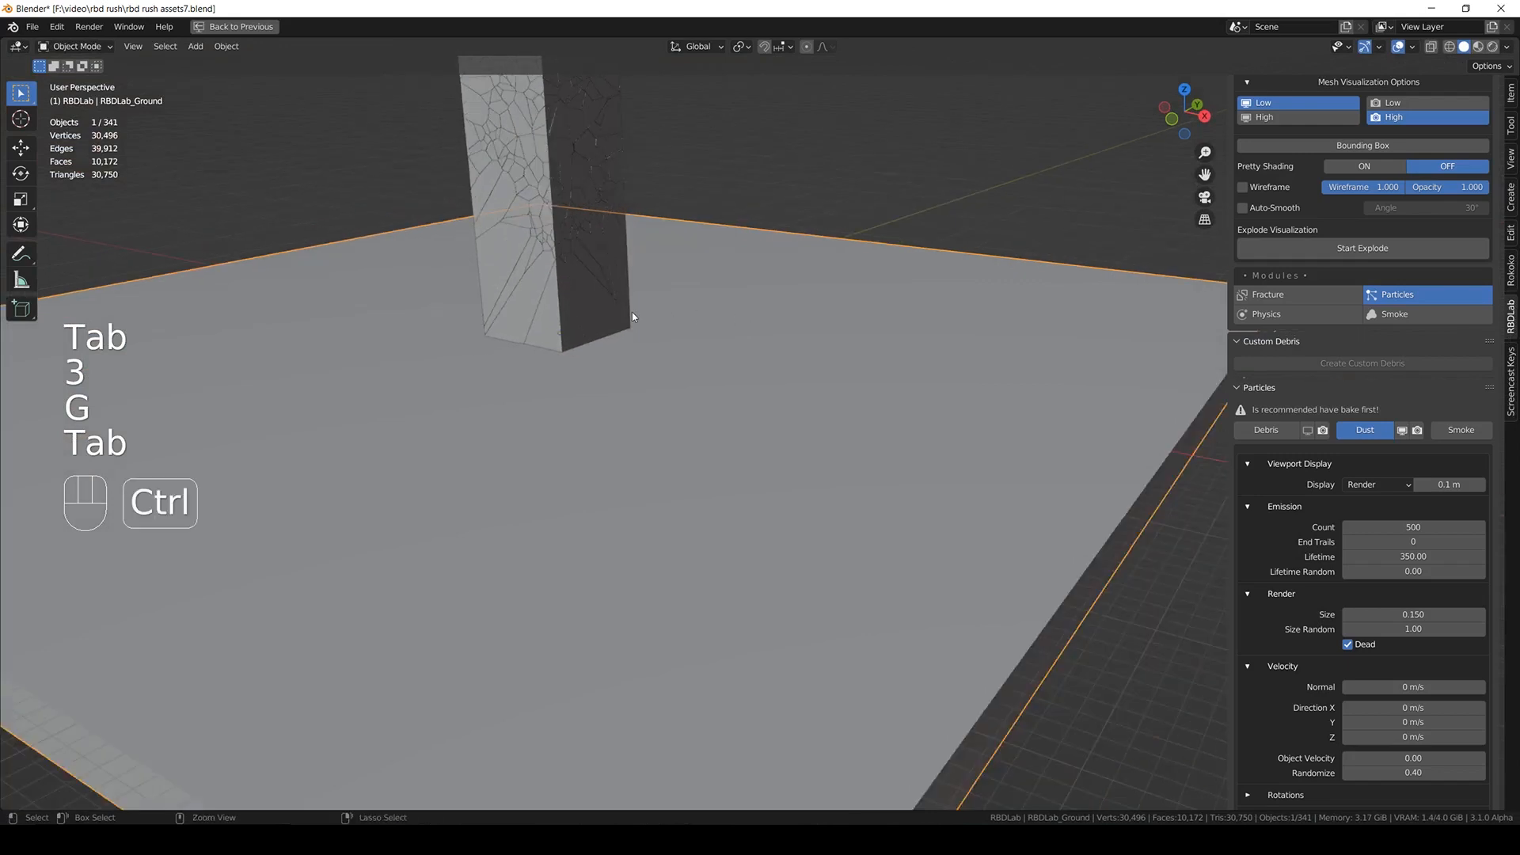
# - Apply the object transform to RBDLab_Ground and save the file
pyautogui.hotkey('ctrl', 'a')
pyautogui.click(635, 343)
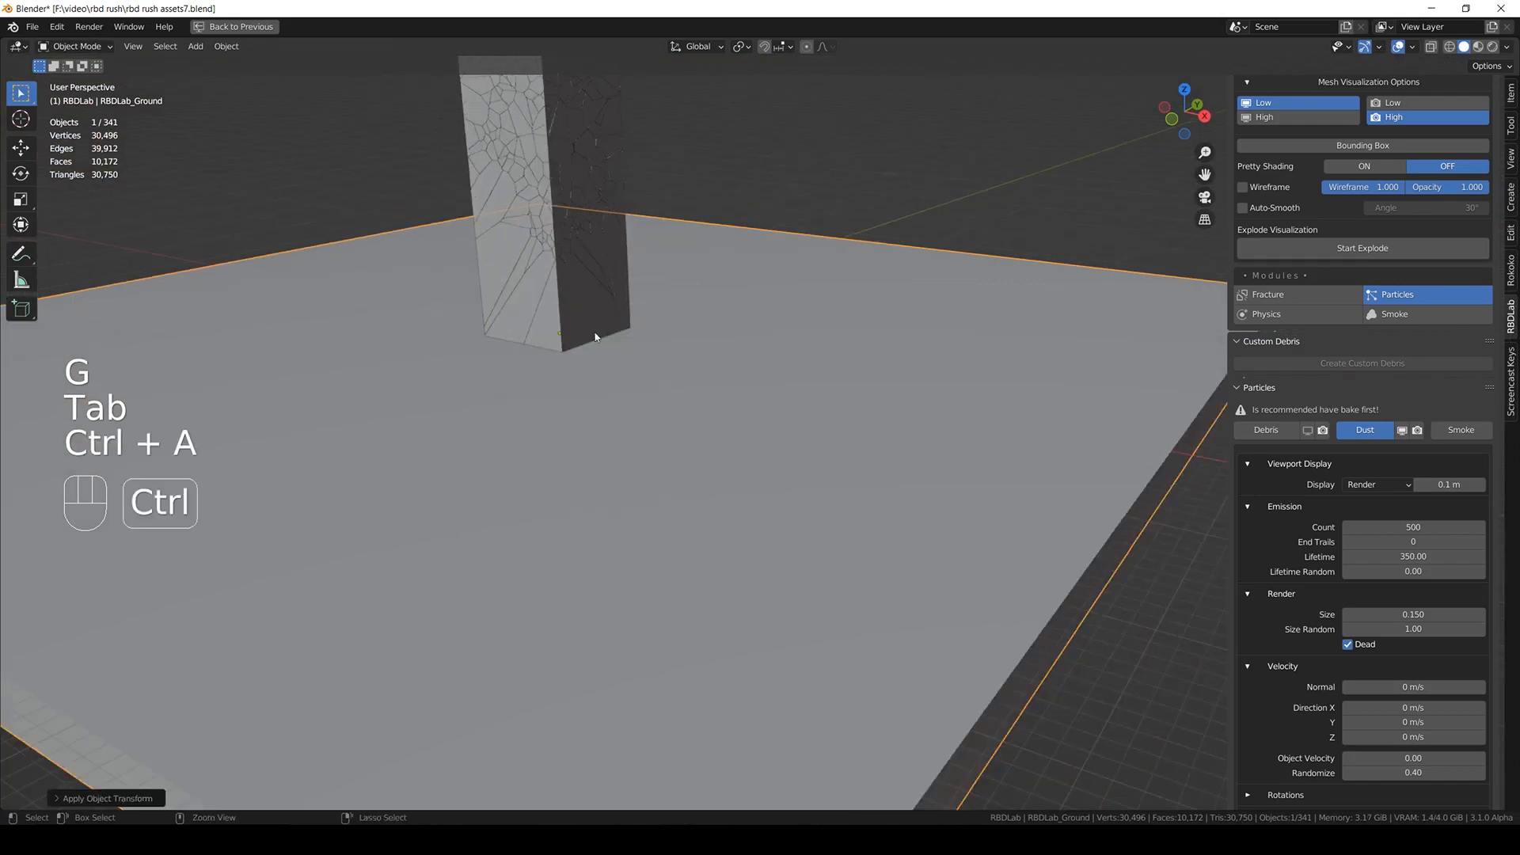
pyautogui.hotkey('ctrl', 's')
pyautogui.keyDown('shift'); pyautogui.moveTo(620, 245); pyautogui.dragTo(800, 465, button='middle'); pyautogui.keyUp('shift')
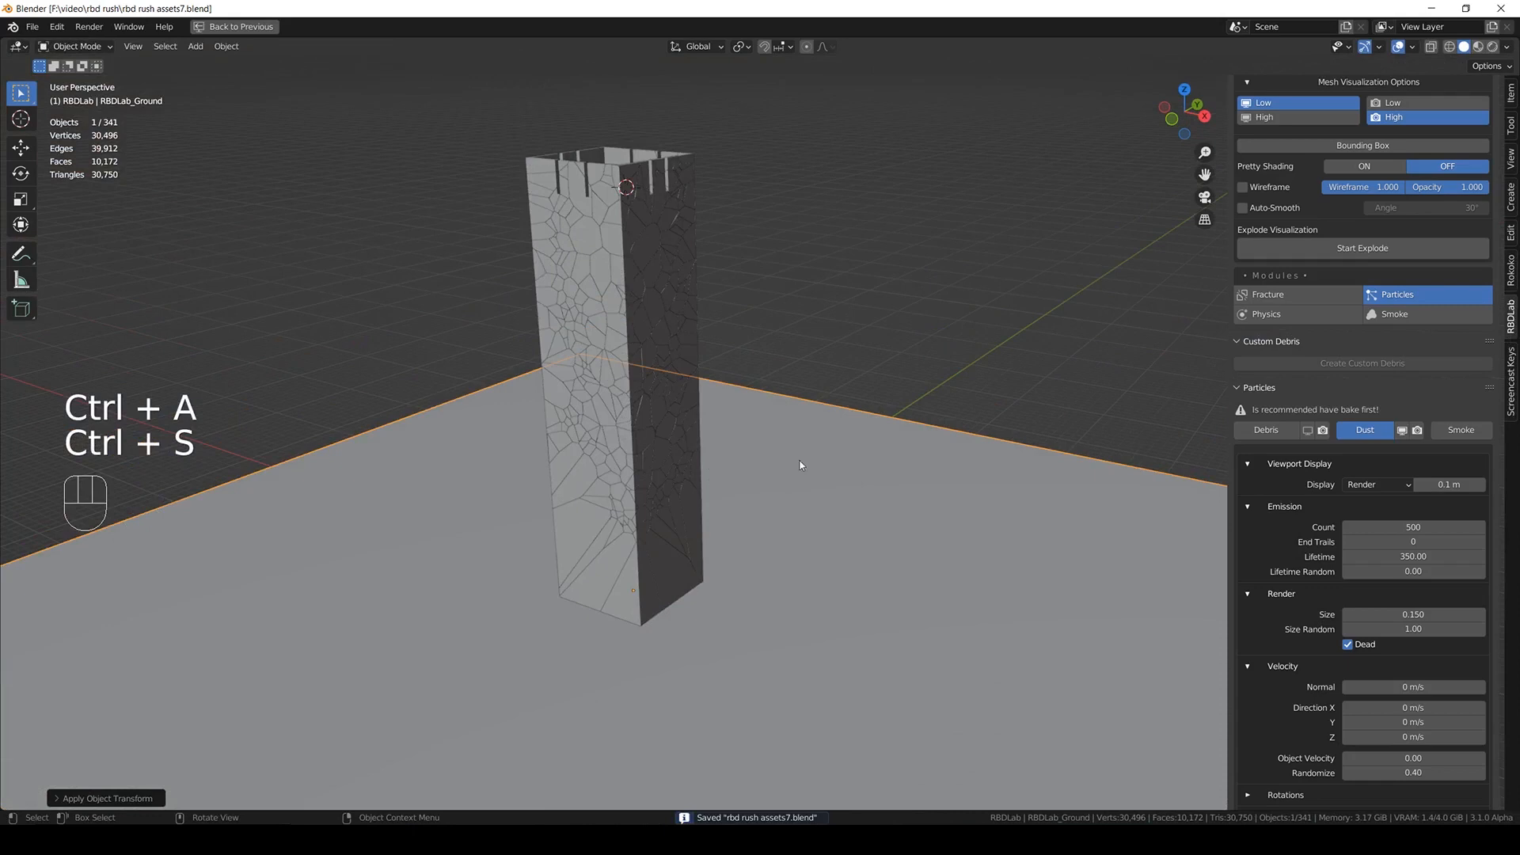
pyautogui.hotkey('ctrl', 's')
# - Play the collapse to examine the dust against the edited ground, save the file and go to frame 0
pyautogui.press('space')
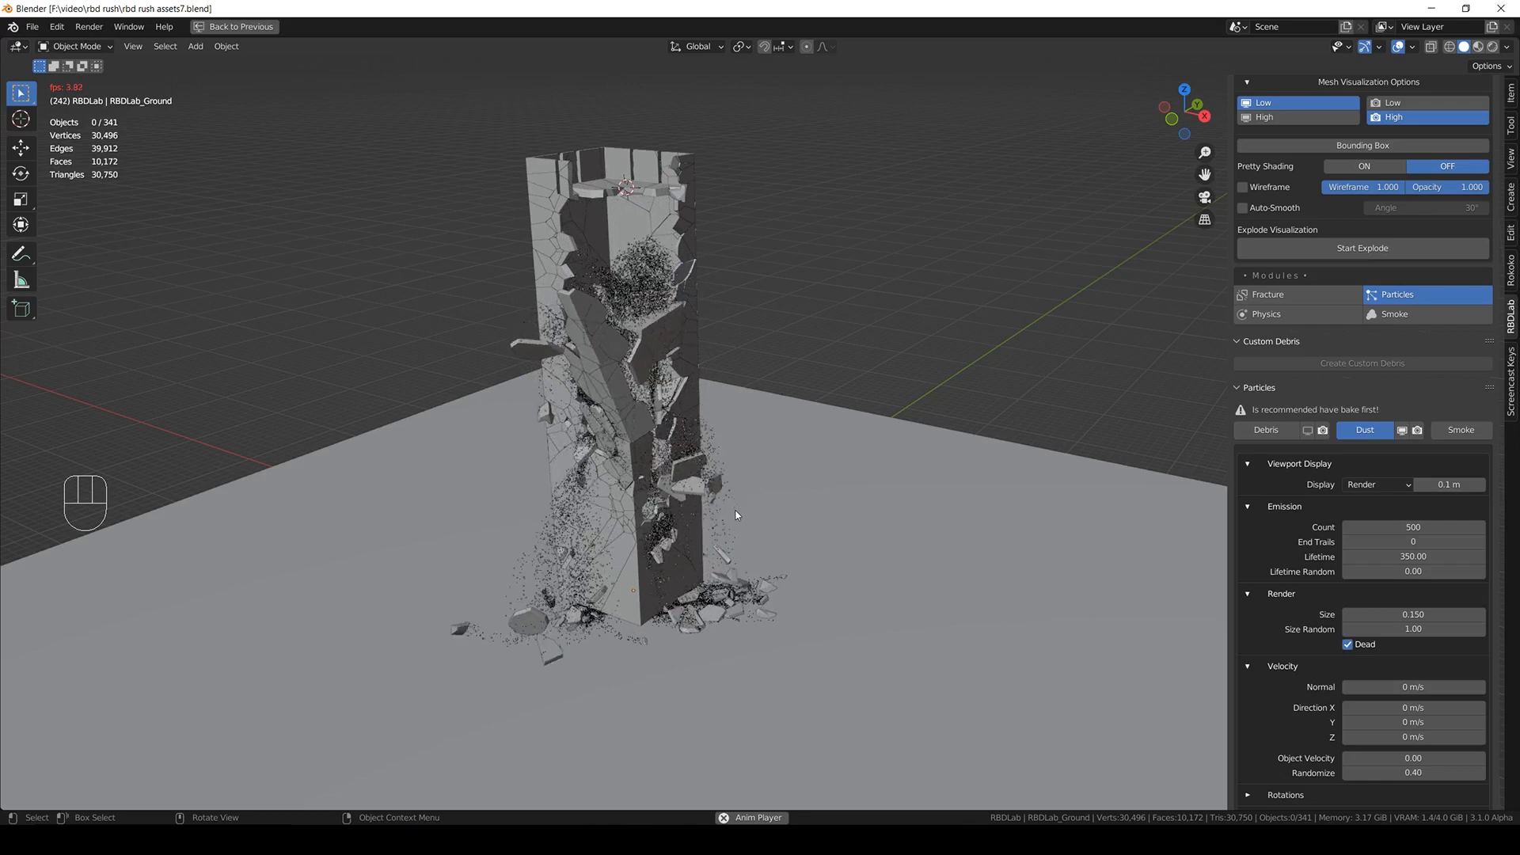
pyautogui.hotkey('ctrl', 'space')
pyautogui.hotkey('ctrl', 's')
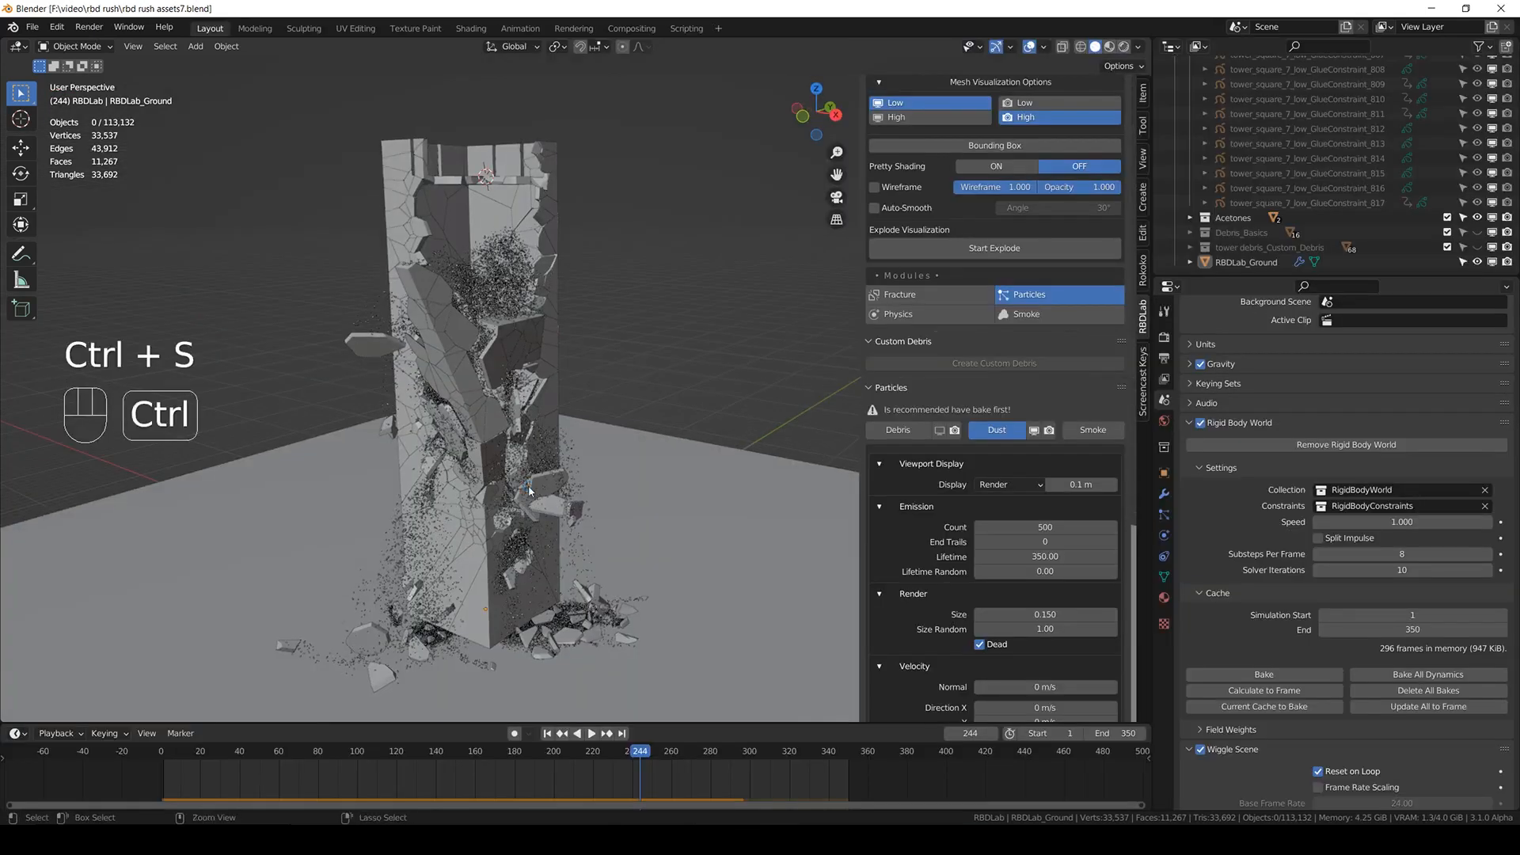
pyautogui.scroll(-1, 529, 491)
pyautogui.click(131, 760)
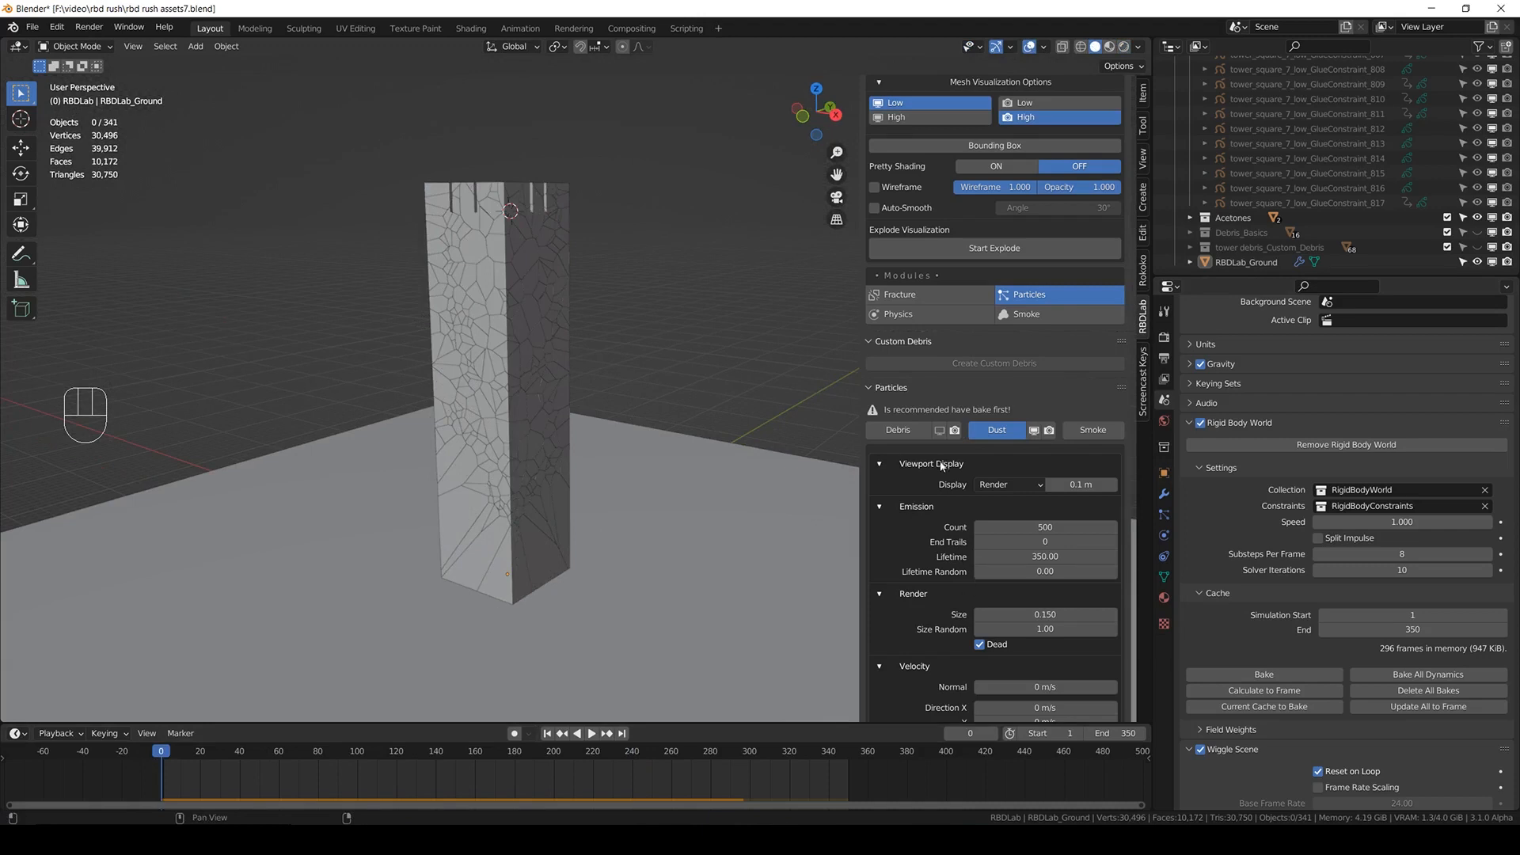
# - Play the collapse in a maximized viewport to examine the debris and dust together, save the file and return to frame 0
pyautogui.hotkey('ctrl', 's')
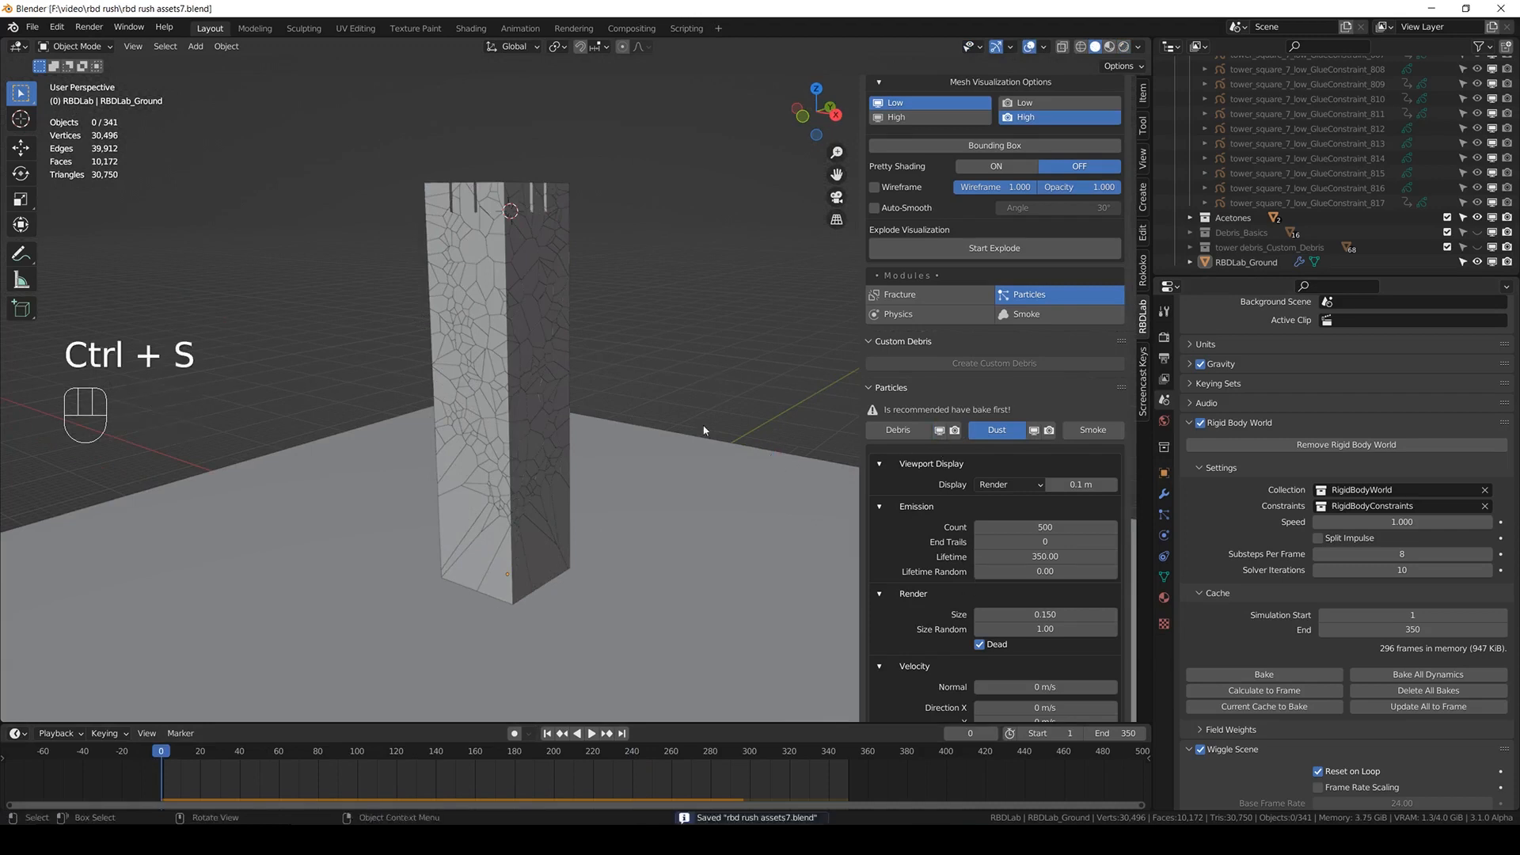
pyautogui.press('space')
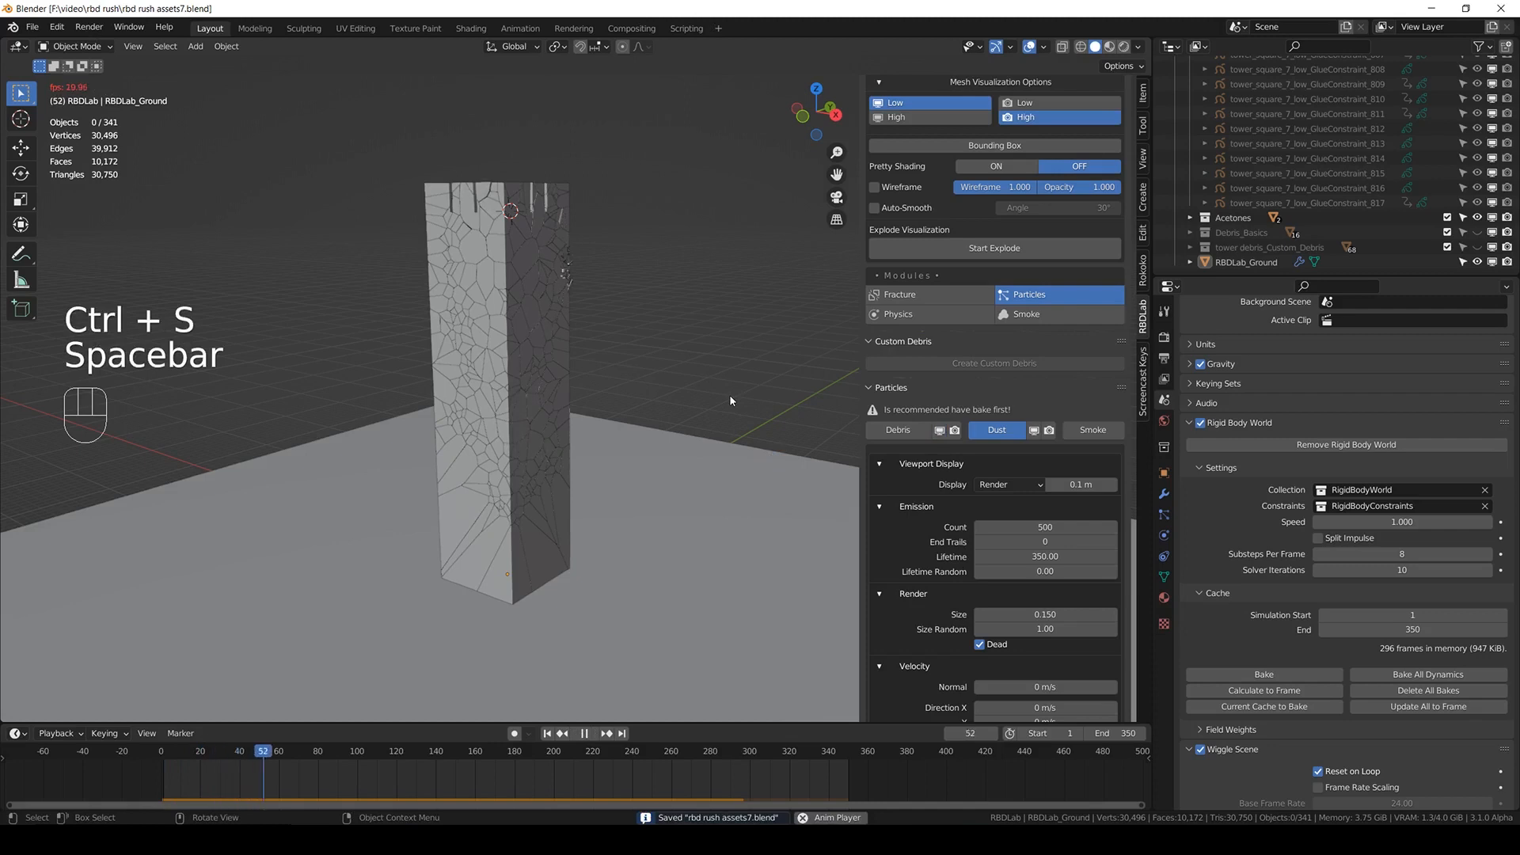
pyautogui.hotkey('ctrl', 'space')
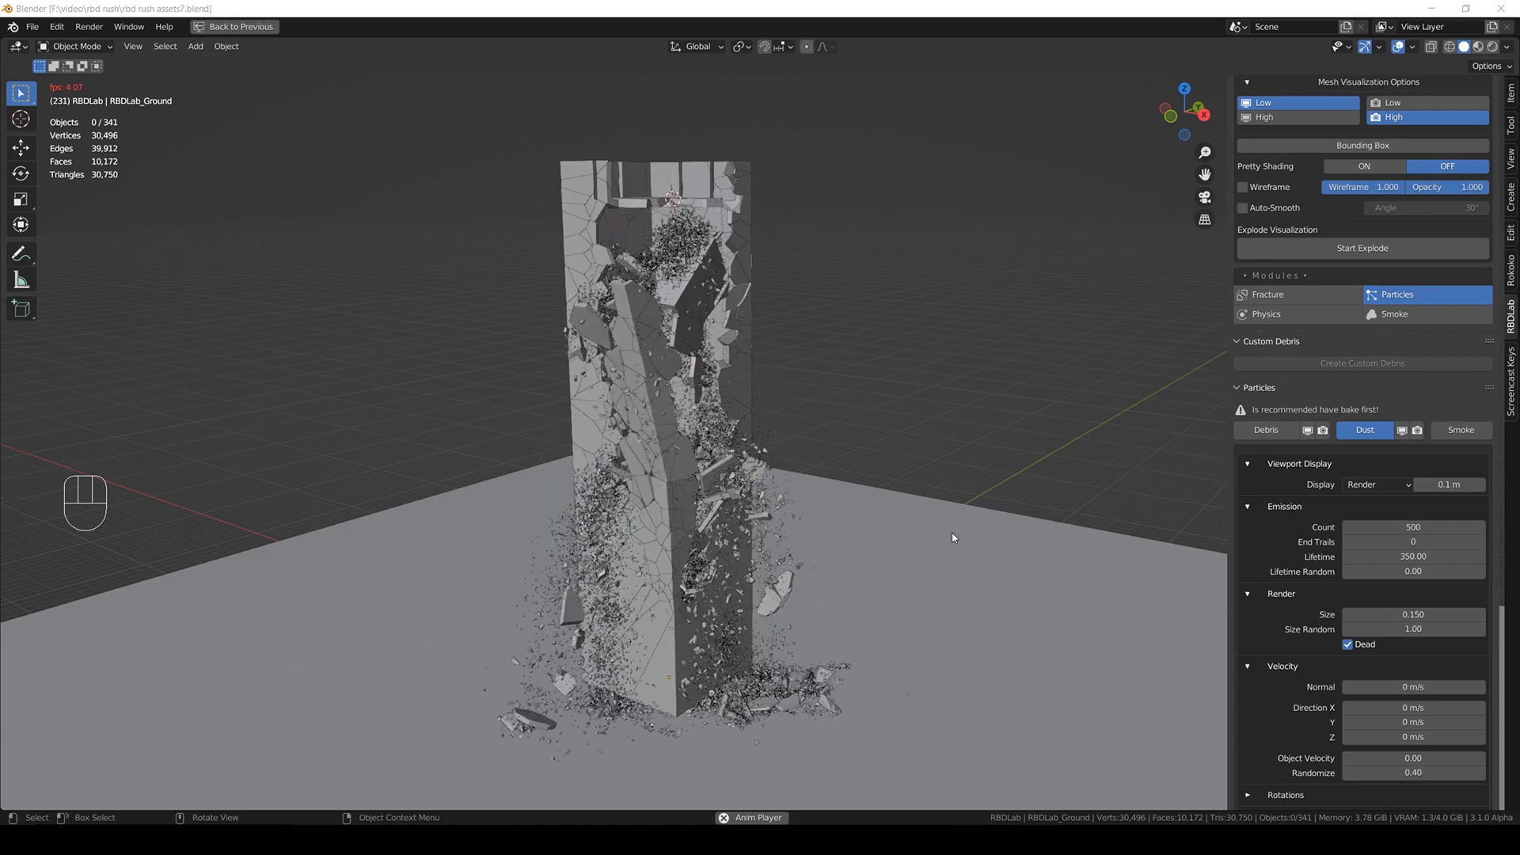
pyautogui.hotkey('ctrl', 's')
pyautogui.hotkey('ctrl', 's')
pyautogui.hotkey('ctrl', 'space')
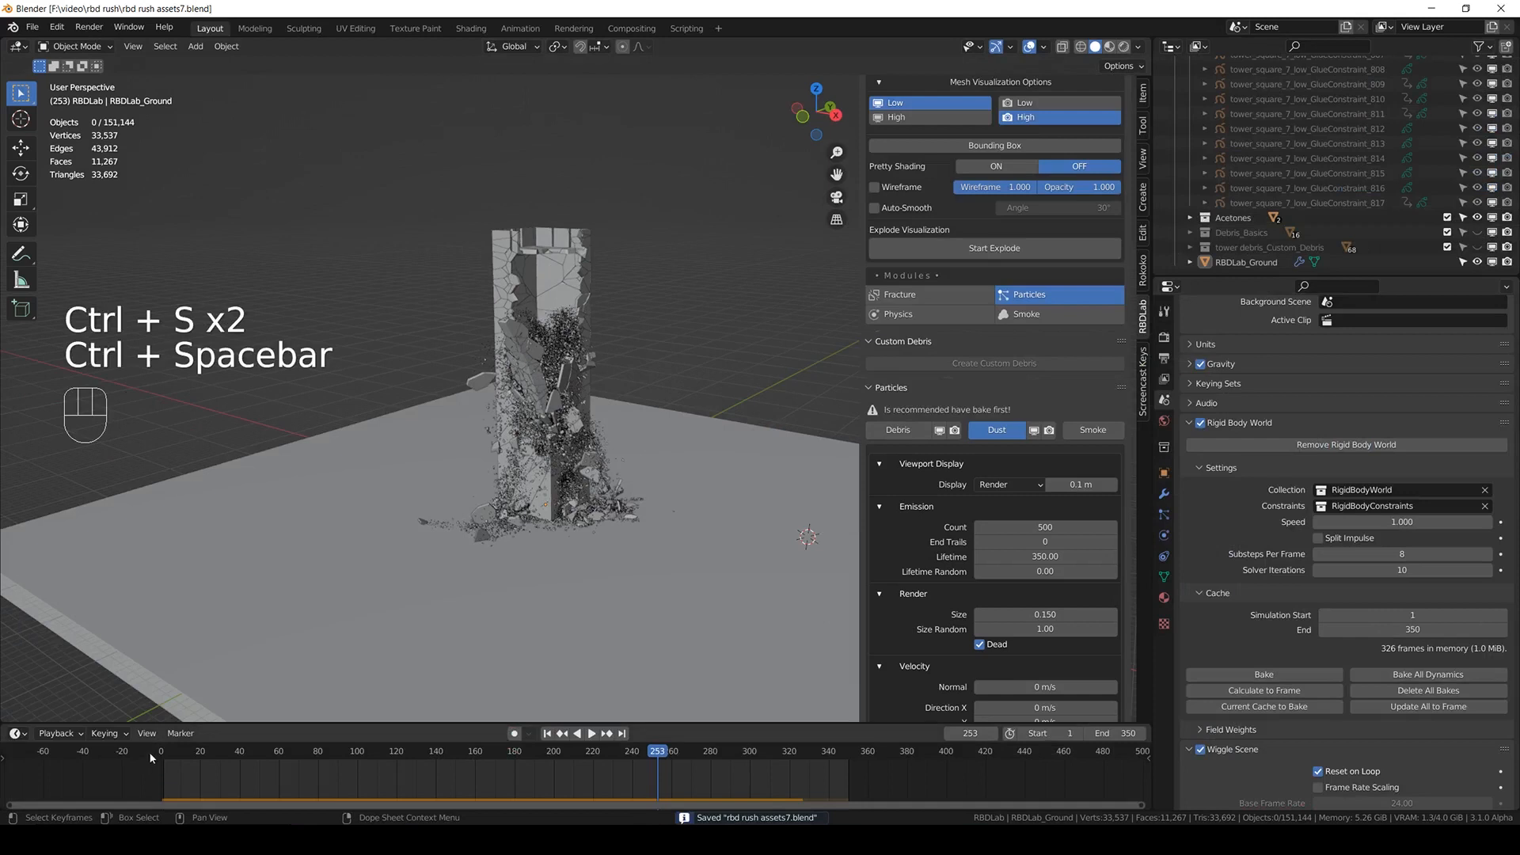
pyautogui.click(150, 753)
# - Turn off the viewport display of debris and dust, place the 3D cursor at the tower's base, and save the file
pyautogui.hotkey('ctrl', 's')
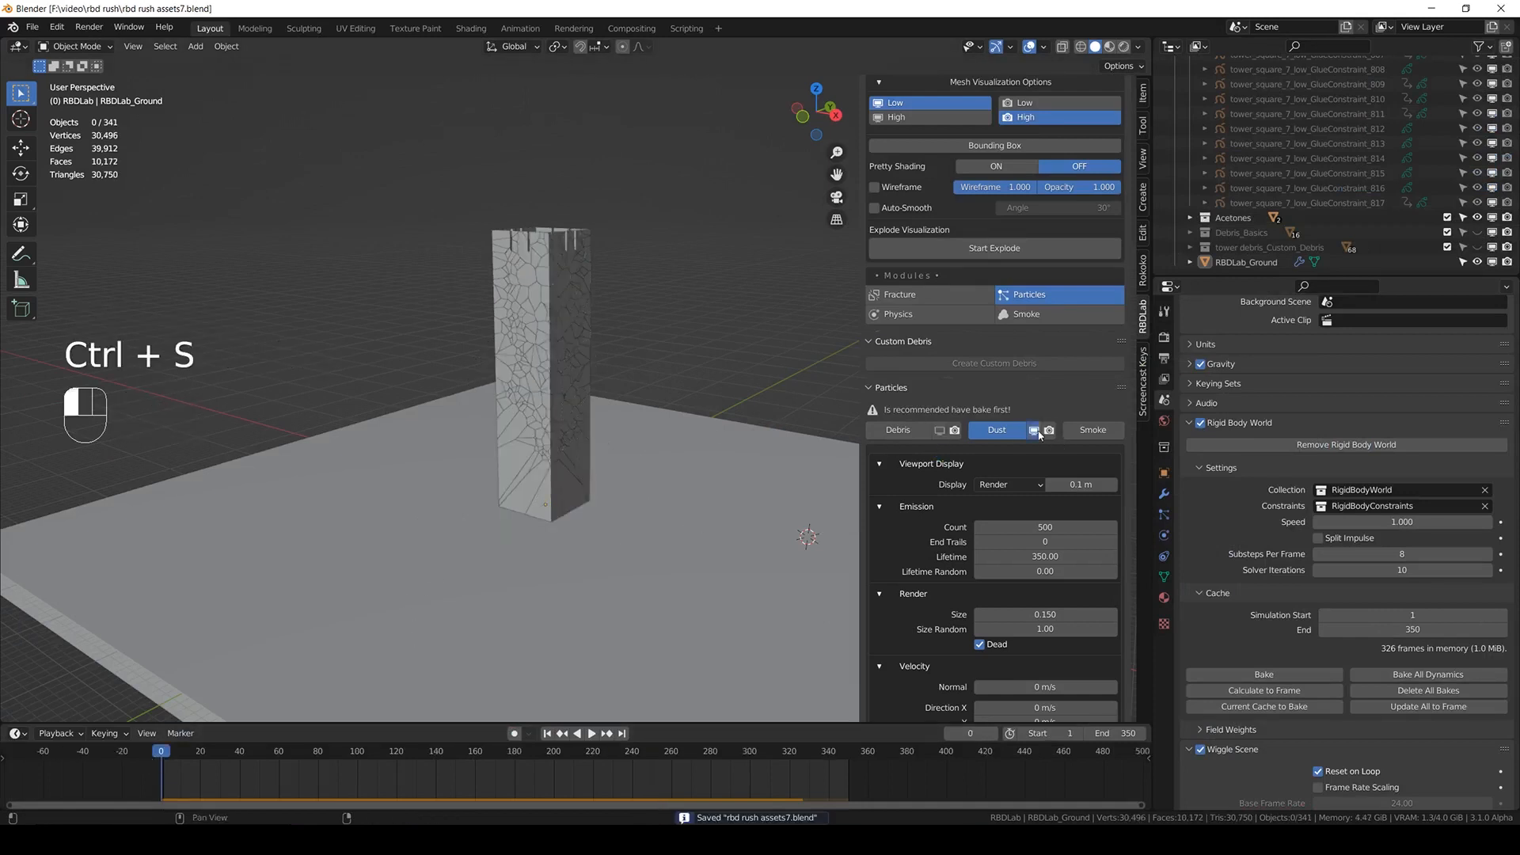
pyautogui.hotkey('ctrl', 's')
pyautogui.keyDown('shift'); pyautogui.rightClick(573, 505); pyautogui.keyUp('shift')
pyautogui.hotkey('ctrl', 's')
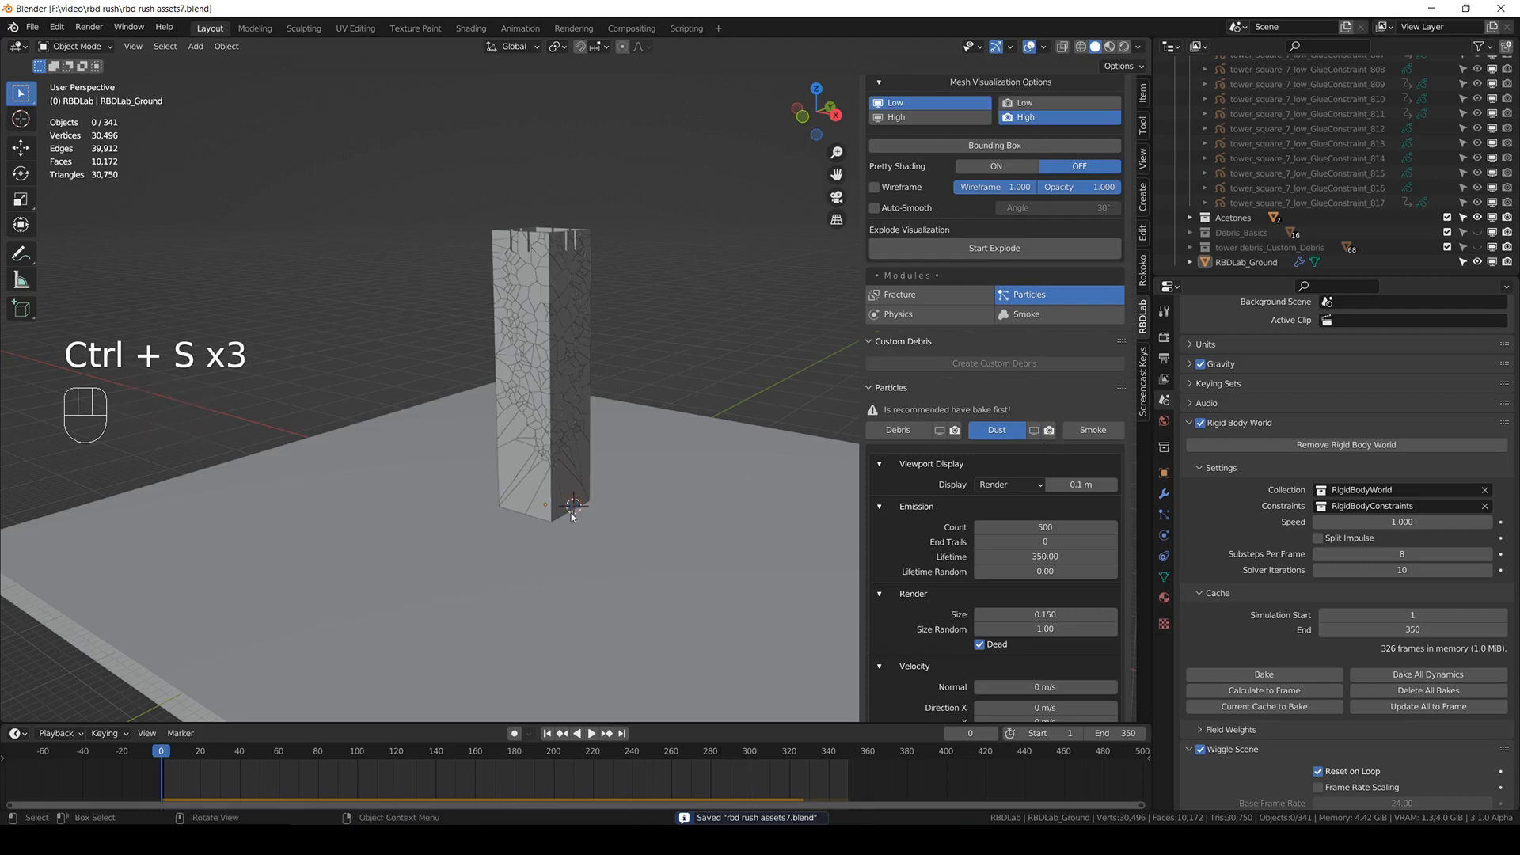
pyautogui.hotkey('ctrl', 's')
pyautogui.keyDown('shift'); pyautogui.rightClick(553, 521); pyautogui.keyUp('shift')
# - In the Filter Particles settings, set Select Small to 33.59 for the debris and mute the particles of the selected small chunks
pyautogui.scroll(-7, 926, 586)
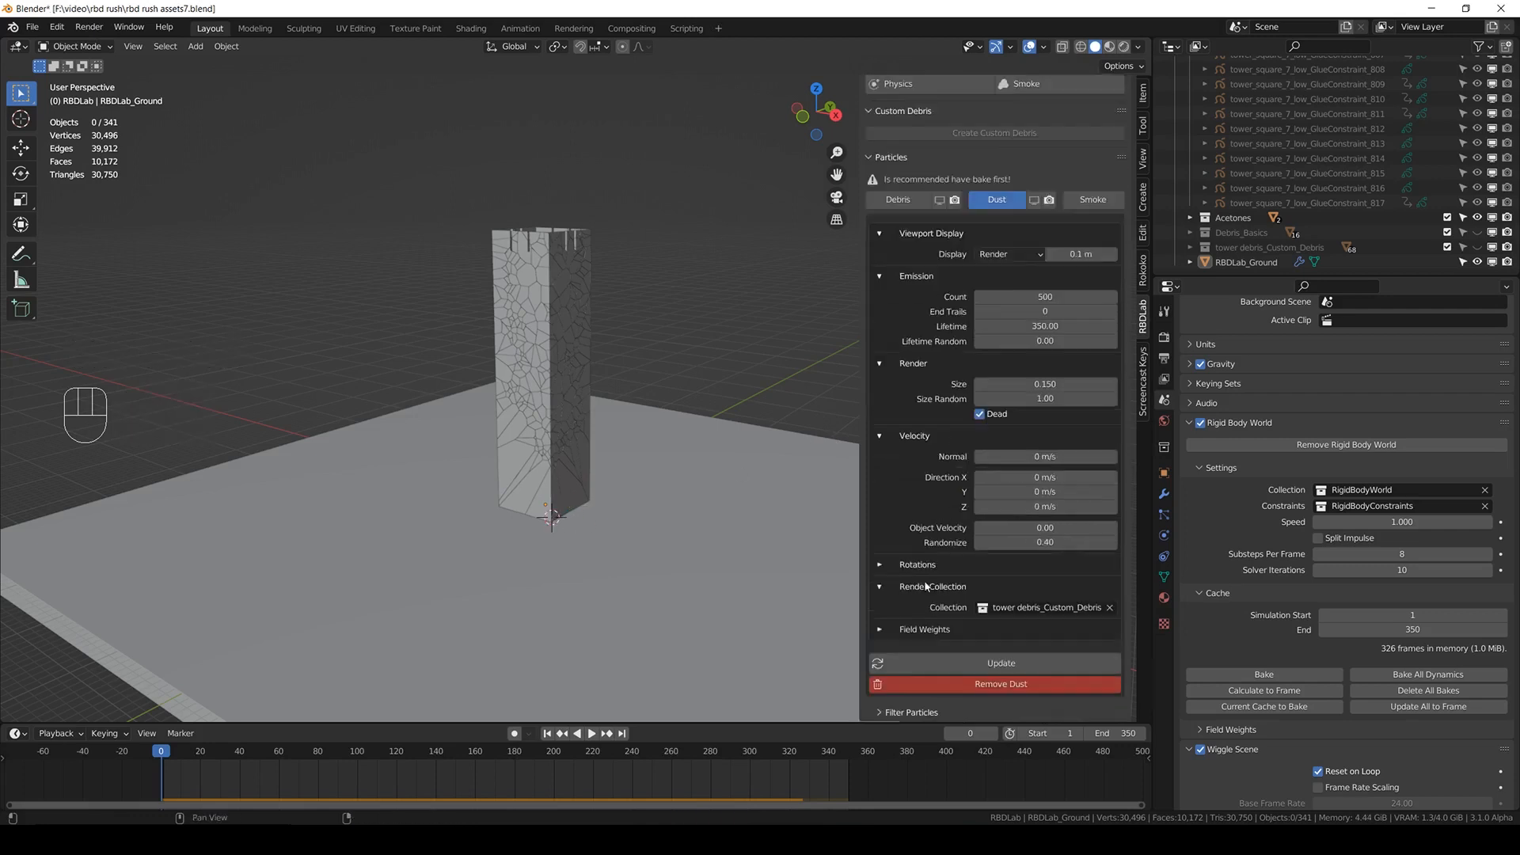
pyautogui.click(879, 710)
pyautogui.scroll(-2, 918, 705)
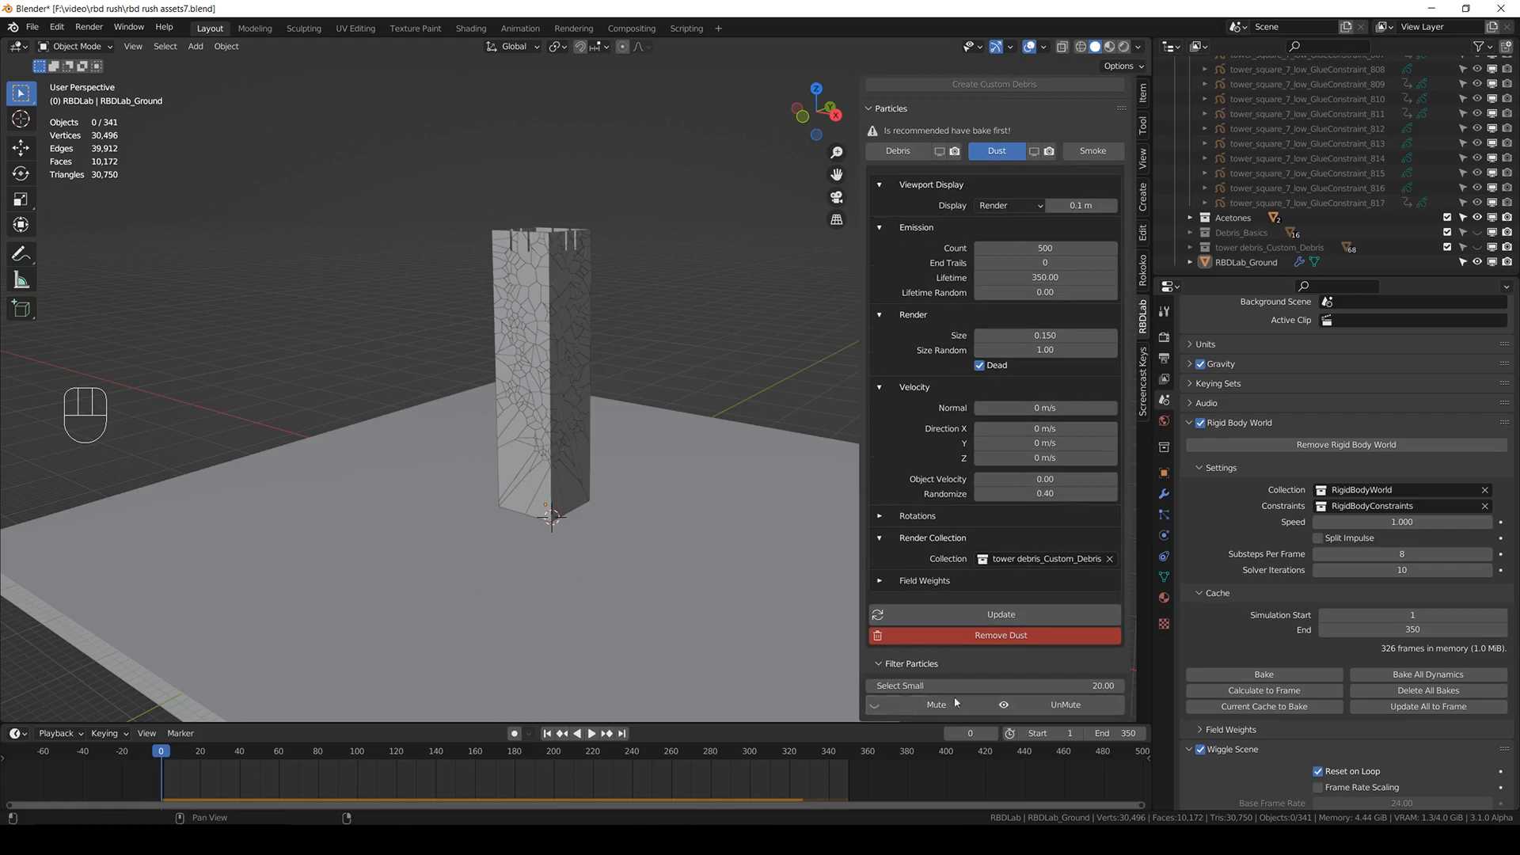
pyautogui.moveTo(1086, 686); pyautogui.dragTo(1138, 685)
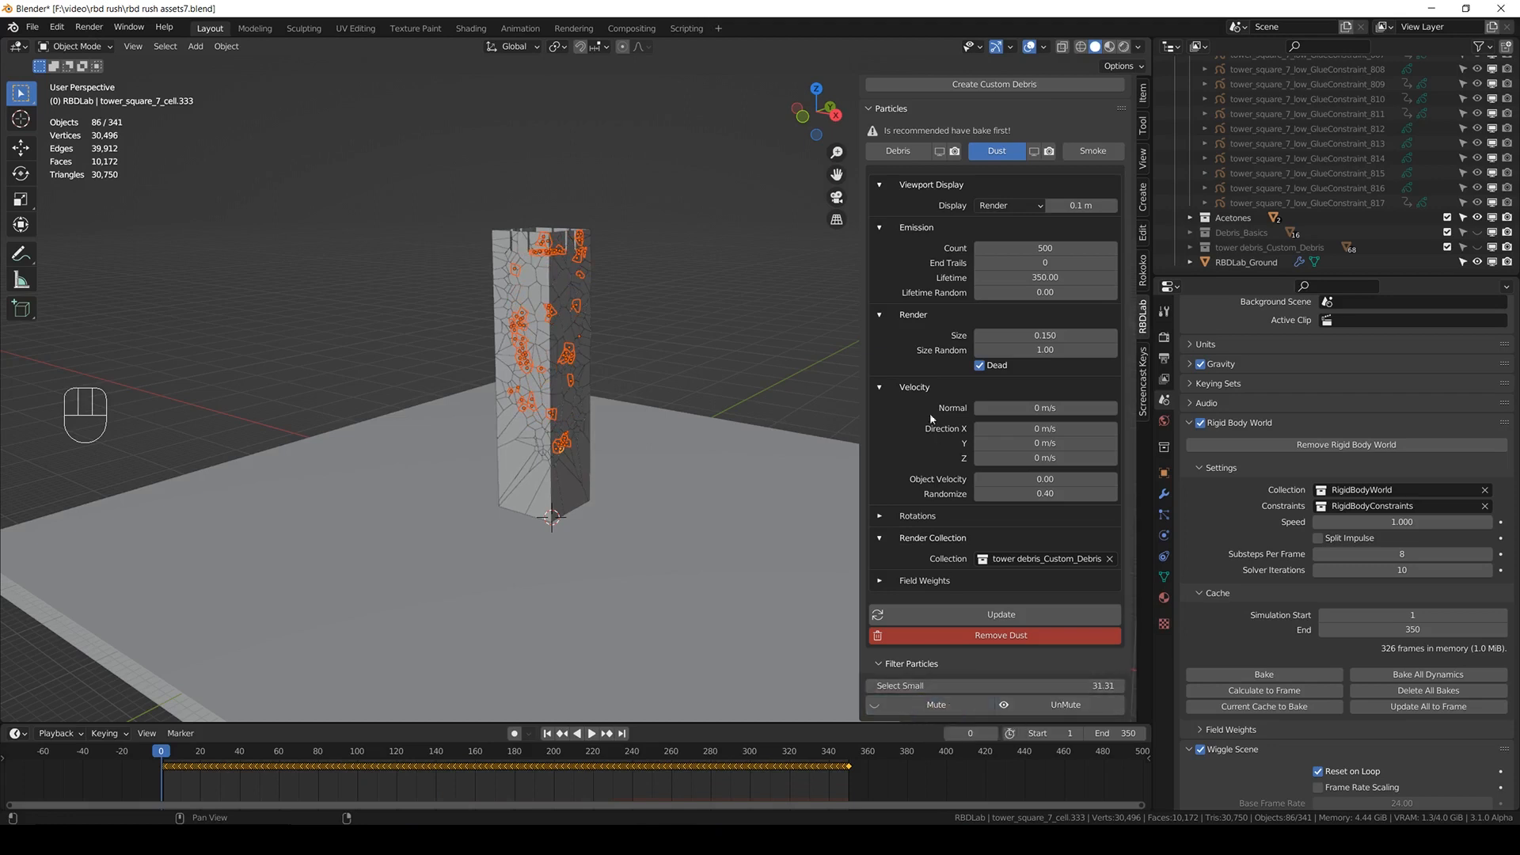
pyautogui.click(919, 153)
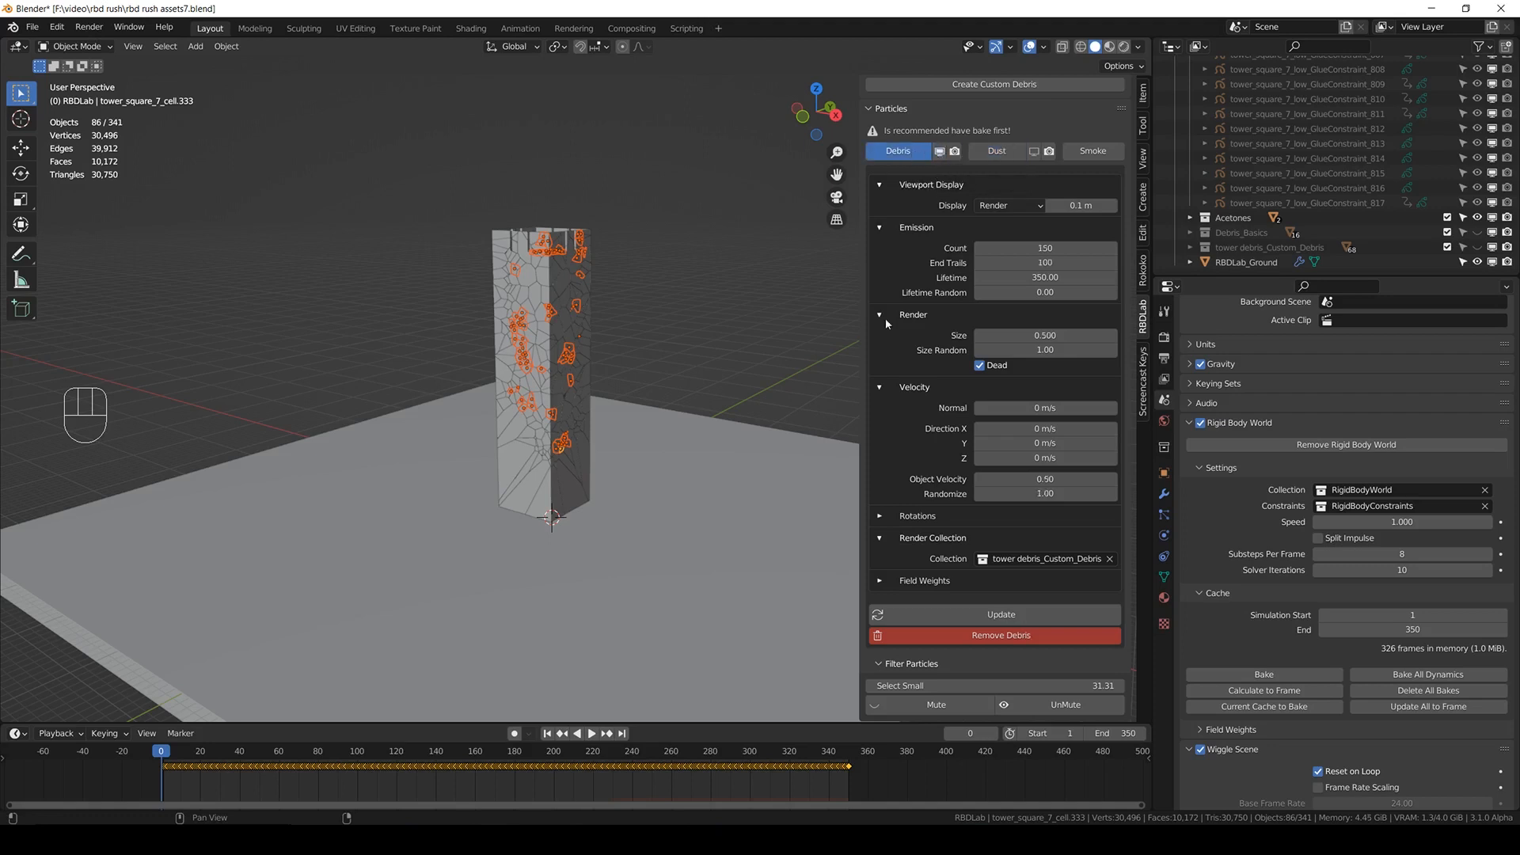
pyautogui.moveTo(977, 685); pyautogui.dragTo(979, 686)
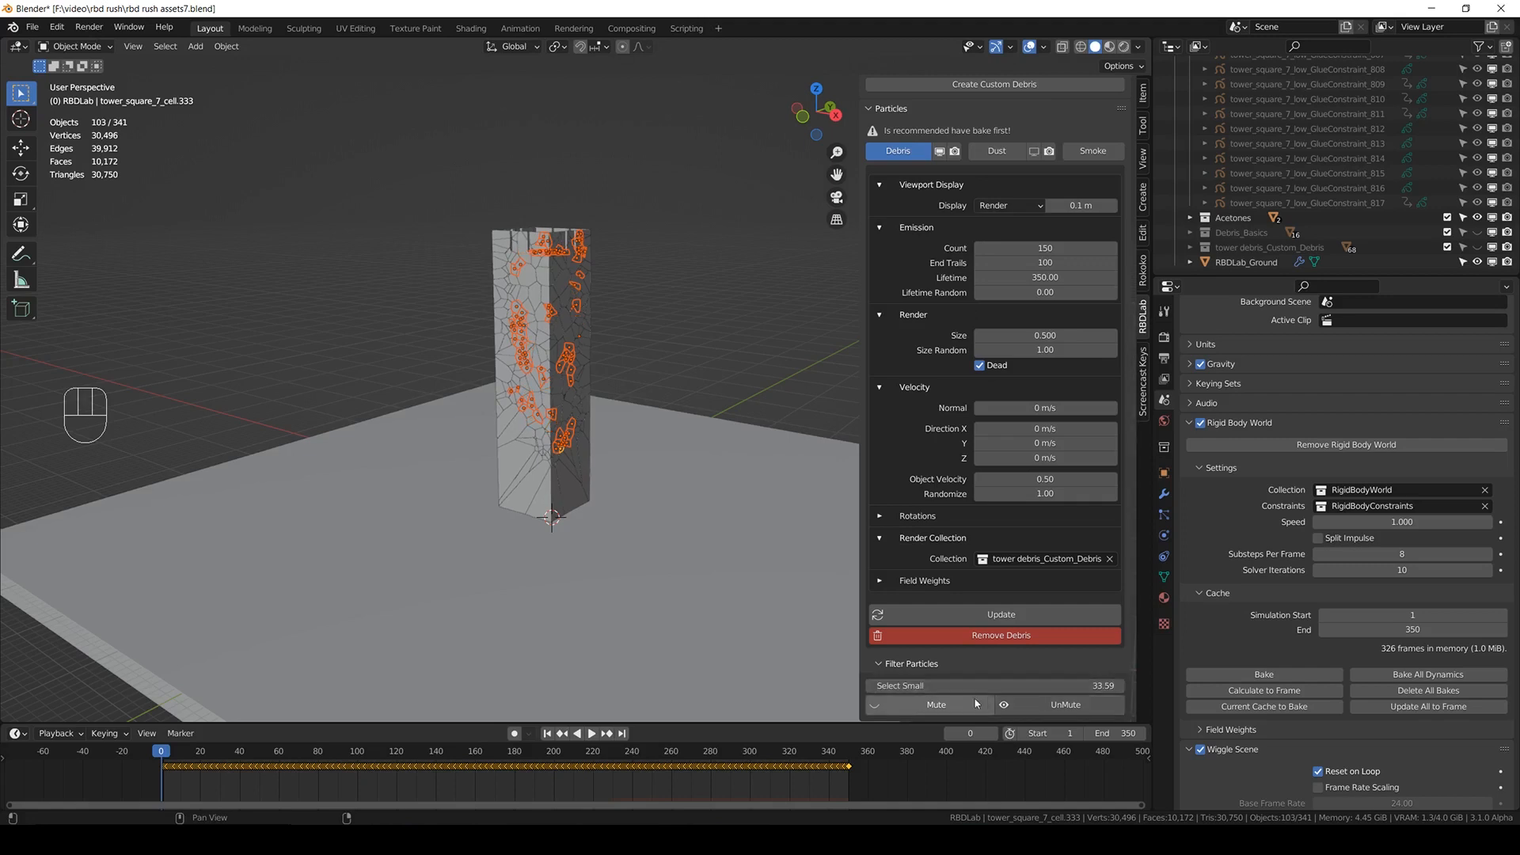
pyautogui.click(954, 702)
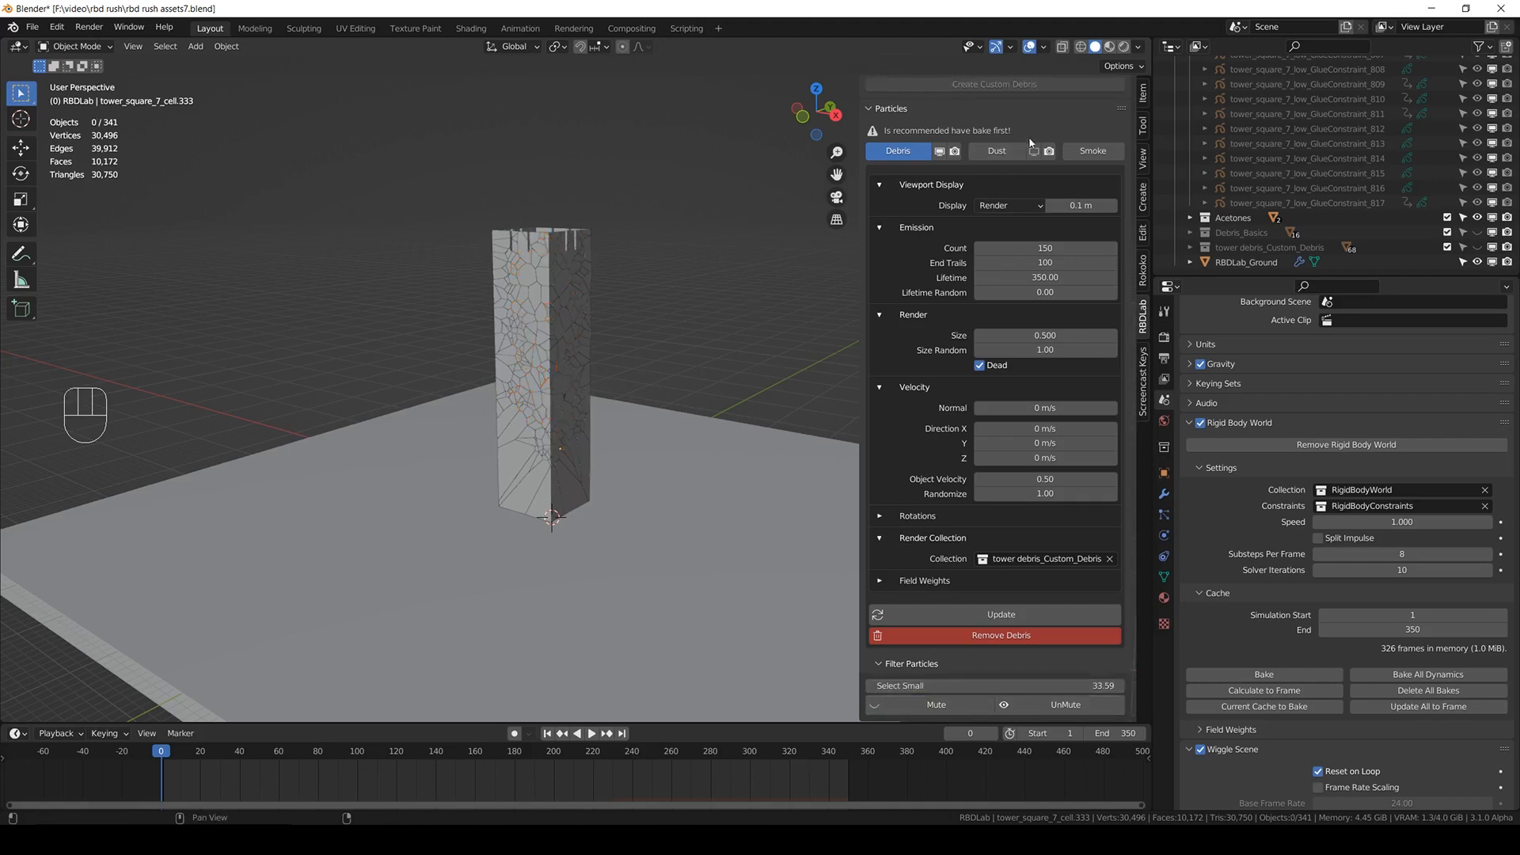
# - Show the dust in the viewport again, play the collapse to examine the filtered particles, save the file and return to frame 0
pyautogui.hotkey('ctrl', 's')
pyautogui.moveTo(576, 335); pyautogui.dragTo(564, 331, button='middle')
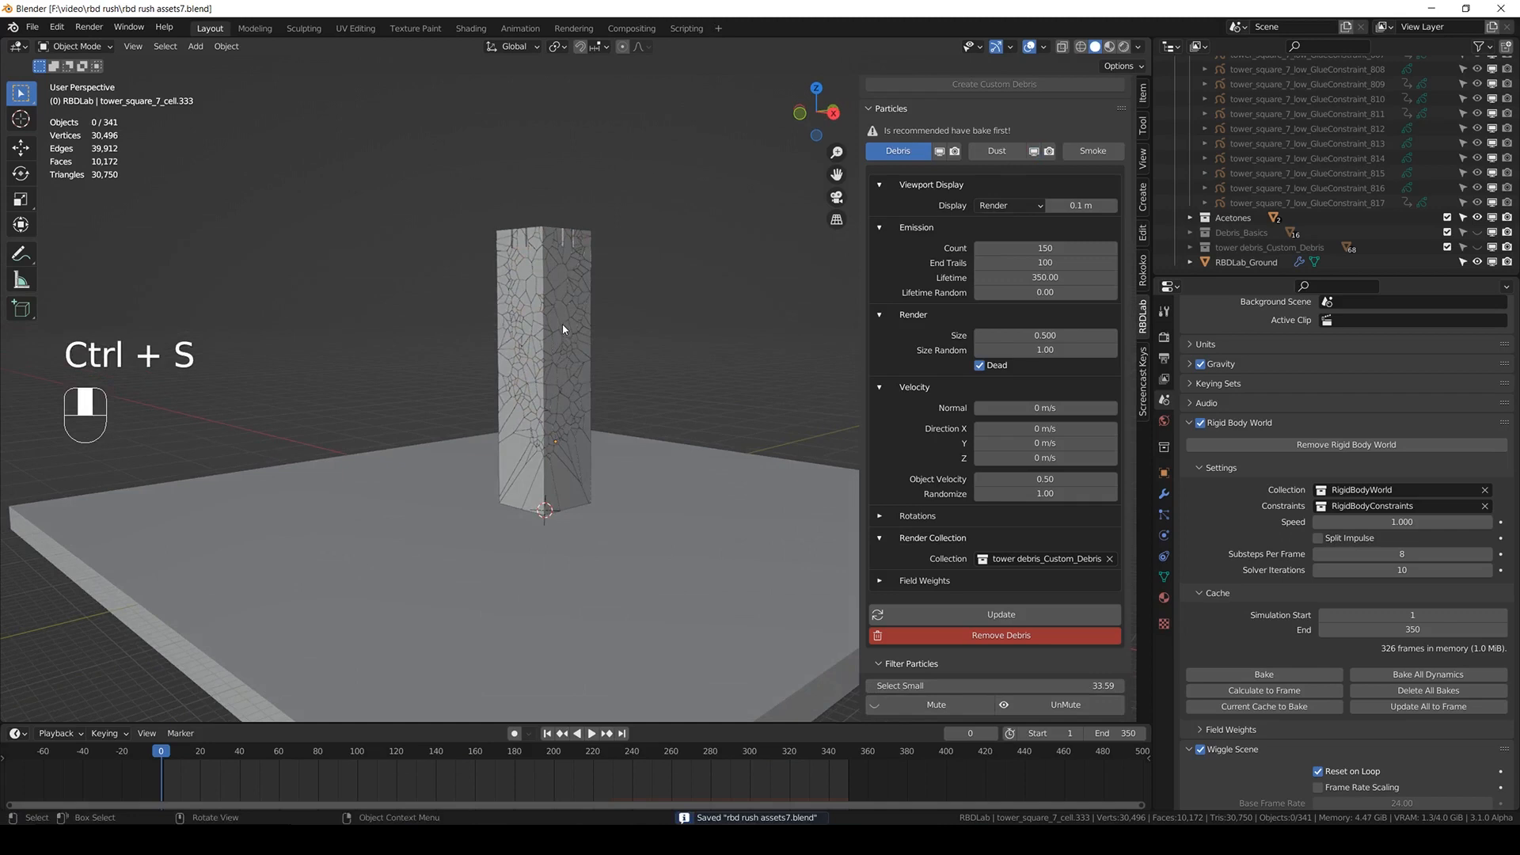
pyautogui.press('space')
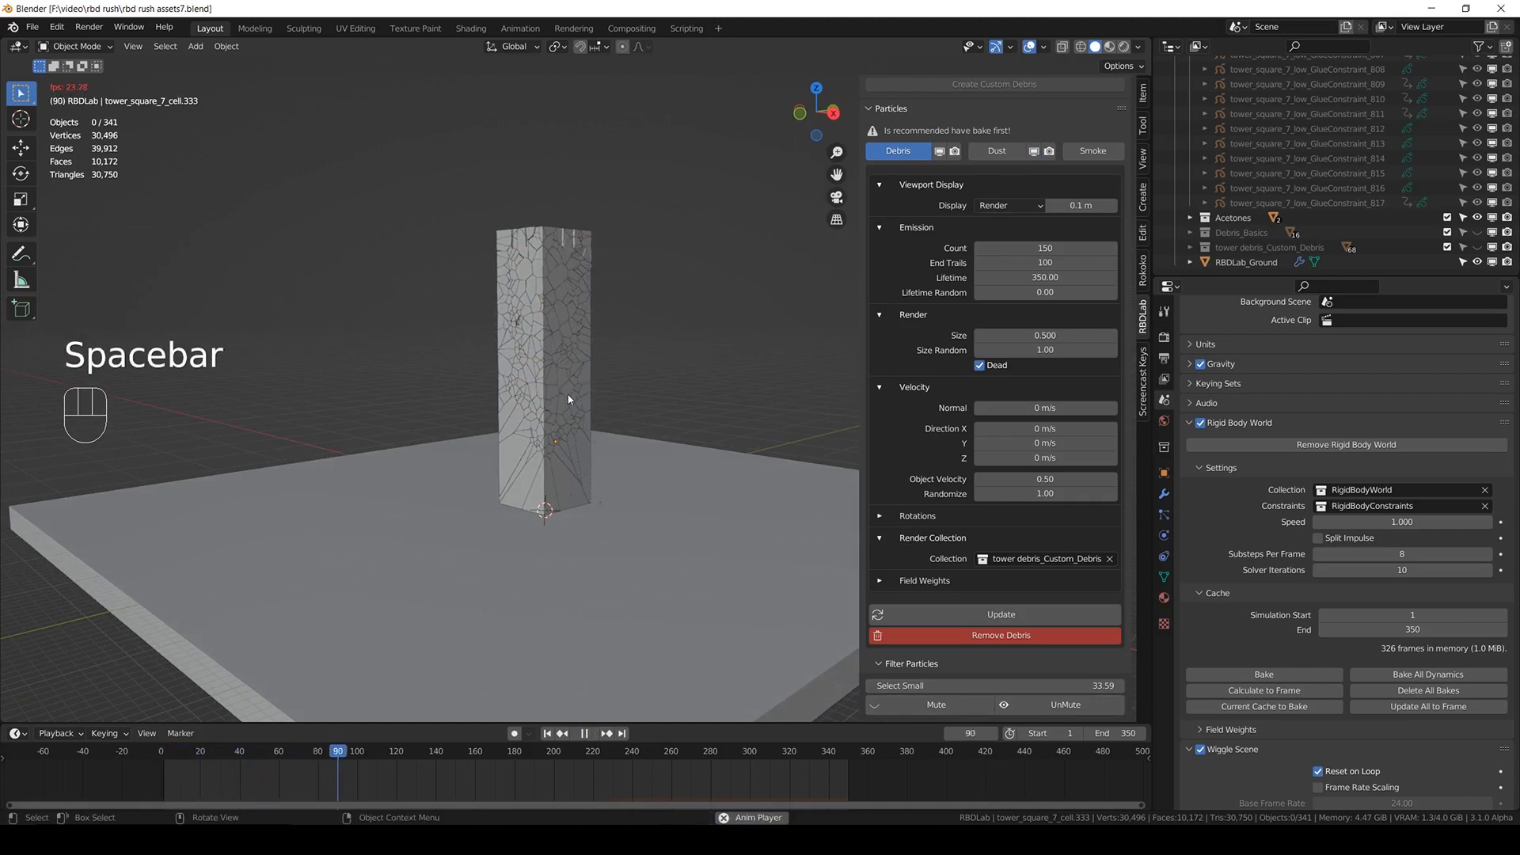
pyautogui.scroll(1, 569, 399)
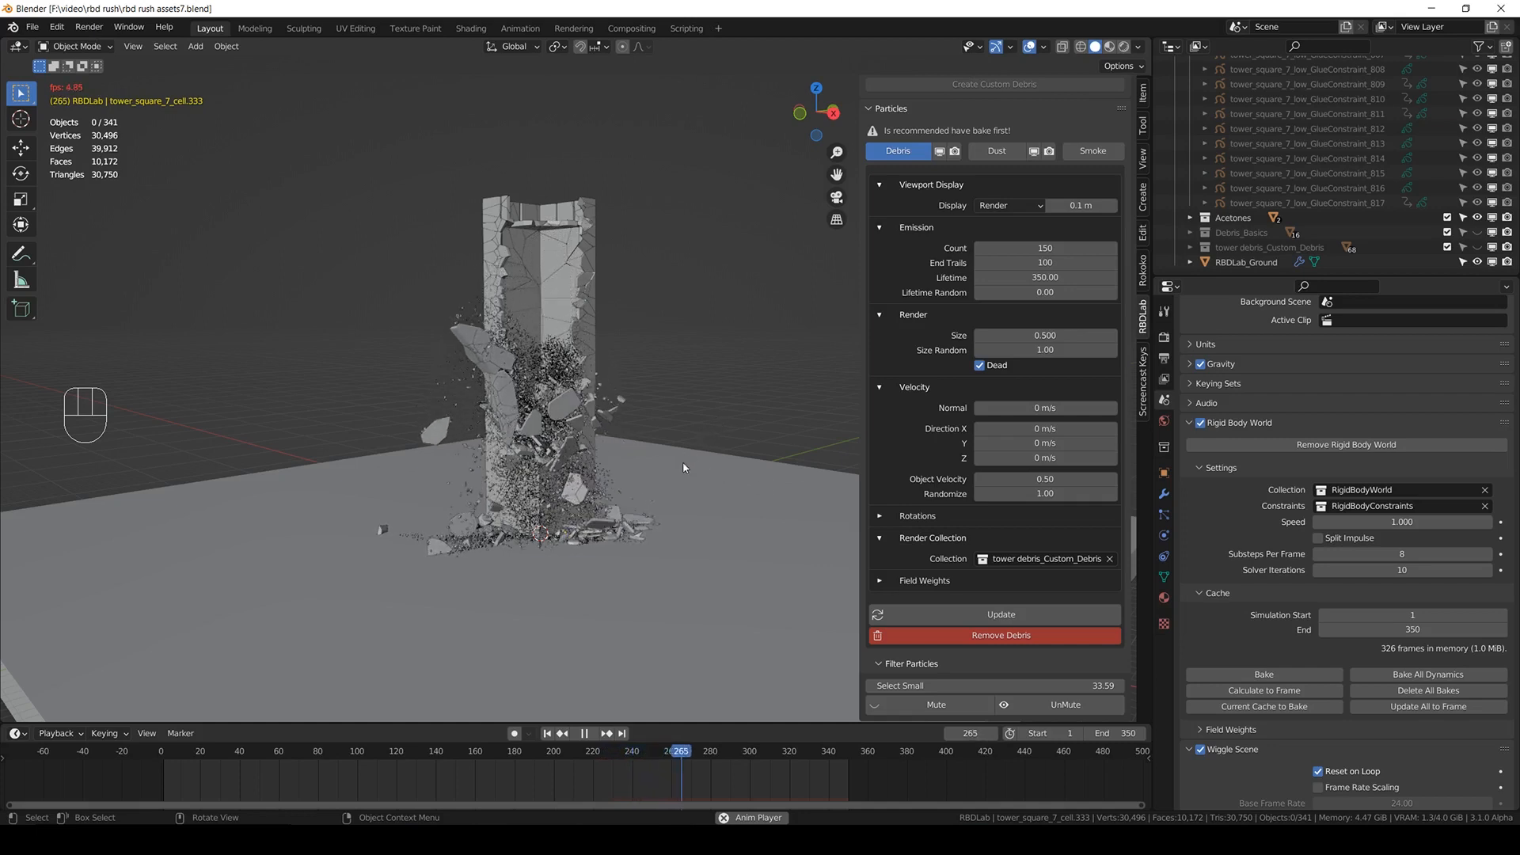
pyautogui.press('space')
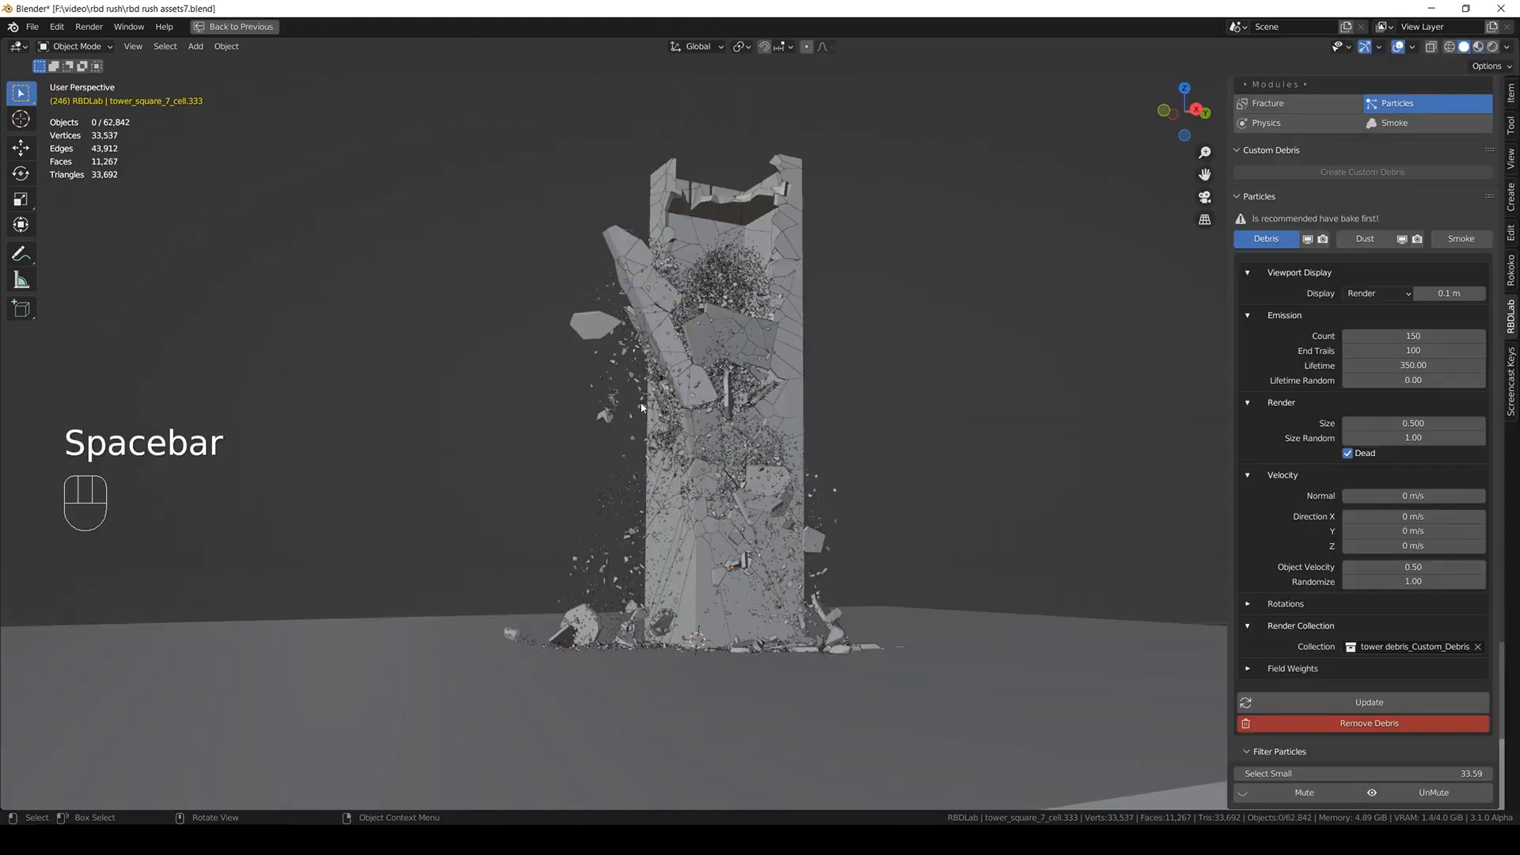
pyautogui.hotkey('ctrl', 'space')
pyautogui.hotkey('ctrl', 's')
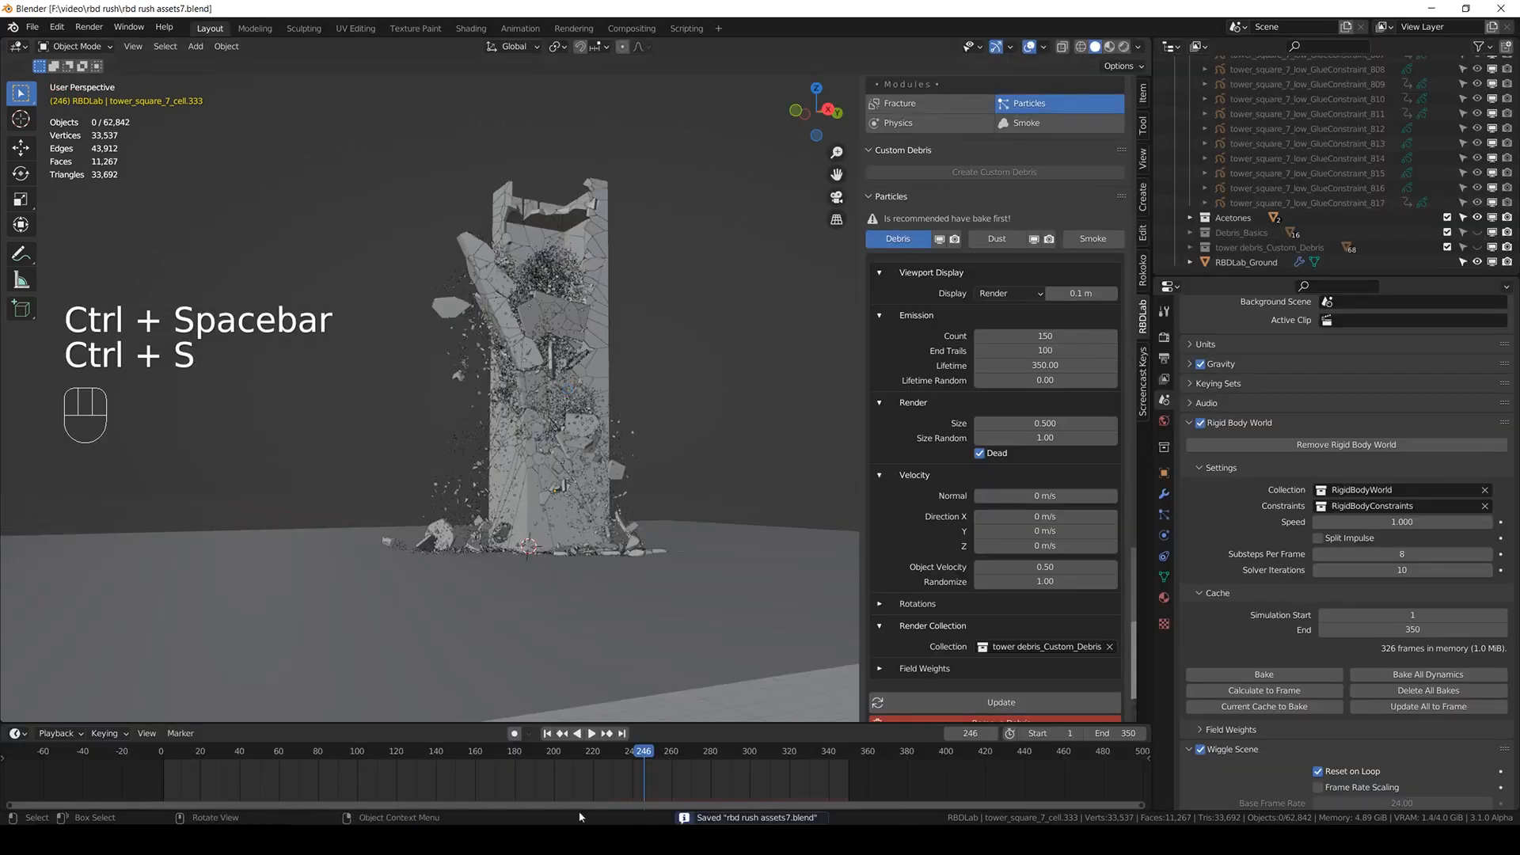
pyautogui.click(160, 750)
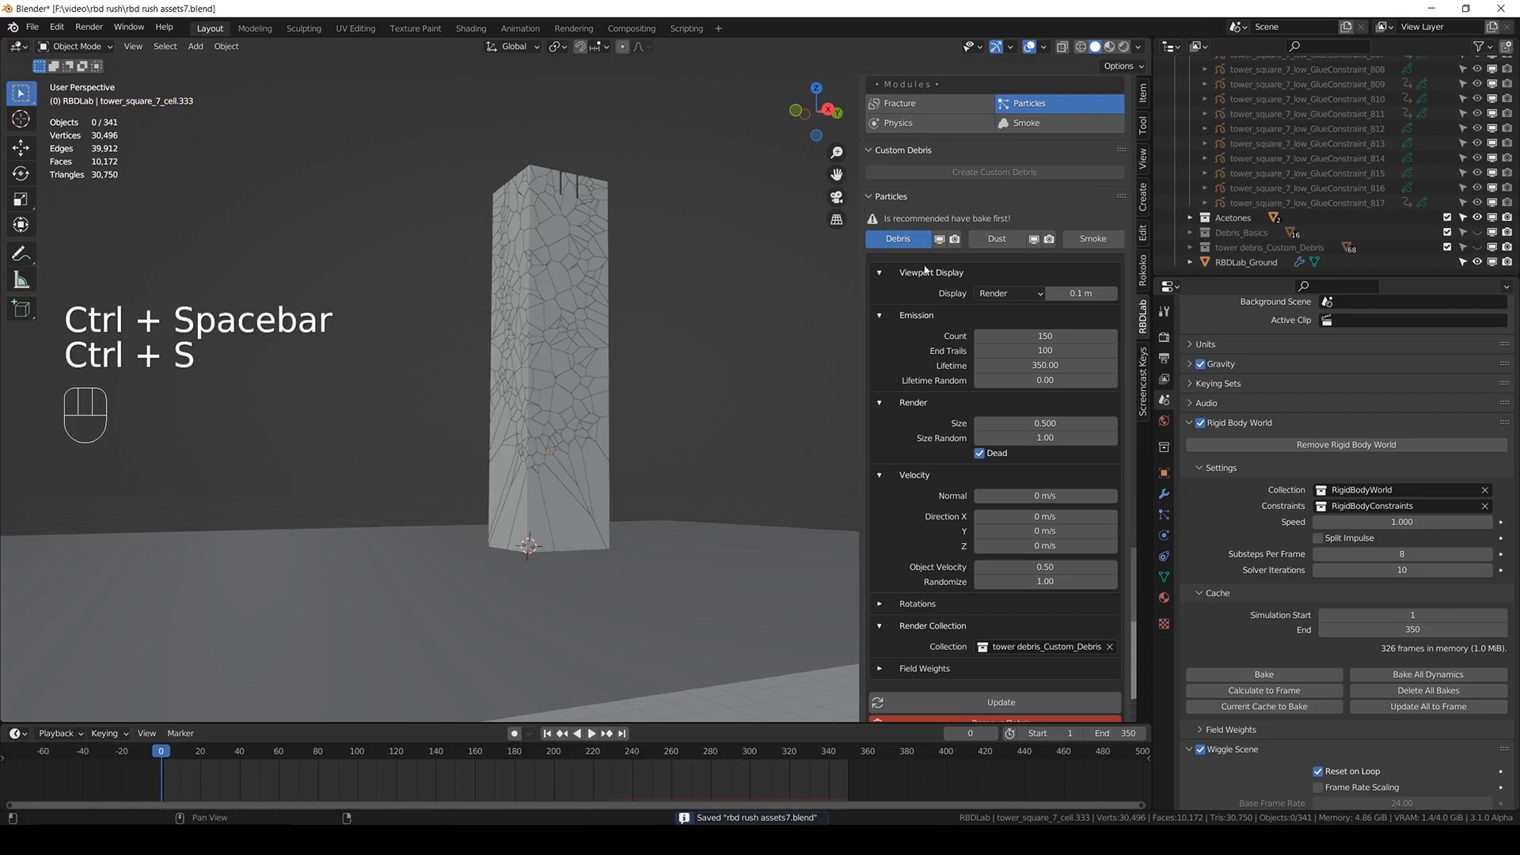
# - Hide the debris and dust in the viewport, save the file, and add mesh smoke to the tower with the Smoke module
pyautogui.hotkey('ctrl', 's')
pyautogui.scroll(5, 982, 307)
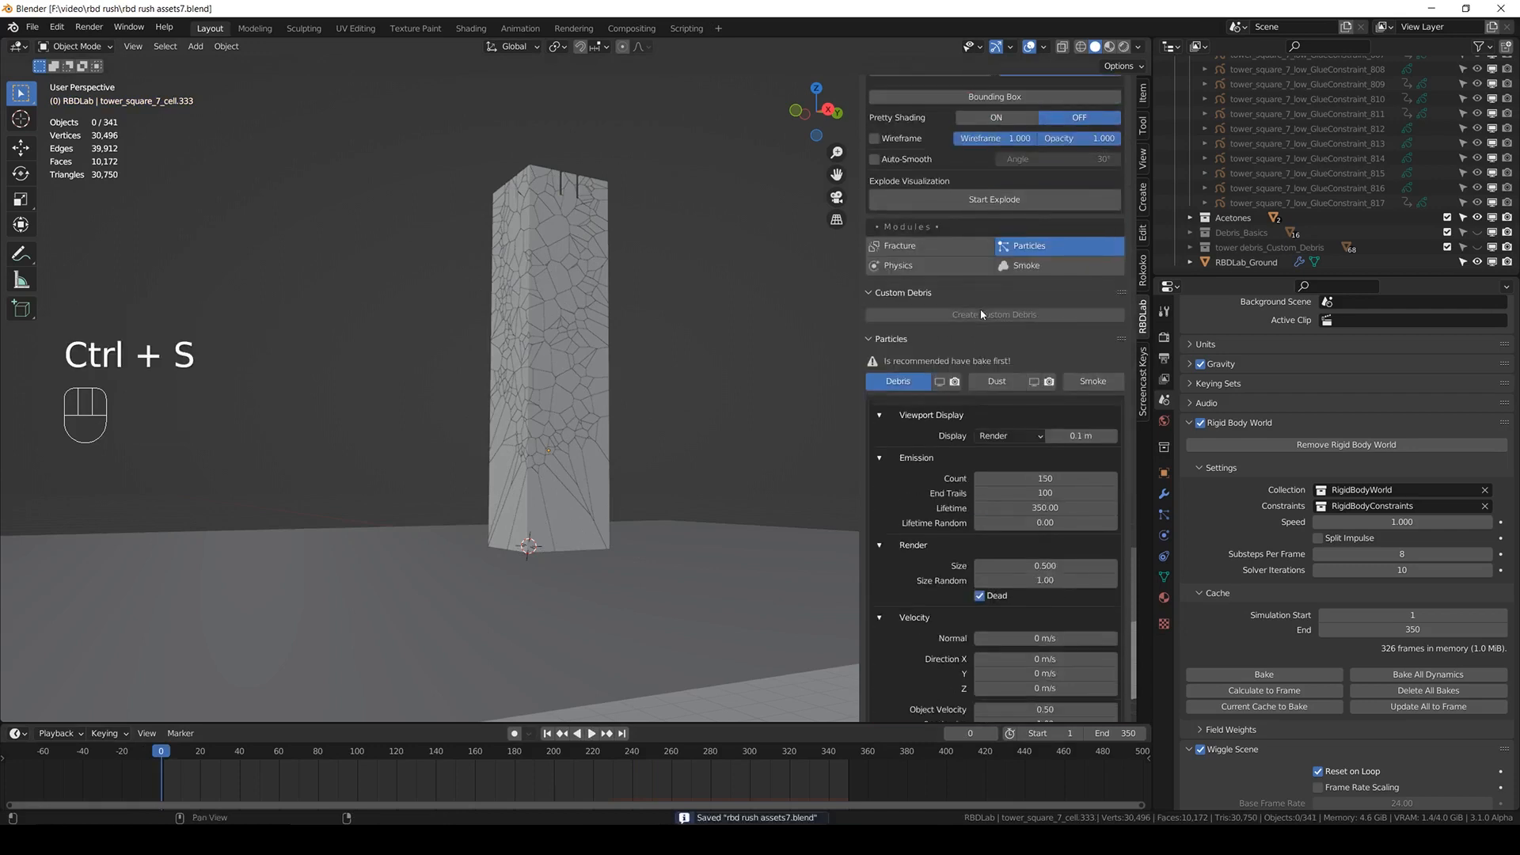
pyautogui.click(1046, 268)
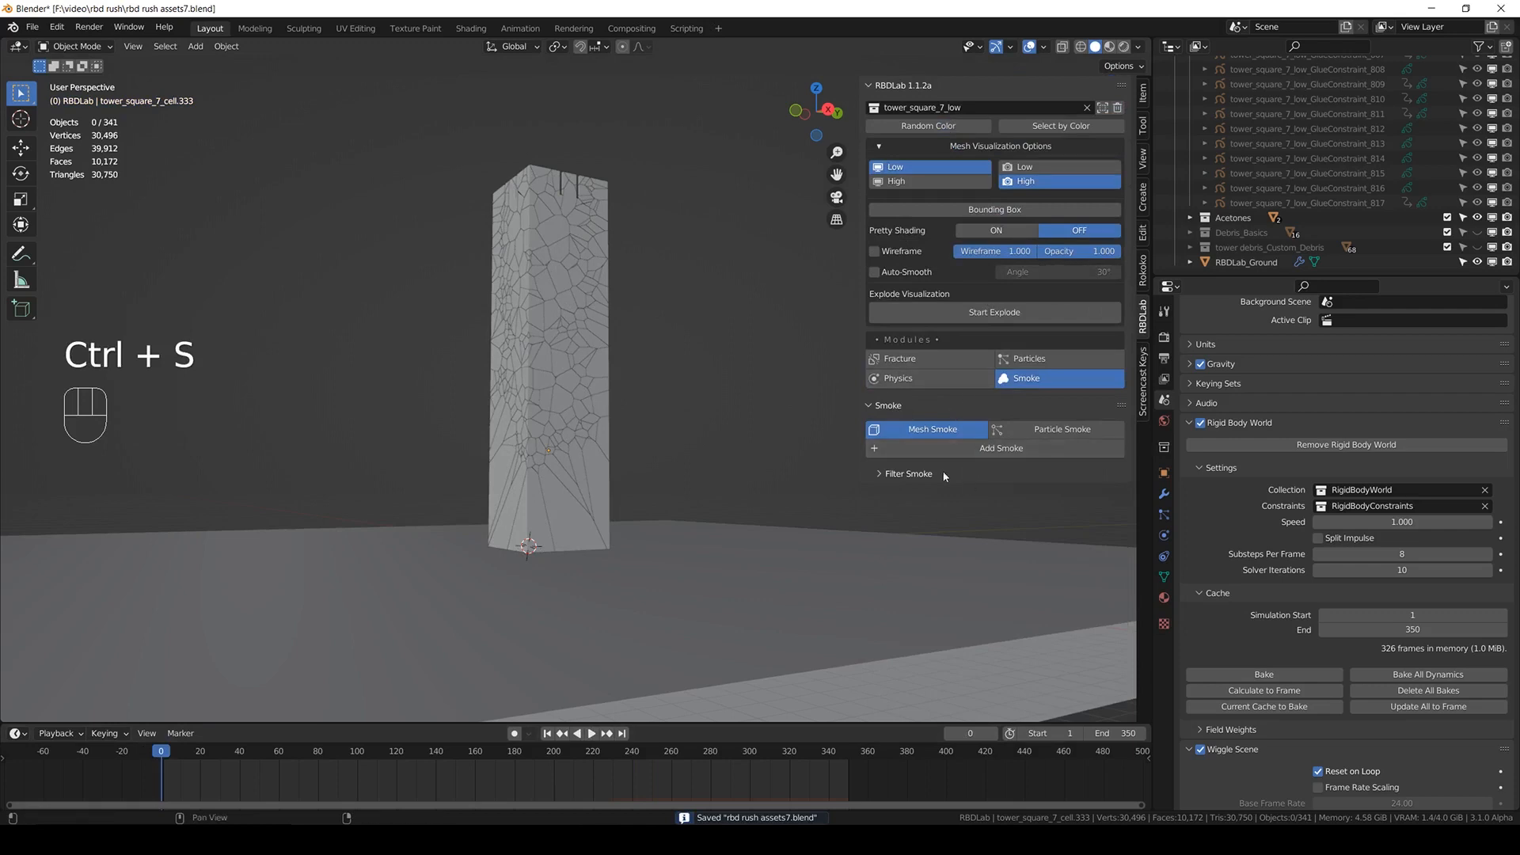
pyautogui.click(881, 475)
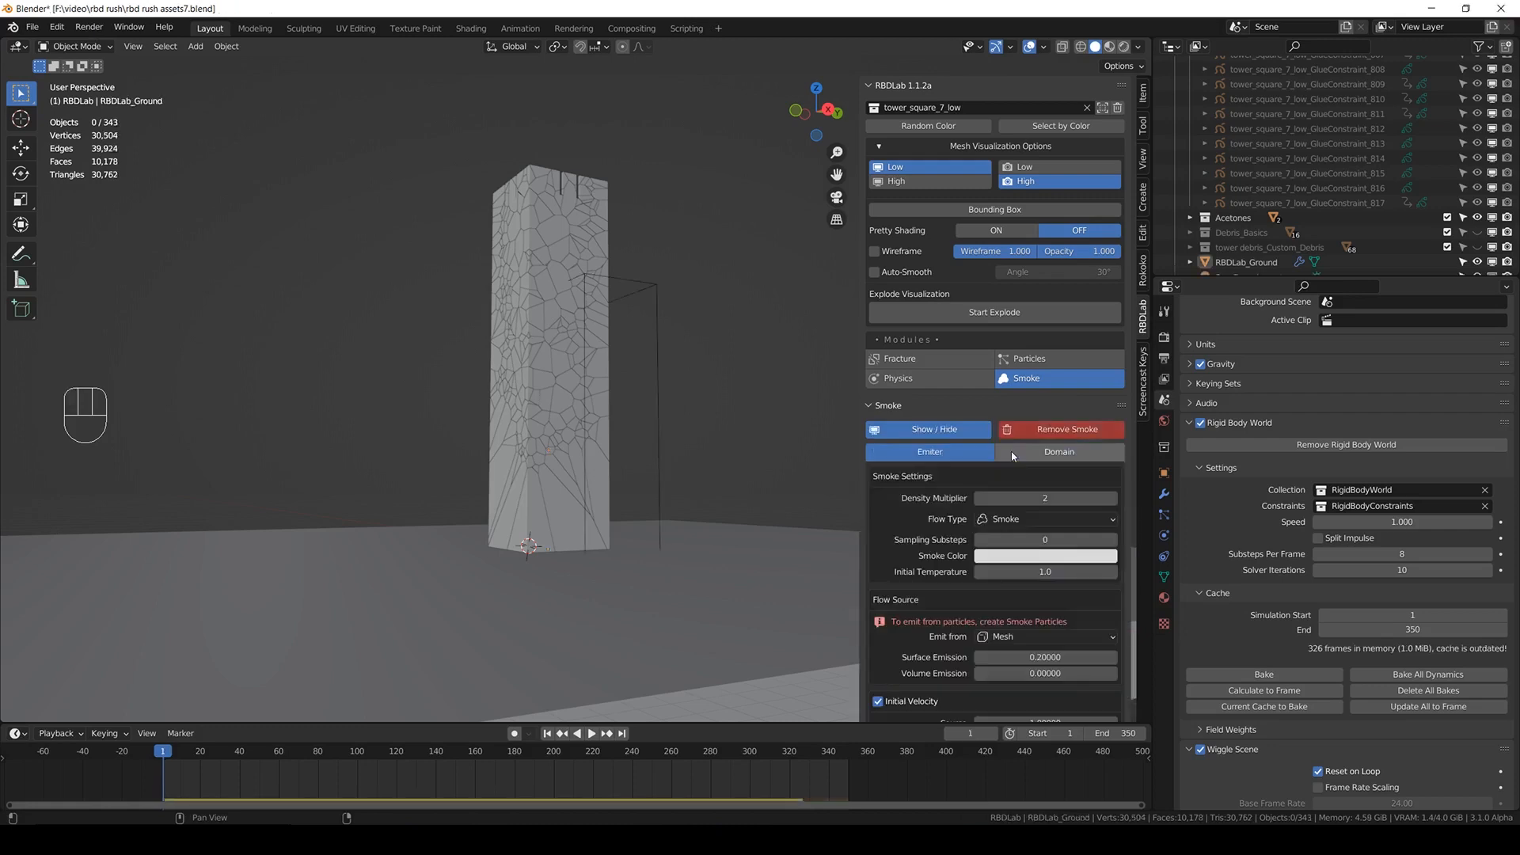
# - Select the smoke domain around the tower and try to move it along the Z axis
pyautogui.moveTo(547, 415); pyautogui.dragTo(566, 443, button='middle')
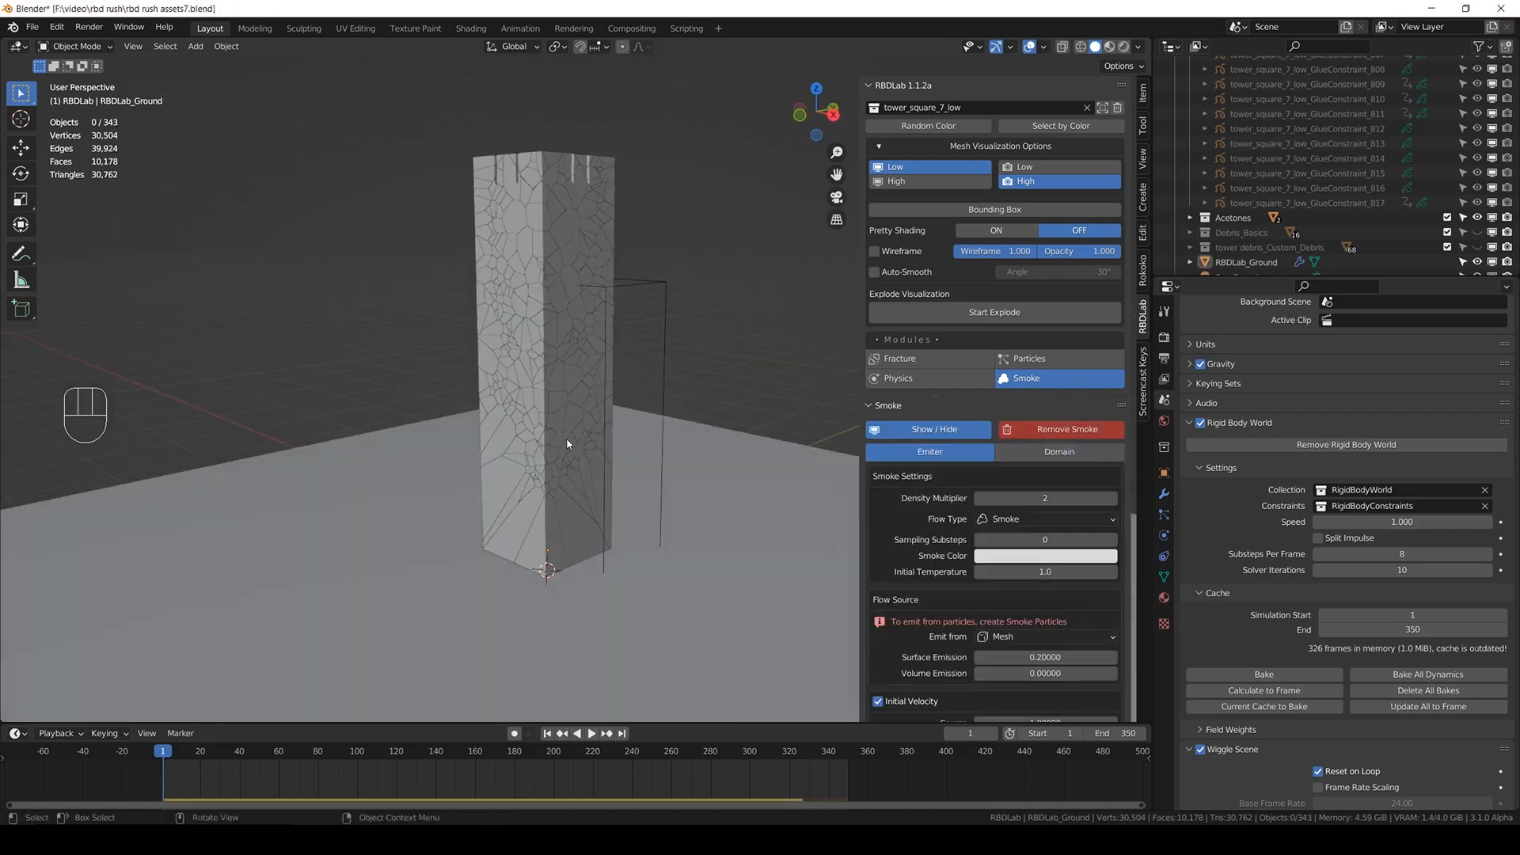
pyautogui.click(666, 389)
pyautogui.scroll(-1, 686, 393)
pyautogui.scroll(4, 673, 514)
pyautogui.press('g')
pyautogui.press('z')
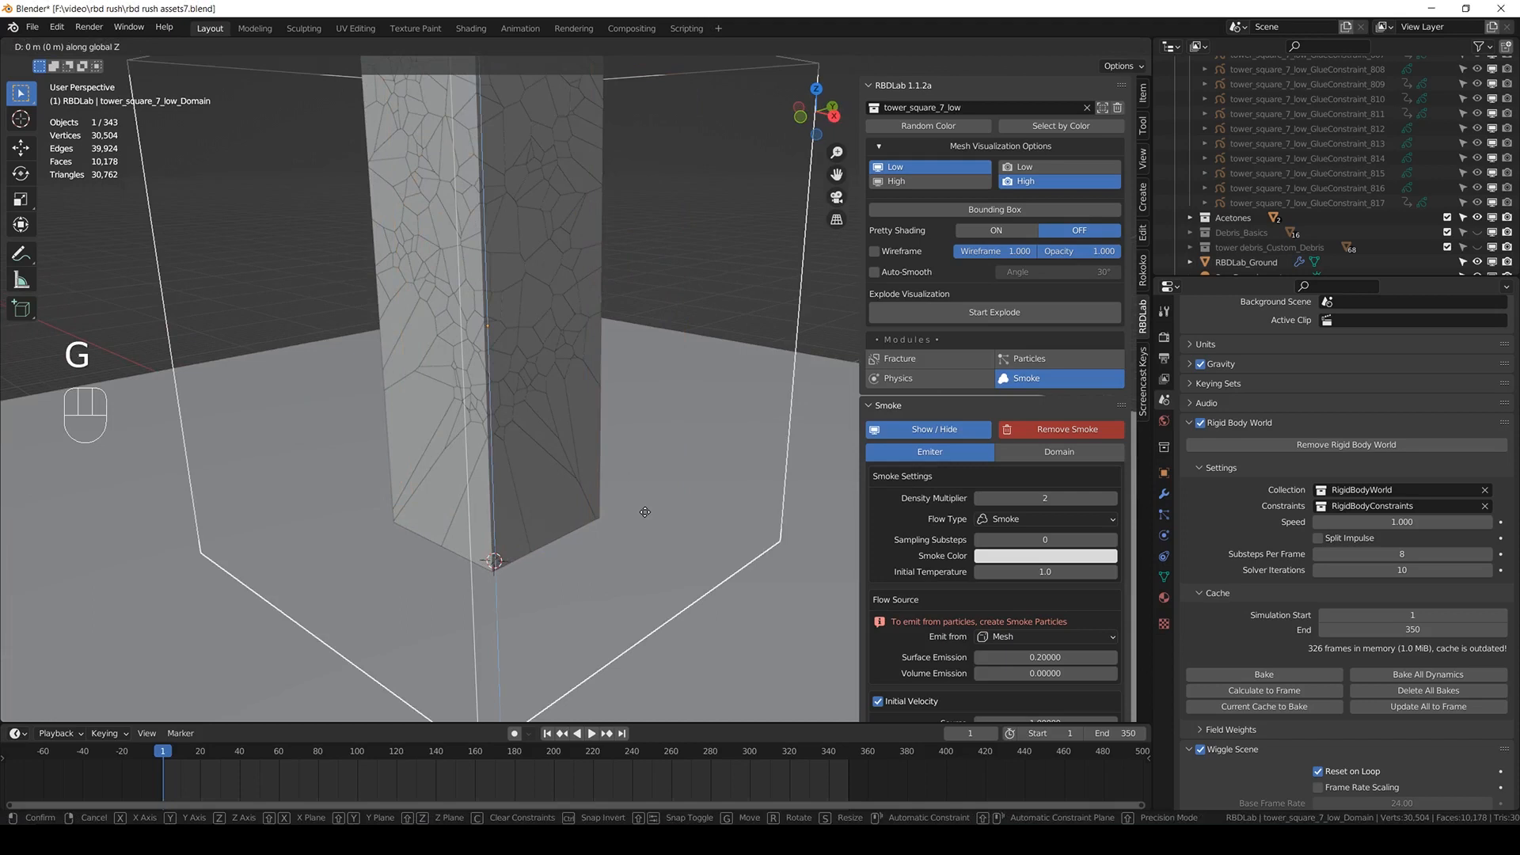
pyautogui.click(645, 512)
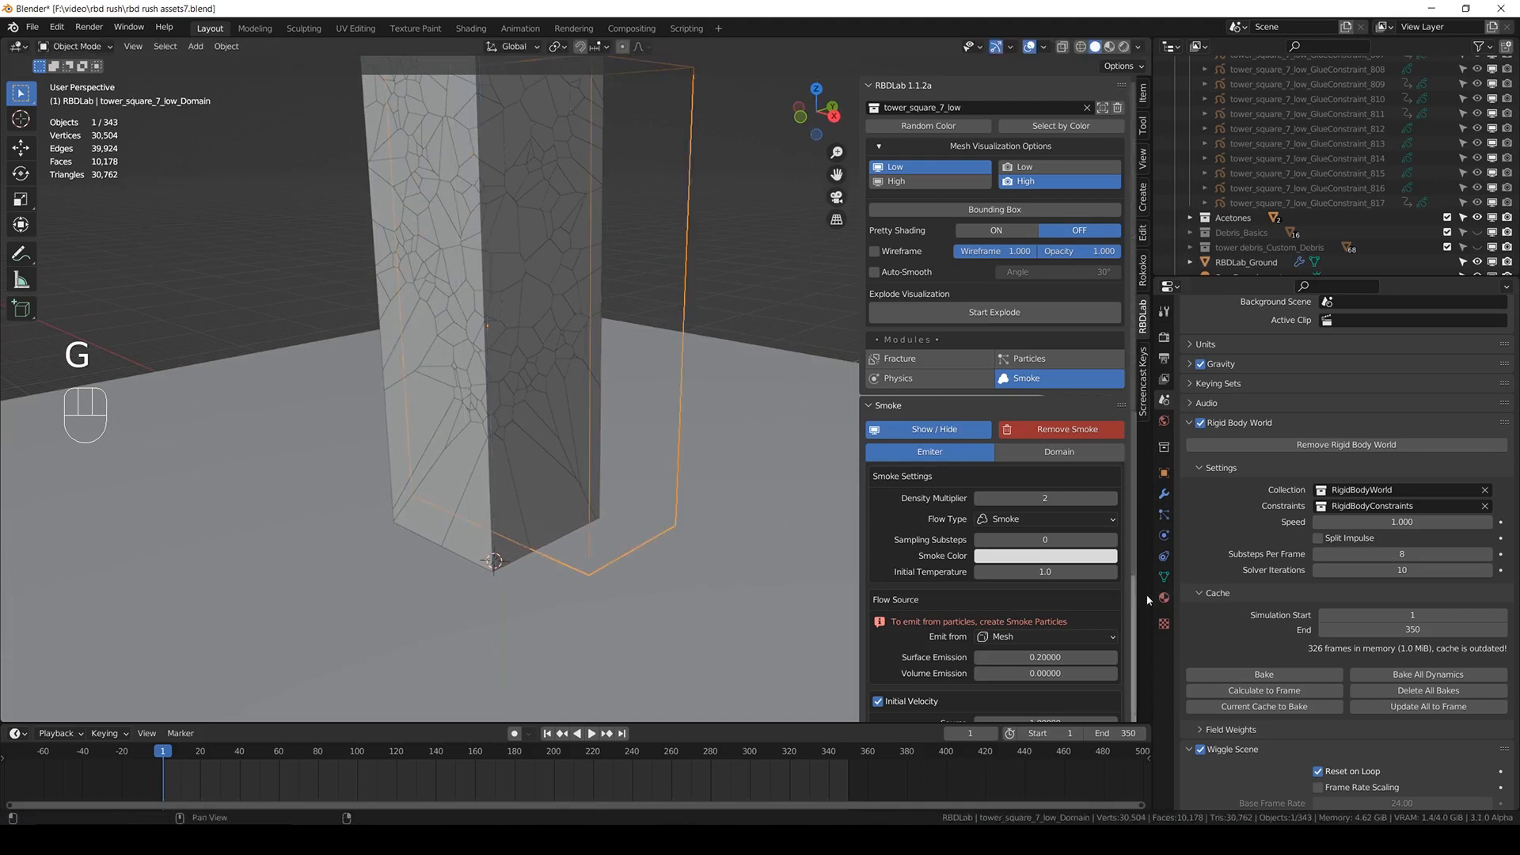
# - Set the smoke domain's gas Buoyancy Density to -1 and Heat to 0, expand its Dissolve settings, and save the file
pyautogui.click(1164, 535)
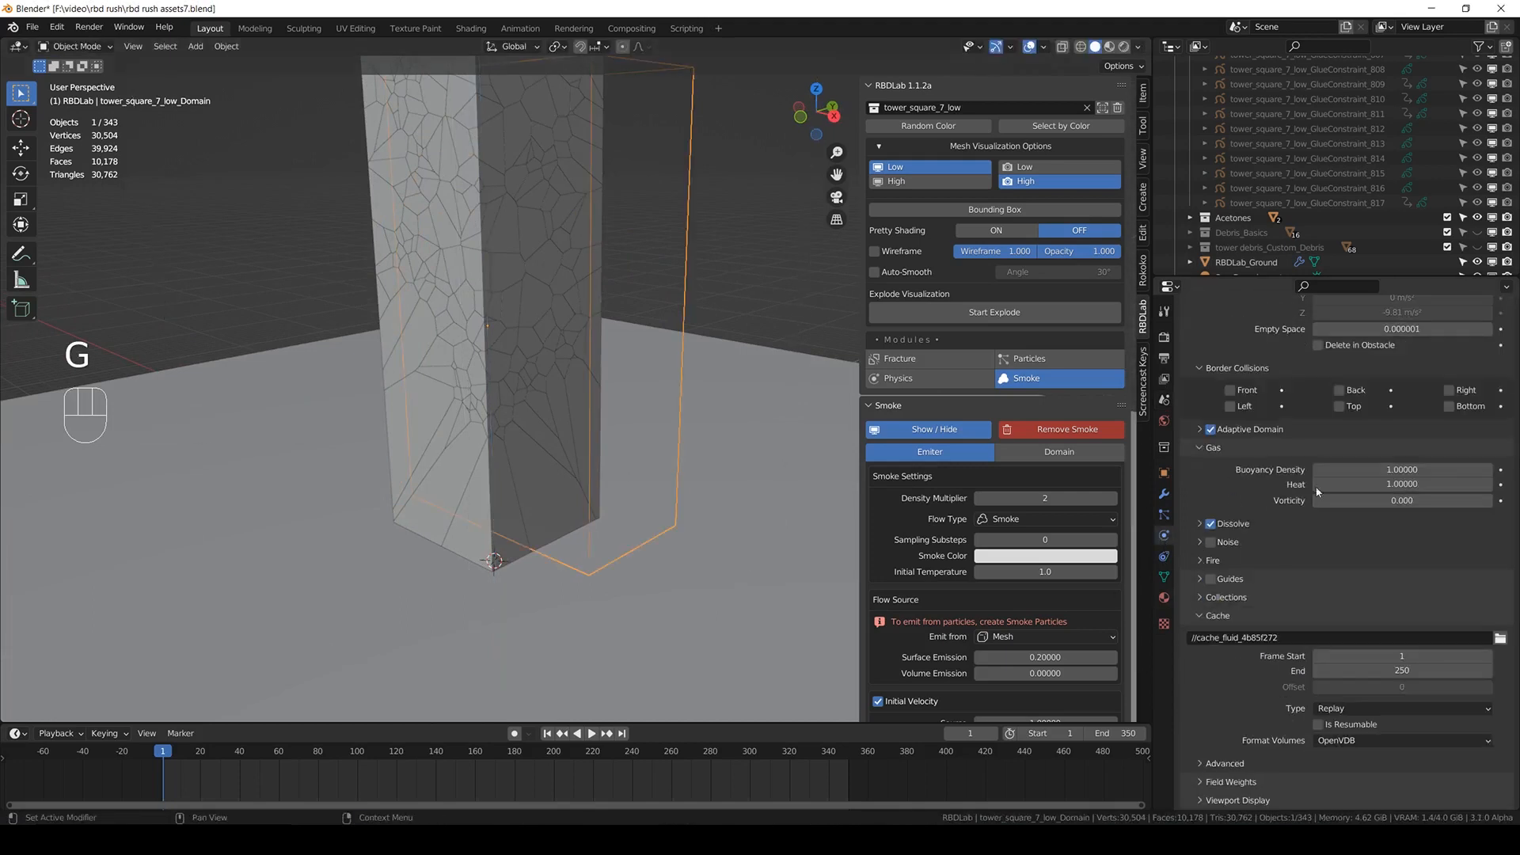
pyautogui.click(1364, 471)
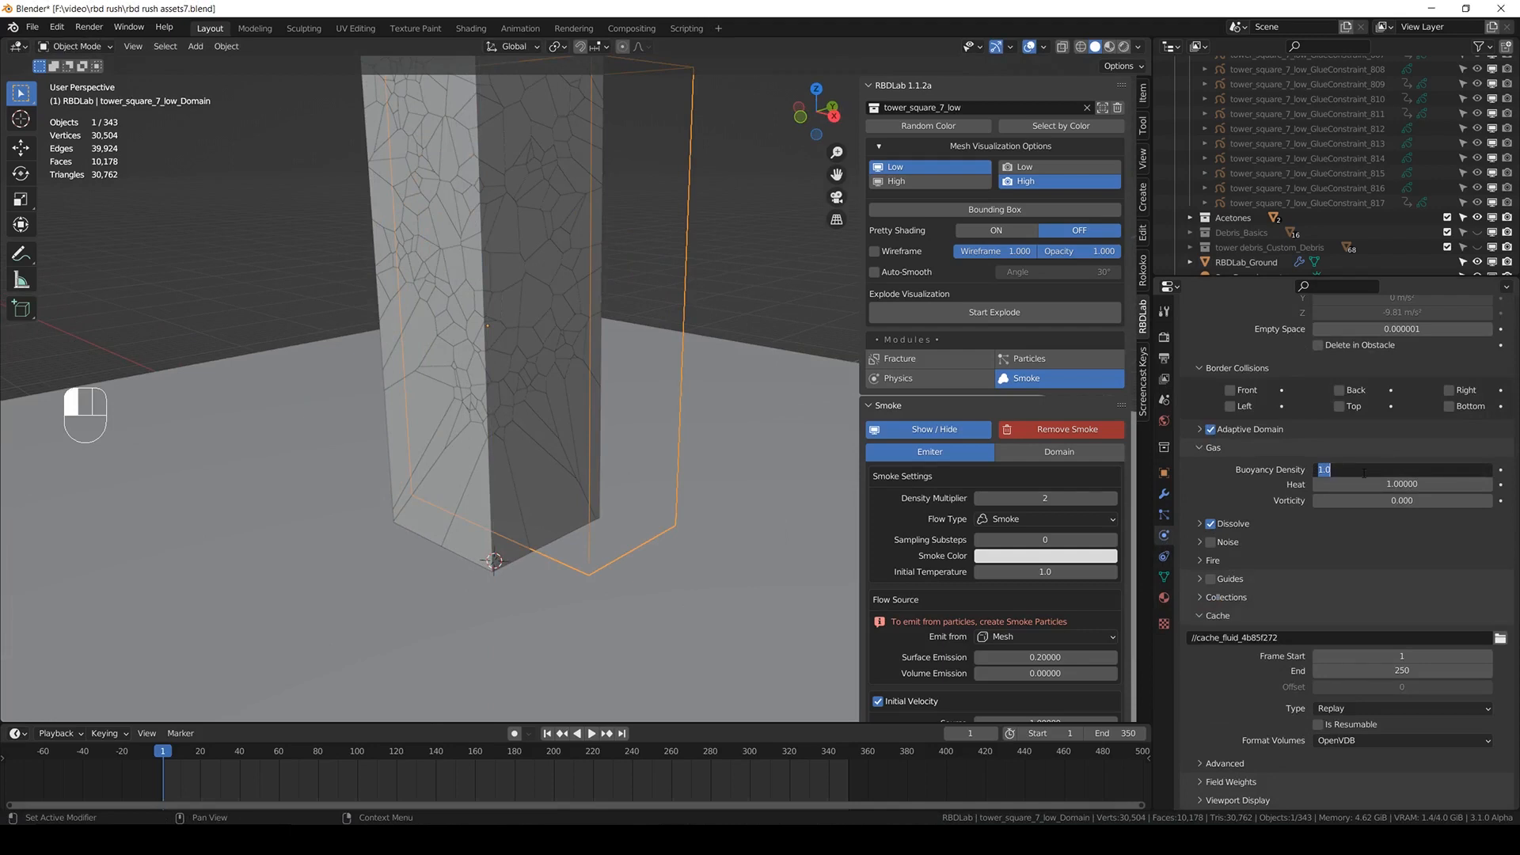
pyautogui.write('-1')
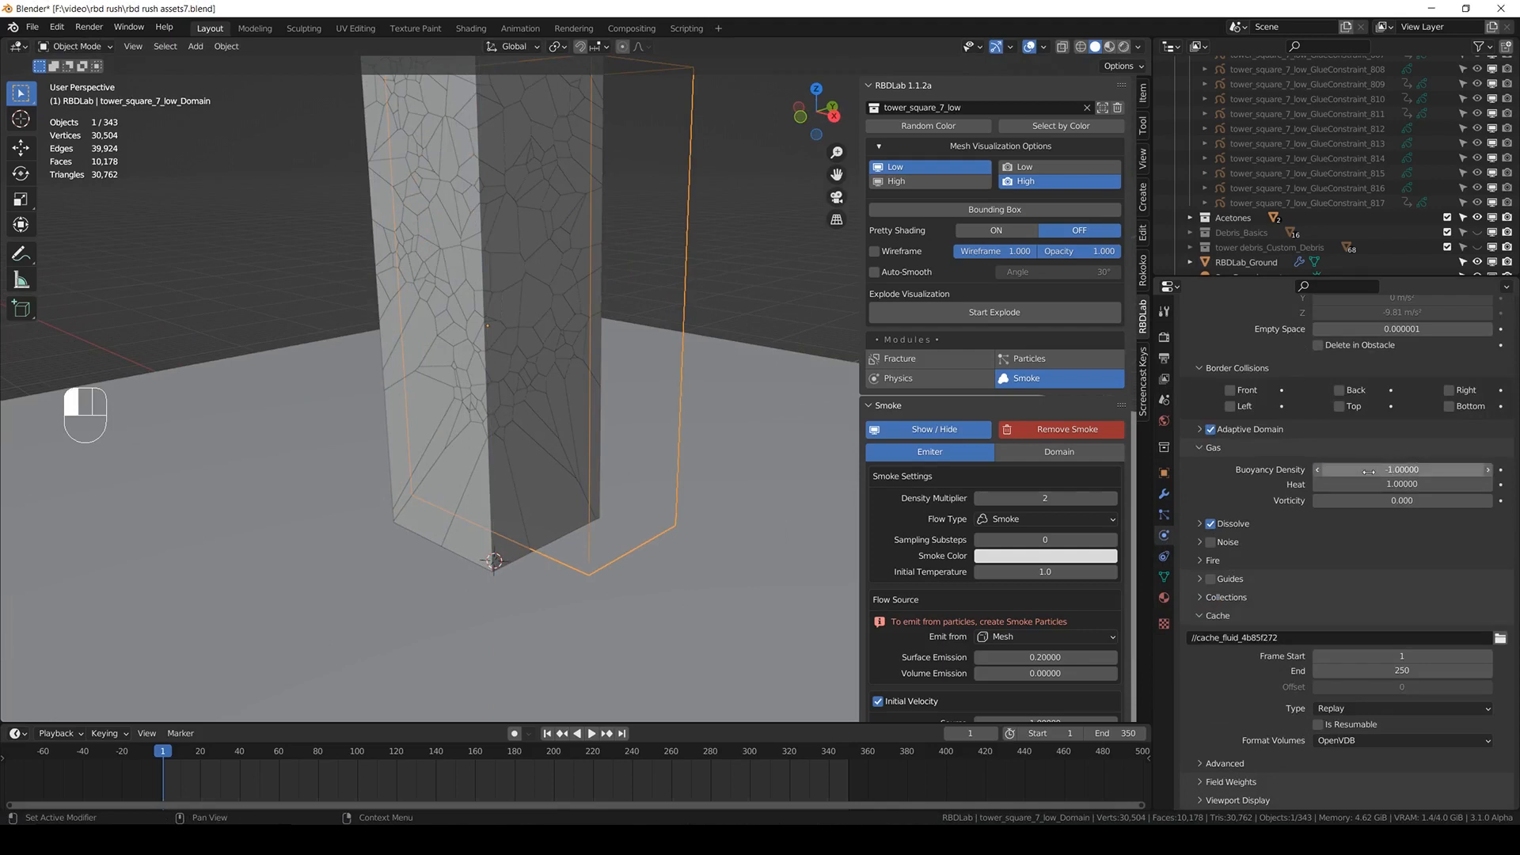
pyautogui.click(1376, 482)
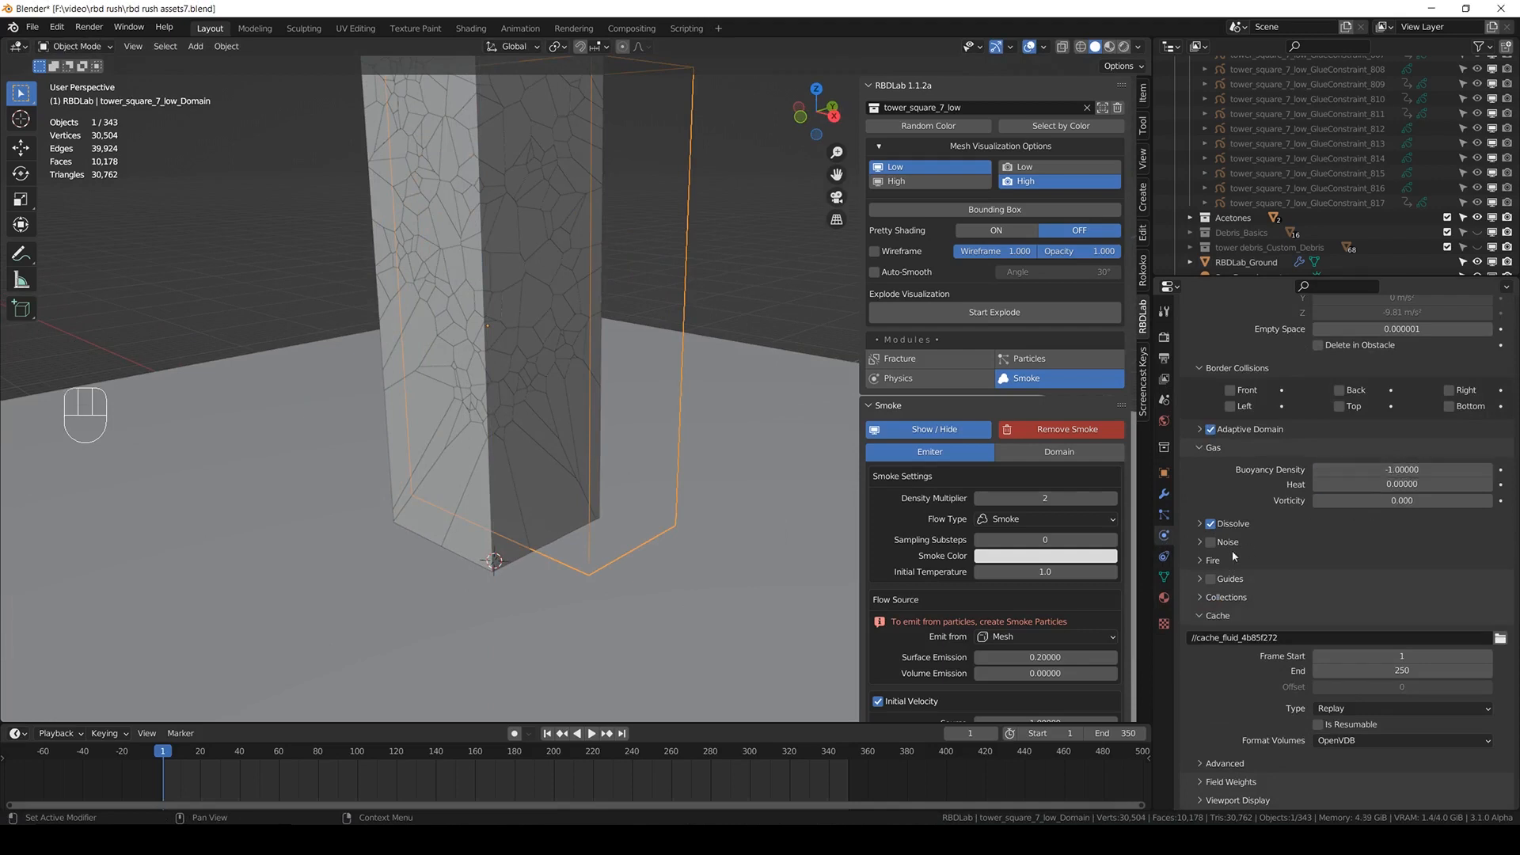
pyautogui.click(1200, 523)
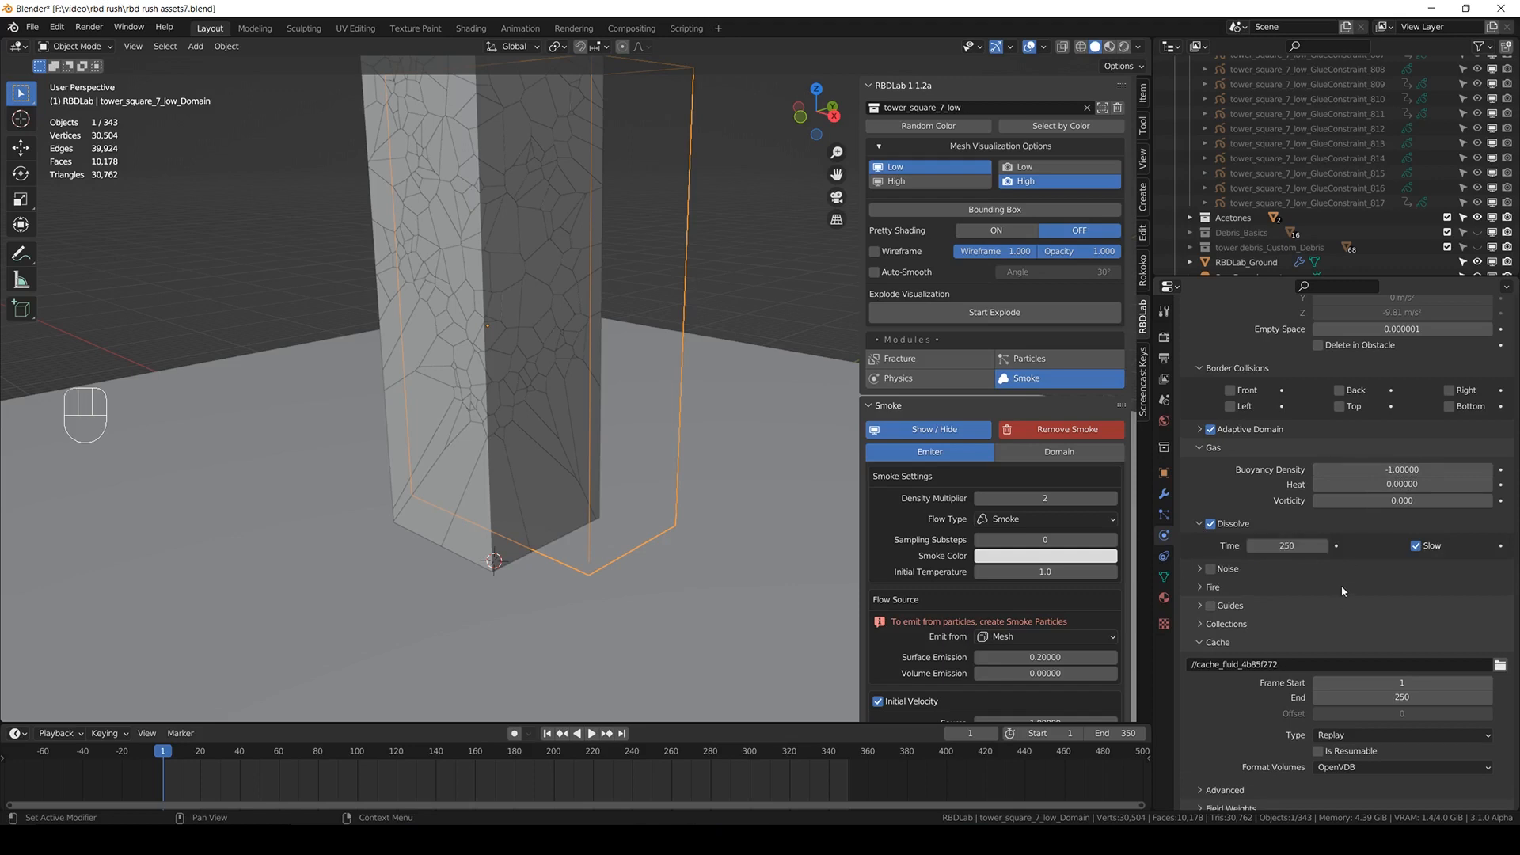
pyautogui.hotkey('ctrl', 's')
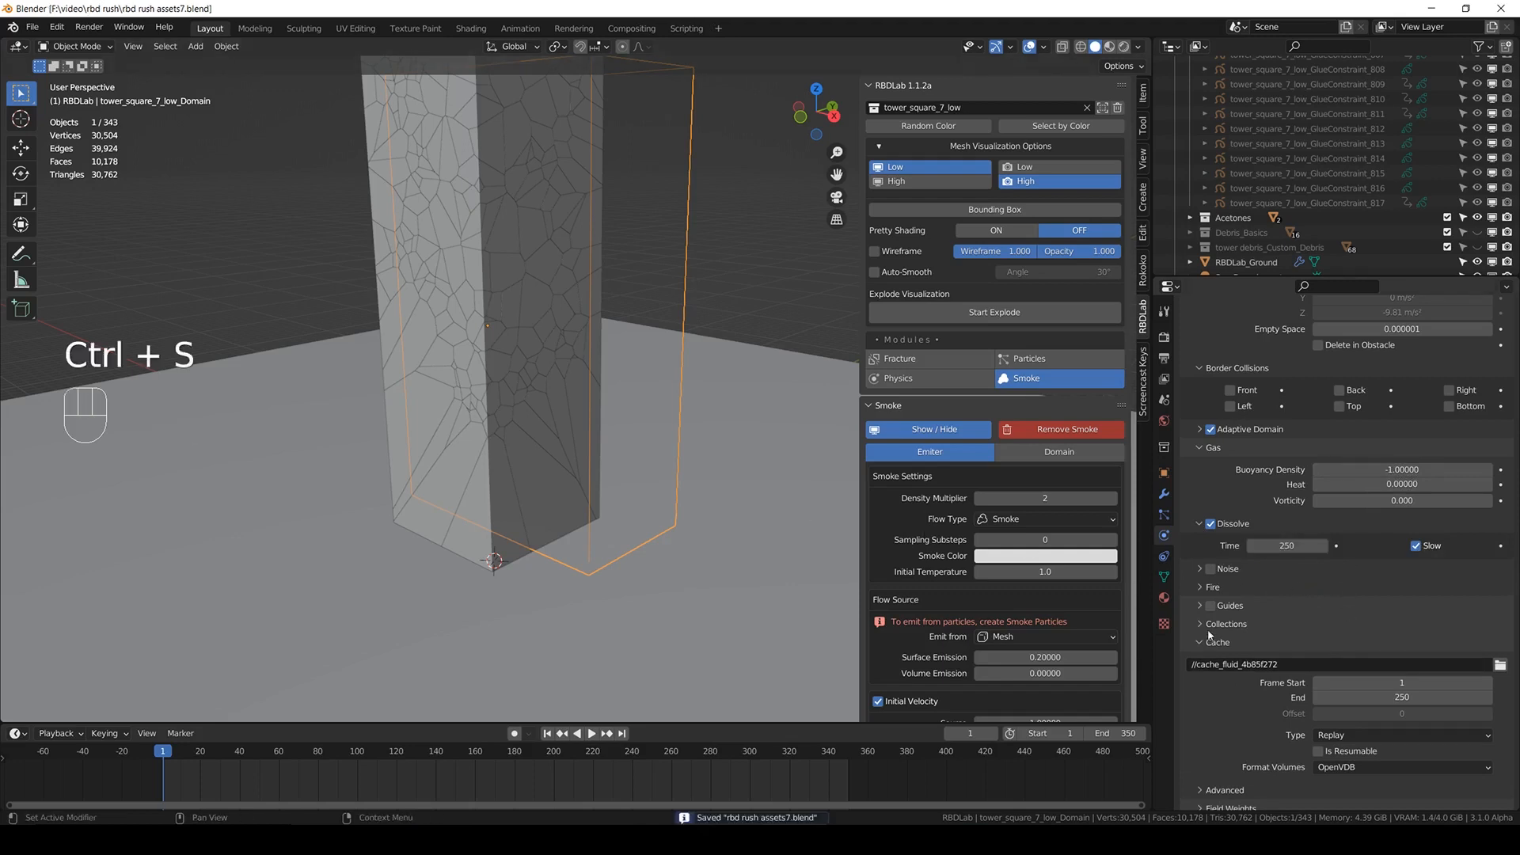
# - Disable Adaptive Domain and move the smoke domain up along Z until its base sits at the ground surface
pyautogui.scroll(3, 1214, 602)
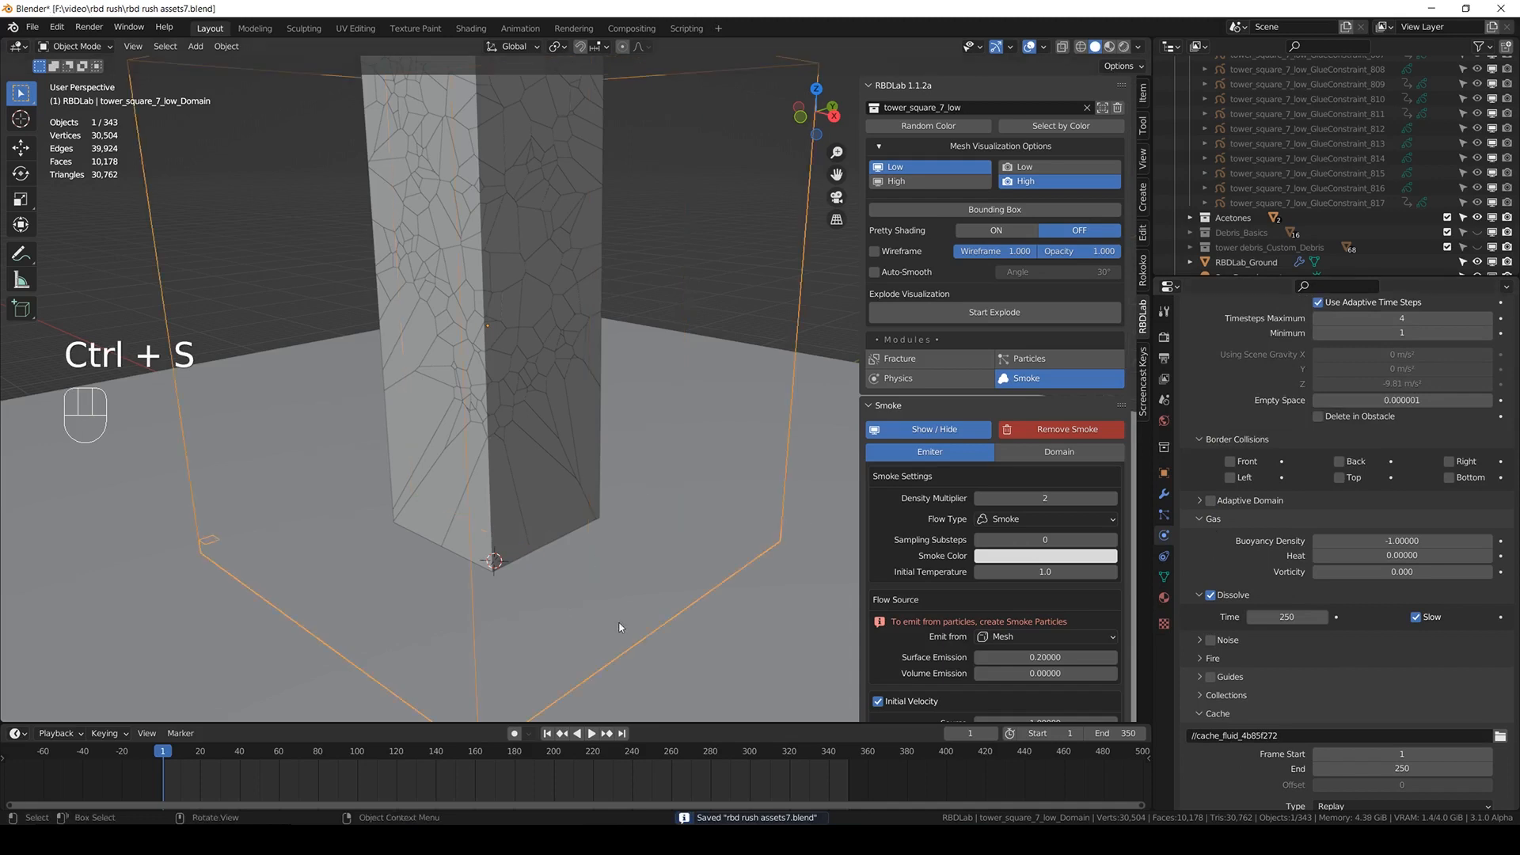
pyautogui.keyDown('shift'); pyautogui.moveTo(619, 624); pyautogui.dragTo(619, 520, button='middle'); pyautogui.keyUp('shift')
pyautogui.press('g')
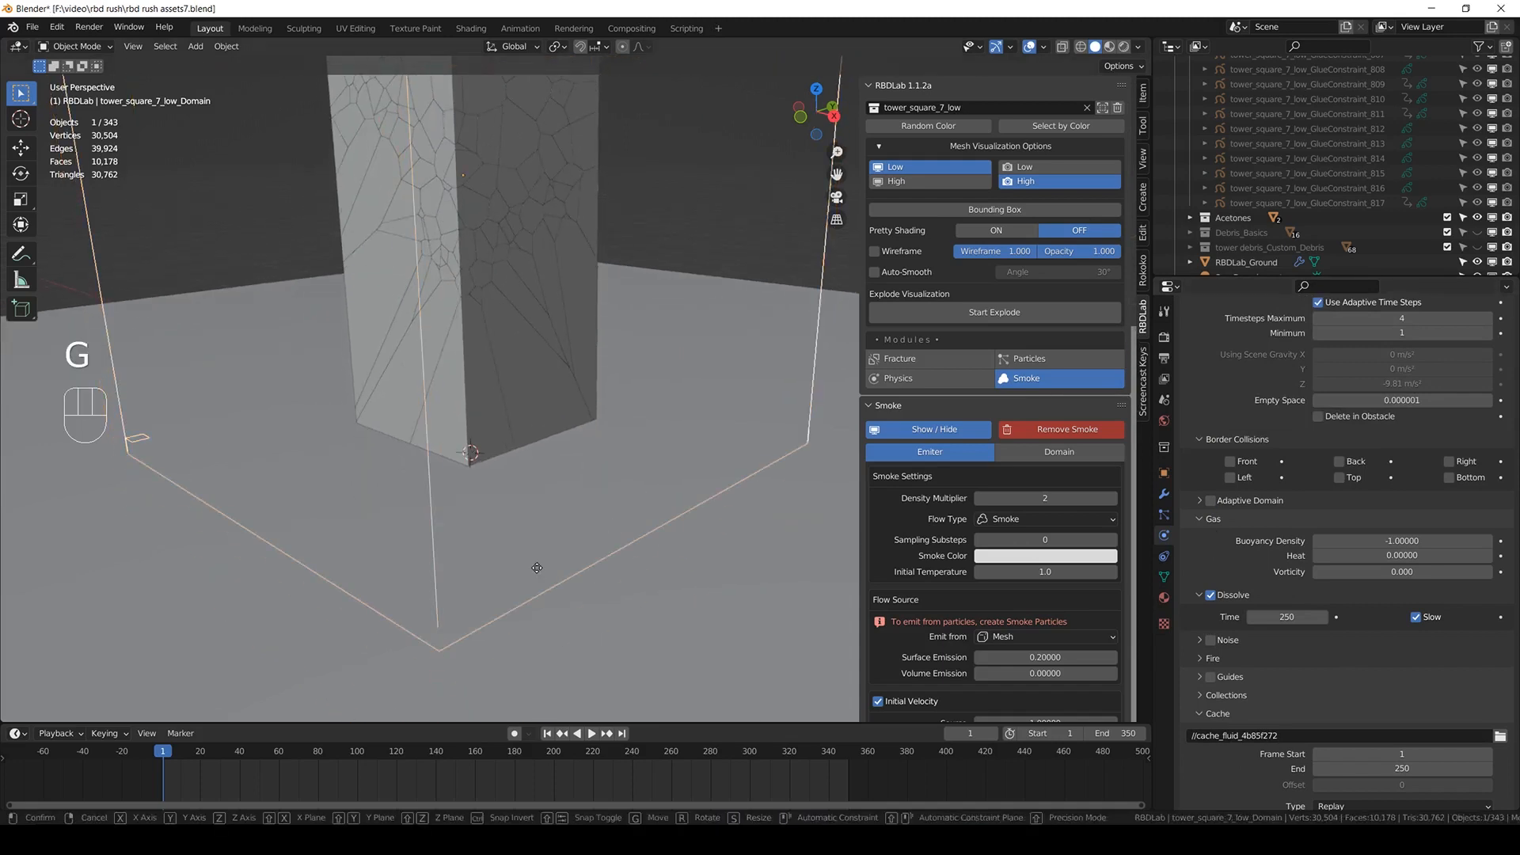
pyautogui.click(595, 475)
pyautogui.scroll(5, 428, 637)
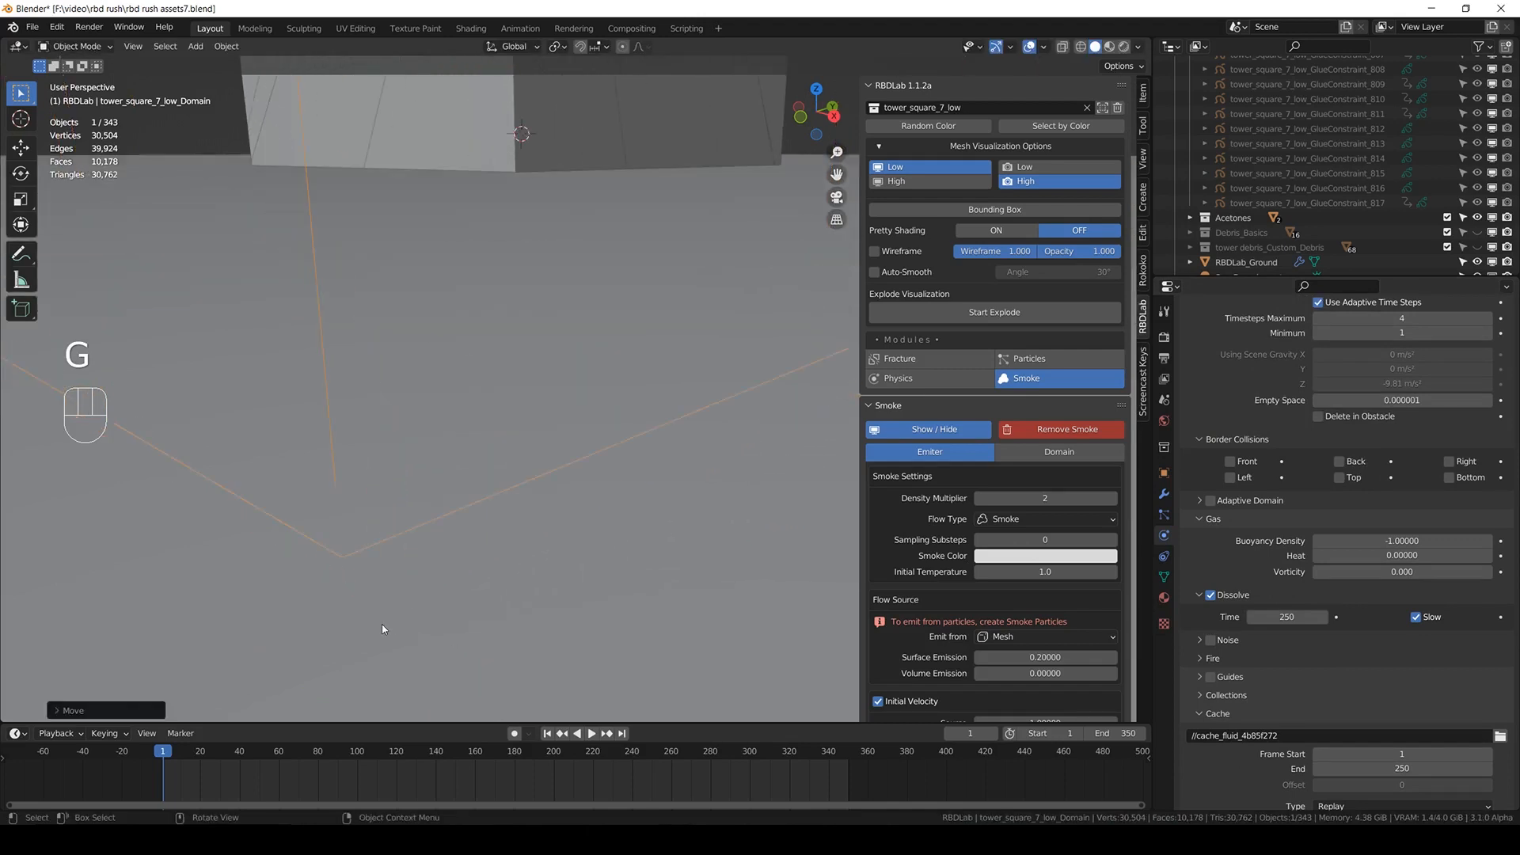
pyautogui.press('g')
pyautogui.press('shift')
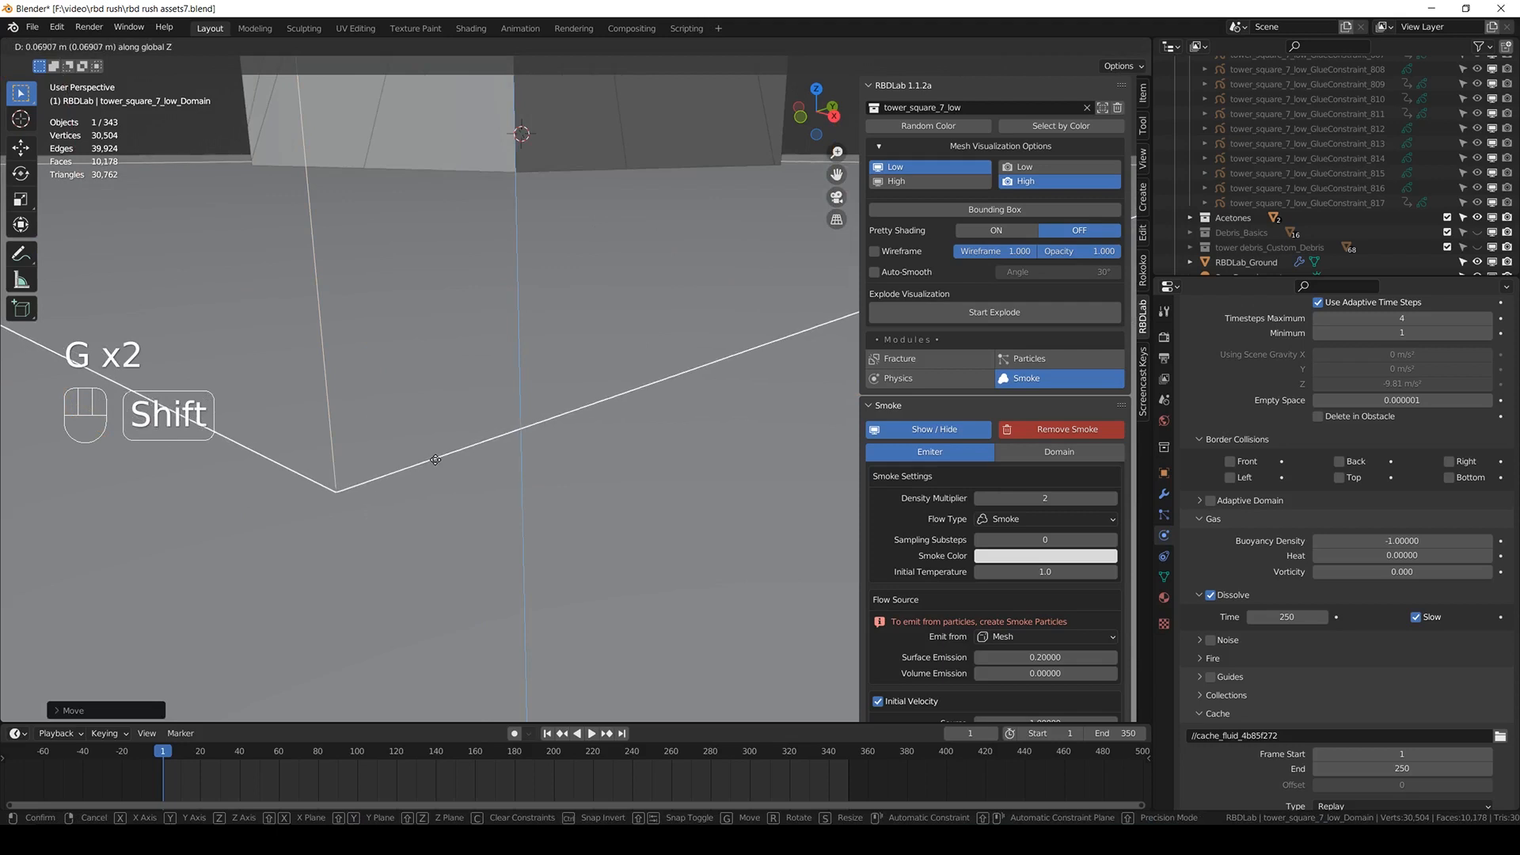
pyautogui.click(437, 458)
pyautogui.scroll(-3, 475, 491)
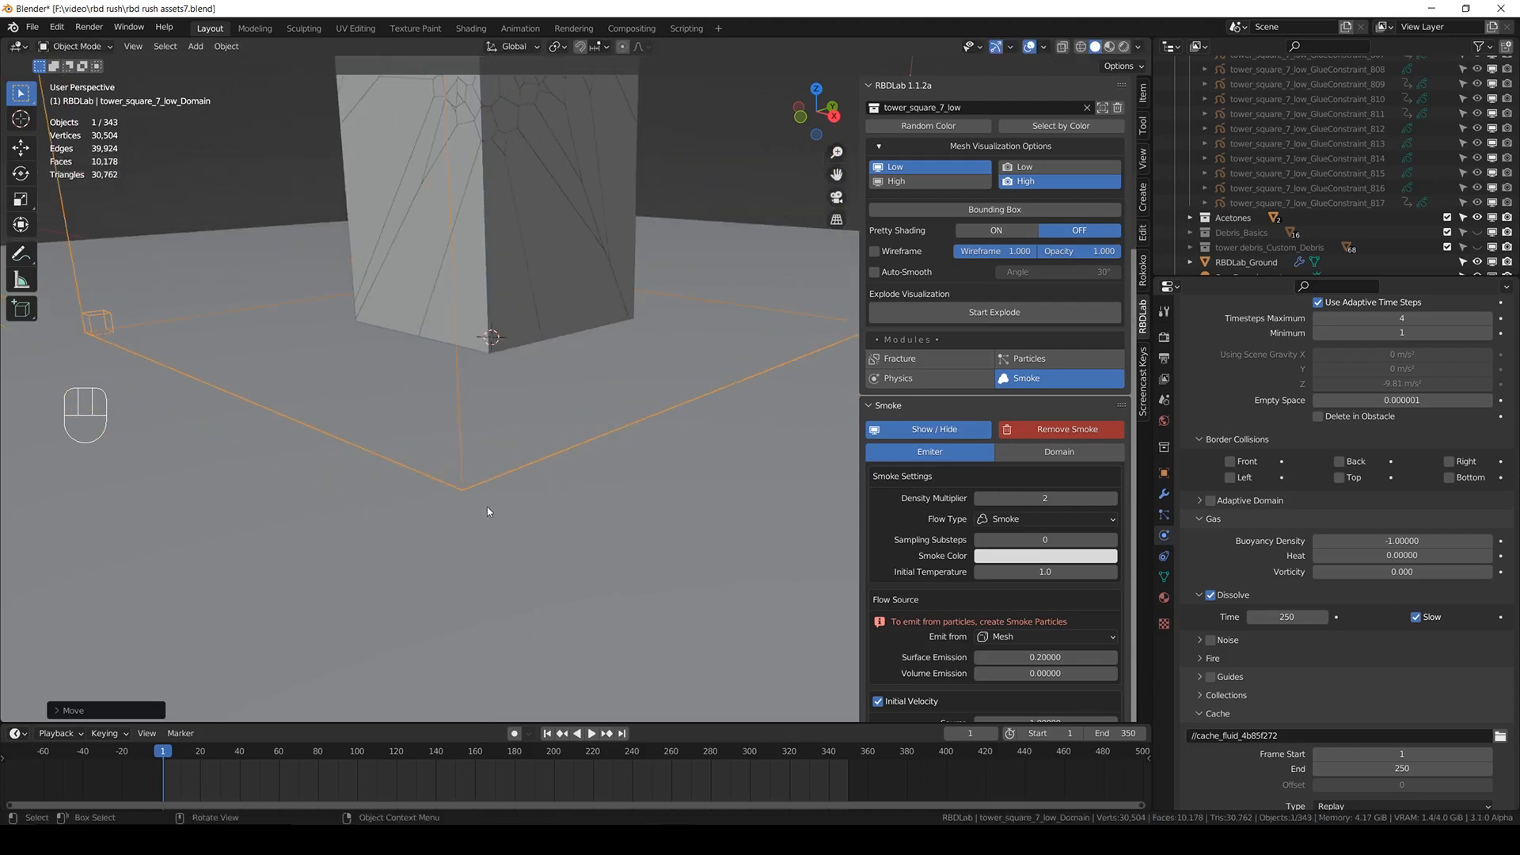
# - Raise the smoke domain's top face about 9.6 m along Z to the height of the tower's top and save the file
pyautogui.scroll(-3, 502, 529)
pyautogui.keyDown('shift'); pyautogui.moveTo(573, 264); pyautogui.dragTo(545, 384, button='middle'); pyautogui.keyUp('shift')
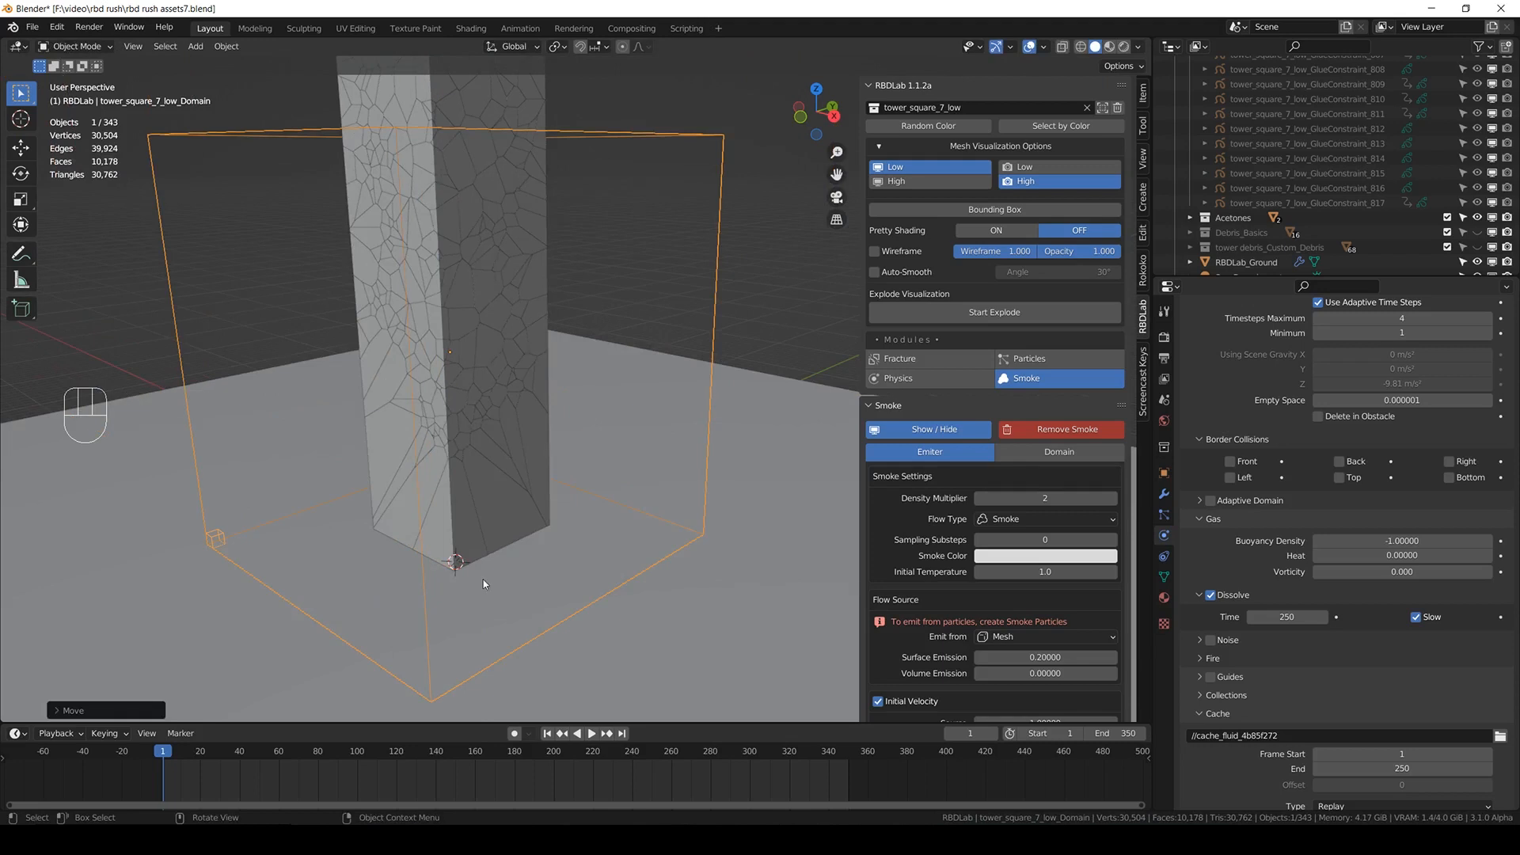
pyautogui.scroll(-3, 486, 581)
pyautogui.hotkey('ctrl', 's')
pyautogui.moveTo(502, 517); pyautogui.dragTo(517, 484, button='middle')
pyautogui.press('Tab')
pyautogui.press('3')
pyautogui.click(535, 331)
pyautogui.press('g')
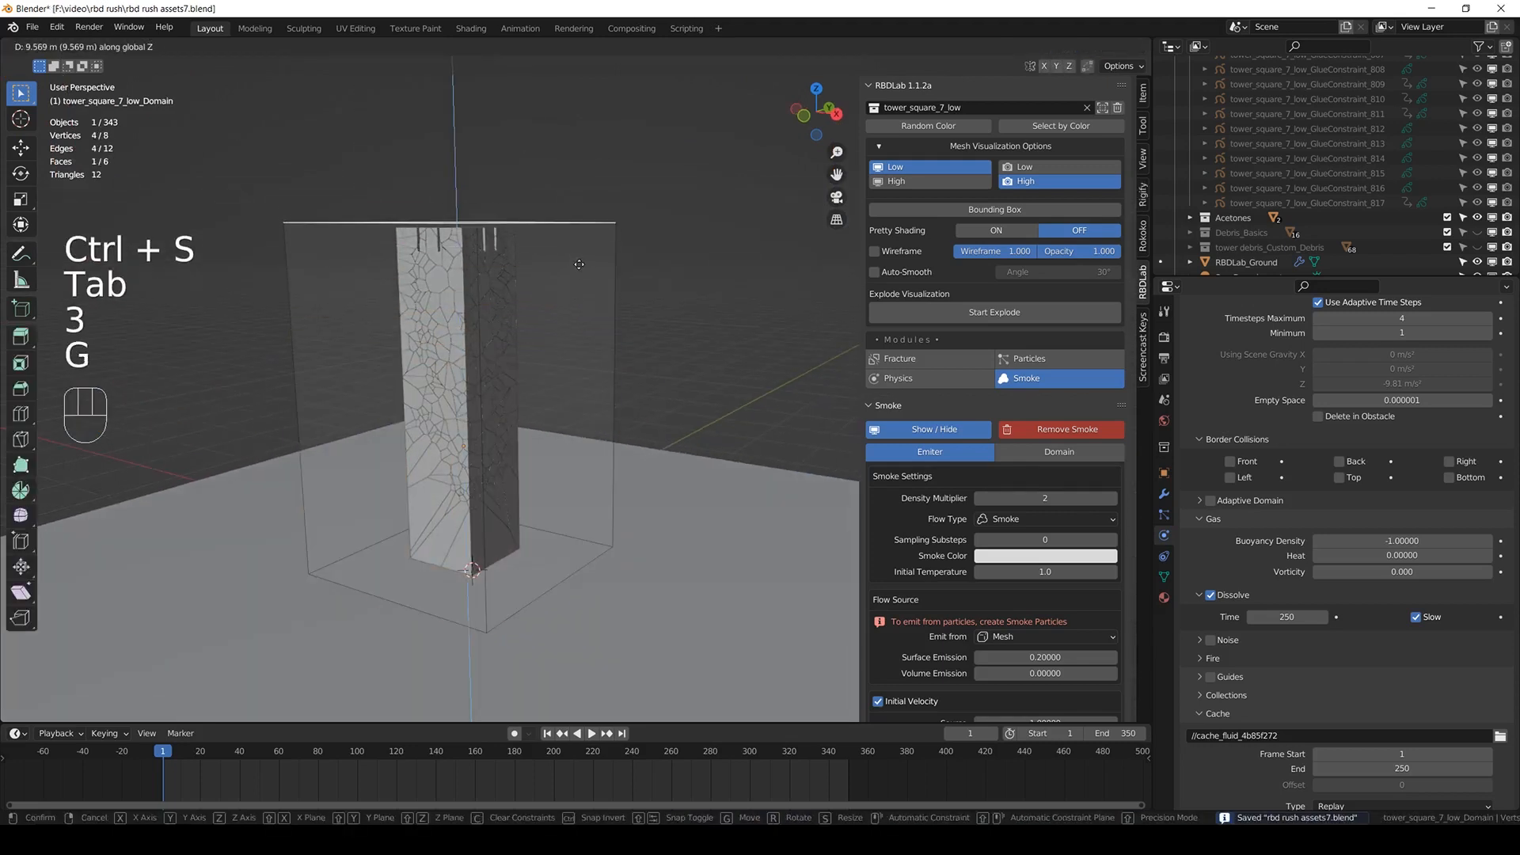
pyautogui.click(579, 264)
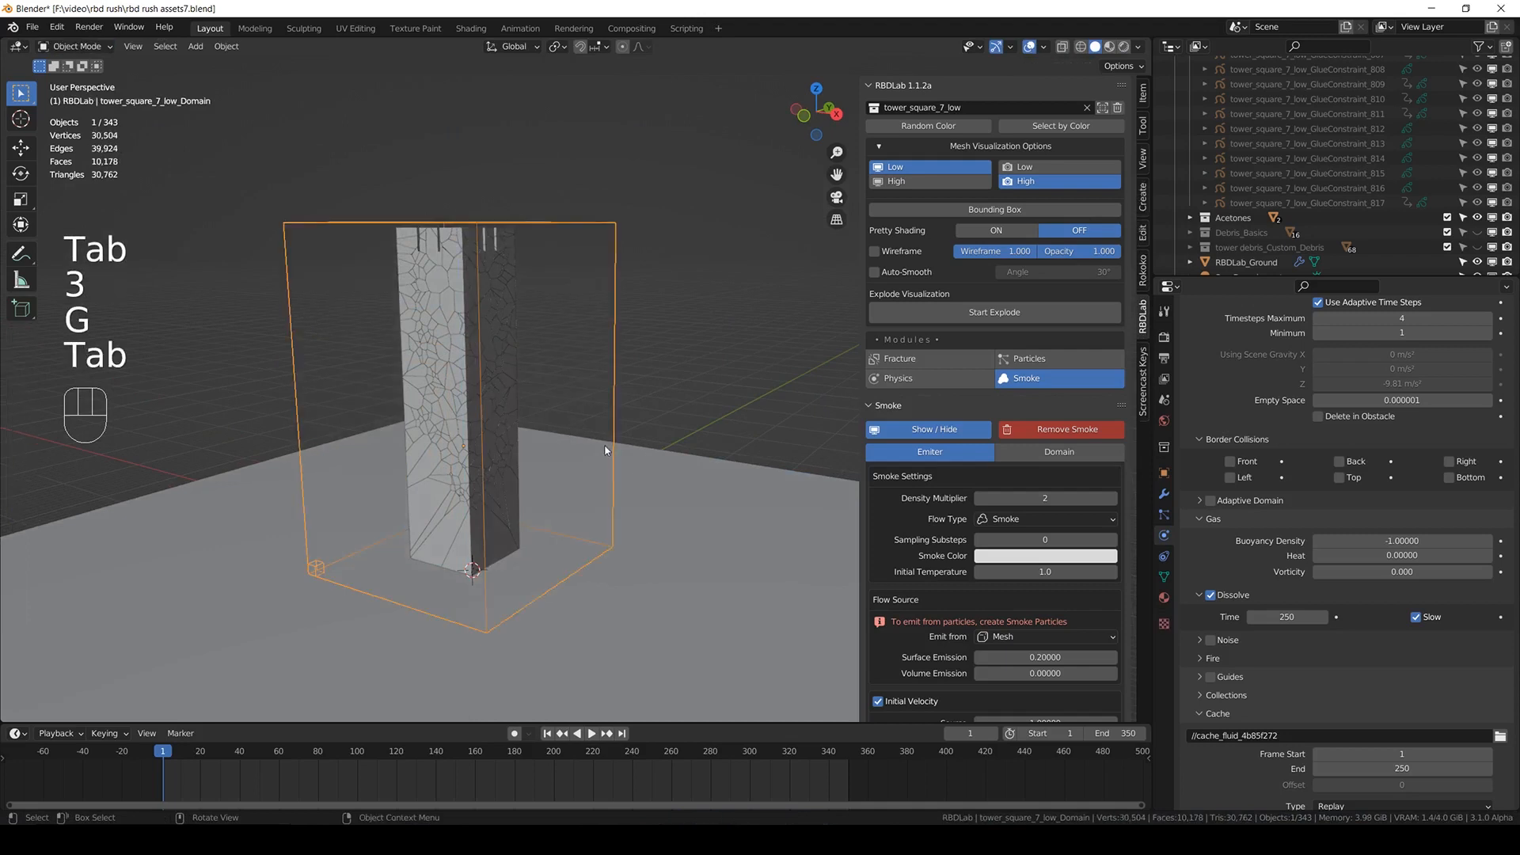
pyautogui.press('Tab')
pyautogui.hotkey('ctrl', 's')
# - Move the smoke domain's side face outward along X to give the smoke more room beside the tower
pyautogui.moveTo(607, 396); pyautogui.dragTo(602, 431, button='middle')
pyautogui.press('Tab')
pyautogui.press('Tab')
pyautogui.press('Tab')
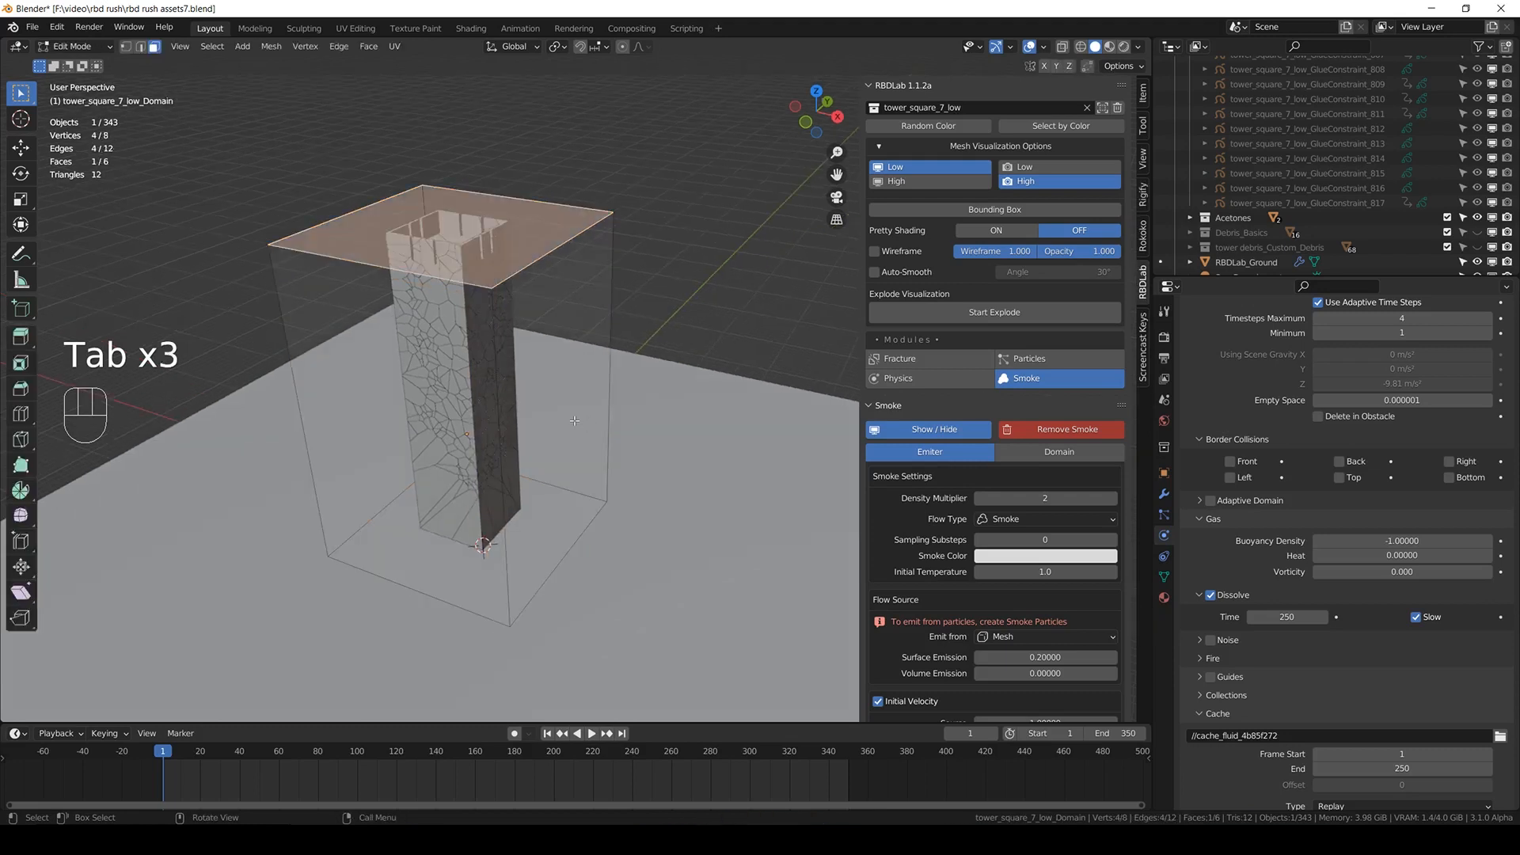
pyautogui.press('3')
pyautogui.click(574, 420)
pyautogui.press('h')
pyautogui.press('x')
pyautogui.hotkey('ctrl', 'z')
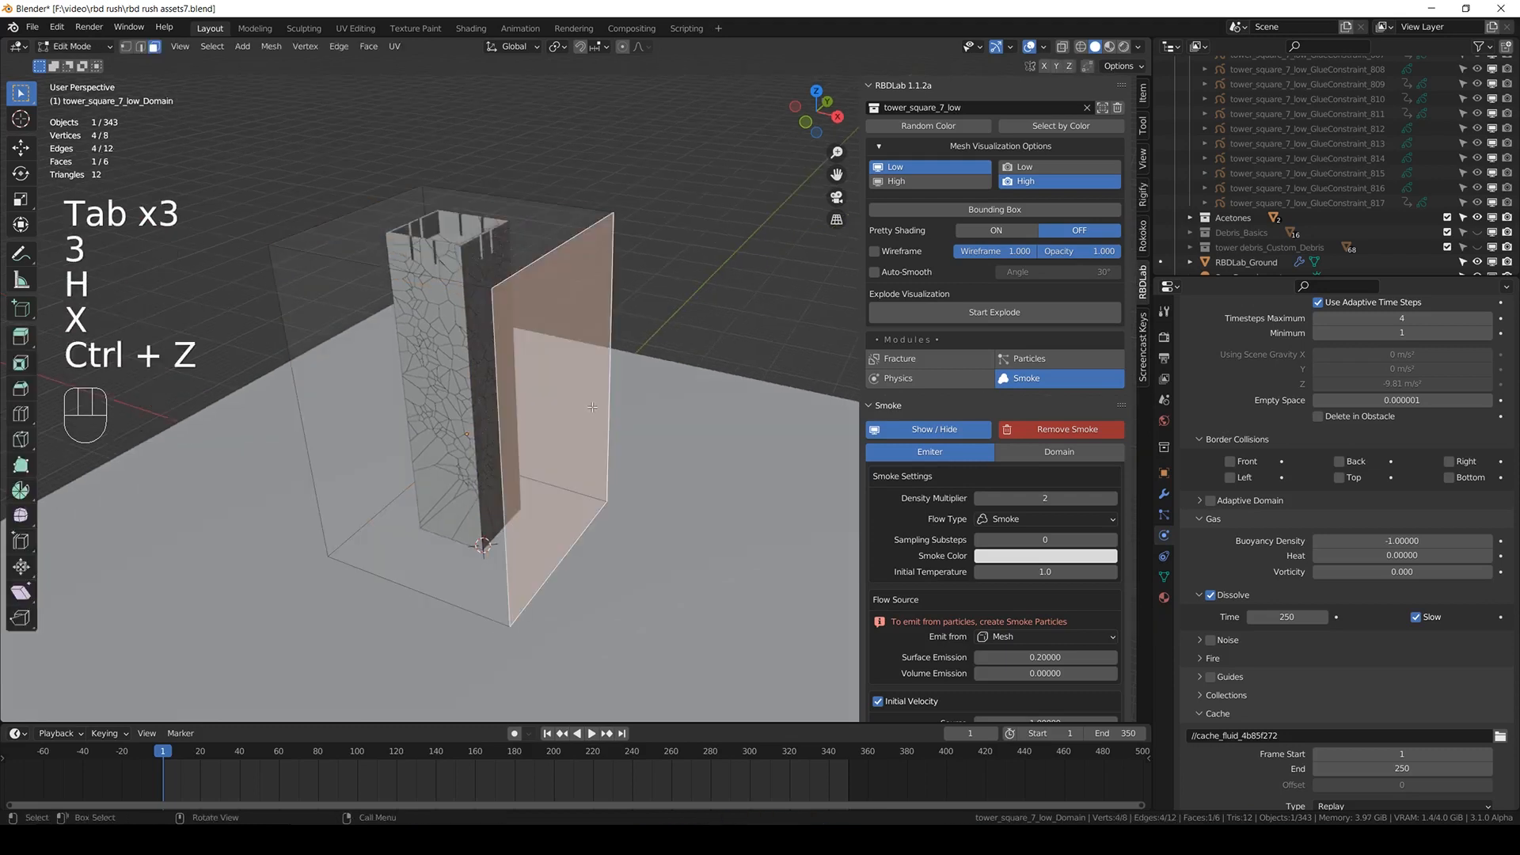
pyautogui.press('g')
pyautogui.click(639, 474)
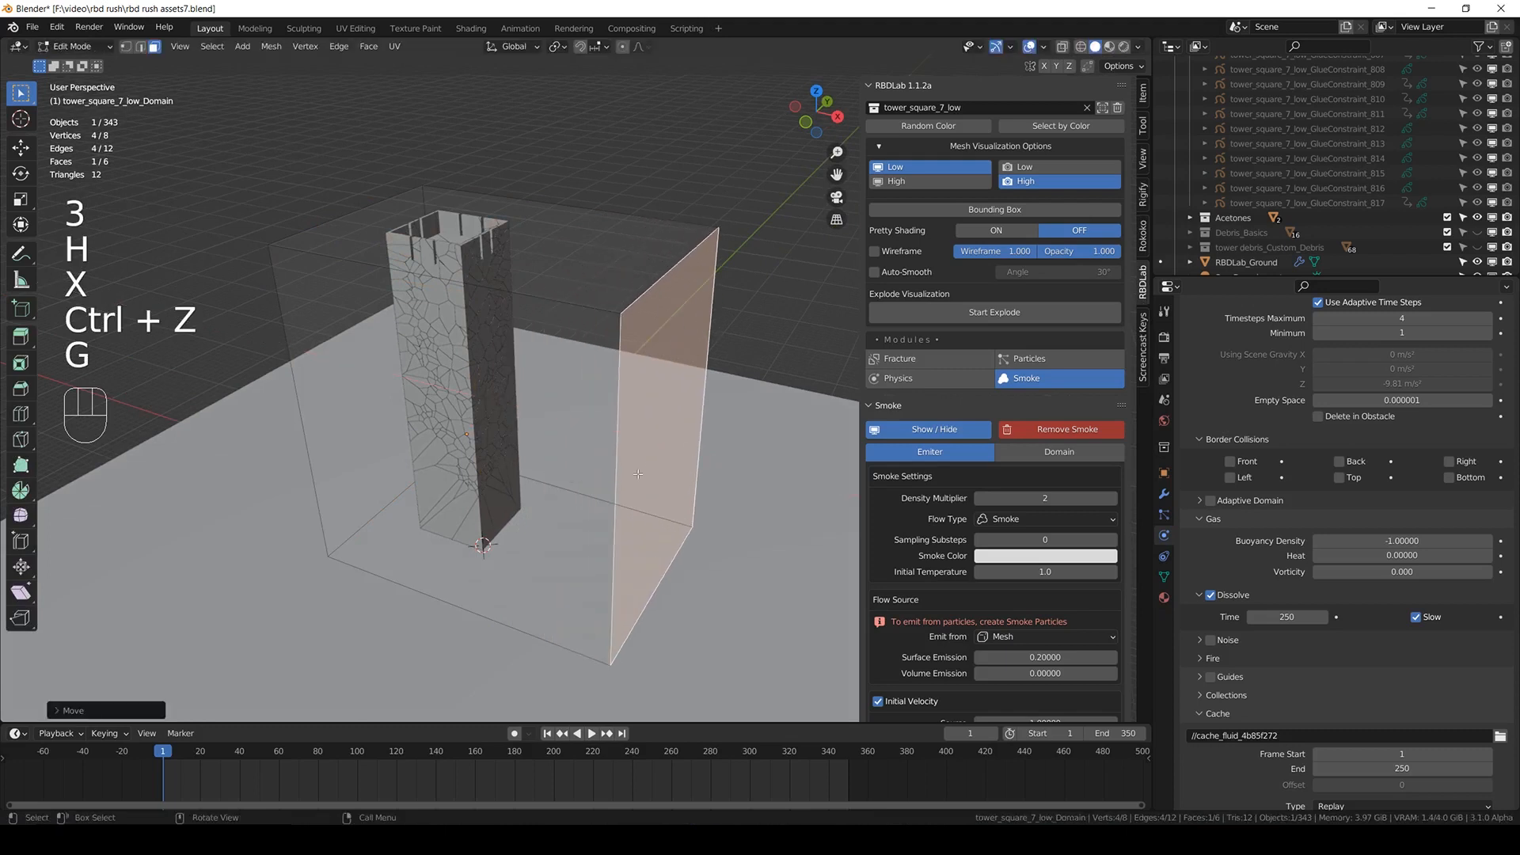
# - Move the domain's front face outward about 11.9 m along negative Y and apply the domain's scale
pyautogui.hotkey('ctrl', 'z')
pyautogui.press('g')
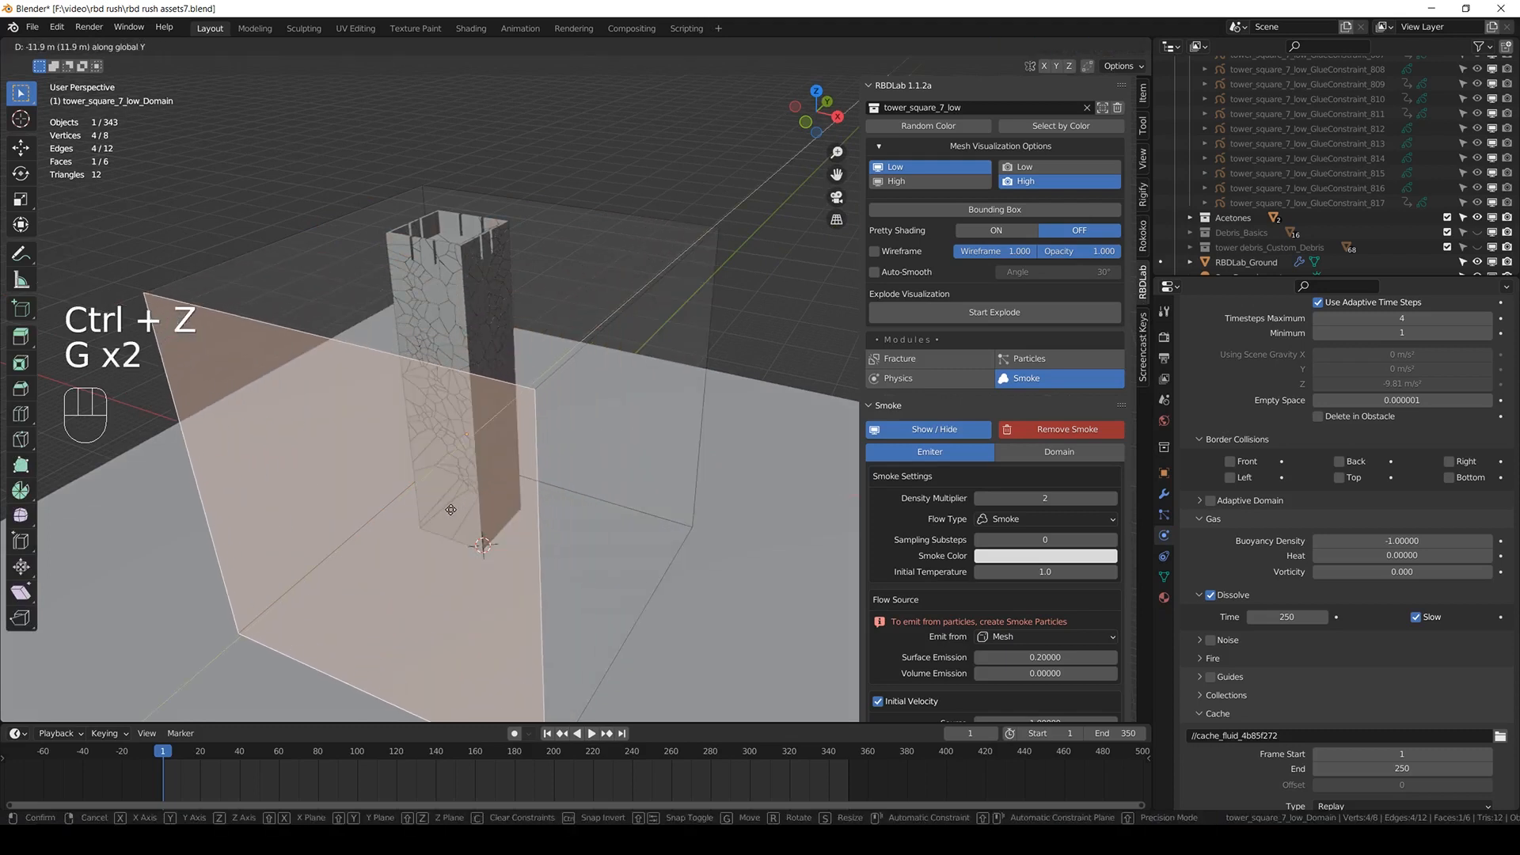
pyautogui.click(451, 509)
pyautogui.press('Tab')
pyautogui.hotkey('ctrl', 'a')
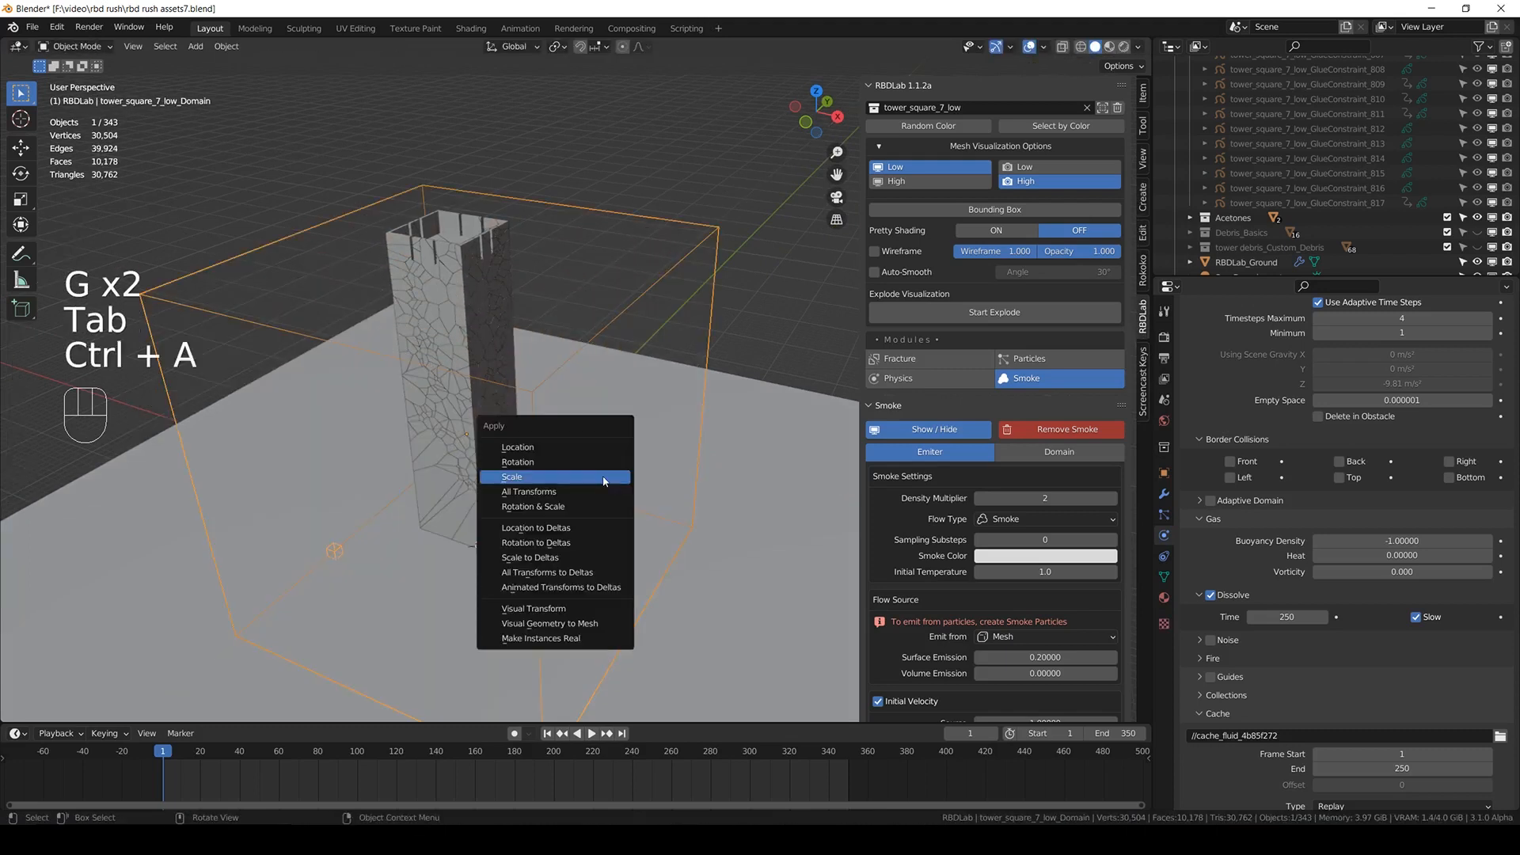
pyautogui.click(604, 477)
# - Enable the domain's Bottom border collision and Adaptive Domain, and save the file
pyautogui.scroll(-1, 602, 473)
pyautogui.keyDown('shift'); pyautogui.moveTo(589, 477); pyautogui.dragTo(650, 444, button='middle'); pyautogui.keyUp('shift')
pyautogui.hotkey('ctrl', 's')
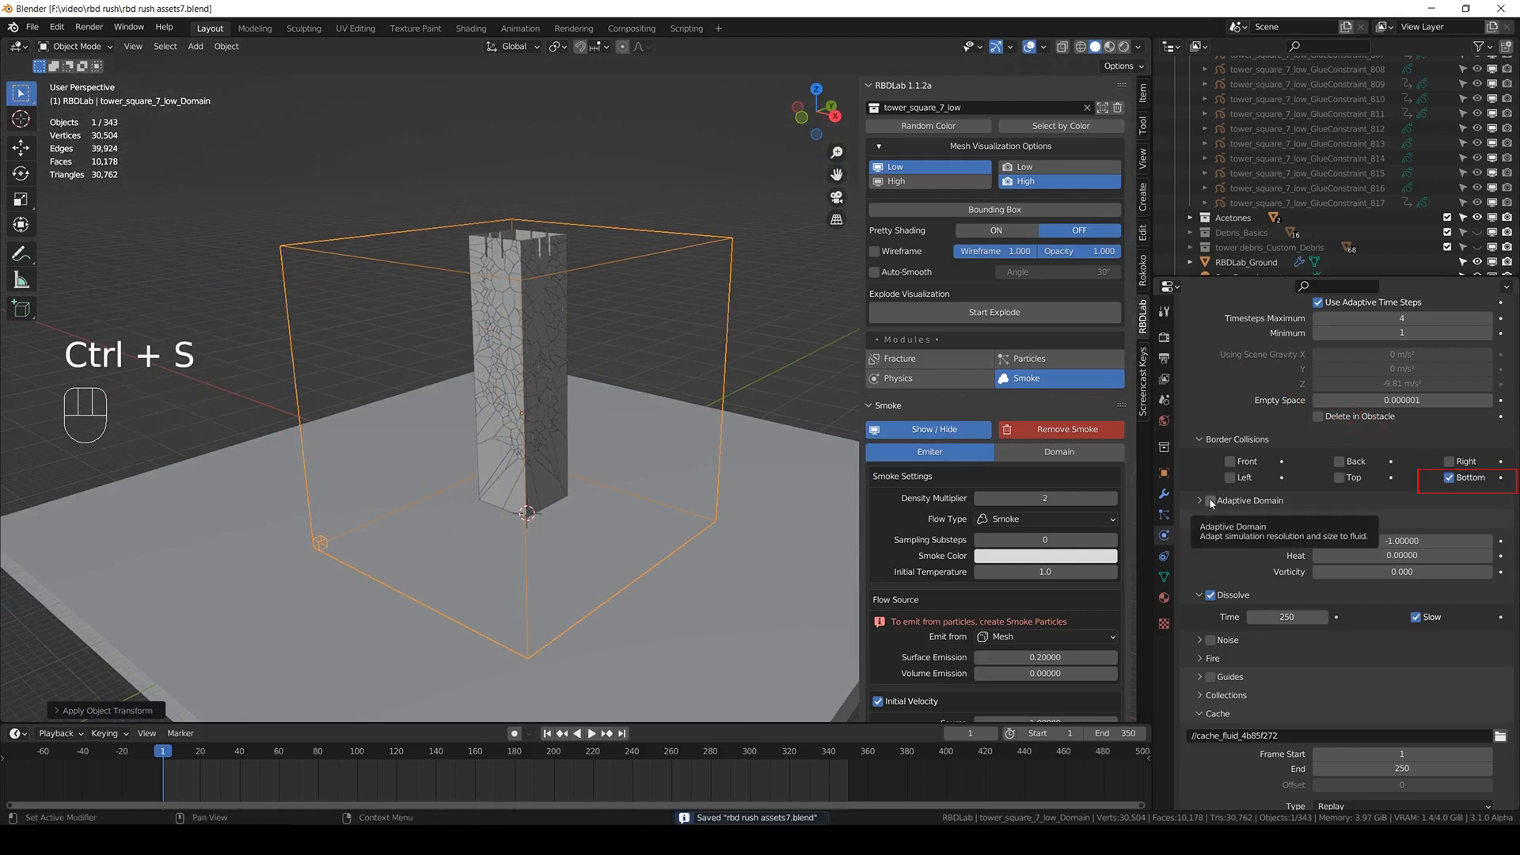
pyautogui.click(1210, 501)
pyautogui.hotkey('ctrl', 's')
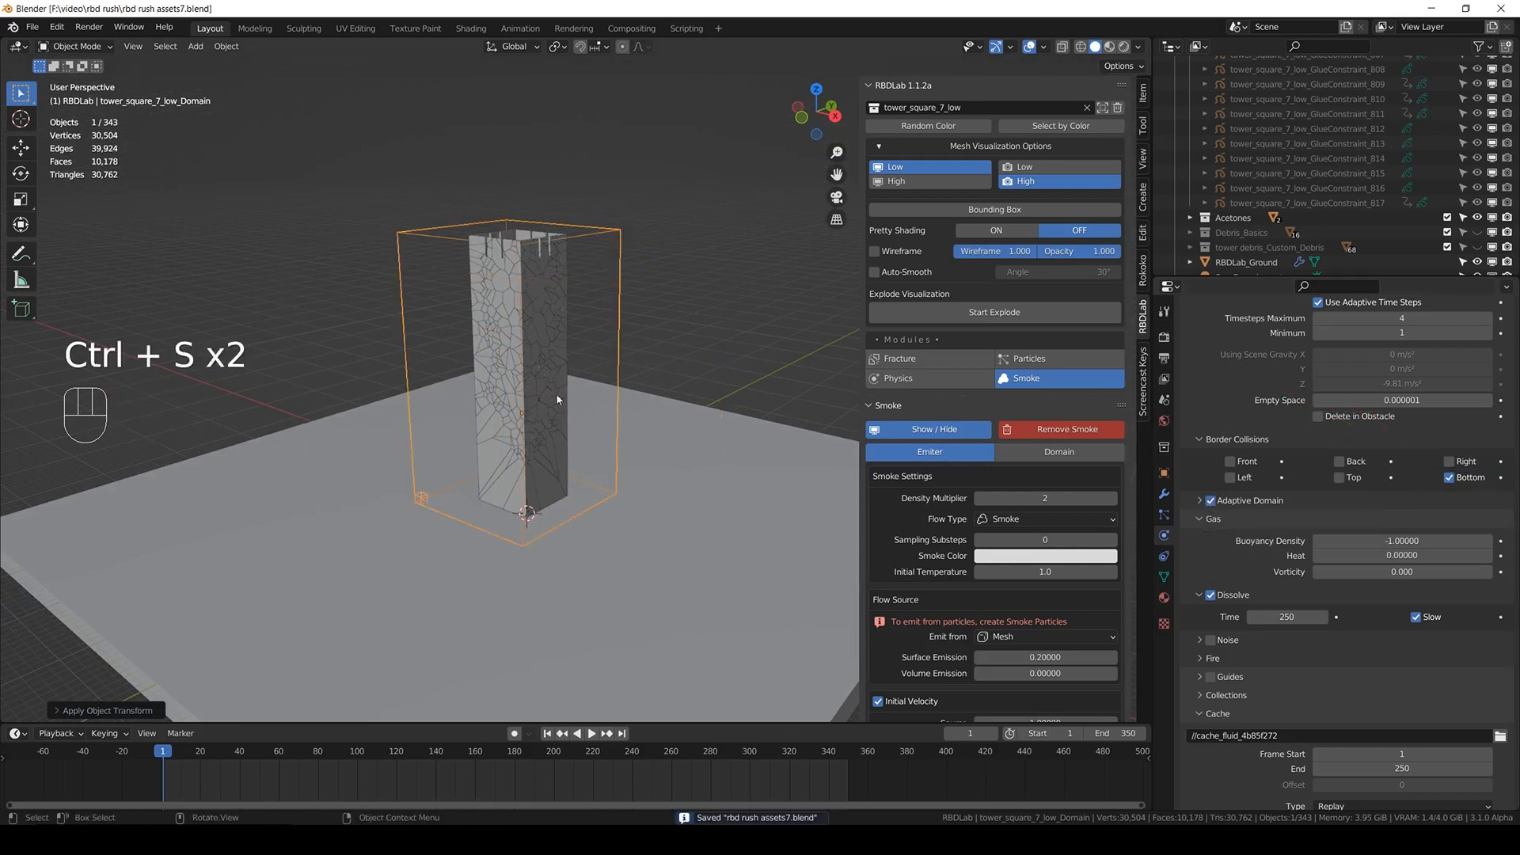
# - Set the smoke emitter's Initial Temperature to 0, save the file, and update the smoke settings
pyautogui.scroll(-5, 989, 514)
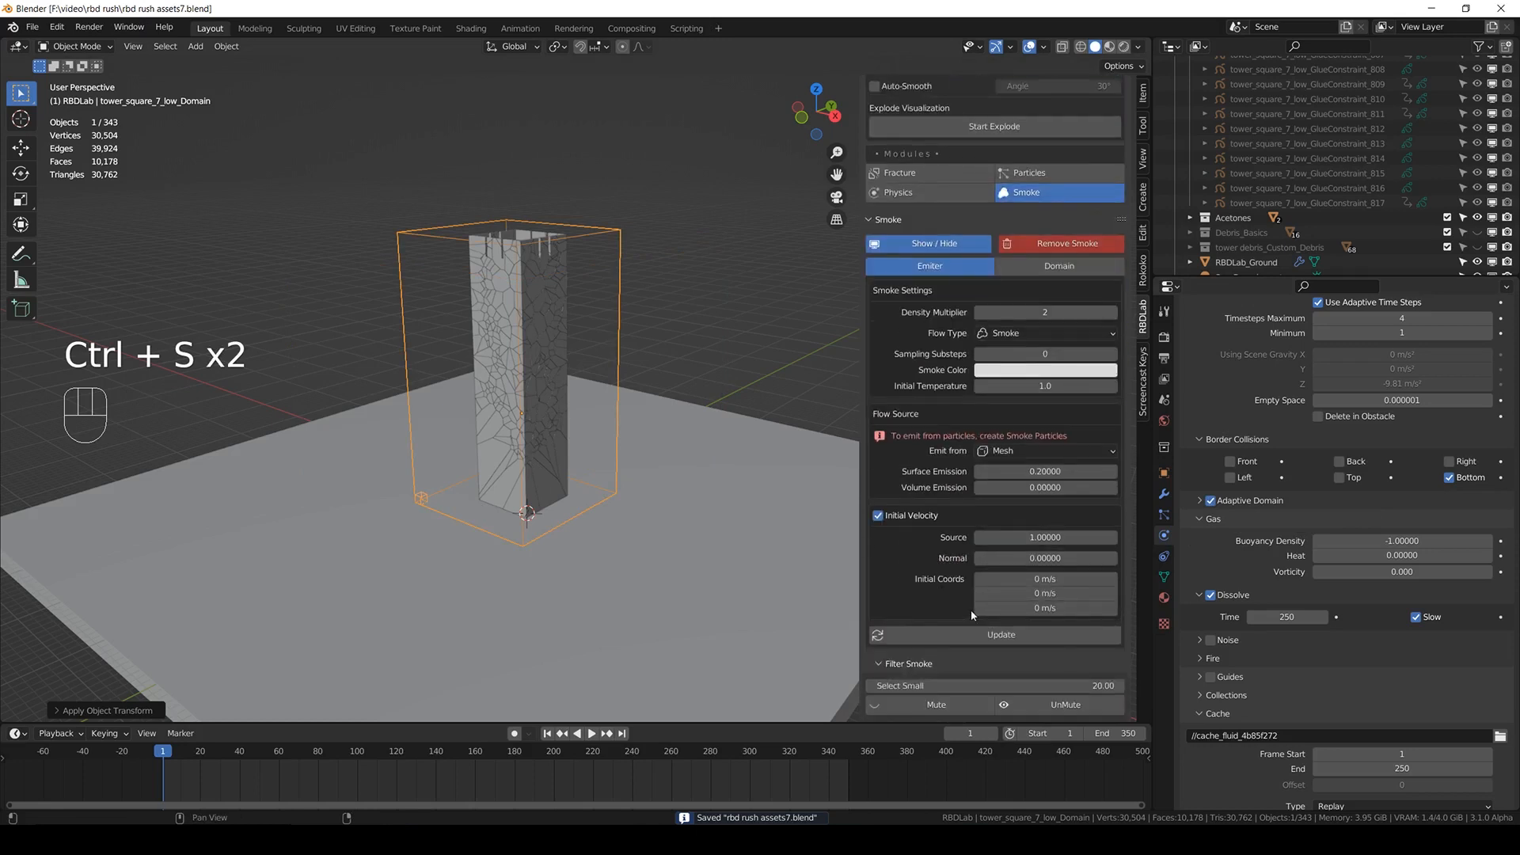
pyautogui.click(1060, 388)
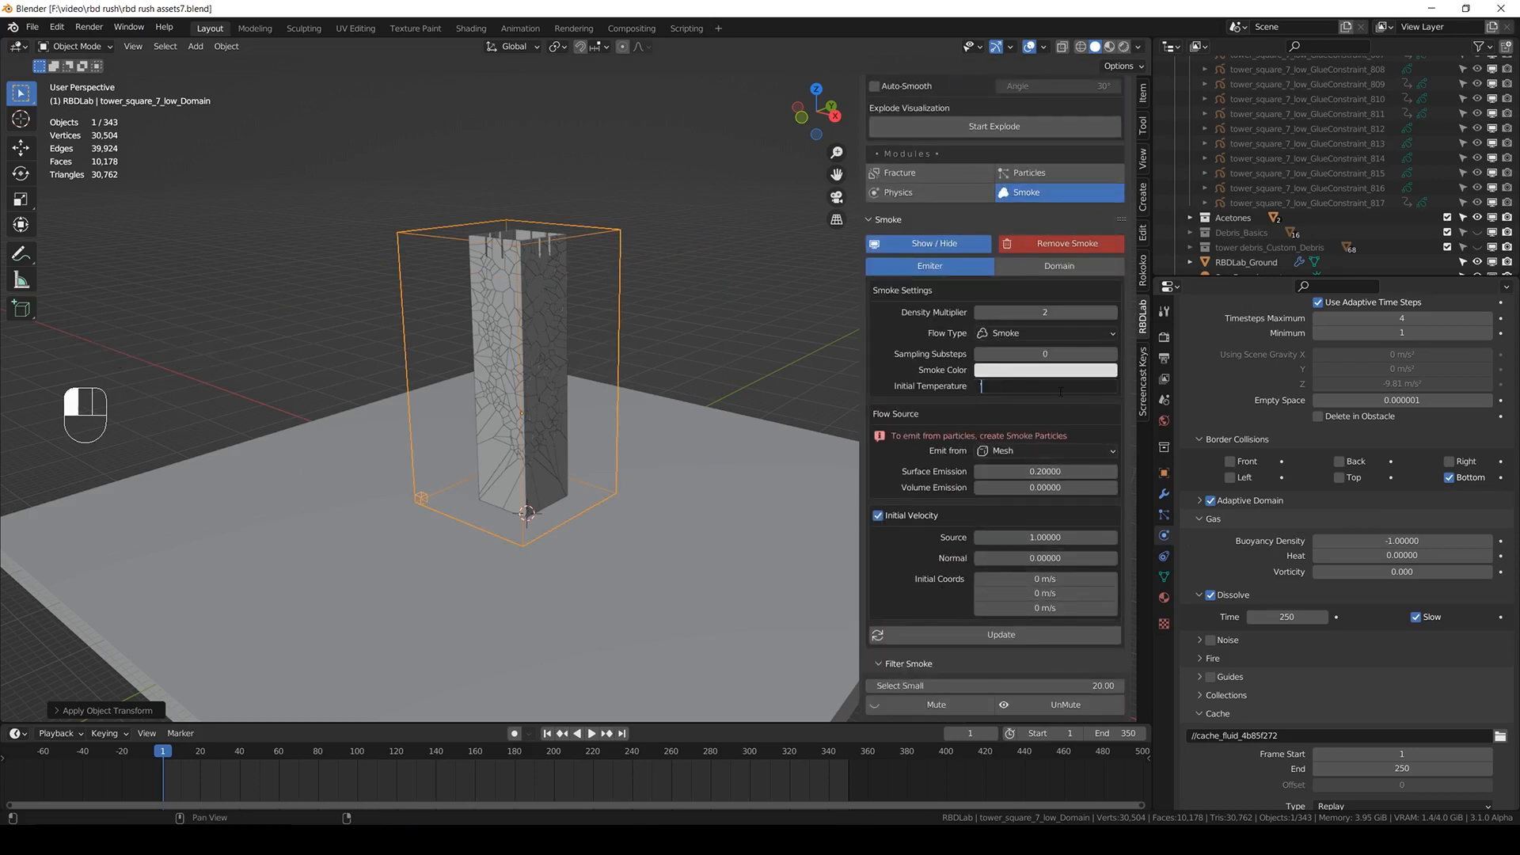
pyautogui.write('0')
pyautogui.press('Return')
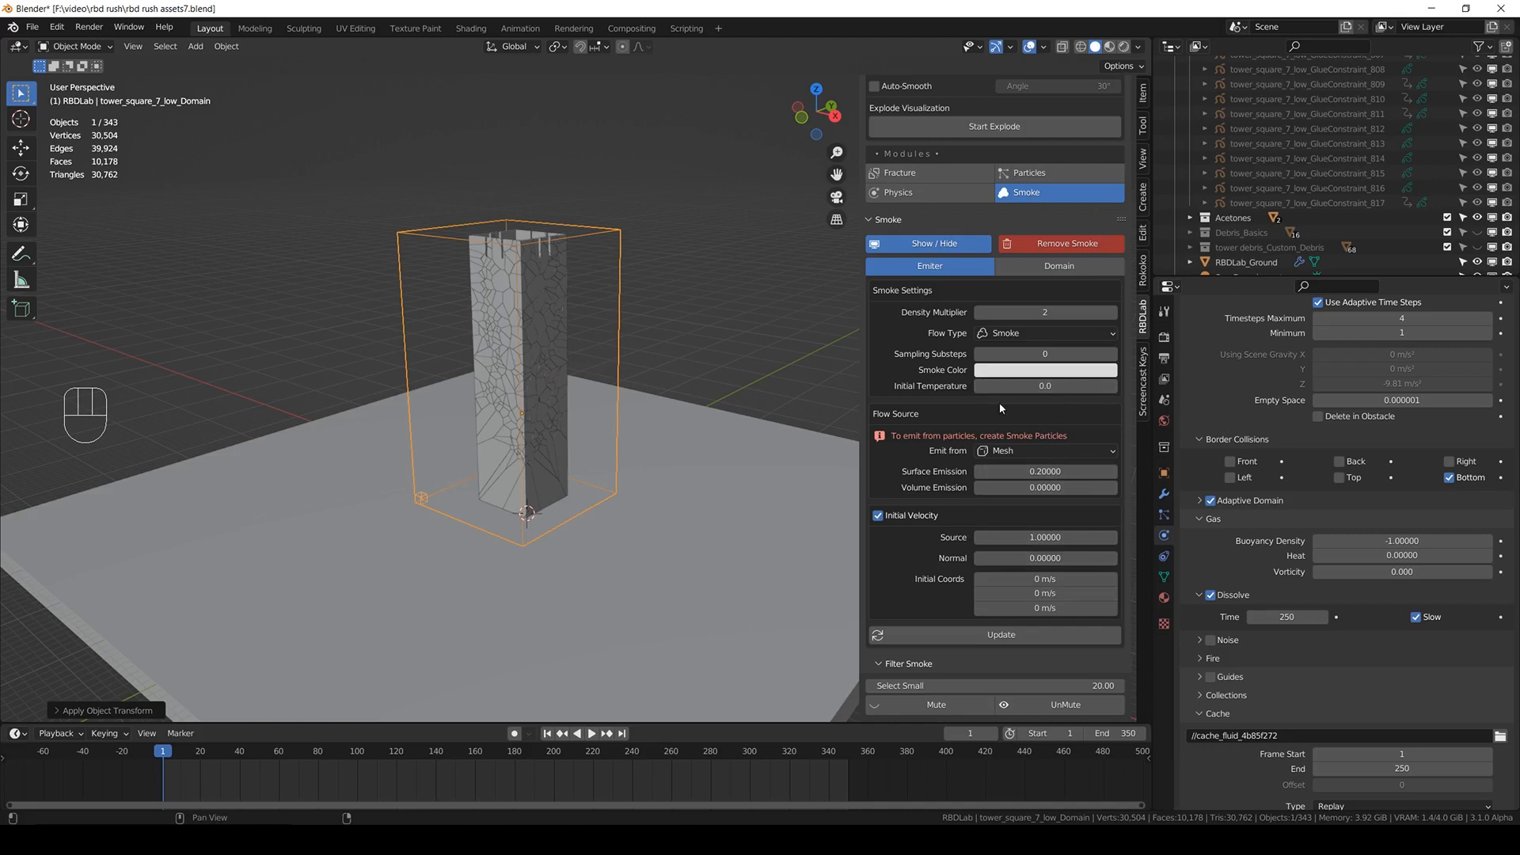
pyautogui.hotkey('ctrl', 's')
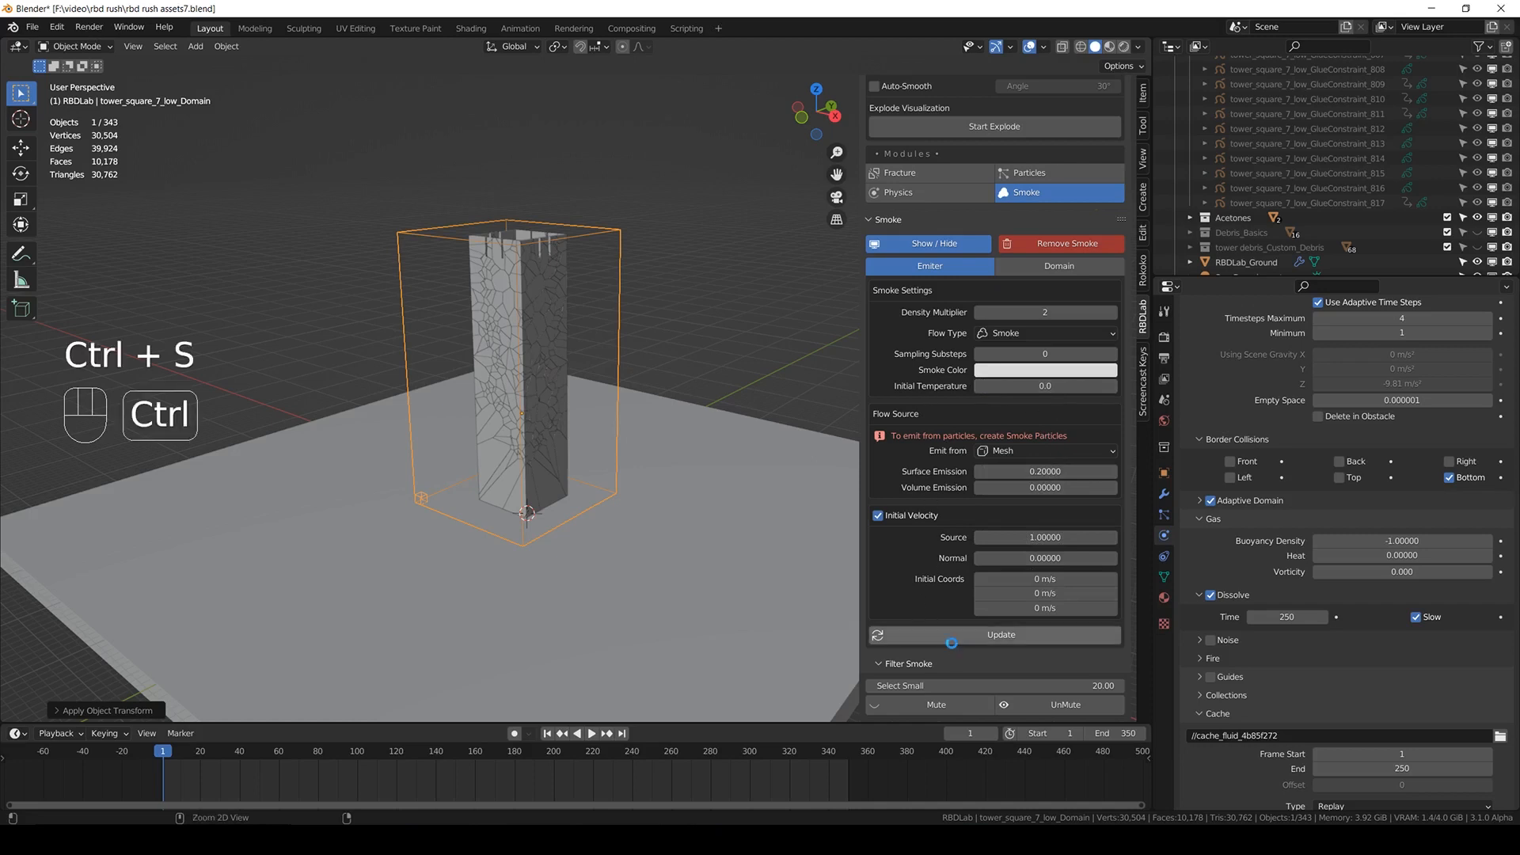
pyautogui.click(961, 641)
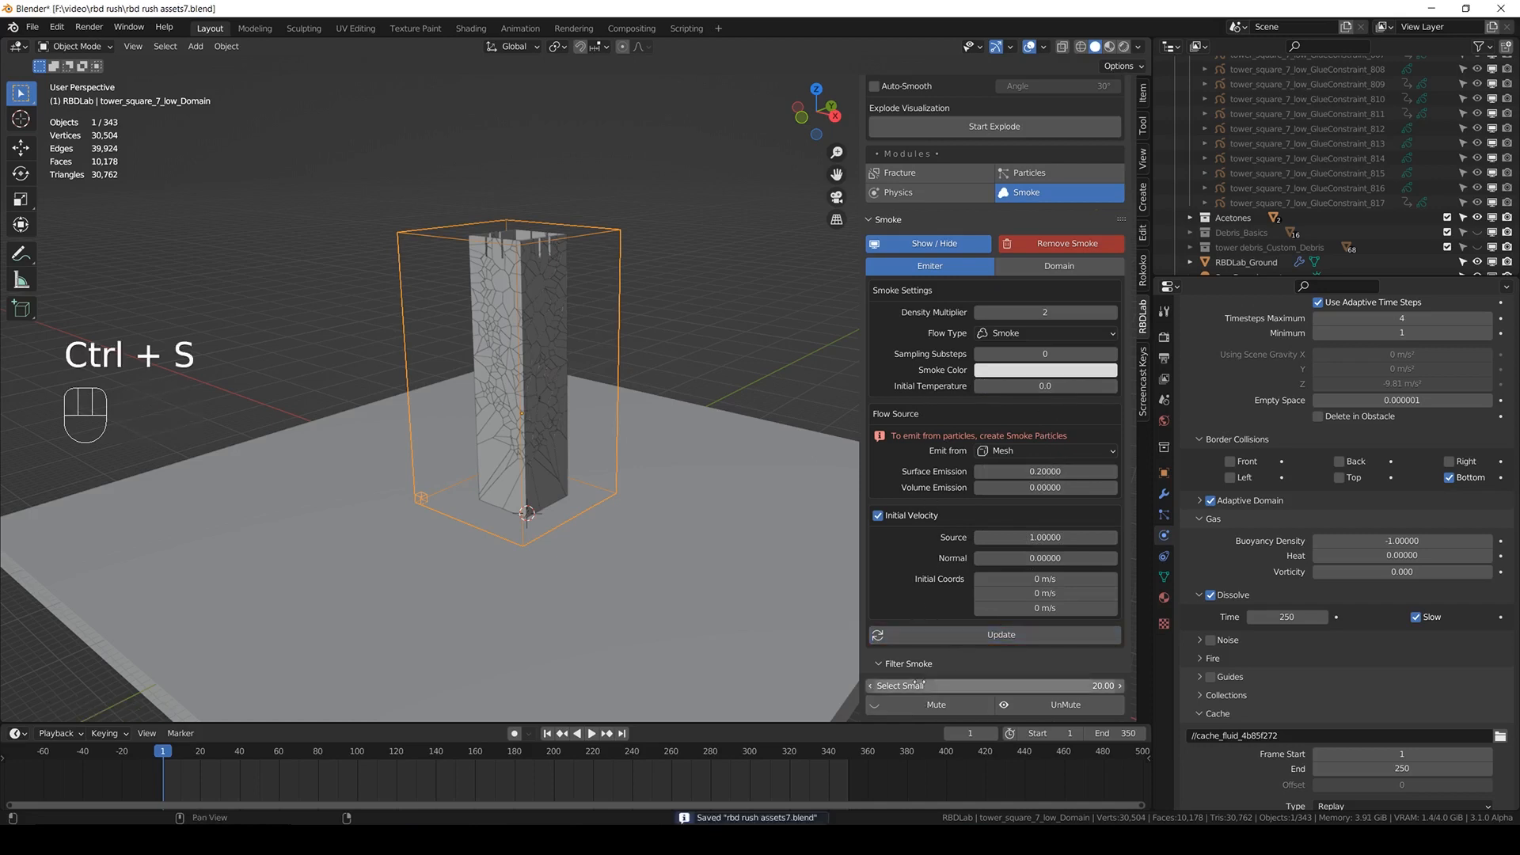
# - Select the small tower pieces with a smoke filter value of 24.26, mute their smoke, and save the file
pyautogui.moveTo(1062, 686); pyautogui.dragTo(1092, 686)
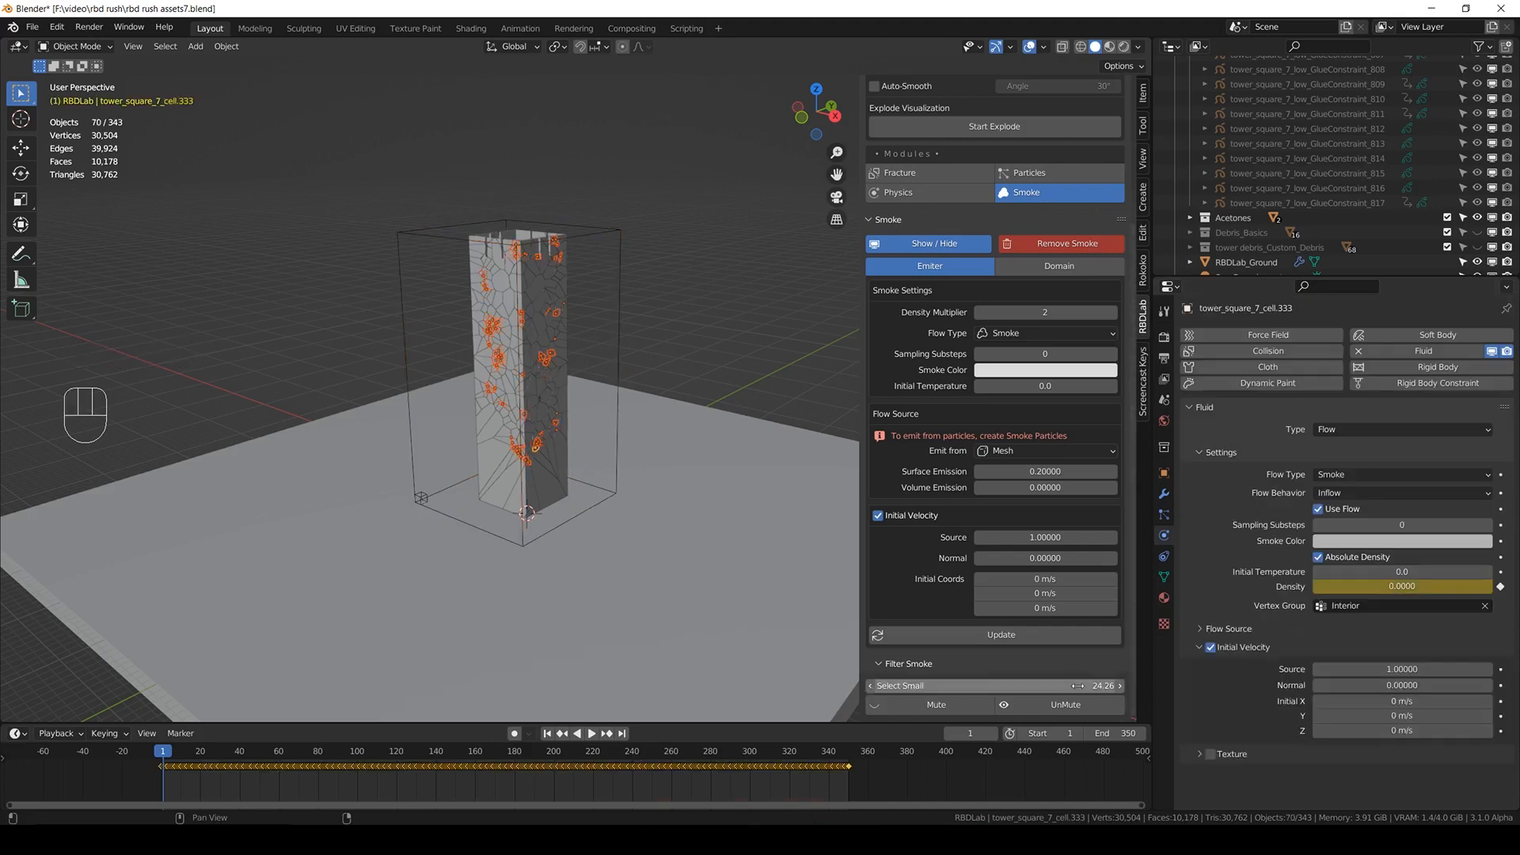
pyautogui.click(938, 704)
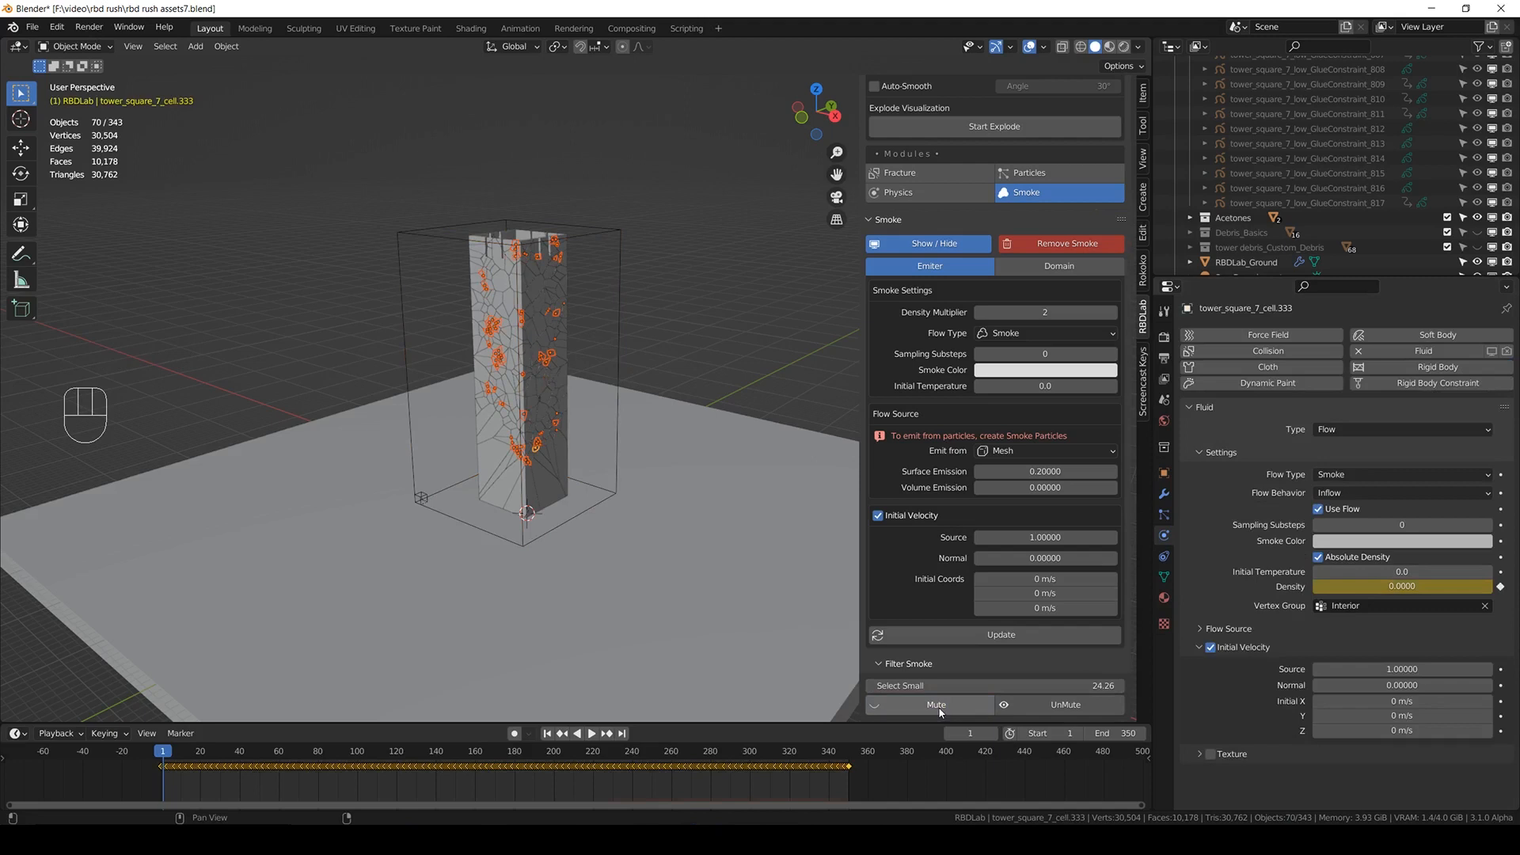
pyautogui.click(731, 300)
pyautogui.hotkey('ctrl', 's')
# - Play the simulation to frame 233 and examine the smoke around the collapsing tower from several angles
pyautogui.press('space')
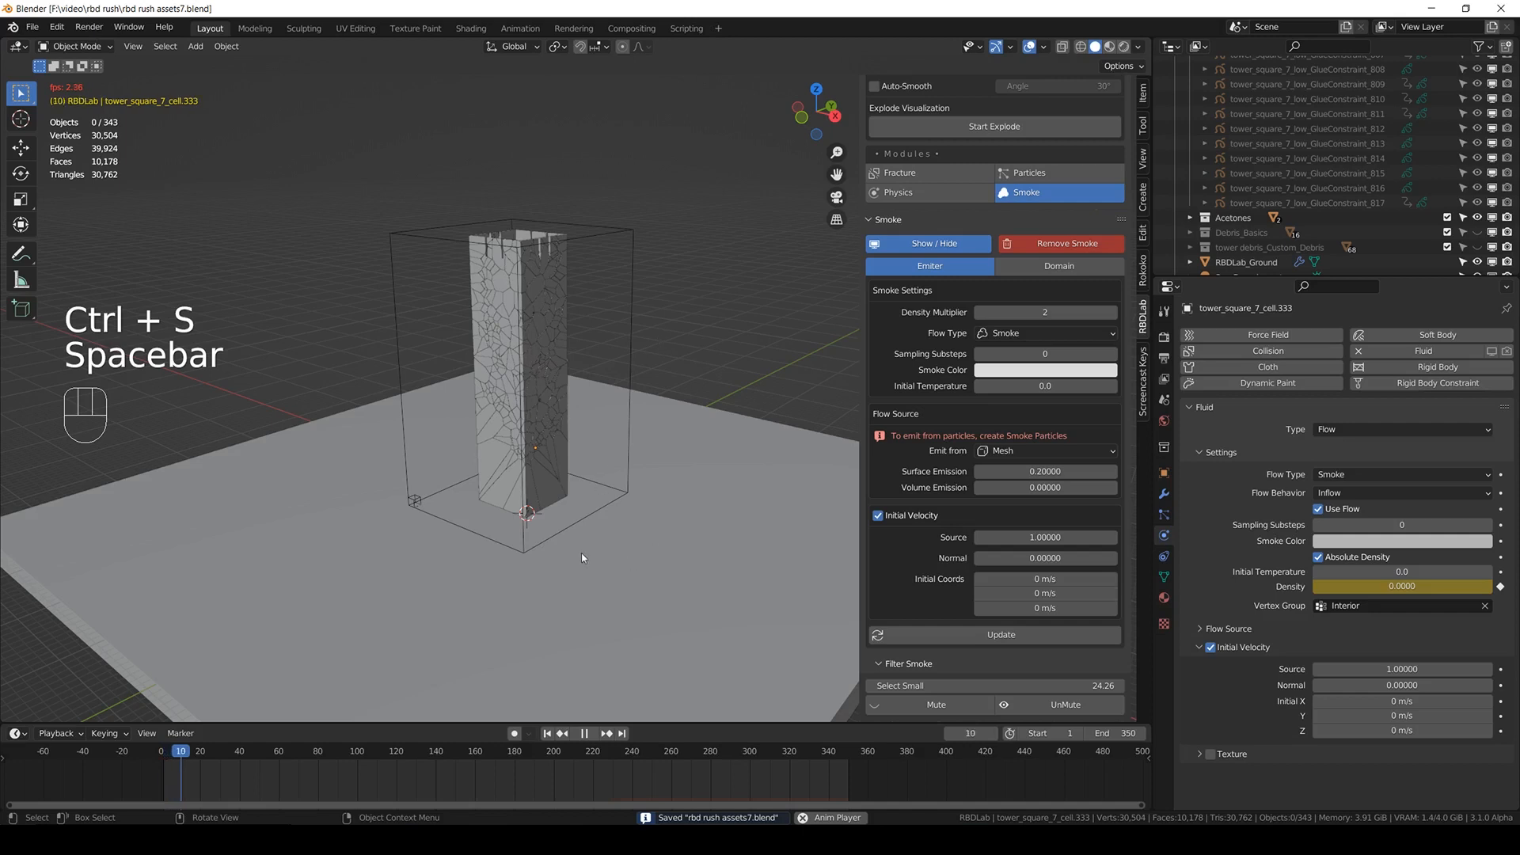
pyautogui.moveTo(562, 524); pyautogui.dragTo(535, 514, button='middle')
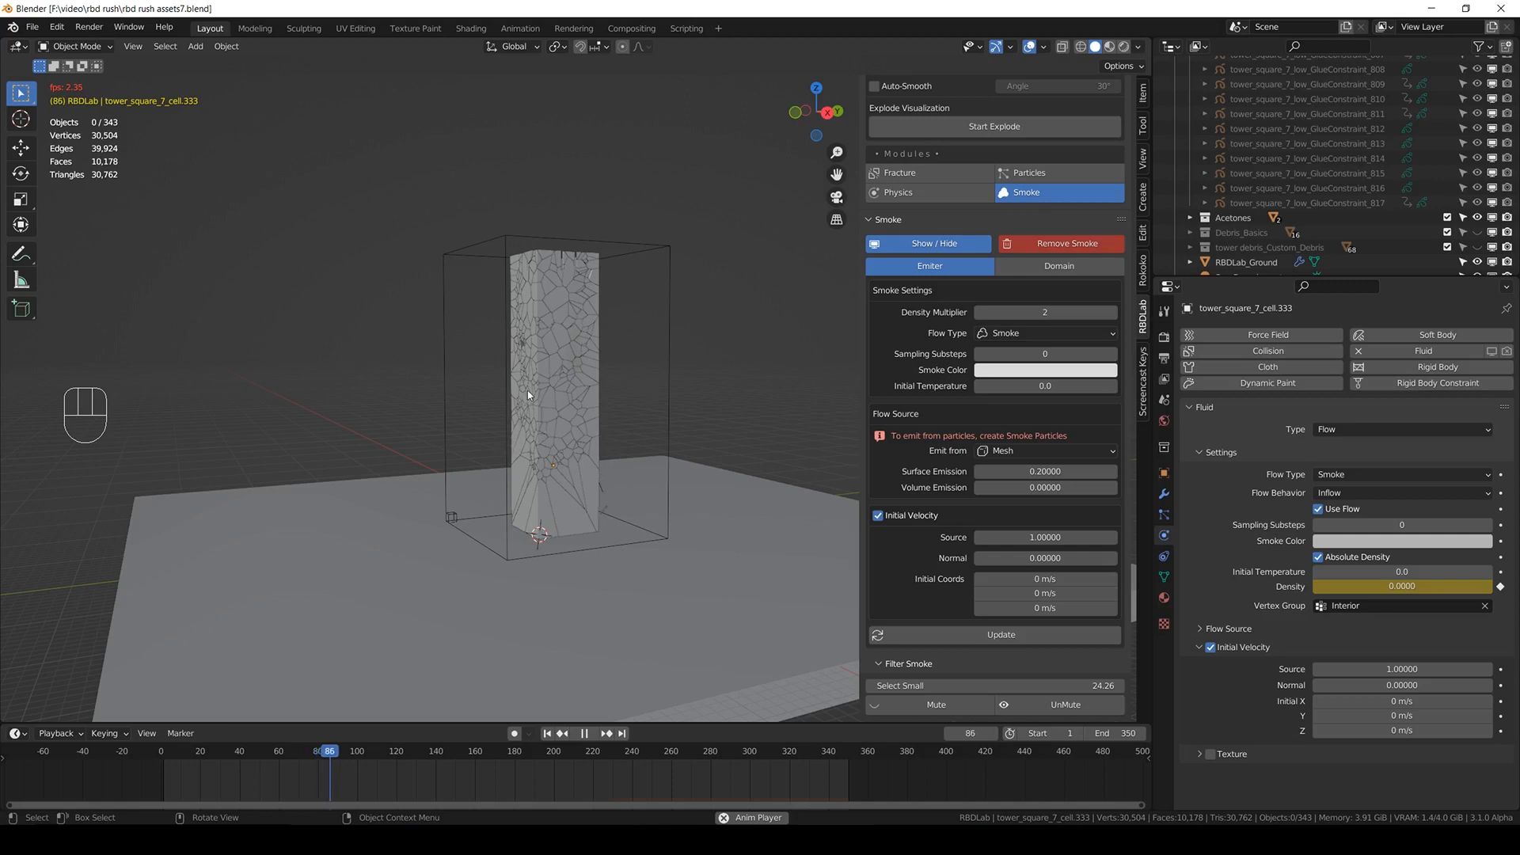
pyautogui.moveTo(558, 391)
pyautogui.mouseDown(button='middle')
pyautogui.moveTo(610, 388)
pyautogui.moveTo(498, 401)
pyautogui.moveTo(575, 404)
pyautogui.moveTo(575, 387)
pyautogui.mouseUp(button='middle')
pyautogui.scroll(2, 502, 402)
pyautogui.scroll(2, 523, 404)
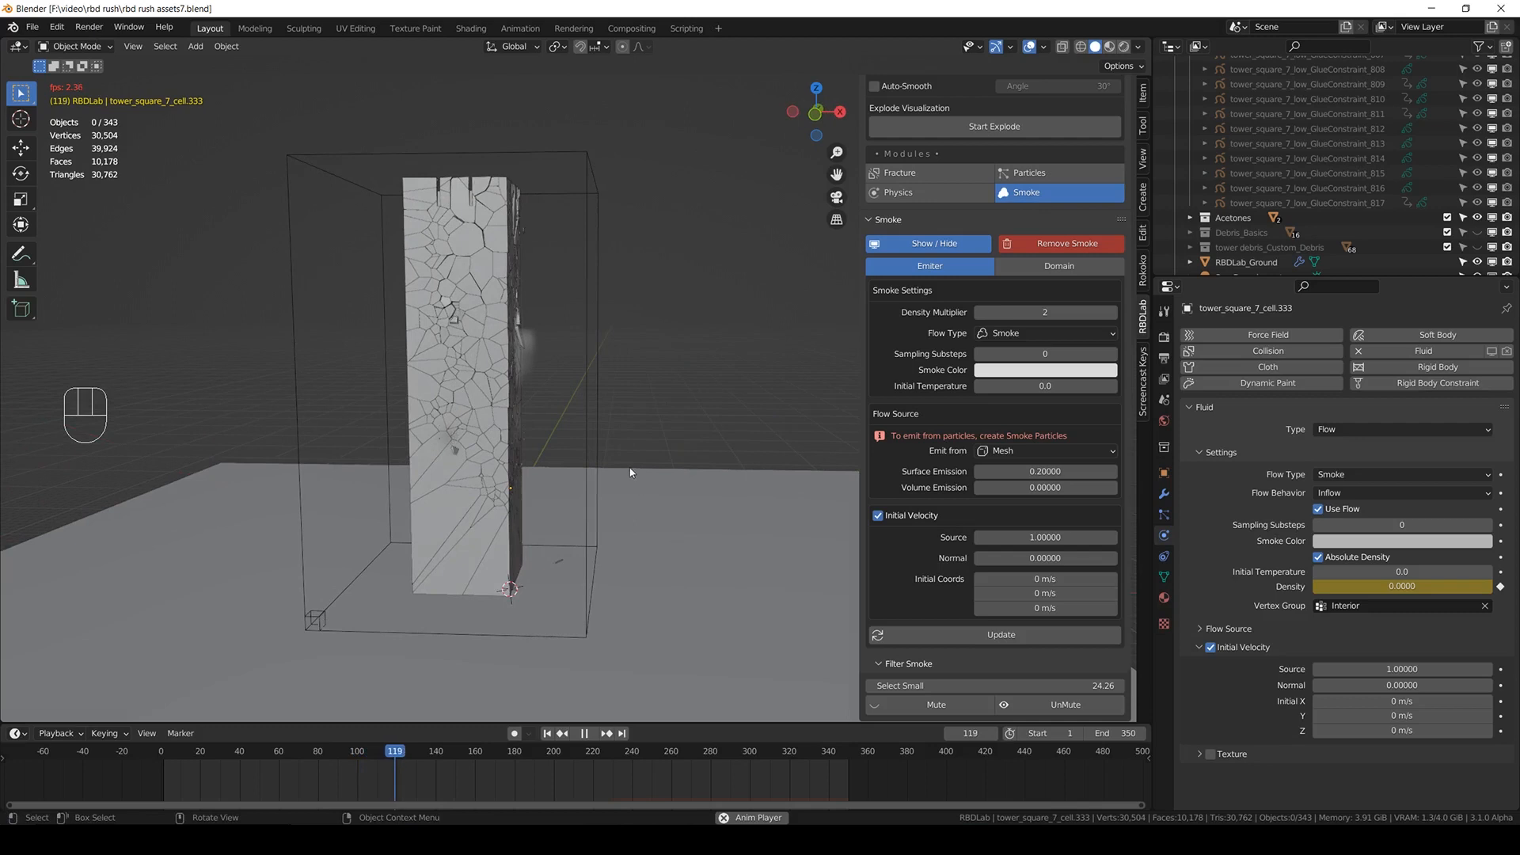
pyautogui.moveTo(581, 513)
pyautogui.mouseDown(button='middle')
pyautogui.moveTo(546, 509)
pyautogui.moveTo(573, 504)
pyautogui.mouseUp(button='middle')
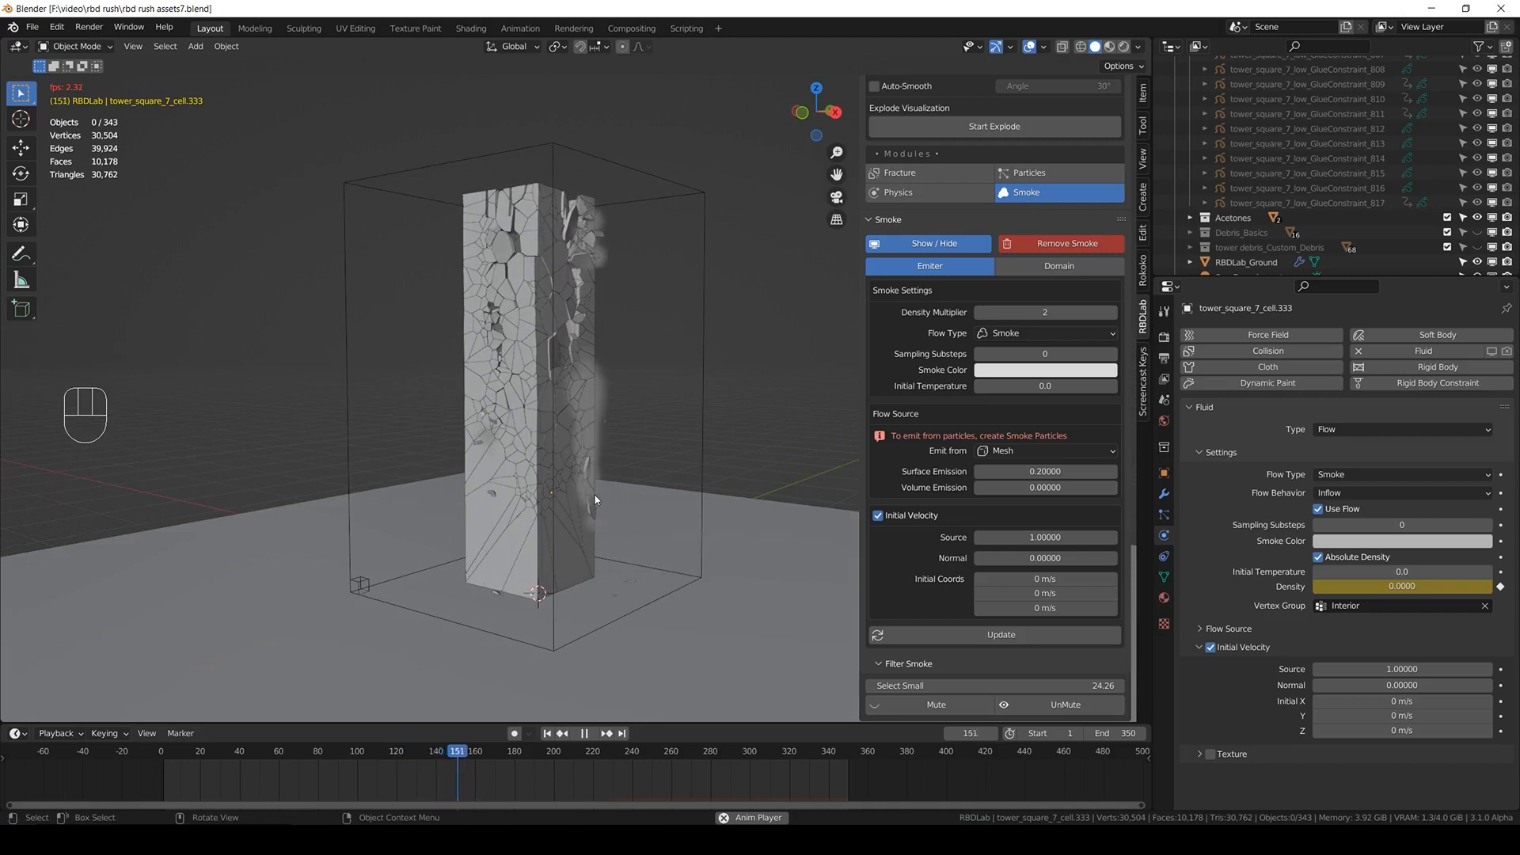
pyautogui.moveTo(596, 500); pyautogui.dragTo(563, 459, button='middle')
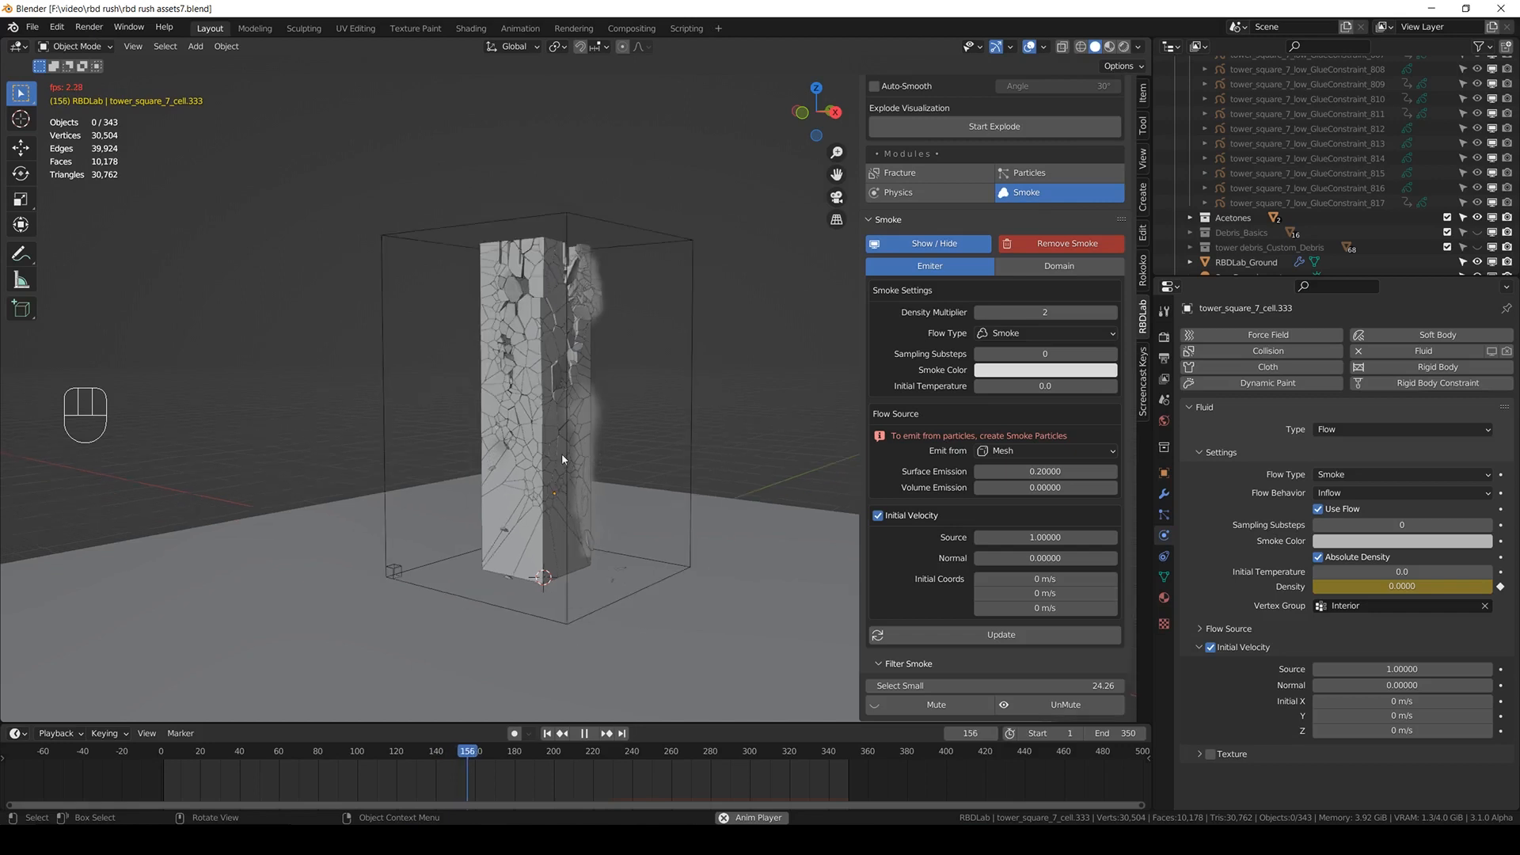
pyautogui.scroll(2, 562, 458)
pyautogui.moveTo(667, 480); pyautogui.dragTo(715, 475, button='middle')
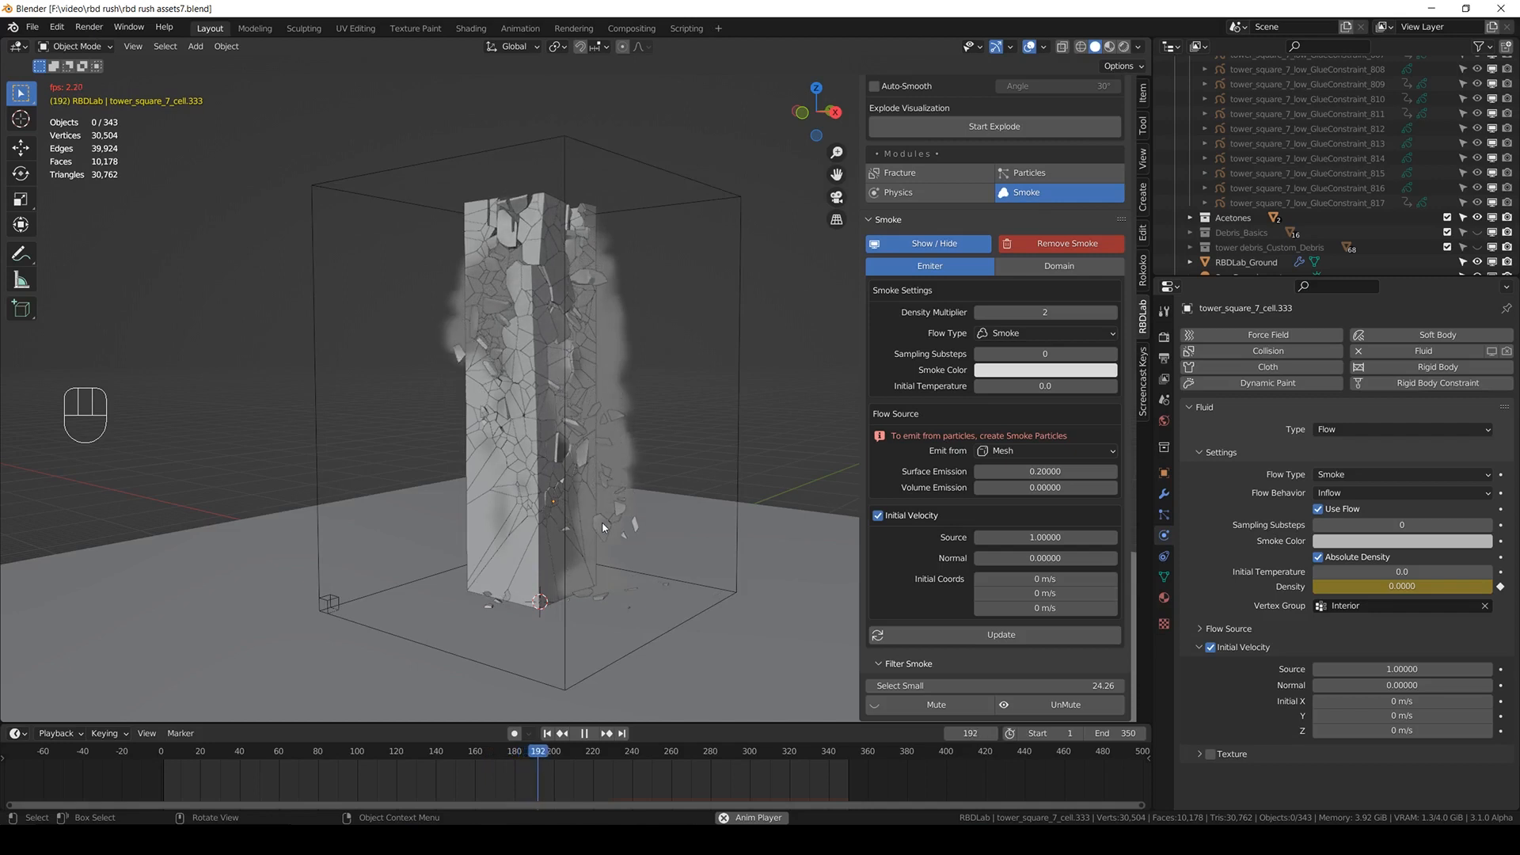
pyautogui.moveTo(624, 504); pyautogui.dragTo(631, 501, button='middle')
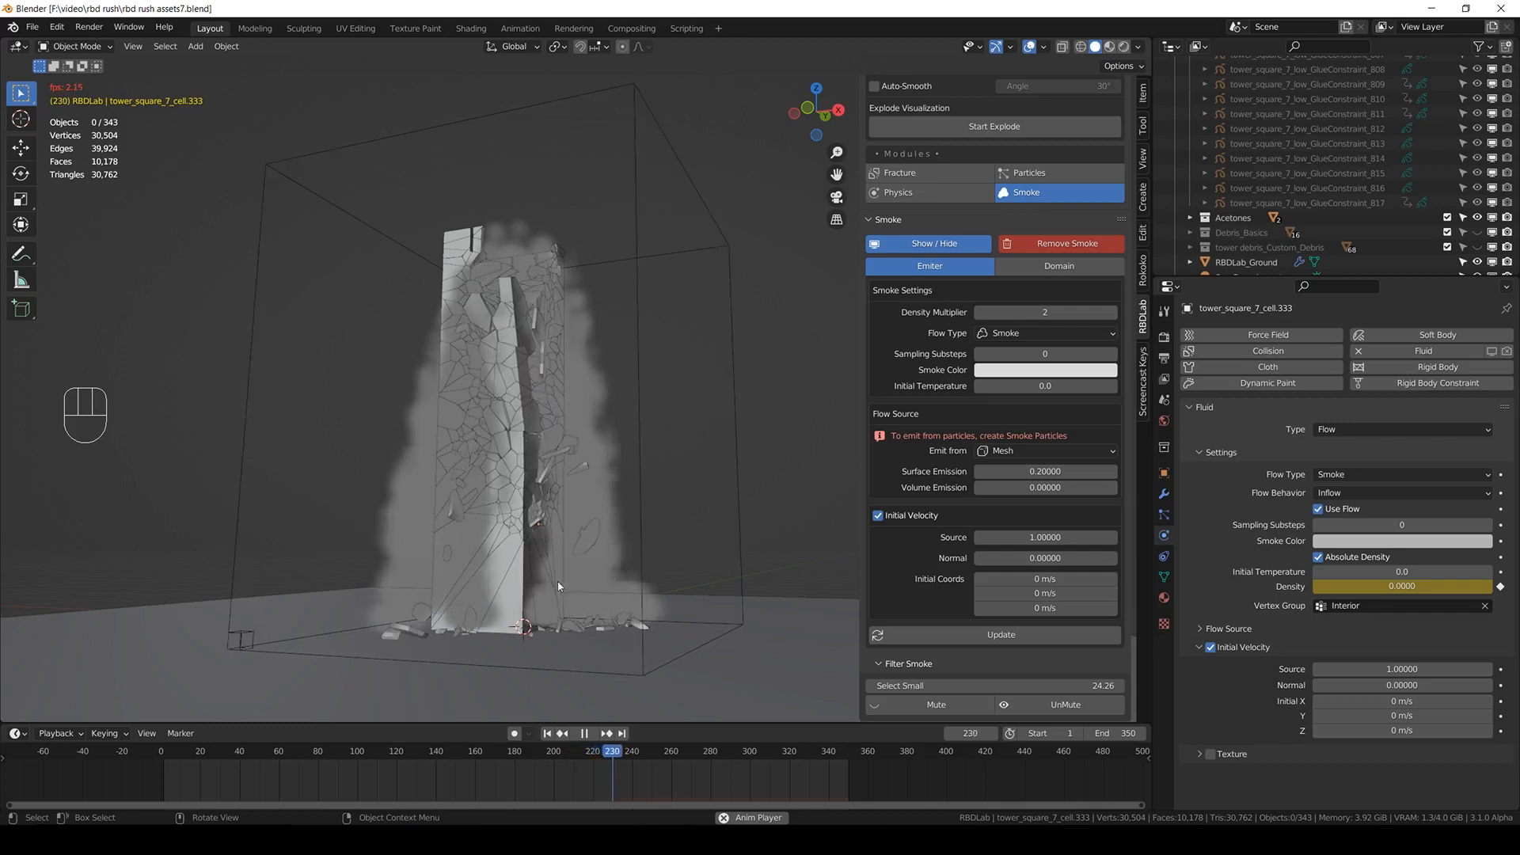
pyautogui.press('space')
pyautogui.moveTo(642, 431); pyautogui.dragTo(819, 533, button='middle')
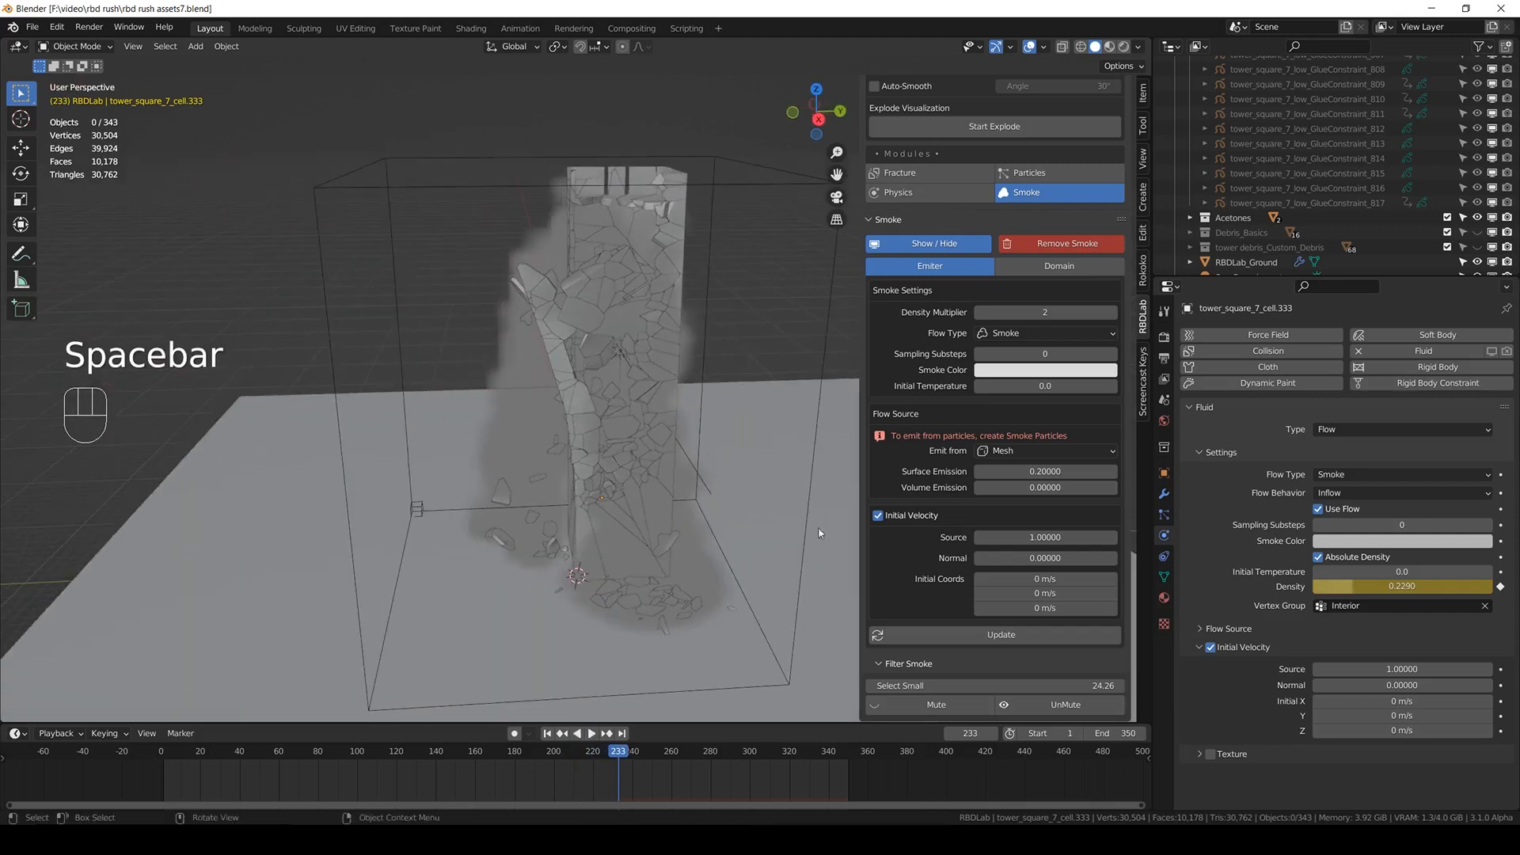
# - Return to the start of the timeline, set the smoke domain's Resolution Divisions to 256, and save the file
pyautogui.click(829, 296)
pyautogui.hotkey('shift', 'Left')
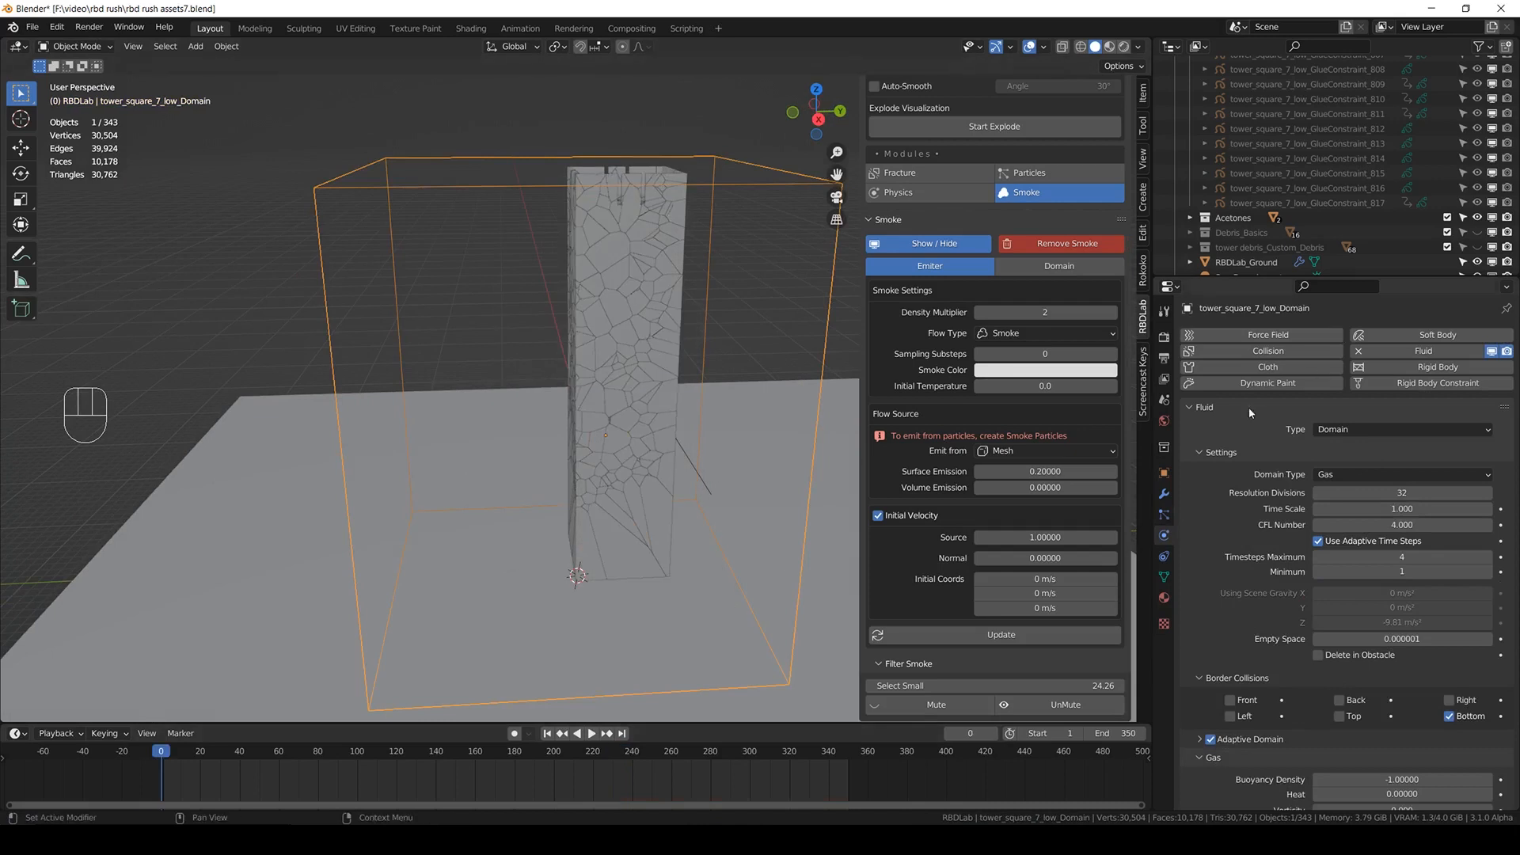
pyautogui.click(1412, 492)
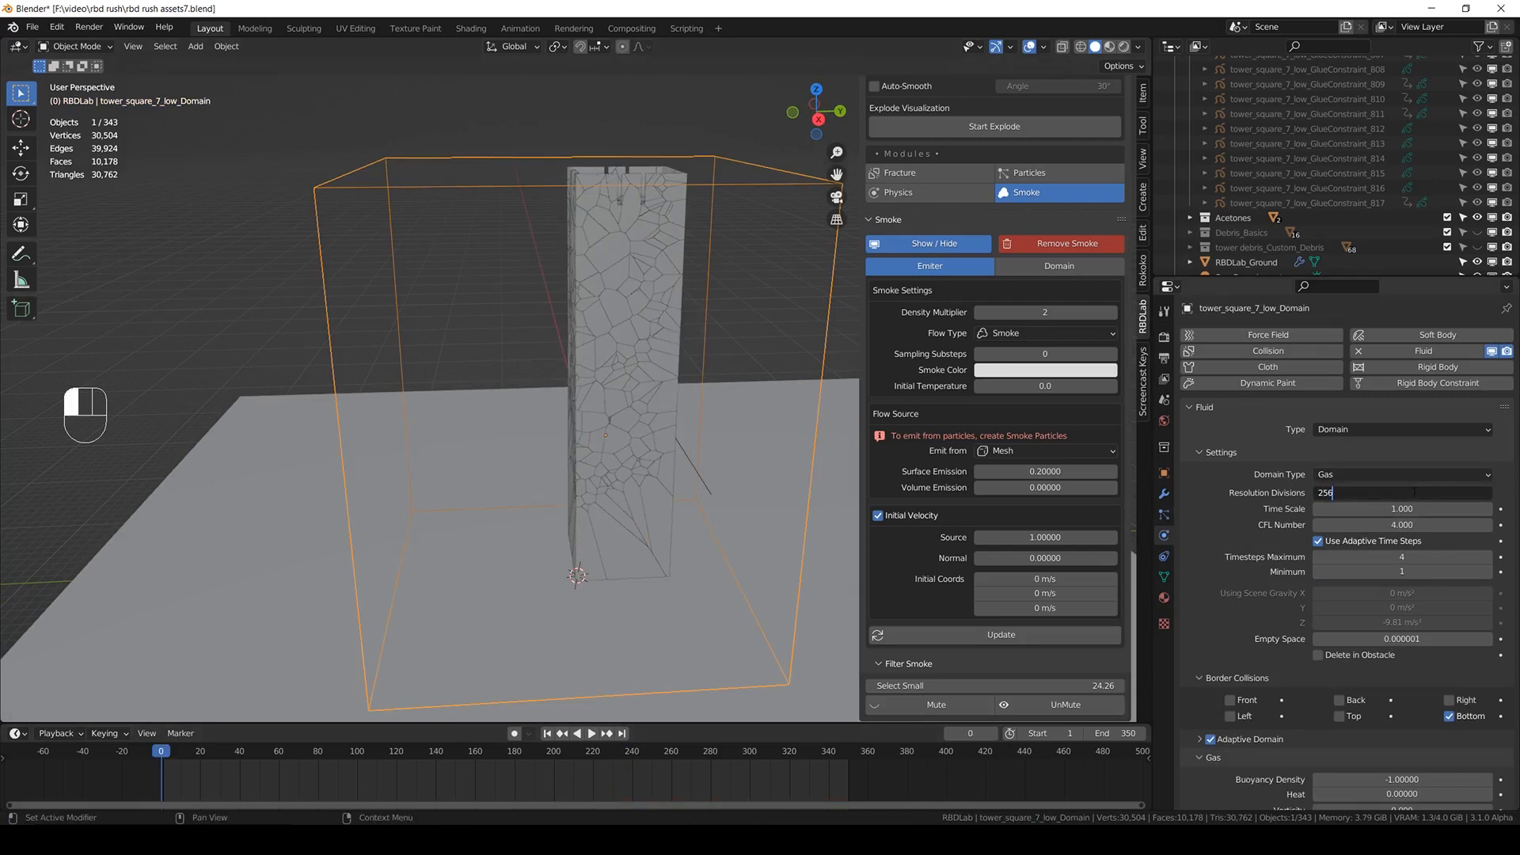
pyautogui.write('256')
pyautogui.press('Return')
pyautogui.scroll(-10, 1226, 626)
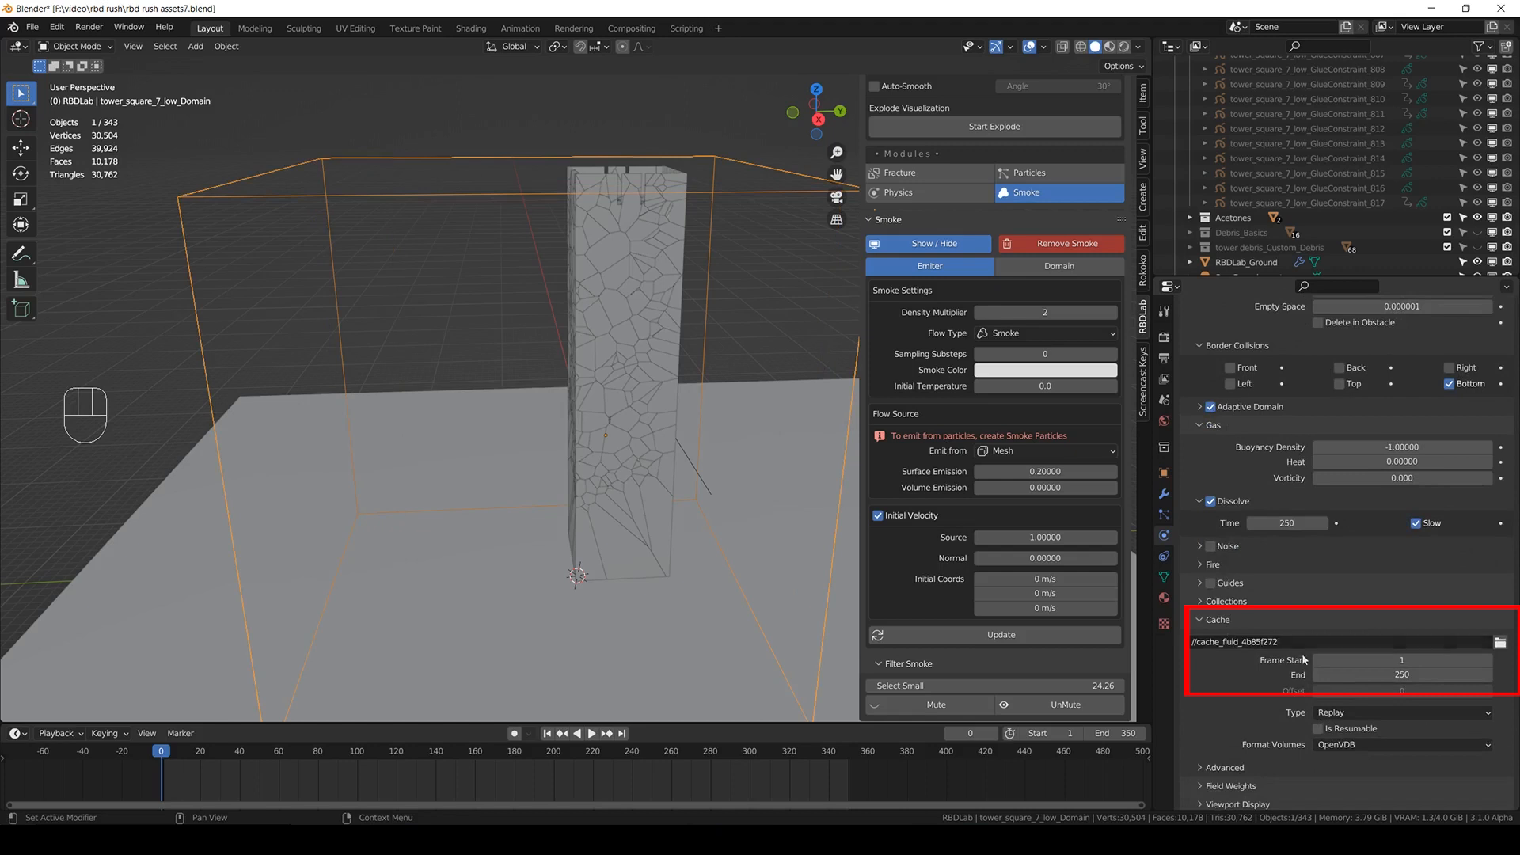
pyautogui.hotkey('ctrl', 's')
# - Open the scene's Rigid Body World settings, show the debris and dust particles in the viewport again, and save the file
pyautogui.moveTo(507, 396); pyautogui.dragTo(521, 356, button='middle')
pyautogui.scroll(-2, 521, 356)
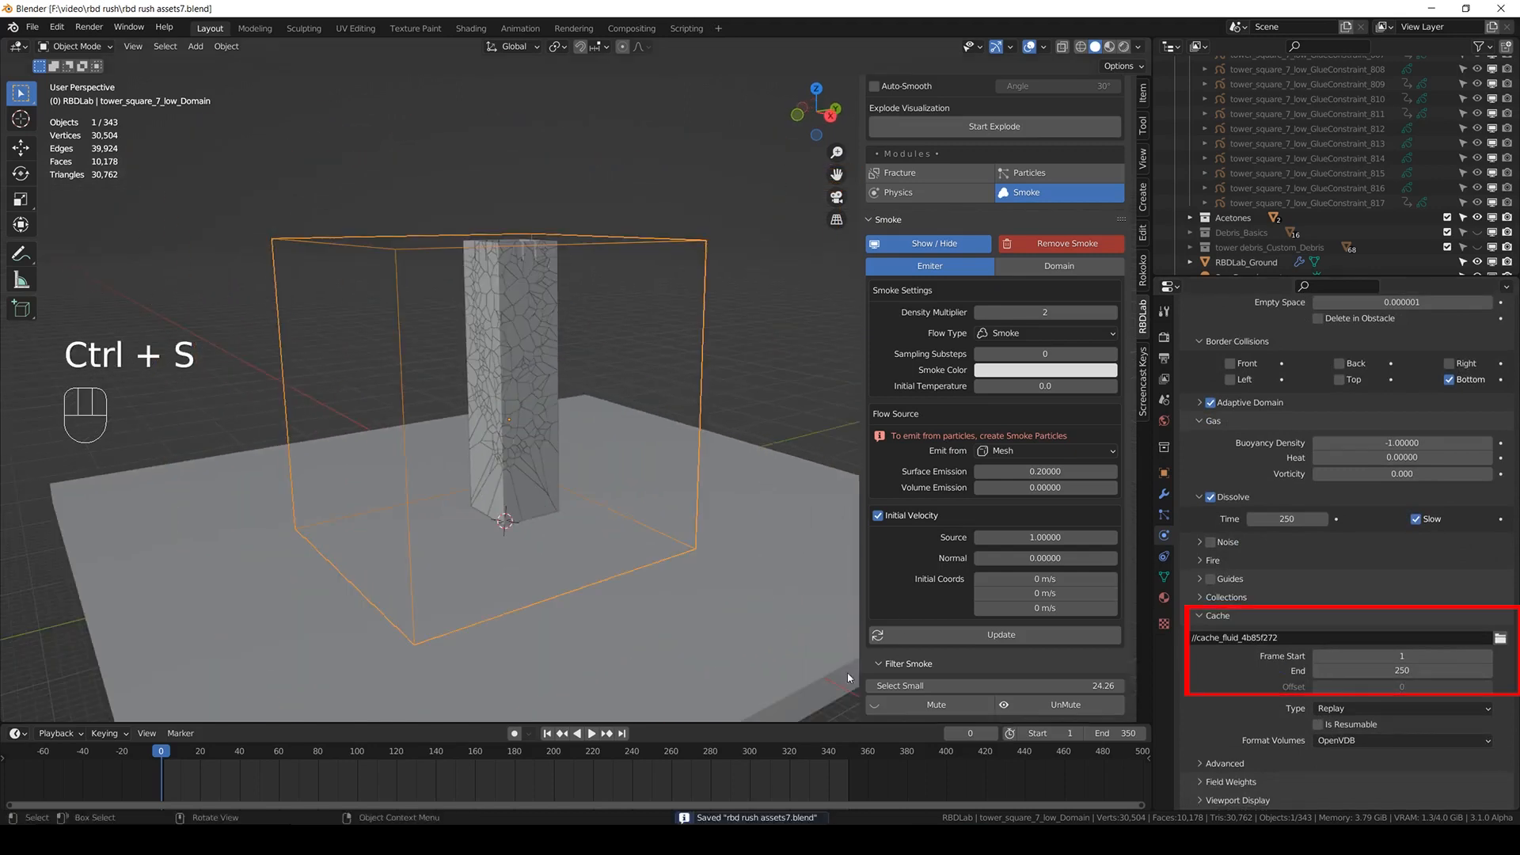
pyautogui.click(1164, 399)
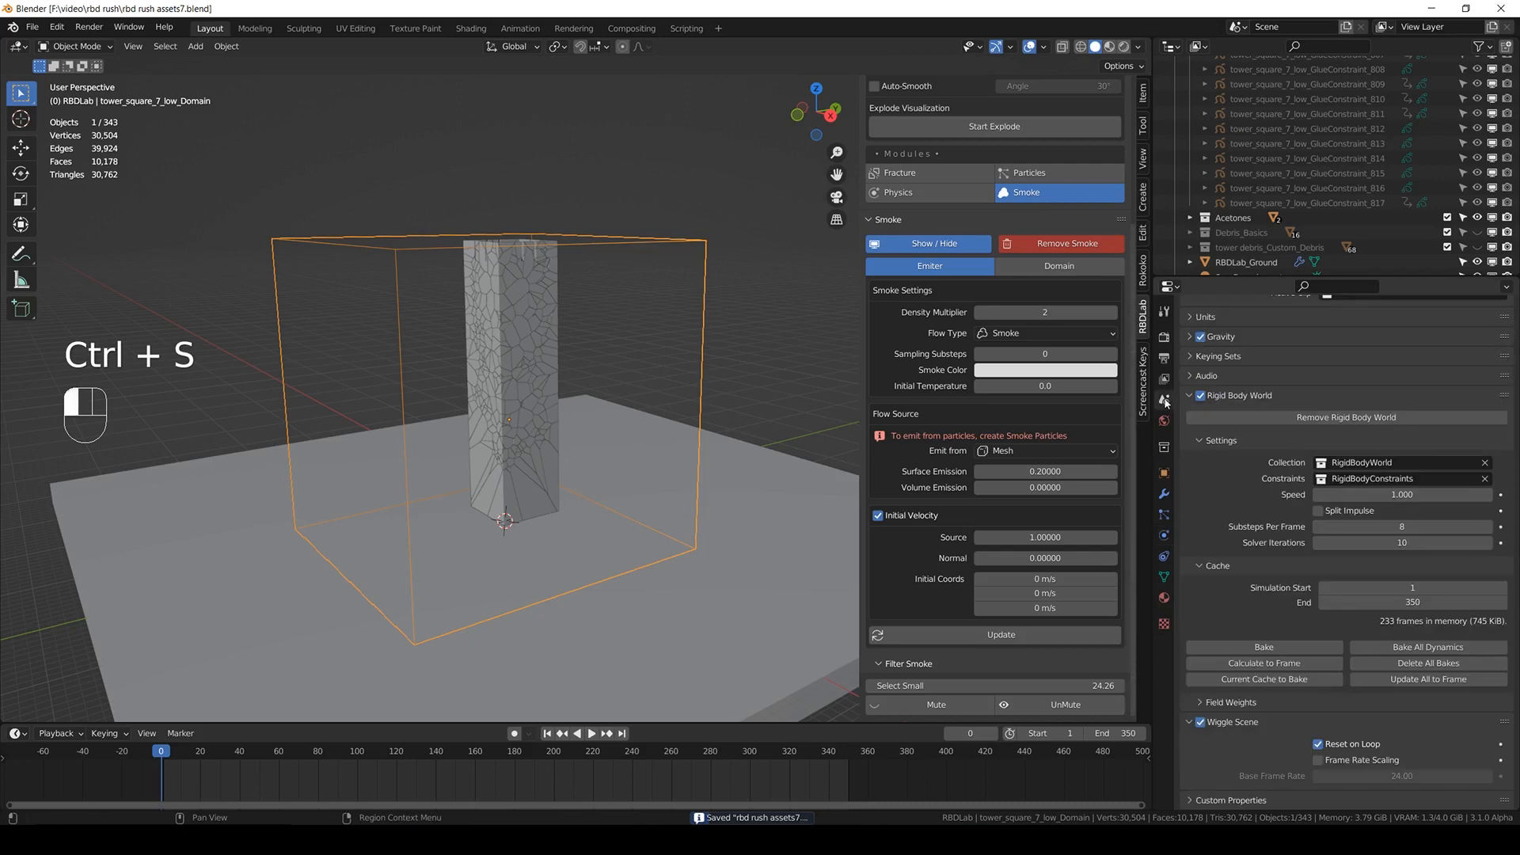
pyautogui.click(1029, 172)
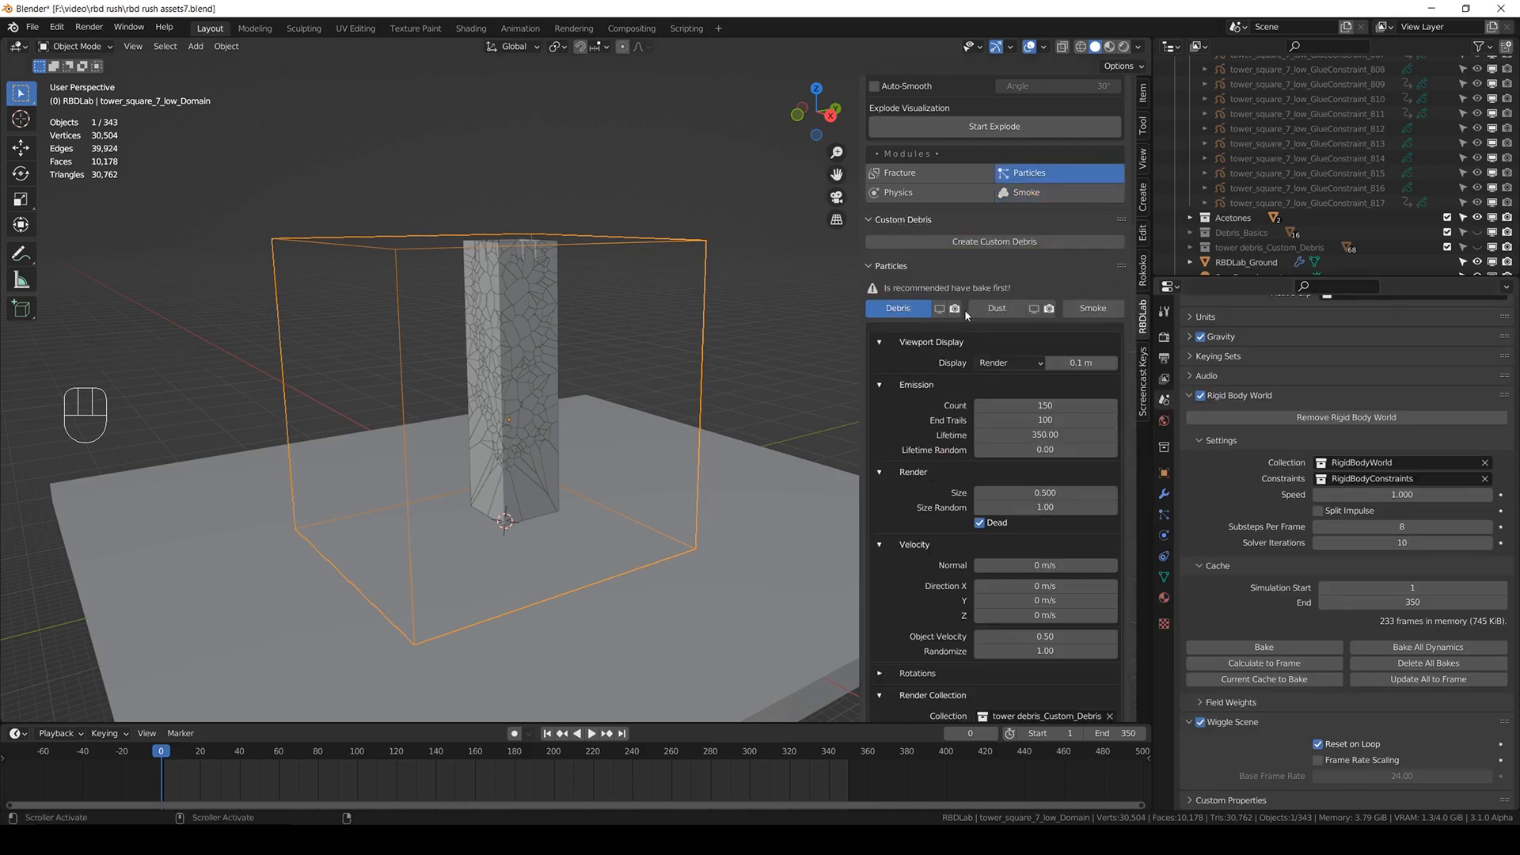
pyautogui.click(939, 308)
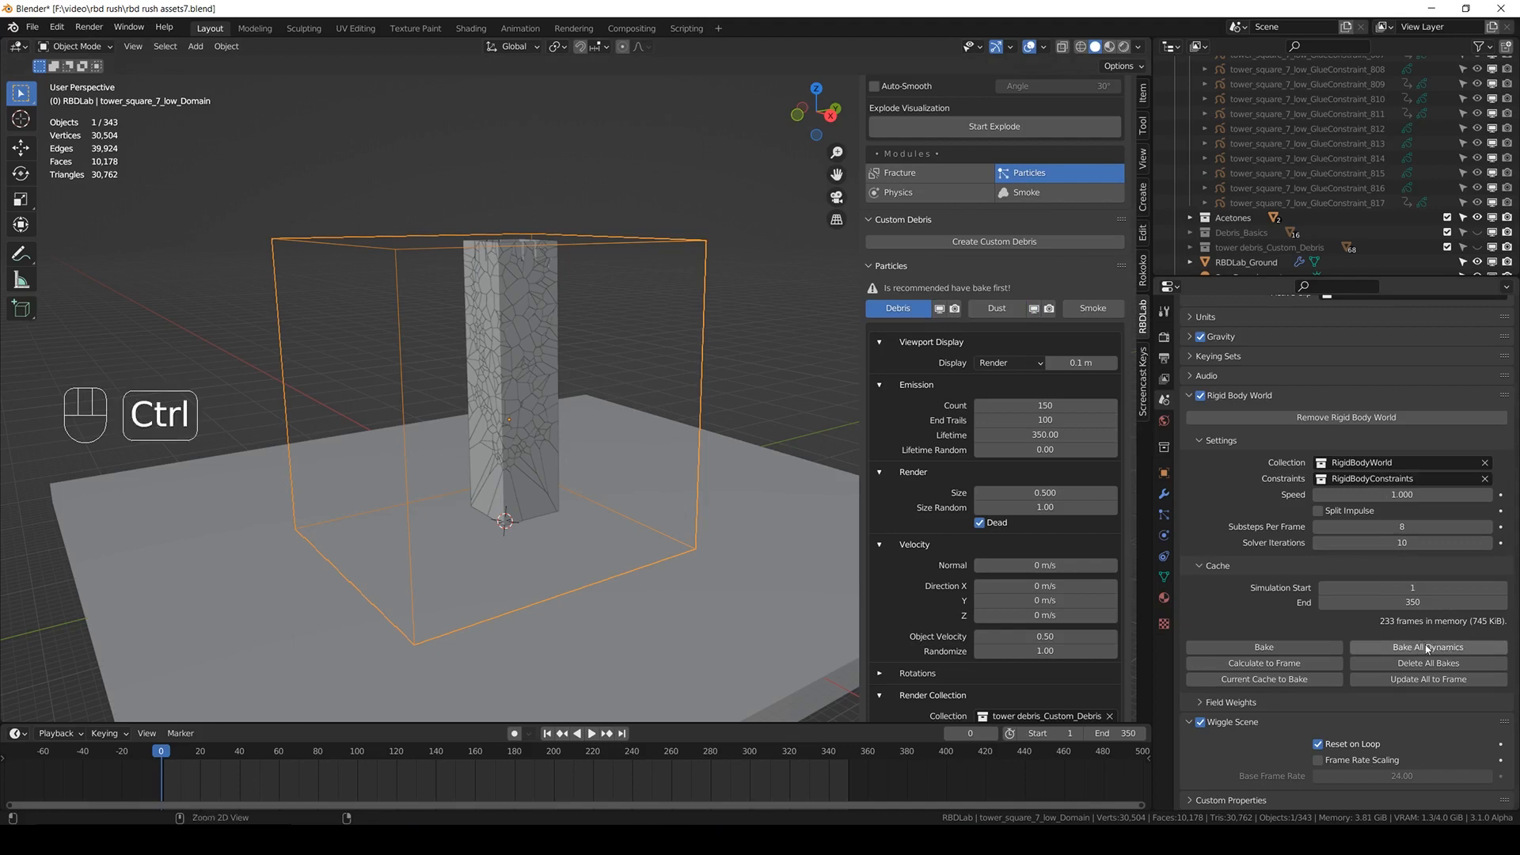
pyautogui.hotkey('ctrl', 's')
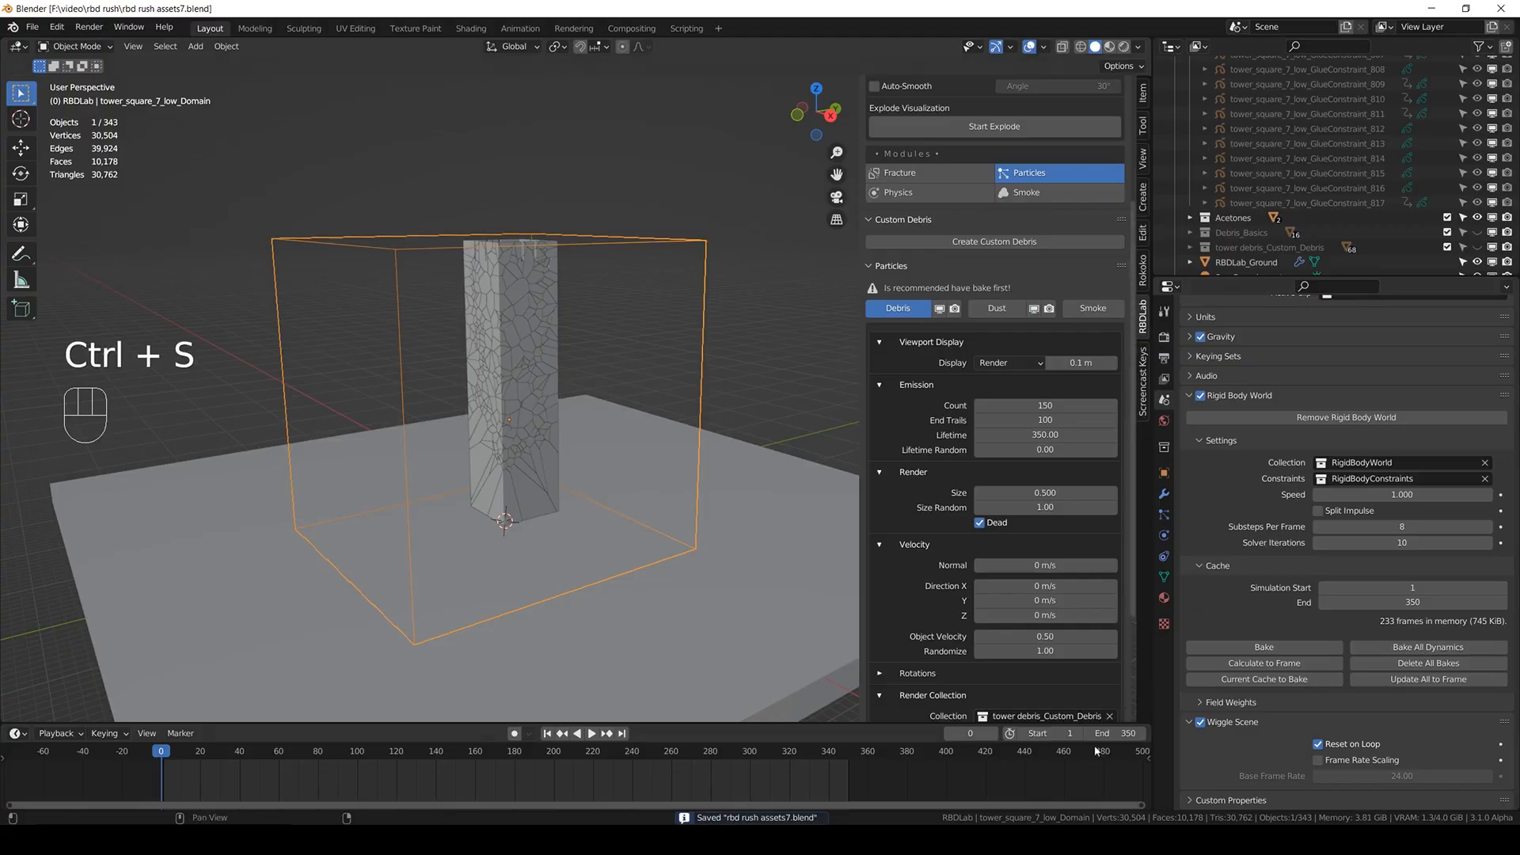